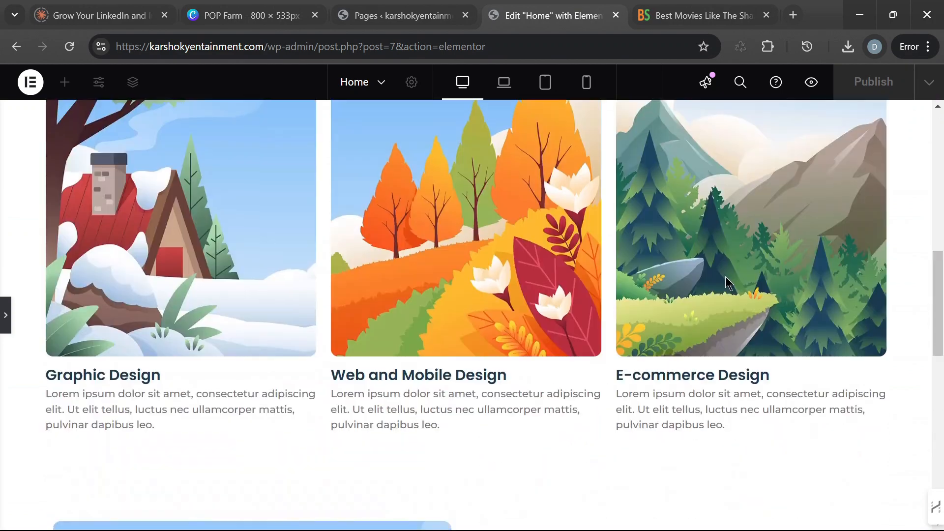
# Step: Review the Home page's sections from the hero banner to the footer, with the editing panel hidden and shown
pyautogui.scroll(4, 713, 286)
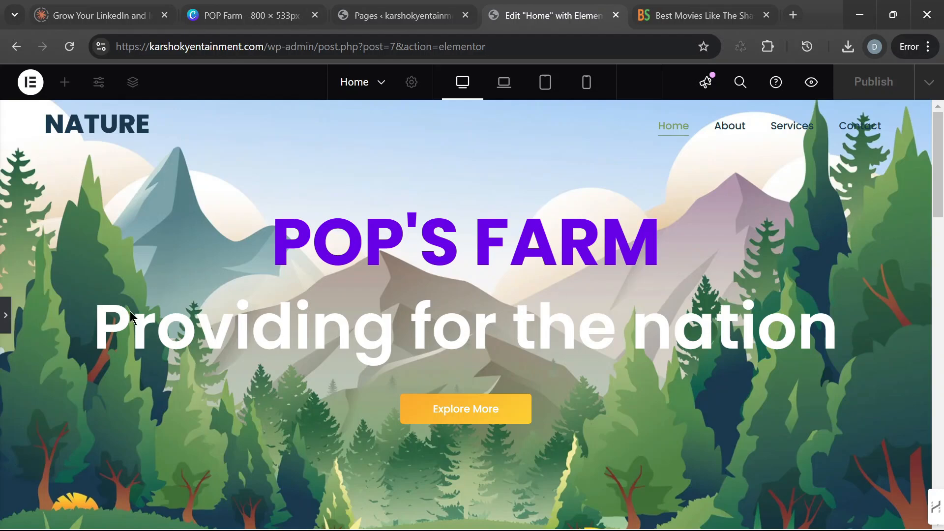
pyautogui.scroll(-10, 742, 287)
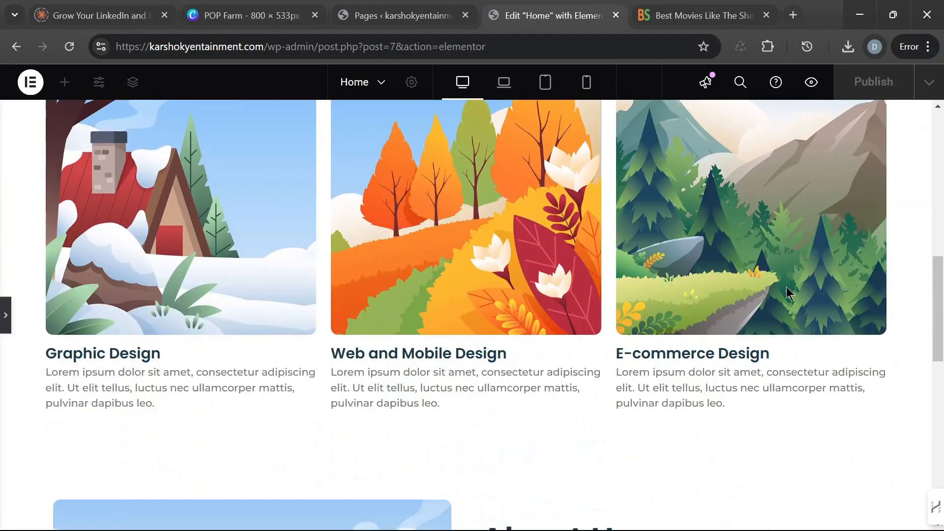
pyautogui.scroll(-8, 798, 294)
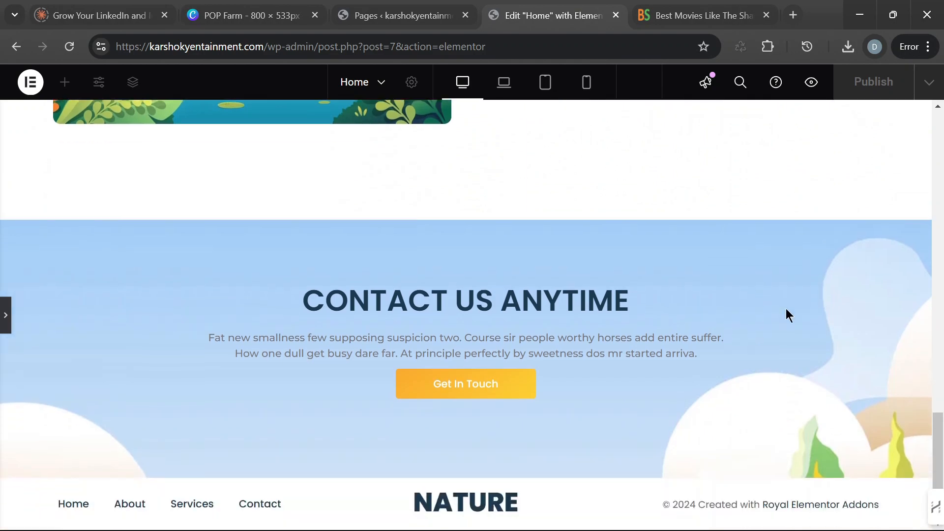
pyautogui.scroll(18, 787, 314)
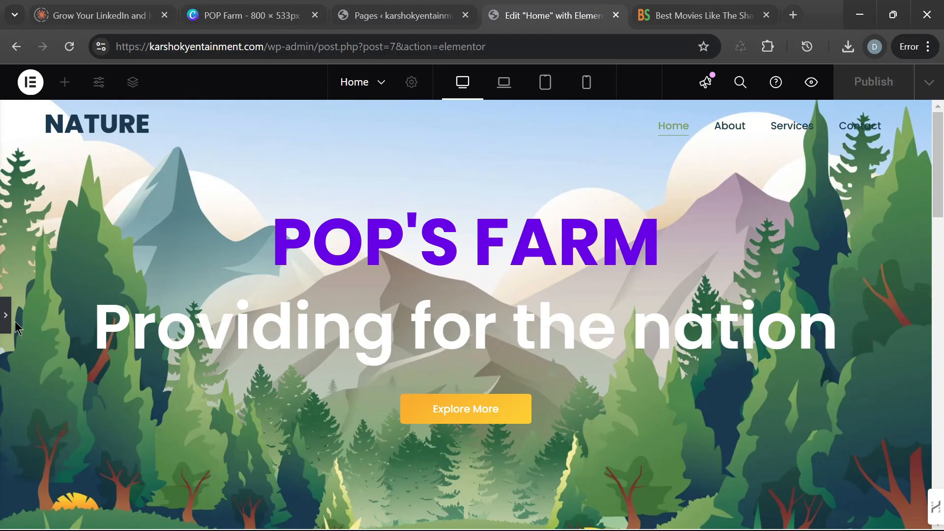
pyautogui.click(397, 287)
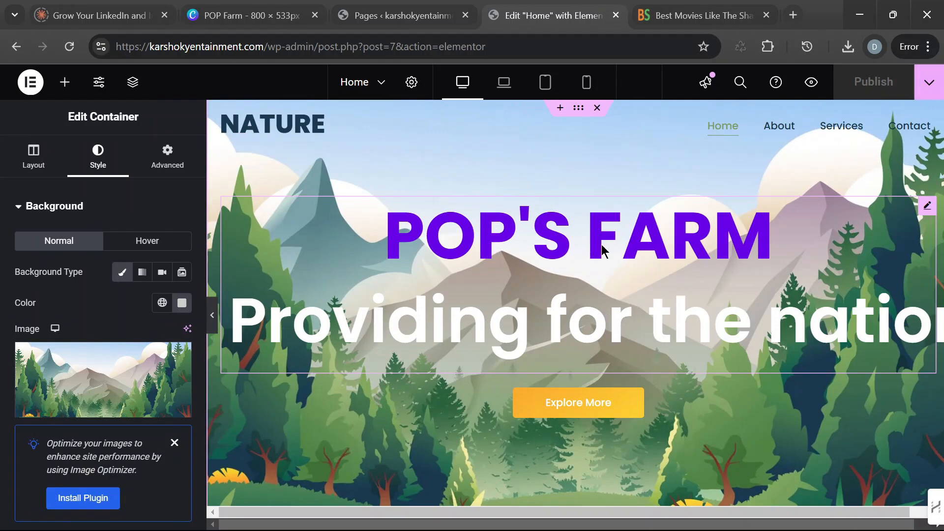
pyautogui.click(215, 321)
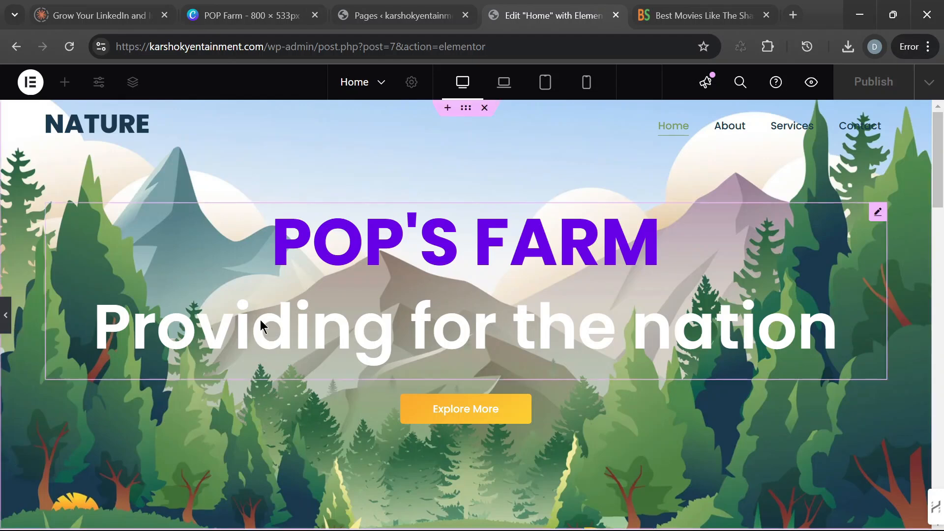
pyautogui.click(6, 317)
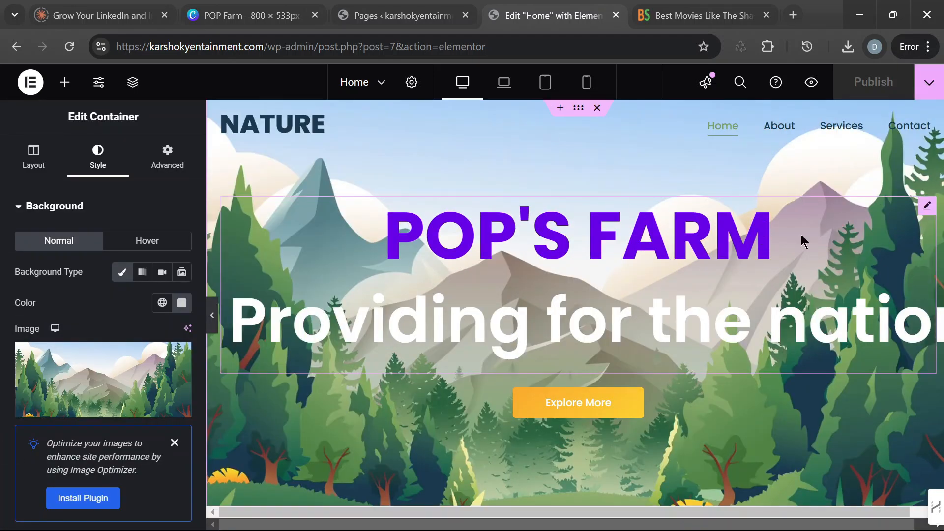
pyautogui.scroll(-3, 733, 428)
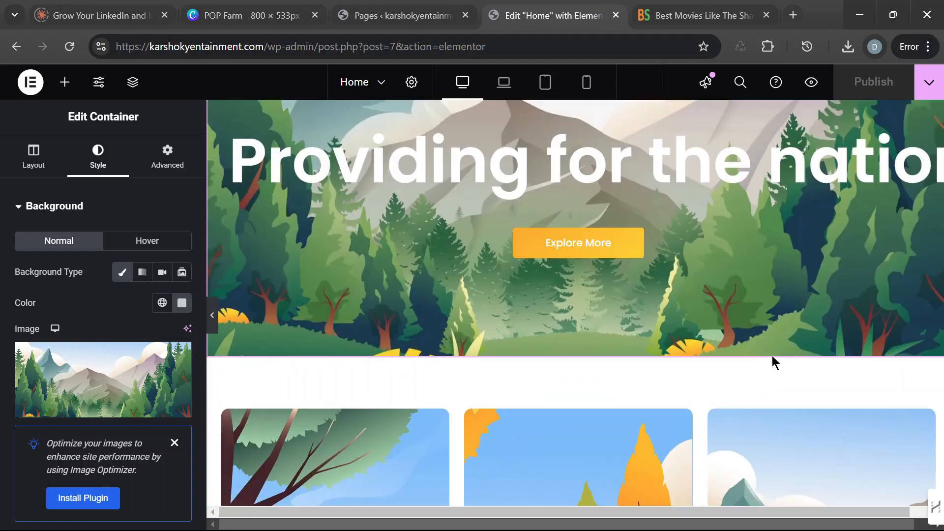
pyautogui.scroll(2, 772, 354)
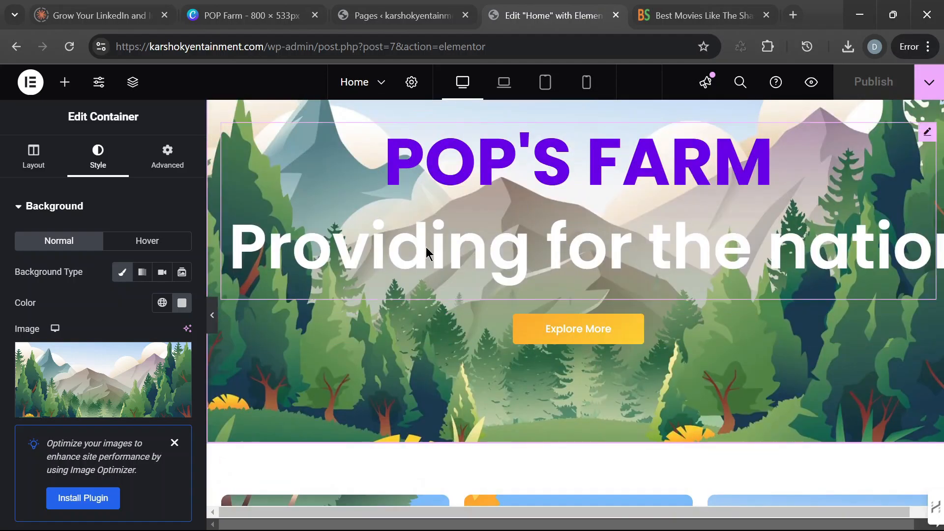
pyautogui.scroll(-4, 618, 313)
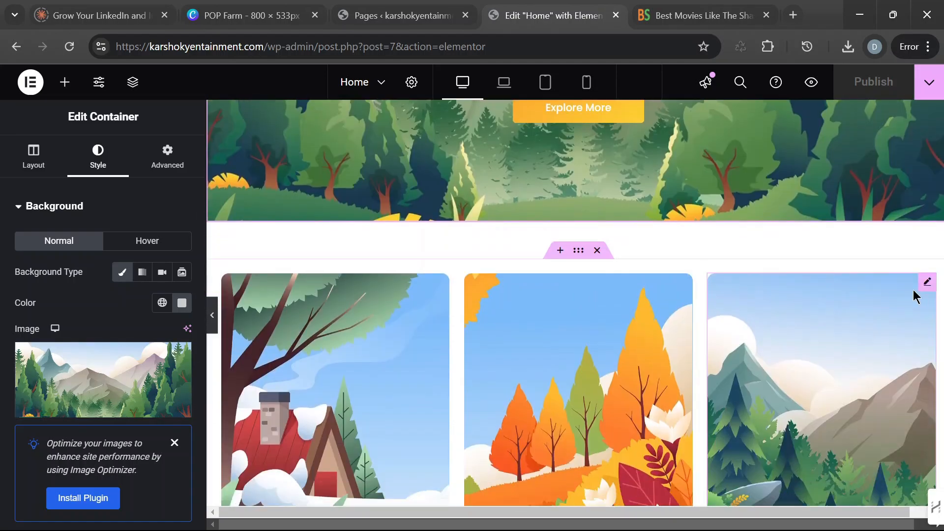
pyautogui.scroll(-3, 913, 290)
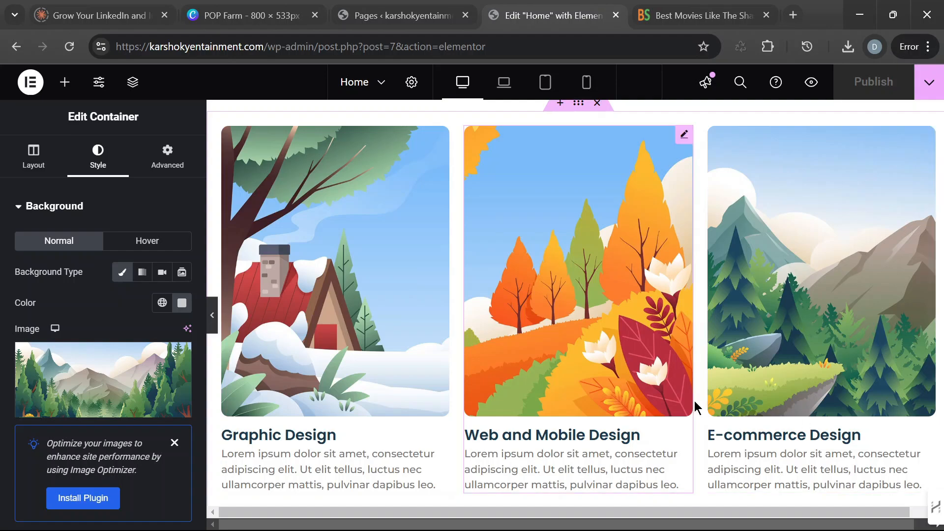
# Step: Look through the pop's farm asset folder on the desktop and return to the Elementor editor in Chrome
pyautogui.click(942, 524)
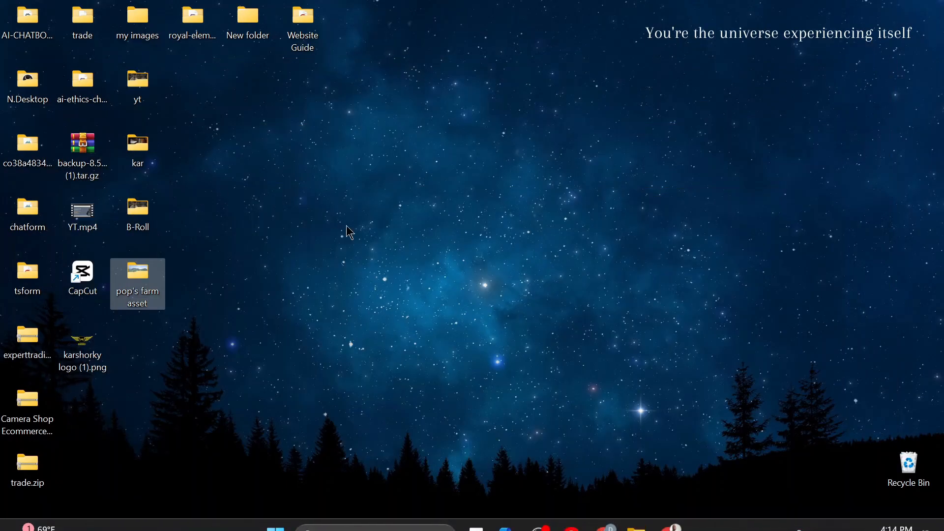
pyautogui.doubleClick(145, 285)
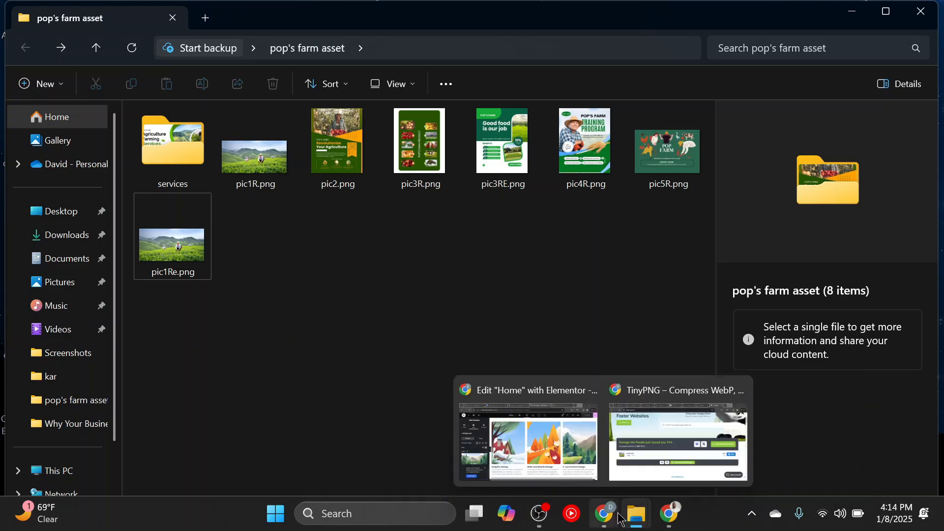
pyautogui.moveTo(614, 522)
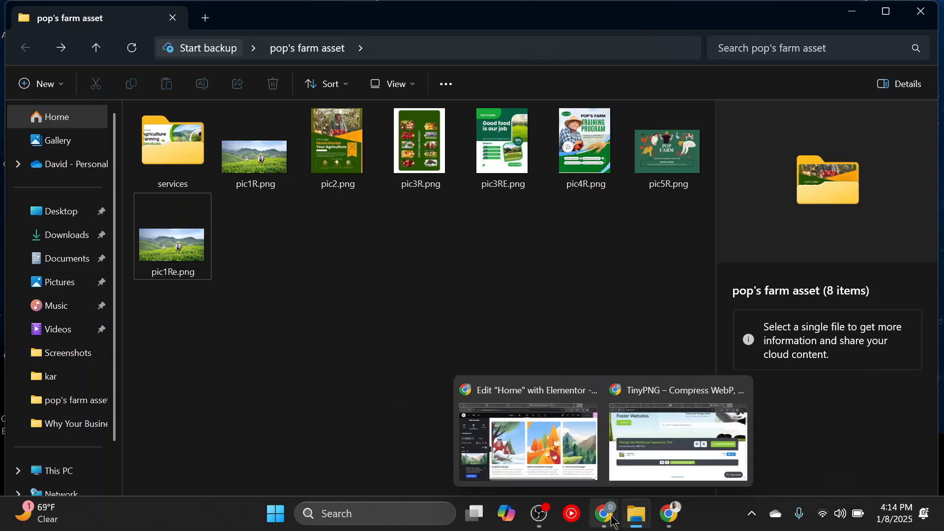
pyautogui.click(546, 455)
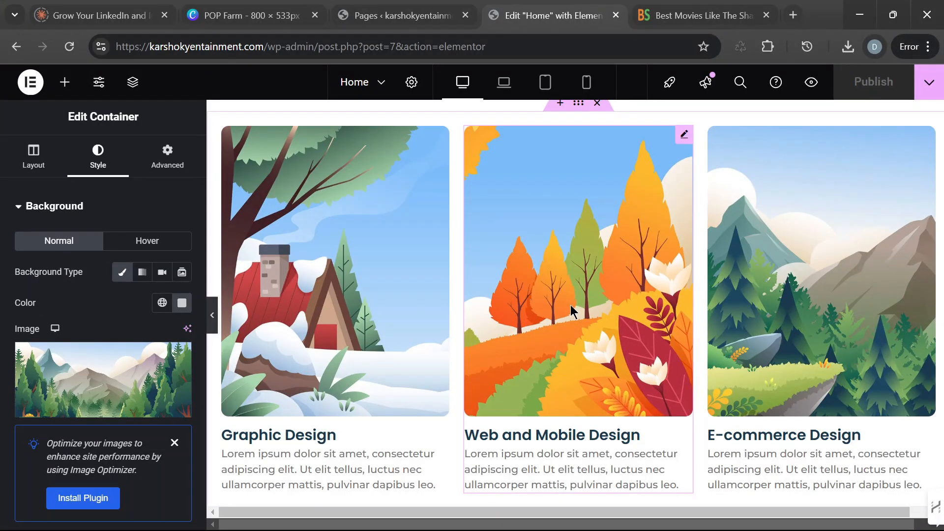
# Step: Look over the service cards and hero banner, and preview the page with the editing panel hidden
pyautogui.scroll(3, 764, 284)
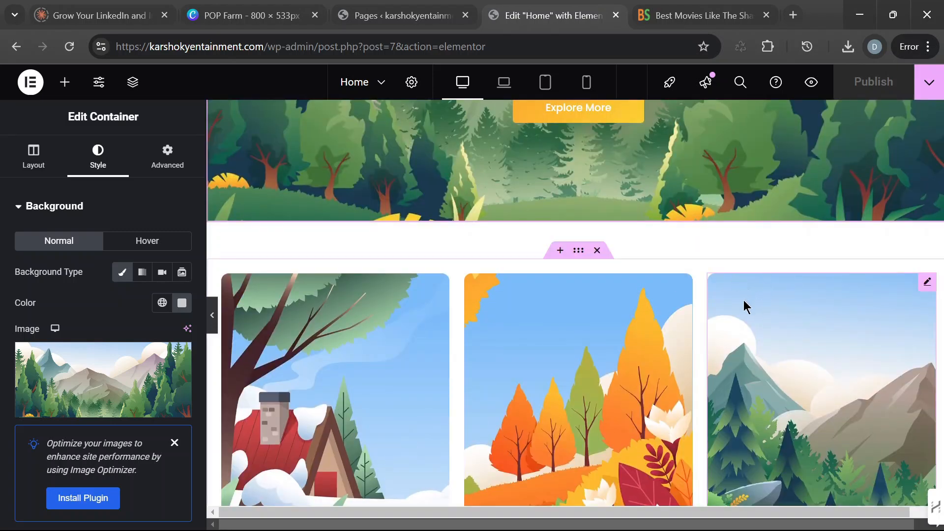
pyautogui.scroll(-3, 700, 286)
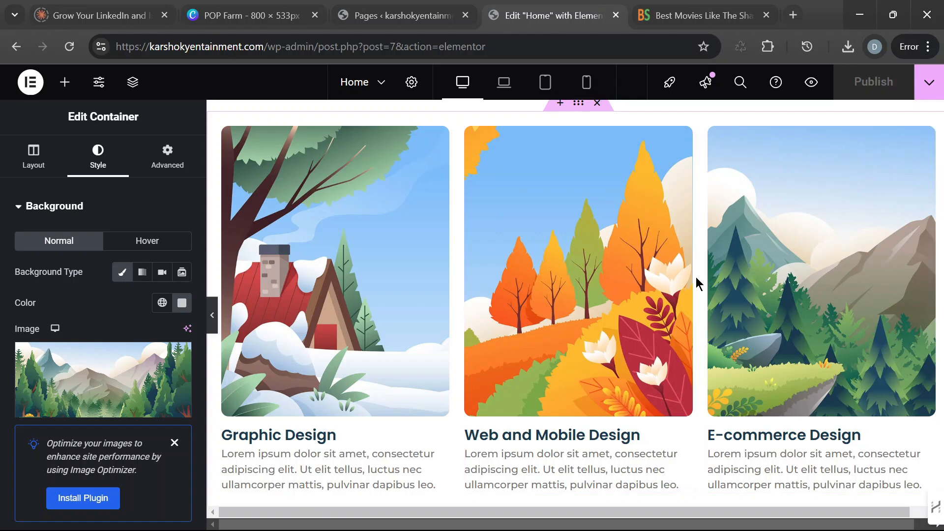
pyautogui.scroll(1, 697, 254)
pyautogui.scroll(8, 695, 253)
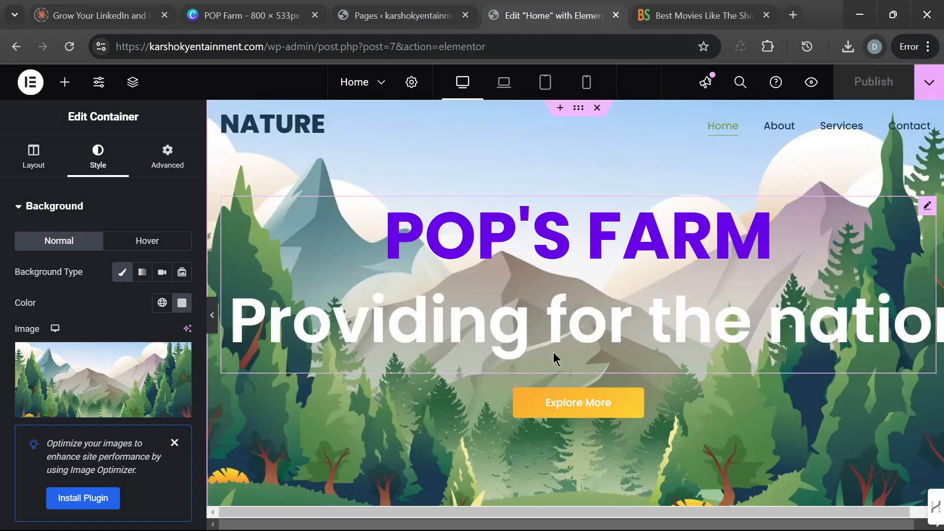
pyautogui.click(213, 322)
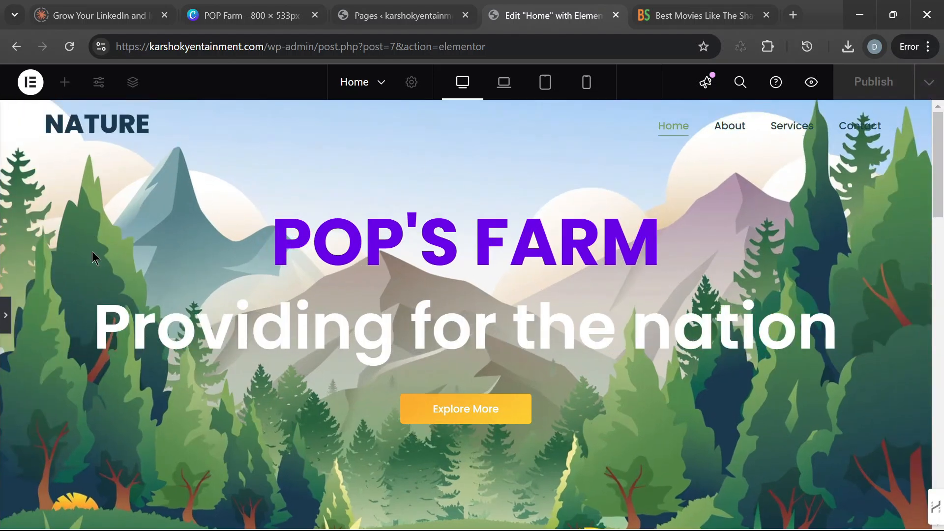
# Step: Exit the Elementor editor to WordPress and go back to the list of all pages
pyautogui.click(37, 86)
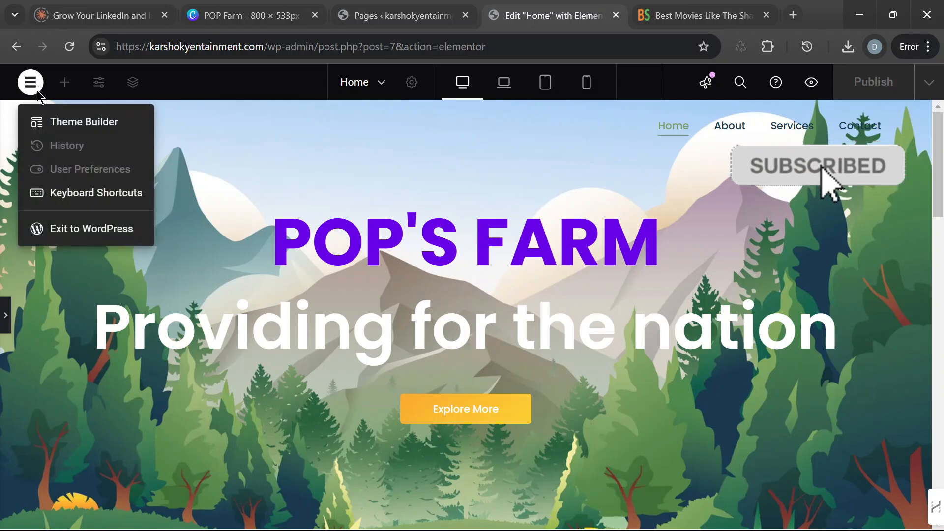
pyautogui.click(122, 236)
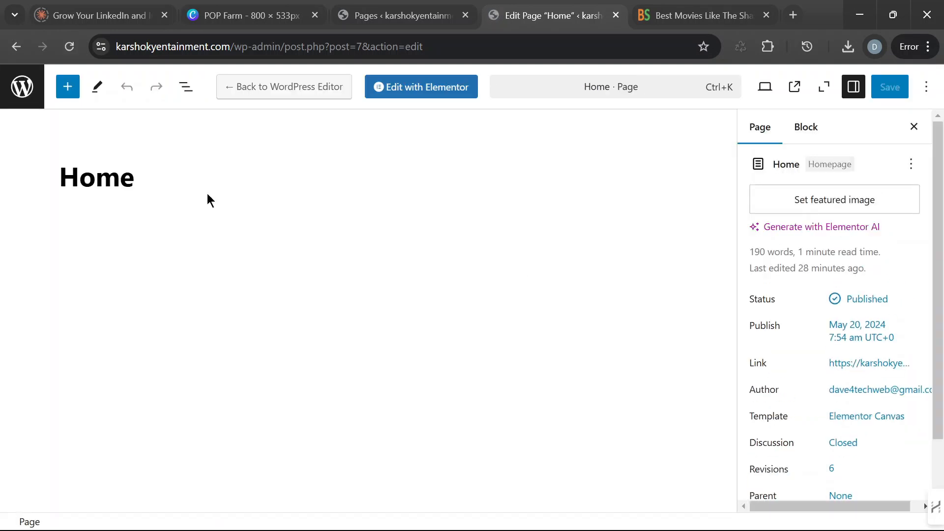
pyautogui.click(25, 90)
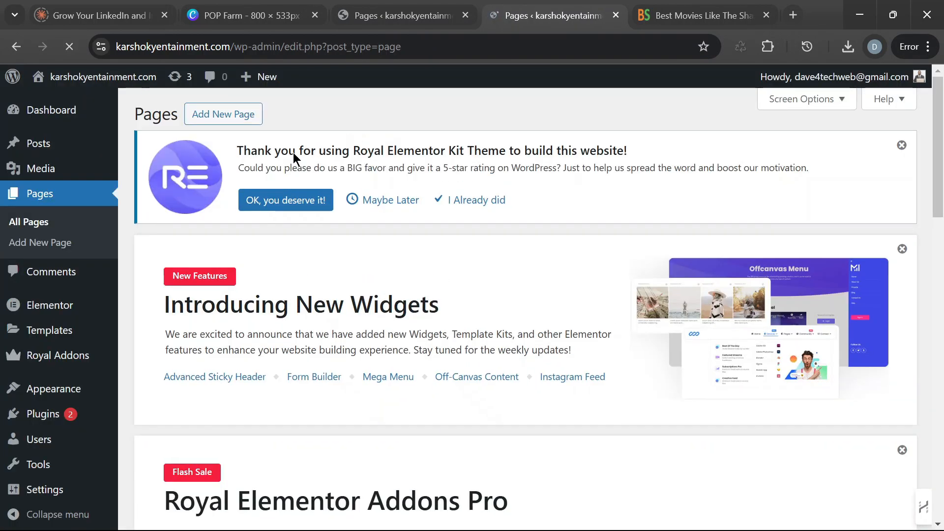
# Step: Open the live site from the dashboard in a new browser tab and close the current Pages tab
pyautogui.moveTo(81, 79)
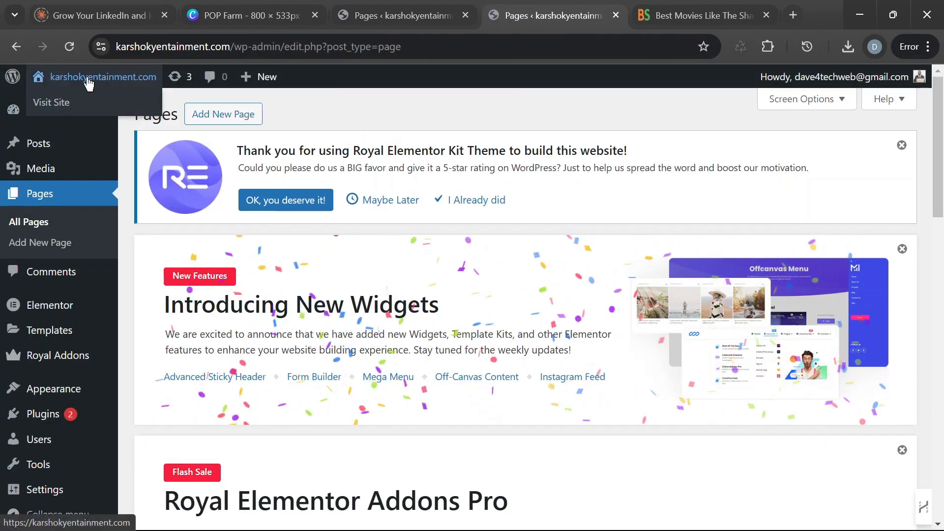
pyautogui.rightClick(60, 103)
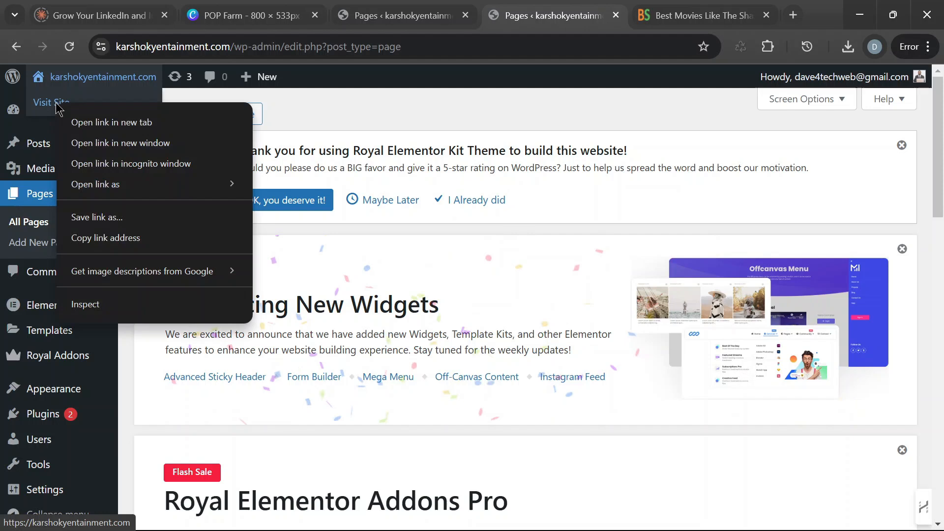
pyautogui.click(128, 129)
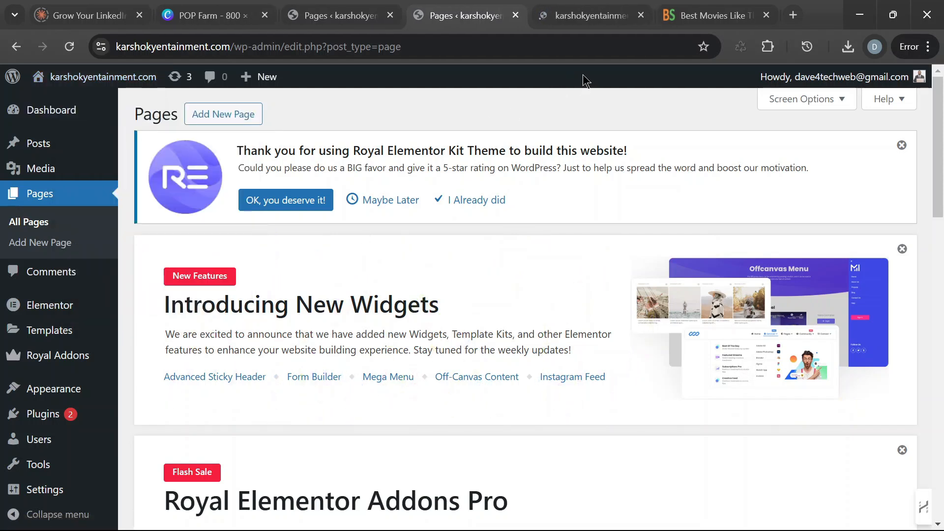
pyautogui.click(516, 16)
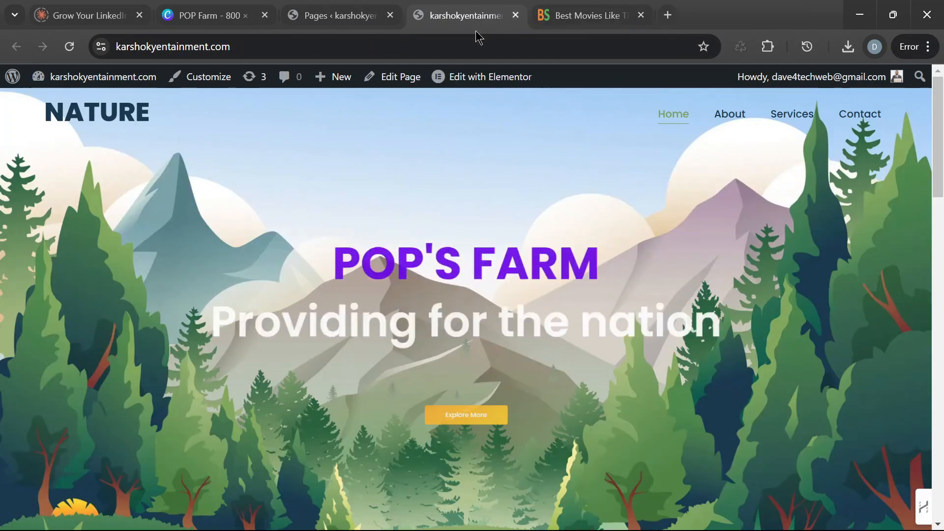
# Step: Open the live homepage for editing with Elementor and toggle the widgets panel, leaving it shown
pyautogui.click(475, 77)
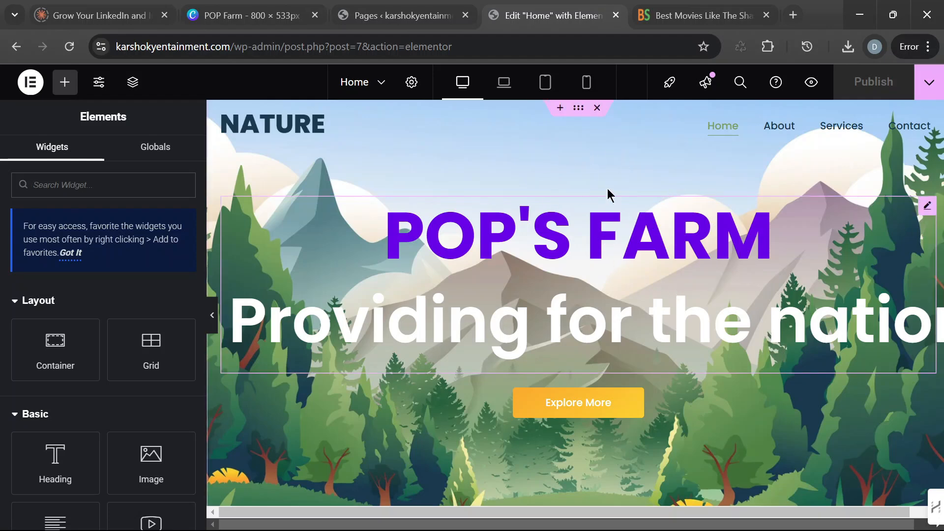
pyautogui.click(212, 315)
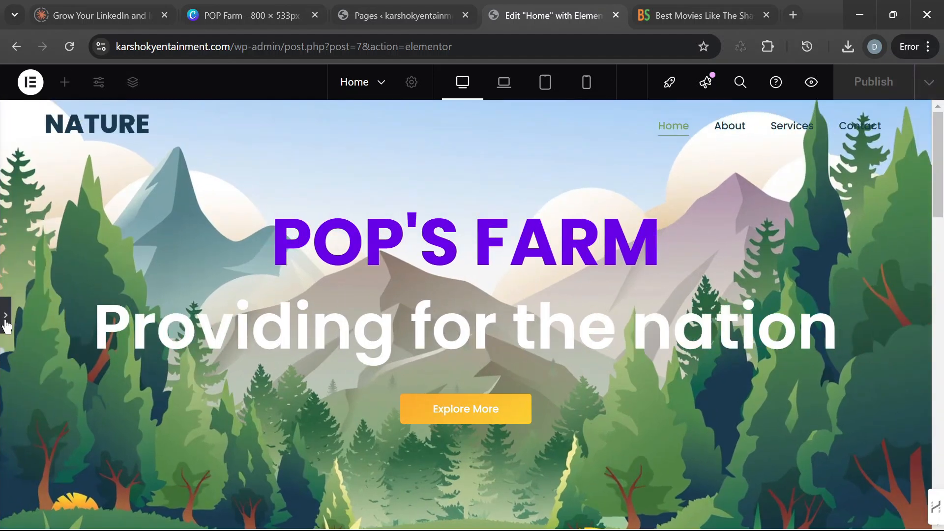
pyautogui.click(6, 322)
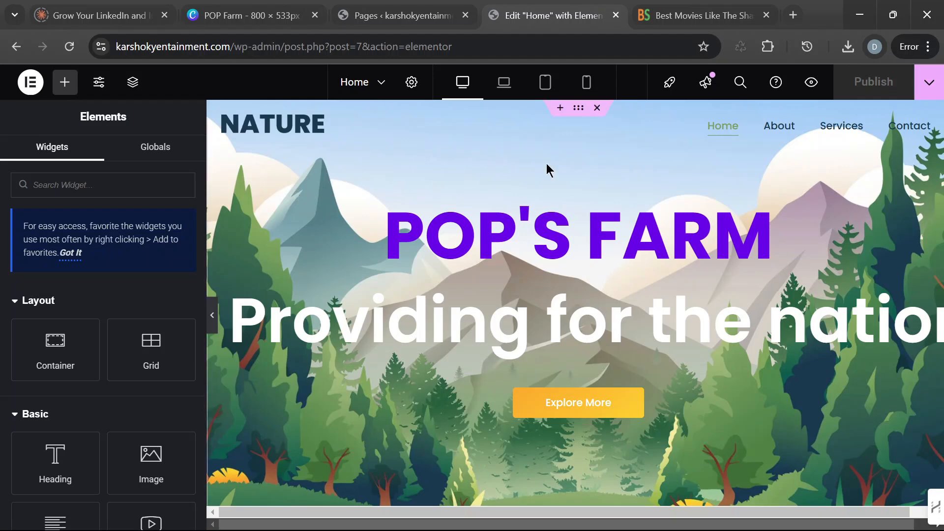
# Step: Examine the homepage layout in the editor, from the hero banner through the service cards and About Us to the contact section
pyautogui.scroll(-4, 853, 189)
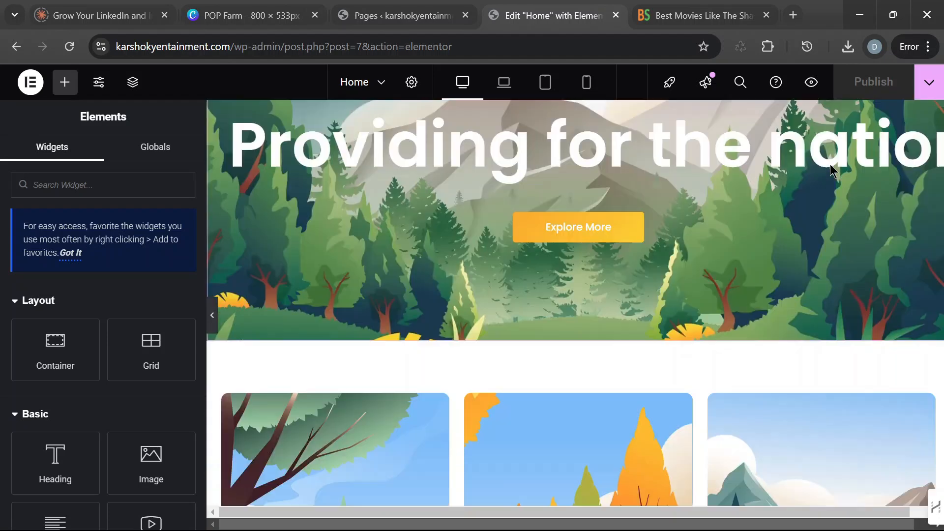
pyautogui.scroll(-10, 401, 228)
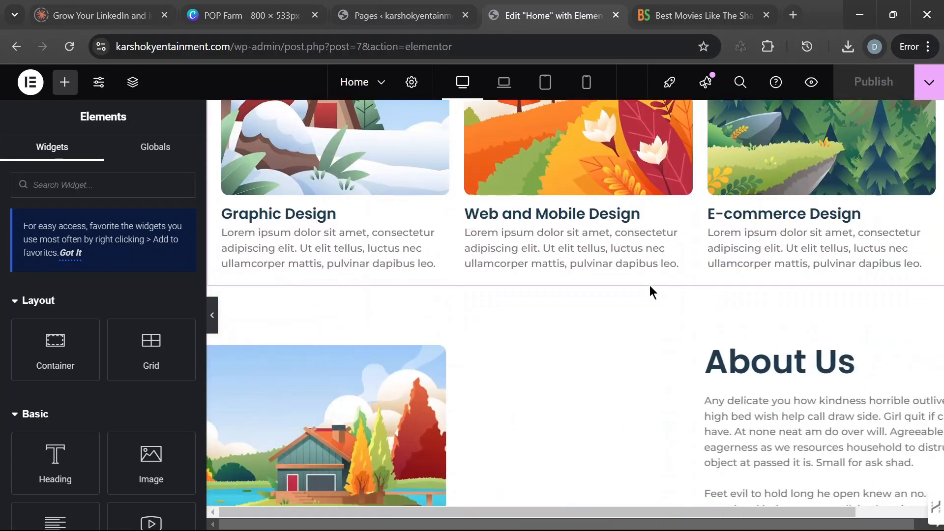
pyautogui.scroll(-8, 729, 281)
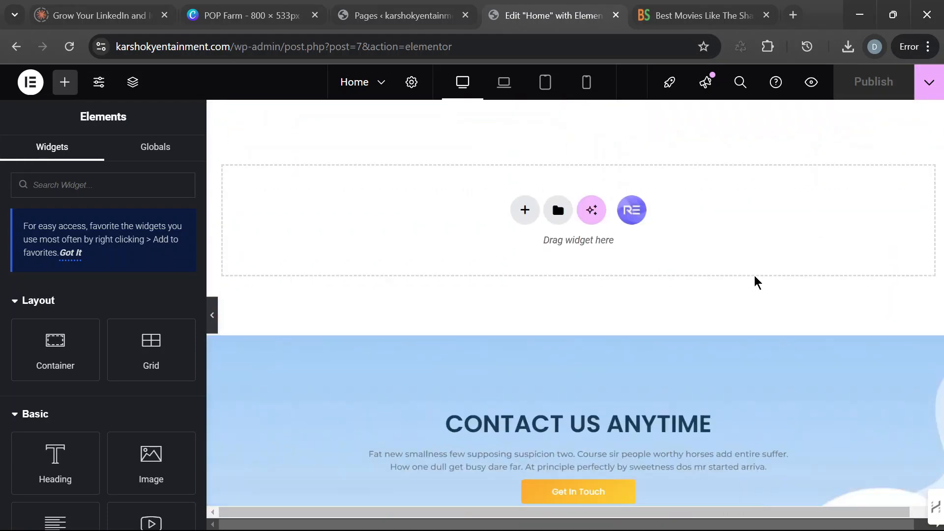
pyautogui.scroll(20, 871, 278)
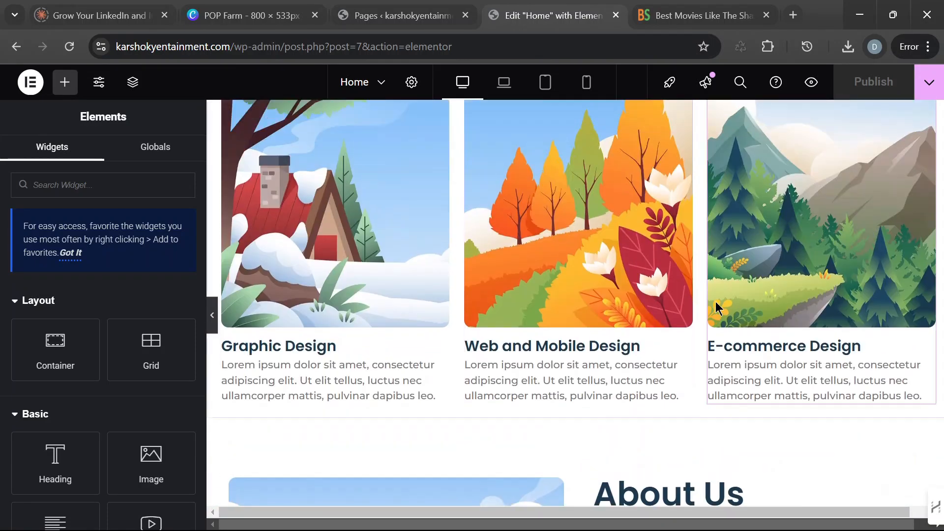
pyautogui.scroll(-4, 688, 399)
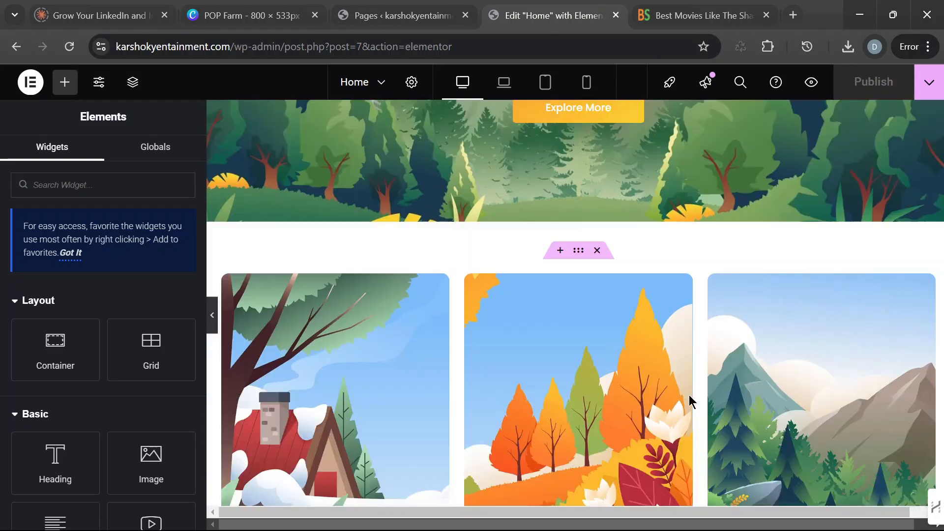
pyautogui.scroll(5, 634, 210)
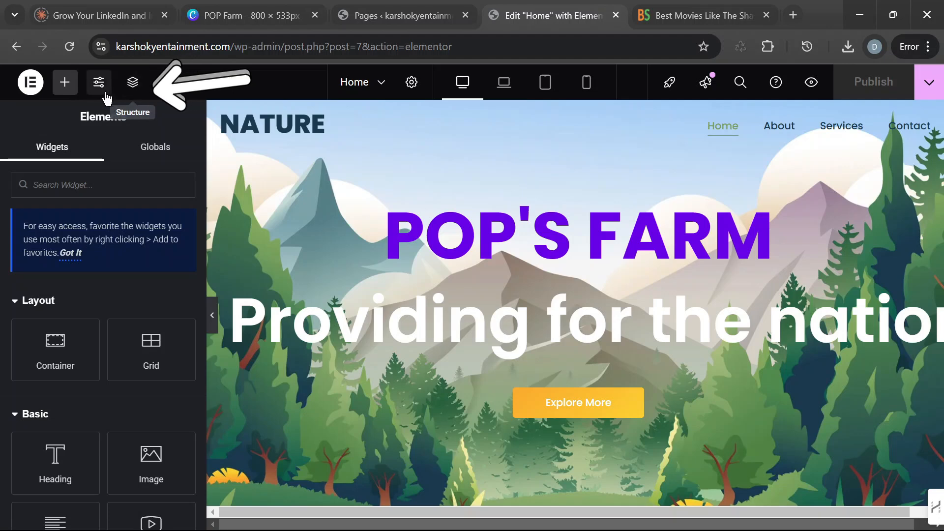
# Step: Open the page structure list and expand the hero container to see its nested elements
pyautogui.click(132, 84)
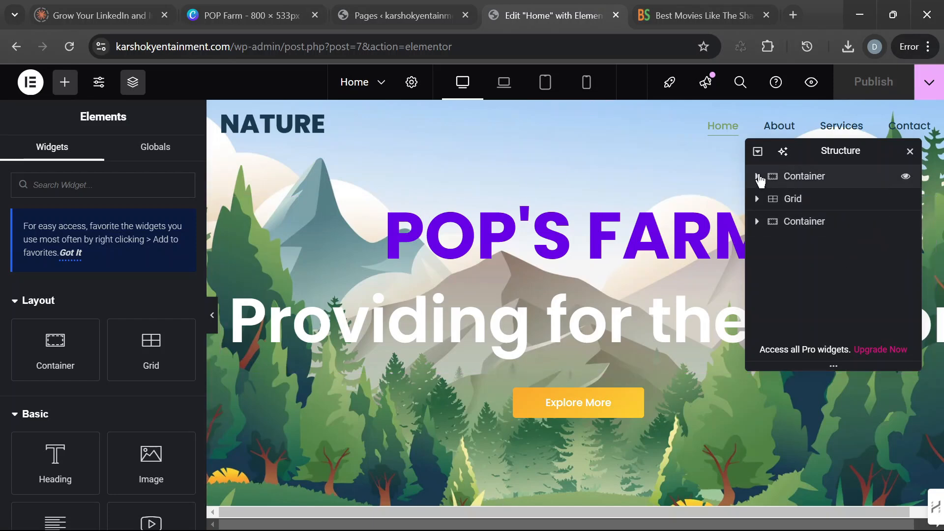
pyautogui.click(760, 177)
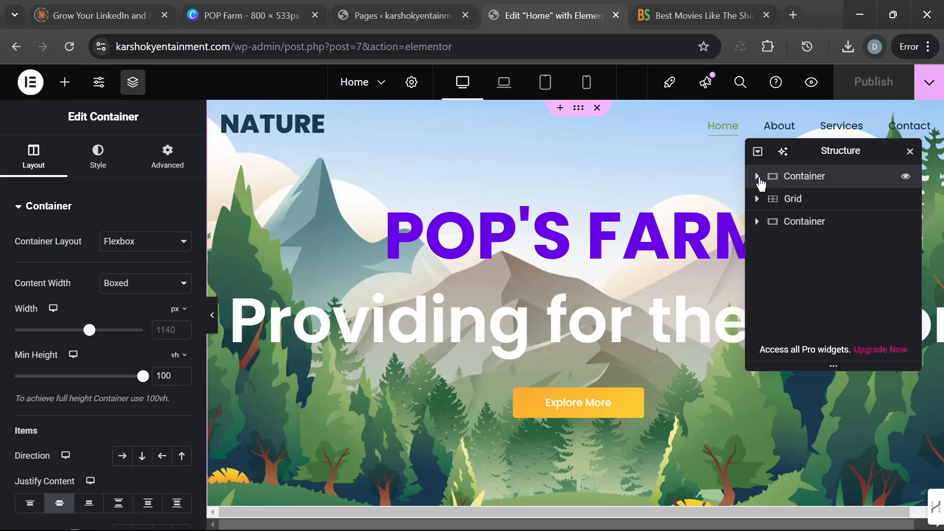
pyautogui.click(758, 177)
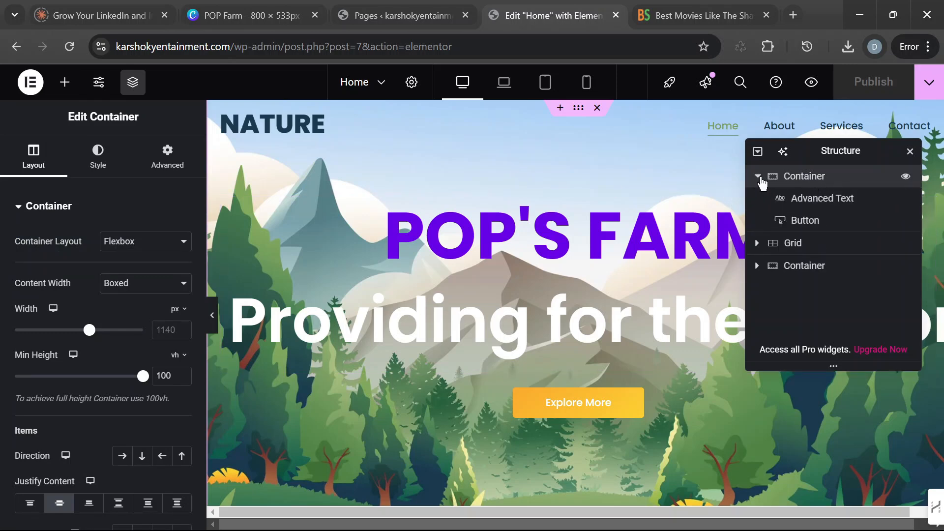
# Step: Hide the hero container and make it visible again, closing the page structure list when done
pyautogui.click(906, 177)
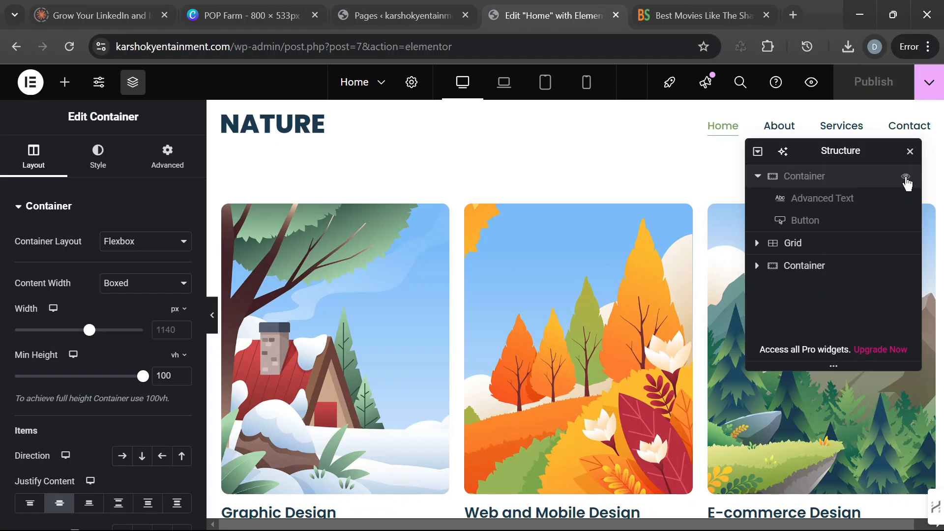
pyautogui.click(906, 178)
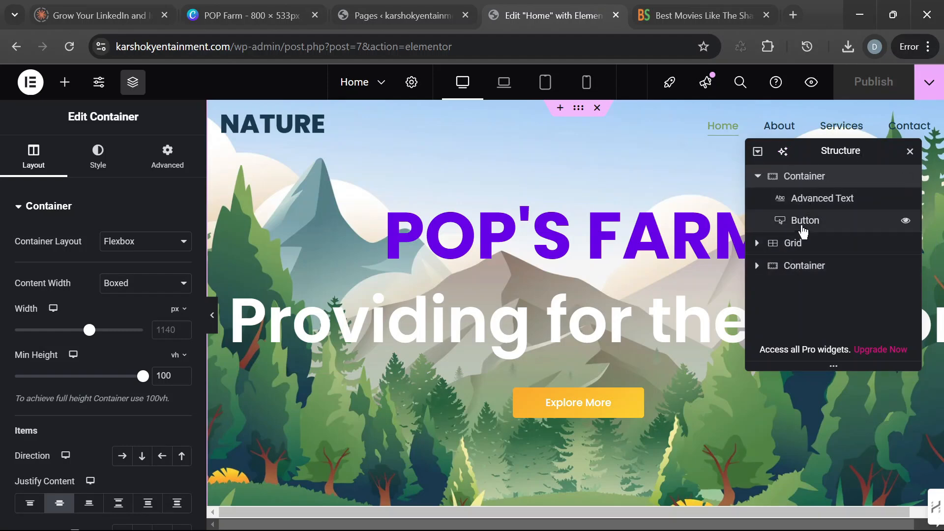
pyautogui.click(757, 178)
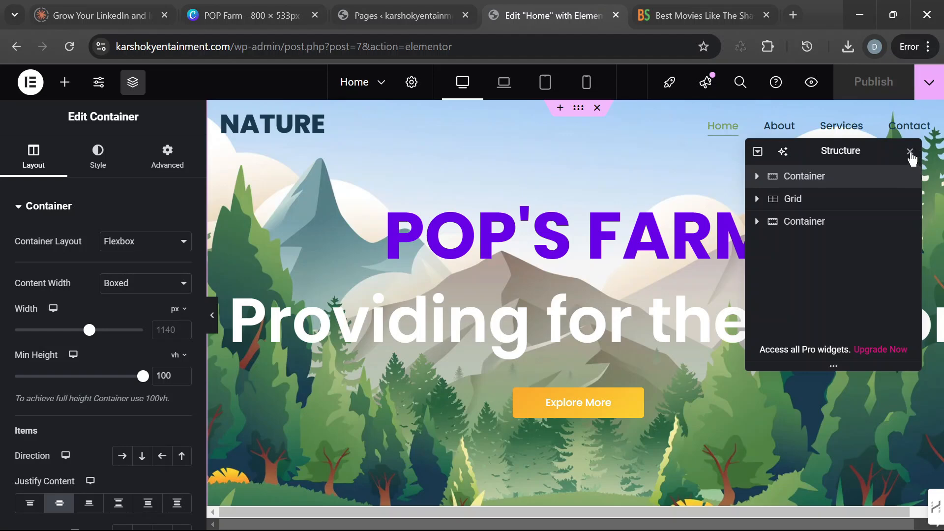
pyautogui.click(910, 152)
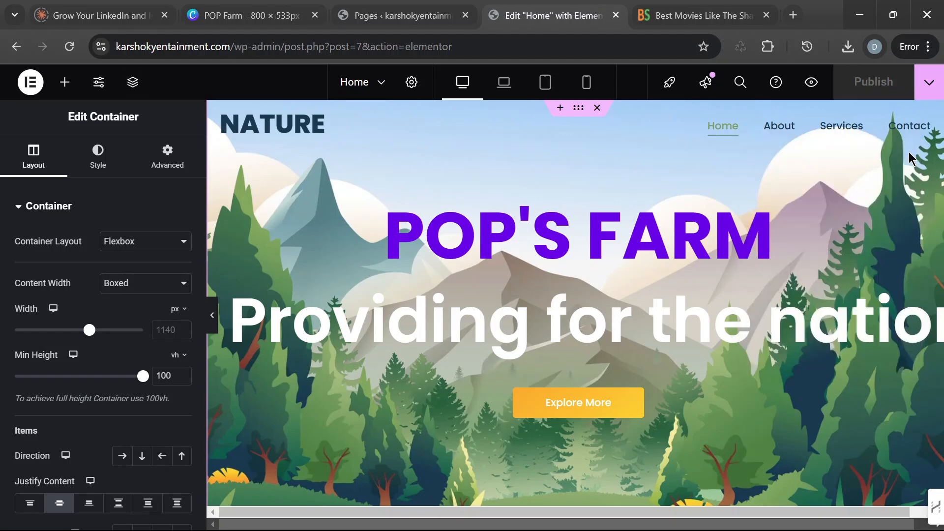
# Step: Reopen the page structure list, show the hero container's style settings, and close the list again
pyautogui.click(130, 93)
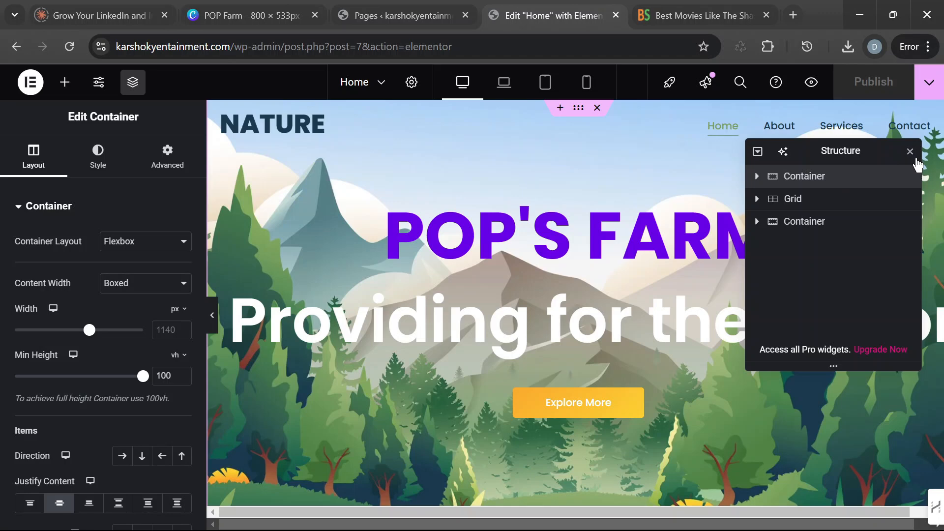
pyautogui.click(100, 167)
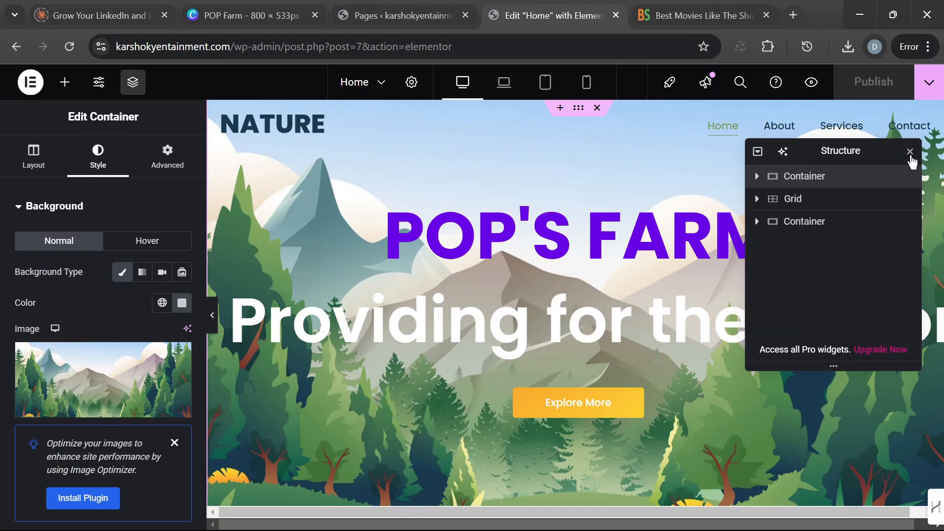
pyautogui.click(909, 152)
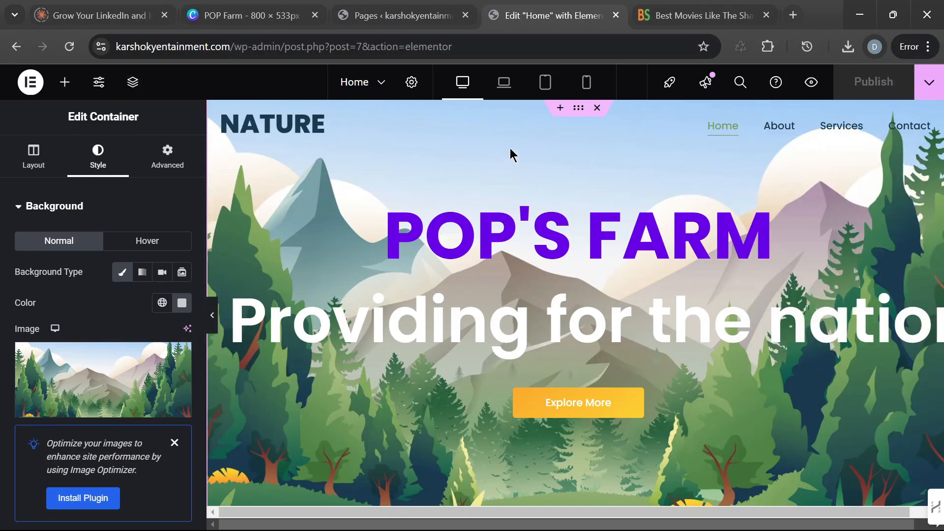
pyautogui.scroll(-6, 907, 295)
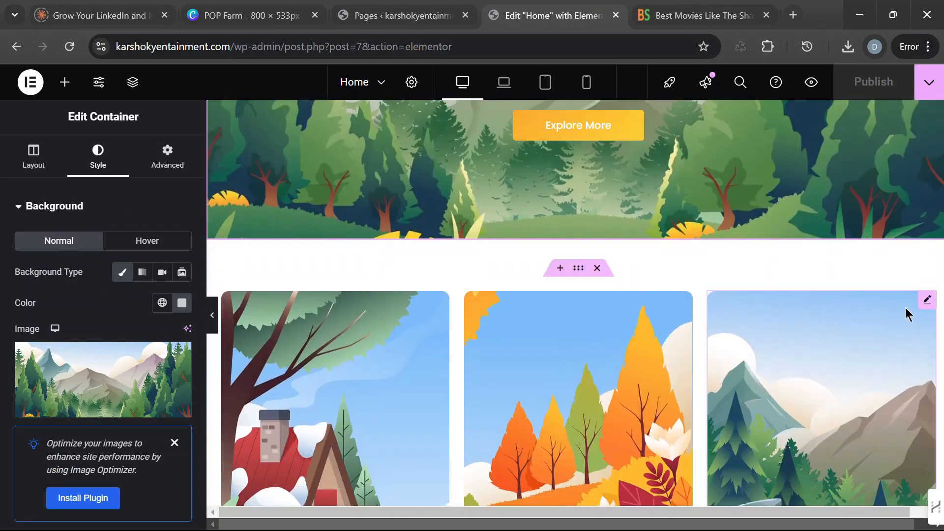
pyautogui.scroll(4, 892, 309)
pyautogui.scroll(3, 619, 295)
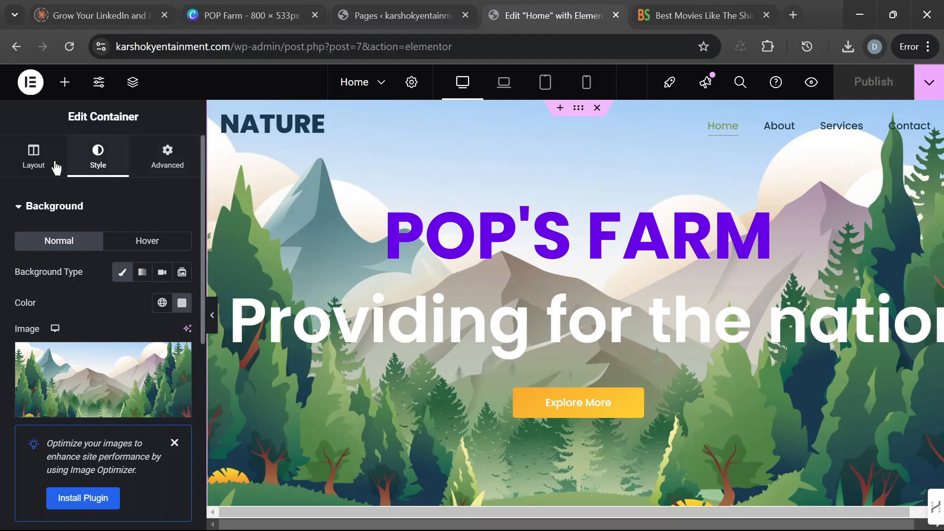
# Step: Examine the hero container's layout settings, including its additional options, and collapse both setting groups
pyautogui.click(38, 165)
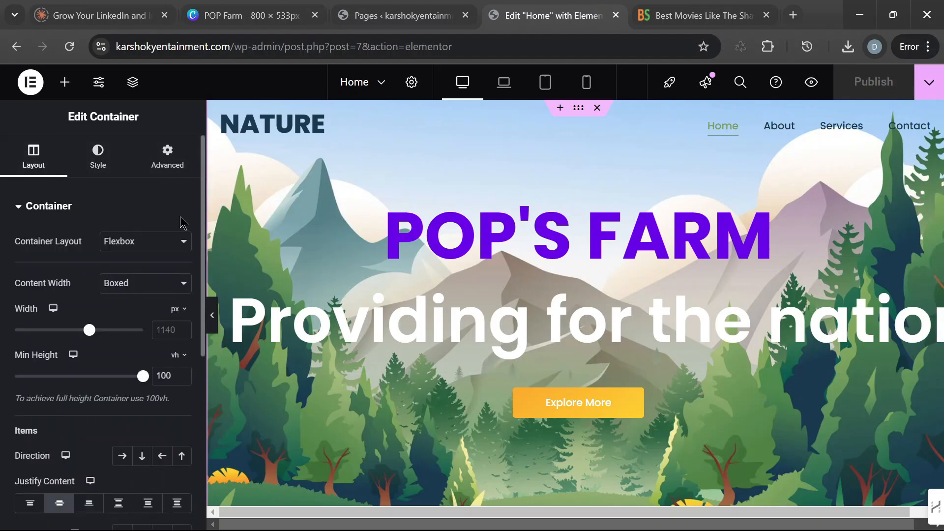
pyautogui.scroll(-2, 939, 245)
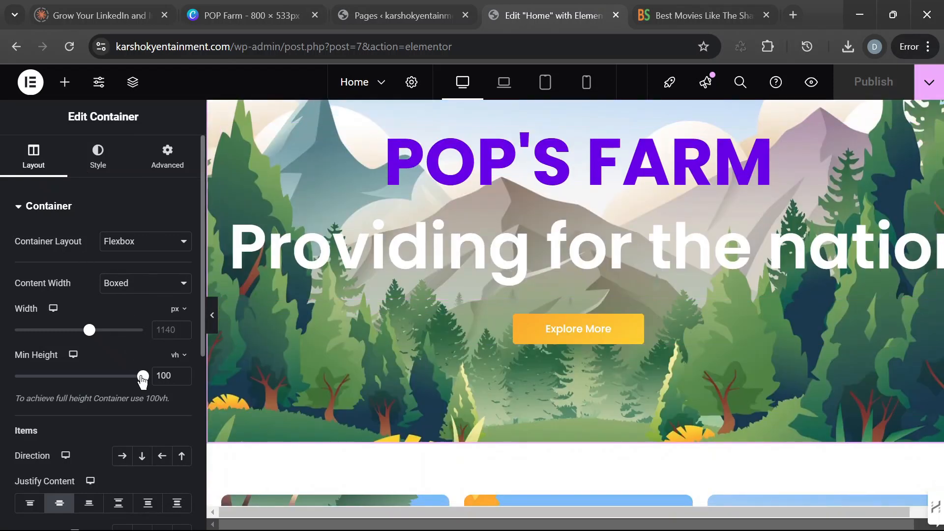
pyautogui.scroll(-4, 138, 403)
pyautogui.scroll(-2, 138, 477)
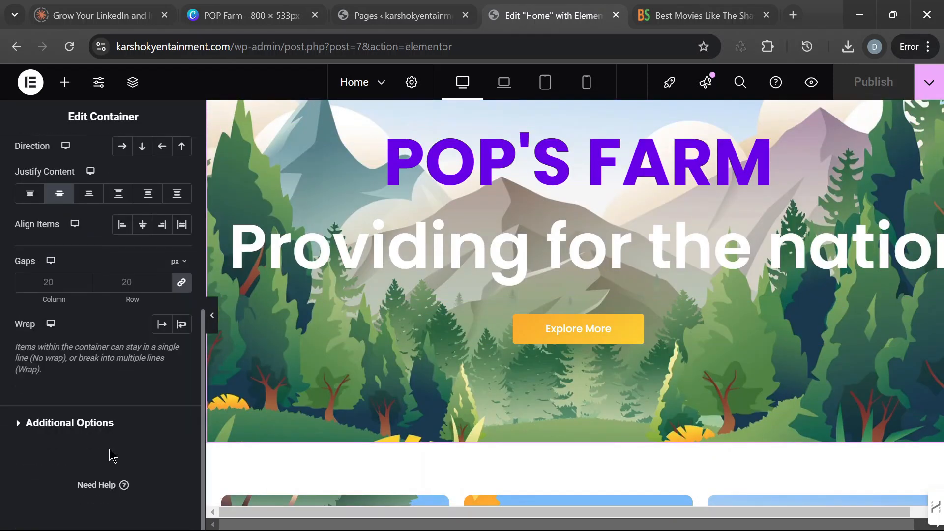
pyautogui.click(21, 429)
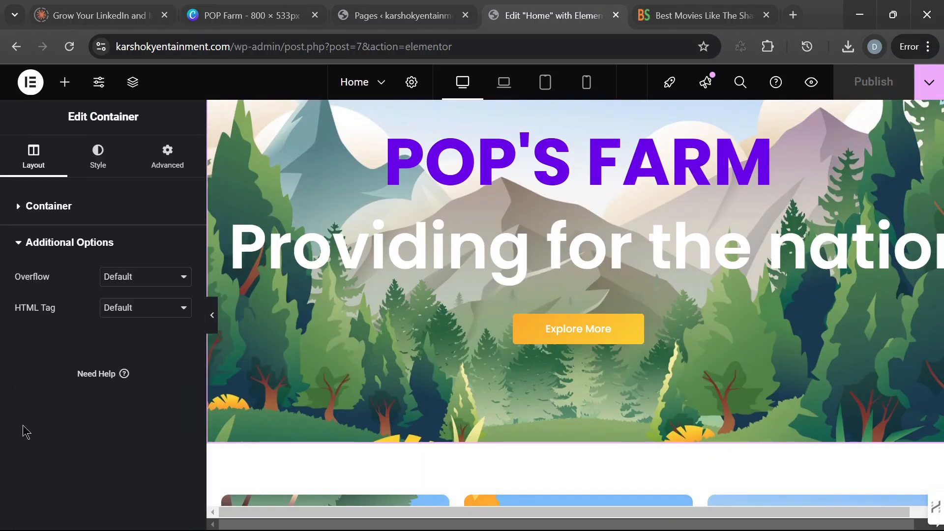
pyautogui.click(15, 243)
pyautogui.scroll(2, 760, 313)
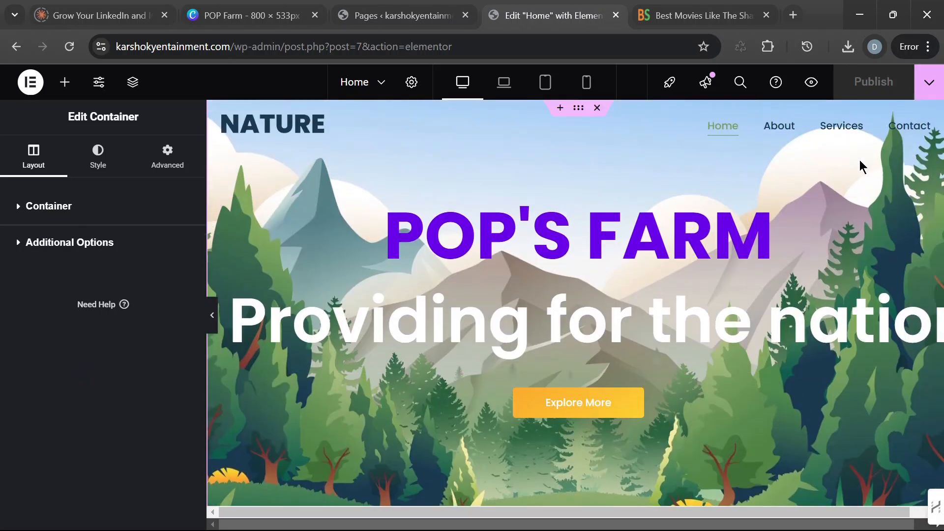
# Step: Show the hero container's background style settings and dismiss the Image Optimizer plugin suggestion
pyautogui.click(98, 162)
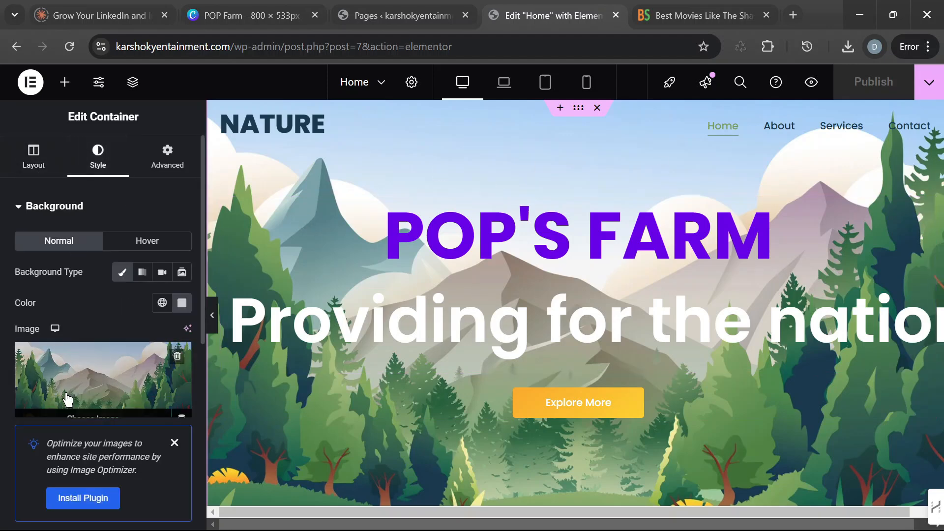
pyautogui.moveTo(91, 373)
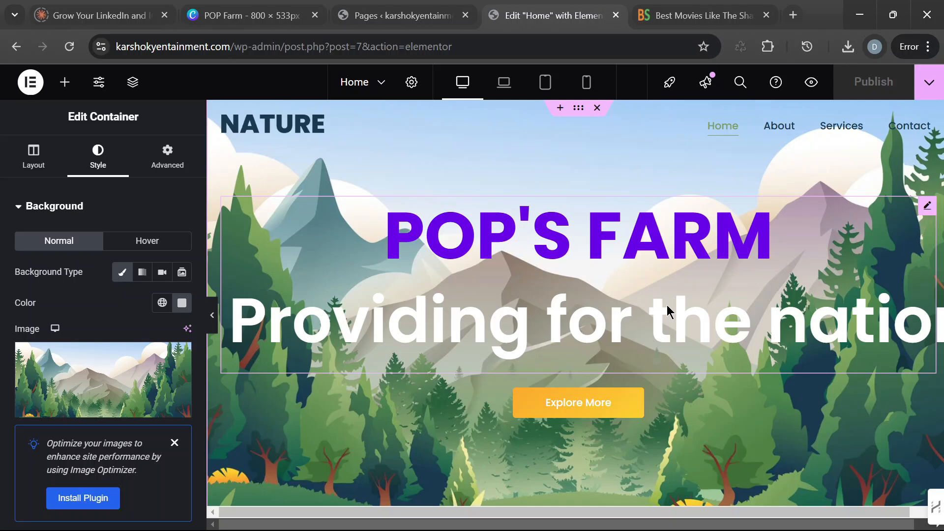
pyautogui.click(175, 443)
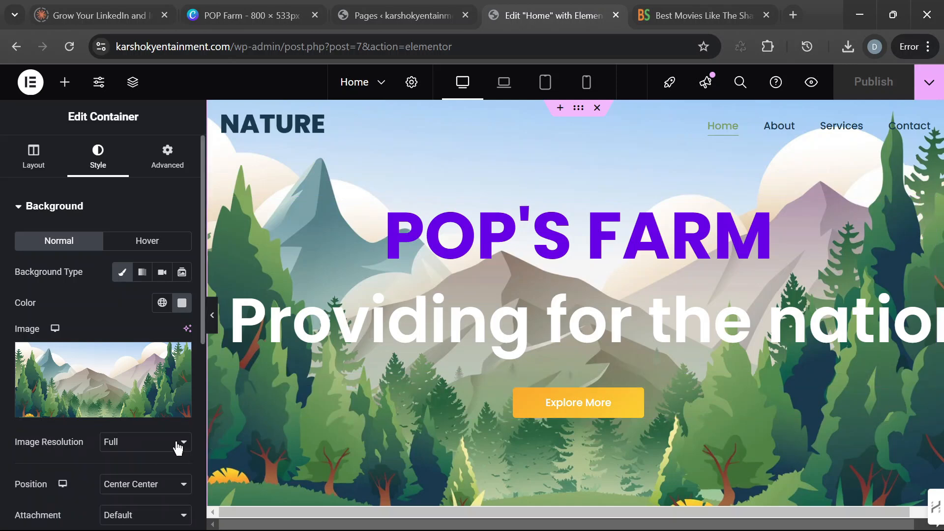
# Step: View the file upload option for the hero background image and close the media window without choosing a file
pyautogui.click(132, 374)
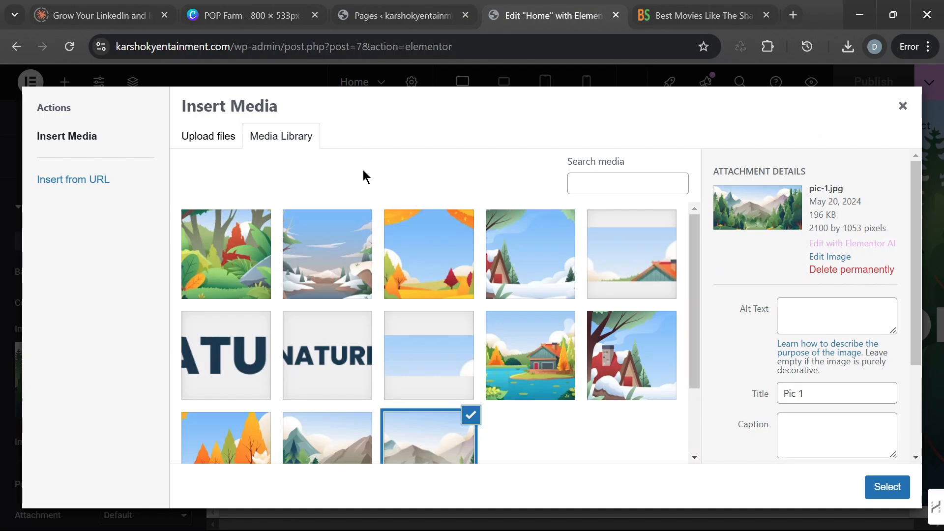
pyautogui.click(221, 151)
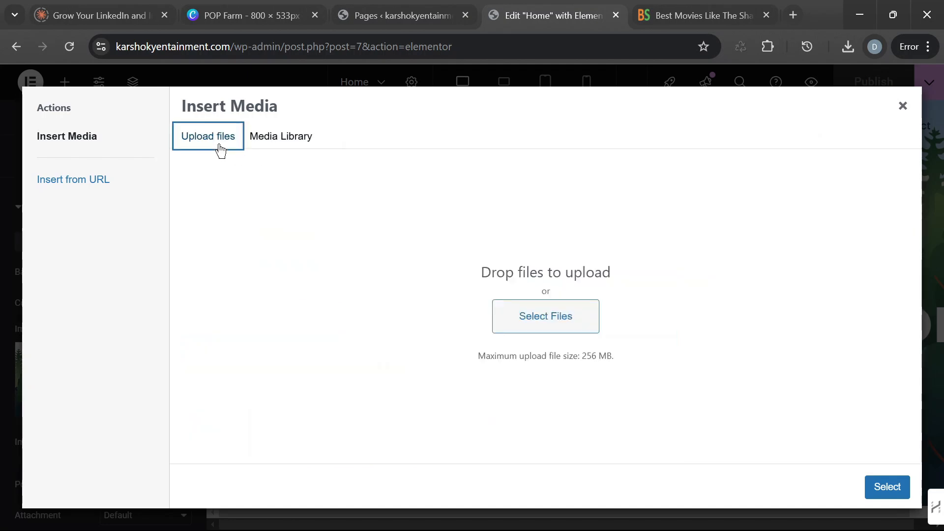
pyautogui.click(904, 107)
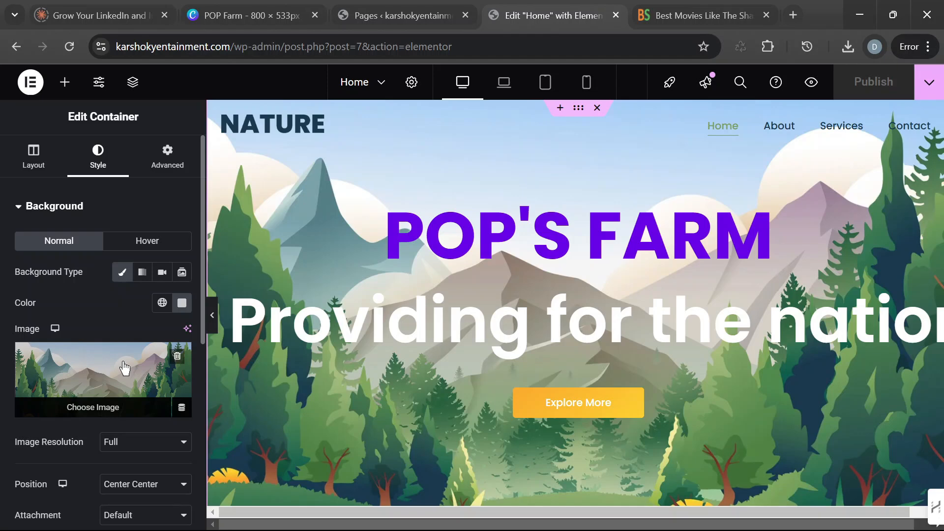
pyautogui.click(82, 373)
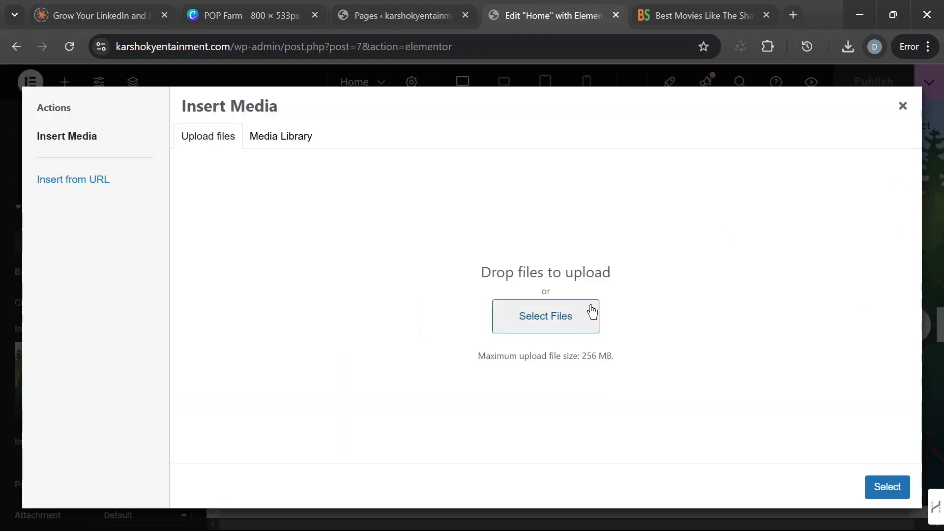
pyautogui.click(214, 147)
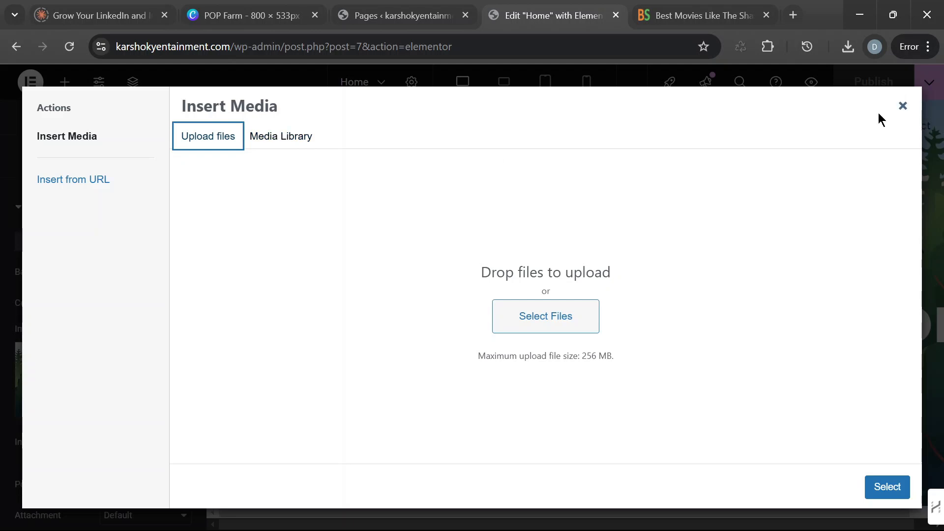
pyautogui.click(903, 108)
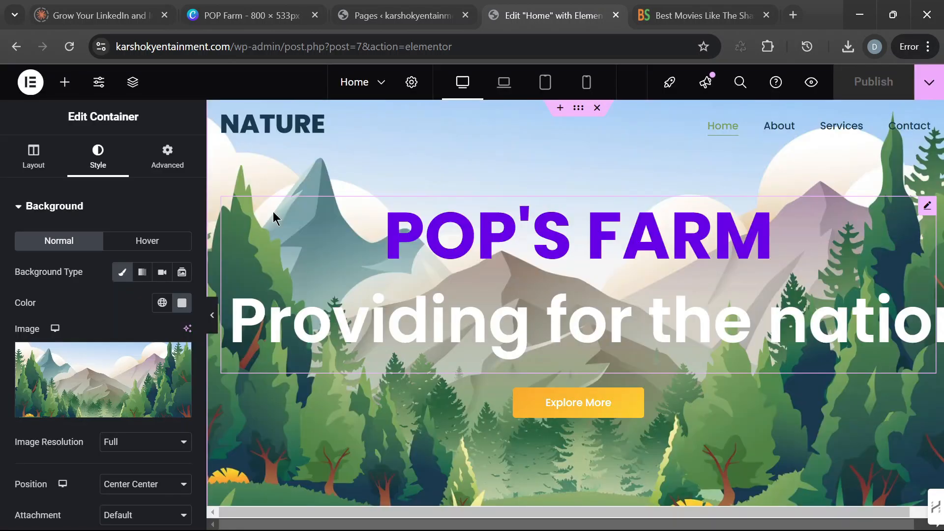
# Step: Open the media library for the hero background image and look at the POP Farm design in Canva for comparison
pyautogui.click(112, 378)
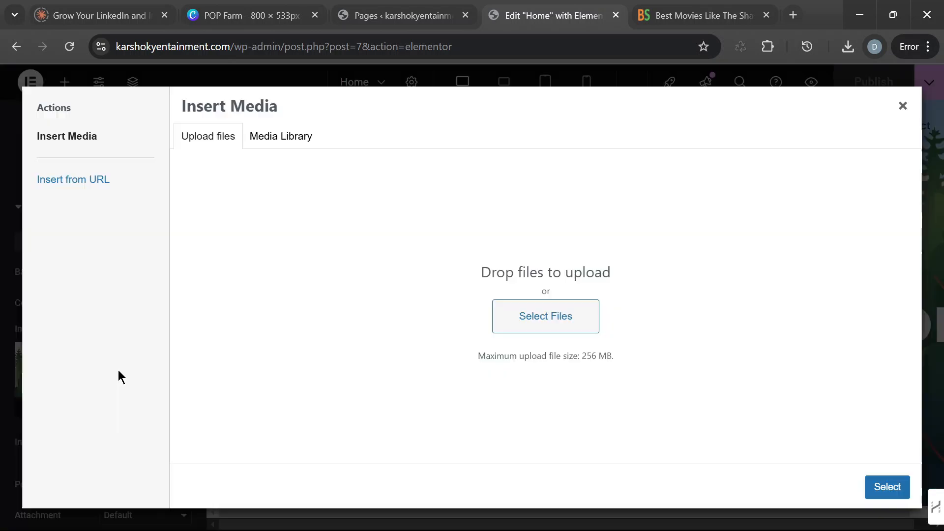
pyautogui.click(285, 147)
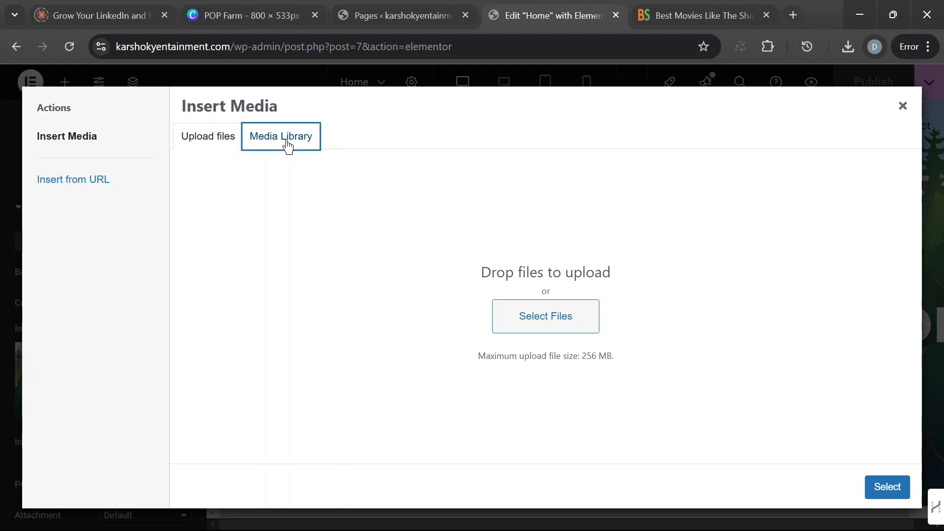
pyautogui.scroll(-2, 542, 396)
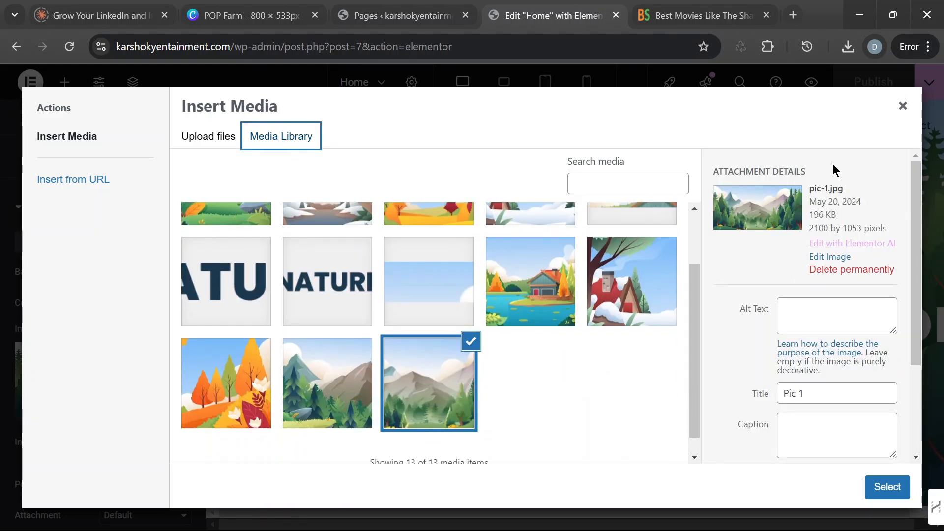
pyautogui.click(242, 20)
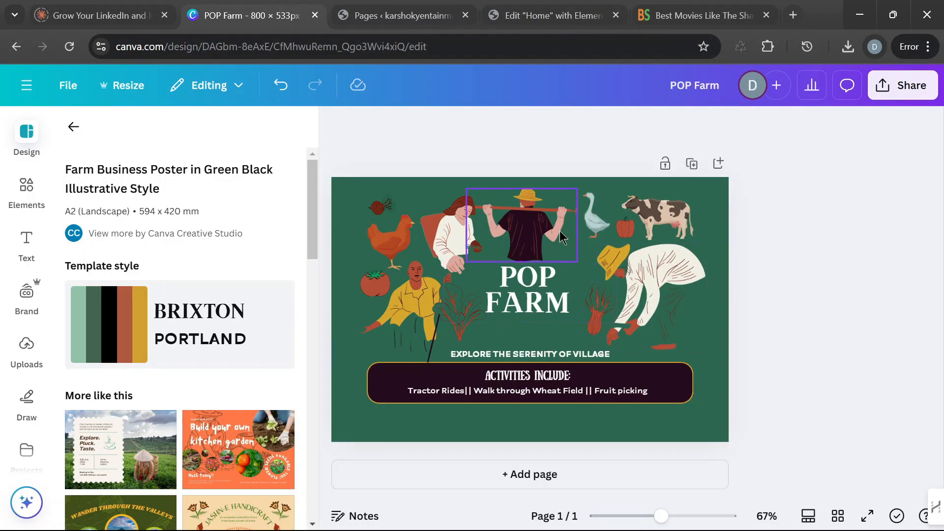
pyautogui.click(554, 19)
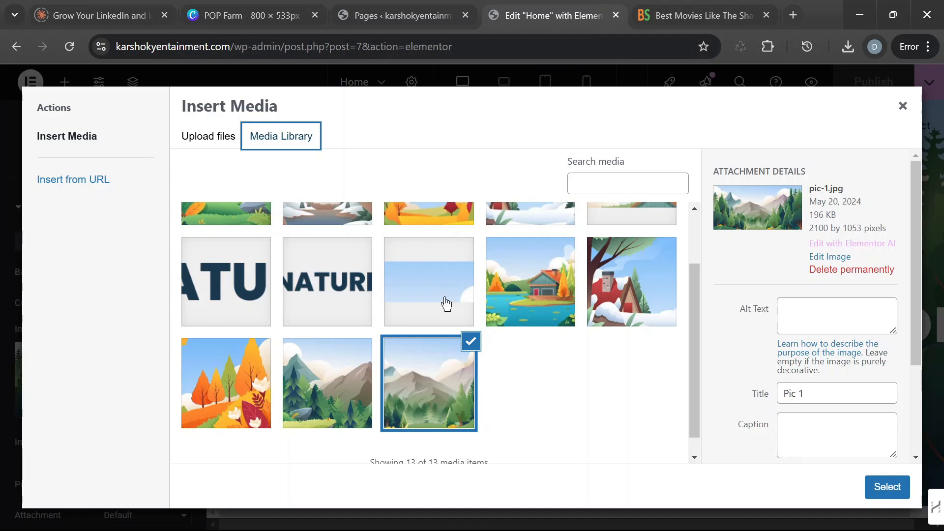
# Step: Browse the media library images and check the pixel dimensions of the selected pic-1.jpg
pyautogui.scroll(2, 445, 303)
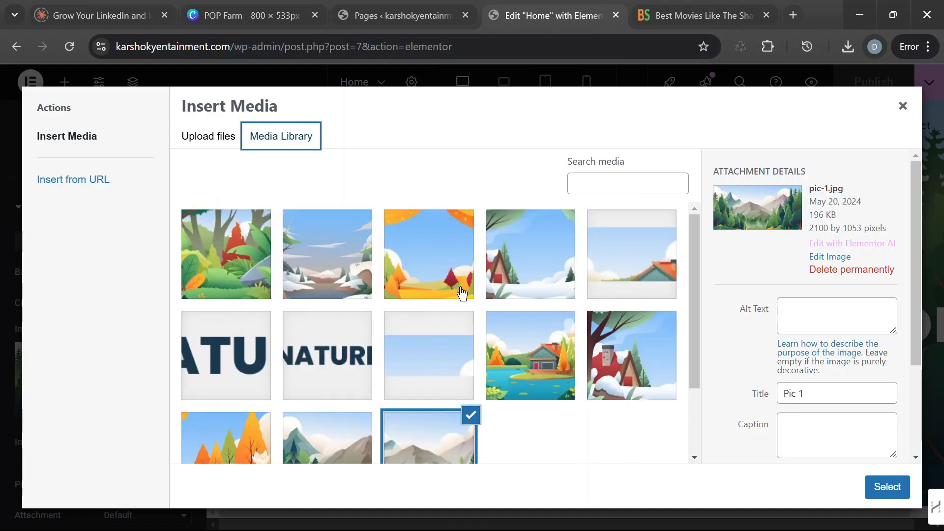
pyautogui.scroll(-2, 461, 294)
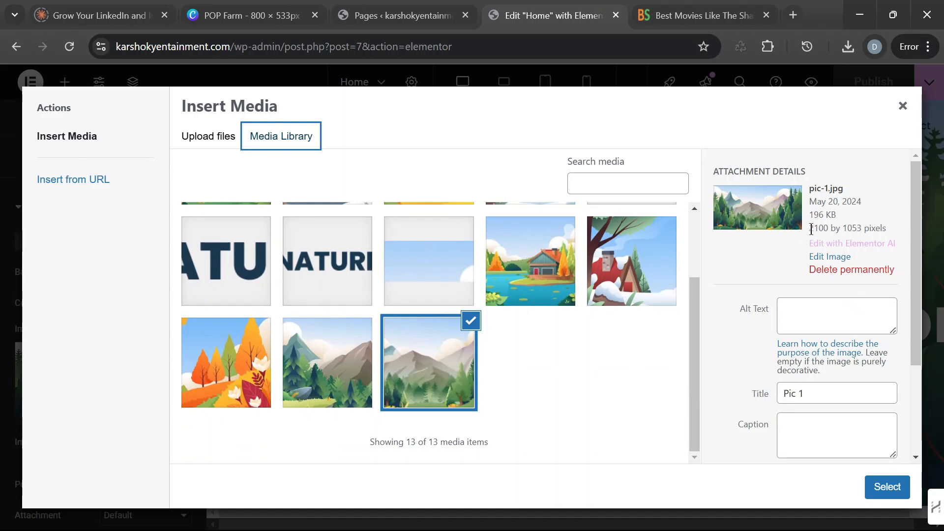
pyautogui.moveTo(811, 230); pyautogui.dragTo(862, 230)
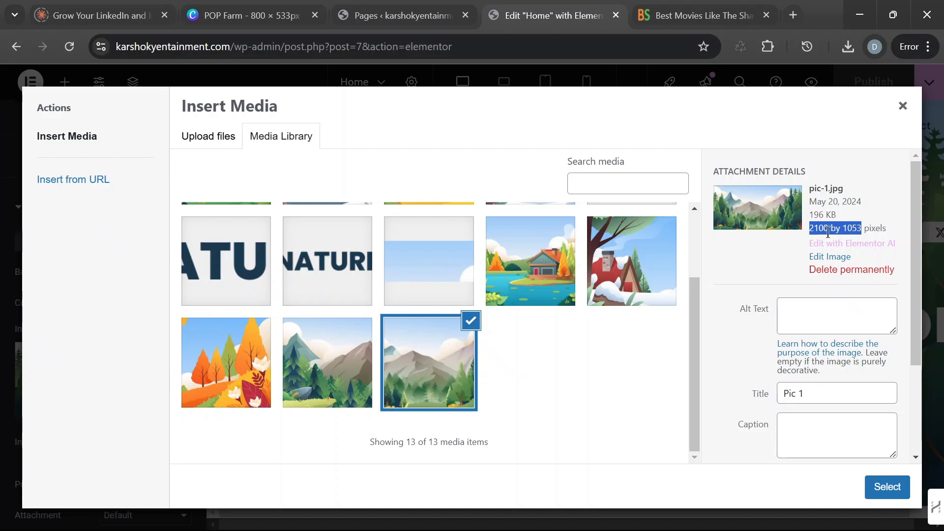
pyautogui.click(757, 259)
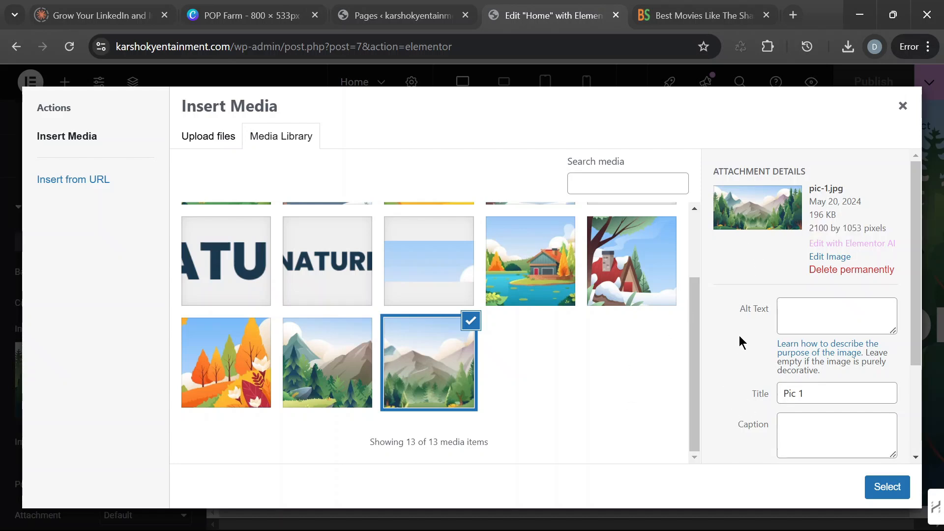
# Step: Browse to the pop's farm asset folder on the Desktop as the upload source and close the media window without choosing a file
pyautogui.click(213, 143)
pyautogui.click(580, 326)
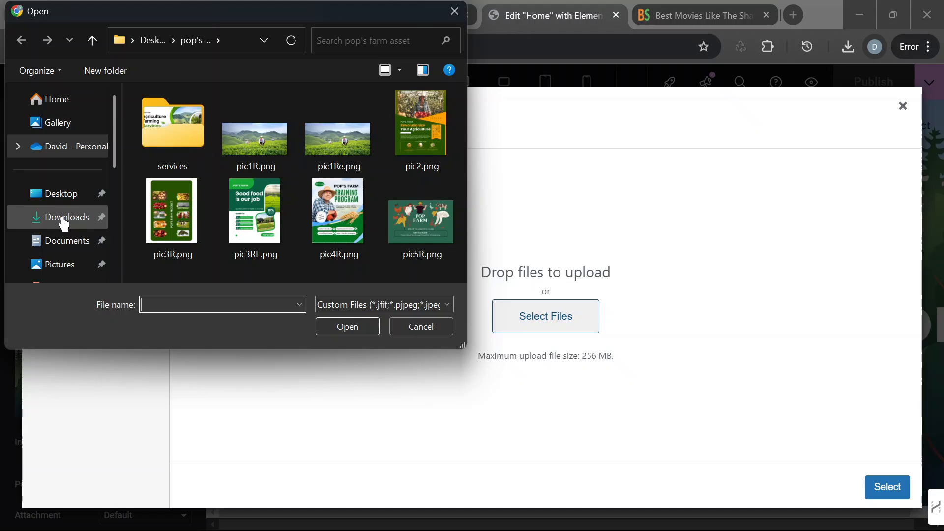
pyautogui.click(56, 195)
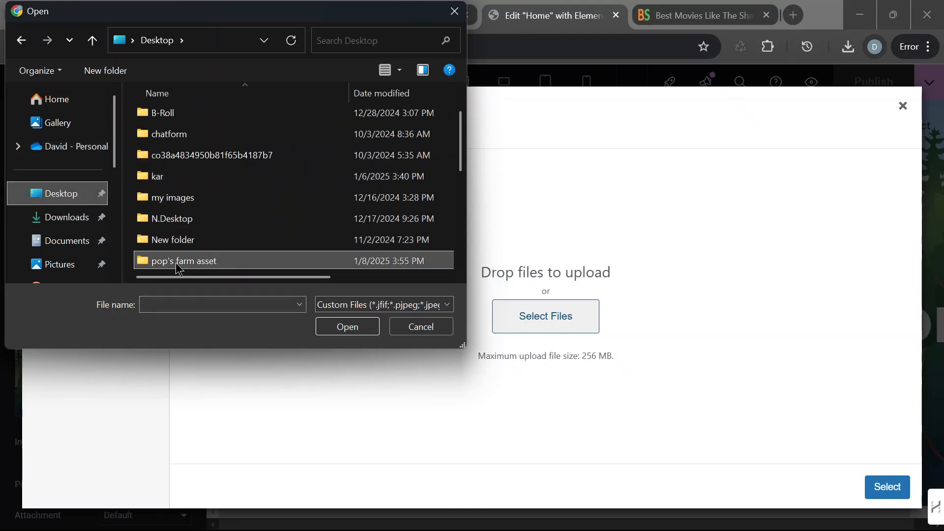
pyautogui.doubleClick(221, 266)
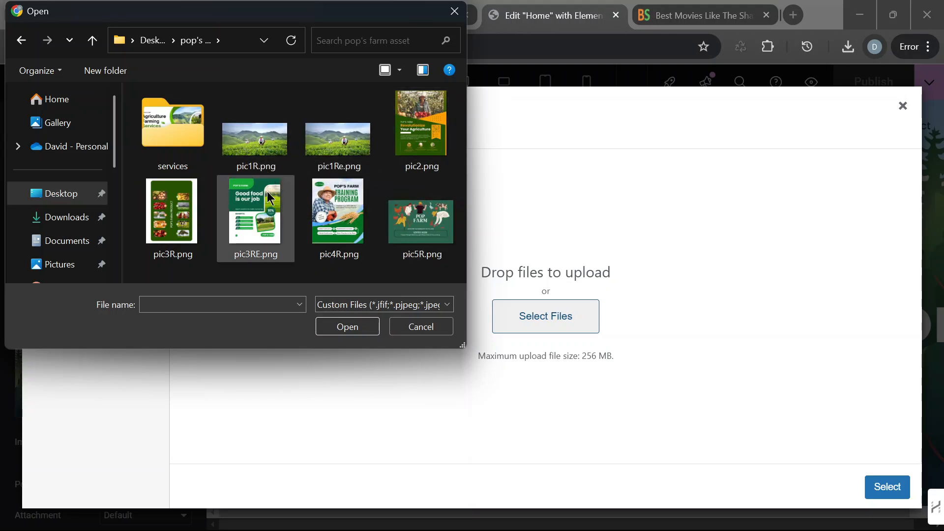
pyautogui.click(455, 14)
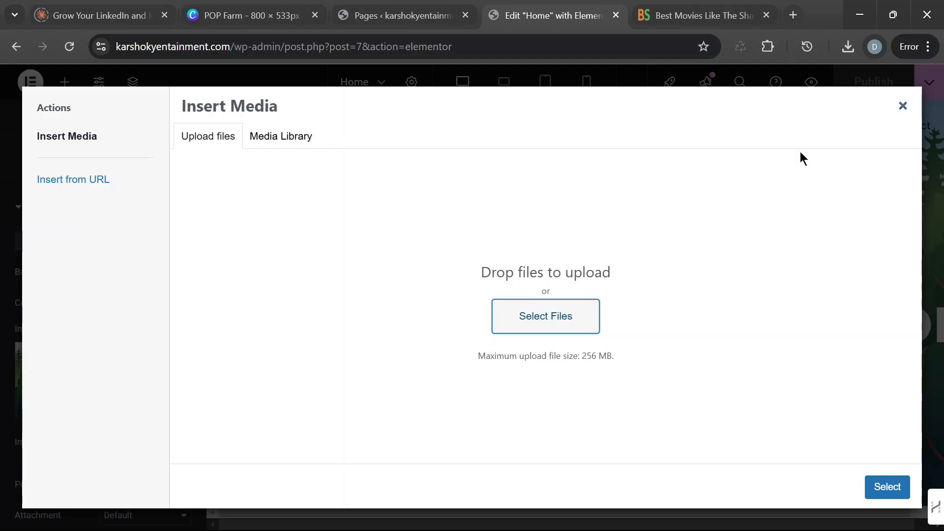
pyautogui.click(197, 149)
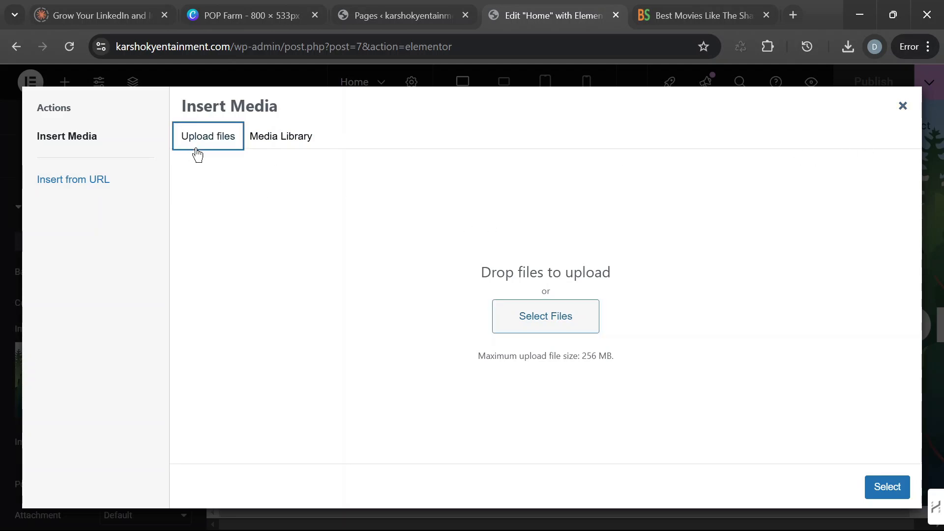
pyautogui.click(905, 107)
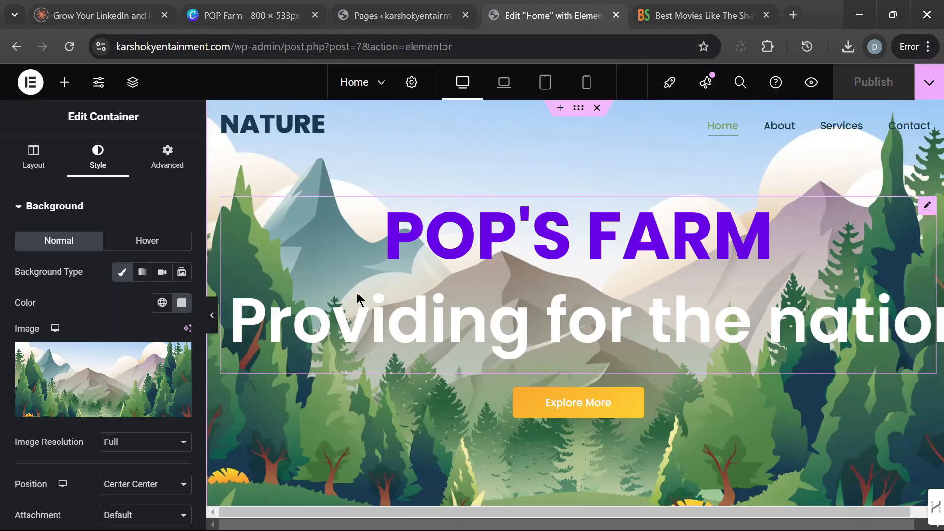
# Step: Show again how to reach the local file picker from the hero background image, and dismiss it with no file chosen
pyautogui.click(120, 383)
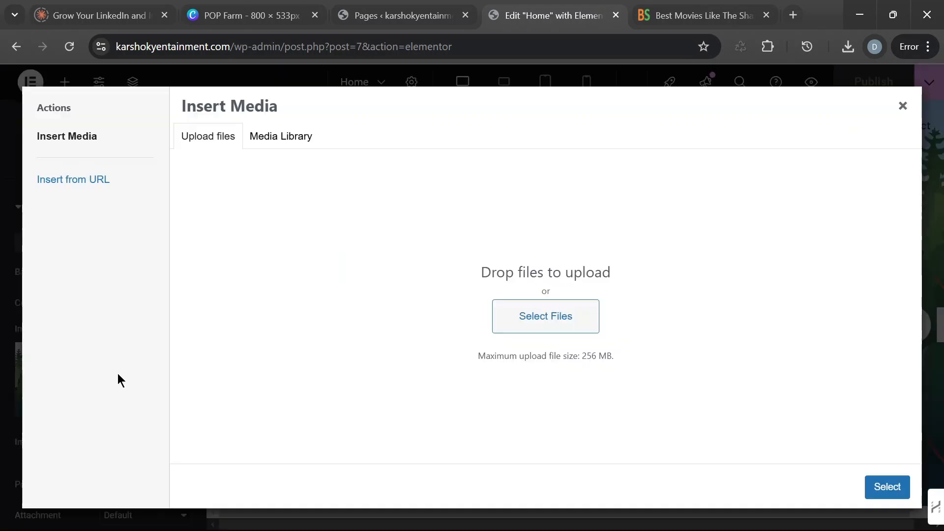
pyautogui.click(526, 320)
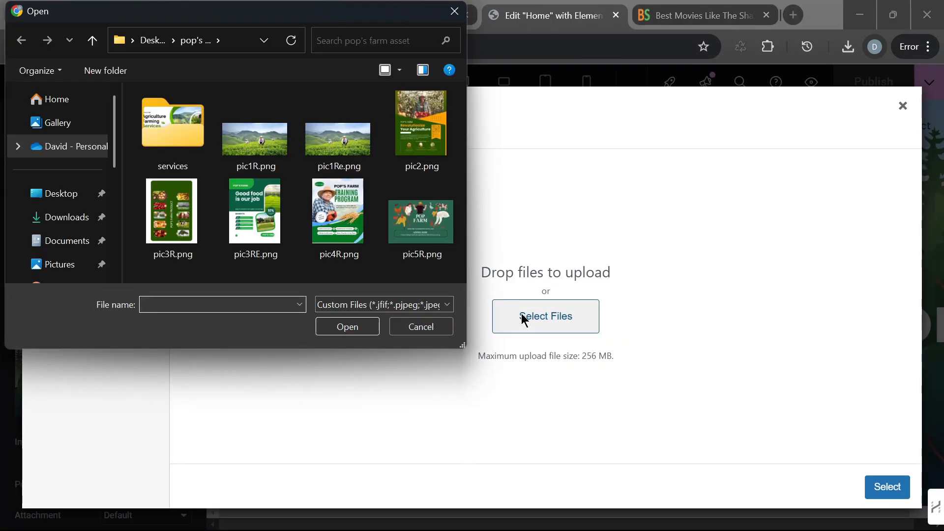
pyautogui.click(454, 11)
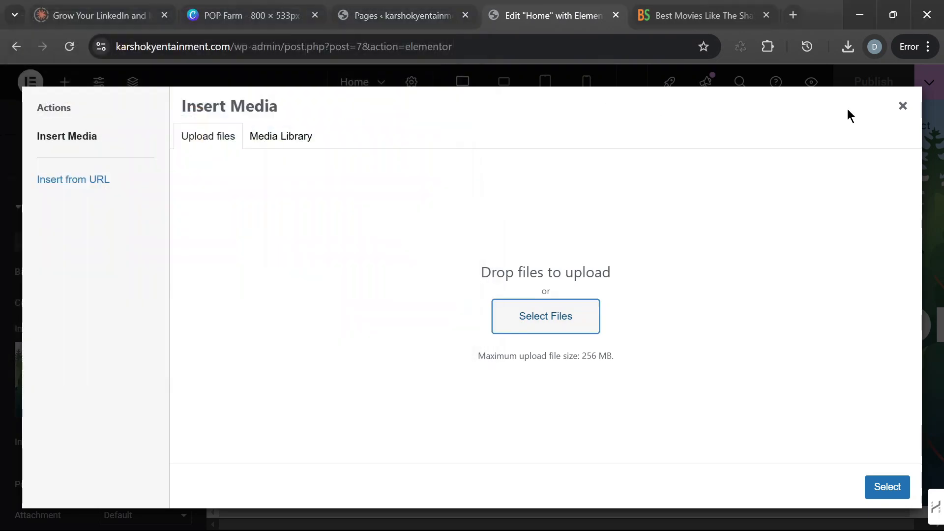
pyautogui.click(903, 106)
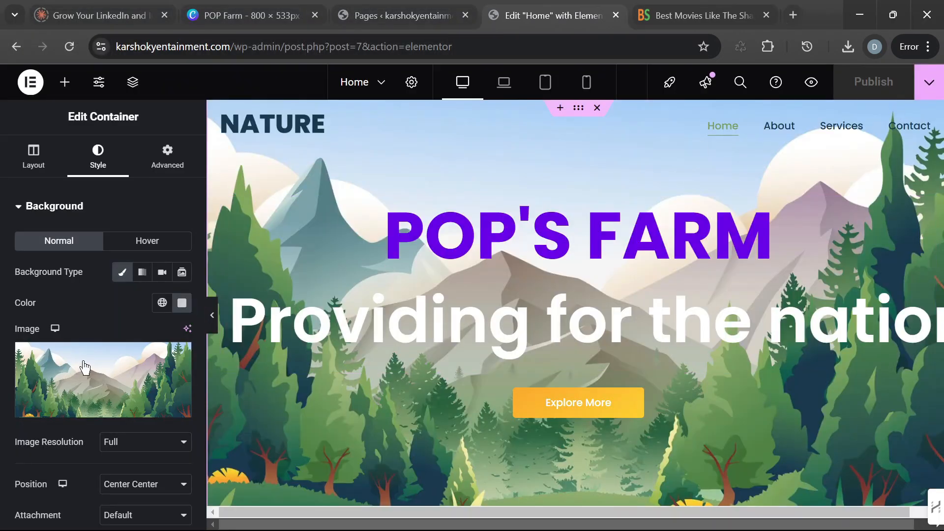
# Step: Open the media library for the hero background image and review the attachment details of pic-1.jpg
pyautogui.click(71, 383)
pyautogui.click(290, 143)
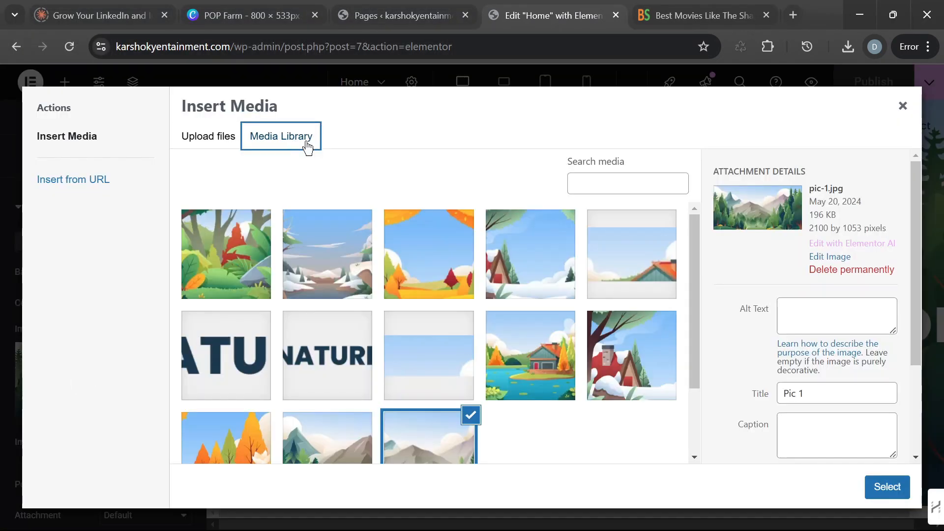
pyautogui.scroll(-2, 481, 455)
pyautogui.moveTo(807, 393); pyautogui.dragTo(775, 401)
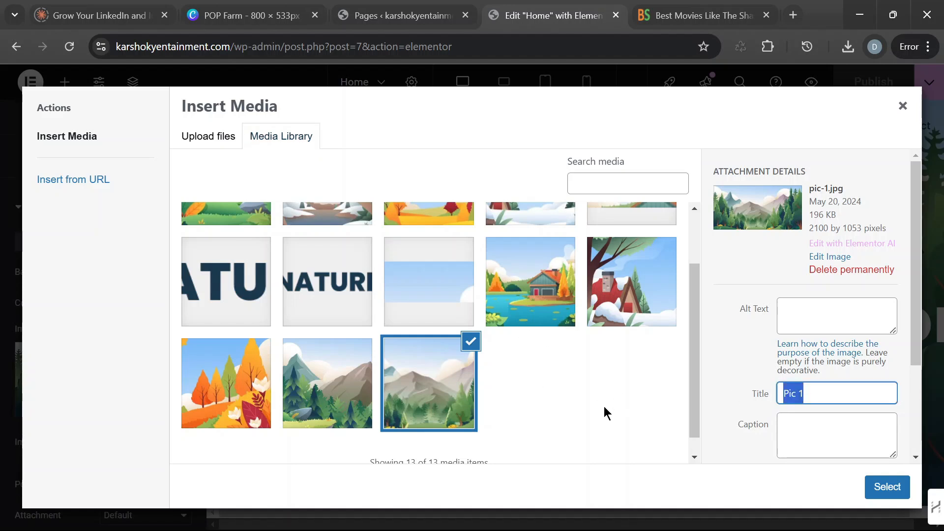
pyautogui.scroll(2, 604, 406)
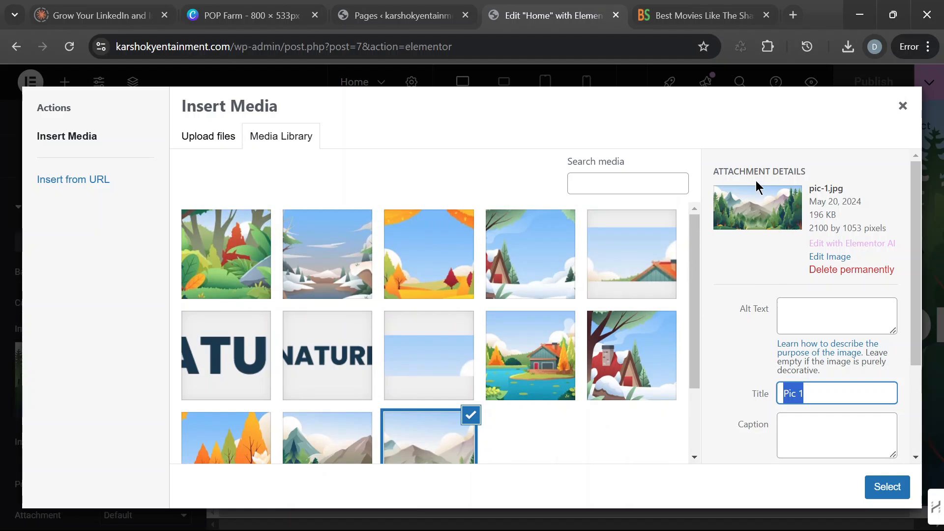
# Step: Upload pic1Re.png from the pop's farm asset folder to the media library
pyautogui.click(205, 143)
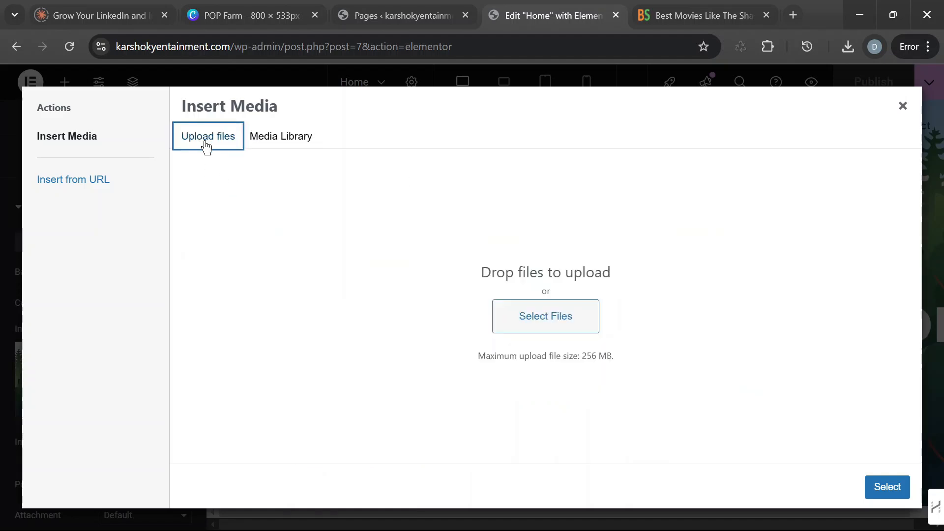
pyautogui.click(527, 329)
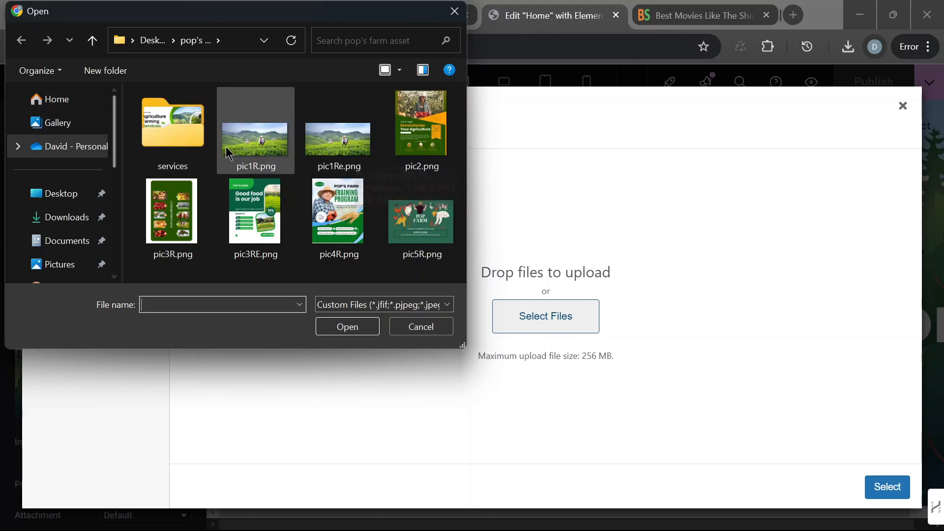
pyautogui.click(337, 148)
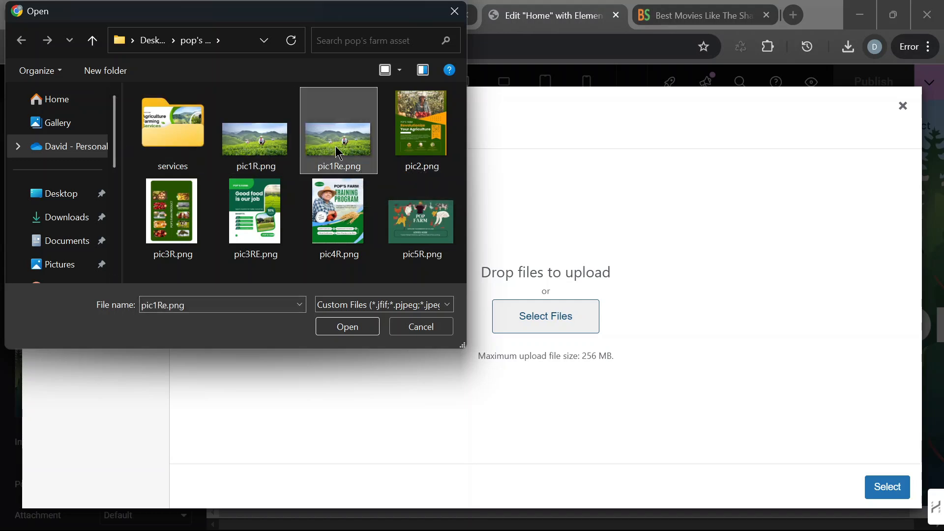
pyautogui.click(358, 329)
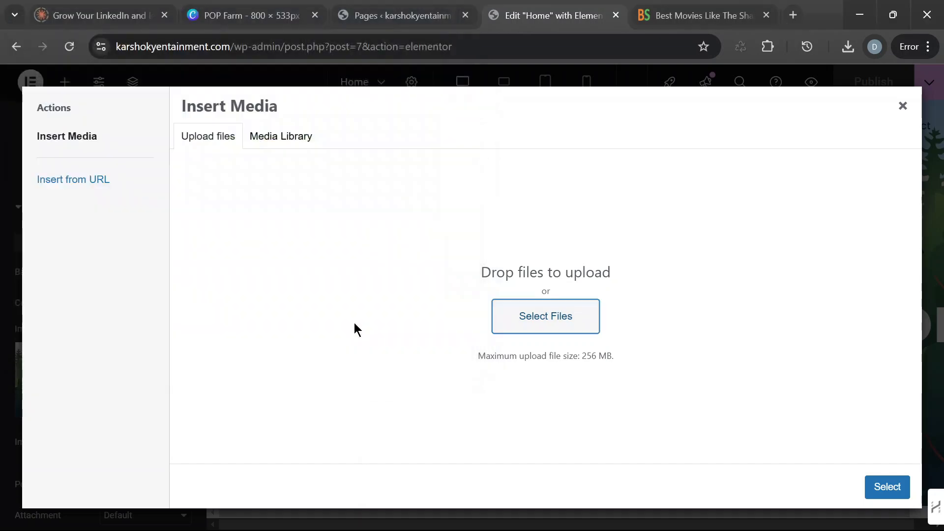
# Step: Open the image compression site tinypng.com in a new browser tab
pyautogui.click(793, 14)
pyautogui.click(452, 42)
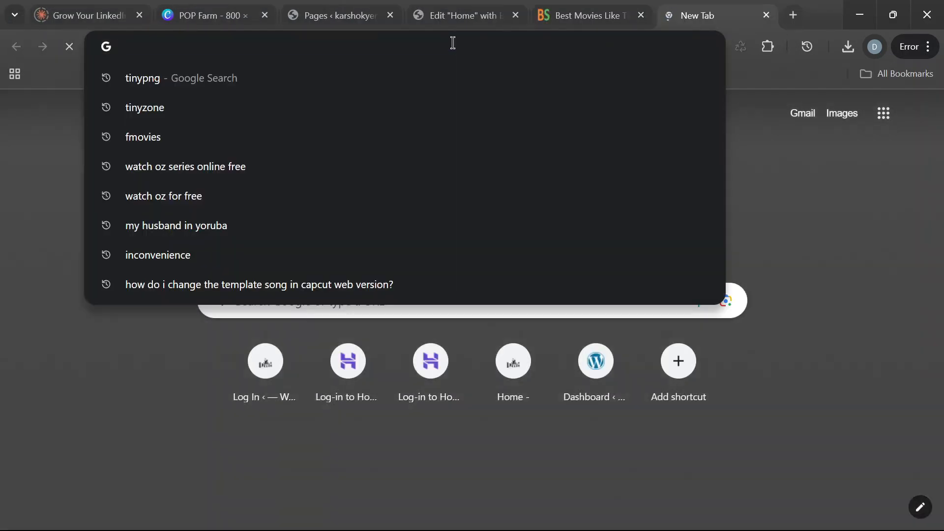
pyautogui.write('rtiny')
pyautogui.press('BackSpace')
pyautogui.press('BackSpace')
pyautogui.press('BackSpace')
pyautogui.press('BackSpace')
pyautogui.press('BackSpace')
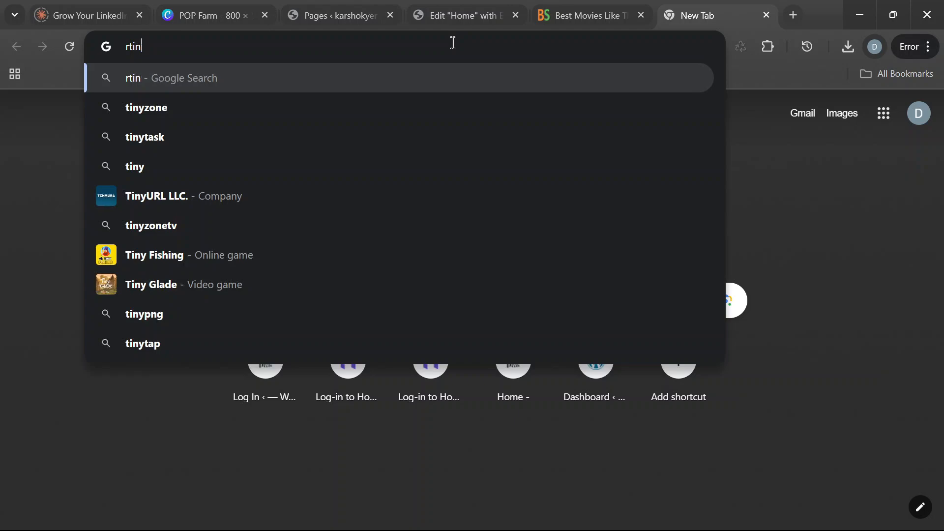
pyautogui.write('tinyp')
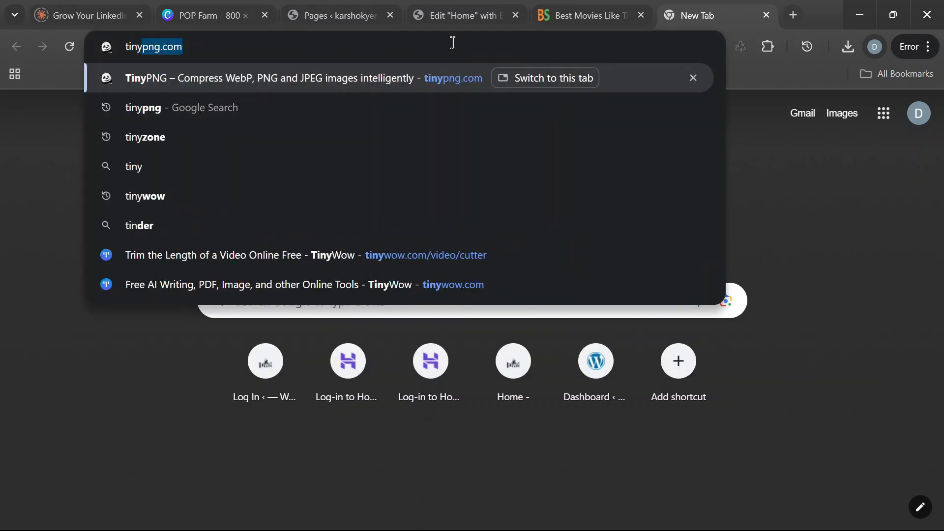
pyautogui.write('ng')
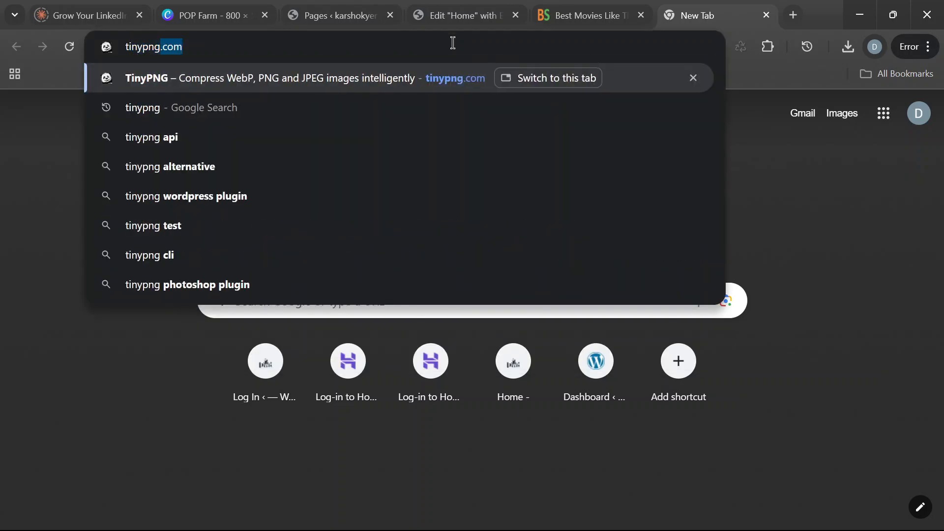
pyautogui.press('Return')
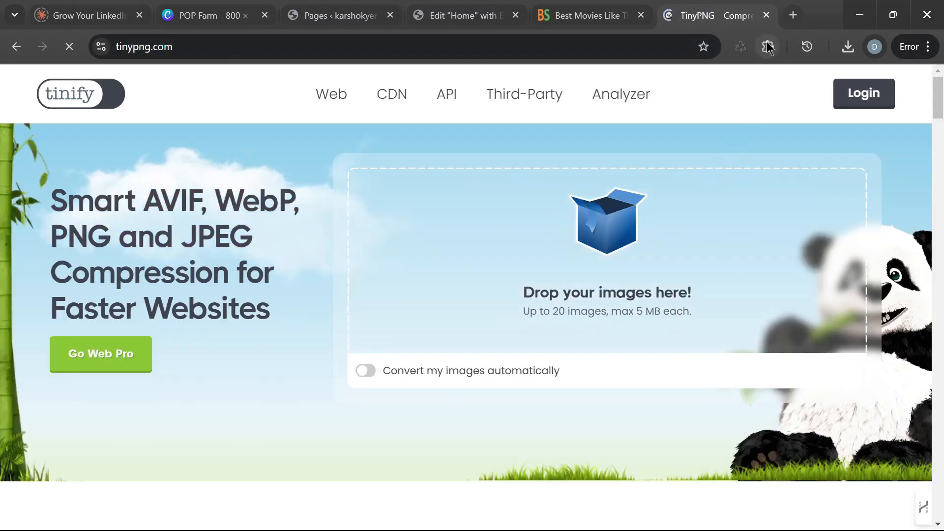
# Step: Look over the squoosh.app image compression site in another new tab, and close both the Squoosh and TinyPNG tabs
pyautogui.click(793, 16)
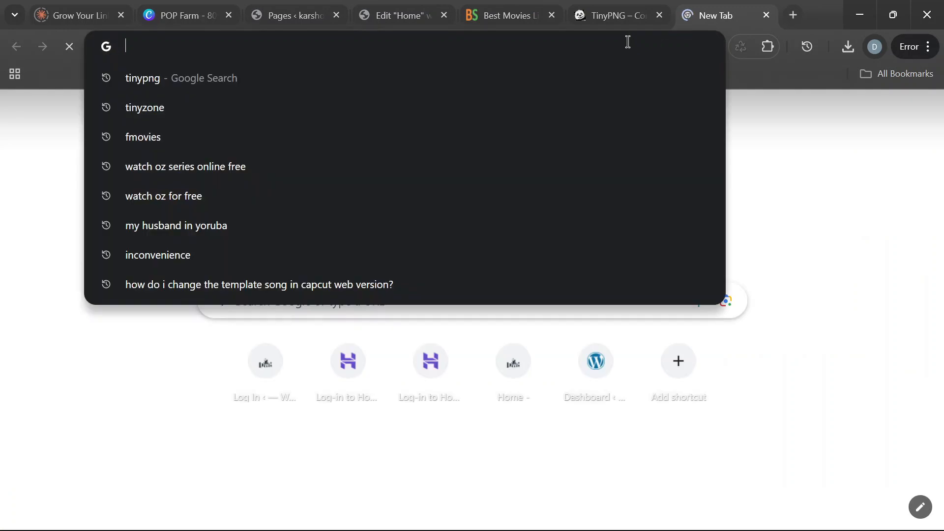
pyautogui.write('squoosh.app')
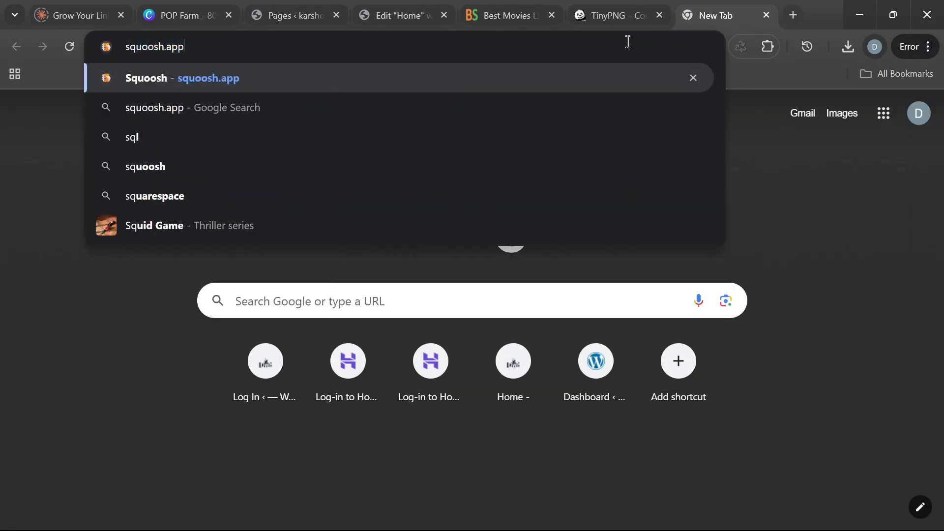
pyautogui.press('Return')
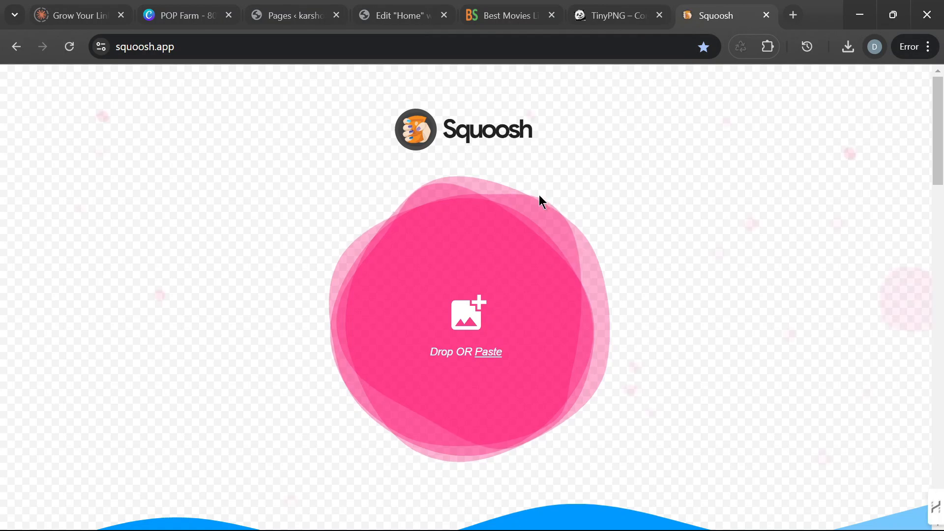
pyautogui.scroll(-3, 576, 291)
pyautogui.scroll(-3, 582, 285)
pyautogui.scroll(5, 582, 273)
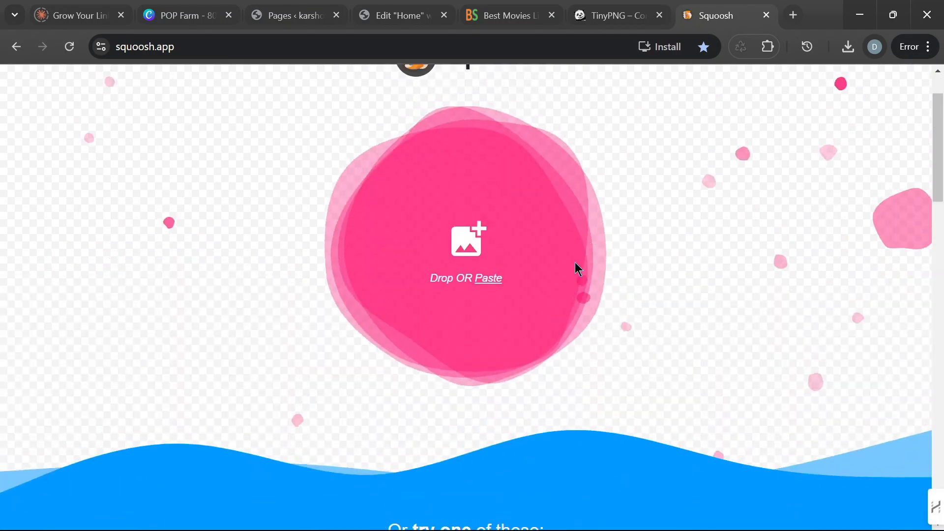
pyautogui.click(765, 16)
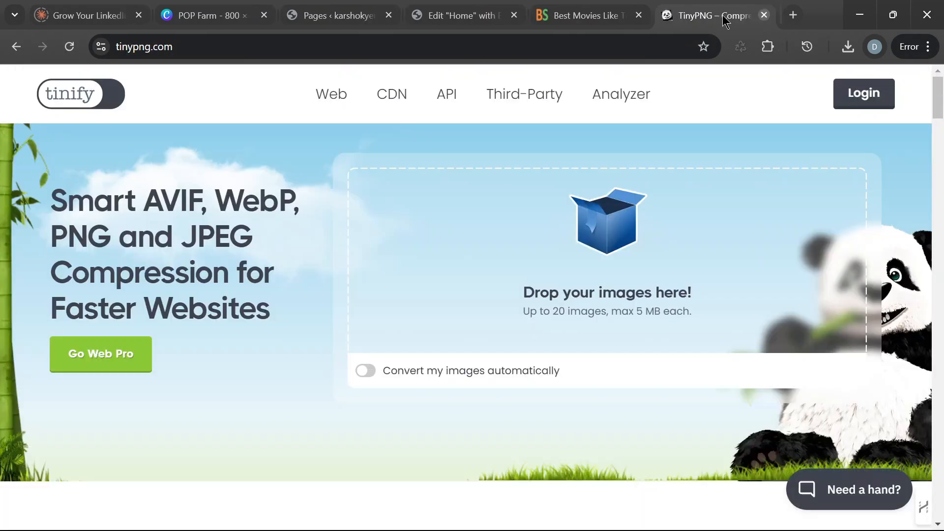
pyautogui.click(765, 16)
# Step: Return to the Elementor editor, review the attachment details of pic1Re.png and insert it as the hero container's background image
pyautogui.click(529, 16)
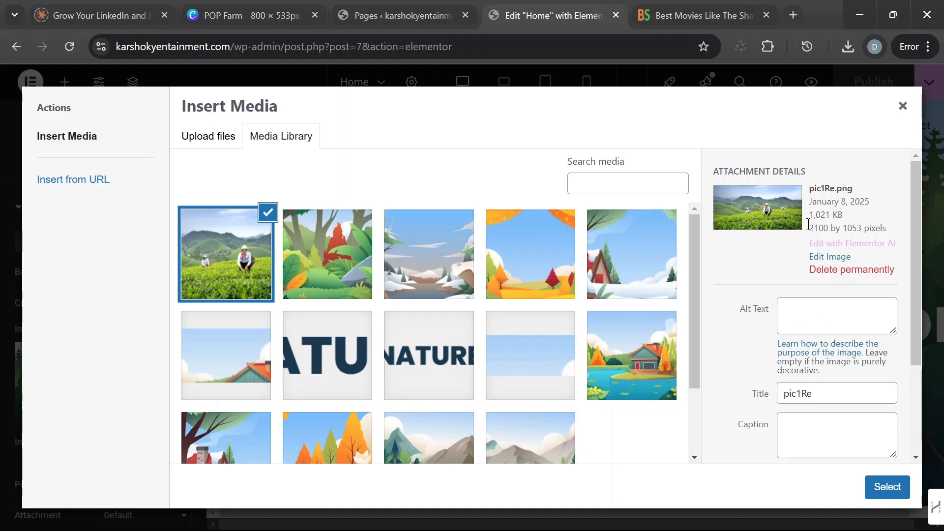
pyautogui.scroll(-3, 846, 285)
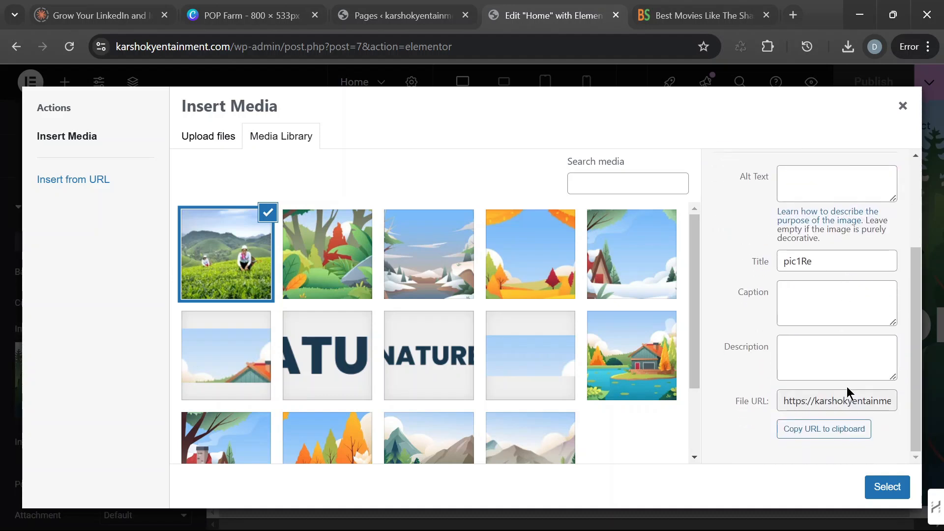
pyautogui.scroll(2, 842, 392)
pyautogui.scroll(-2, 836, 369)
pyautogui.click(886, 488)
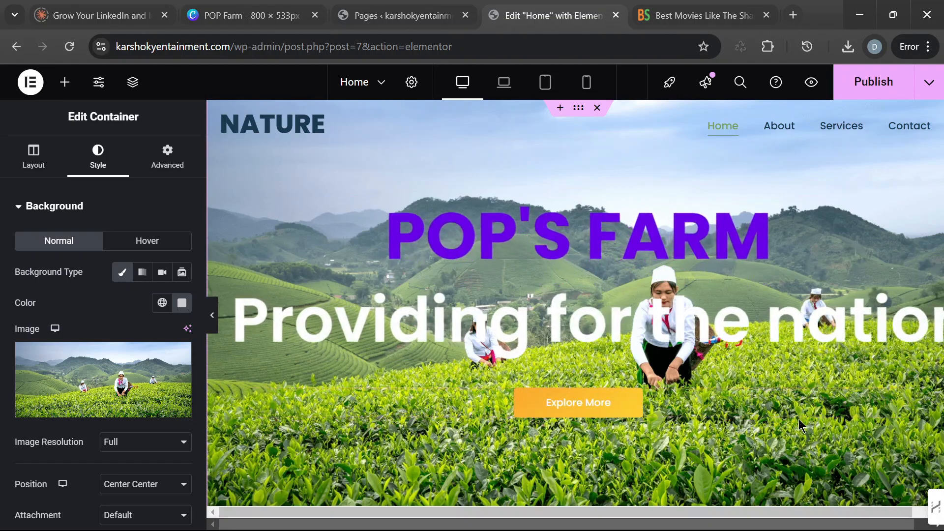
# Step: Preview the homepage at full width with the editing panel hidden, check the new hero background, and restore the panel
pyautogui.click(209, 320)
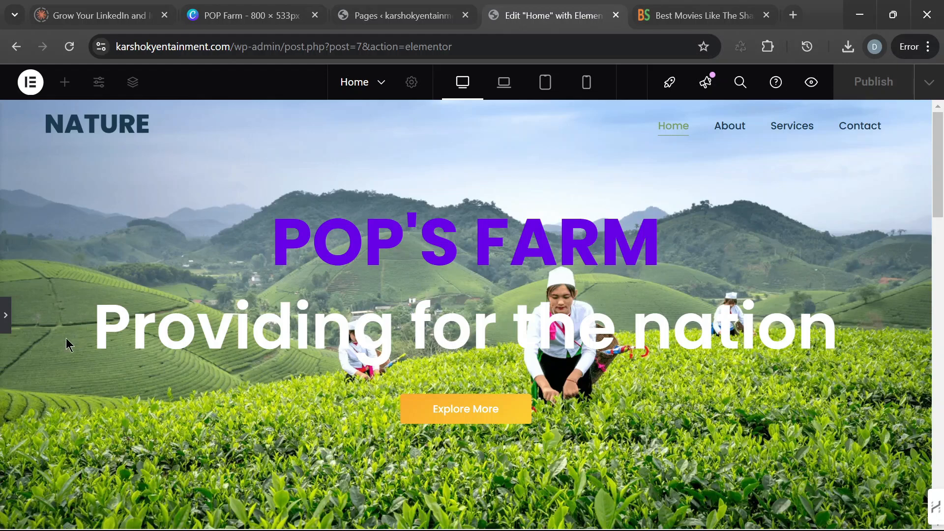
pyautogui.scroll(-5, 696, 281)
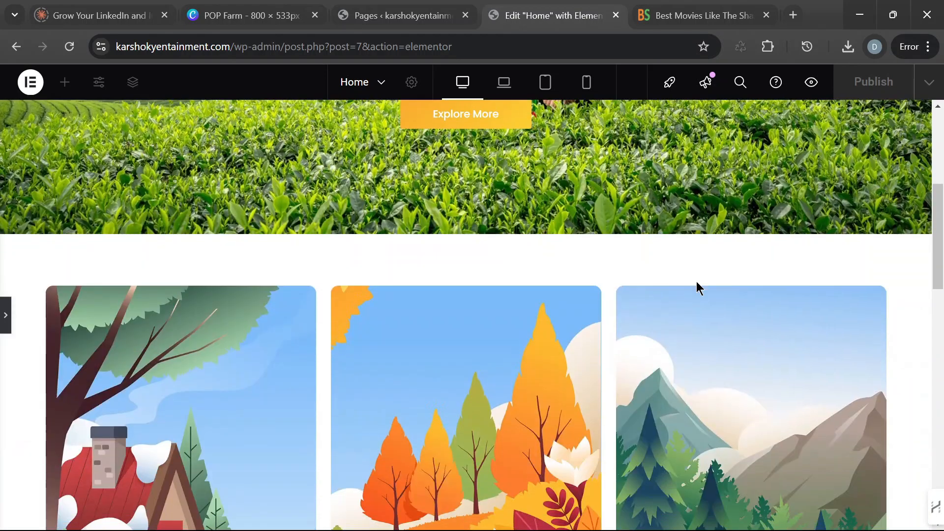
pyautogui.scroll(5, 698, 285)
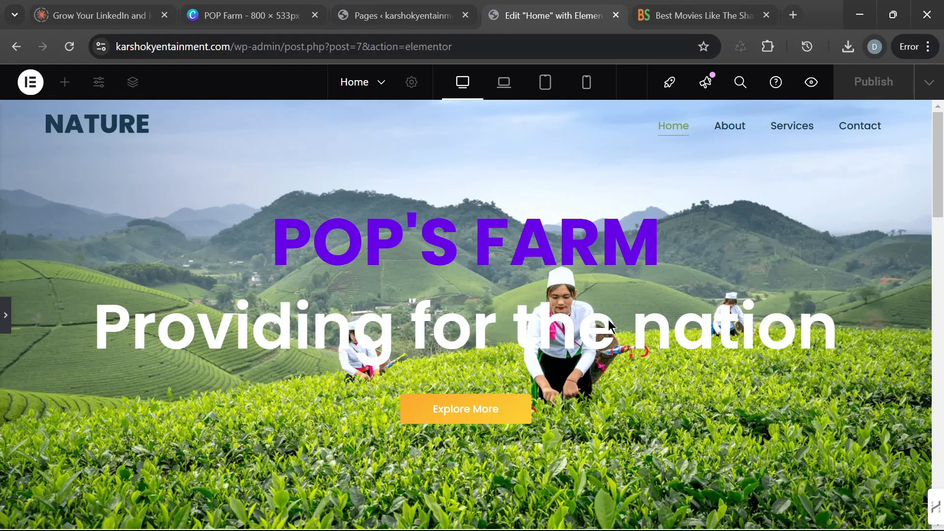
pyautogui.click(7, 318)
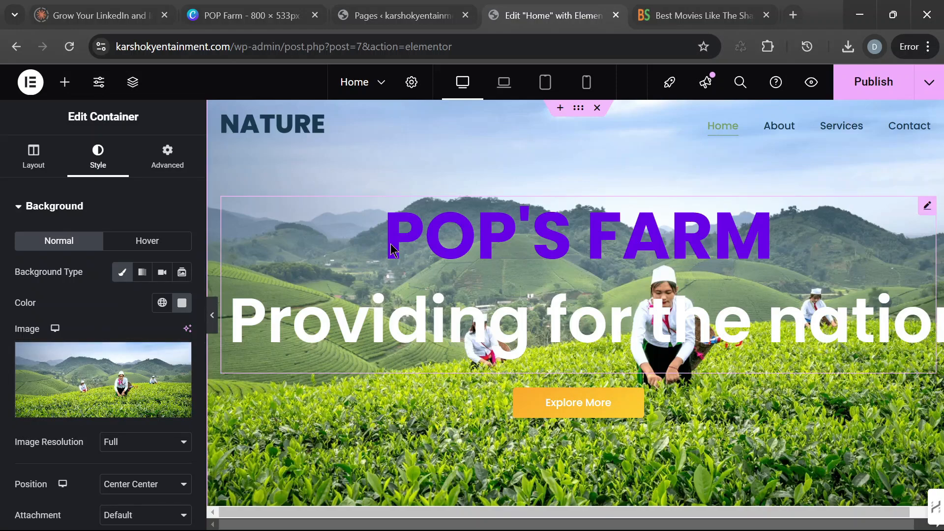
# Step: Look over the hero container's advanced settings, from margin and padding down to the custom CSS sections, and collapse the Layout section
pyautogui.click(166, 167)
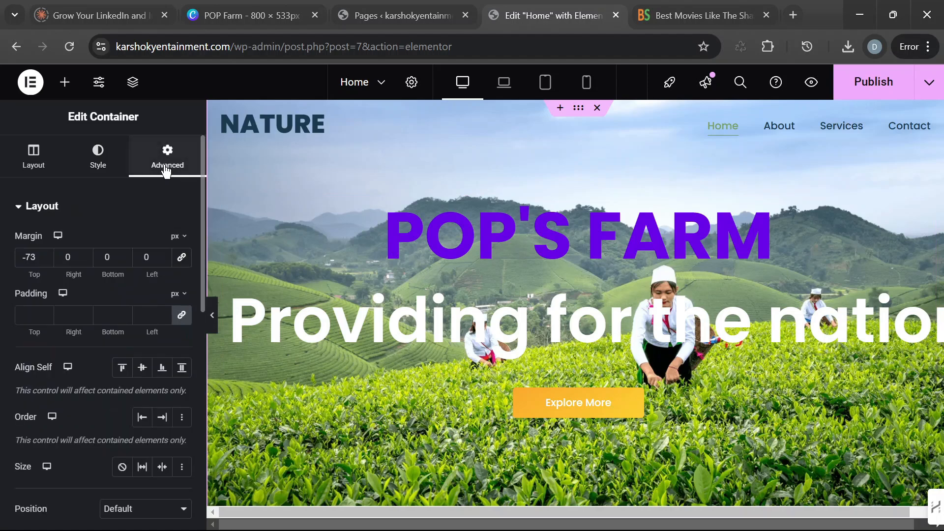
pyautogui.scroll(-10, 98, 346)
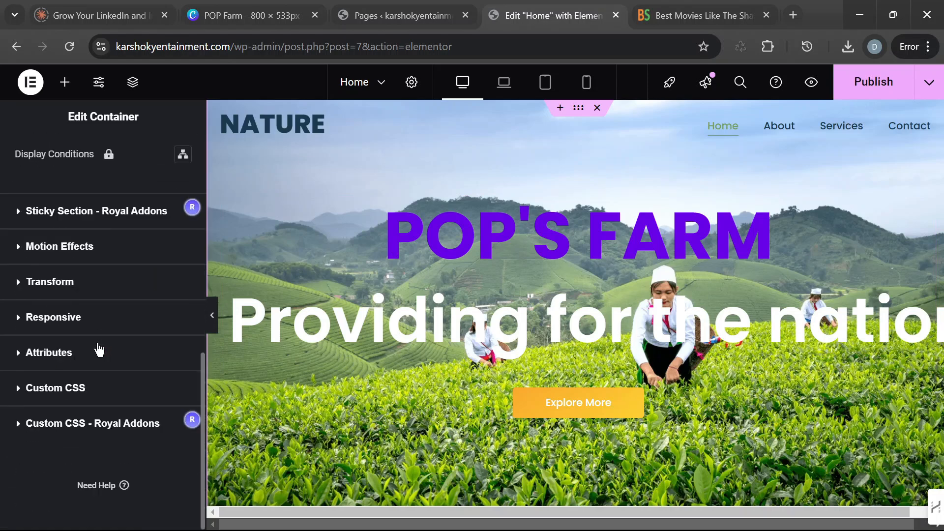
pyautogui.scroll(2, 97, 347)
pyautogui.scroll(-2, 98, 347)
pyautogui.scroll(7, 117, 313)
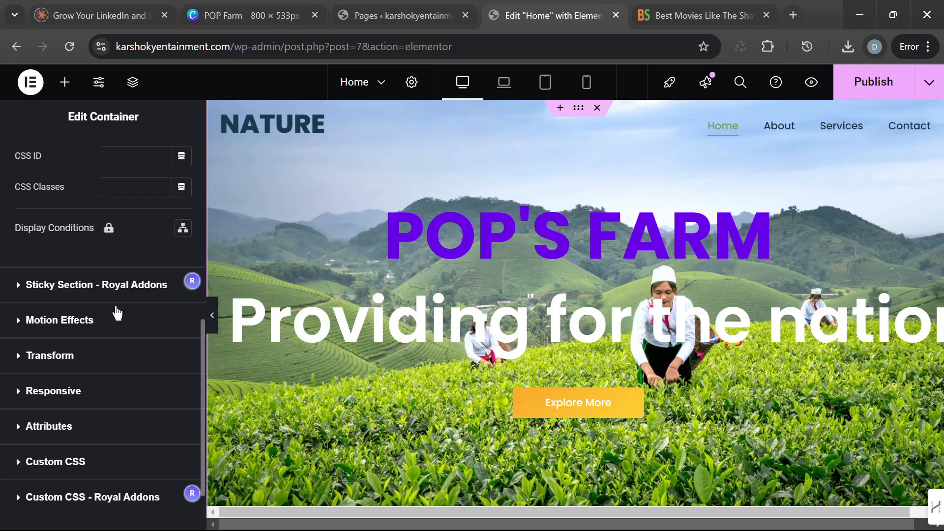
pyautogui.scroll(3, 116, 313)
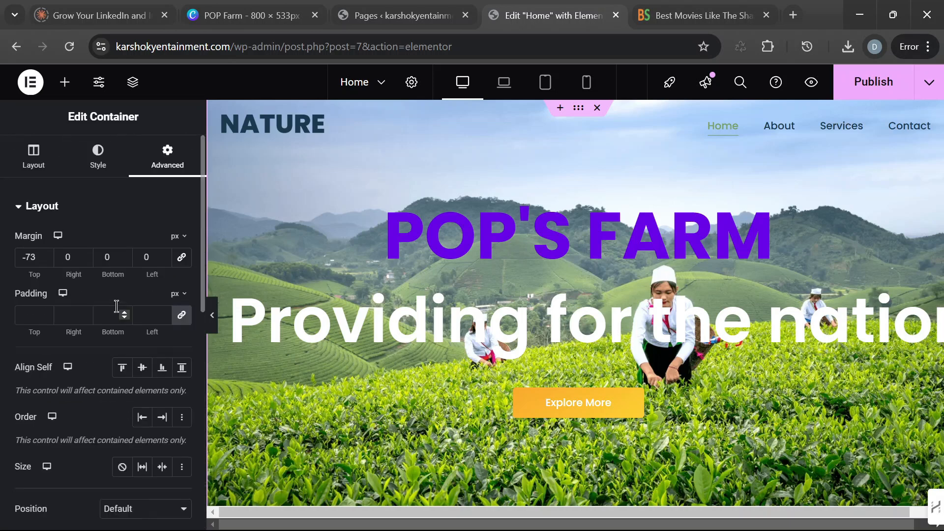
pyautogui.click(40, 214)
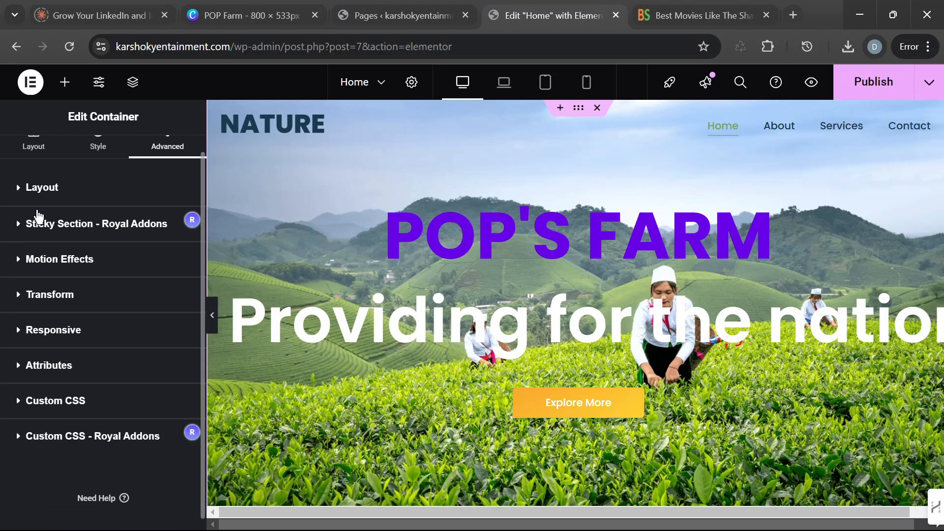
pyautogui.scroll(1, 108, 325)
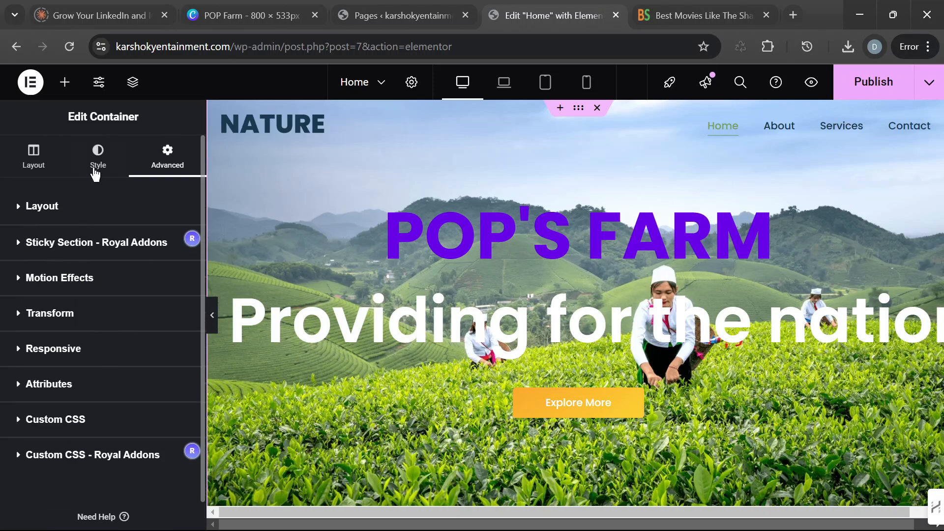
# Step: Review the hero container's style settings, collapsing and reopening the Background section, and look at its layout settings
pyautogui.click(97, 164)
pyautogui.scroll(-5, 104, 340)
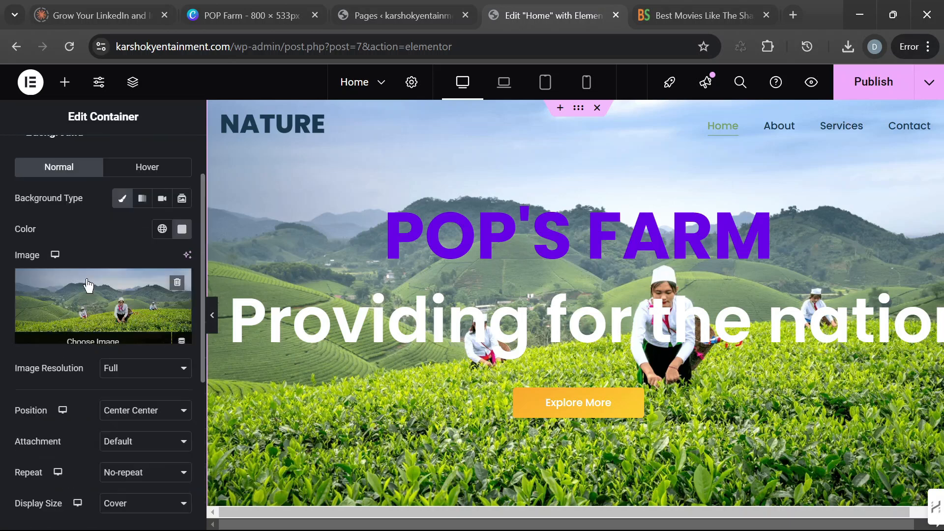
pyautogui.scroll(5, 93, 295)
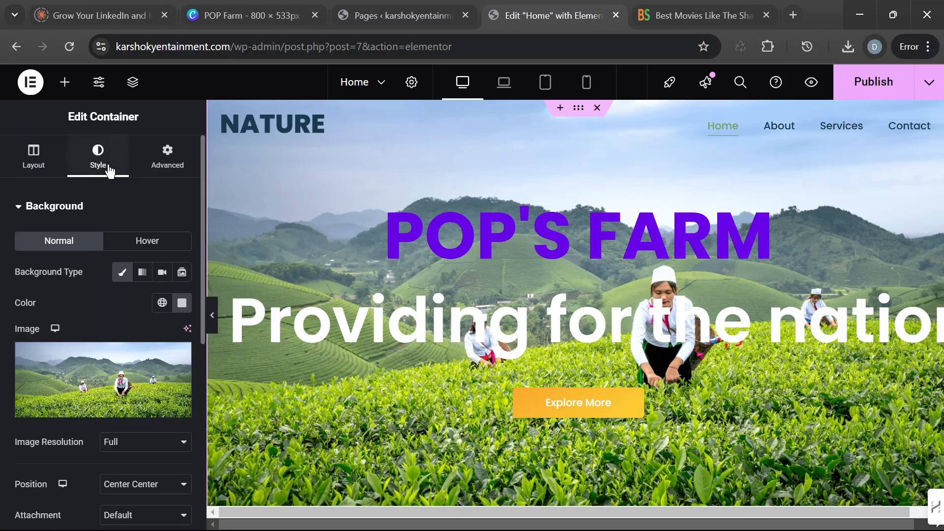
pyautogui.click(20, 212)
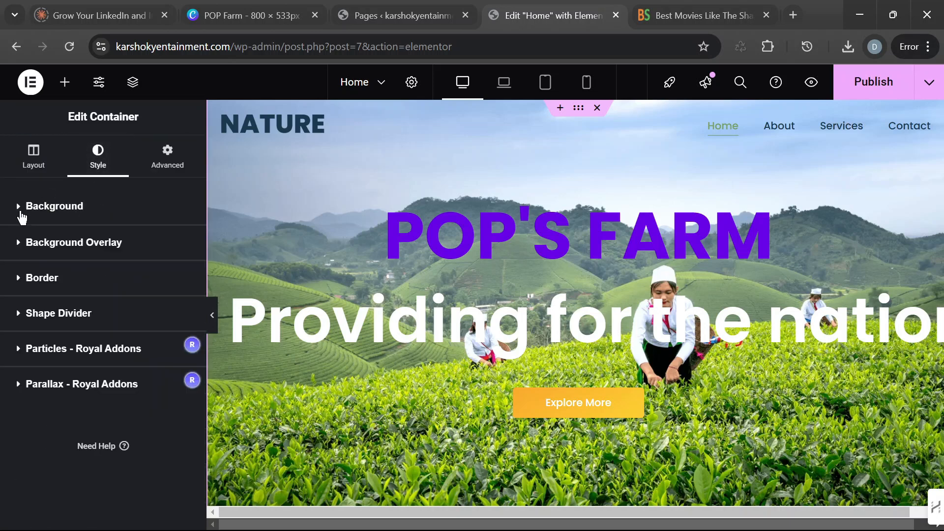
pyautogui.click(20, 213)
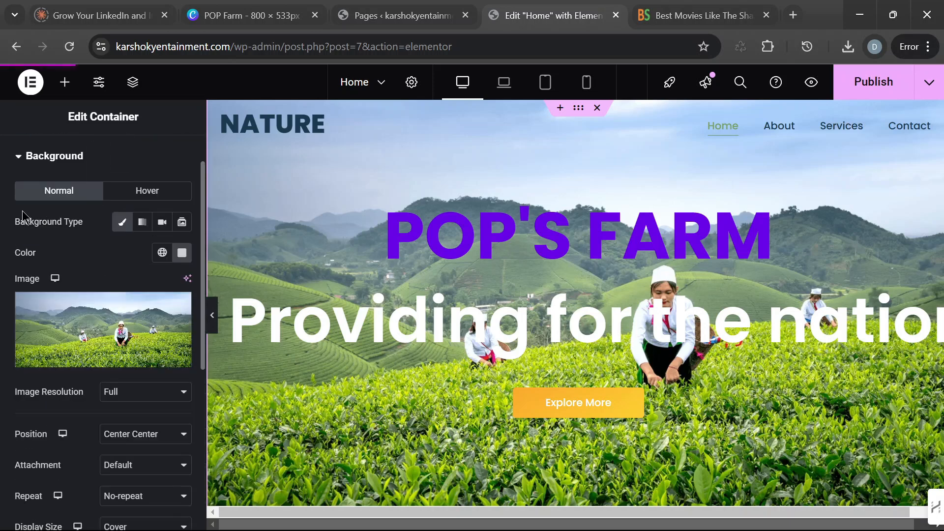
pyautogui.click(23, 167)
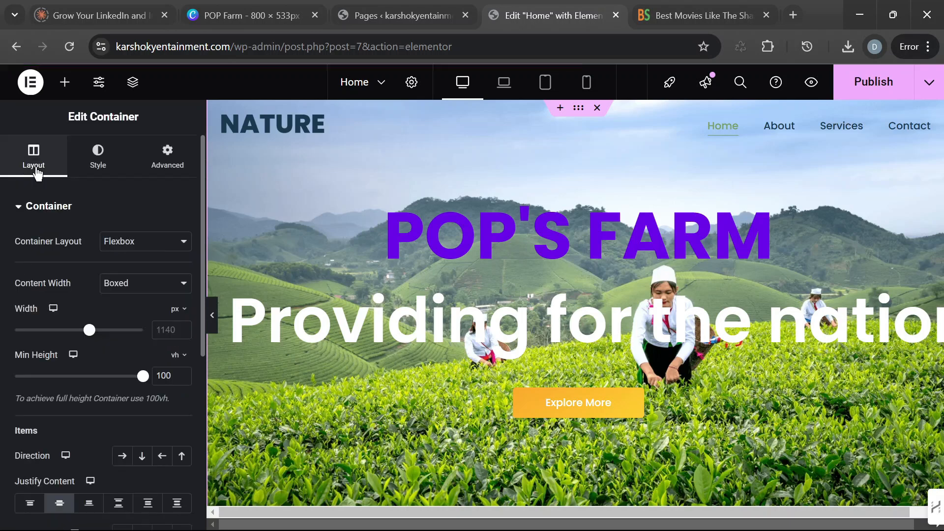
# Step: Give the hero container a classic background overlay in the near-black colour #050505
pyautogui.click(104, 168)
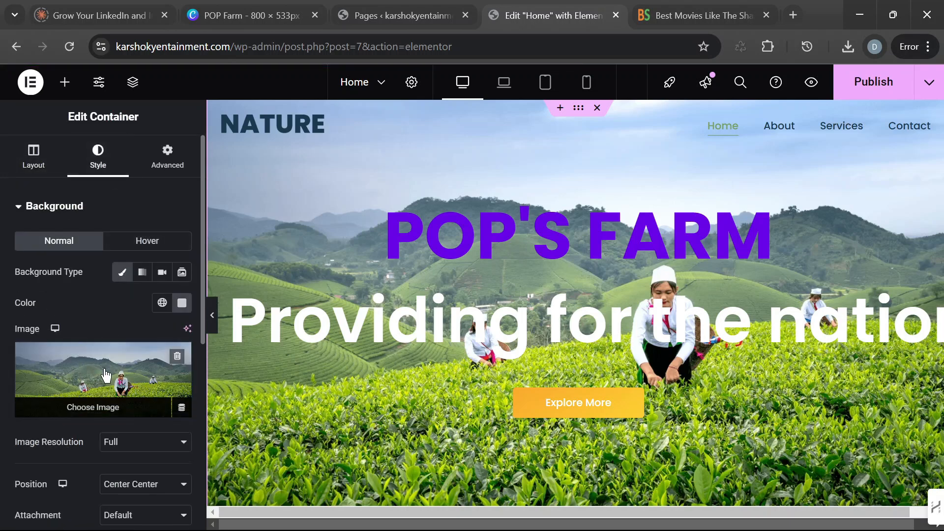
pyautogui.scroll(-2, 98, 379)
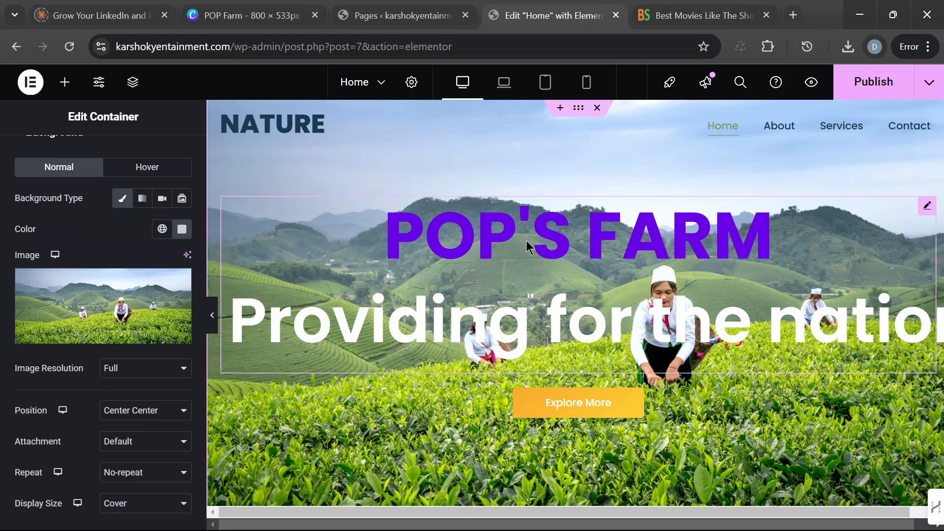
pyautogui.scroll(-2, 139, 382)
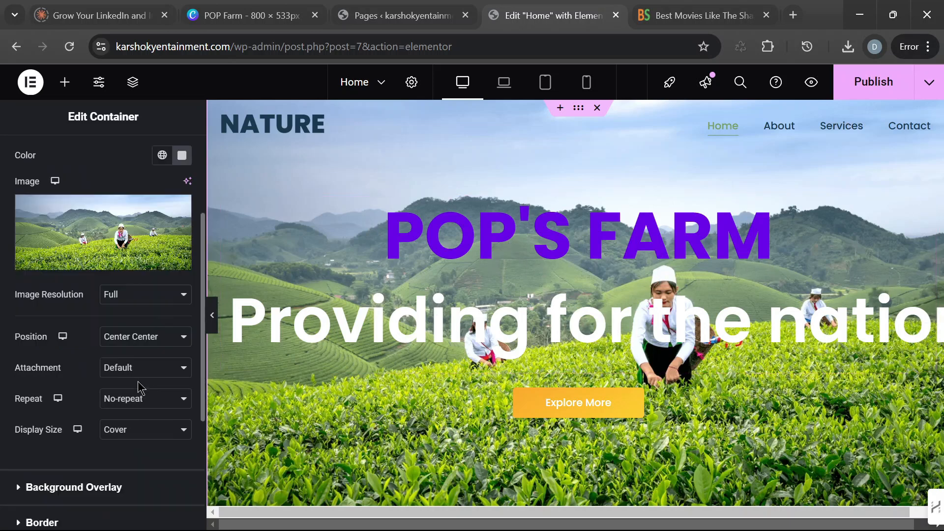
pyautogui.scroll(-4, 138, 382)
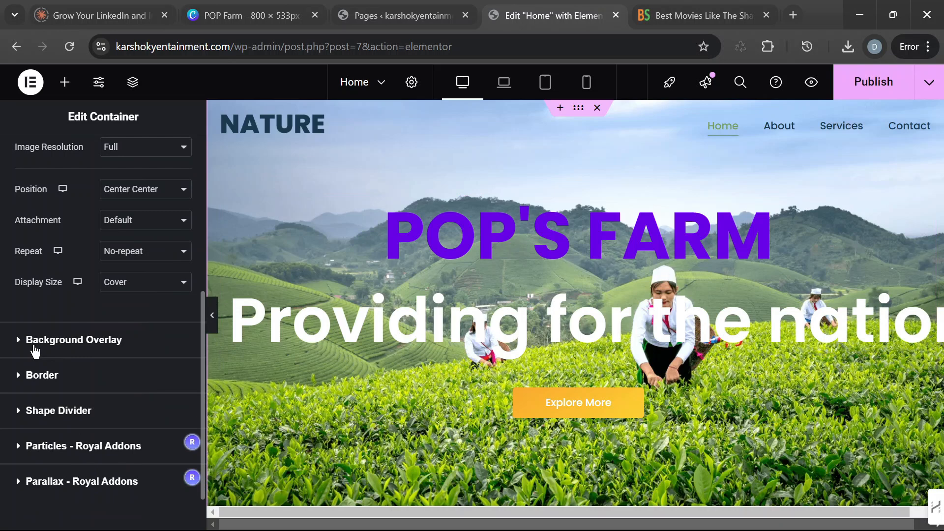
pyautogui.click(35, 344)
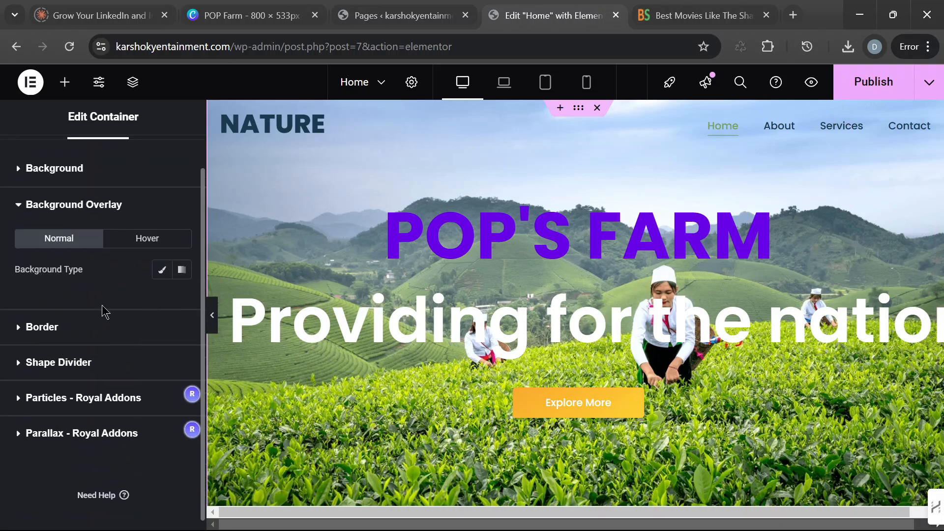
pyautogui.click(163, 271)
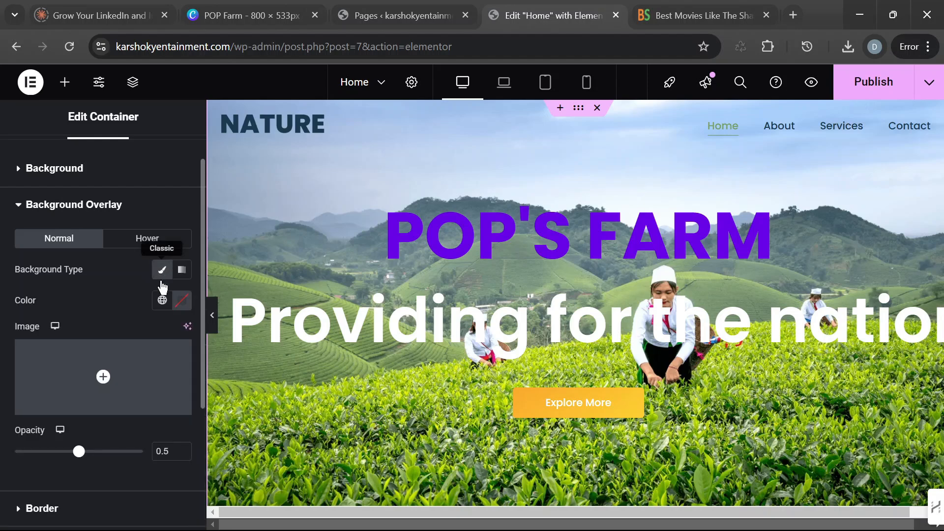
pyautogui.click(185, 308)
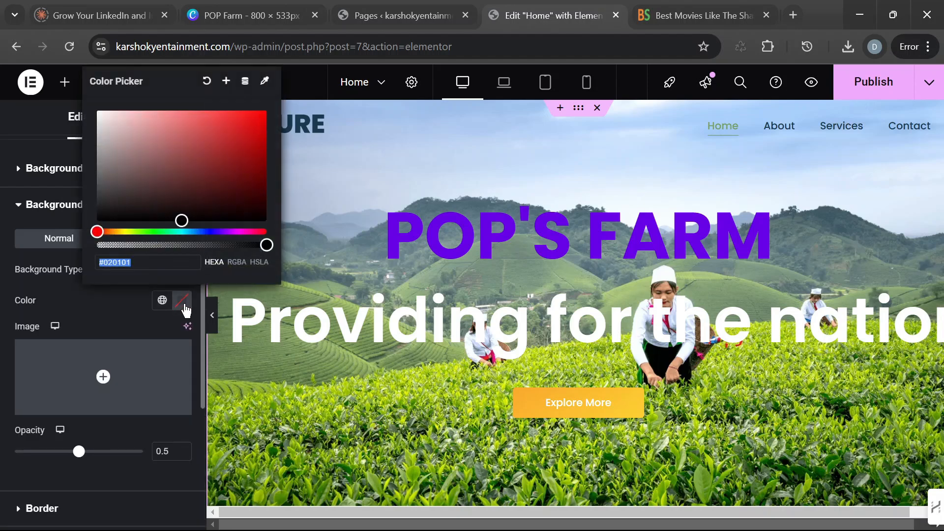
pyautogui.click(113, 217)
pyautogui.moveTo(113, 216)
pyautogui.mouseDown()
pyautogui.moveTo(99, 218)
pyautogui.moveTo(99, 189)
pyautogui.moveTo(116, 148)
pyautogui.moveTo(114, 204)
pyautogui.moveTo(100, 219)
pyautogui.mouseUp()
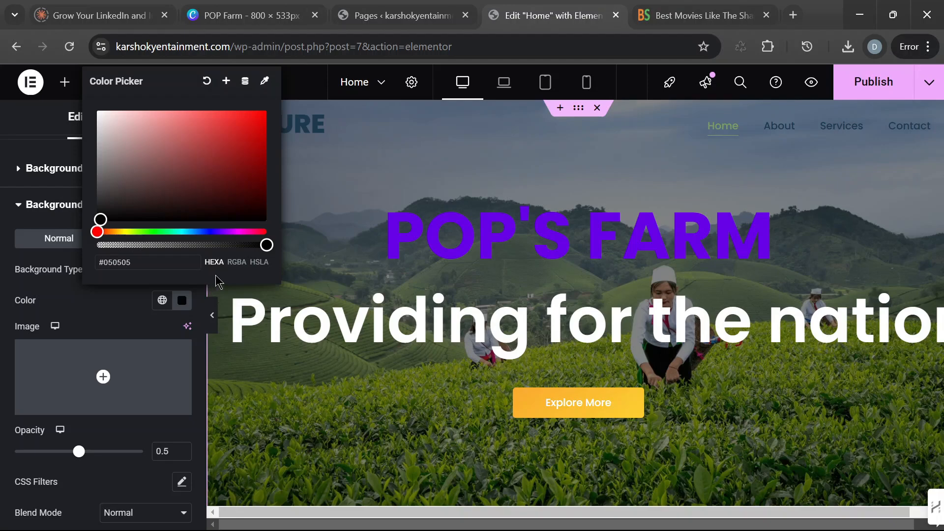
# Step: Check the darkened hero section on the page, preview it at full width with the editing panel hidden, and restore the panel
pyautogui.scroll(-2, 900, 366)
pyautogui.scroll(-2, 887, 346)
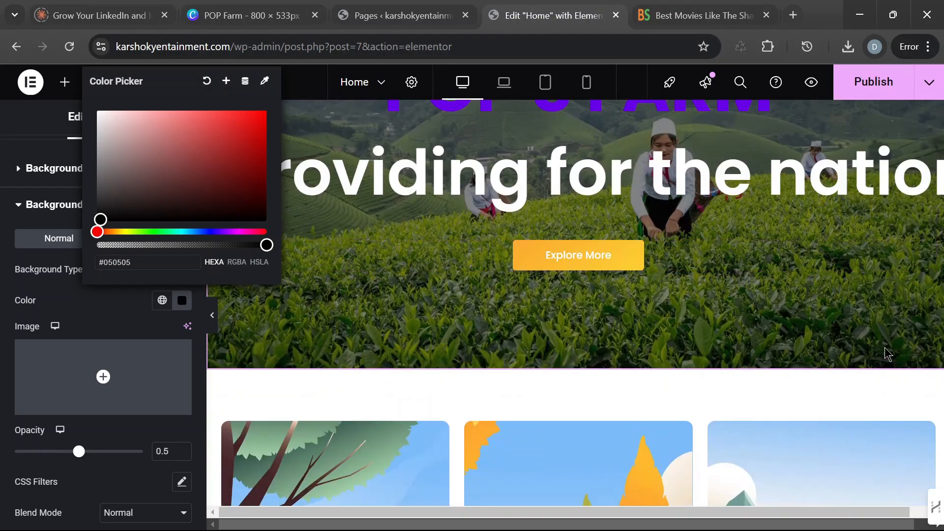
pyautogui.scroll(4, 885, 344)
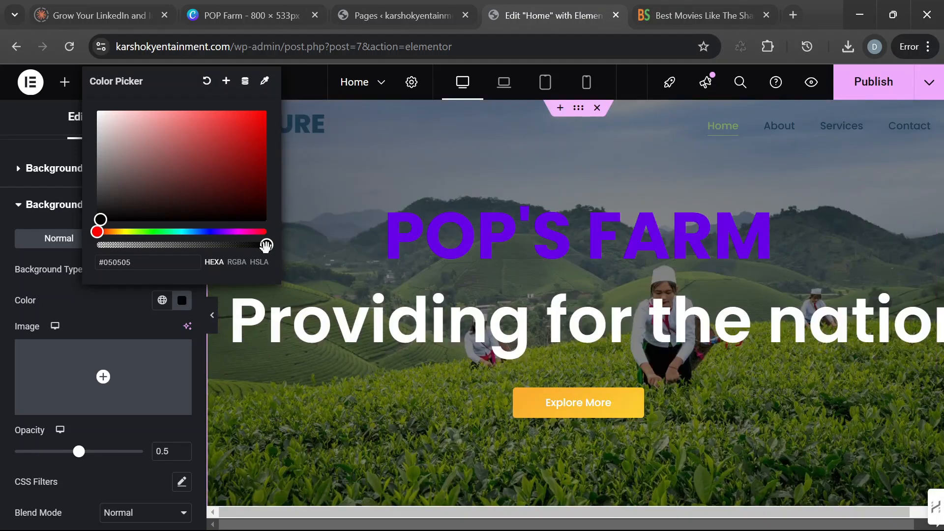
pyautogui.moveTo(265, 245); pyautogui.dragTo(270, 268)
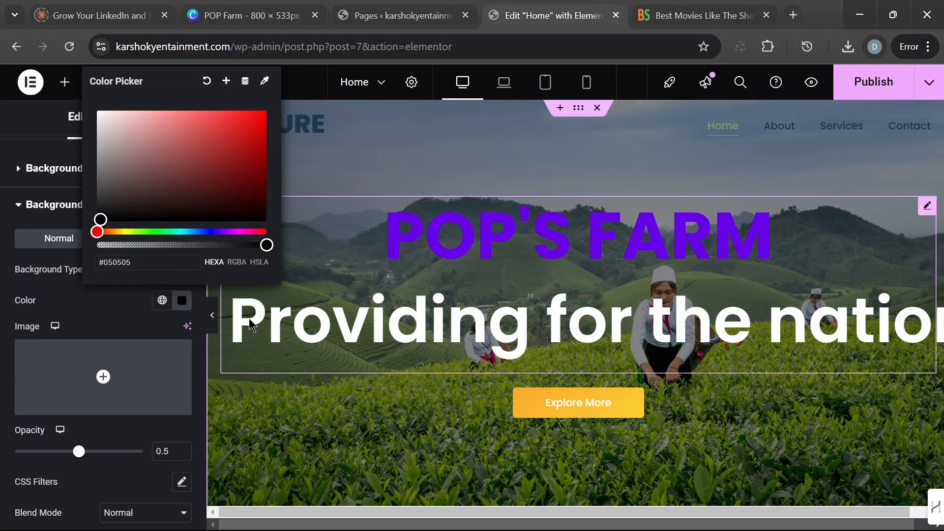
pyautogui.click(213, 316)
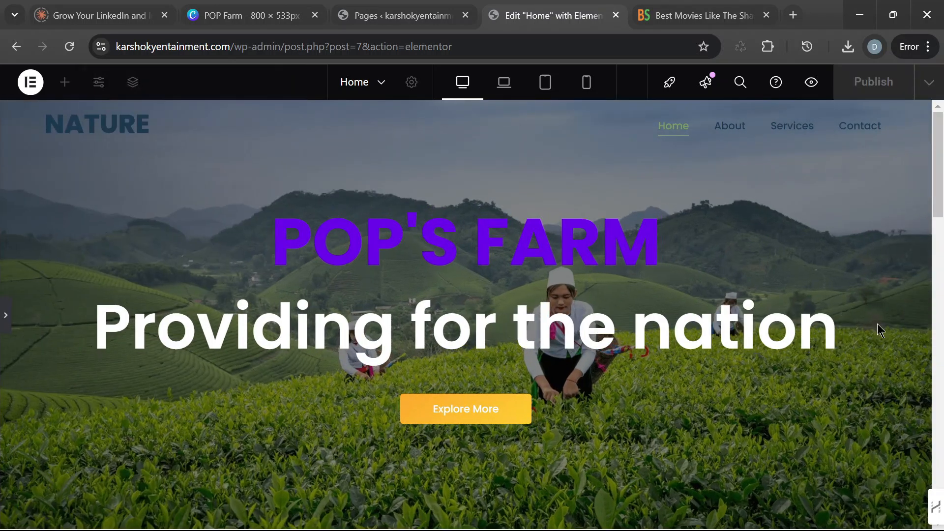
pyautogui.scroll(-3, 789, 347)
pyautogui.scroll(3, 789, 347)
pyautogui.click(5, 315)
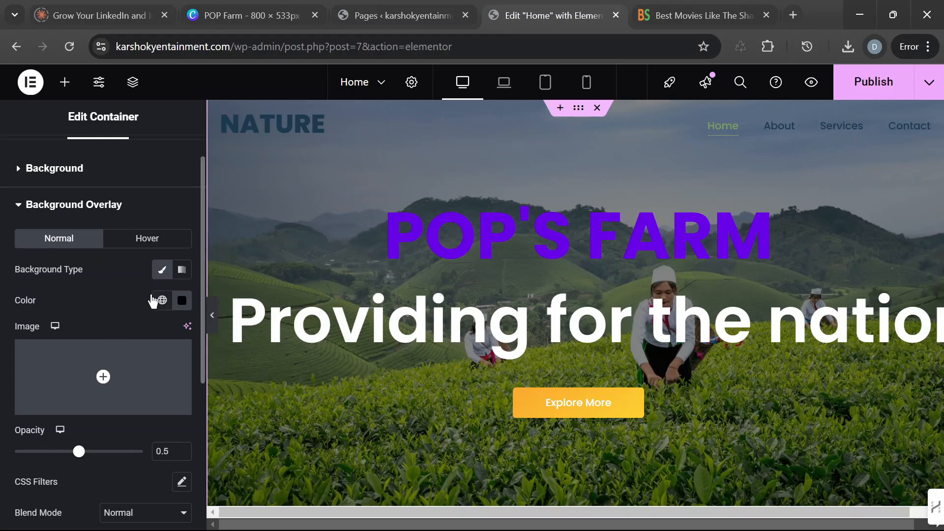
# Step: Make the overlay colour more transparent at #050505A8 and preview the hero at full width with the editing panel hidden
pyautogui.click(183, 299)
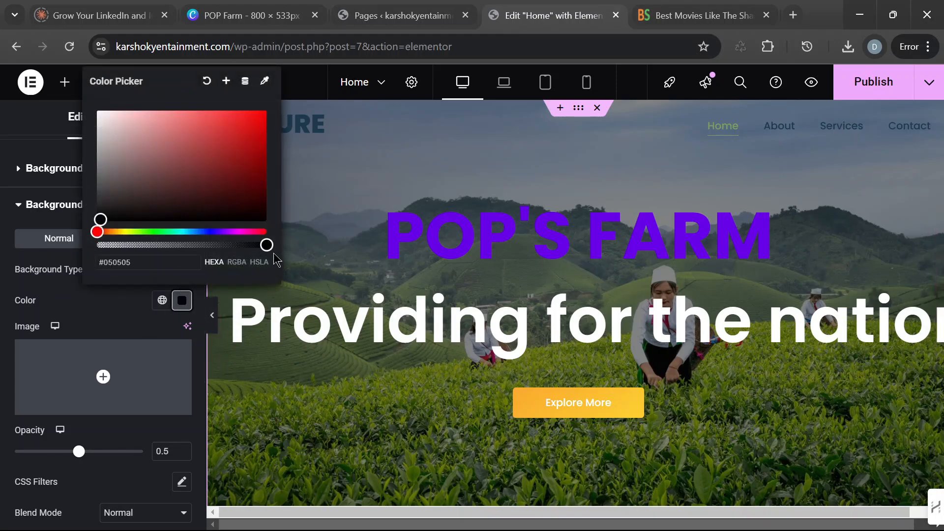
pyautogui.moveTo(266, 245); pyautogui.dragTo(209, 249)
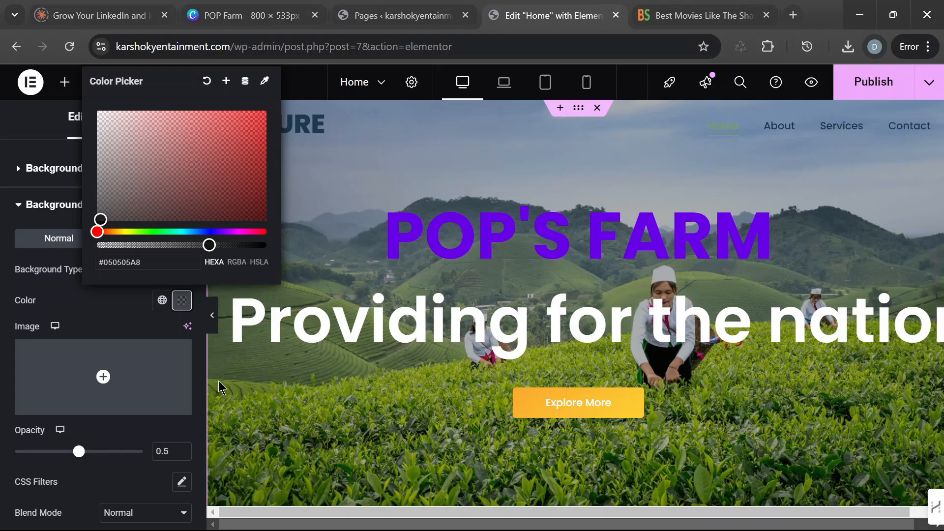
pyautogui.click(212, 315)
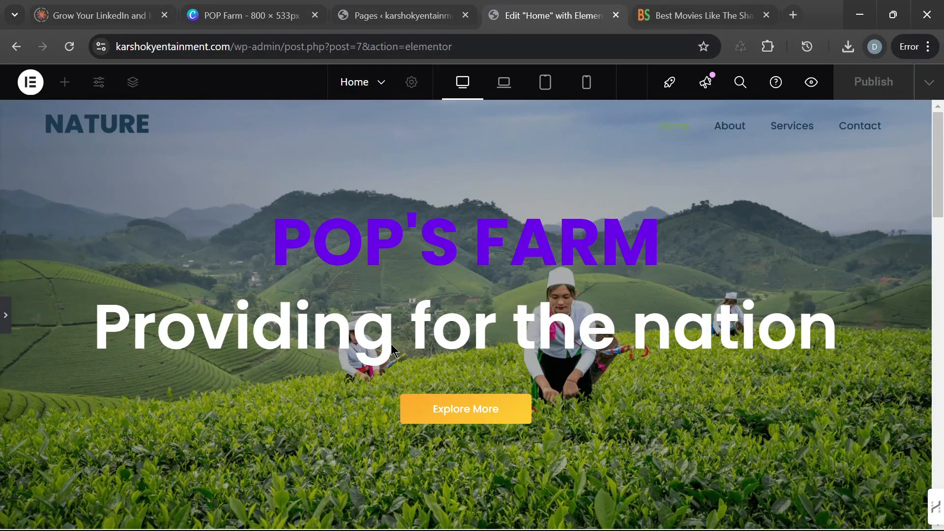
pyautogui.click(5, 322)
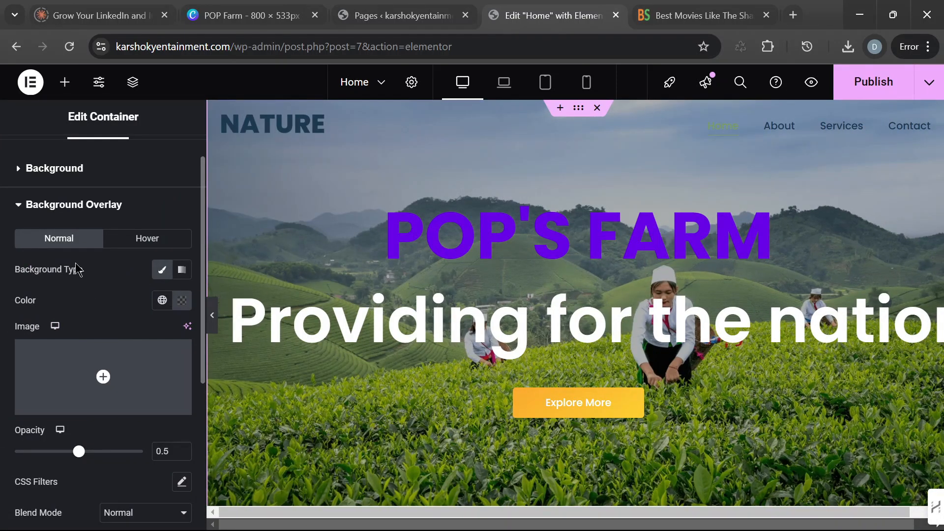
# Step: Reduce the overlay colour's alpha further to #05050575
pyautogui.click(183, 303)
pyautogui.moveTo(209, 246); pyautogui.dragTo(174, 263)
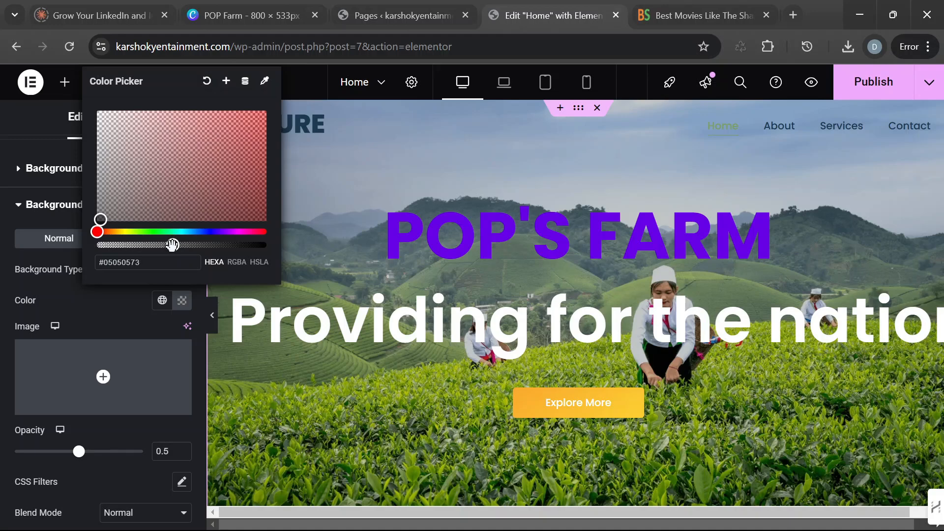
pyautogui.moveTo(177, 246)
pyautogui.mouseDown()
pyautogui.moveTo(196, 245)
pyautogui.moveTo(171, 246)
pyautogui.mouseUp()
pyautogui.scroll(-2, 123, 337)
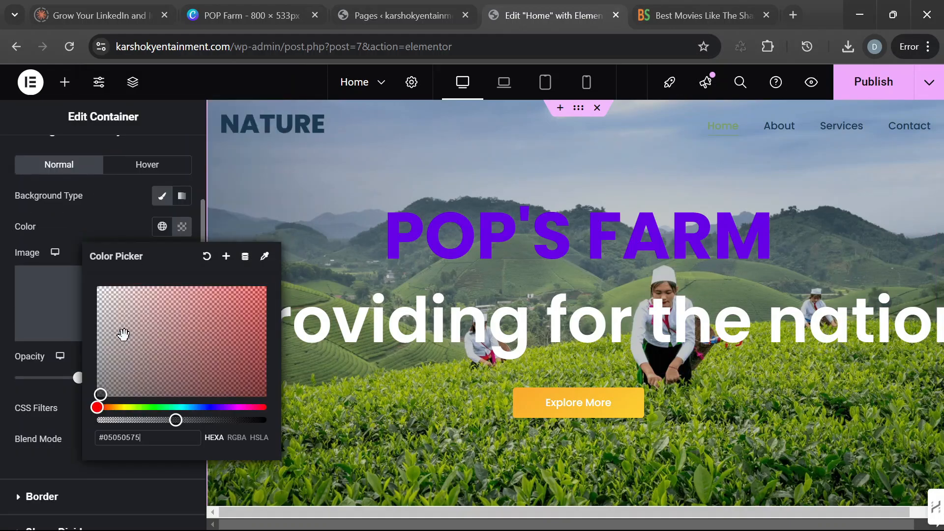
pyautogui.scroll(2, 140, 219)
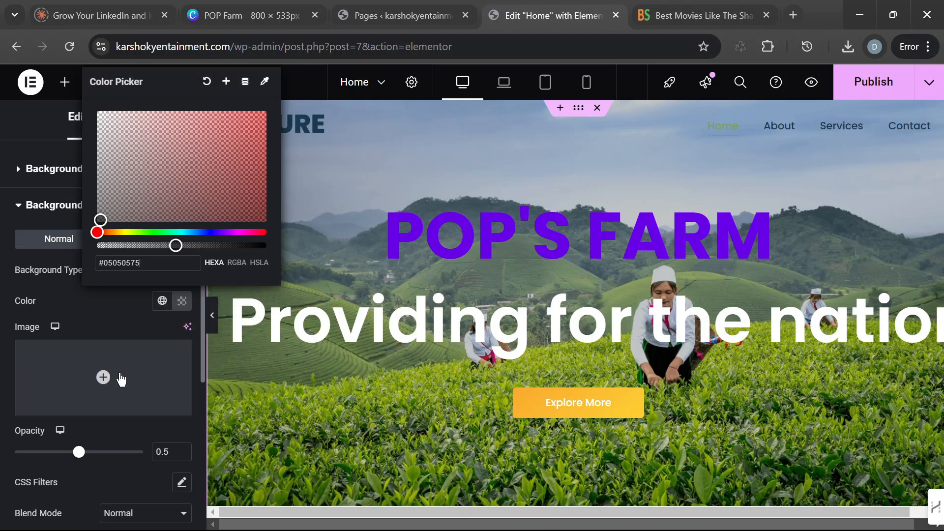
# Step: Set the background overlay's opacity to 0.57 and try different alpha levels for its colour, ending fully transparent at #05050500
pyautogui.moveTo(80, 452)
pyautogui.mouseDown()
pyautogui.moveTo(140, 456)
pyautogui.moveTo(70, 468)
pyautogui.moveTo(92, 462)
pyautogui.mouseUp()
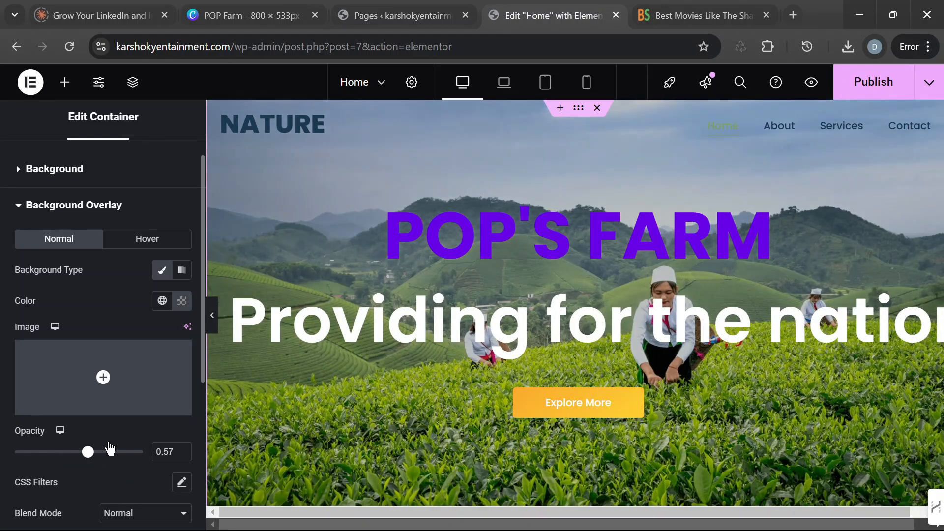
pyautogui.click(182, 301)
pyautogui.moveTo(175, 245); pyautogui.dragTo(194, 246)
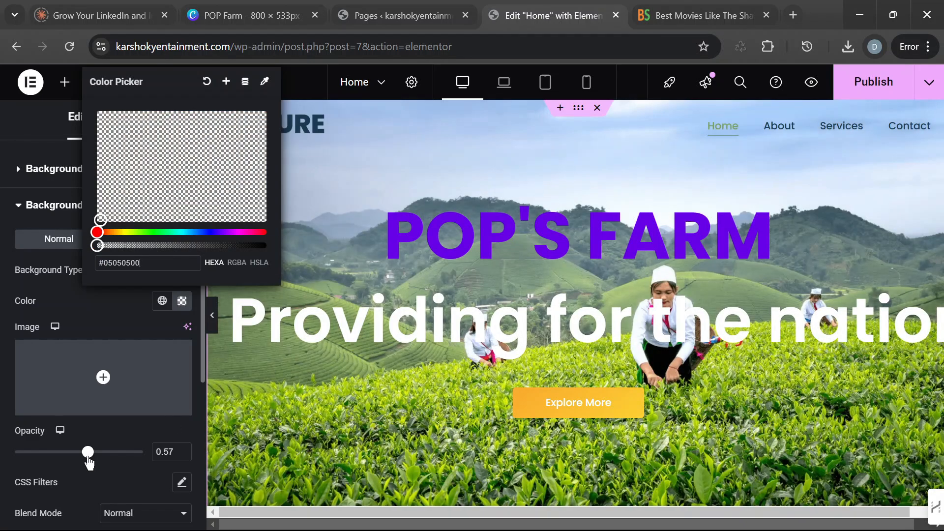
# Step: Set the background overlay's opacity to 0.66 and its colour to the nearly opaque #050505FC
pyautogui.moveTo(88, 453); pyautogui.dragTo(99, 449)
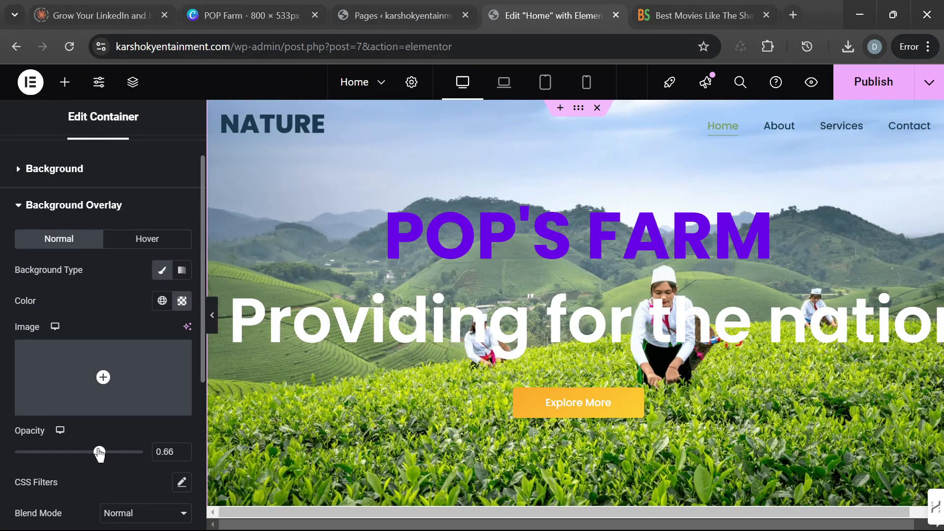
pyautogui.click(182, 301)
pyautogui.moveTo(101, 246); pyautogui.dragTo(295, 282)
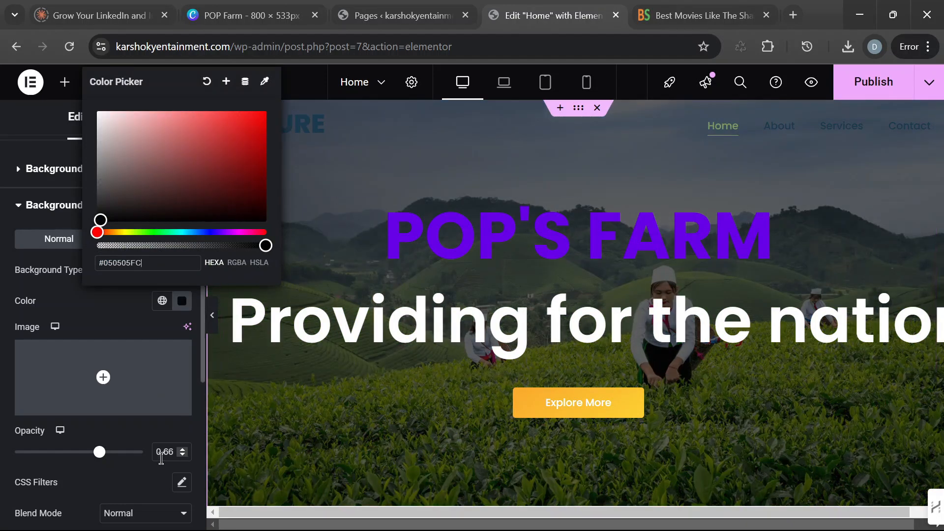
# Step: Lower the background overlay's opacity to 0.3, set its colour to #050505D9, and preview the hero at full width
pyautogui.moveTo(104, 457); pyautogui.dragTo(58, 453)
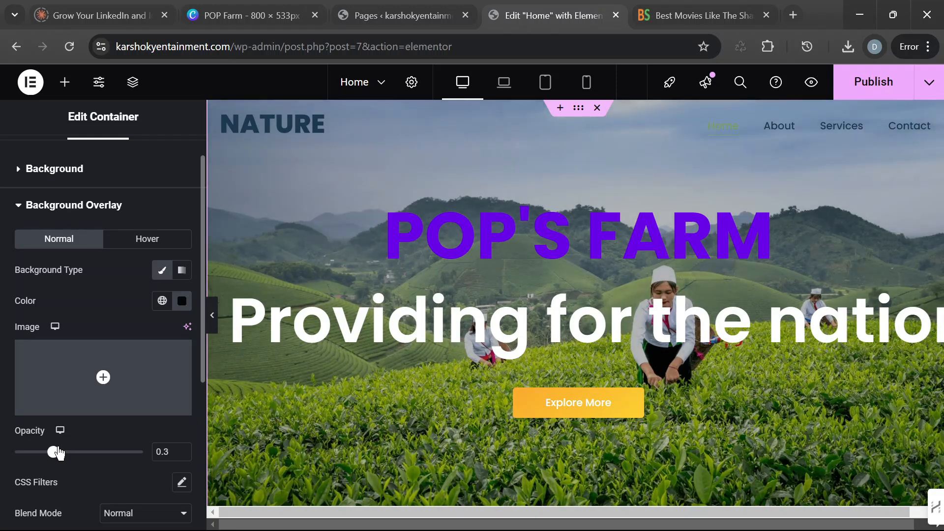
pyautogui.click(181, 301)
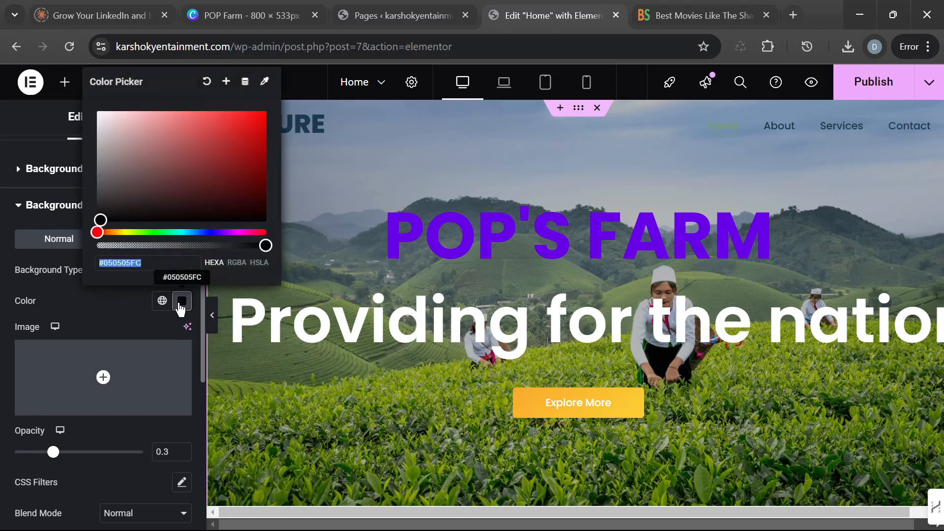
pyautogui.moveTo(264, 245); pyautogui.dragTo(241, 246)
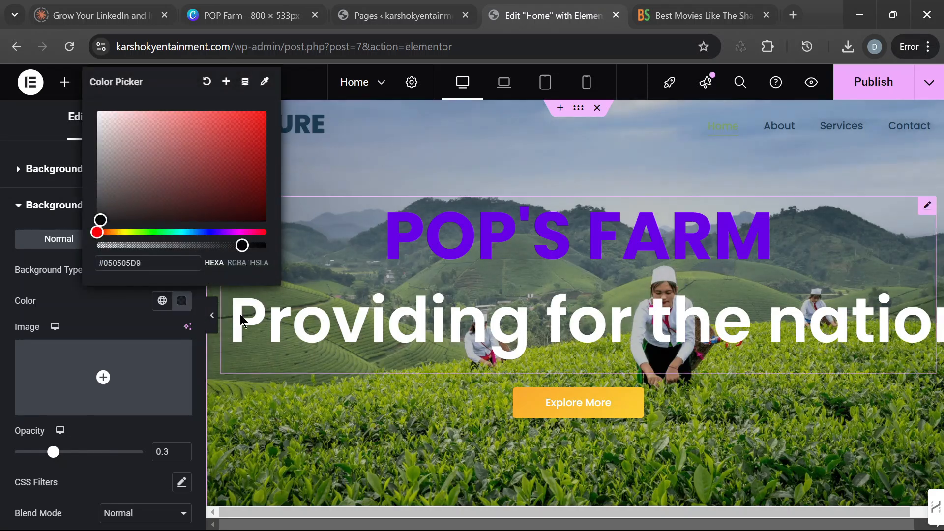
pyautogui.click(579, 211)
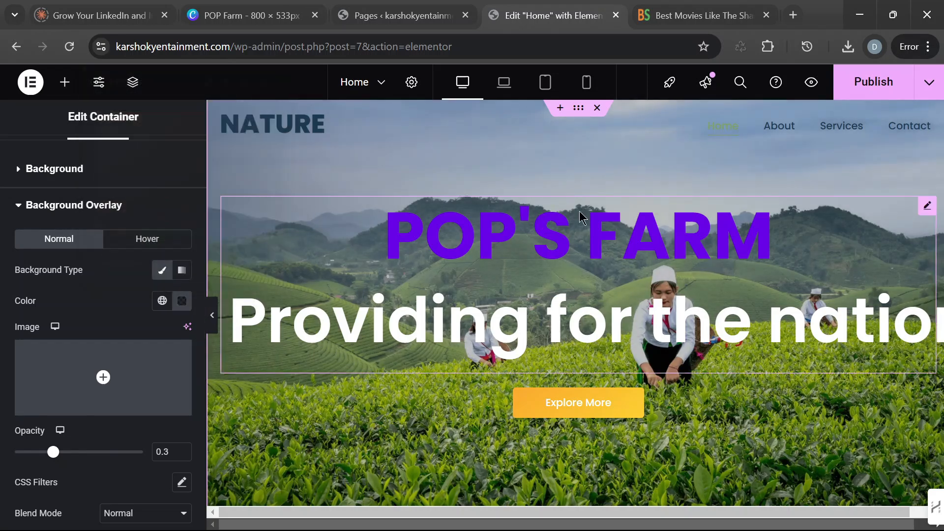
pyautogui.click(213, 315)
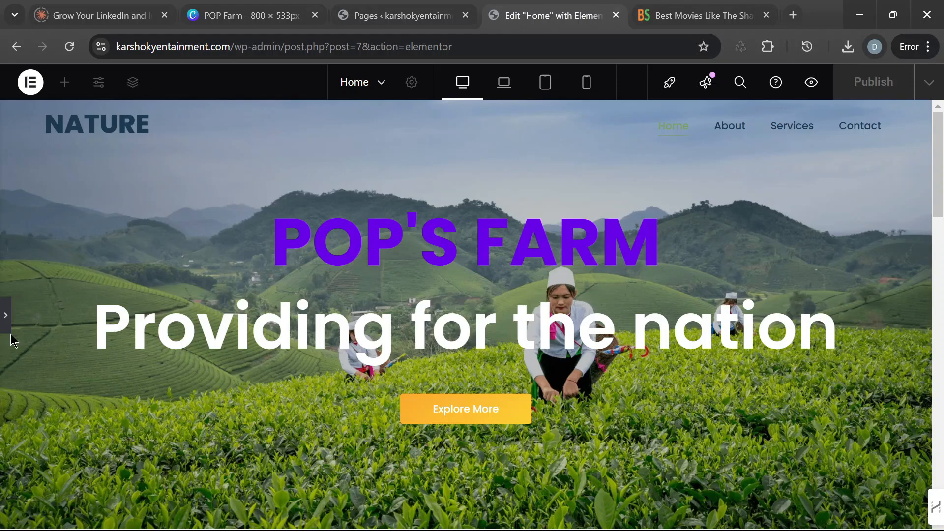
pyautogui.click(6, 318)
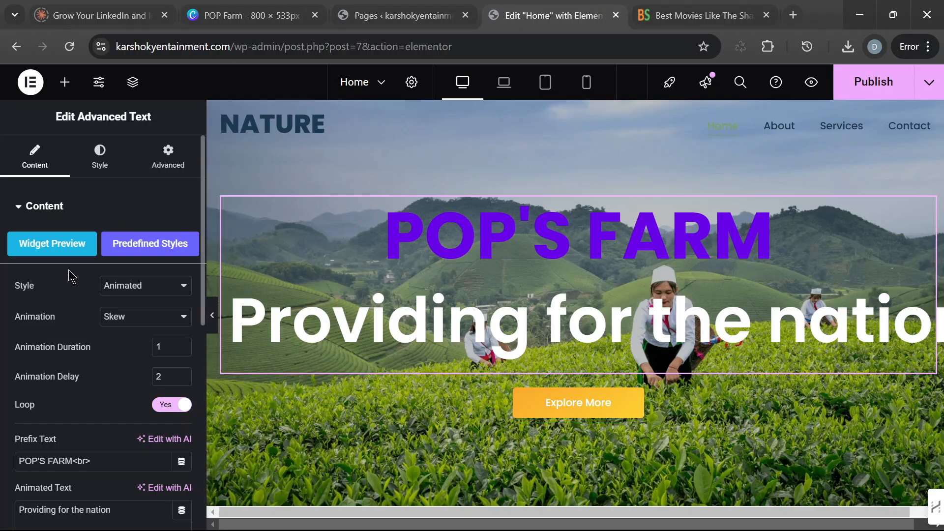
# Step: Examine the content, style and advanced options of the hero's Advanced Text widget
pyautogui.click(100, 165)
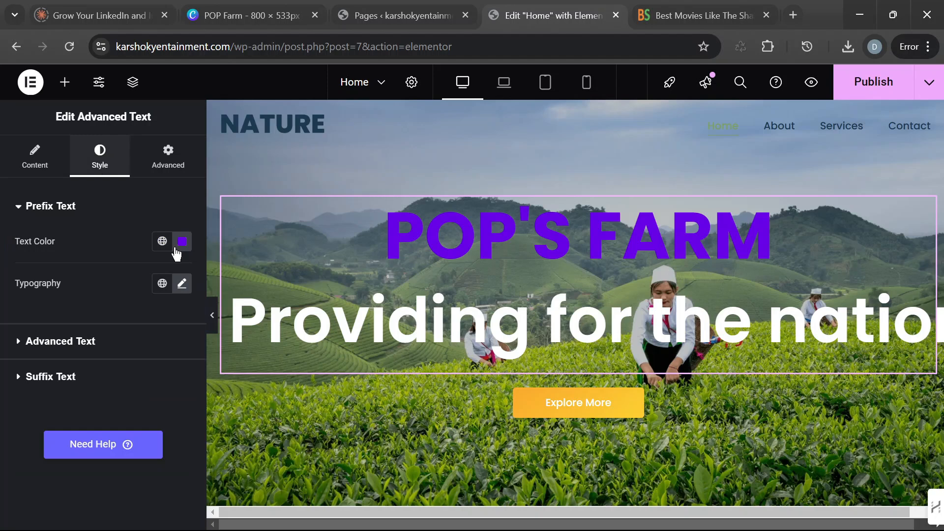
pyautogui.click(35, 159)
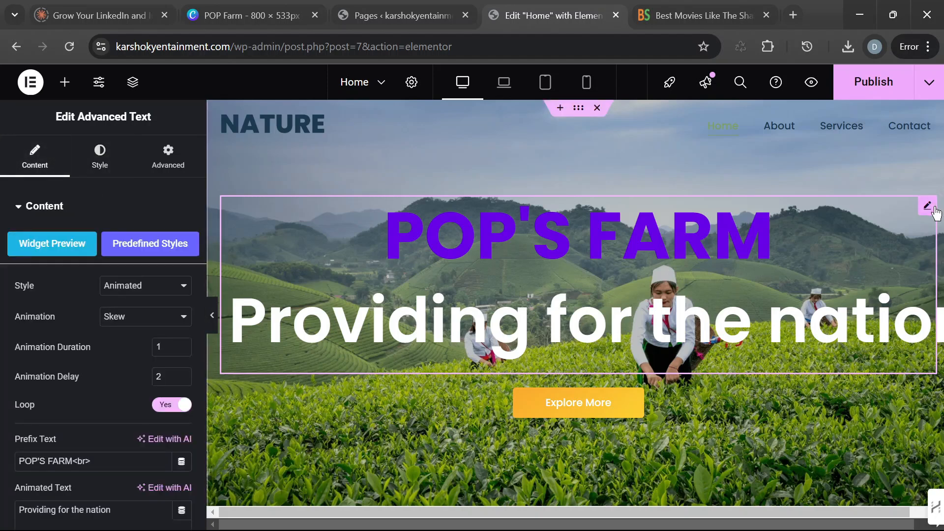
pyautogui.click(19, 211)
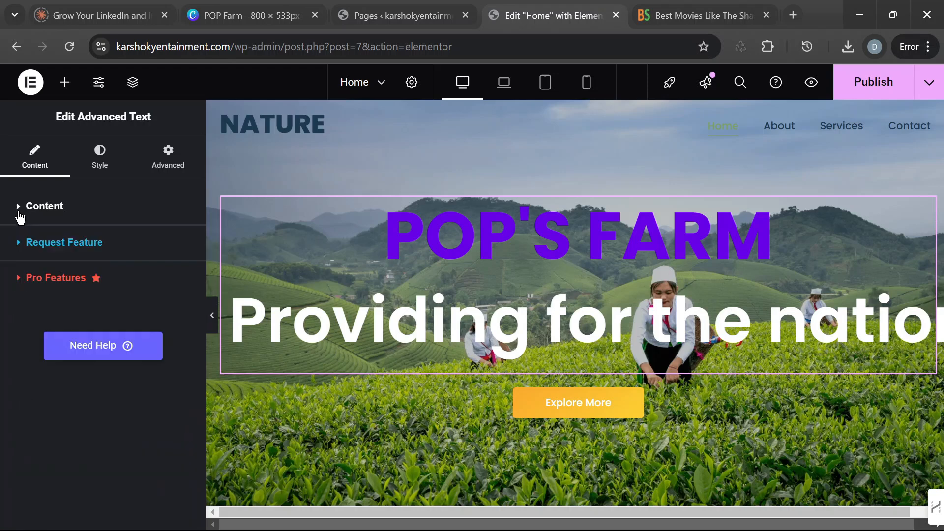
pyautogui.click(20, 216)
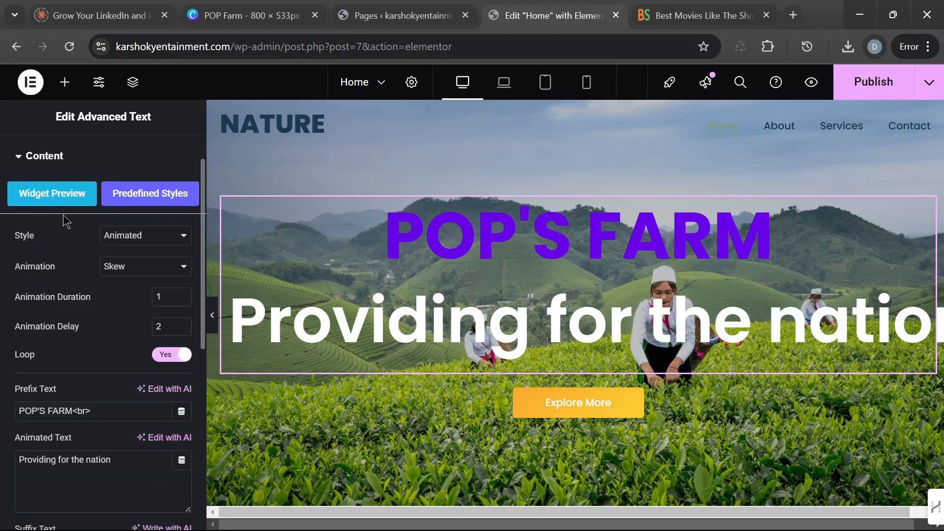
pyautogui.scroll(1, 68, 221)
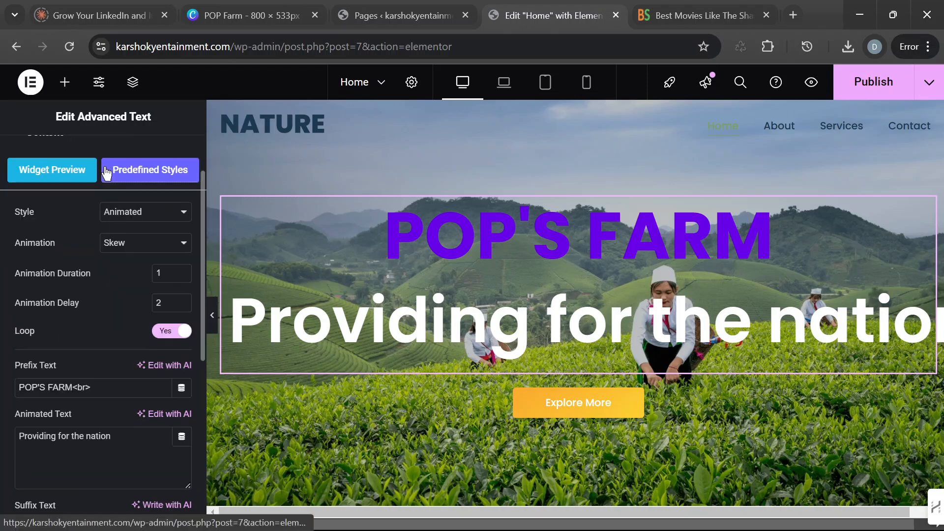
pyautogui.click(158, 171)
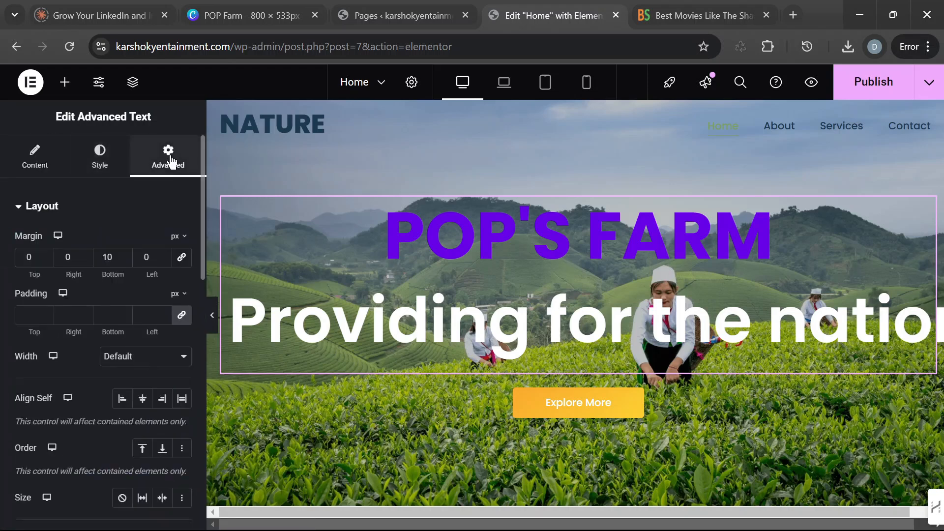
pyautogui.scroll(-10, 114, 344)
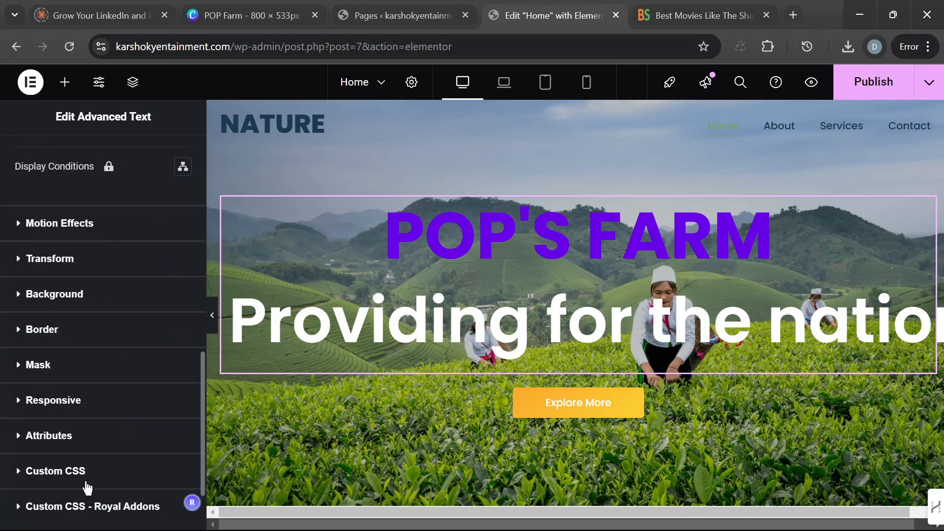
pyautogui.scroll(10, 84, 350)
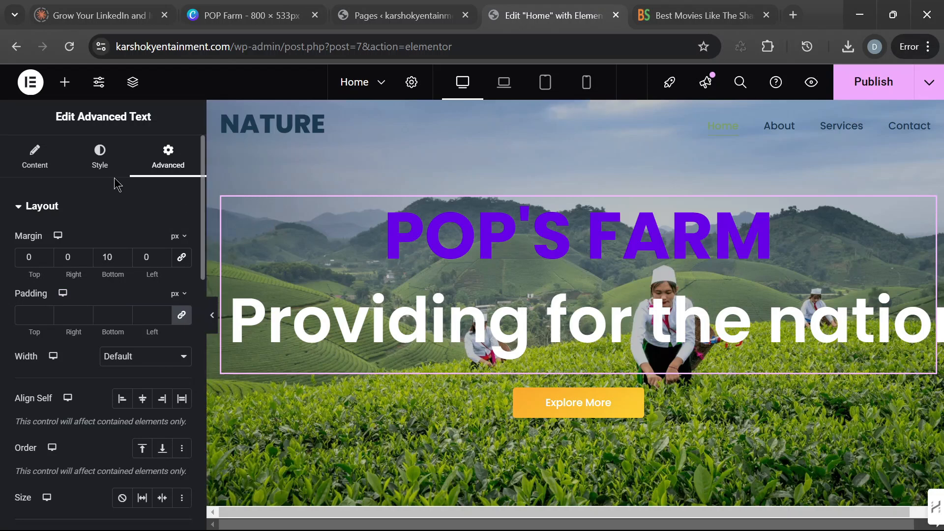
# Step: Change the POP'S FARM prefix text colour to bright green #72F30A and preview the hero at full width
pyautogui.click(101, 167)
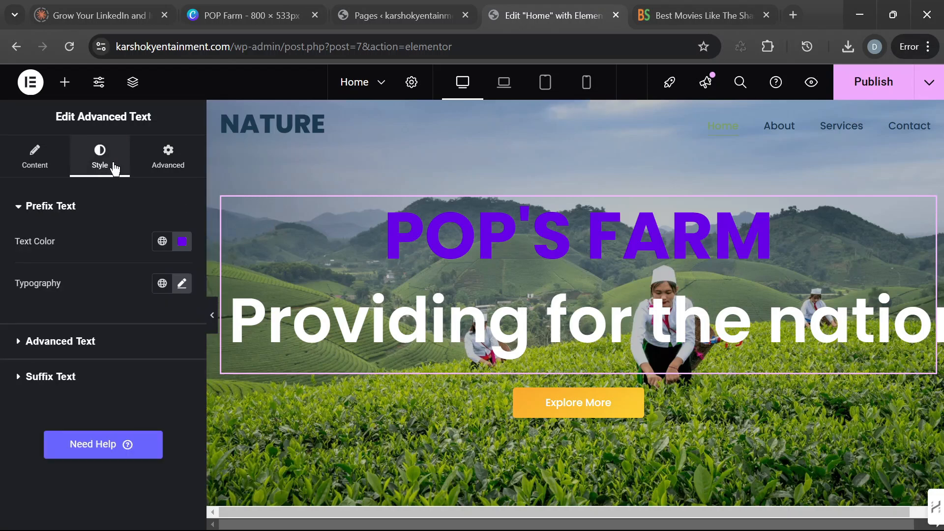
pyautogui.click(182, 242)
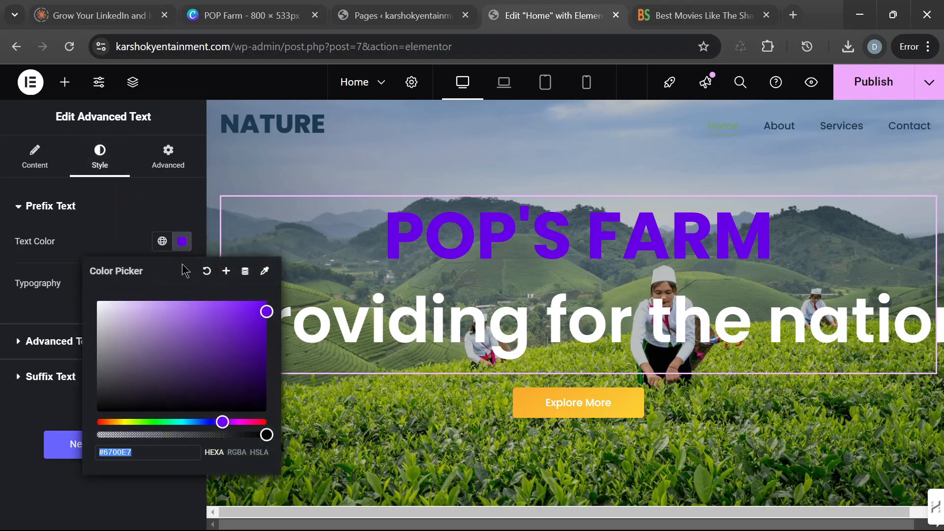
pyautogui.moveTo(149, 422)
pyautogui.mouseDown()
pyautogui.moveTo(132, 424)
pyautogui.moveTo(141, 424)
pyautogui.mouseUp()
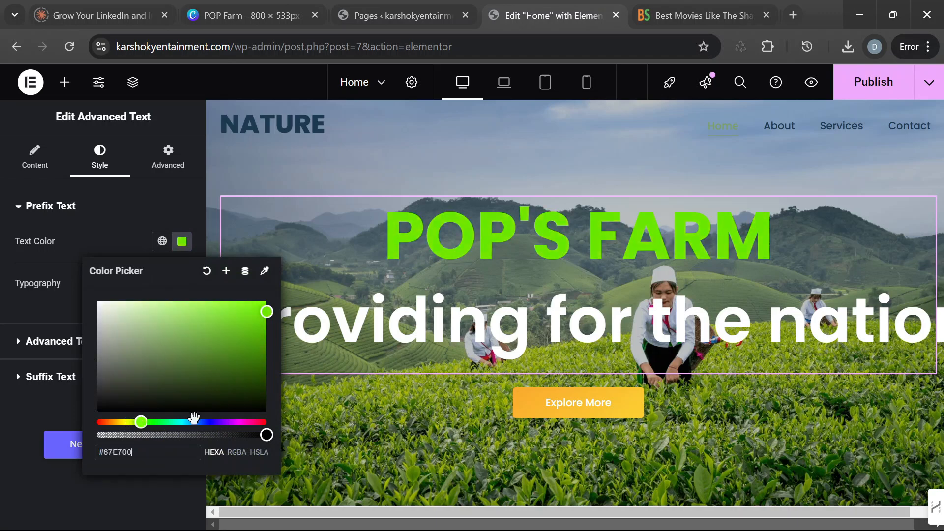
pyautogui.click(266, 315)
pyautogui.moveTo(266, 315)
pyautogui.mouseDown()
pyautogui.moveTo(234, 352)
pyautogui.moveTo(251, 368)
pyautogui.moveTo(259, 300)
pyautogui.mouseUp()
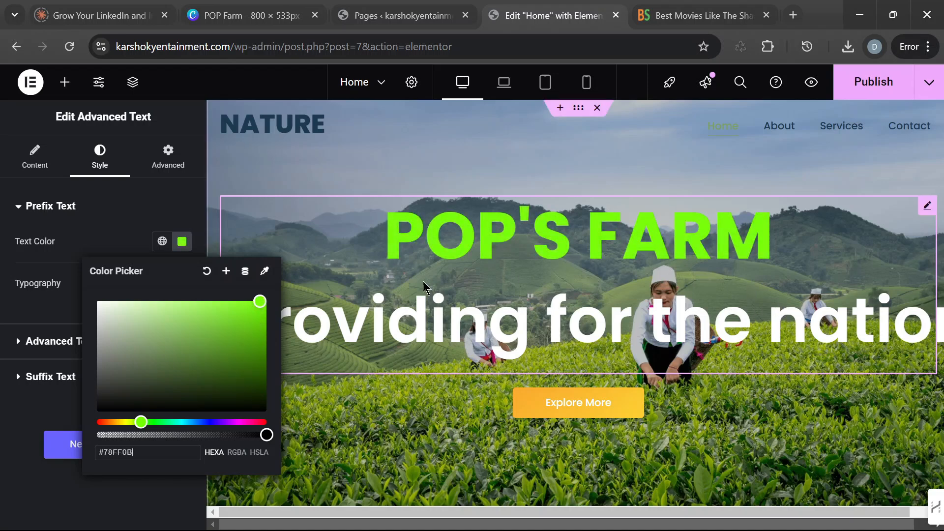
pyautogui.moveTo(259, 302)
pyautogui.mouseDown()
pyautogui.moveTo(244, 327)
pyautogui.moveTo(229, 320)
pyautogui.moveTo(261, 305)
pyautogui.moveTo(96, 302)
pyautogui.moveTo(162, 331)
pyautogui.moveTo(245, 307)
pyautogui.moveTo(249, 320)
pyautogui.moveTo(257, 302)
pyautogui.moveTo(266, 331)
pyautogui.moveTo(255, 341)
pyautogui.moveTo(227, 310)
pyautogui.moveTo(263, 305)
pyautogui.moveTo(255, 317)
pyautogui.mouseUp()
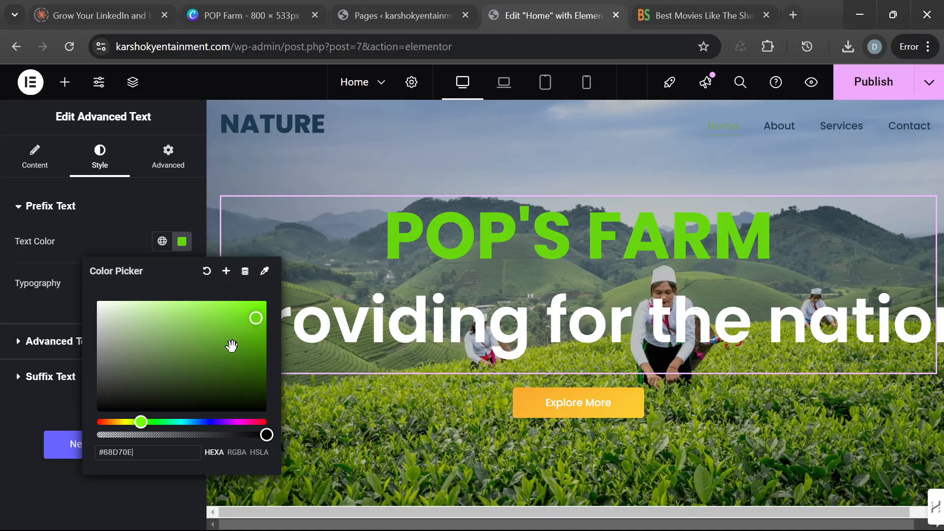
pyautogui.moveTo(255, 318); pyautogui.dragTo(259, 307)
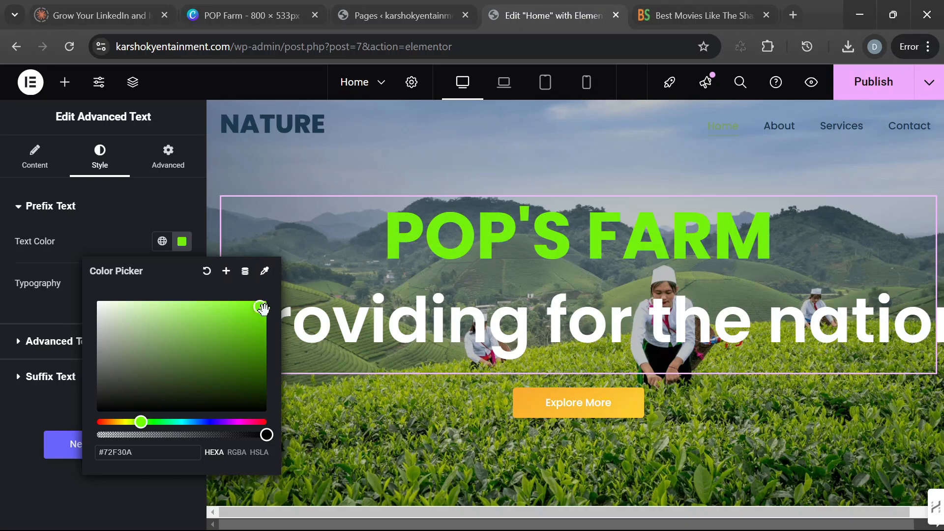
pyautogui.click(177, 202)
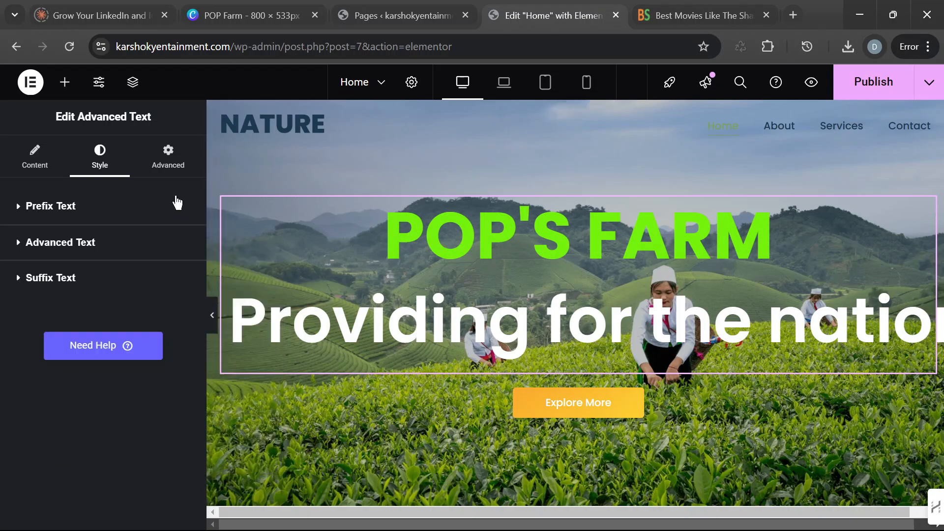
pyautogui.click(212, 317)
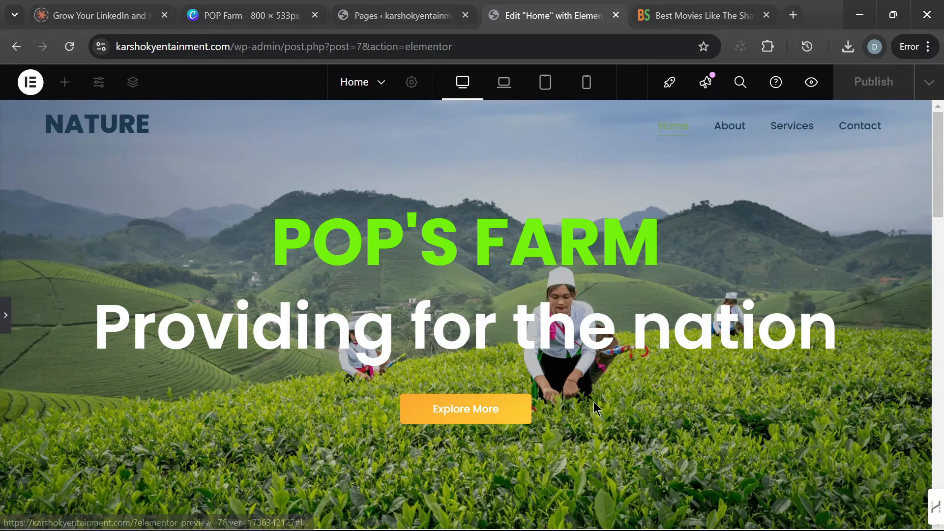
pyautogui.click(6, 324)
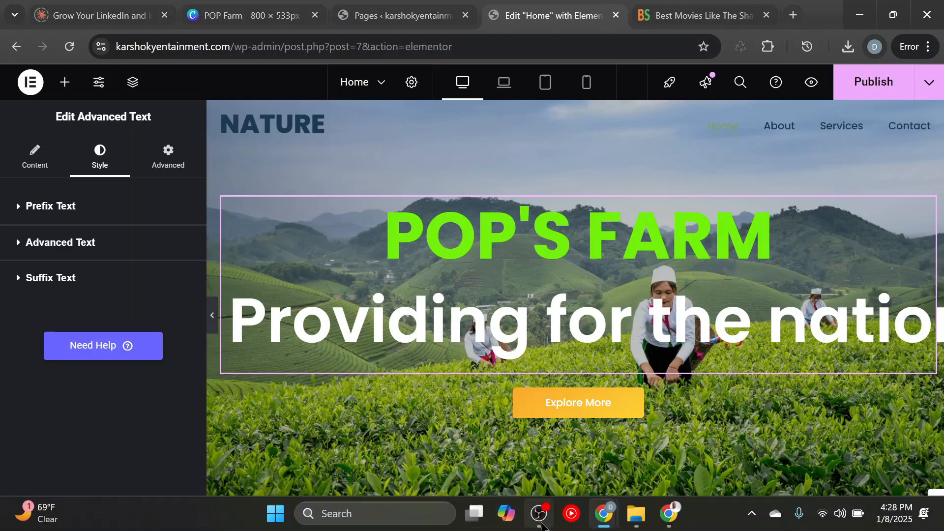
pyautogui.click(542, 522)
pyautogui.click(540, 522)
pyautogui.click(541, 522)
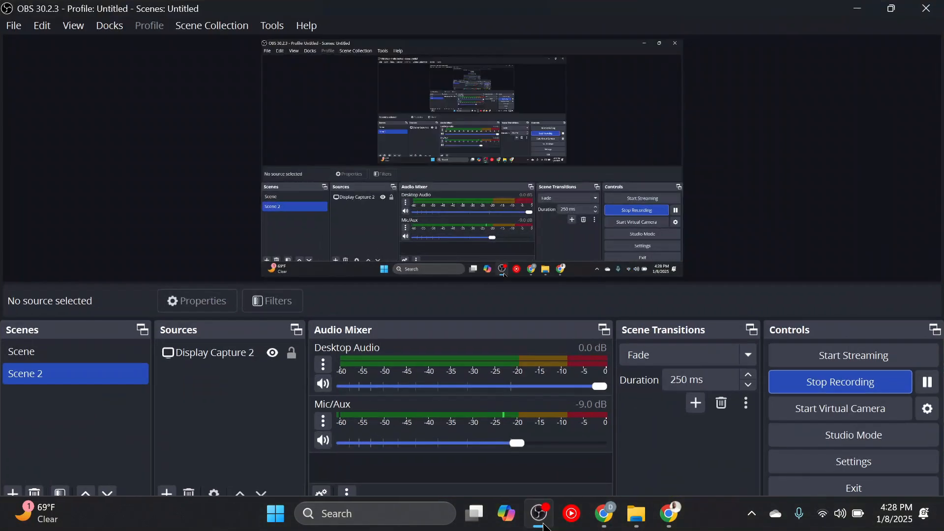
pyautogui.click(541, 522)
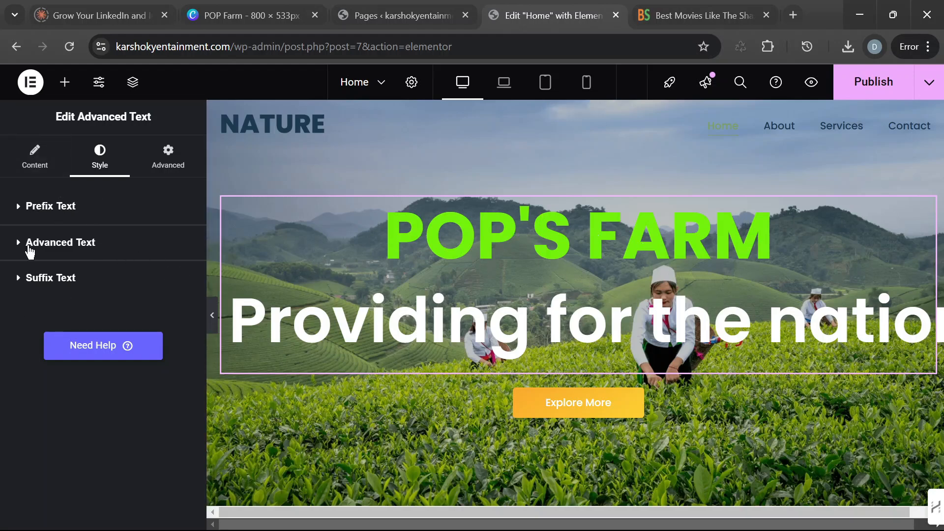
# Step: Refine the POP'S FARM prefix text colour to the fully saturated green #72FF00
pyautogui.click(28, 211)
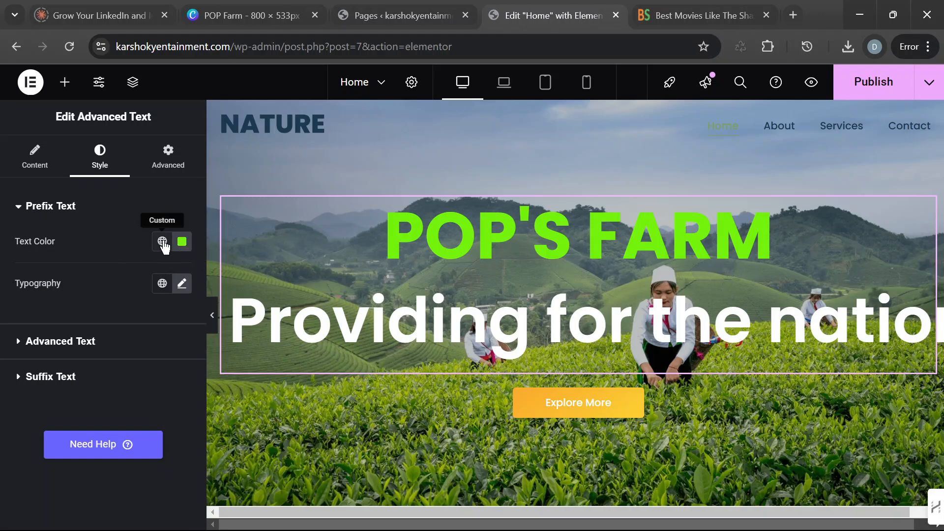
pyautogui.click(182, 241)
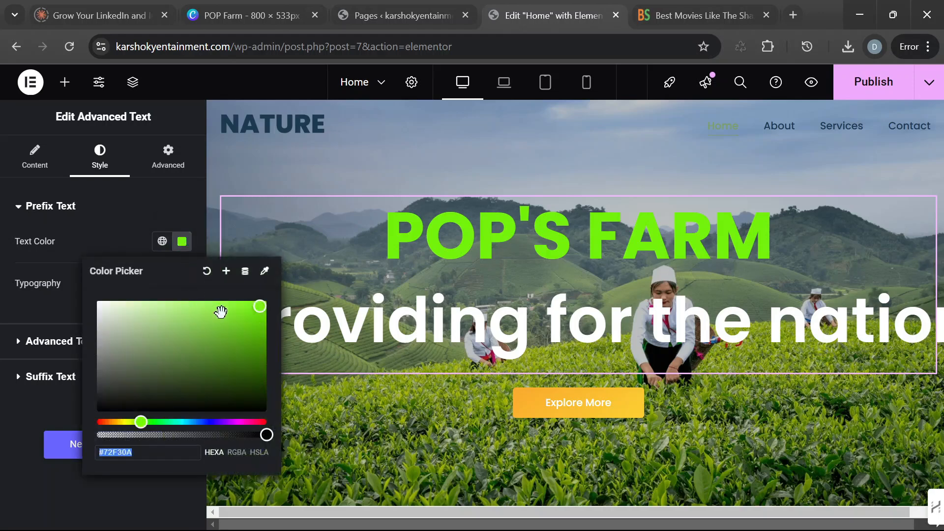
pyautogui.moveTo(231, 323); pyautogui.dragTo(289, 294)
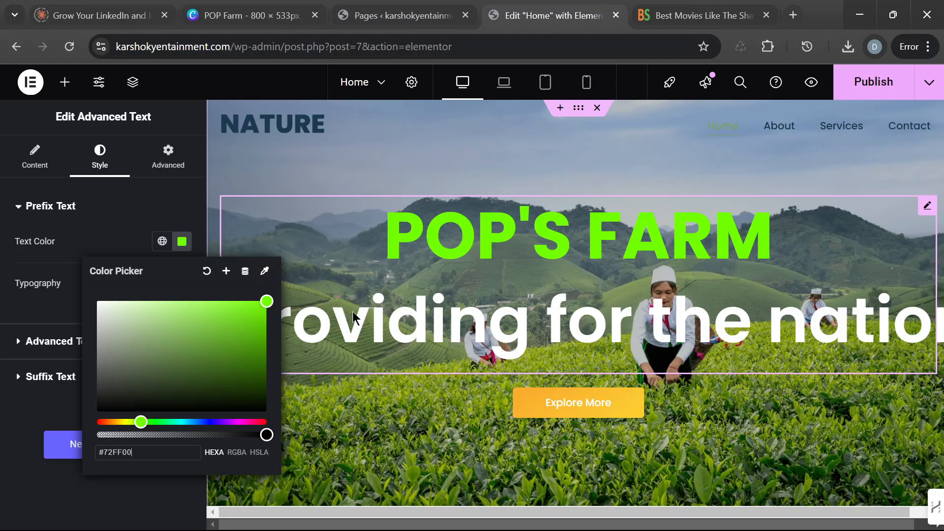
pyautogui.moveTo(267, 301)
pyautogui.mouseDown()
pyautogui.moveTo(238, 326)
pyautogui.moveTo(250, 342)
pyautogui.moveTo(259, 302)
pyautogui.moveTo(275, 286)
pyautogui.mouseUp()
pyautogui.click(751, 160)
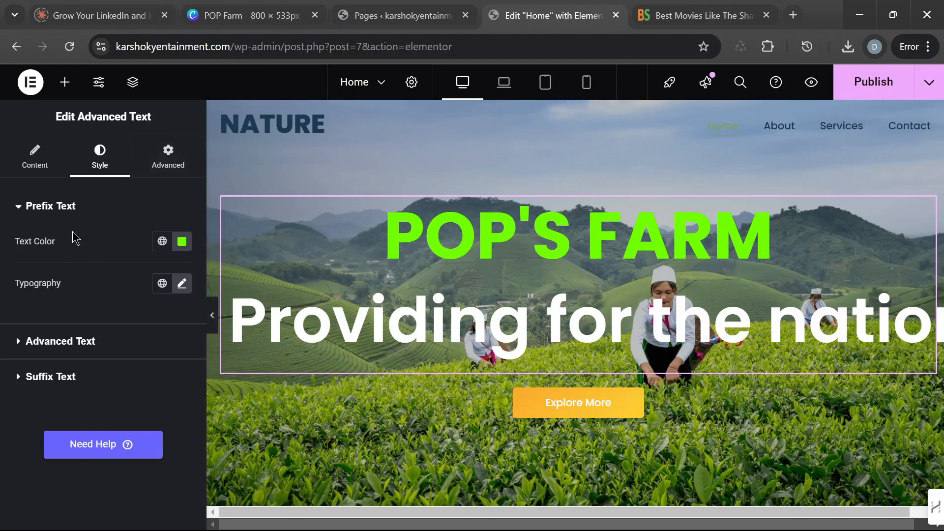
# Step: Set the POP'S FARM prefix text's font size to 80 px in its typography settings
pyautogui.click(177, 285)
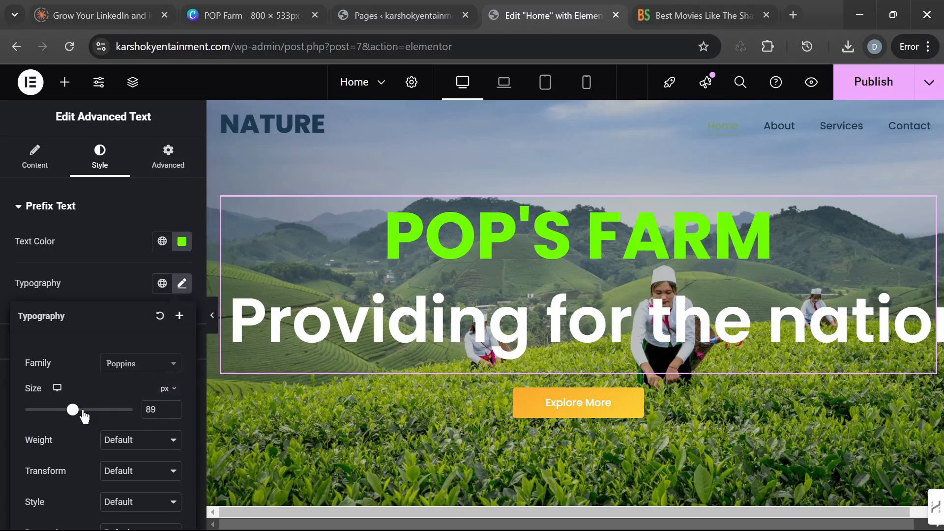
pyautogui.moveTo(73, 411); pyautogui.dragTo(68, 416)
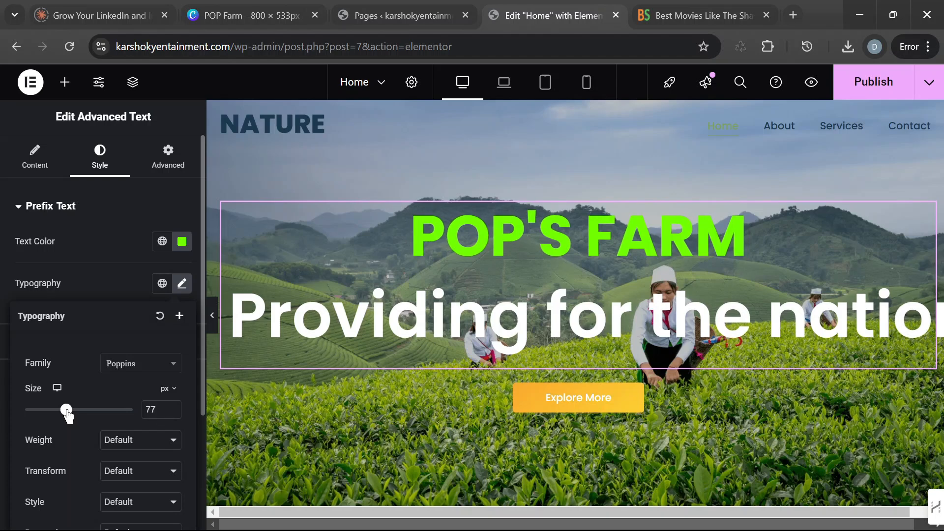
pyautogui.moveTo(69, 416); pyautogui.dragTo(69, 416)
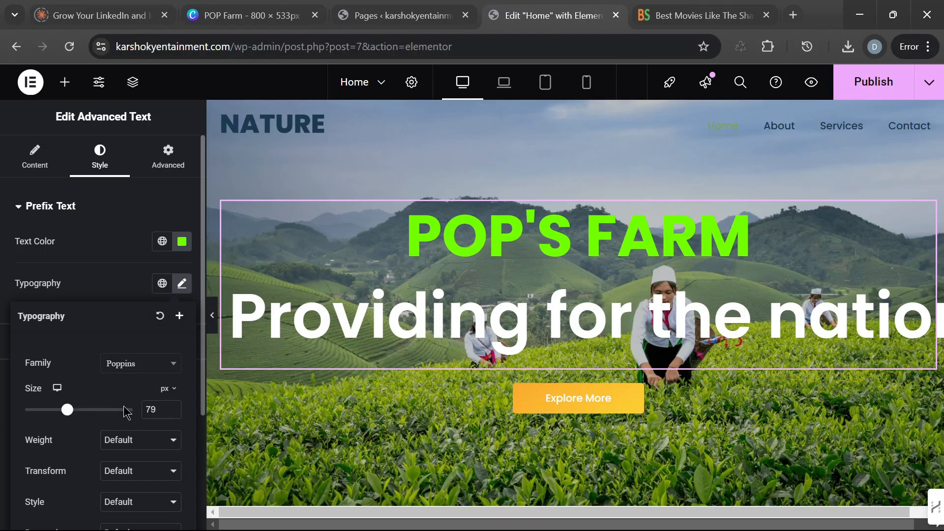
pyautogui.click(172, 408)
pyautogui.click(172, 408)
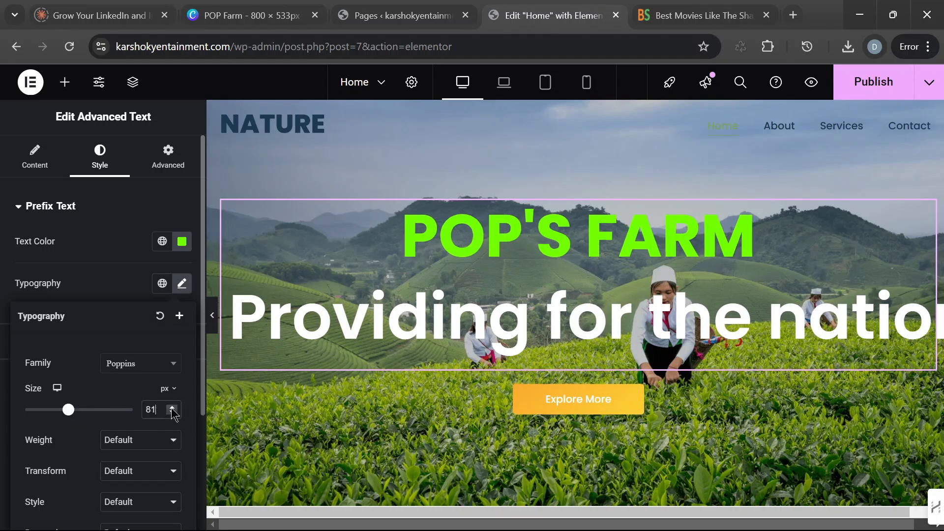
pyautogui.click(172, 412)
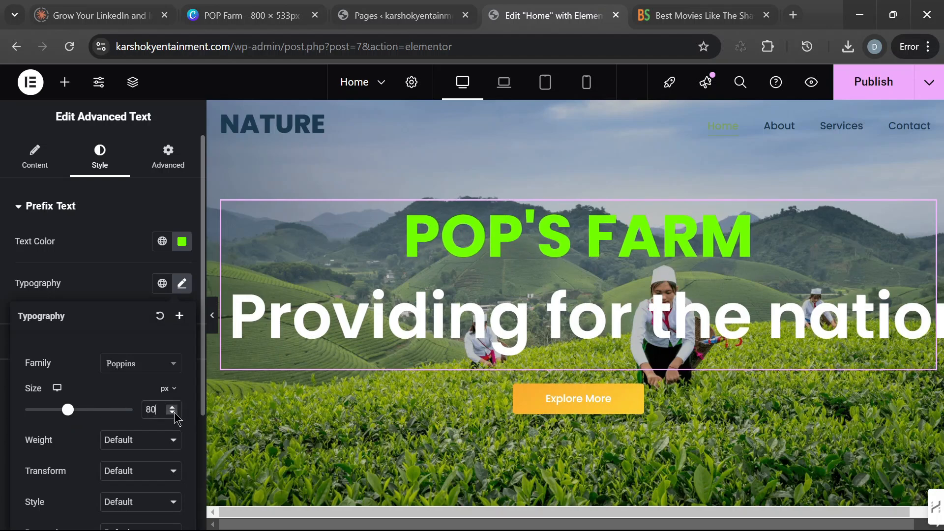
pyautogui.click(537, 312)
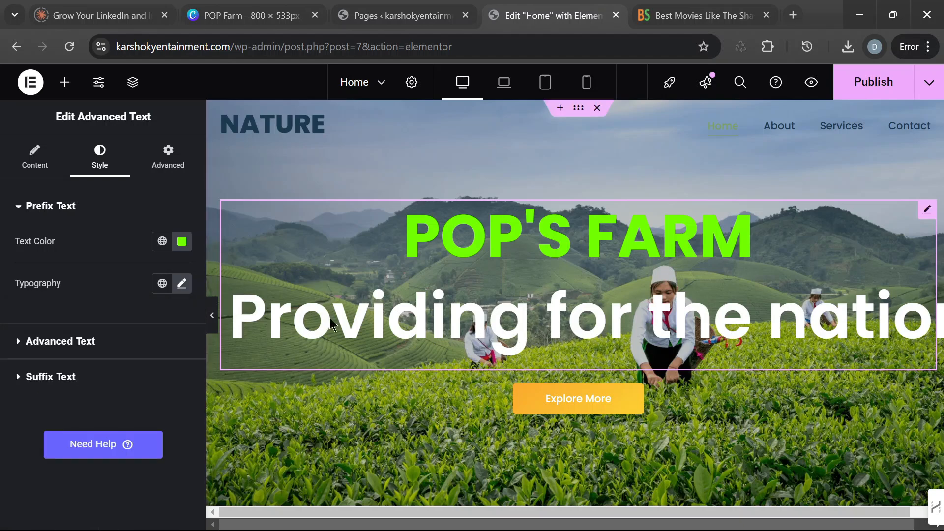
# Step: Examine the content settings of the hero's Advanced Text widget, including its prefix and animated text
pyautogui.click(33, 165)
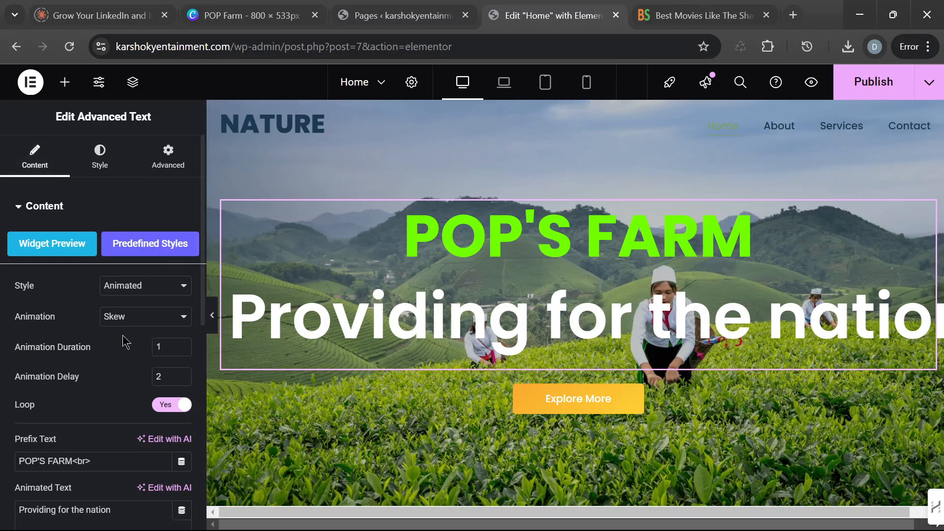
pyautogui.scroll(-5, 125, 342)
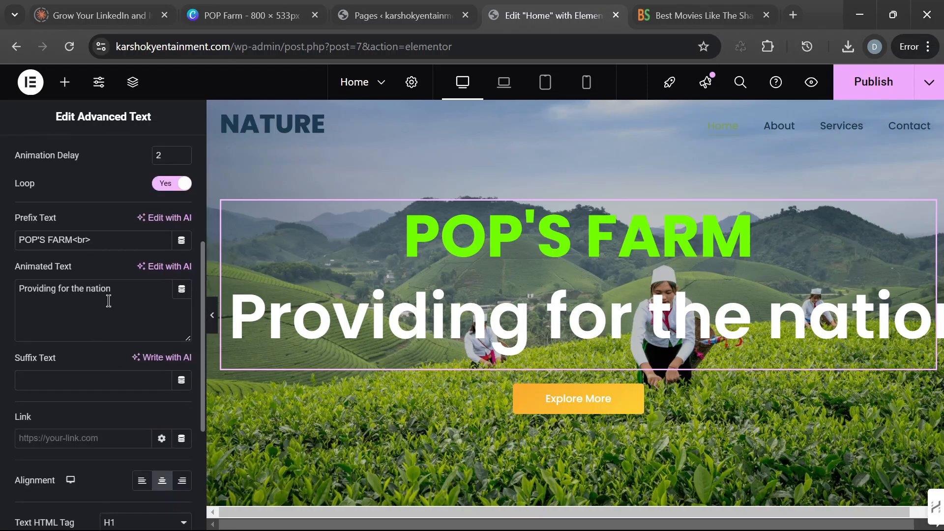
pyautogui.scroll(5, 109, 301)
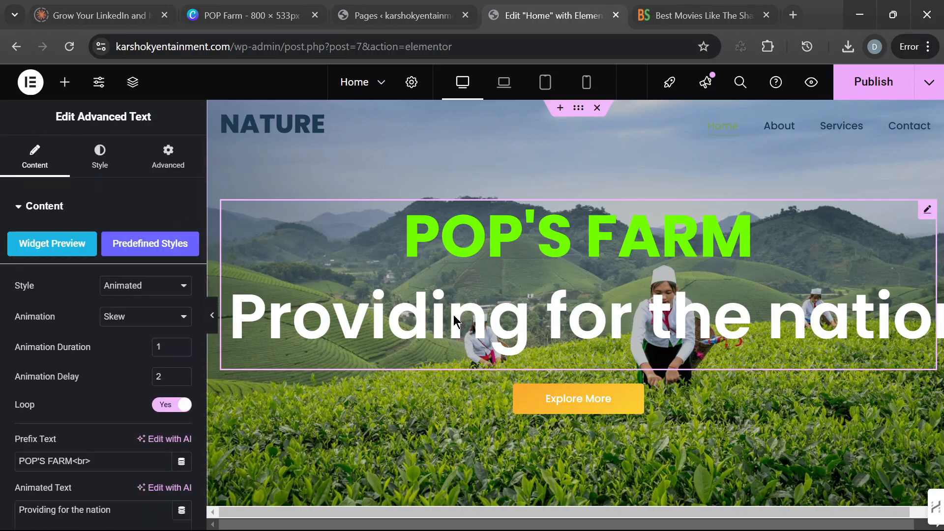
pyautogui.click(19, 206)
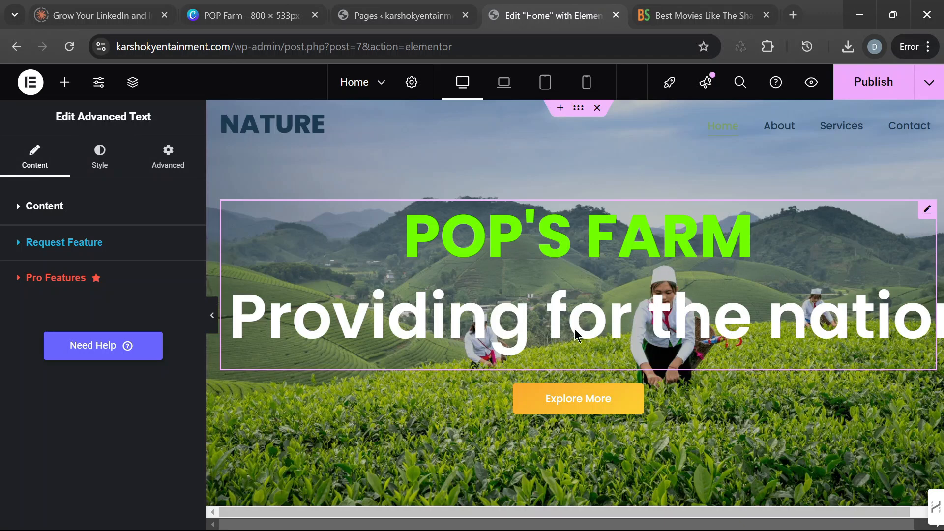
pyautogui.click(20, 208)
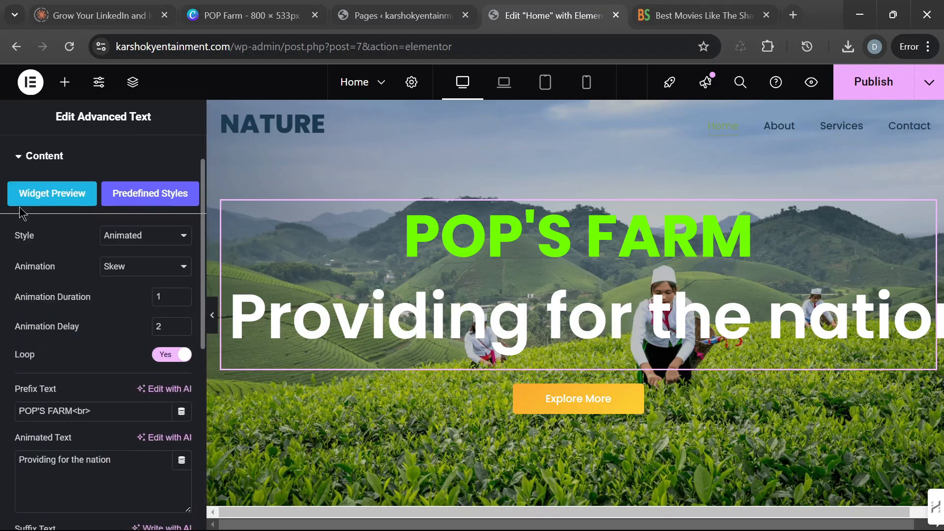
pyautogui.scroll(-2, 100, 350)
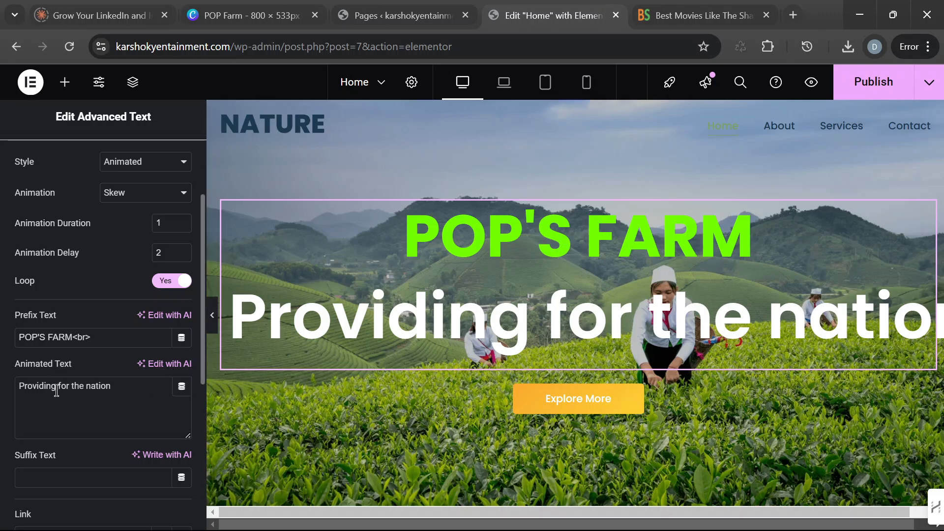
pyautogui.moveTo(55, 387); pyautogui.dragTo(13, 386)
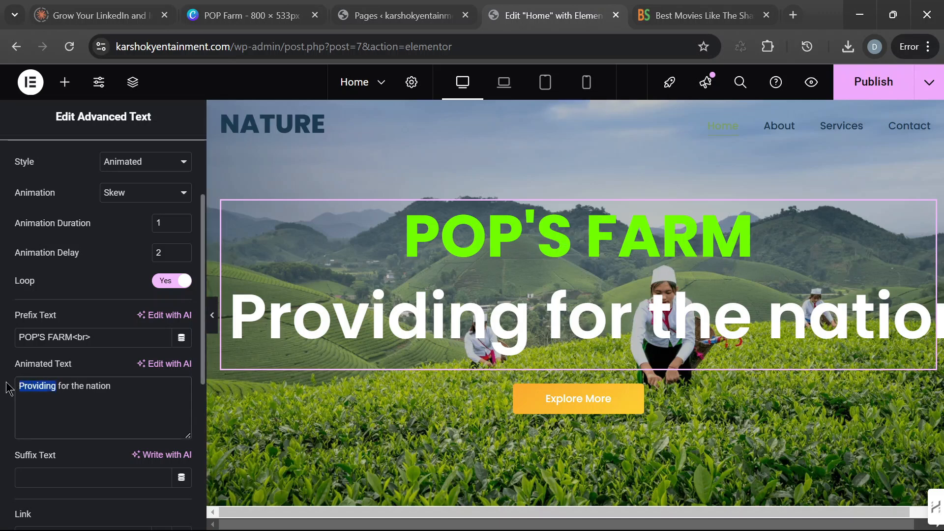
pyautogui.click(537, 319)
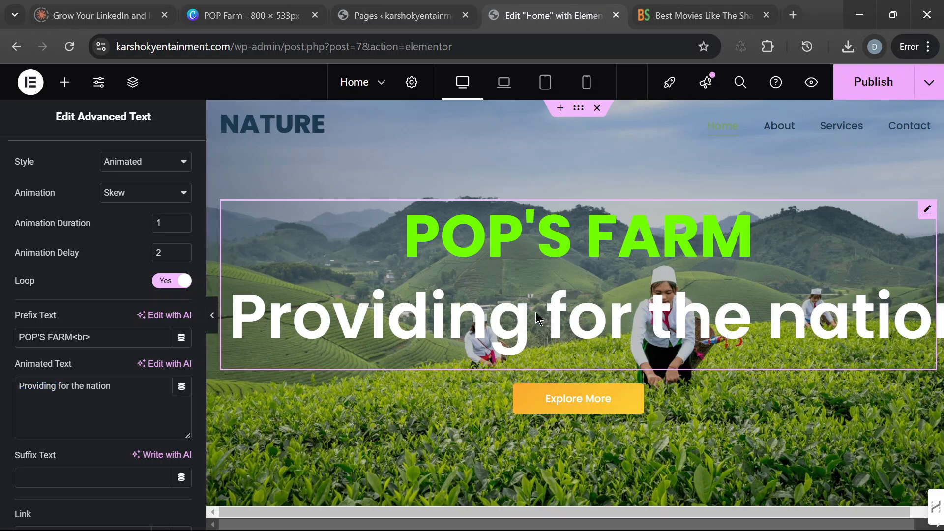
# Step: Change the hero's animated text from "Providing for the nation" to "Feeding the nation"
pyautogui.moveTo(113, 387); pyautogui.dragTo(15, 387)
pyautogui.click(58, 401)
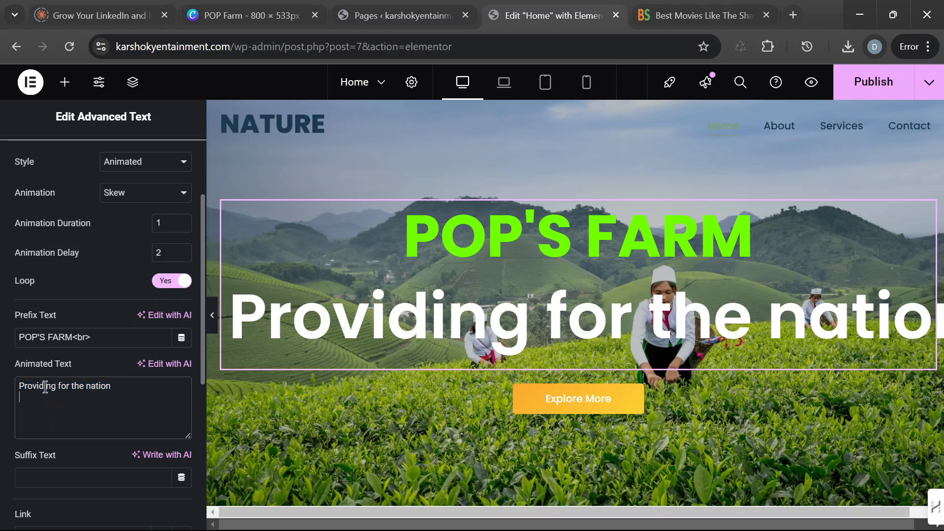
pyautogui.moveTo(43, 386); pyautogui.dragTo(30, 383)
pyautogui.write('Fe')
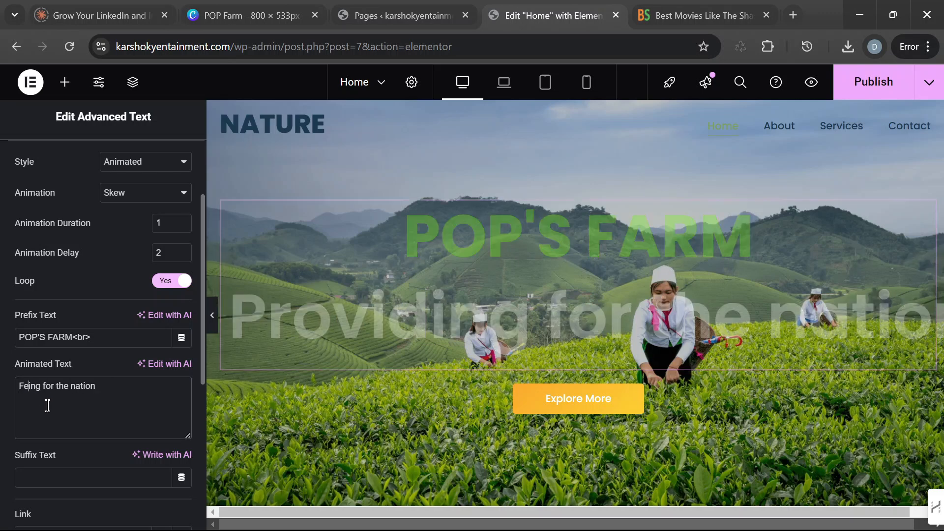
pyautogui.write('eding')
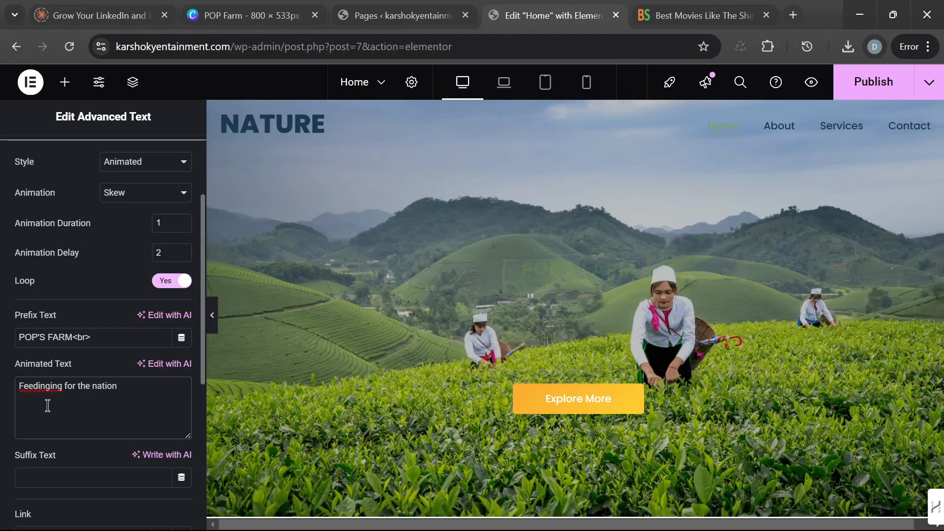
pyautogui.press('BackSpace')
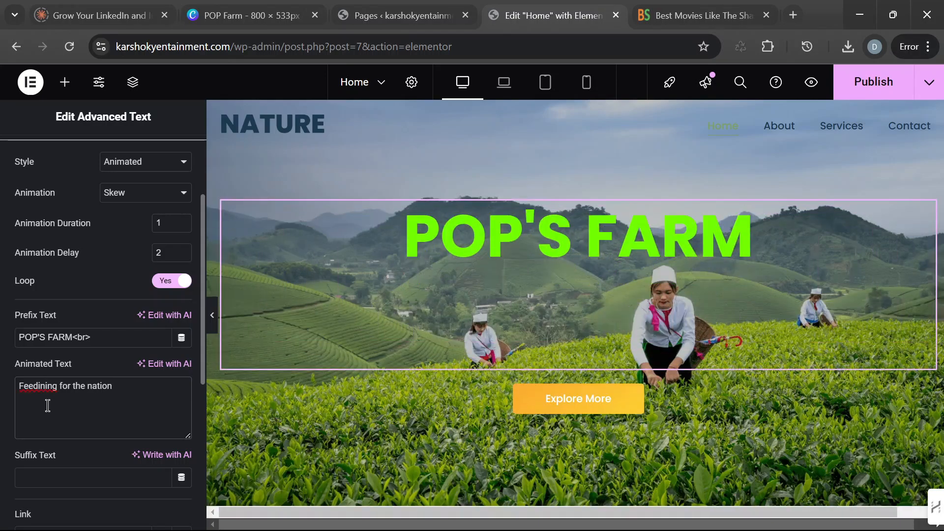
pyautogui.press('BackSpace')
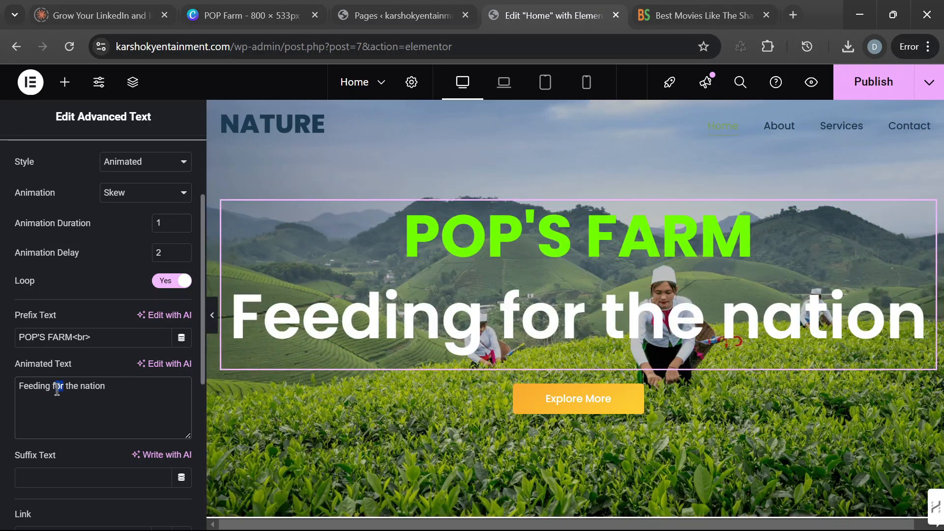
pyautogui.press('BackSpace')
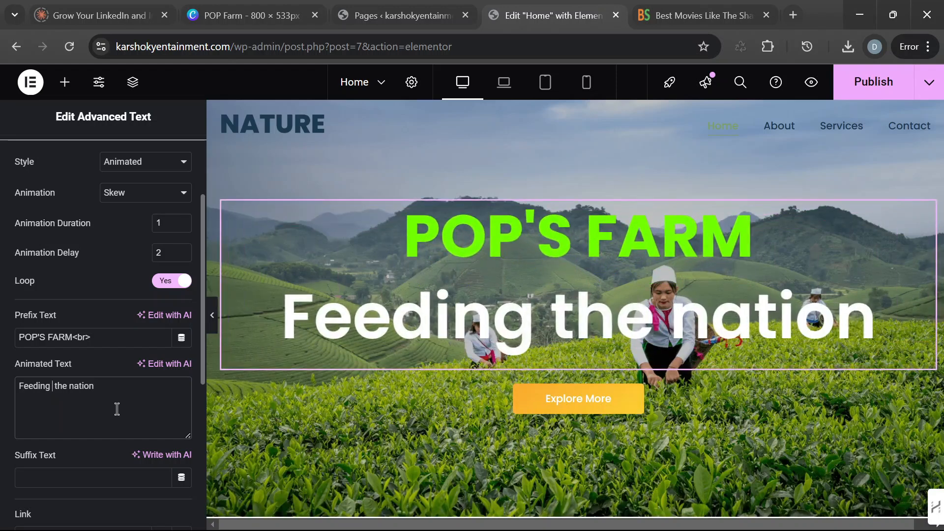
# Step: Preview the hero with its reworded tagline at full page width and return to editing
pyautogui.click(212, 315)
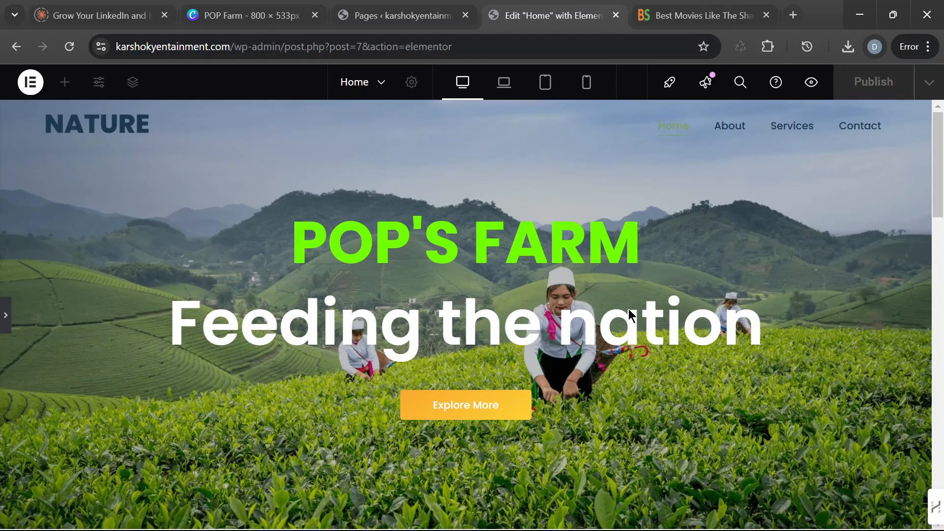
pyautogui.scroll(-4, 687, 273)
pyautogui.scroll(2, 708, 288)
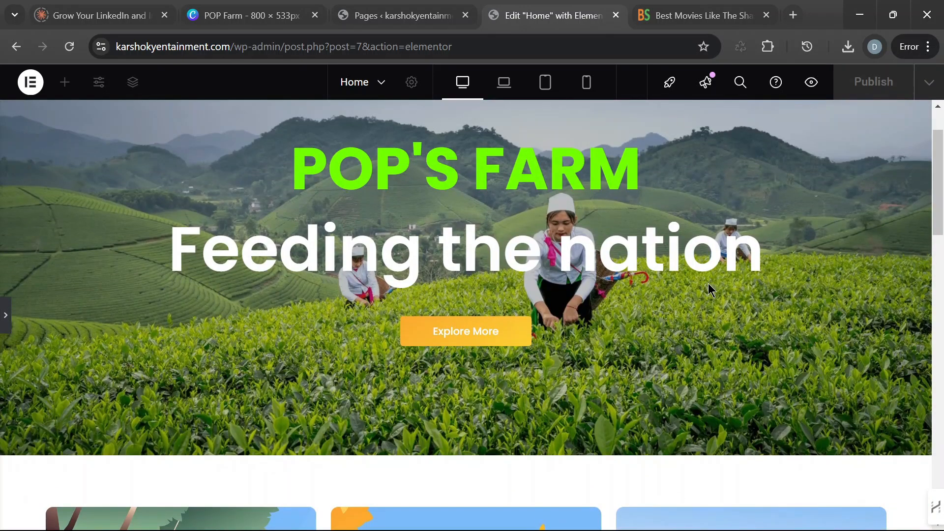
pyautogui.scroll(2, 710, 290)
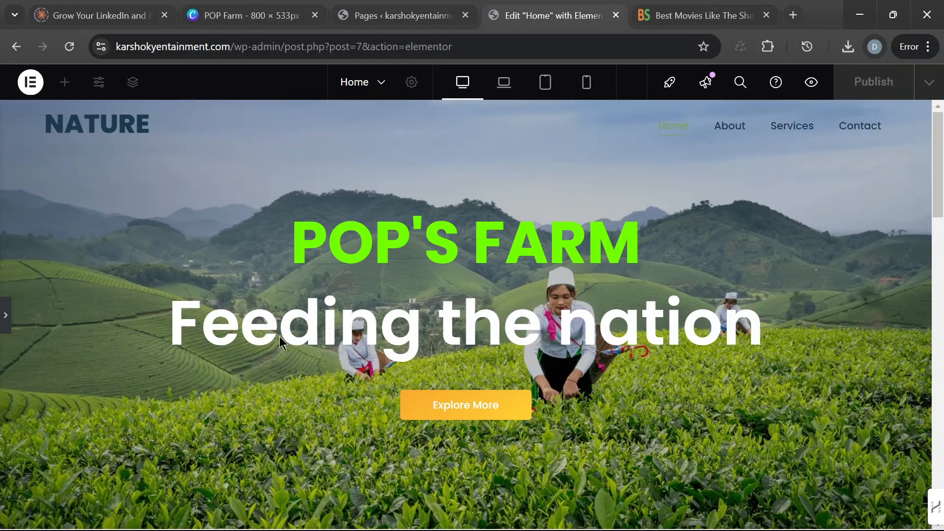
pyautogui.click(4, 322)
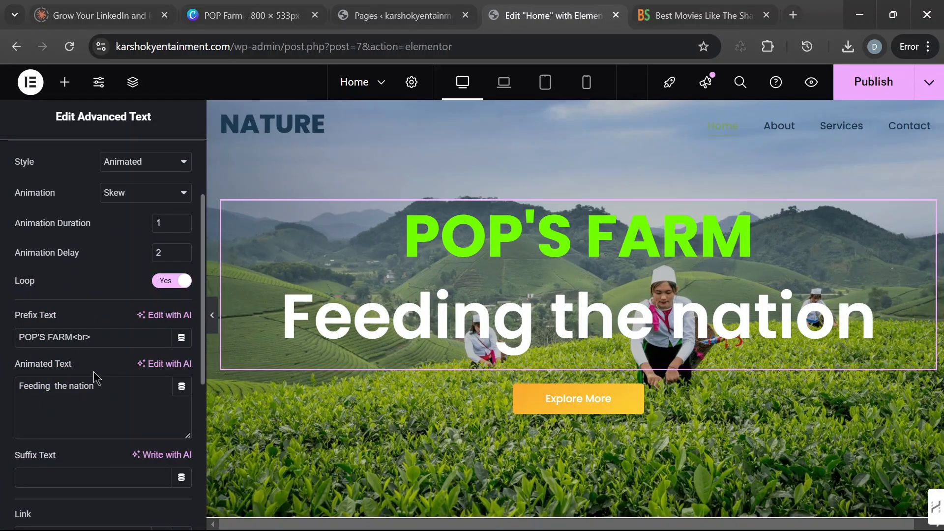
# Step: Try right and left alignment on the hero's Advanced Text, preview the left-aligned version, and restore centre alignment
pyautogui.scroll(-5, 93, 370)
pyautogui.scroll(2, 99, 379)
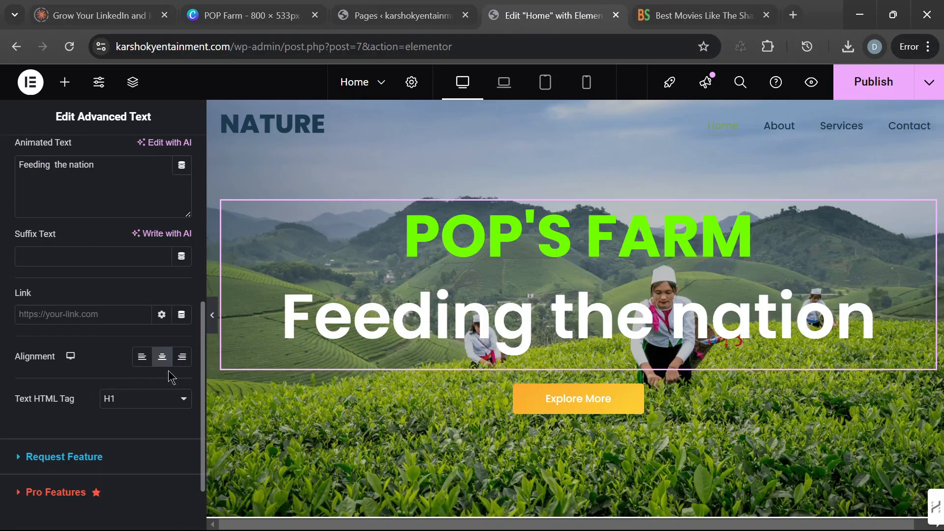
pyautogui.click(181, 358)
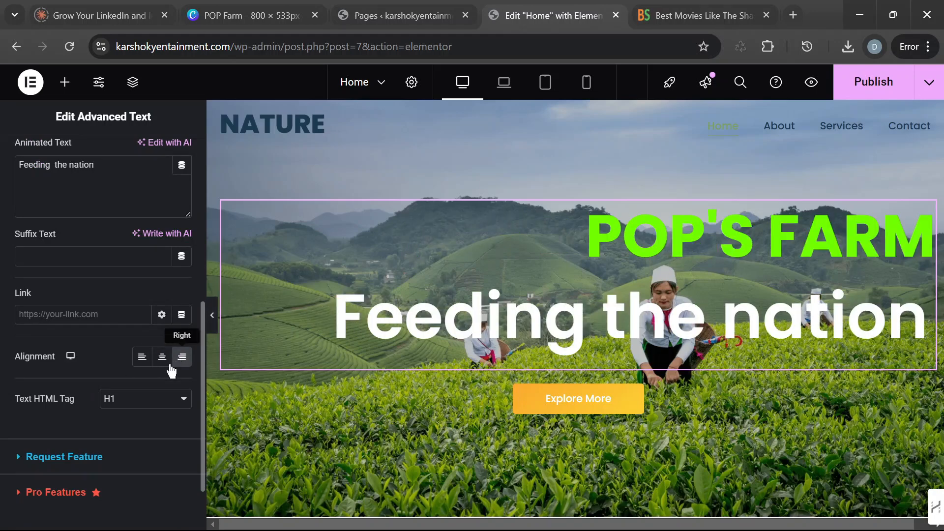
pyautogui.click(159, 363)
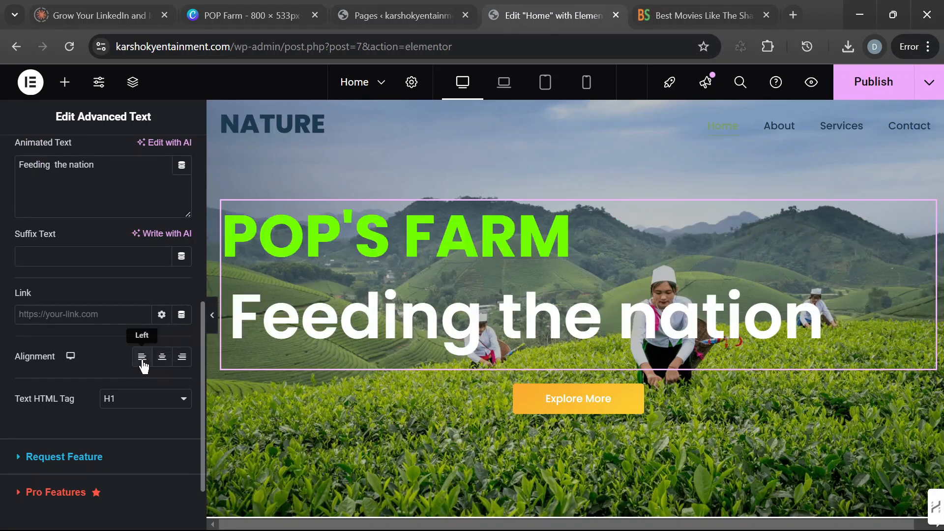
pyautogui.click(141, 362)
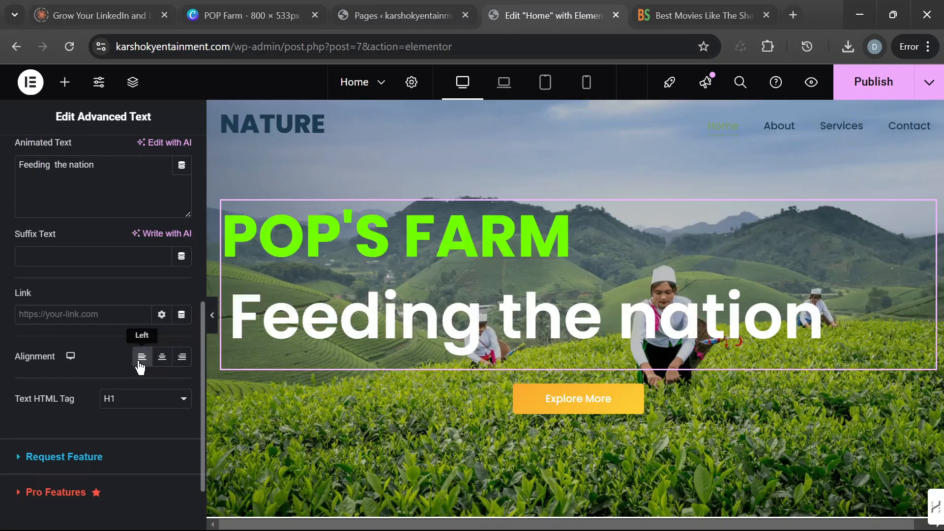
pyautogui.click(211, 325)
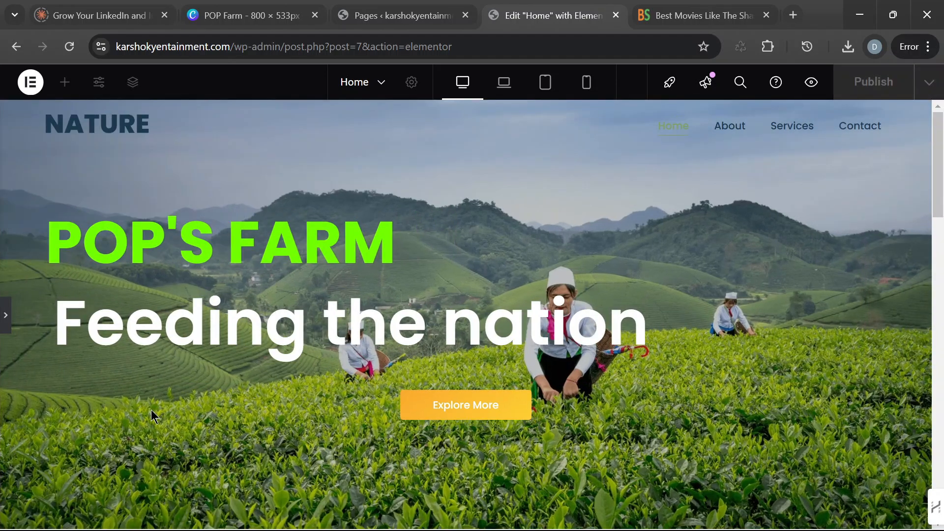
pyautogui.click(6, 319)
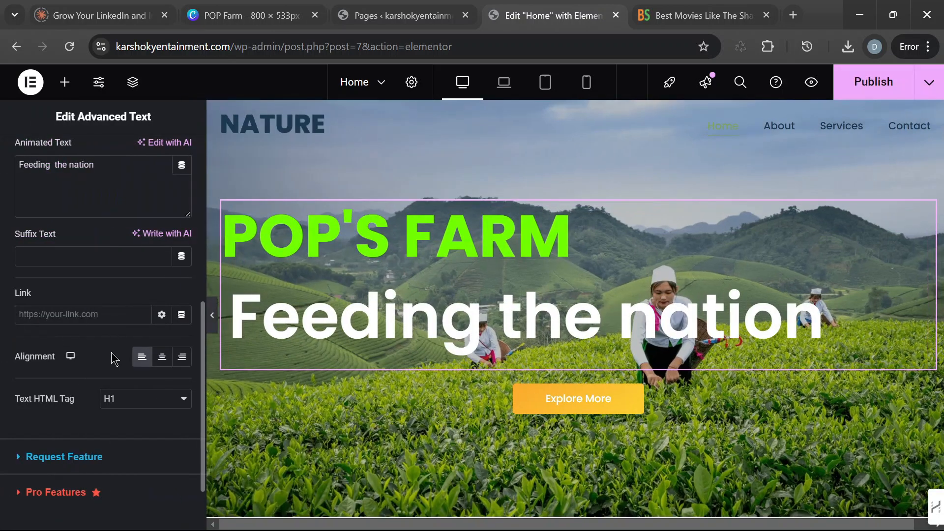
pyautogui.click(162, 357)
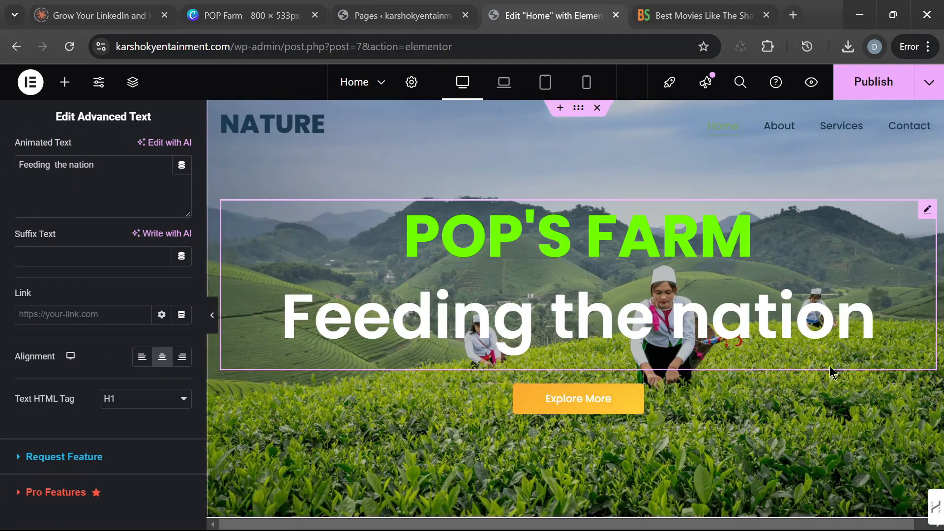
# Step: Review the homepage at full width from the hero down through the three illustrated service cards to About Us
pyautogui.scroll(-3, 811, 301)
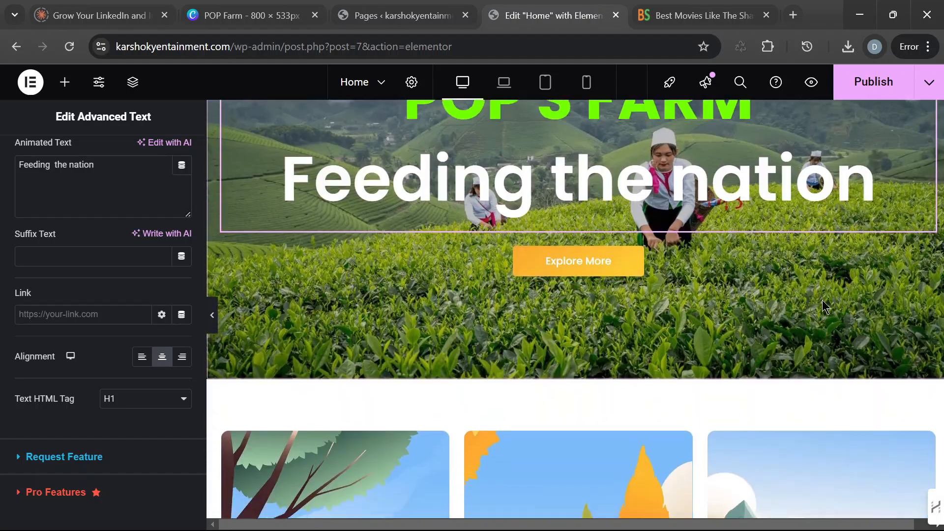
pyautogui.scroll(3, 824, 298)
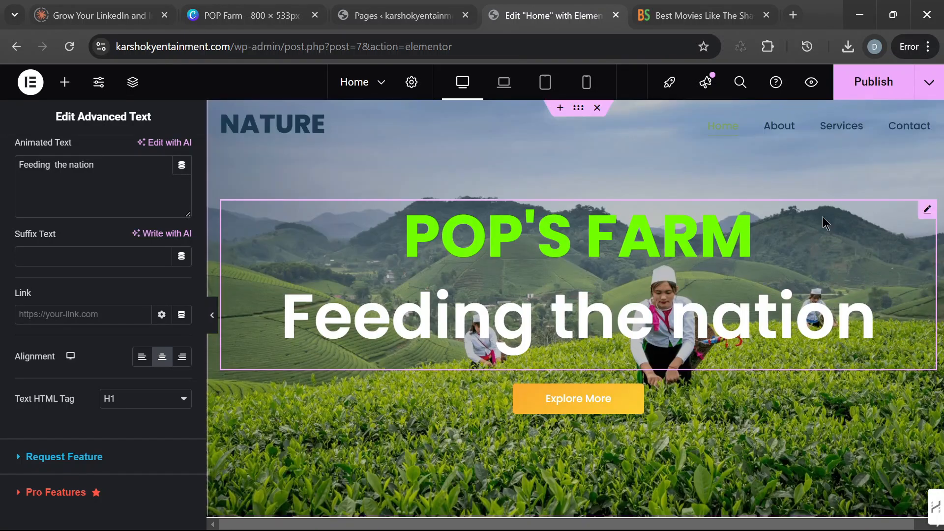
pyautogui.click(212, 315)
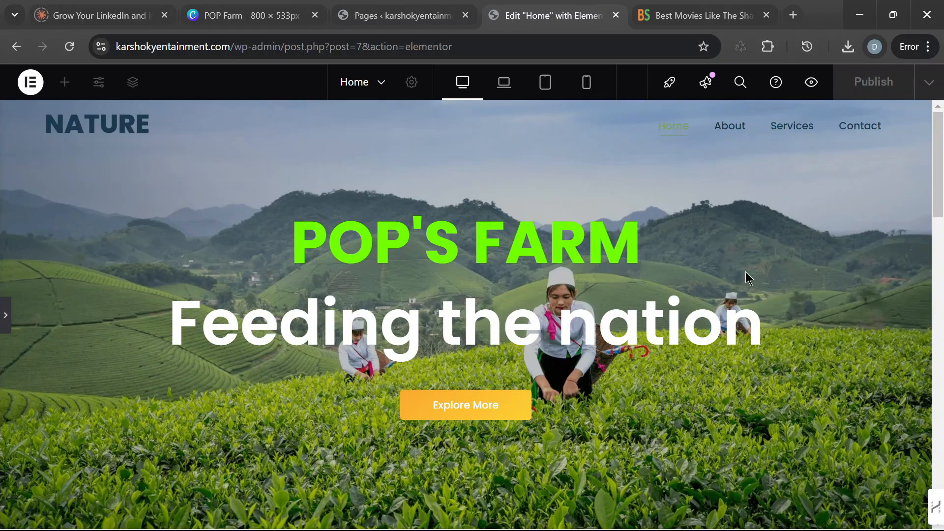
pyautogui.scroll(-4, 745, 276)
pyautogui.scroll(4, 745, 289)
pyautogui.scroll(-5, 745, 290)
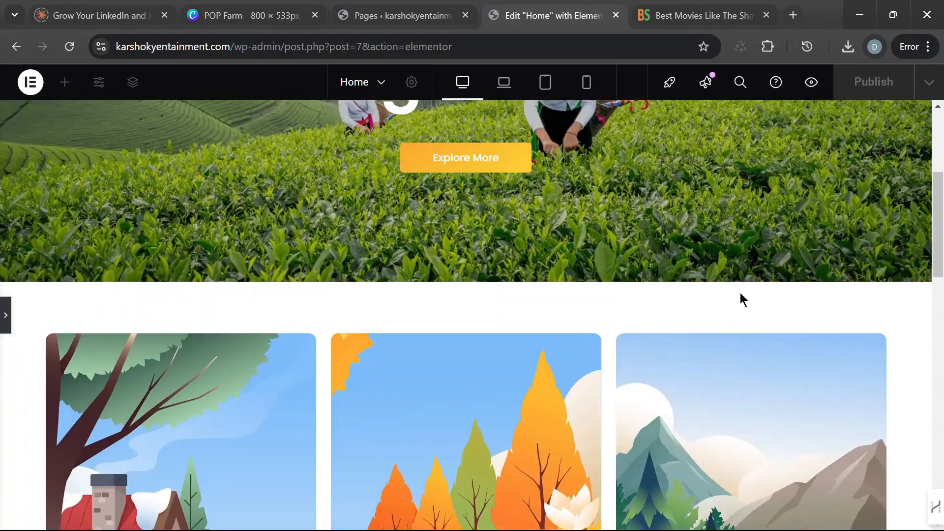
pyautogui.scroll(-4, 747, 298)
pyautogui.scroll(3, 769, 295)
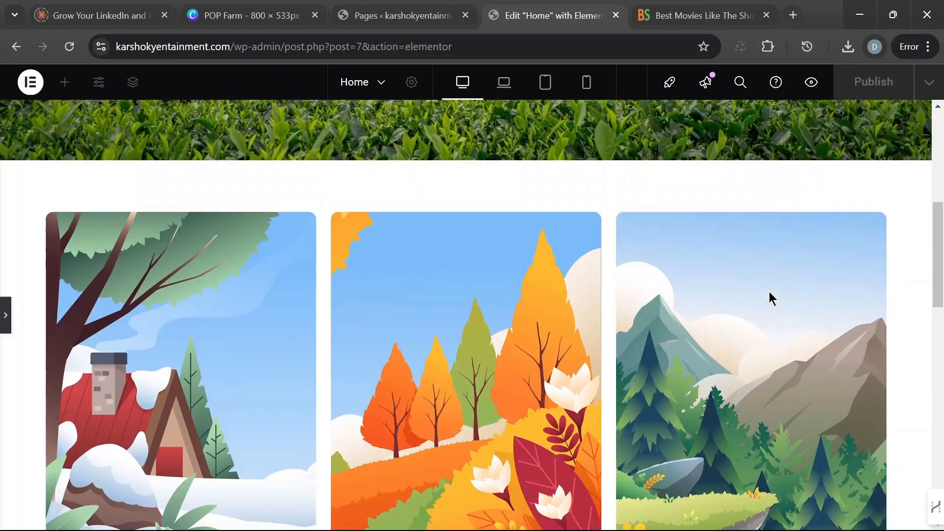
pyautogui.scroll(-4, 777, 295)
pyautogui.scroll(6, 777, 292)
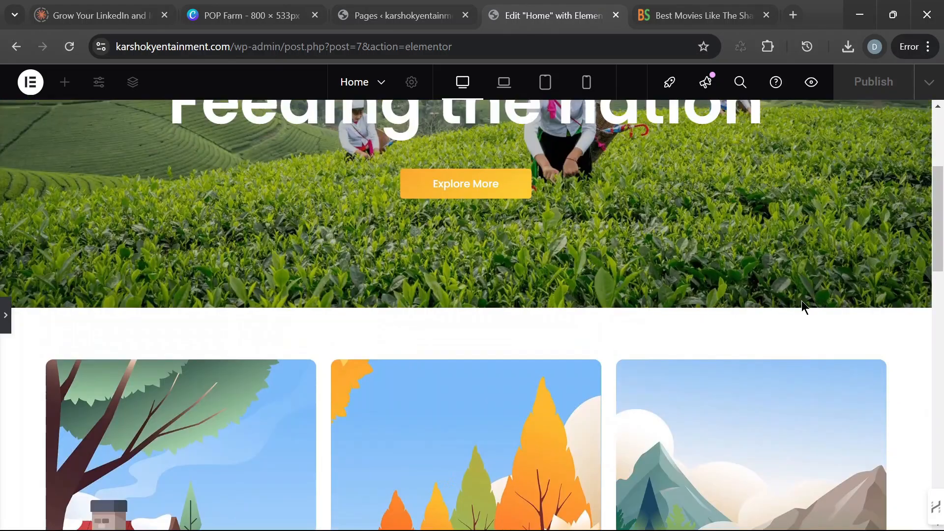
pyautogui.scroll(-4, 333, 348)
pyautogui.scroll(-4, 807, 299)
pyautogui.scroll(3, 795, 301)
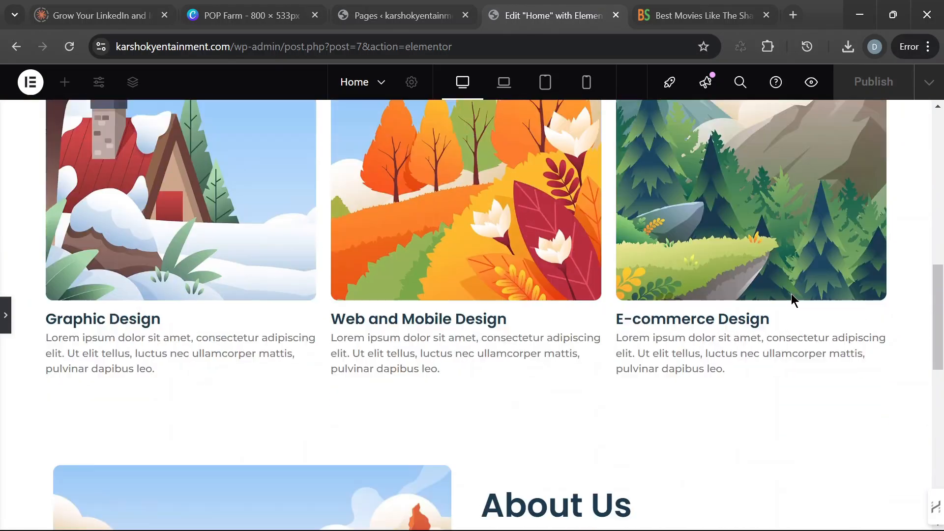
# Step: Bring back the editing controls and look over the hero and the upper part of the service cards
pyautogui.click(7, 325)
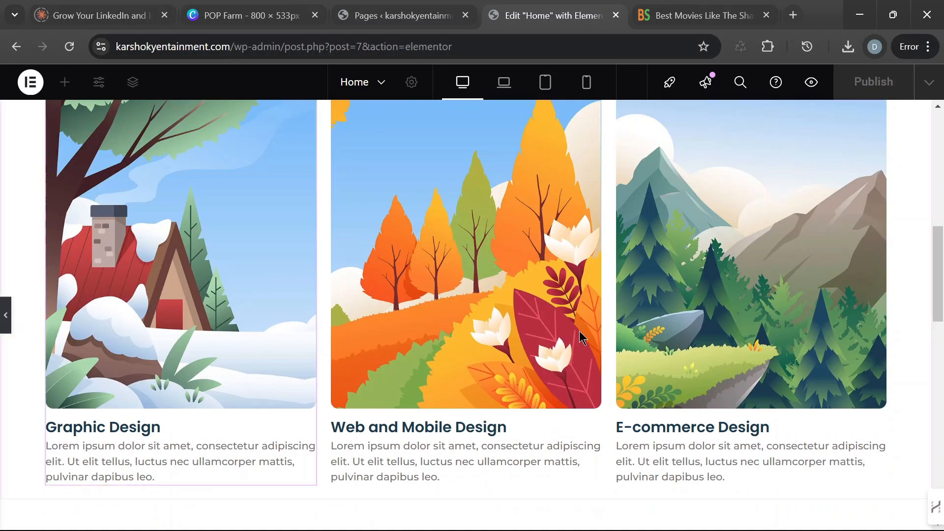
pyautogui.scroll(8, 742, 309)
pyautogui.scroll(-2, 743, 308)
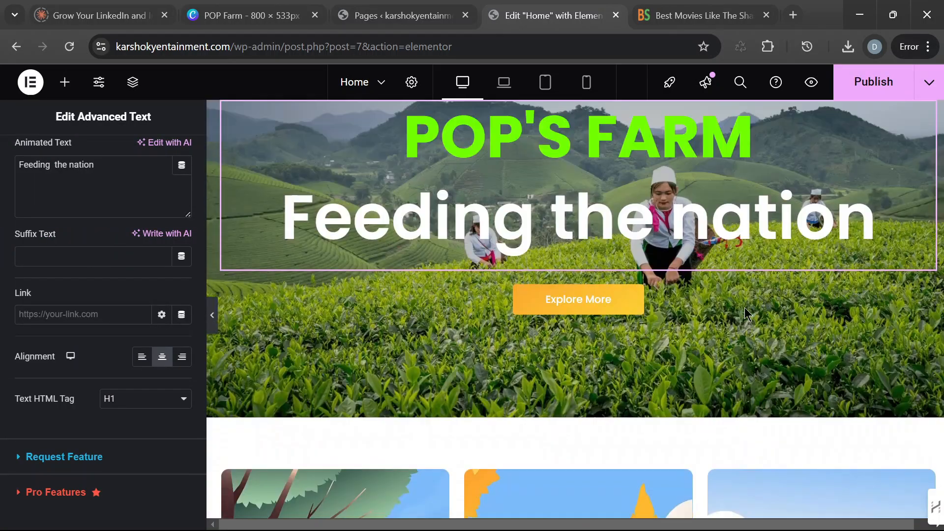
pyautogui.scroll(3, 738, 310)
pyautogui.scroll(-4, 702, 289)
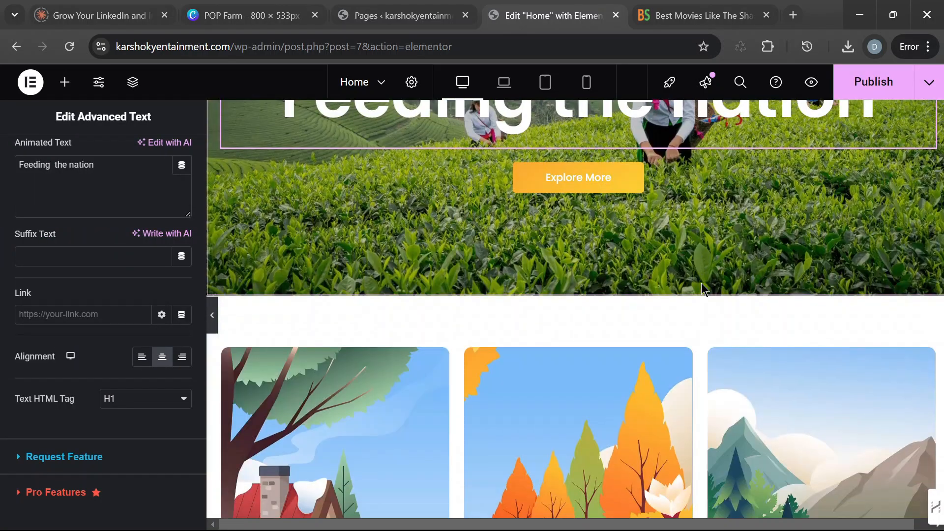
# Step: Open the page structure and examine the elements nested in the hero's Container, then collapse it again
pyautogui.scroll(5, 701, 282)
pyautogui.scroll(-8, 677, 247)
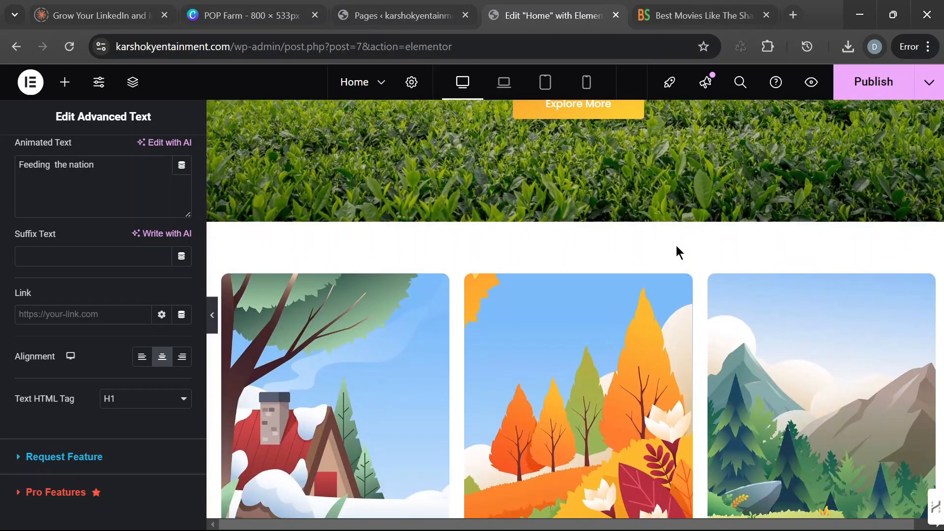
pyautogui.scroll(3, 585, 206)
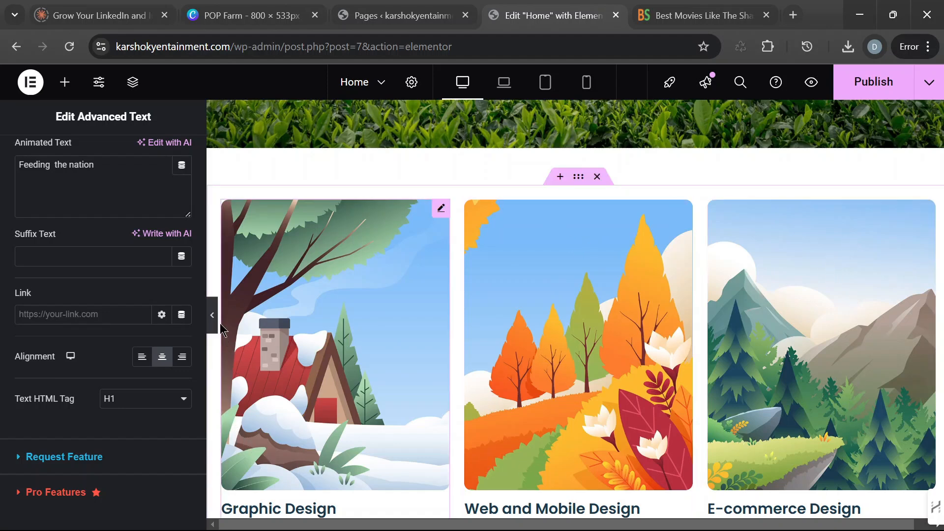
pyautogui.click(132, 82)
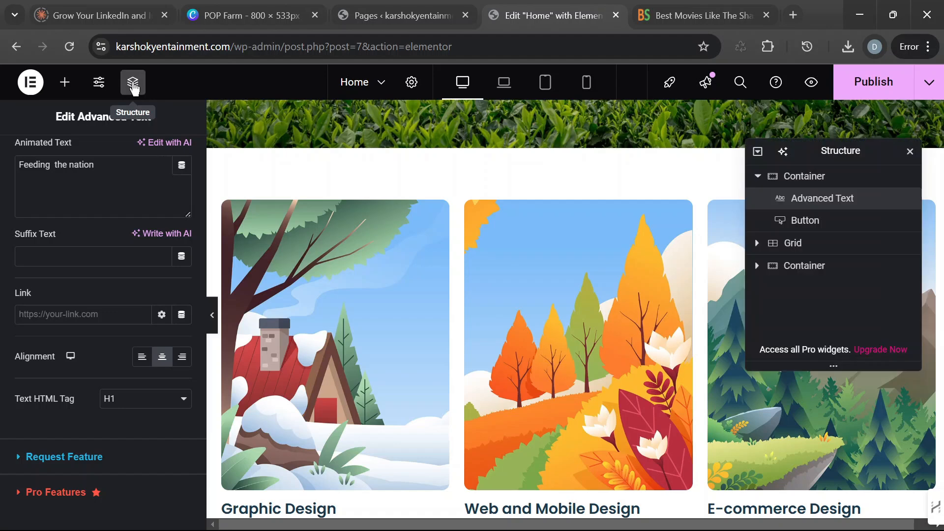
pyautogui.click(758, 181)
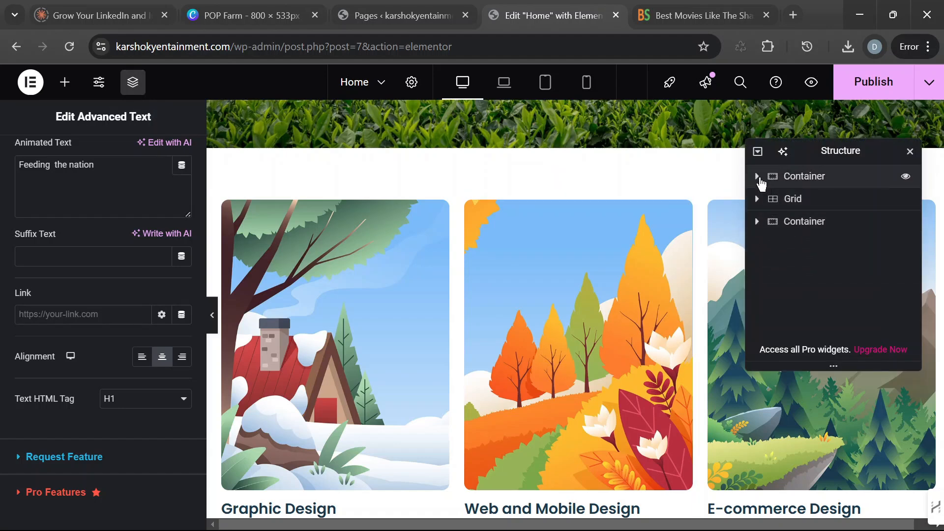
pyautogui.click(761, 181)
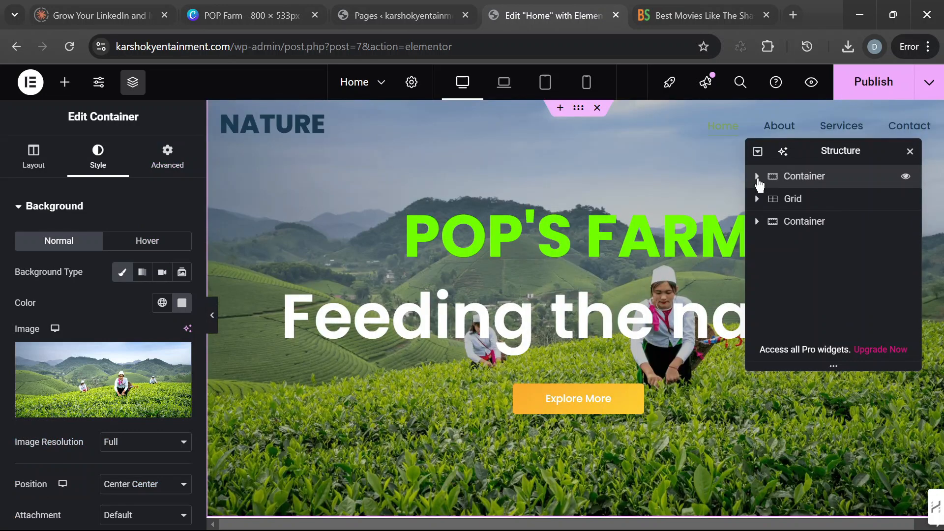
pyautogui.click(757, 178)
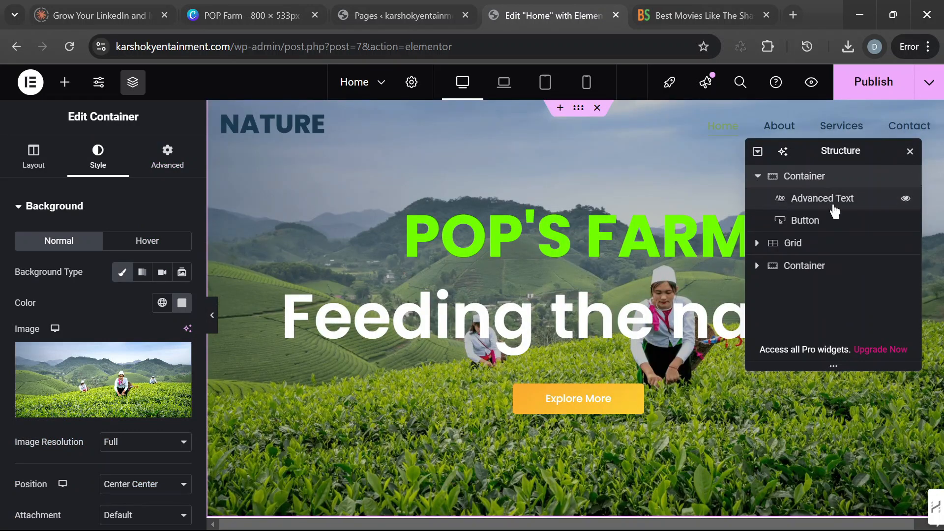
pyautogui.click(757, 176)
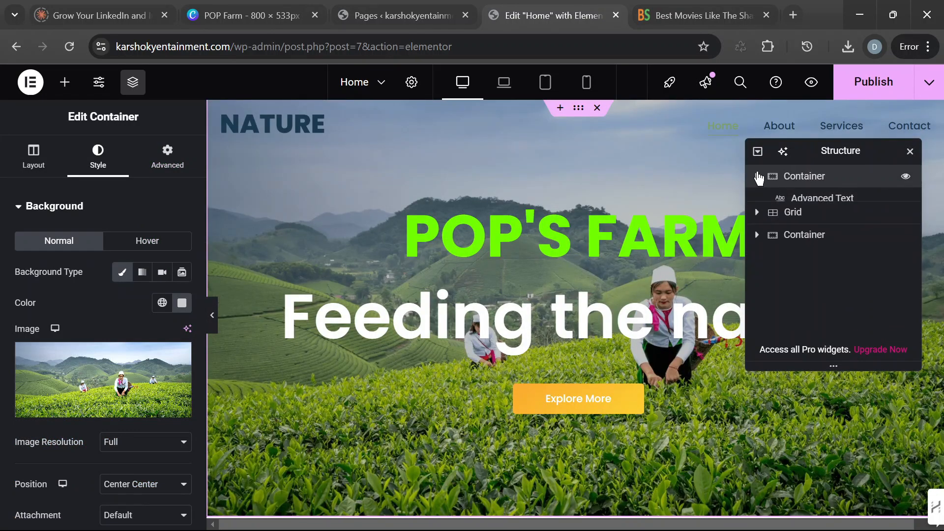
# Step: Select the service-card Grid in the page structure, toggle its visibility off and on, and inspect its nested Image Boxes before closing the structure
pyautogui.click(805, 203)
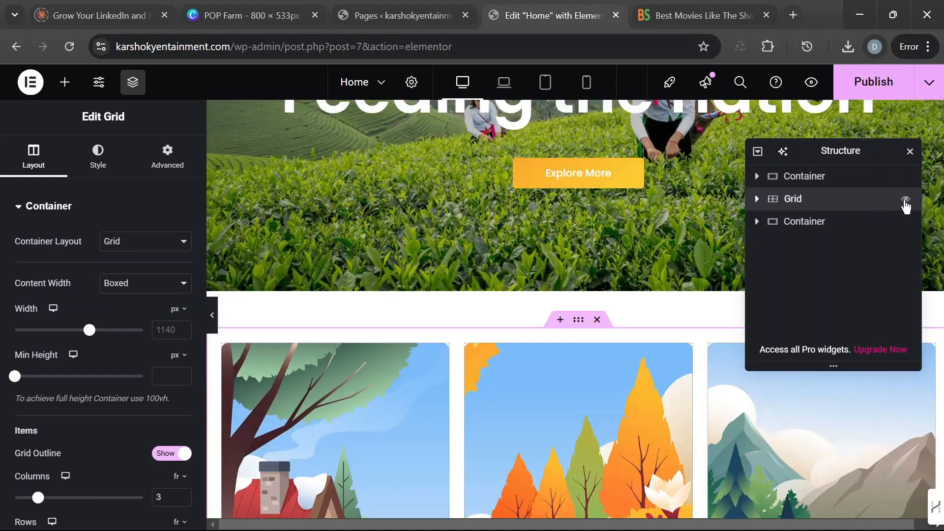
pyautogui.click(905, 199)
pyautogui.click(906, 200)
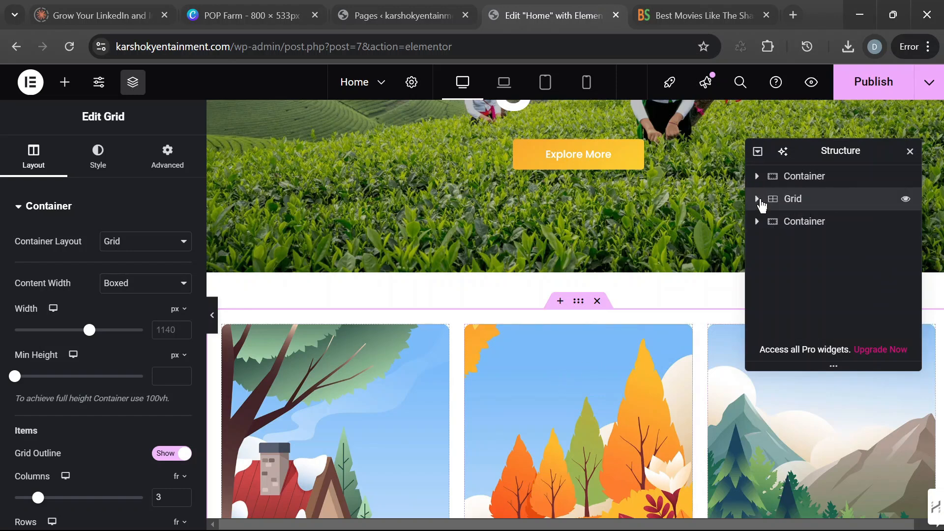
pyautogui.click(758, 199)
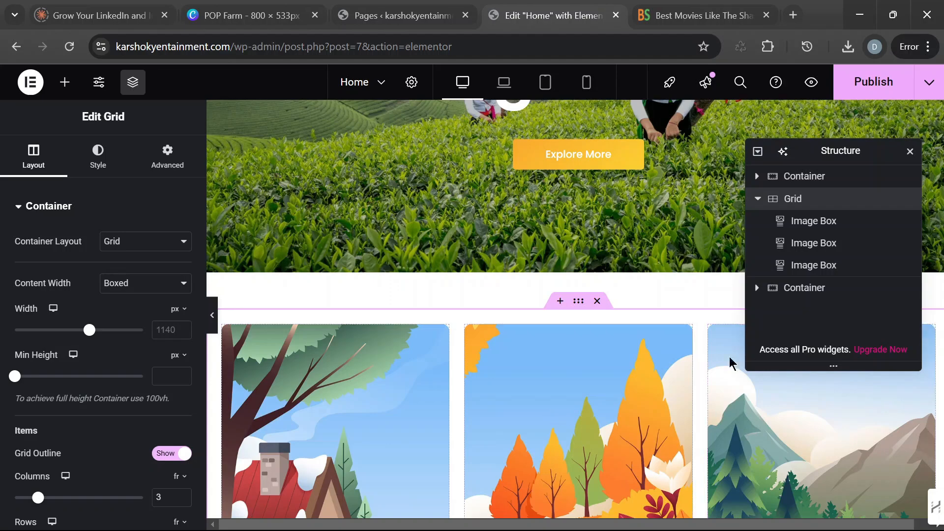
pyautogui.click(757, 200)
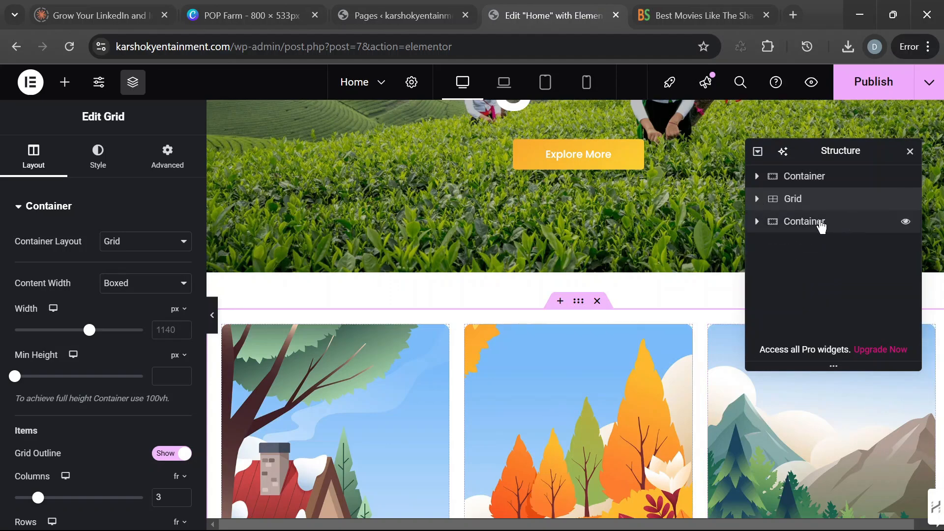
pyautogui.click(911, 152)
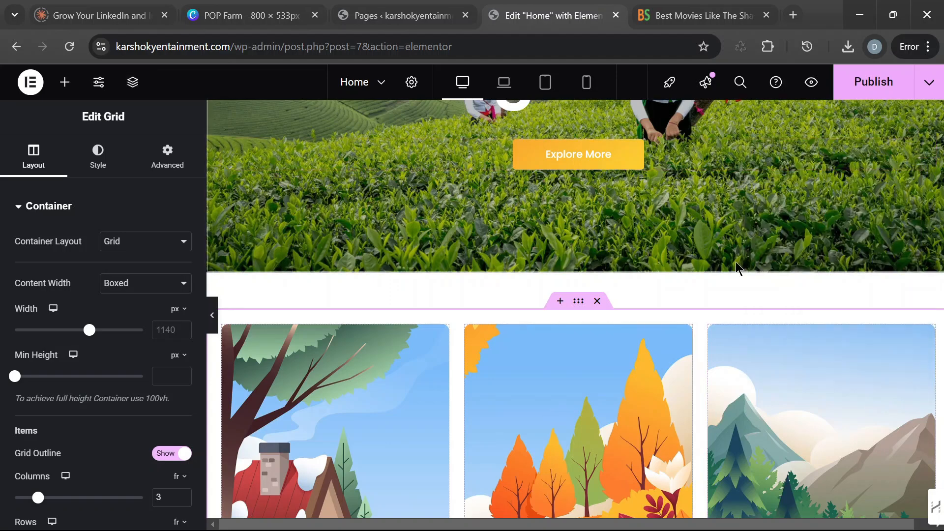
# Step: Look over the service cards and open the E-commerce Design image box for editing
pyautogui.scroll(-4, 668, 301)
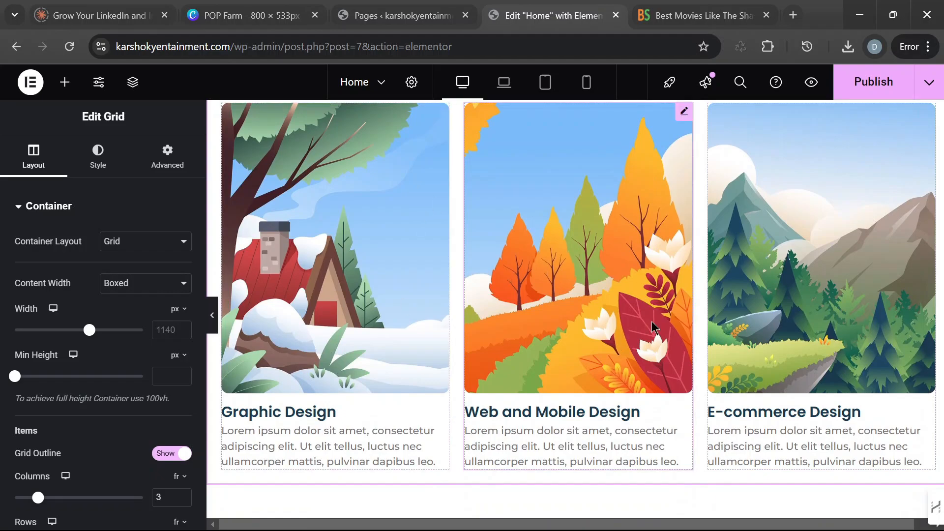
pyautogui.scroll(5, 742, 280)
pyautogui.scroll(-5, 762, 273)
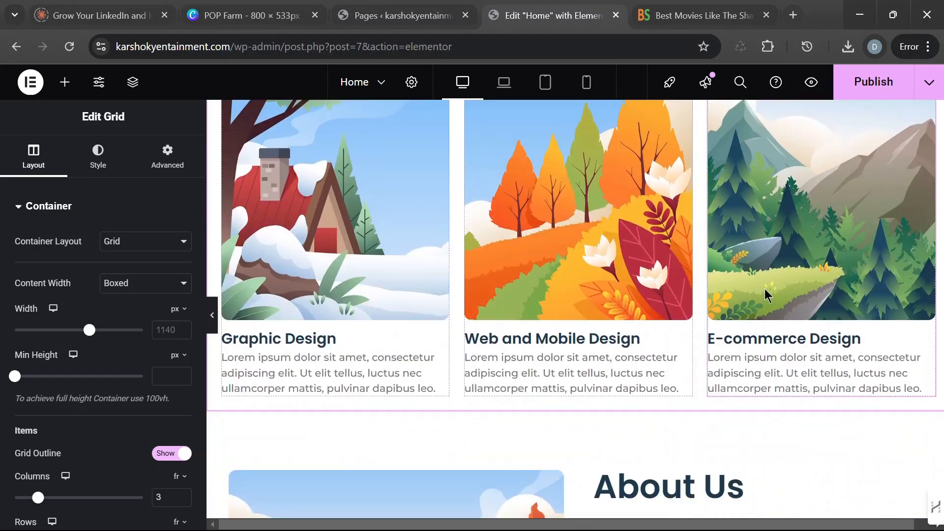
pyautogui.scroll(5, 802, 340)
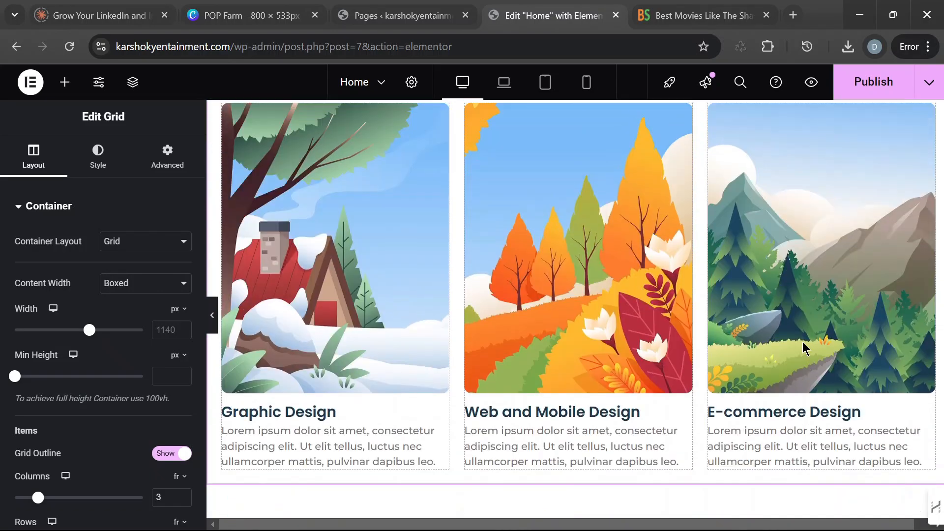
pyautogui.scroll(-3, 838, 326)
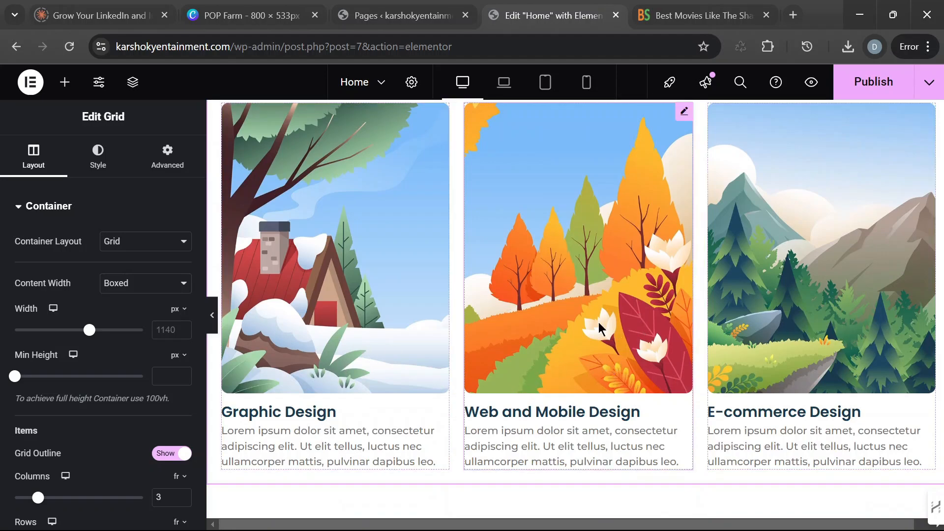
pyautogui.scroll(3, 614, 315)
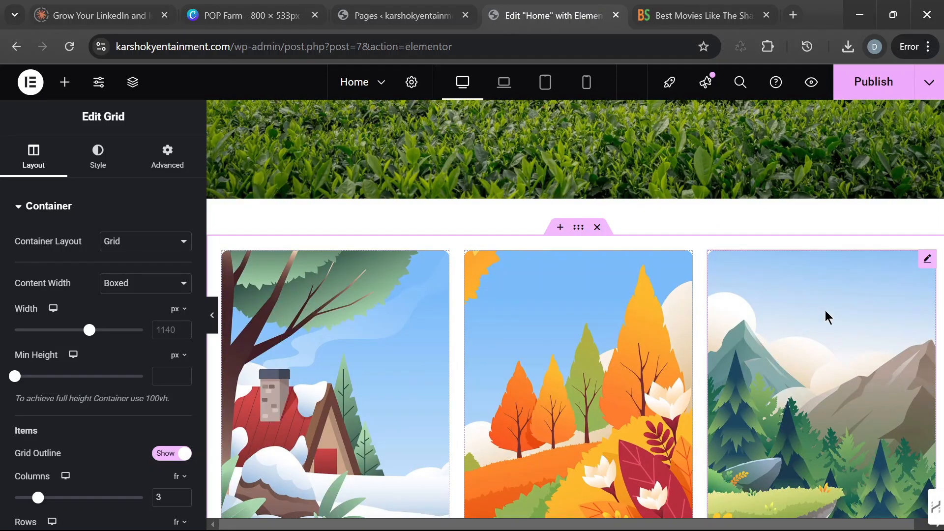
pyautogui.scroll(-3, 854, 311)
pyautogui.scroll(2, 886, 231)
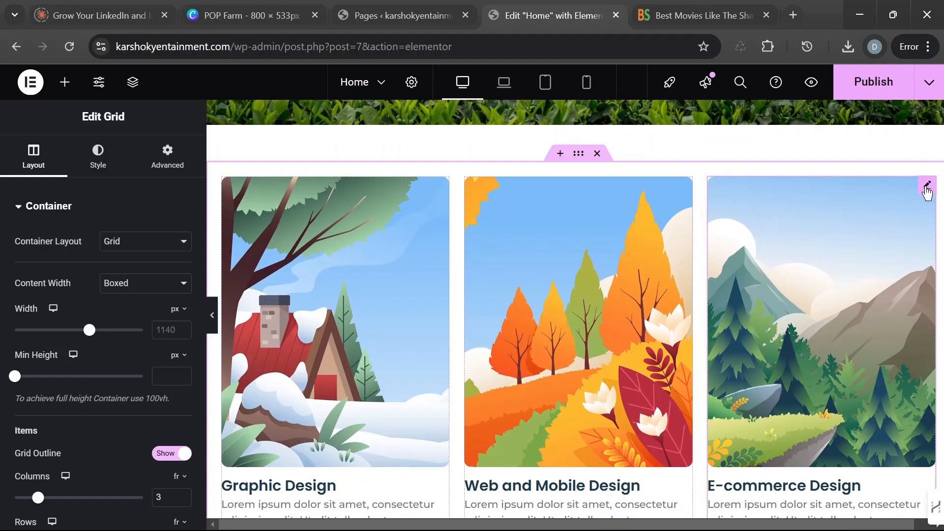
pyautogui.click(927, 187)
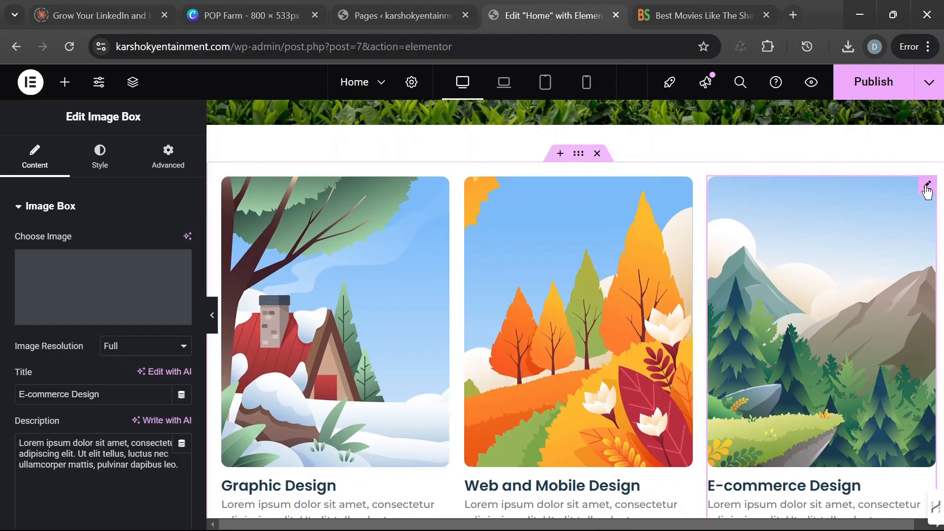
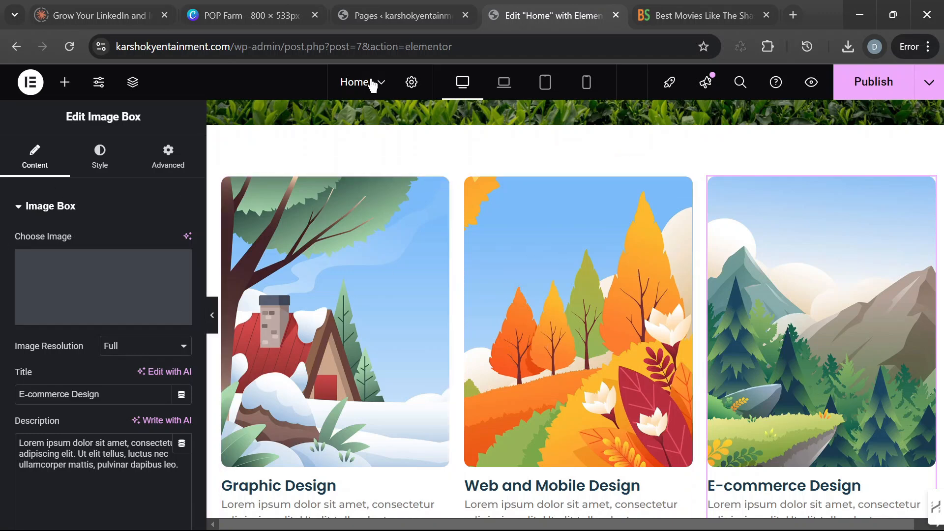
# Step: Visit WordPress's Add New Media File page, look through the local pop's farm asset images for upload, and dismiss the file picker
pyautogui.click(400, 16)
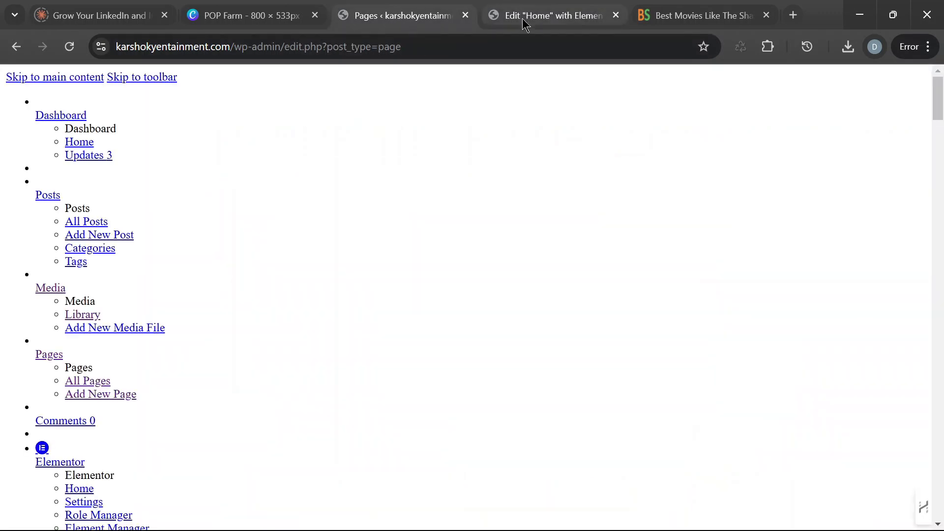
pyautogui.click(69, 47)
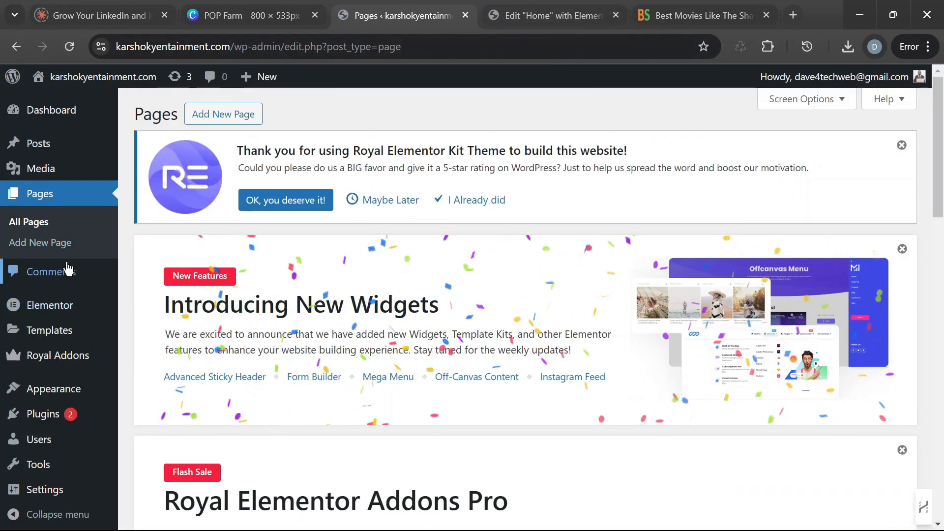
pyautogui.moveTo(56, 342)
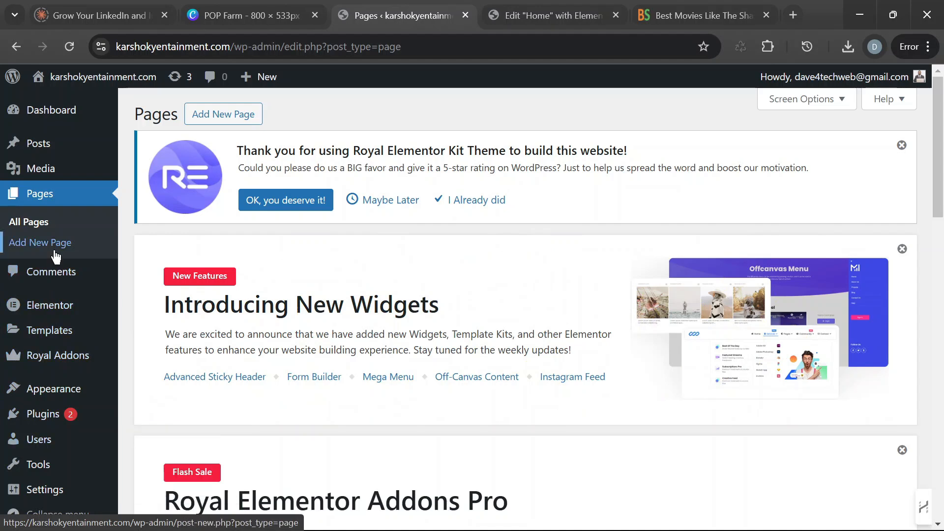
pyautogui.moveTo(56, 176)
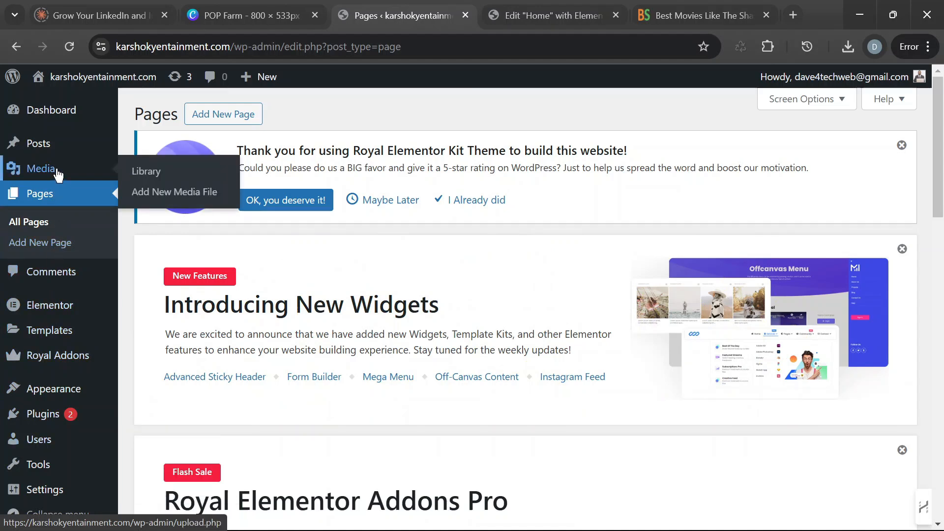
pyautogui.click(163, 193)
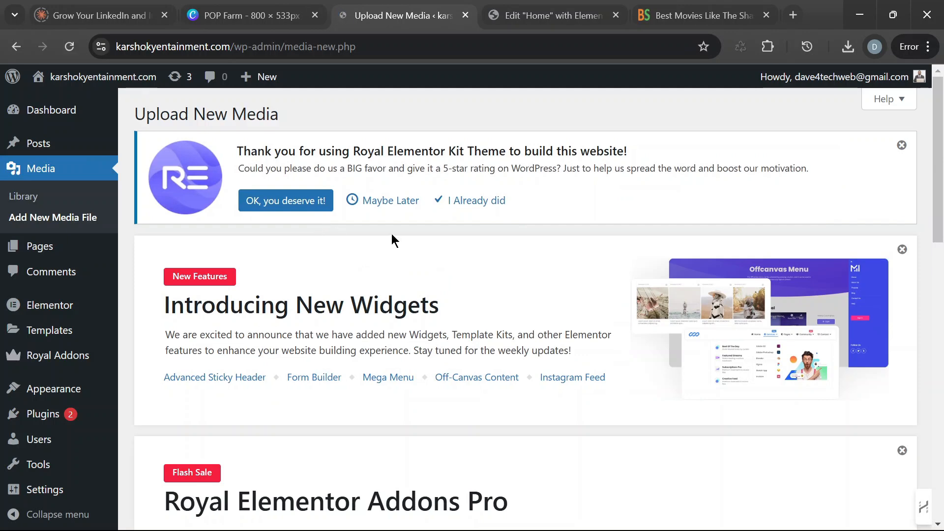
pyautogui.scroll(-7, 460, 295)
pyautogui.scroll(-8, 450, 295)
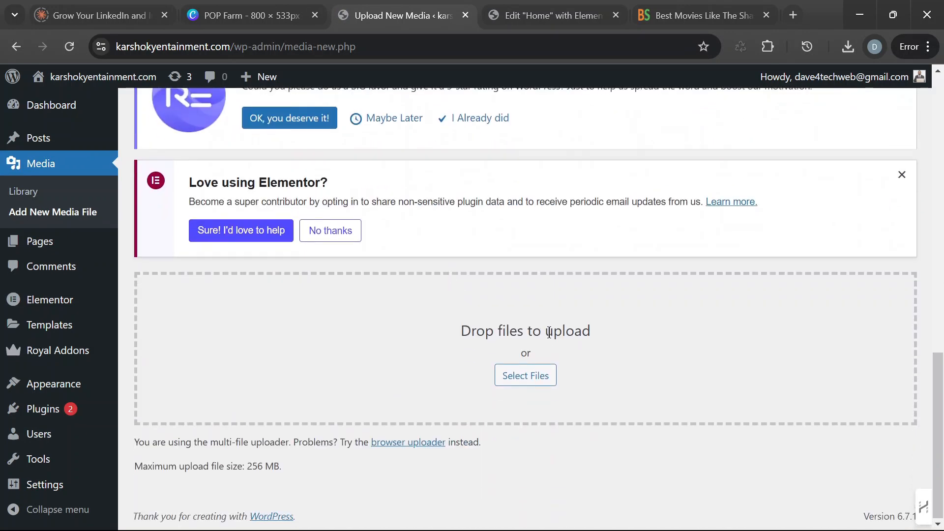
pyautogui.click(533, 377)
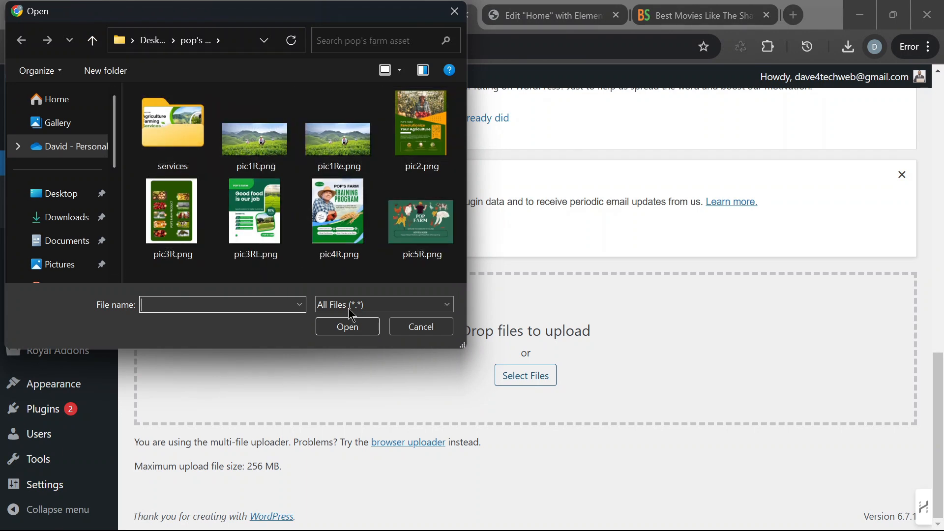
pyautogui.click(455, 13)
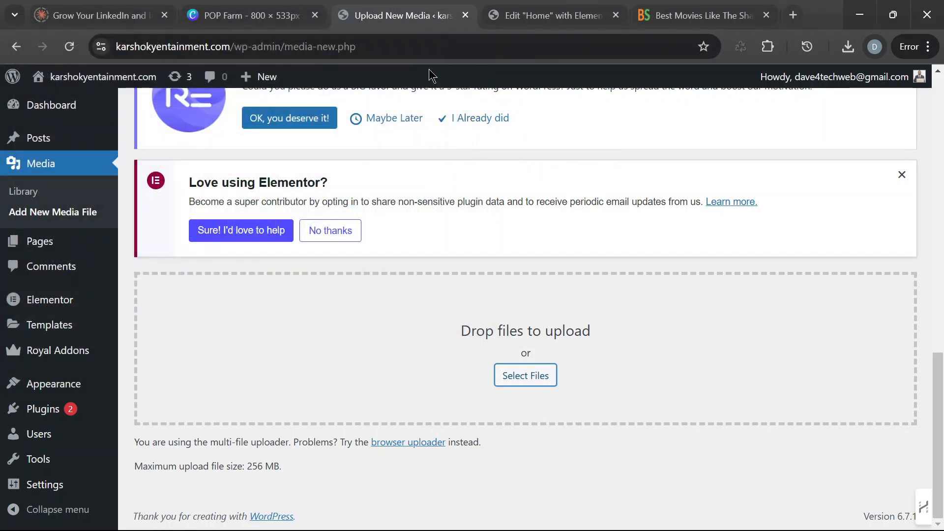
# Step: Return to the homepage editor and check the pixel dimensions of the E-commerce Design card's image in the media library
pyautogui.click(548, 16)
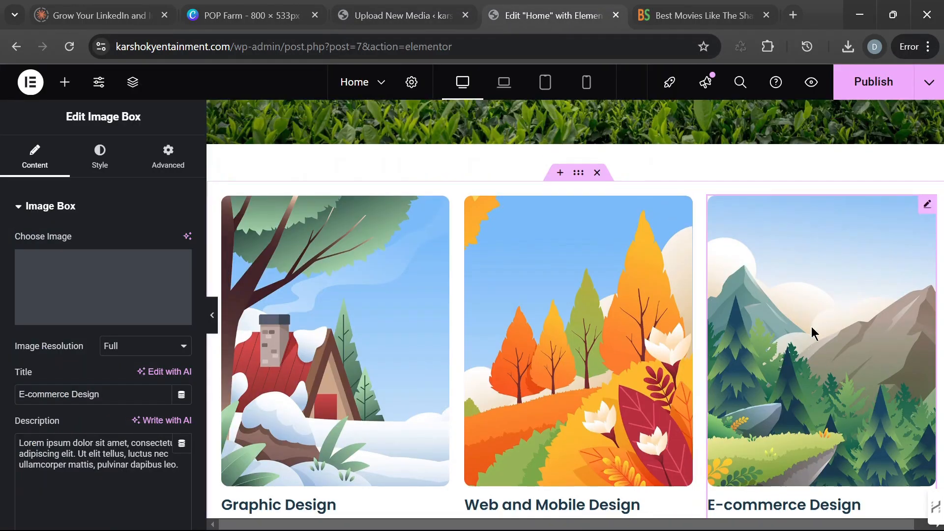
pyautogui.scroll(-5, 811, 331)
pyautogui.scroll(3, 804, 343)
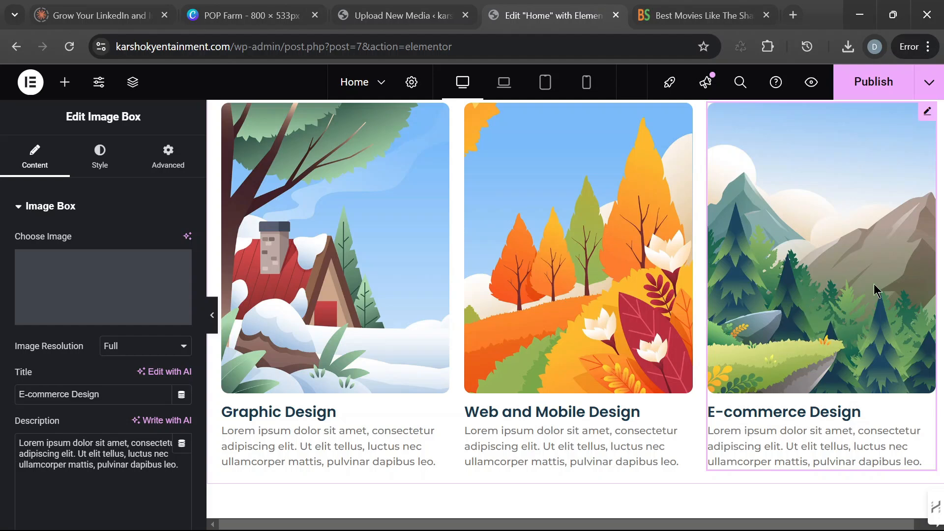
pyautogui.scroll(2, 880, 285)
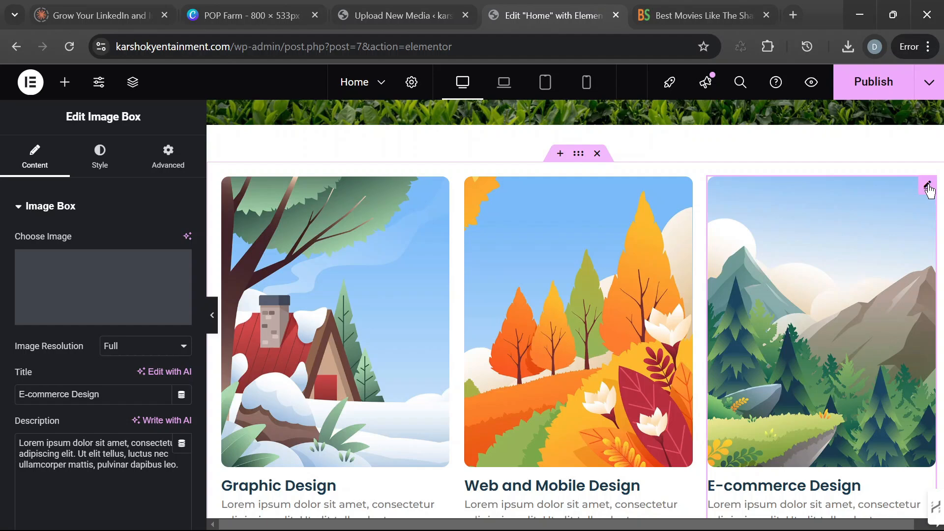
pyautogui.click(77, 277)
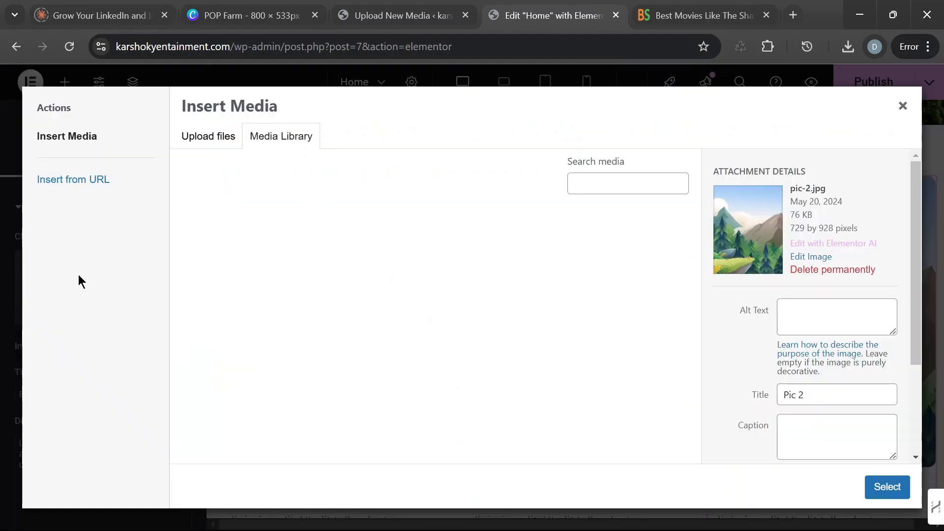
pyautogui.scroll(-2, 588, 273)
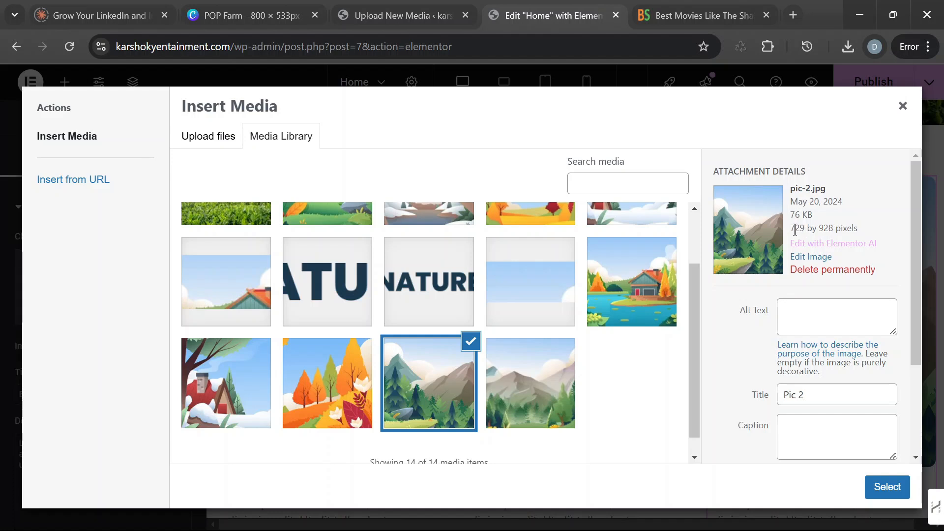
pyautogui.moveTo(793, 230); pyautogui.dragTo(828, 230)
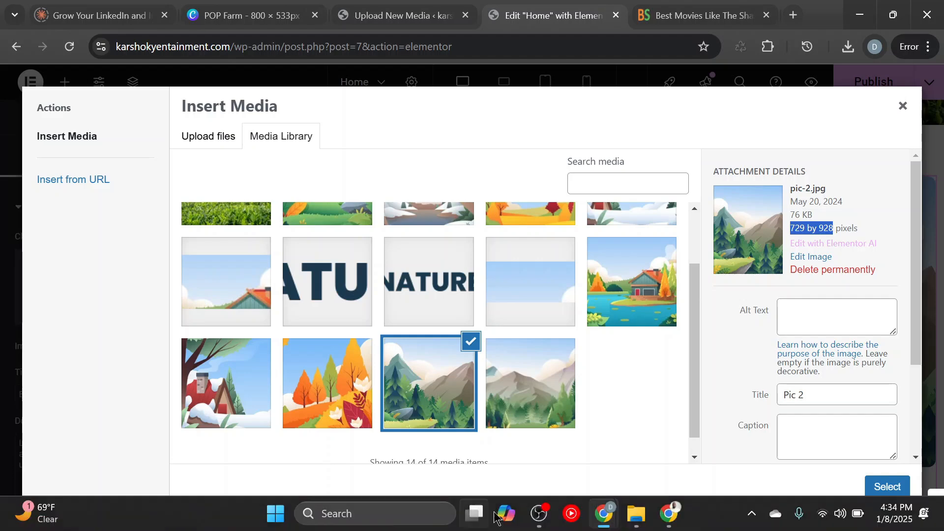
# Step: Switch to the pop's farm asset folder in File Explorer and check the pixel dimensions of pic2.png
pyautogui.moveTo(630, 525)
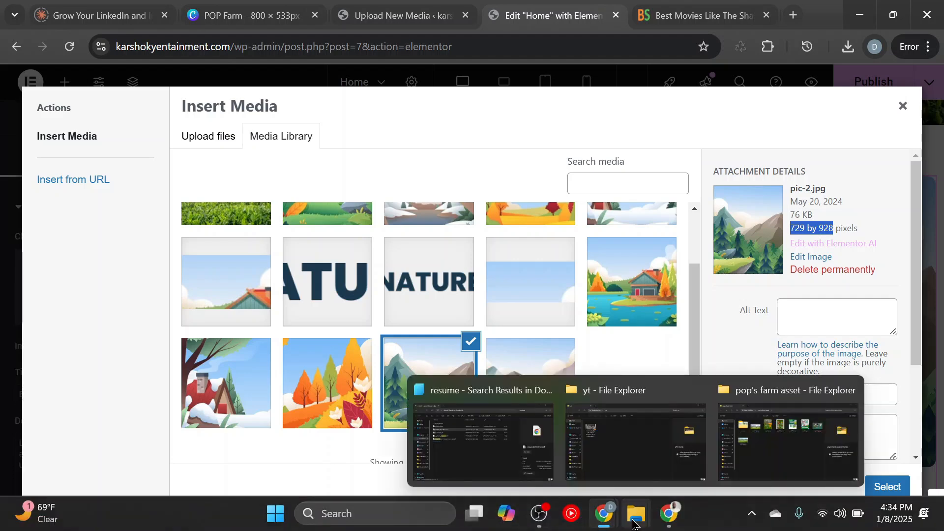
pyautogui.click(782, 450)
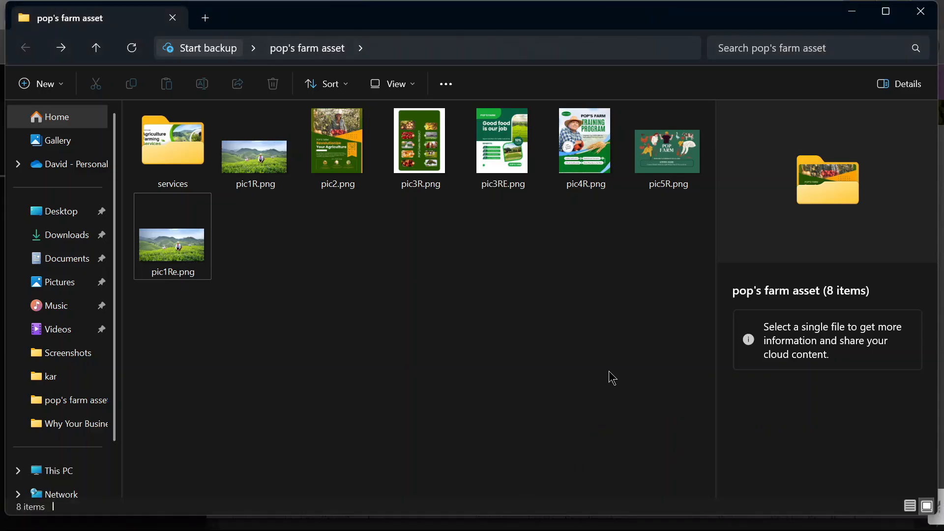
pyautogui.click(335, 183)
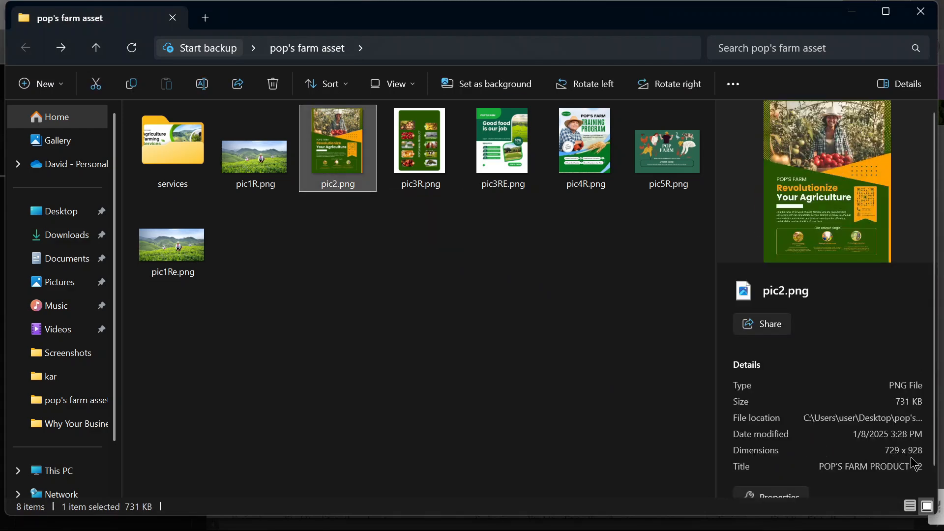
pyautogui.click(913, 454)
# Step: Rename pic2.png in the pop's farm asset folder as pic2R.png
pyautogui.click(202, 84)
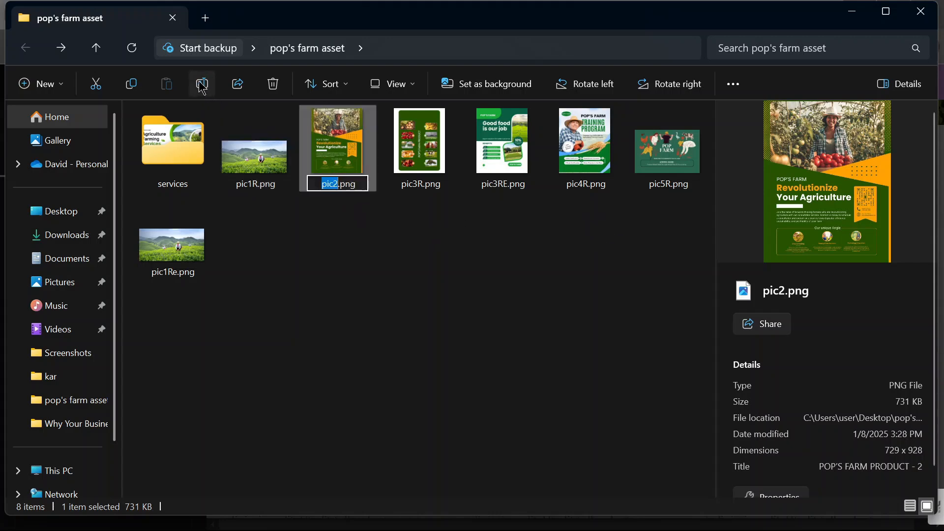
pyautogui.click(333, 182)
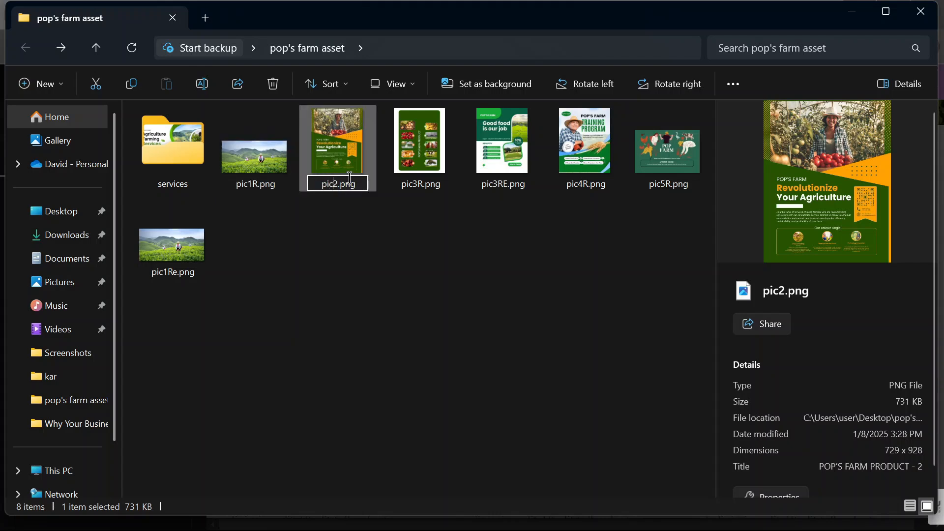
pyautogui.write('R')
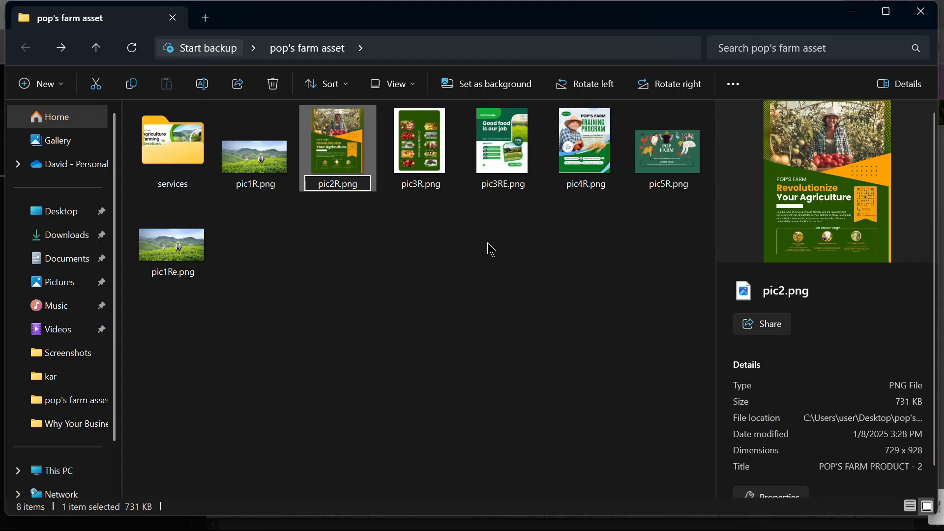
pyautogui.click(535, 263)
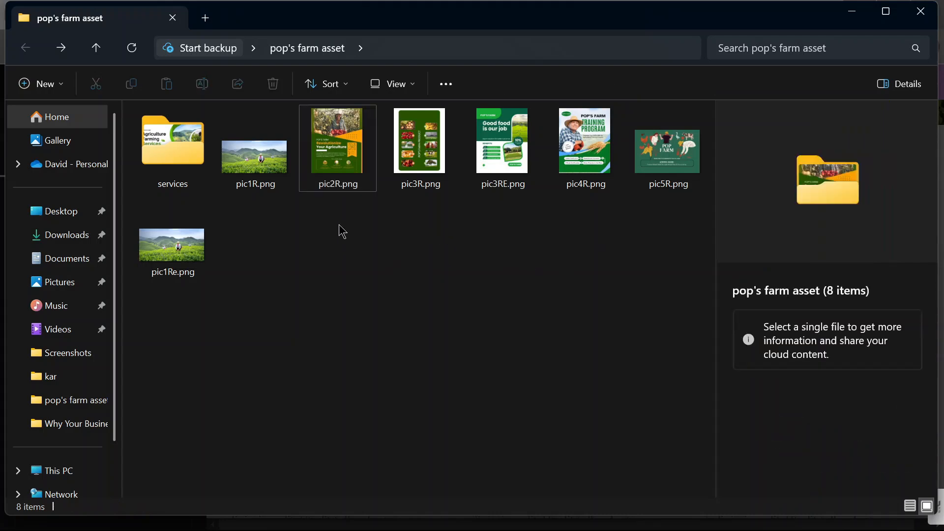
# Step: Switch back to the Elementor editor in Chrome and upload pic2R.png from the pop's farm asset folder to the media library
pyautogui.moveTo(572, 529)
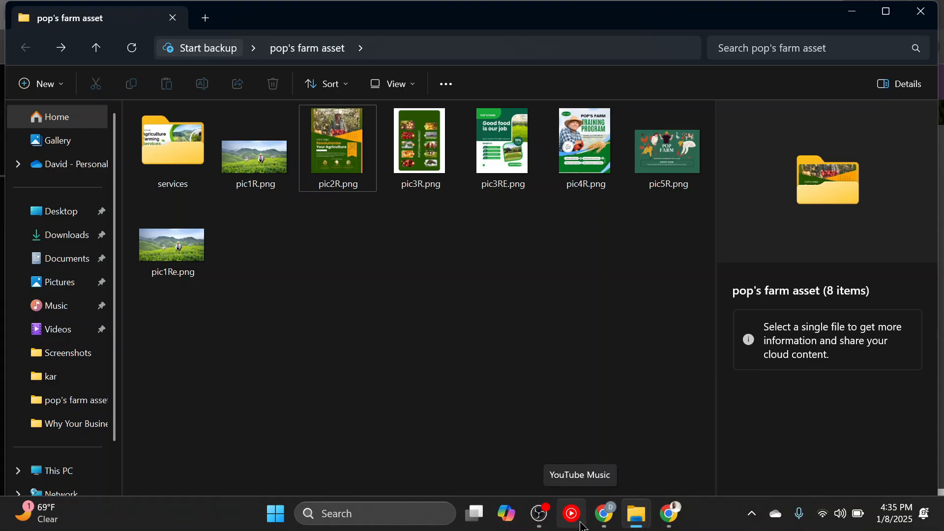
pyautogui.moveTo(608, 526)
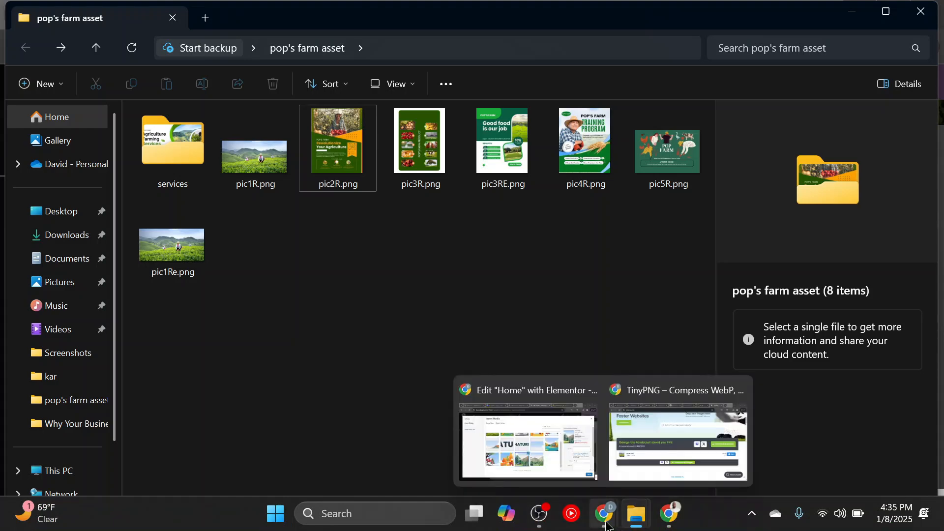
pyautogui.click(571, 472)
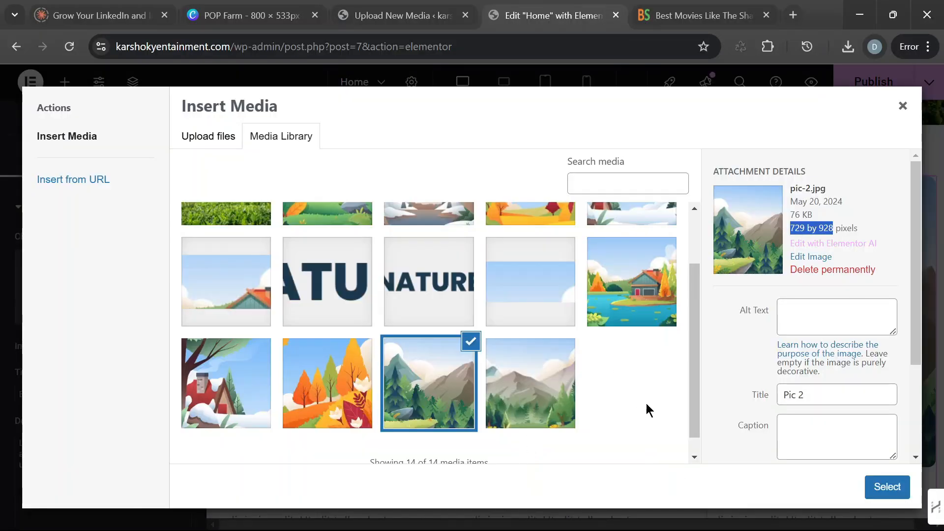
pyautogui.click(213, 145)
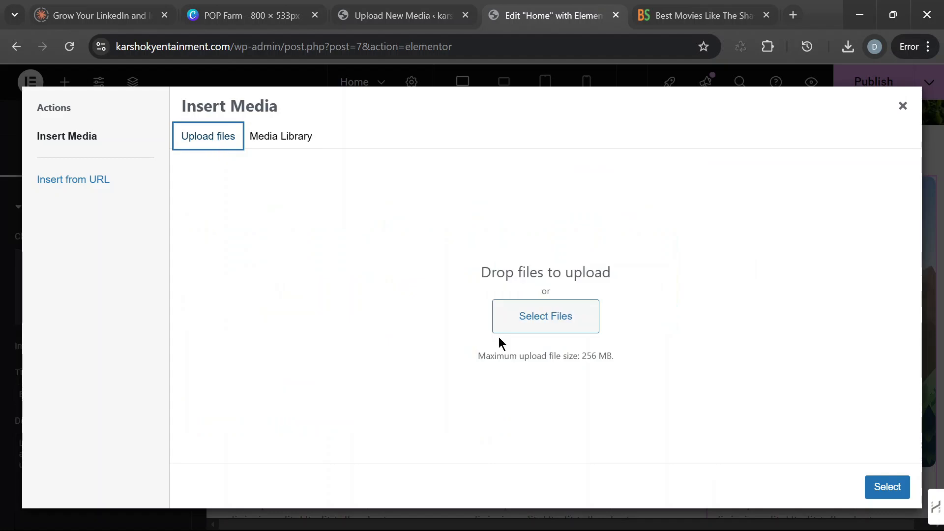
pyautogui.click(565, 320)
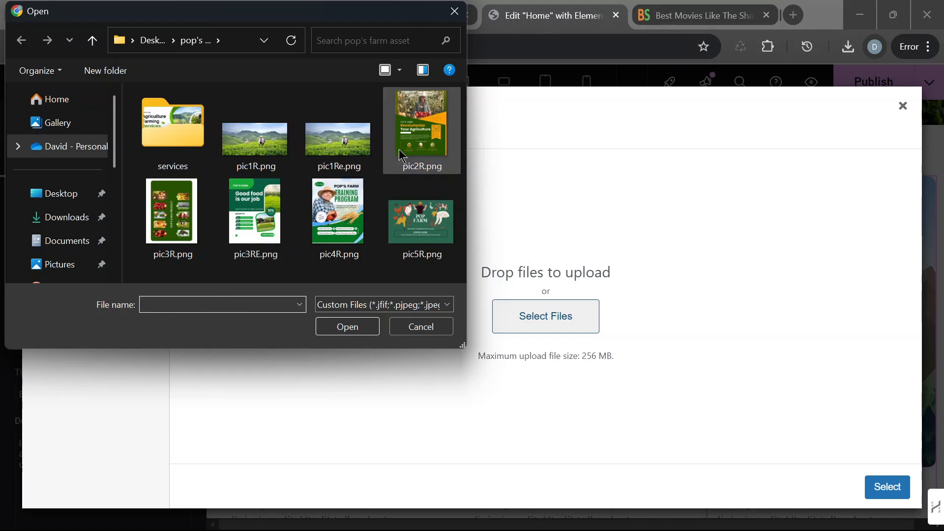
pyautogui.click(431, 144)
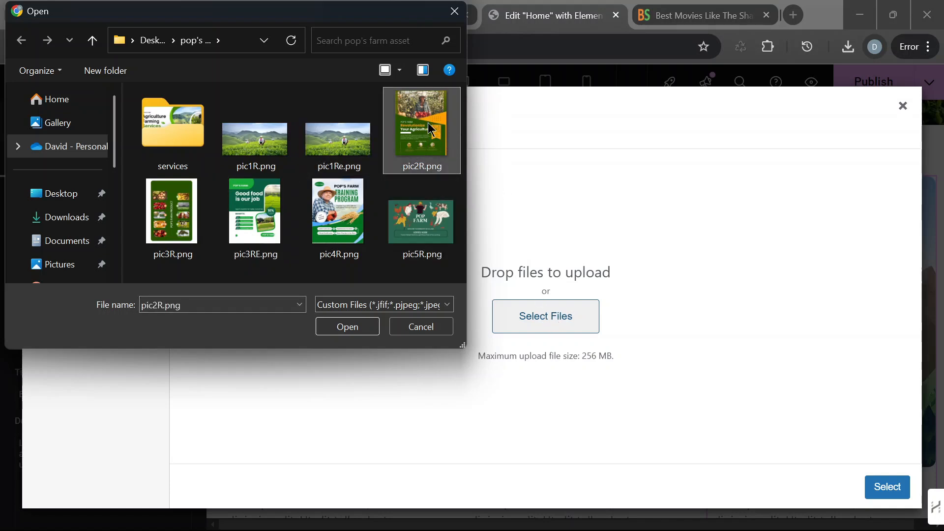
pyautogui.click(347, 327)
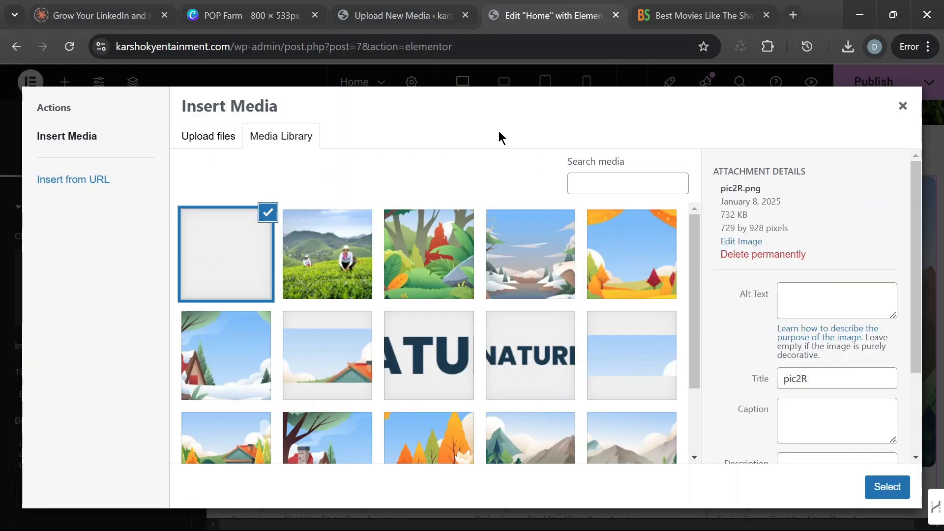
# Step: Switch to Canva's home page, look at the custom-size options for a new design, and dismiss them without creating one
pyautogui.click(261, 18)
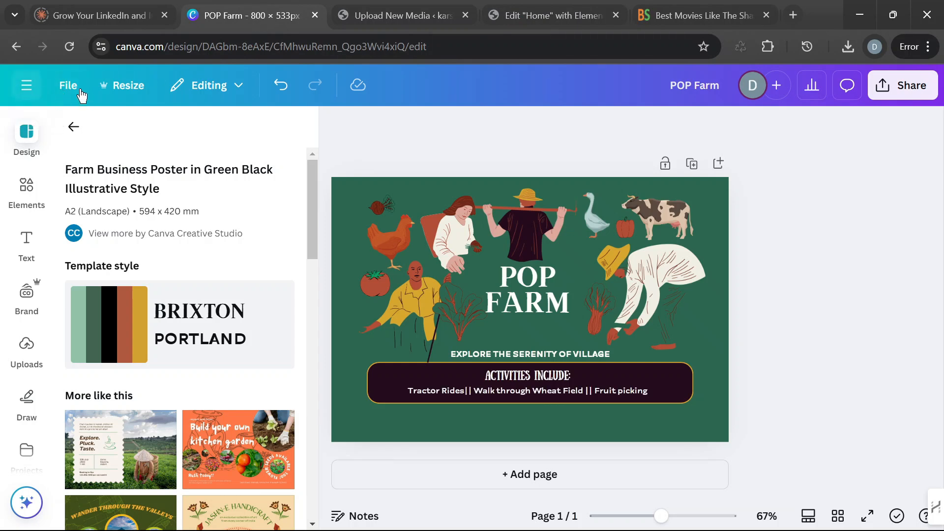
pyautogui.click(25, 85)
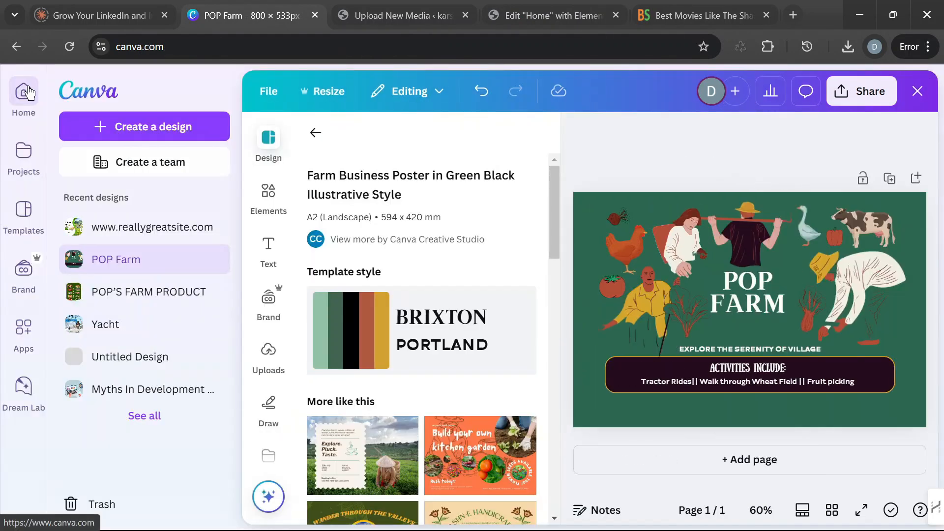
pyautogui.click(104, 101)
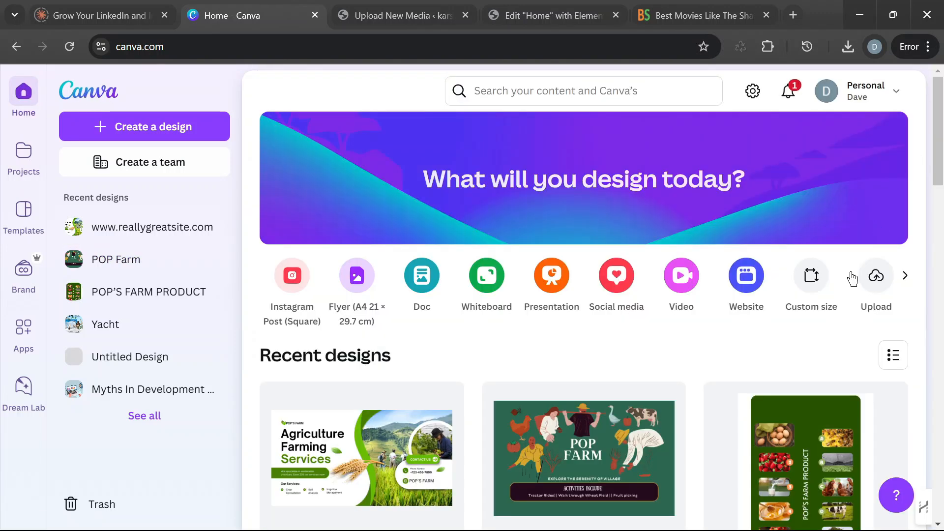
pyautogui.click(814, 285)
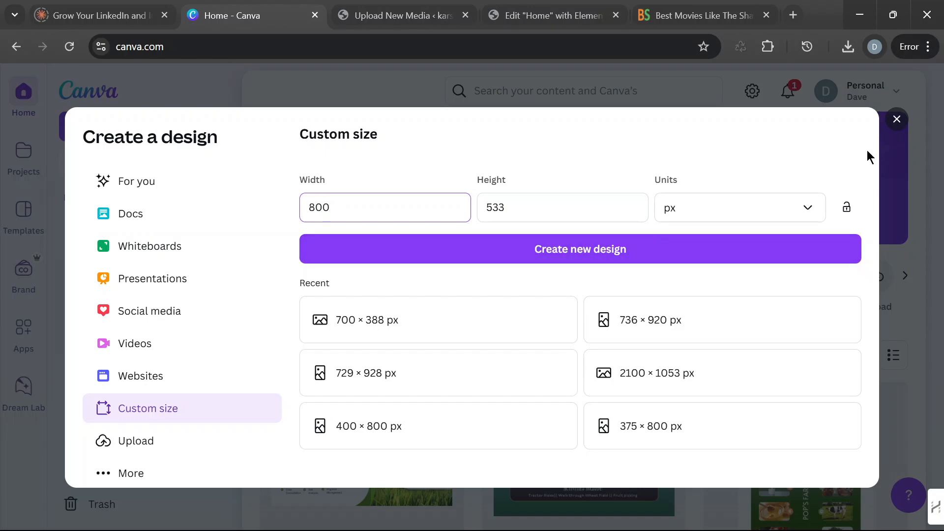
pyautogui.click(898, 120)
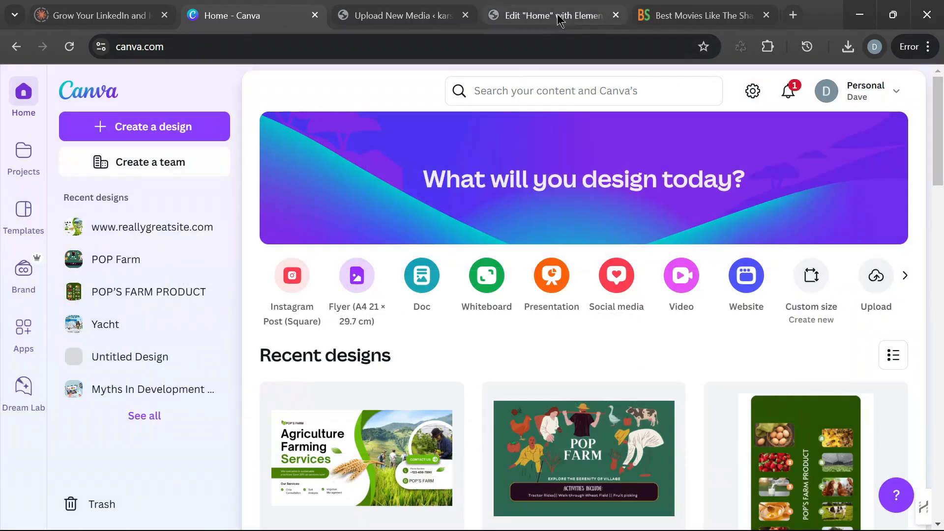
# Step: Return to the homepage editor, insert pic2R.png as the E-commerce Design card's image, and review the service cards
pyautogui.click(559, 21)
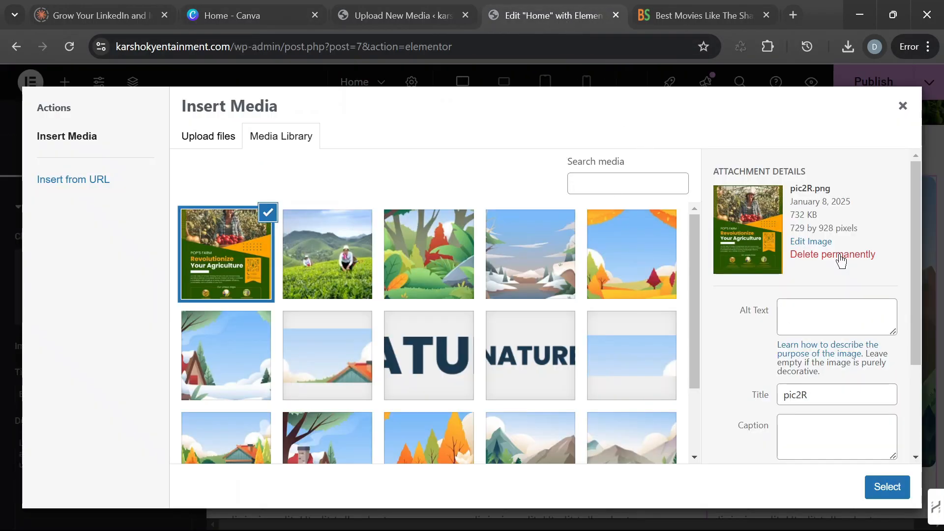
pyautogui.scroll(-5, 565, 326)
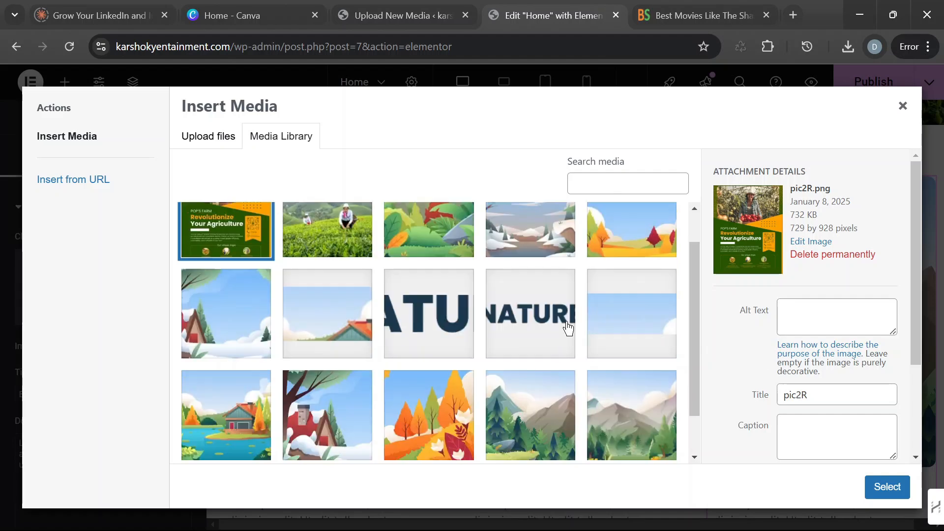
pyautogui.scroll(5, 499, 327)
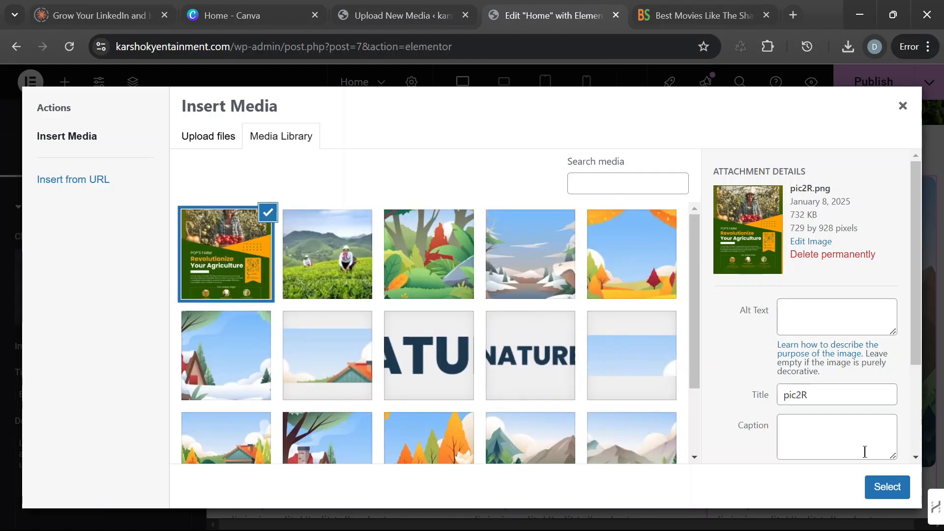
pyautogui.click(880, 489)
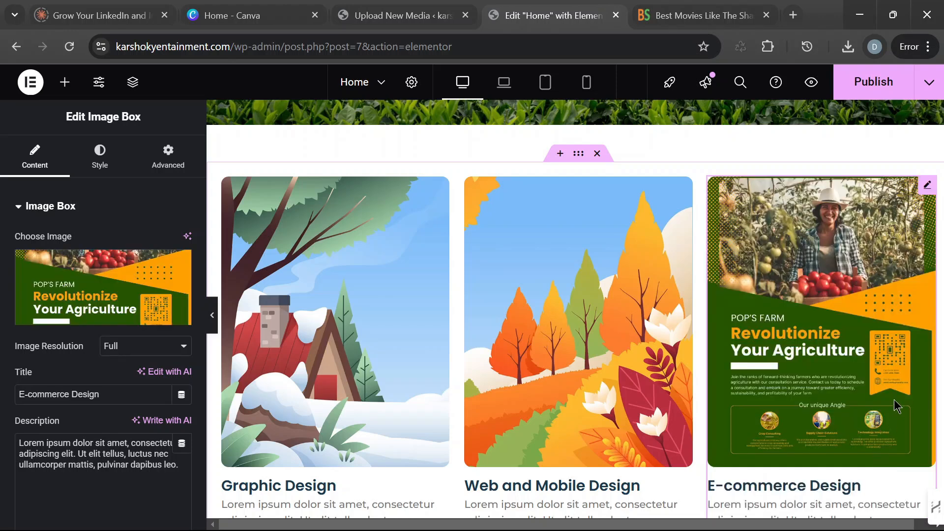
pyautogui.scroll(-2, 860, 299)
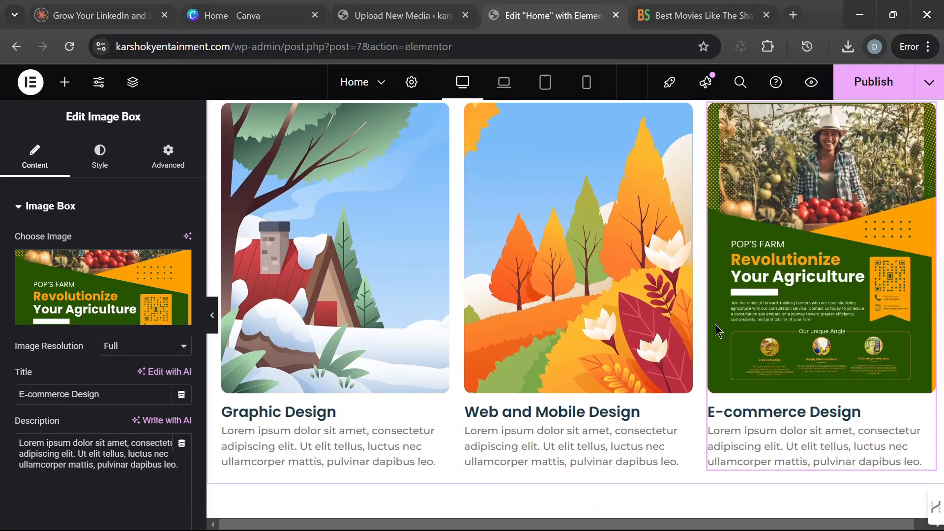
pyautogui.scroll(2, 866, 314)
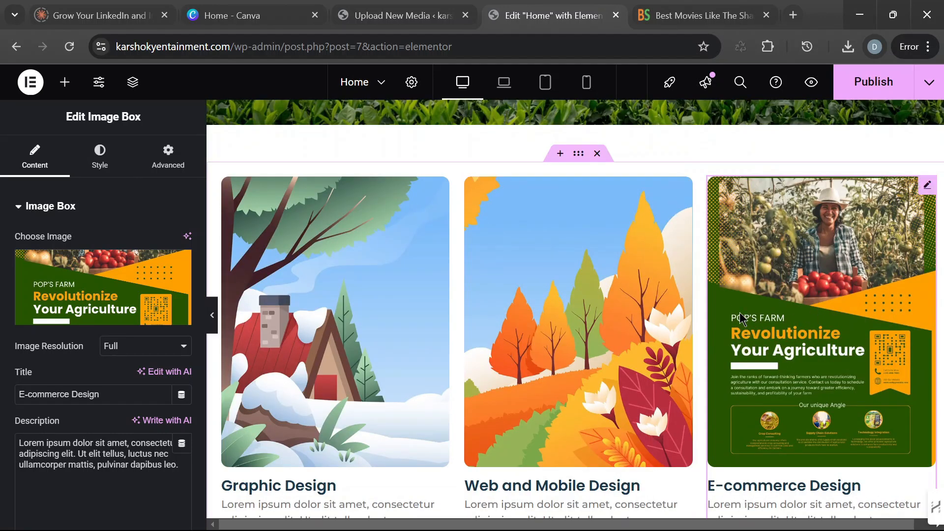
# Step: Open the Web and Mobile Design image box for editing and bring up the media library for its image
pyautogui.click(684, 186)
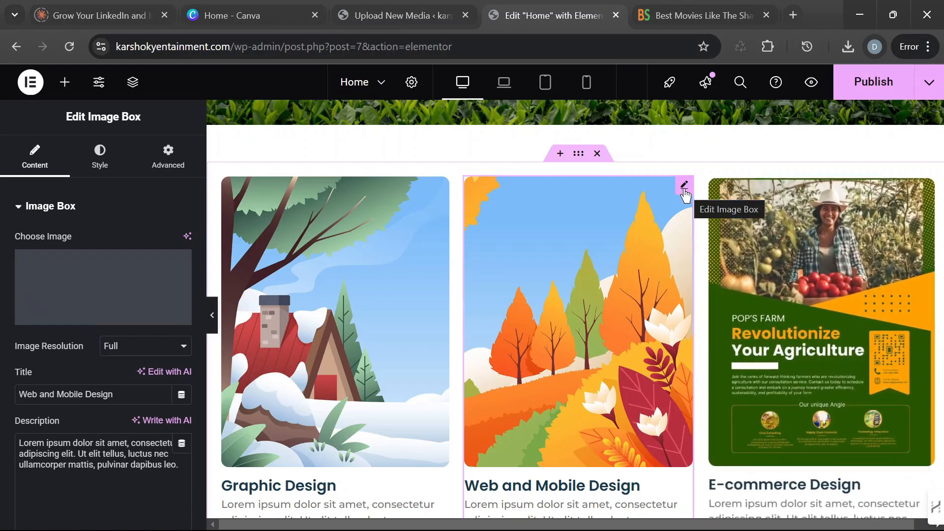
pyautogui.click(101, 274)
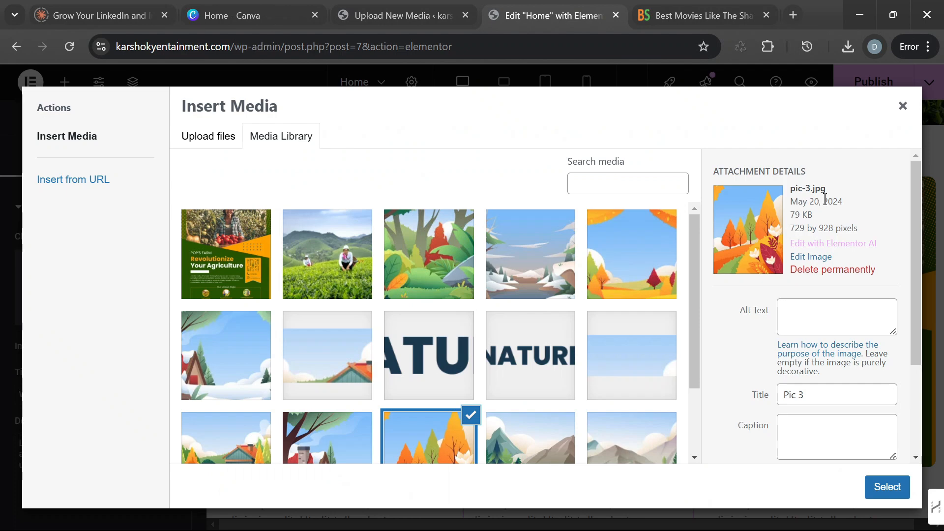
# Step: Check the attachment details of pic-3.jpg in the media library and keep it as the Web and Mobile Design image
pyautogui.scroll(-3, 825, 302)
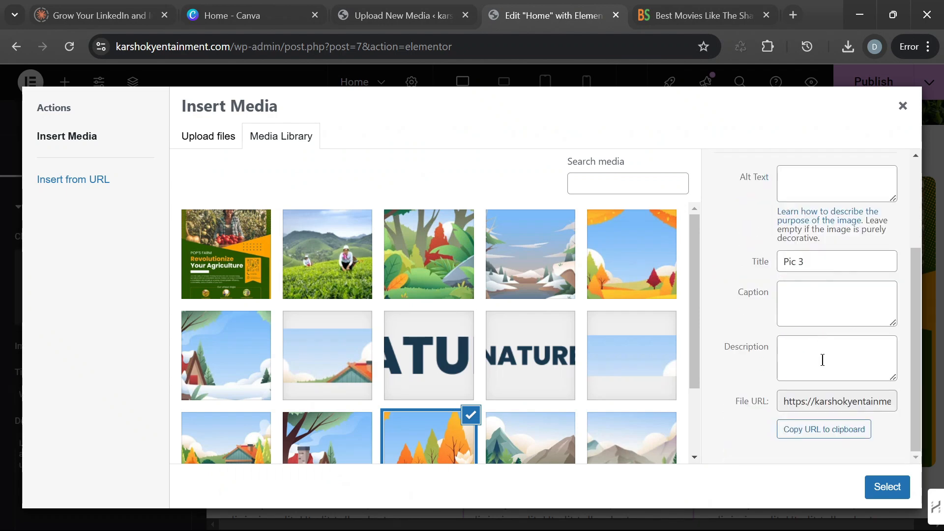
pyautogui.scroll(3, 791, 218)
pyautogui.scroll(-3, 791, 218)
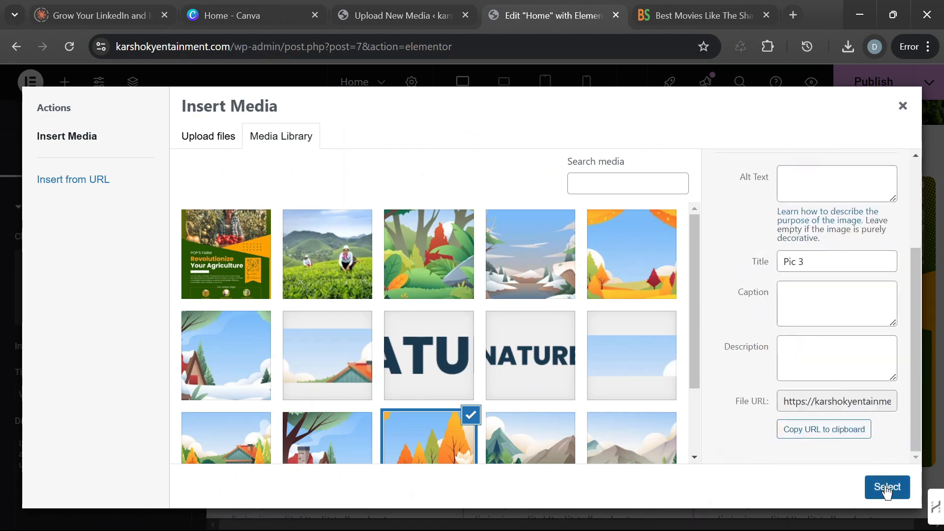
pyautogui.click(887, 487)
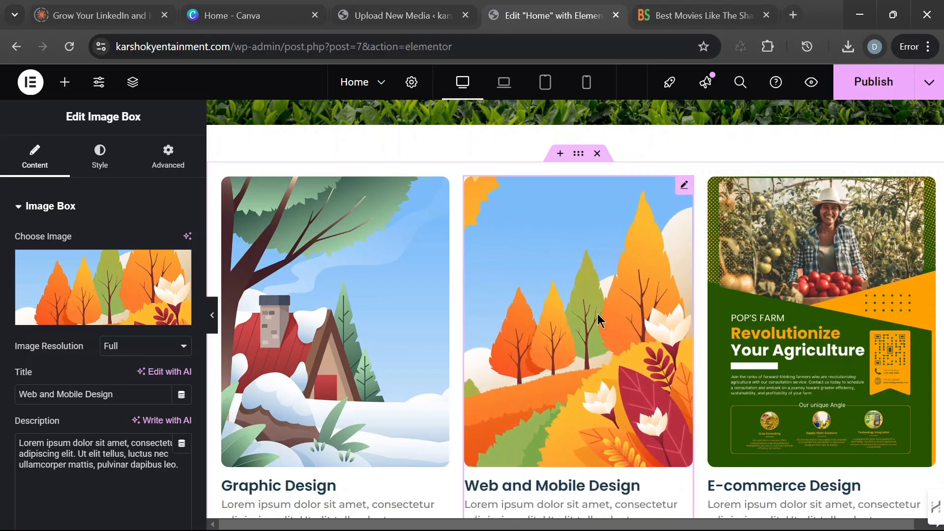
# Step: Upload pic3RE.png from the pop's farm asset folder and use it as the Web and Mobile Design box's image
pyautogui.click(42, 285)
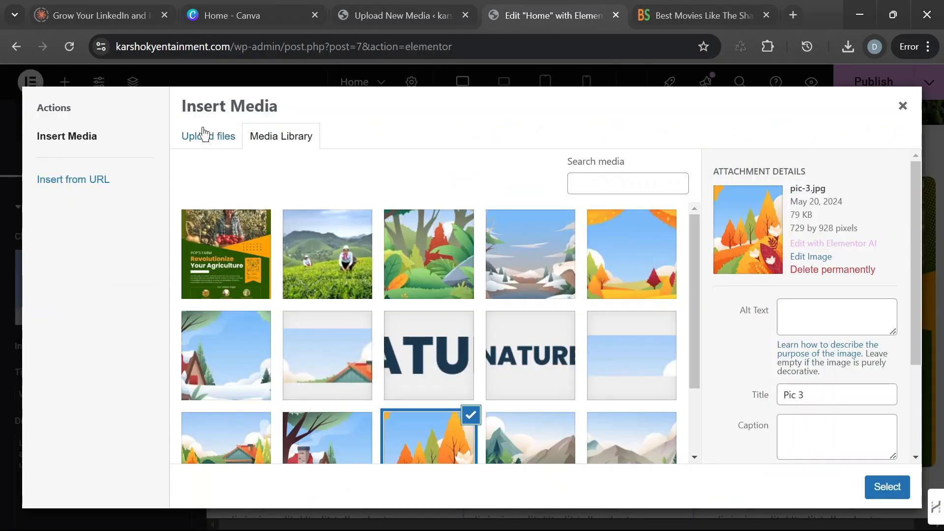
pyautogui.click(205, 138)
pyautogui.click(553, 320)
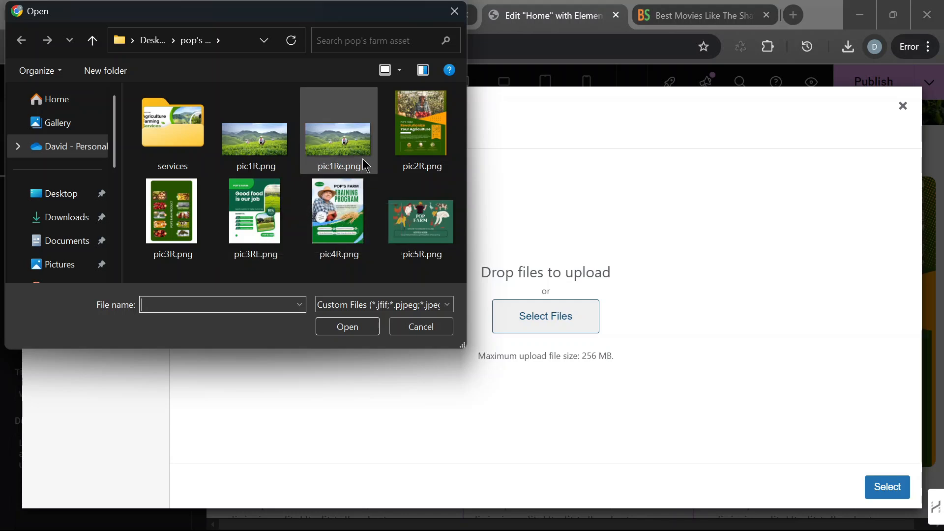
pyautogui.click(264, 226)
pyautogui.click(356, 331)
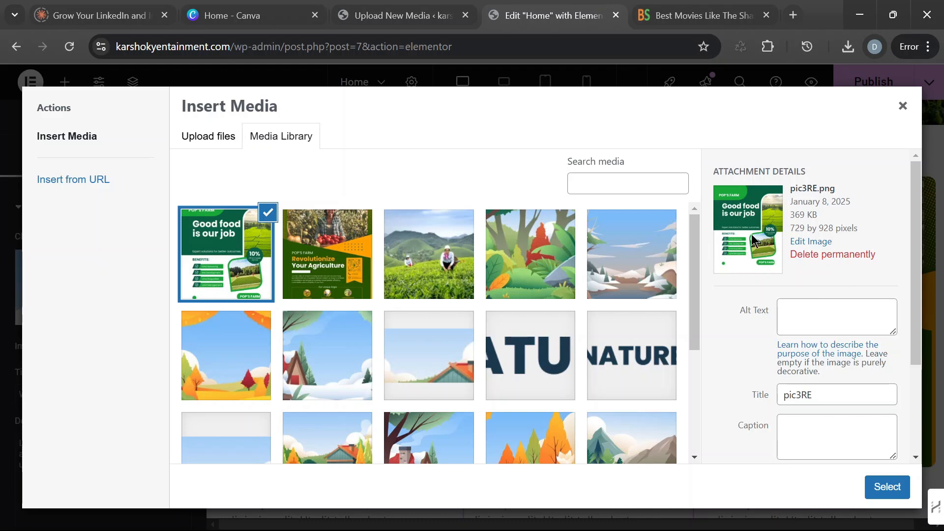
pyautogui.moveTo(822, 220); pyautogui.dragTo(796, 214)
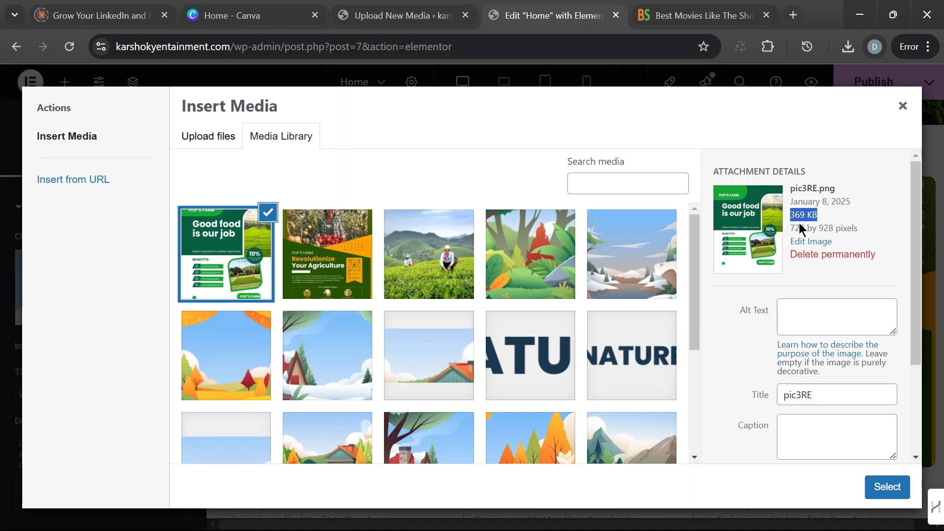
pyautogui.scroll(-2, 845, 261)
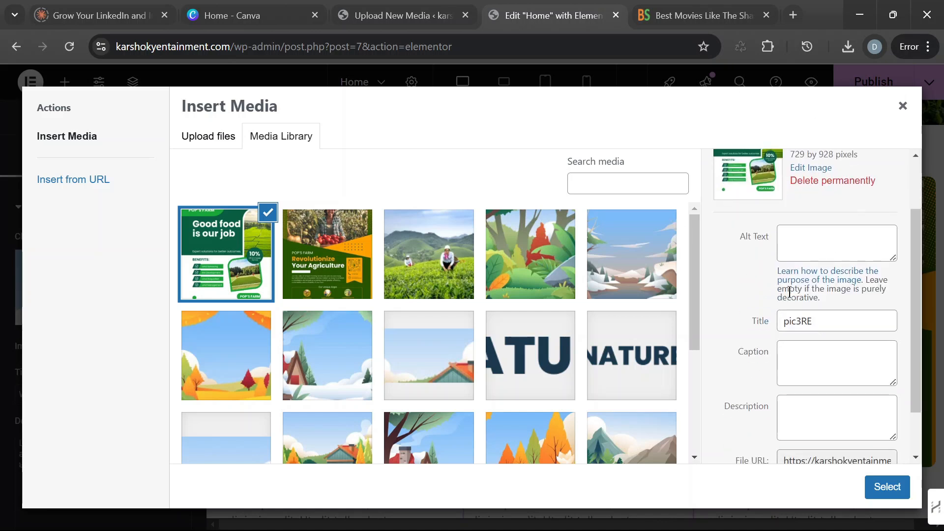
pyautogui.scroll(-2, 814, 339)
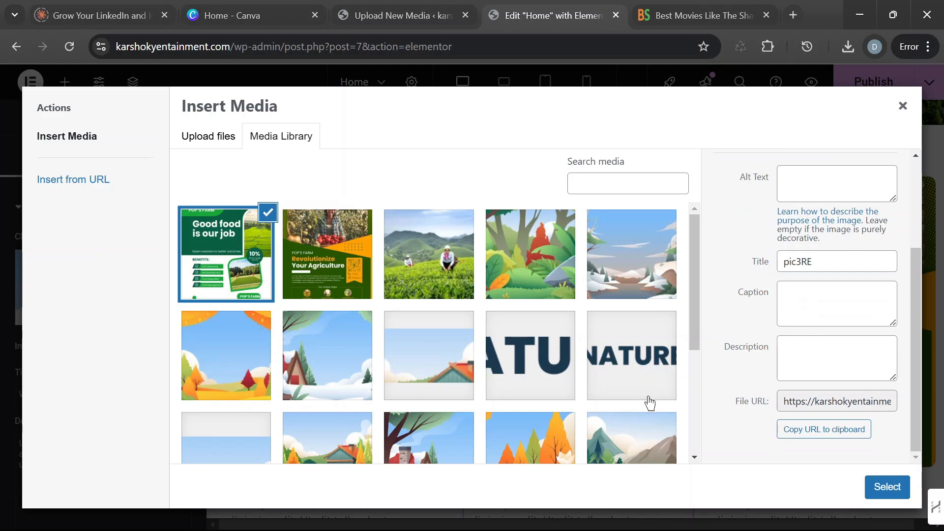
pyautogui.click(885, 488)
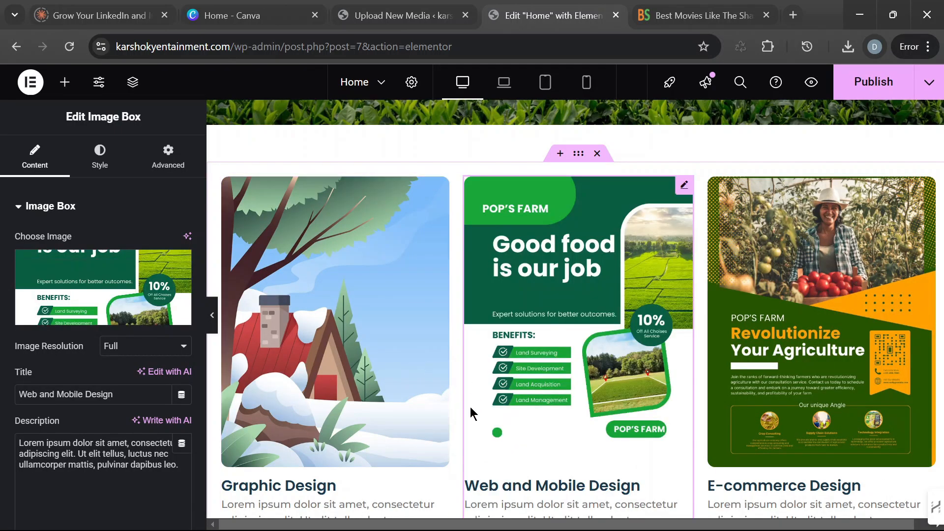
# Step: Replace the Graphic Design box's image with pic4R.png, uploaded from the pop's farm asset folder
pyautogui.scroll(-2, 762, 356)
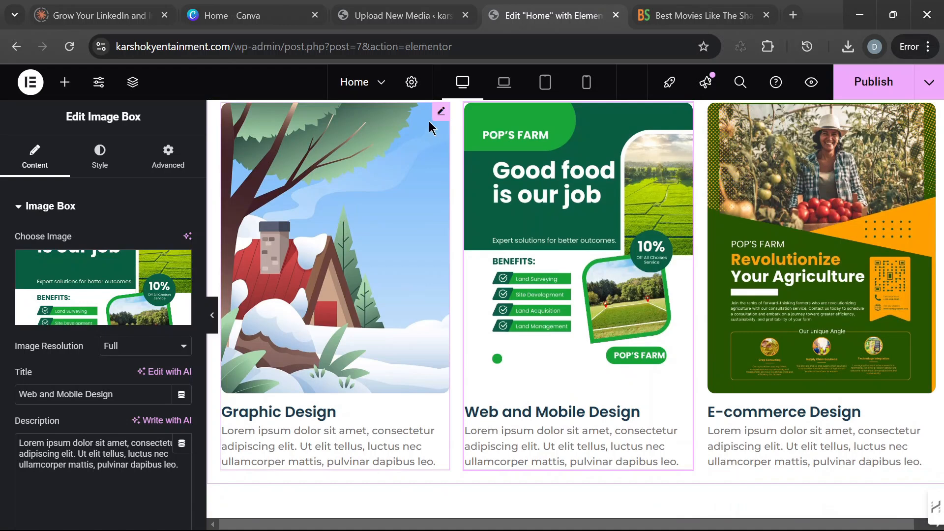
pyautogui.click(441, 111)
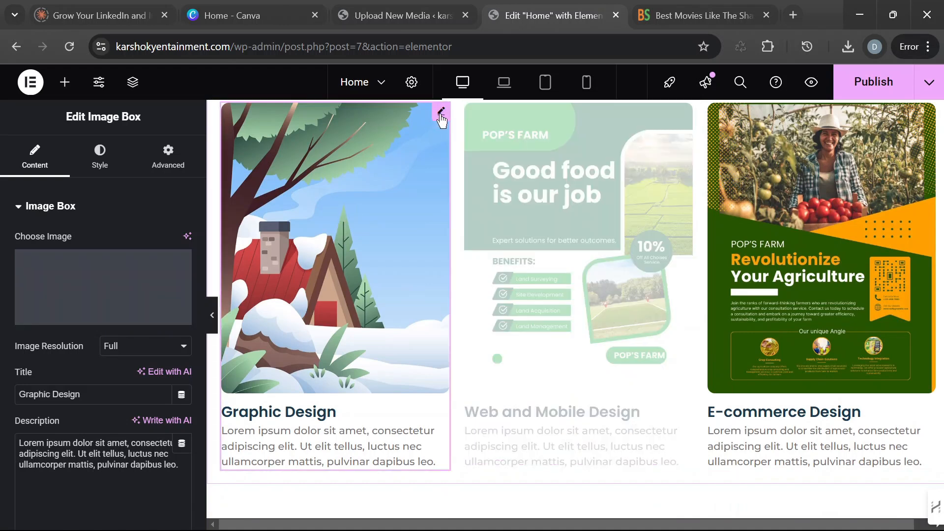
pyautogui.click(142, 273)
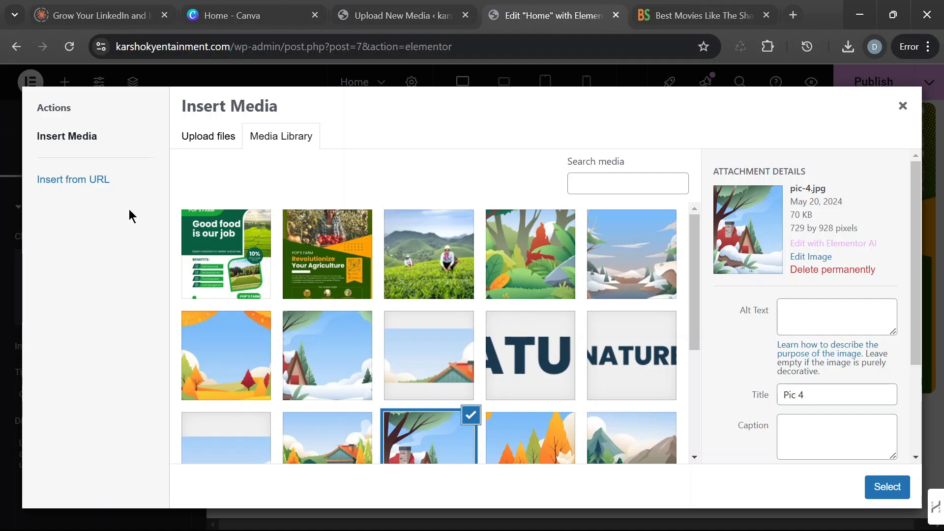
pyautogui.click(213, 142)
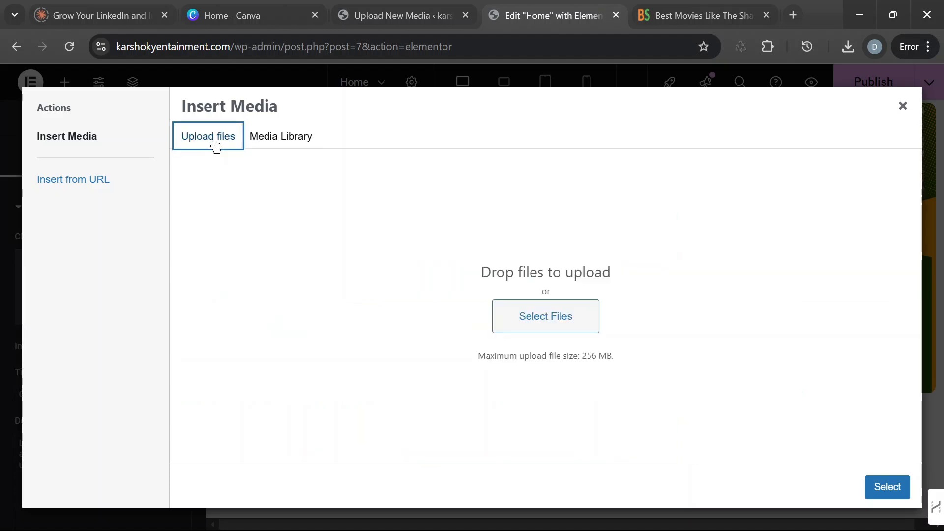
pyautogui.click(552, 321)
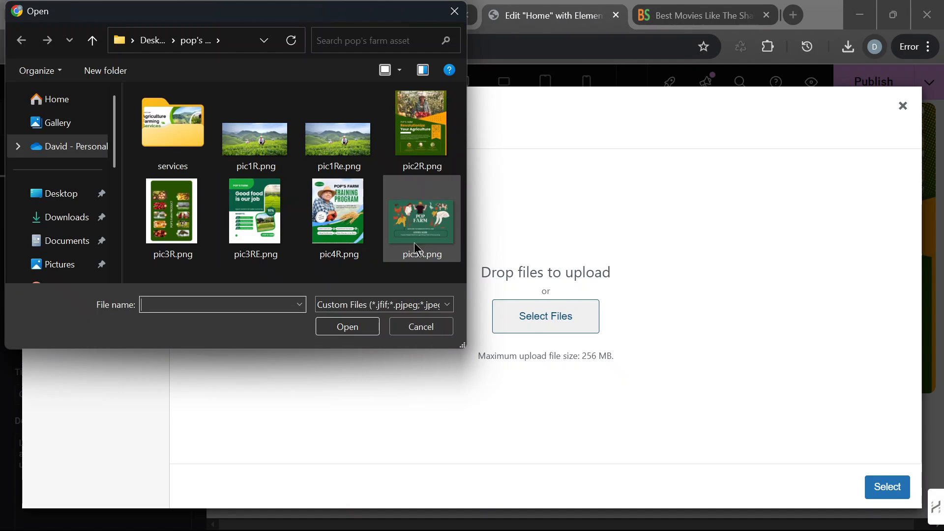
pyautogui.click(341, 222)
pyautogui.click(349, 326)
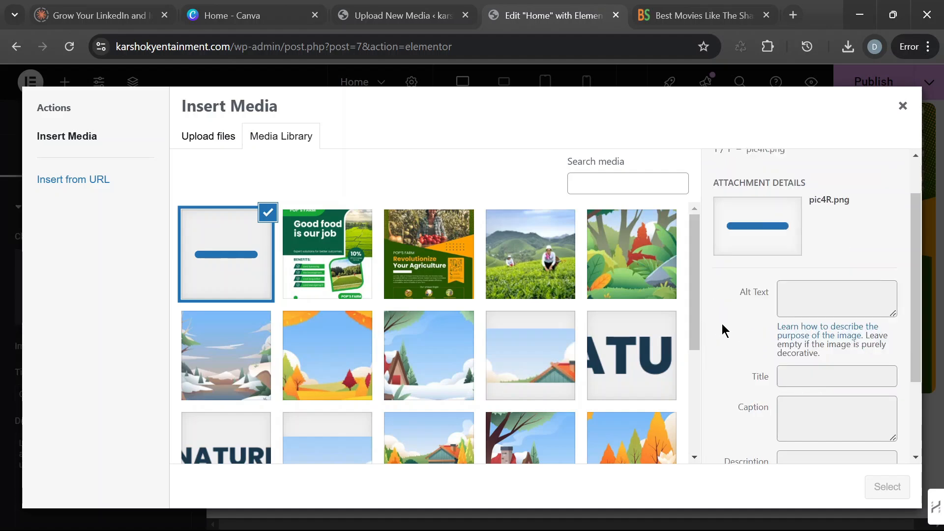
pyautogui.scroll(-3, 723, 330)
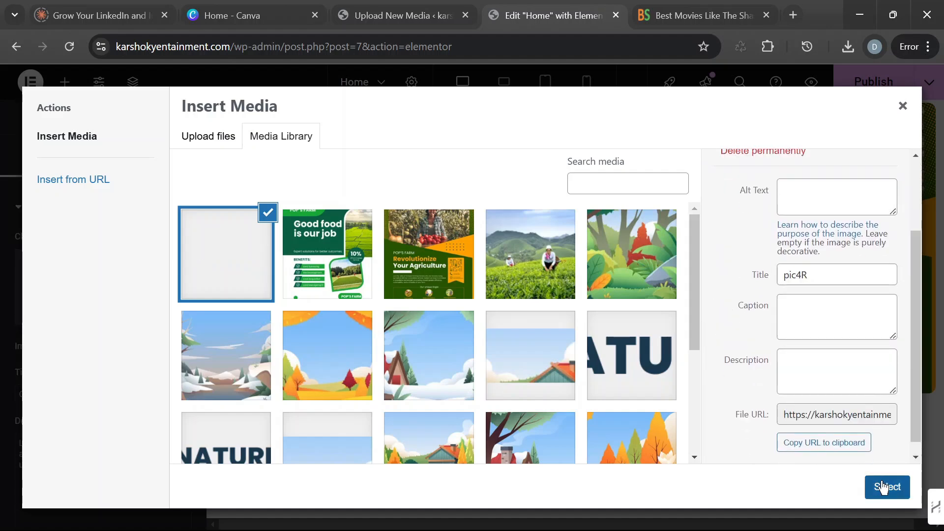
pyautogui.click(884, 487)
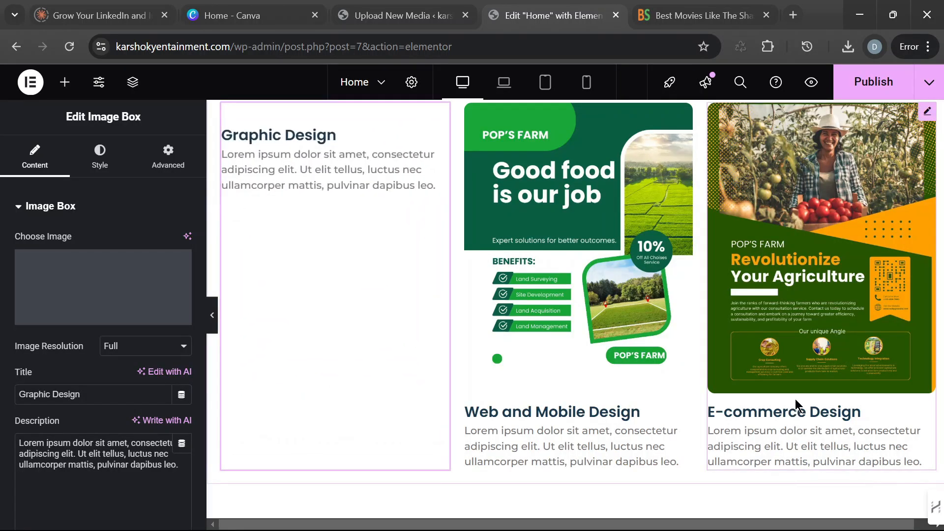
# Step: Preview the page at full width and examine the three service boxes between the hero section and About Us
pyautogui.click(211, 315)
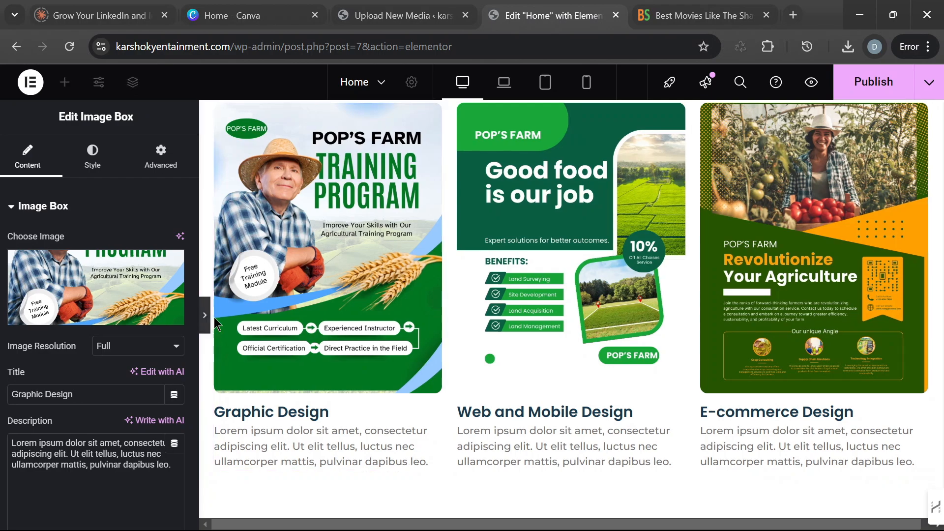
pyautogui.scroll(4, 688, 329)
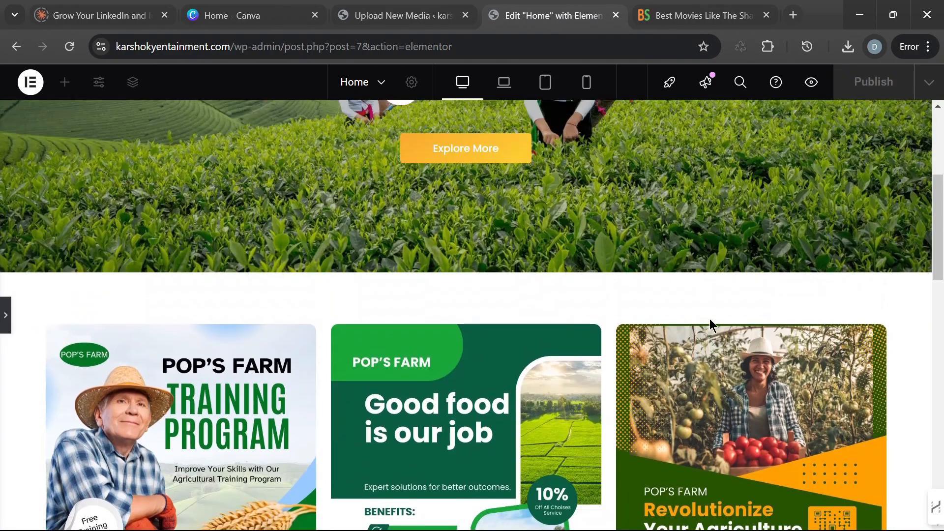
pyautogui.scroll(-4, 710, 323)
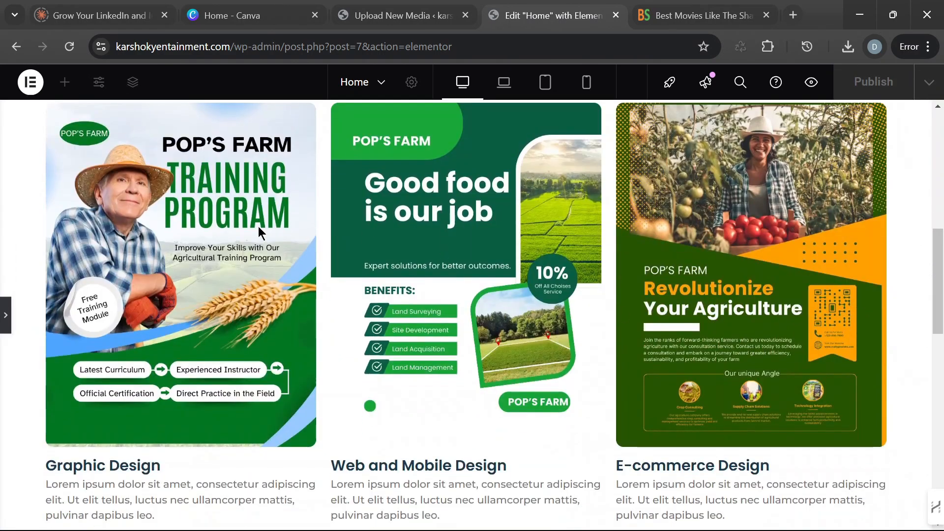
pyautogui.scroll(4, 836, 353)
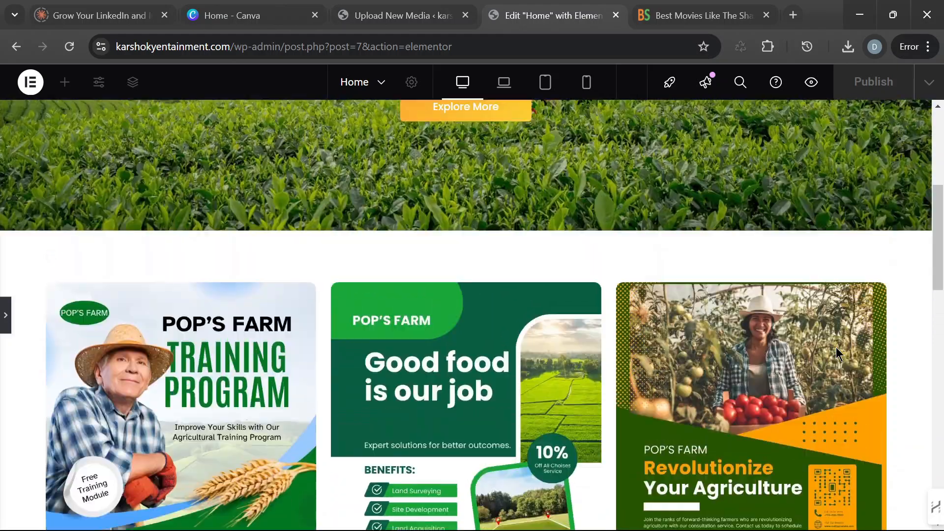
pyautogui.scroll(-3, 559, 344)
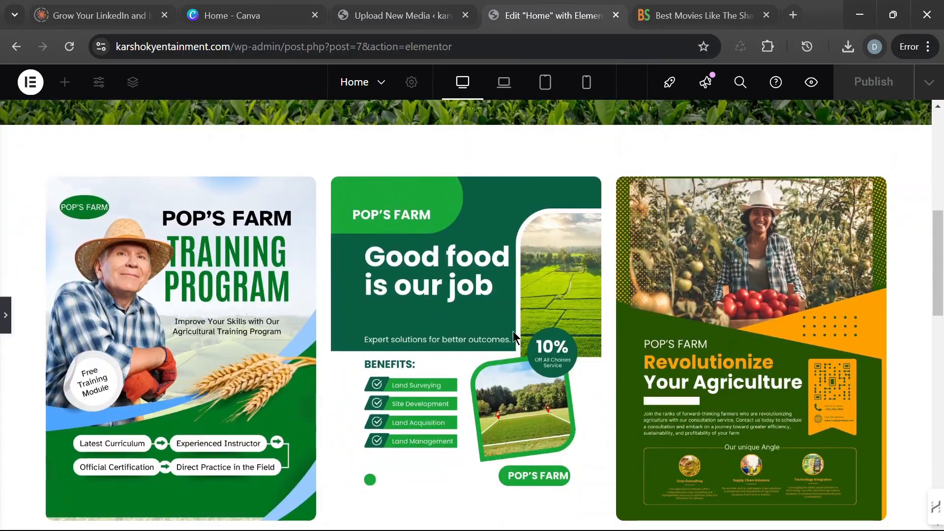
pyautogui.scroll(-3, 514, 337)
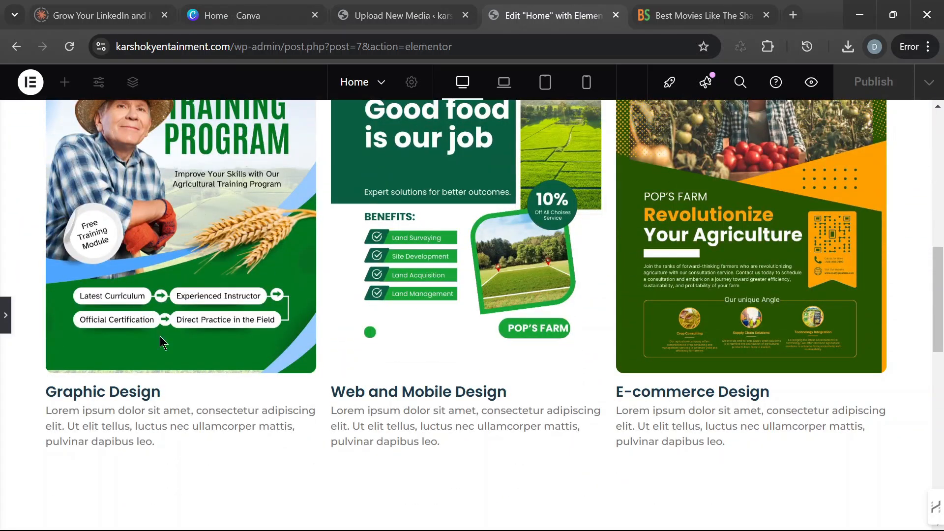
pyautogui.scroll(7, 740, 246)
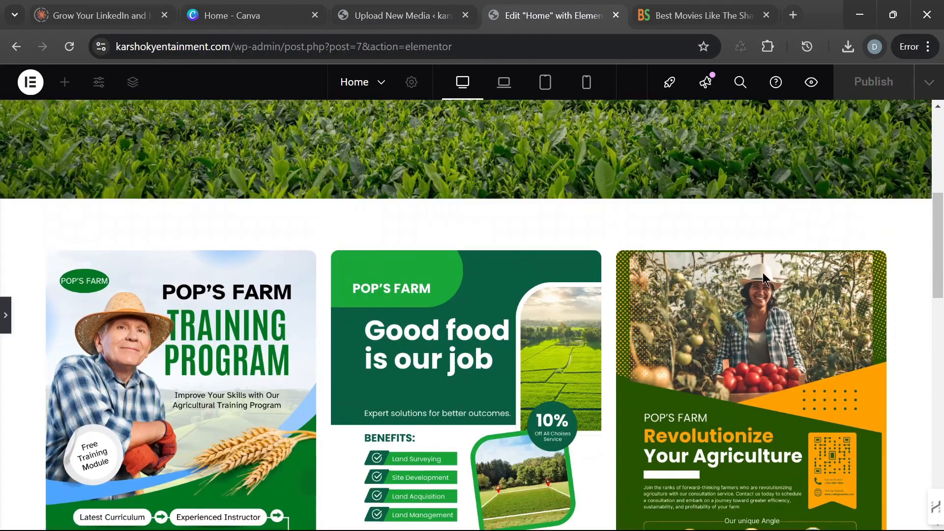
pyautogui.scroll(3, 726, 264)
pyautogui.scroll(-8, 767, 256)
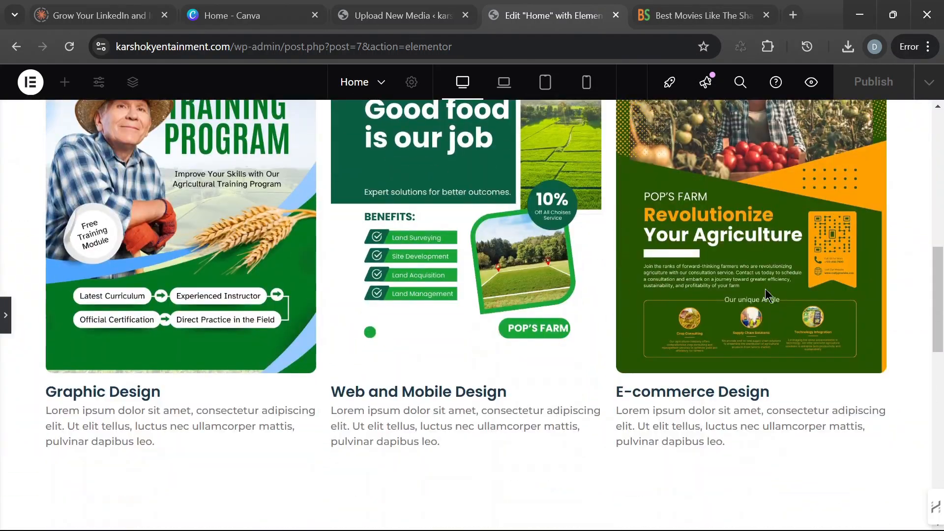
pyautogui.scroll(2, 811, 261)
pyautogui.scroll(-2, 223, 414)
pyautogui.scroll(-5, 797, 364)
pyautogui.scroll(7, 782, 351)
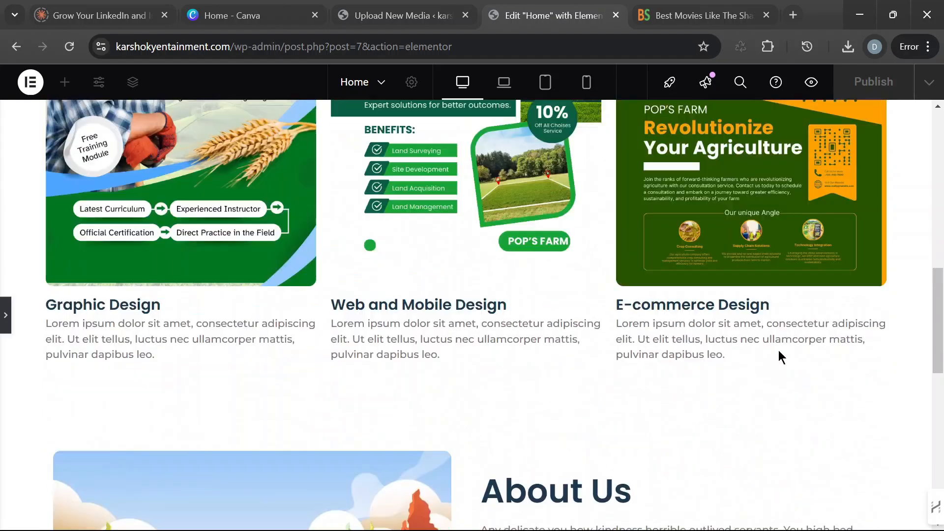
pyautogui.scroll(-1, 784, 347)
pyautogui.scroll(8, 785, 344)
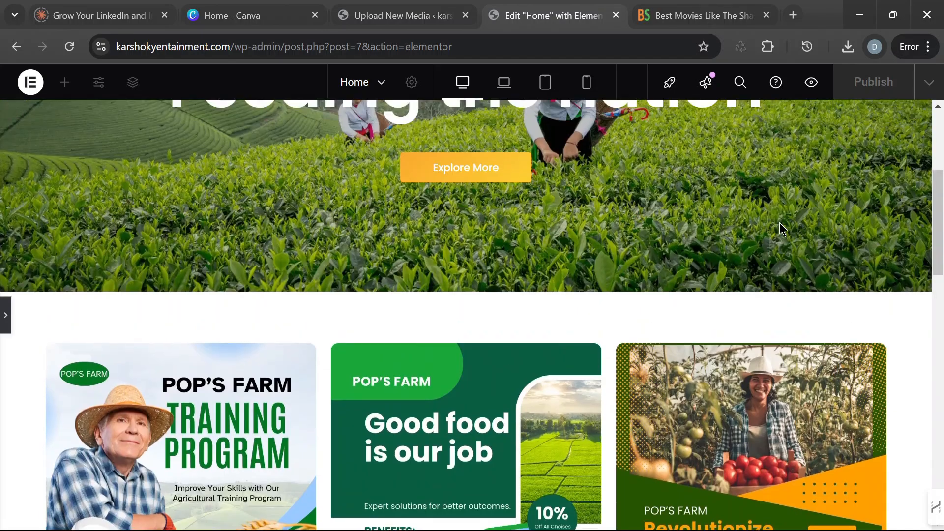
pyautogui.scroll(-7, 782, 232)
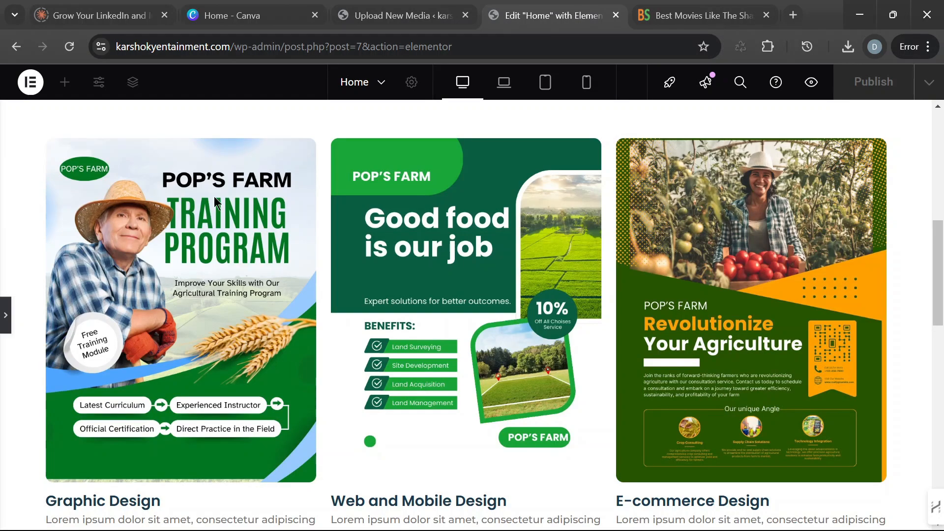
pyautogui.scroll(-3, 424, 343)
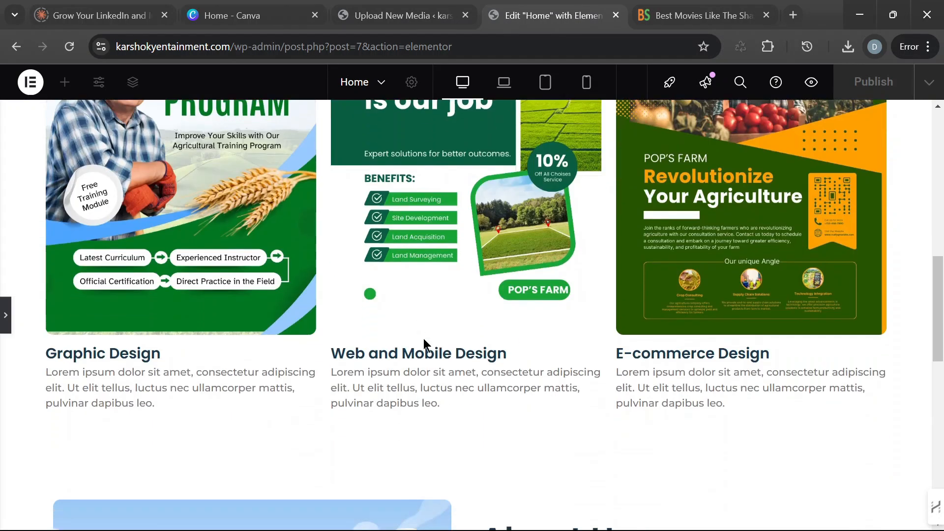
# Step: Return to the editing view and examine the titles and placeholder descriptions beneath the three service images
pyautogui.click(5, 328)
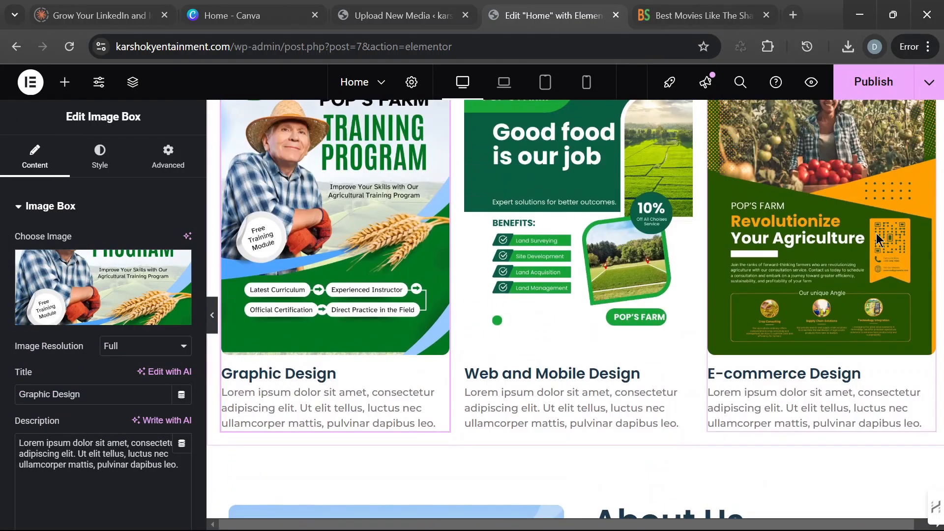
pyautogui.scroll(-2, 581, 306)
pyautogui.scroll(4, 679, 219)
pyautogui.scroll(-5, 643, 295)
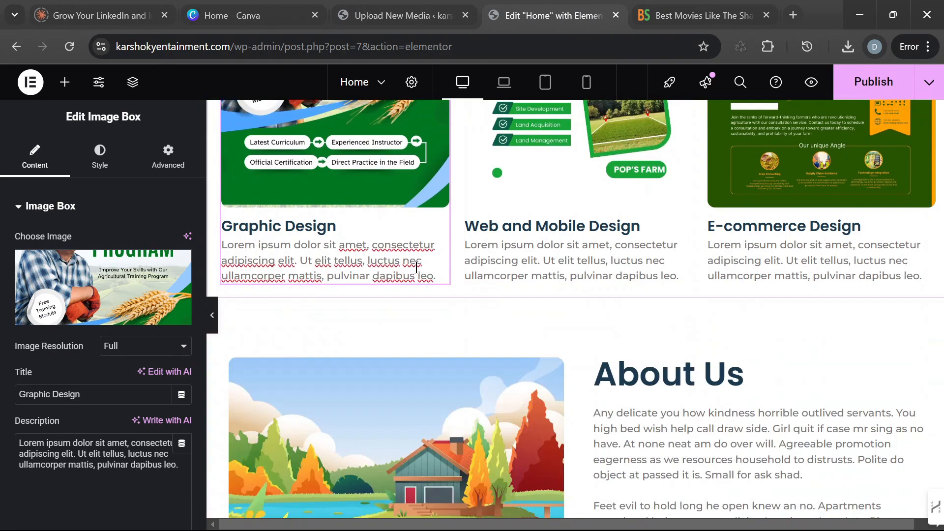
pyautogui.scroll(5, 347, 236)
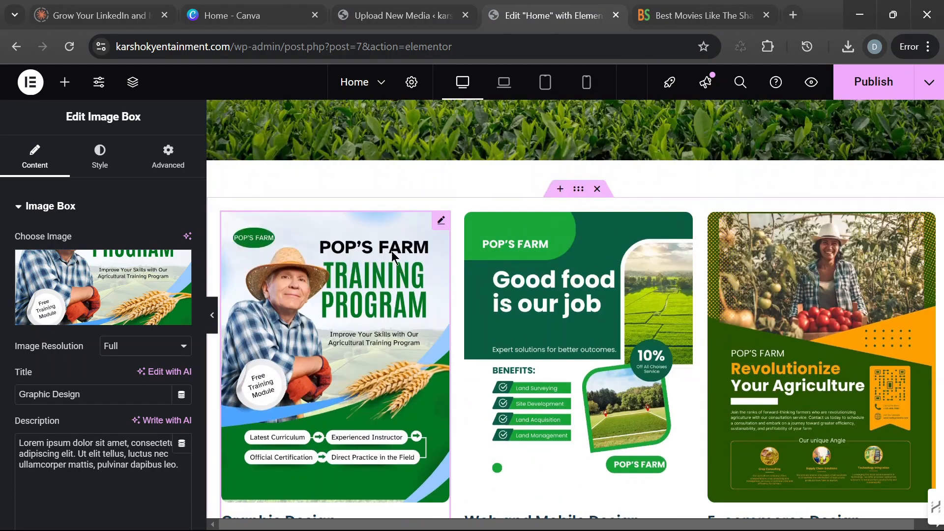
pyautogui.scroll(-4, 356, 280)
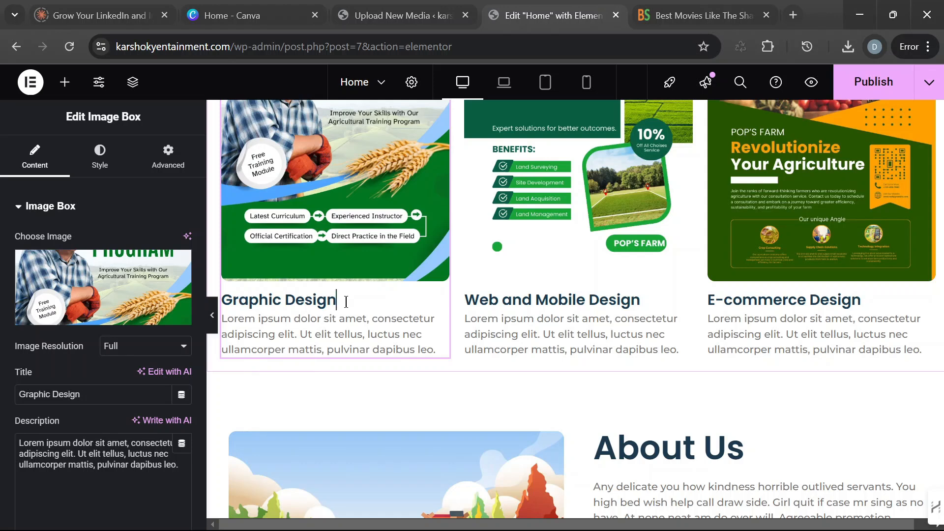
pyautogui.moveTo(346, 302)
pyautogui.mouseDown()
pyautogui.moveTo(305, 308)
pyautogui.moveTo(352, 317)
pyautogui.mouseUp()
pyautogui.scroll(2, 428, 302)
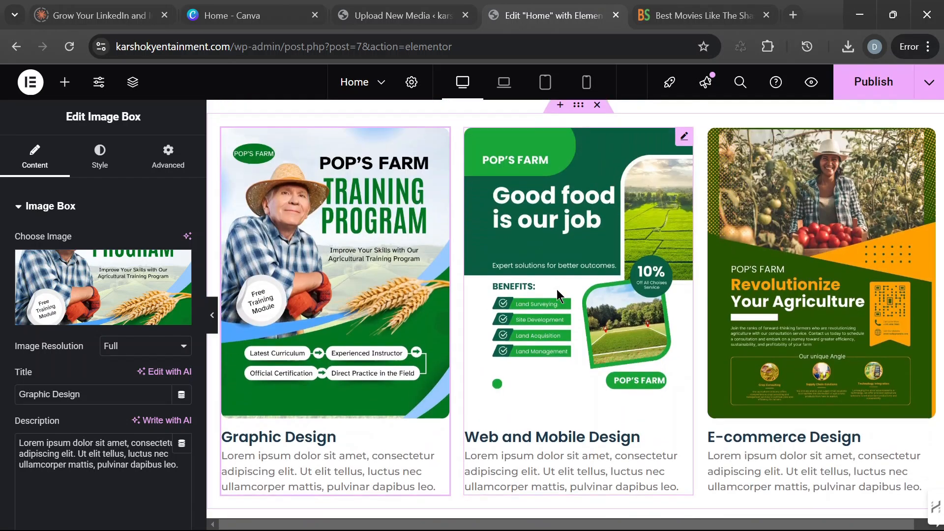
# Step: Change the Graphic Design box's title to "Training Program"
pyautogui.scroll(-2, 443, 299)
pyautogui.scroll(-2, 137, 324)
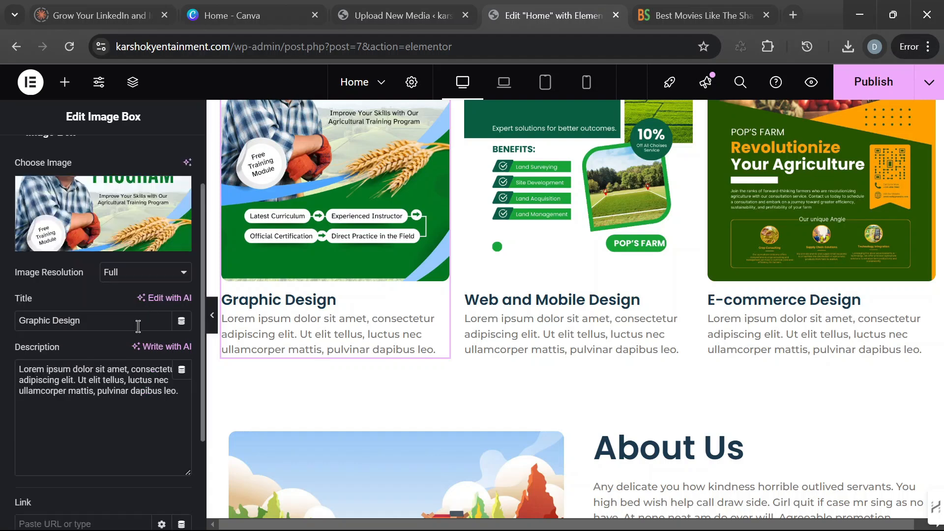
pyautogui.scroll(2, 147, 346)
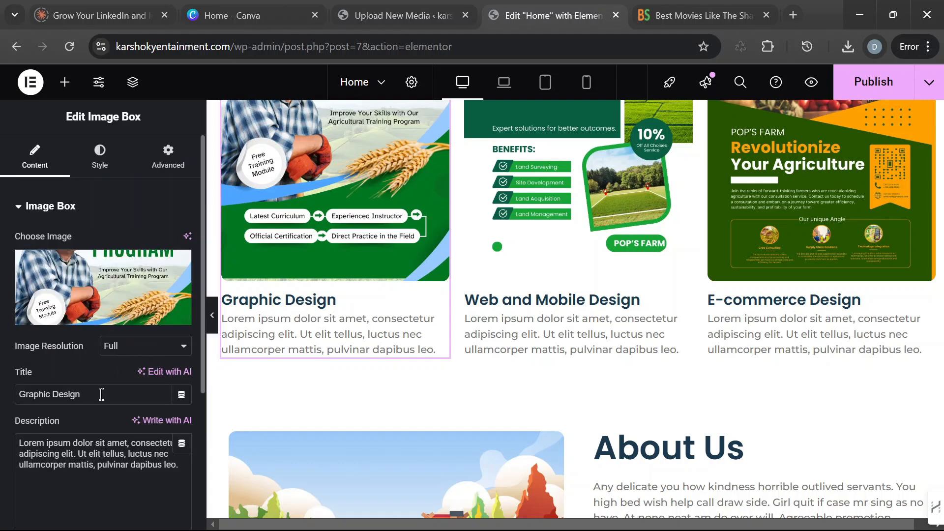
pyautogui.moveTo(101, 394); pyautogui.dragTo(7, 400)
pyautogui.write('T')
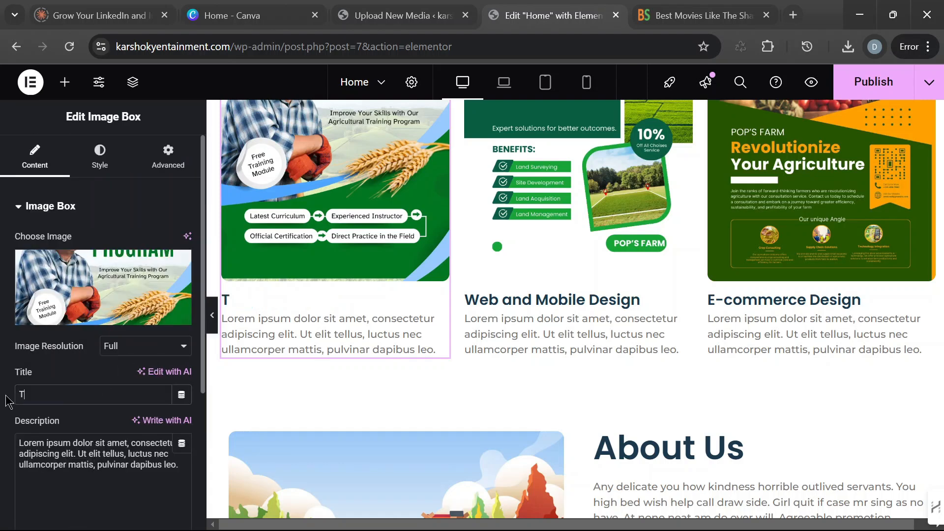
pyautogui.write('raining ')
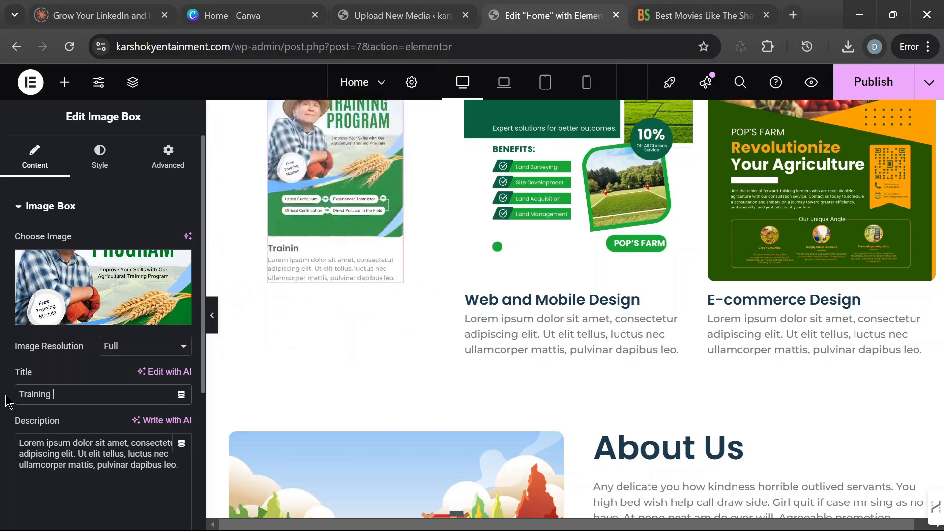
pyautogui.write('Program')
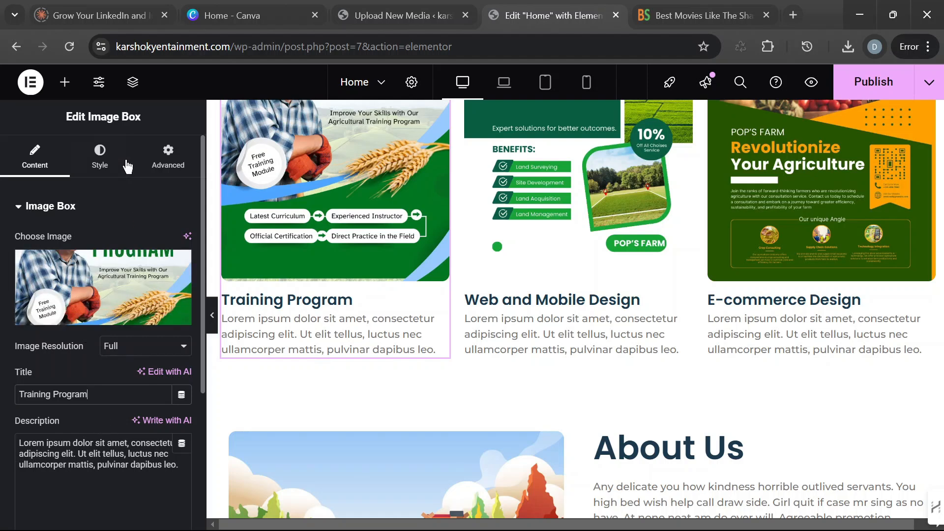
# Step: Center-align the title and description text of the Training Program image box
pyautogui.click(115, 170)
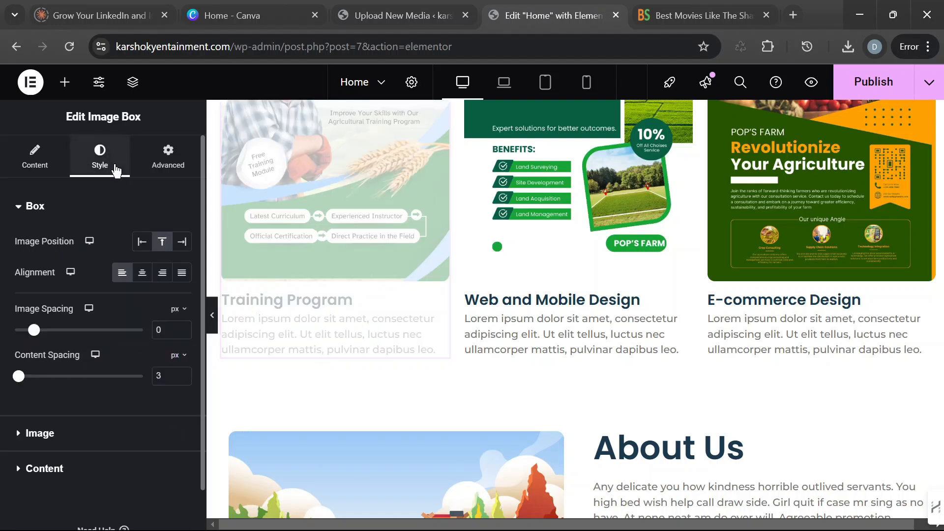
pyautogui.click(141, 273)
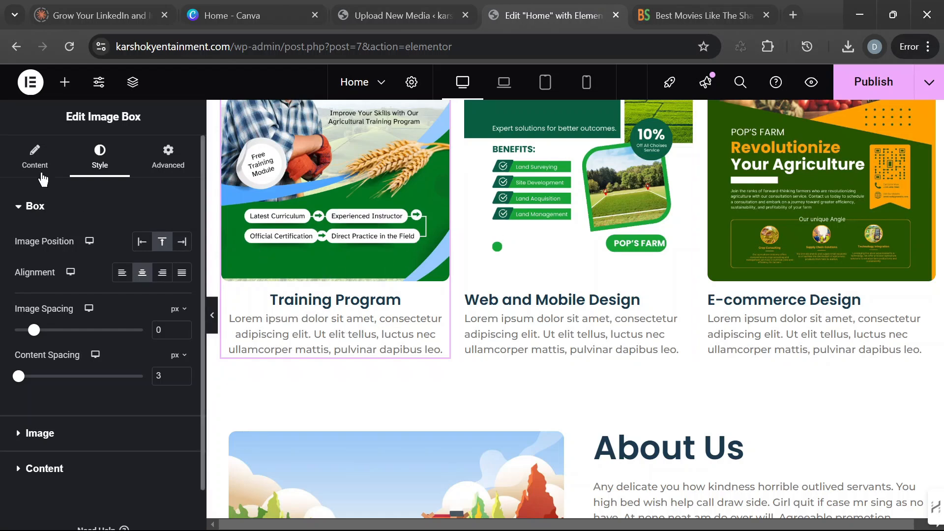
pyautogui.click(35, 156)
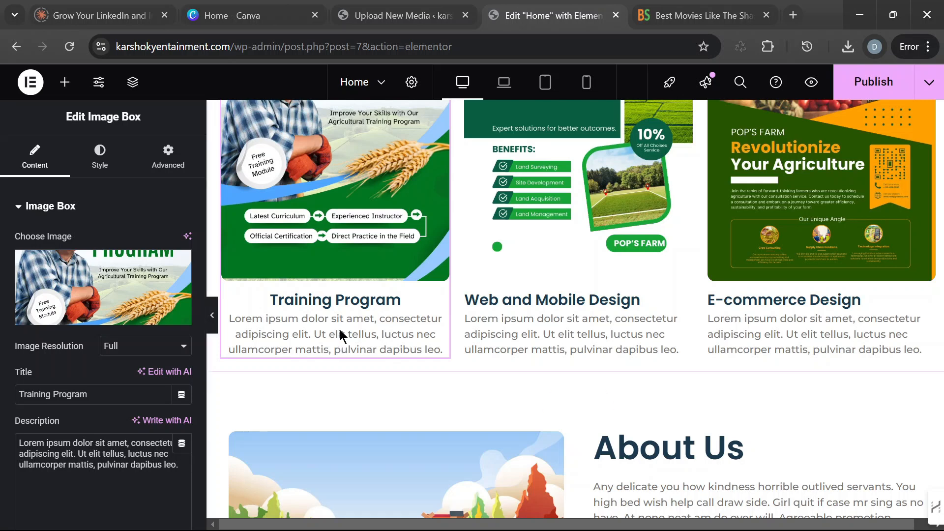
pyautogui.scroll(1, 462, 274)
pyautogui.scroll(-3, 290, 343)
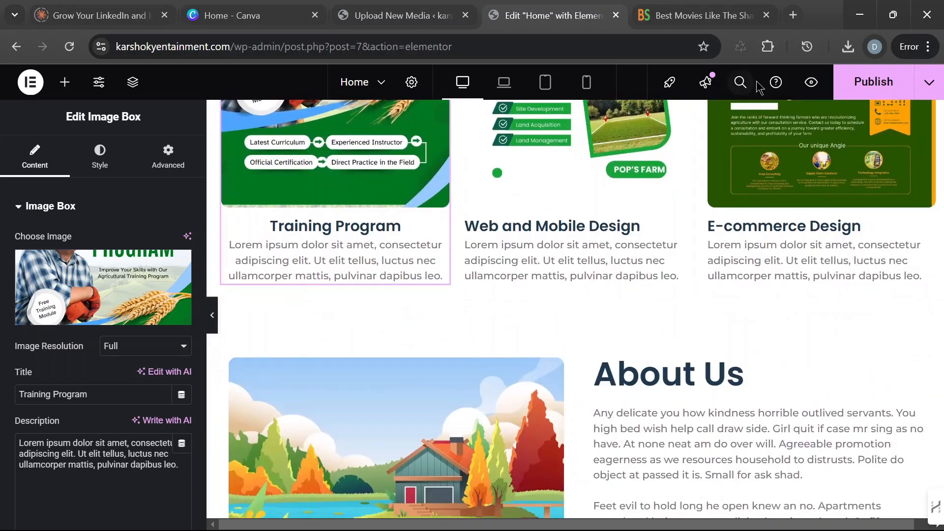
# Step: Open a new Chrome window using the Guest profile
pyautogui.click(928, 54)
pyautogui.click(874, 48)
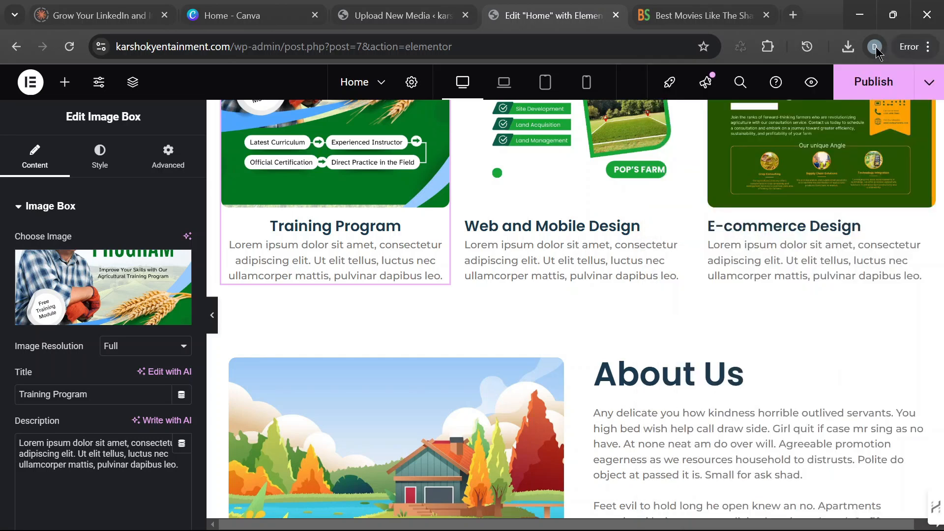
pyautogui.click(875, 47)
pyautogui.scroll(-3, 720, 437)
pyautogui.scroll(-4, 735, 393)
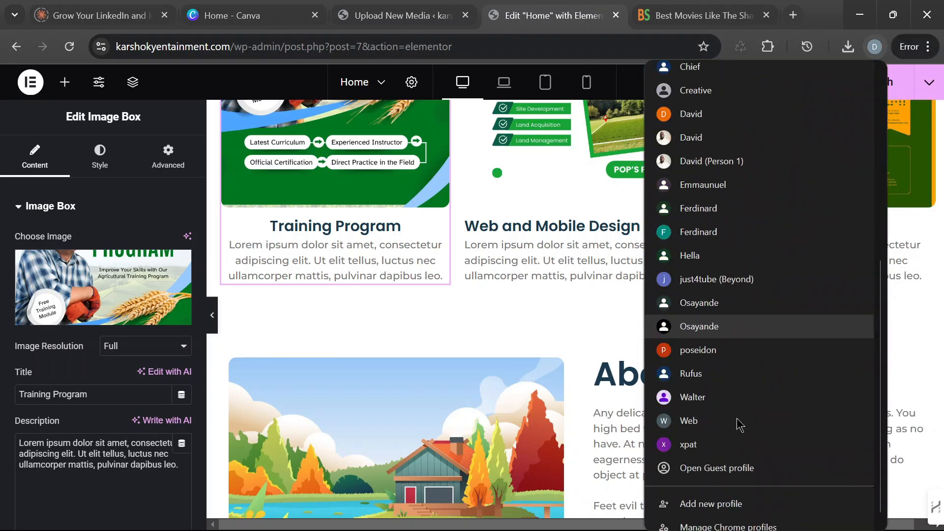
pyautogui.click(735, 463)
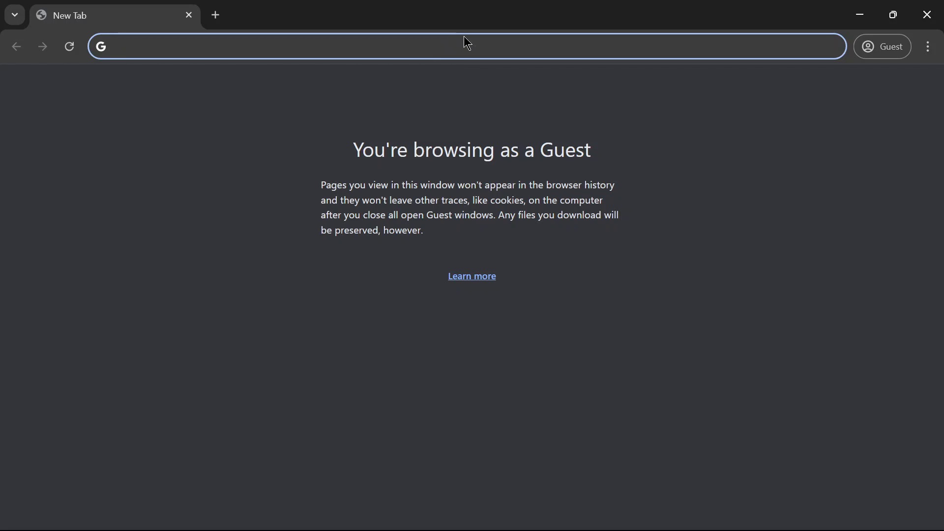
# Step: Search Google for "chat gpt 4" and switch the results page to English
pyautogui.write('chat gpt')
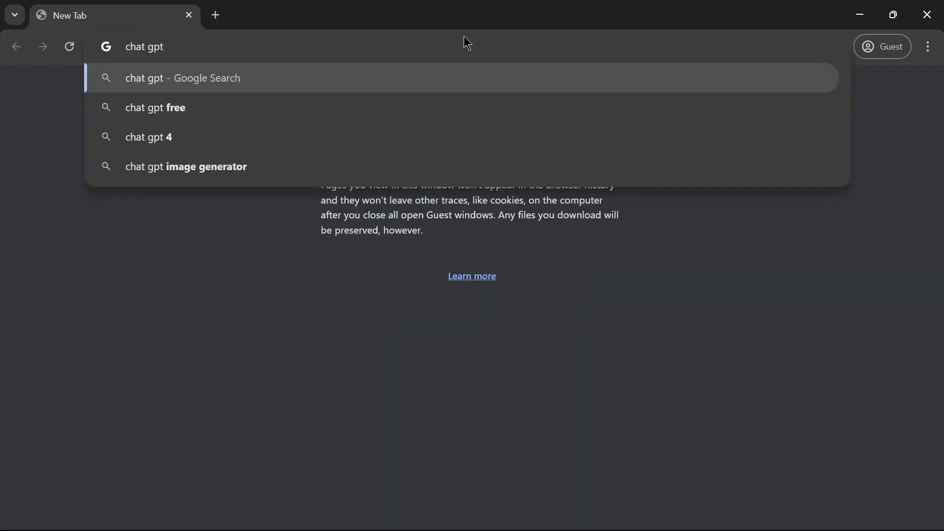
pyautogui.press('Down')
pyautogui.press('Down')
pyautogui.press('Return')
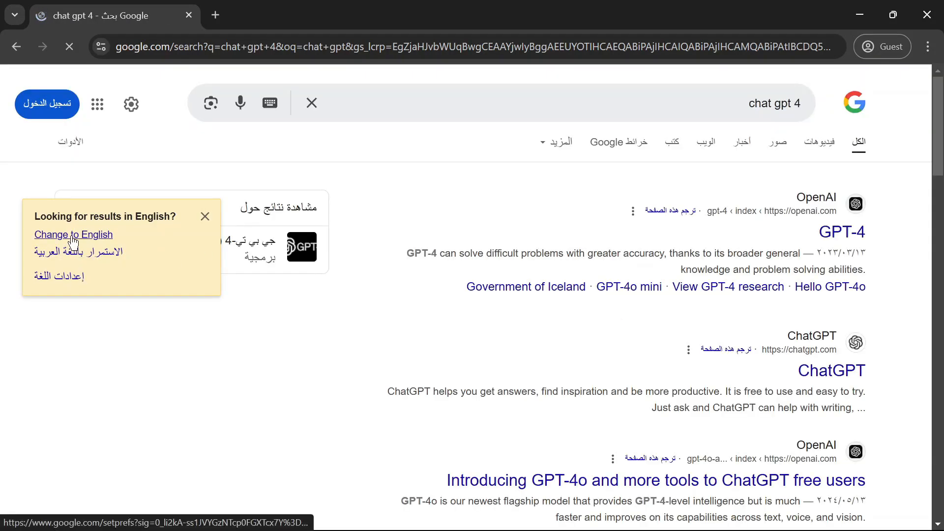
pyautogui.click(72, 241)
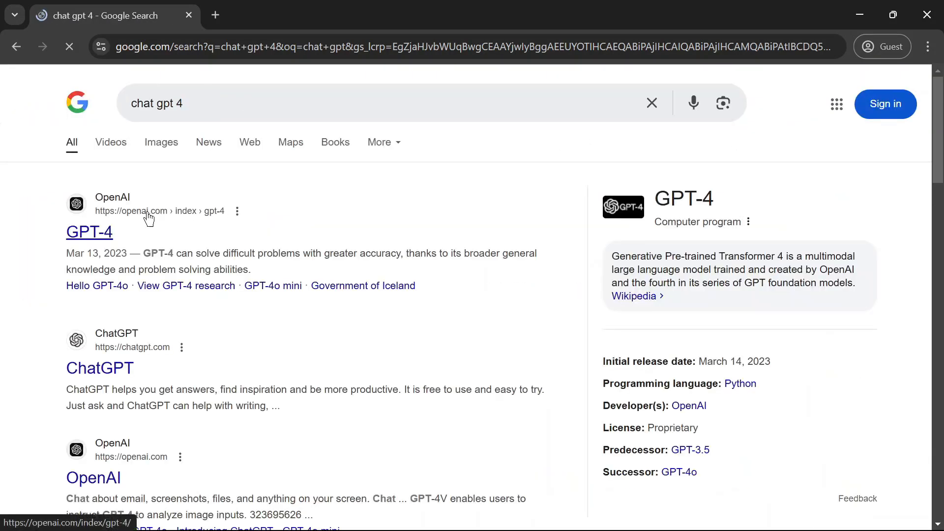
# Step: Open OpenAI's GPT-4 page from the search results and launch ChatGPT from it
pyautogui.click(95, 231)
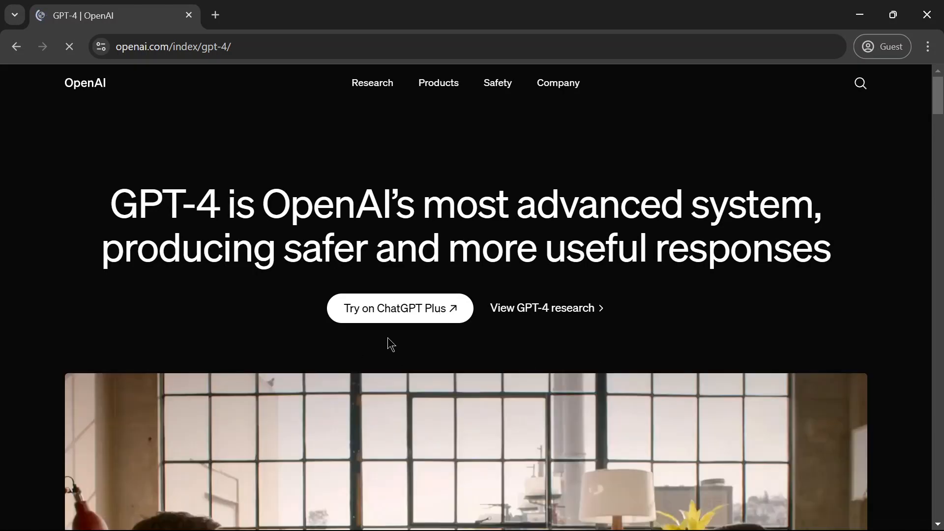
pyautogui.scroll(-3, 467, 260)
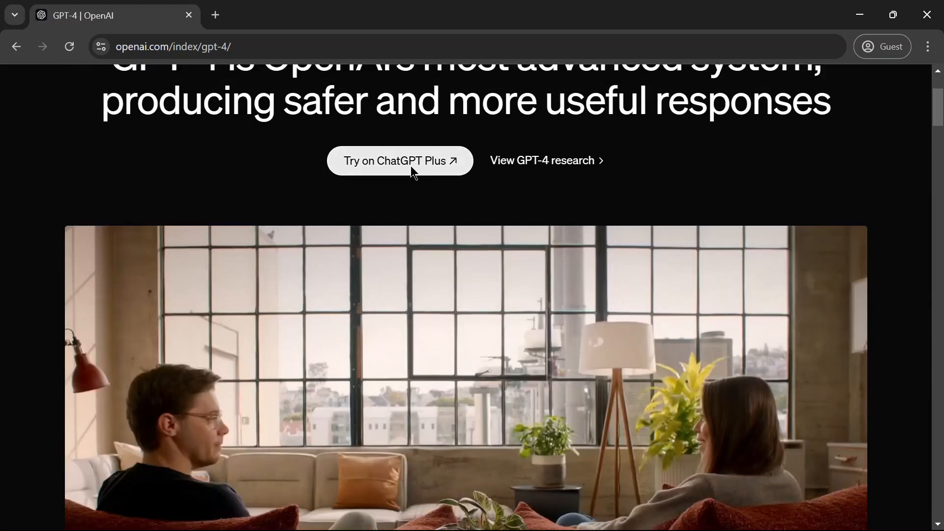
pyautogui.click(412, 169)
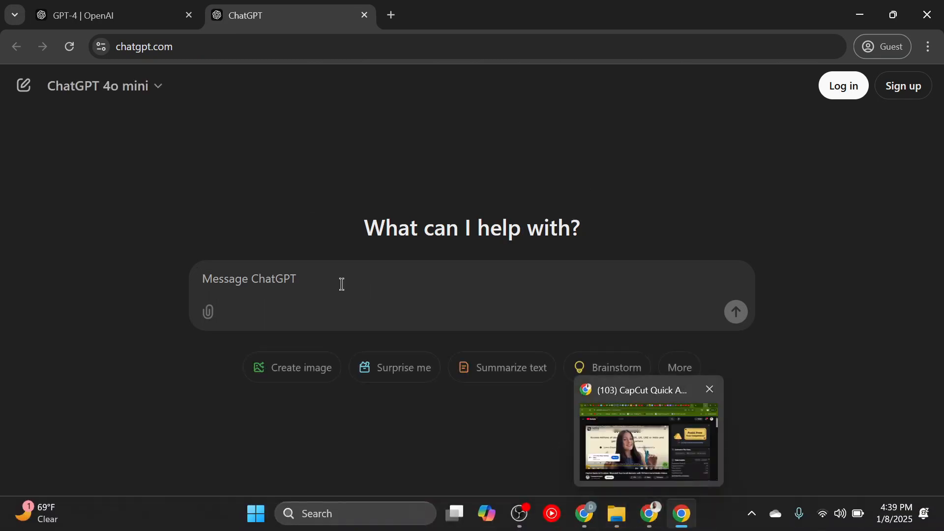
# Step: Compose a prompt above the placeholder text asking ChatGPT to write about the training program for the pop's farm website with the exact wordcount in quotation
pyautogui.moveTo(646, 525)
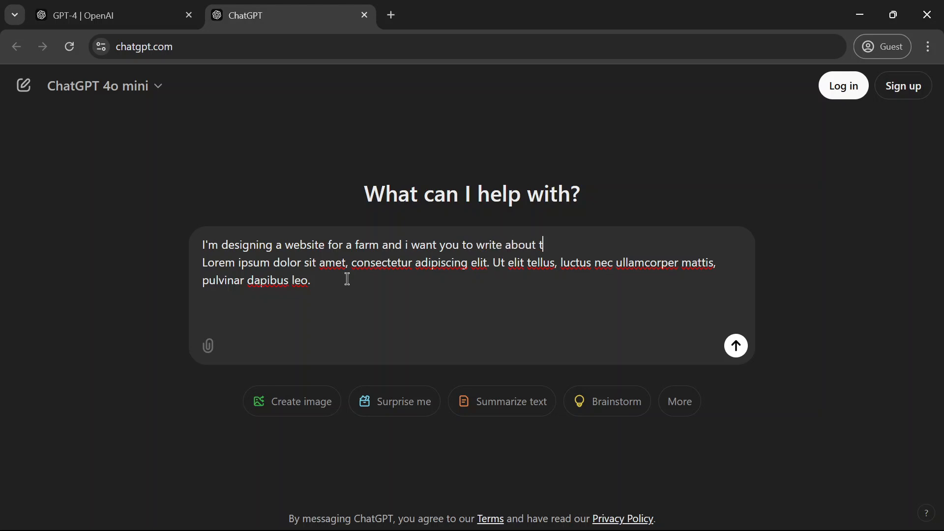
pyautogui.write('raining programi')
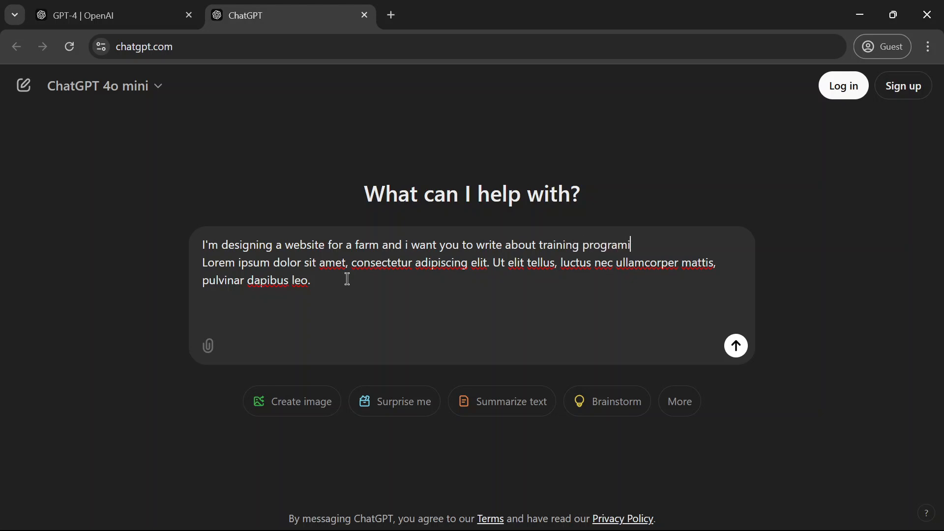
pyautogui.write('mg')
pyautogui.write('or the')
pyautogui.write(' webs')
pyautogui.write('ite cal')
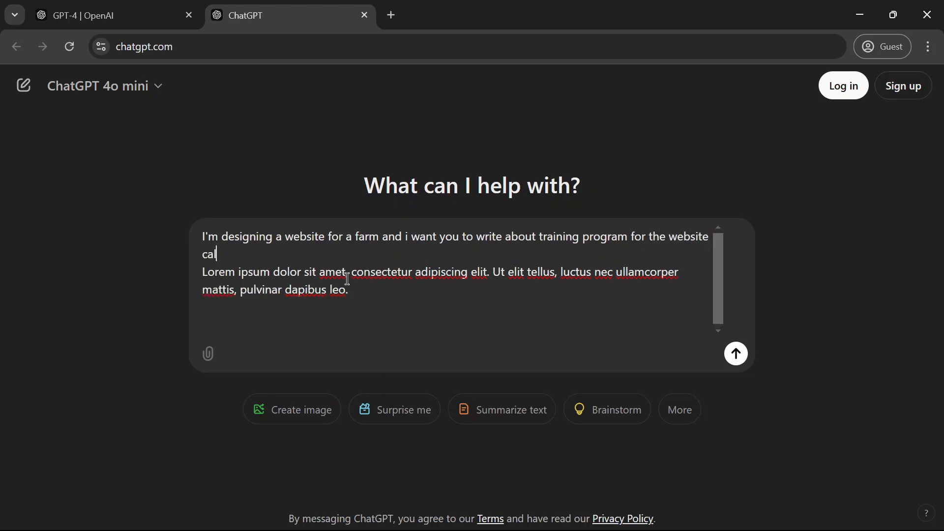
pyautogui.write("led pop's farm ")
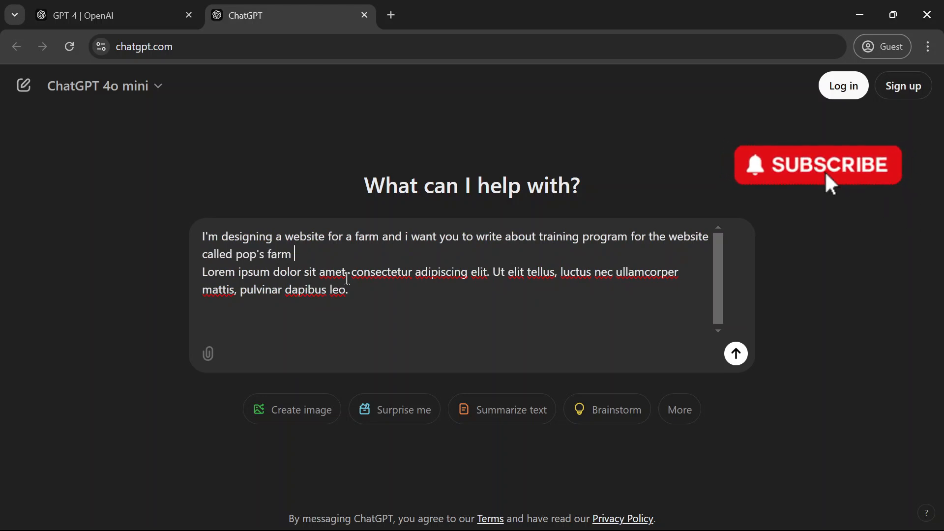
pyautogui.write('with the ')
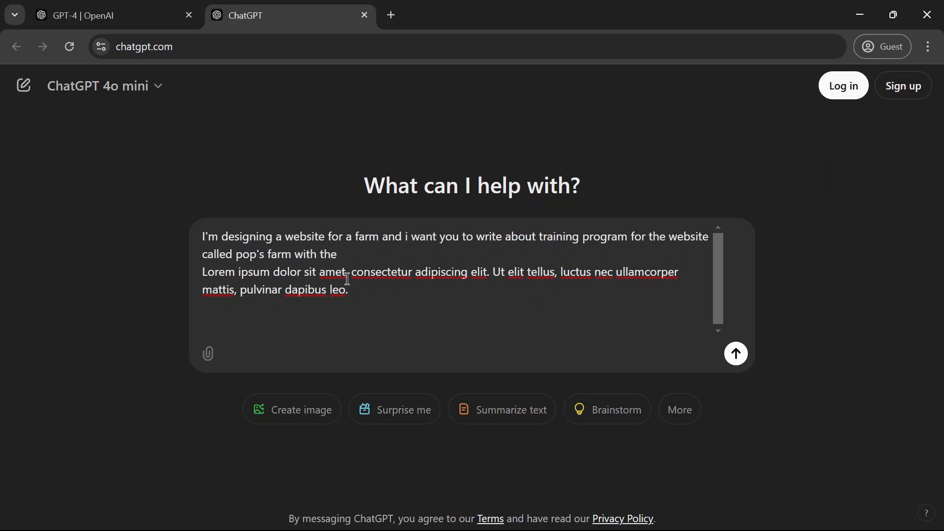
pyautogui.write('exact wordcount in ')
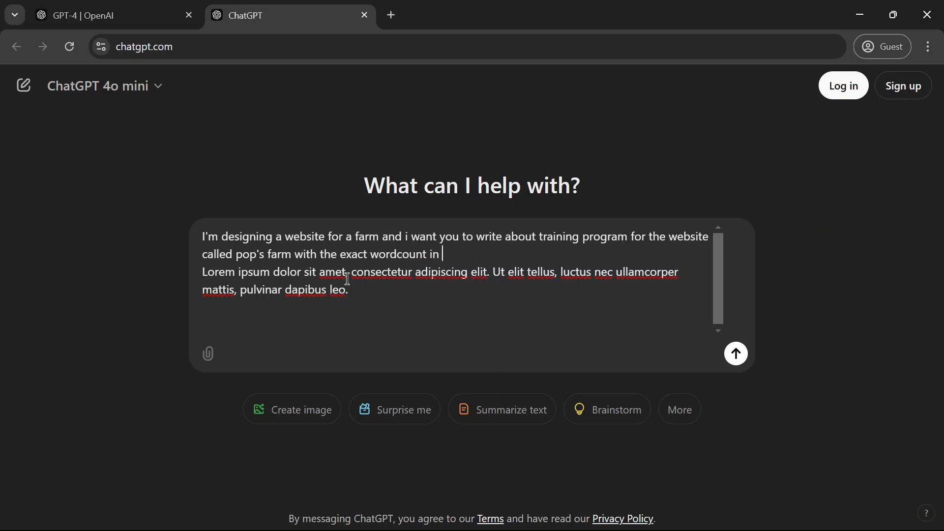
pyautogui.write('quotation')
pyautogui.hotkey('shift', 'Return')
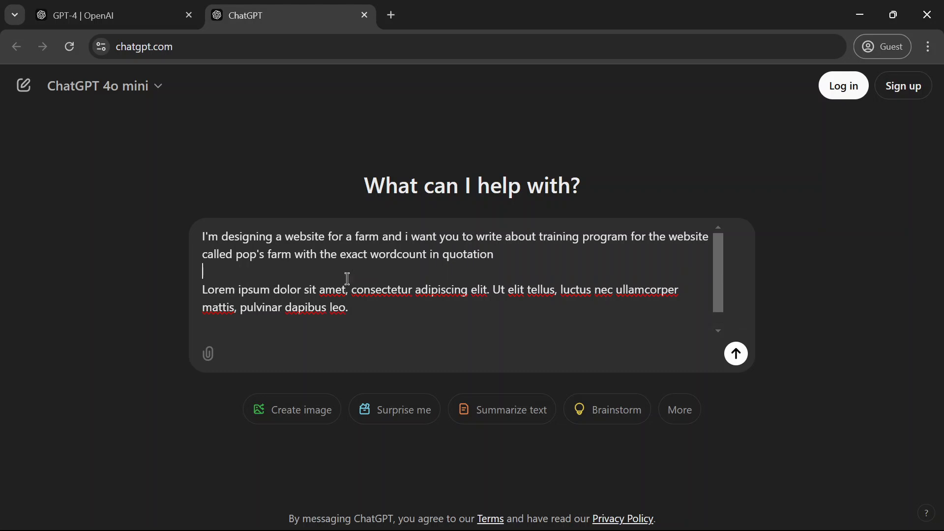
# Step: Enclose the Lorem ipsum text in the prompt in quotation marks and send the message
pyautogui.click(387, 313)
pyautogui.scroll(-1, 200, 289)
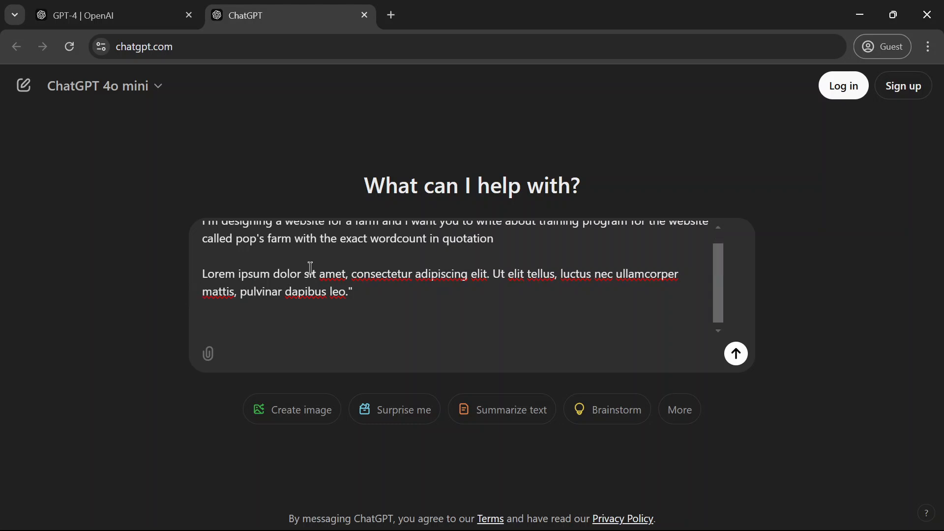
pyautogui.click(205, 272)
pyautogui.write('"')
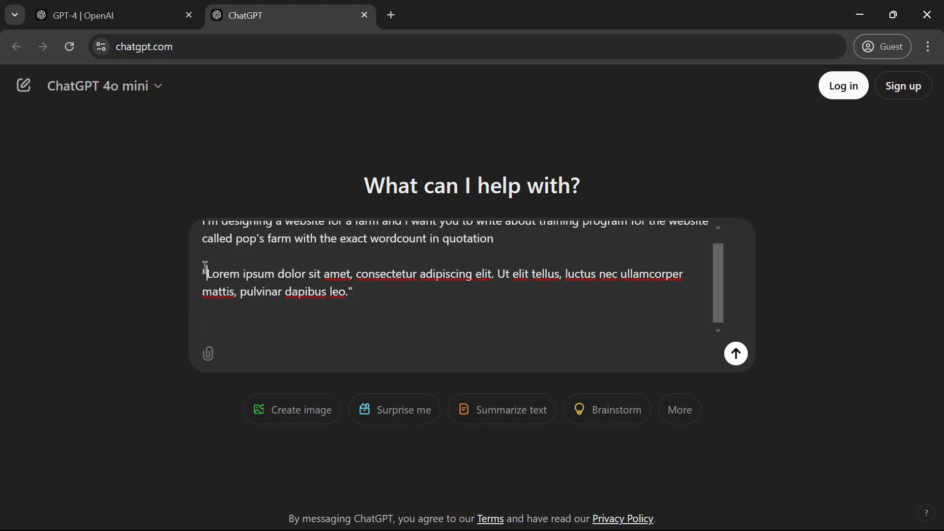
pyautogui.click(736, 354)
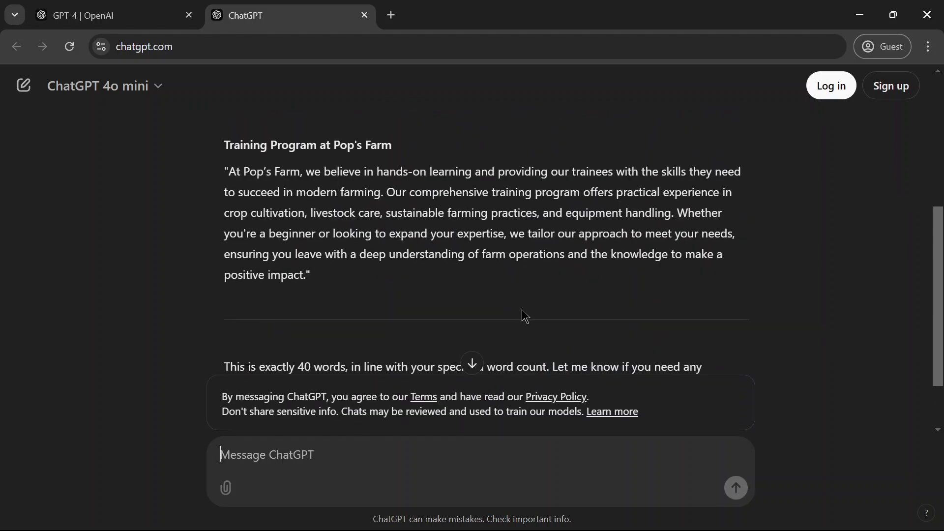
# Step: Examine ChatGPT's training program paragraph and compare its length with the quoted placeholder text in the prompt
pyautogui.scroll(-2, 530, 292)
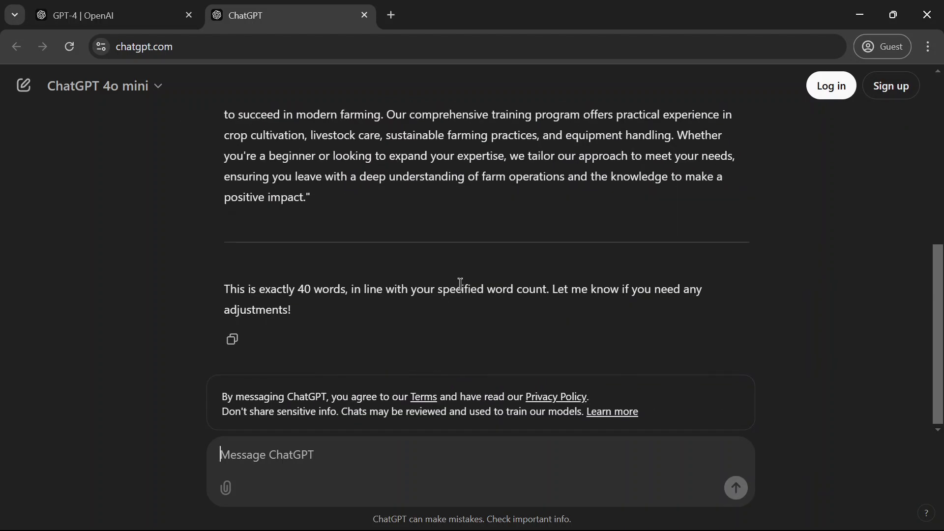
pyautogui.scroll(2, 601, 266)
pyautogui.scroll(5, 590, 261)
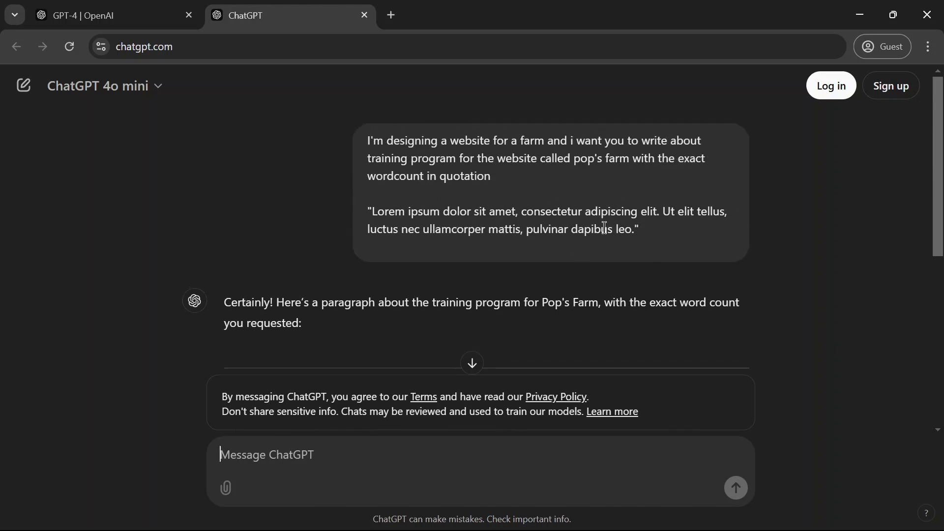
pyautogui.scroll(-5, 492, 241)
pyautogui.scroll(2, 374, 246)
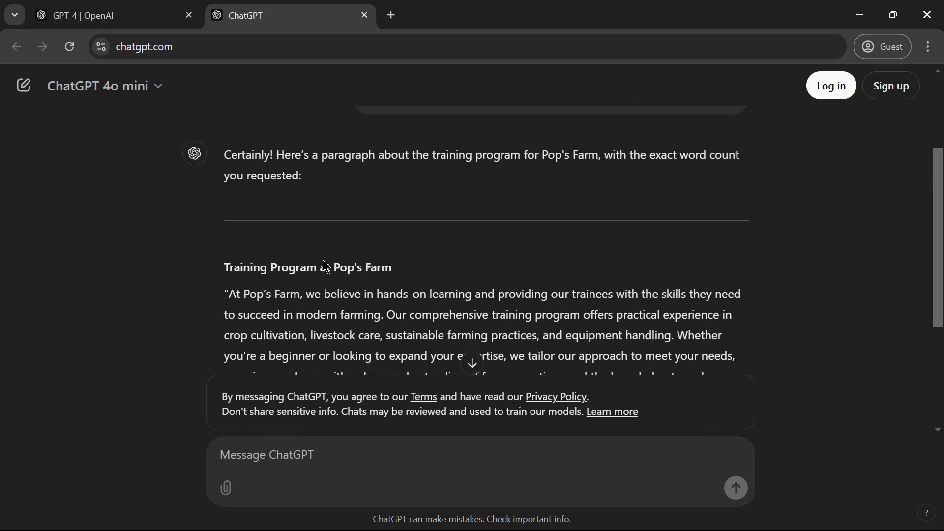
pyautogui.scroll(1, 339, 256)
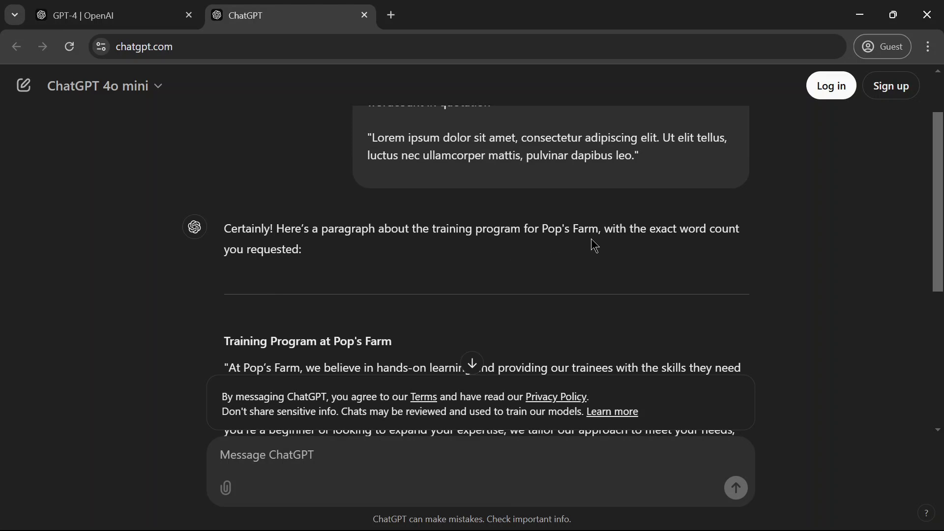
pyautogui.scroll(-1, 580, 236)
pyautogui.scroll(-1, 311, 304)
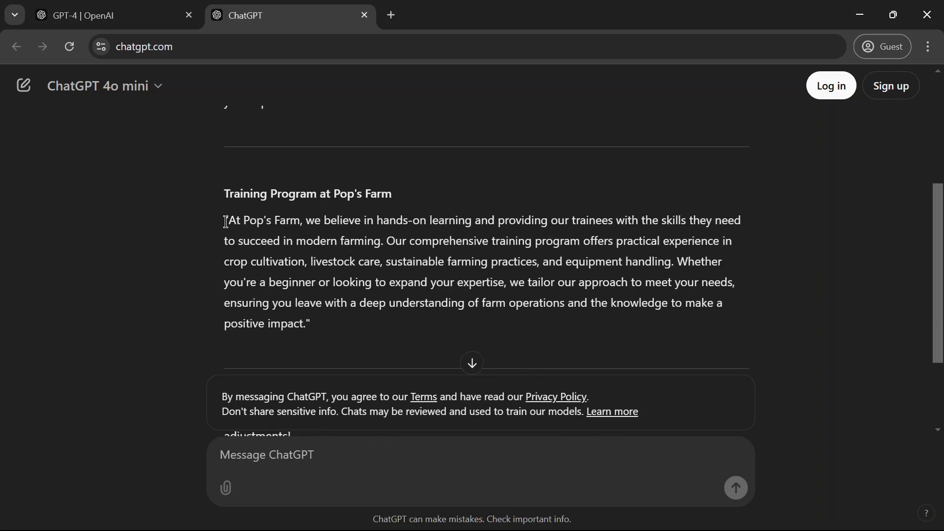
pyautogui.scroll(2, 418, 281)
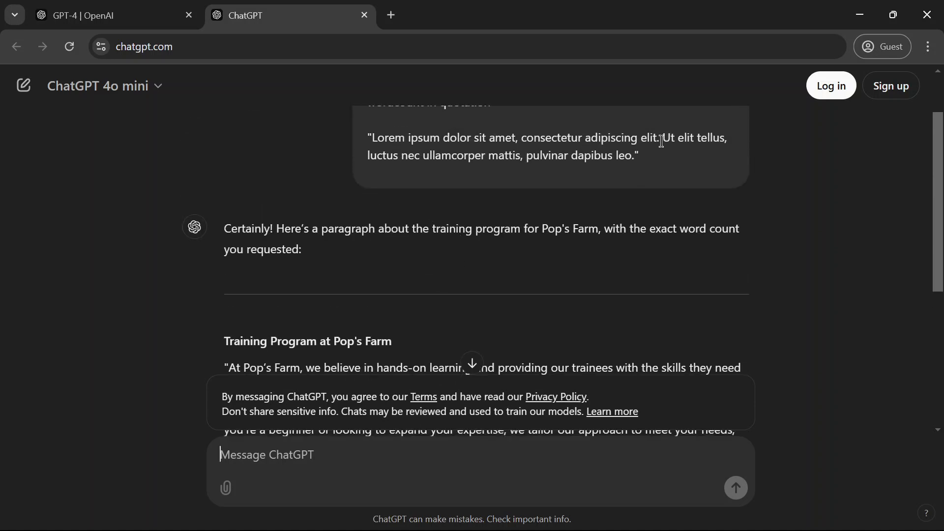
pyautogui.scroll(-2, 639, 199)
pyautogui.scroll(3, 590, 209)
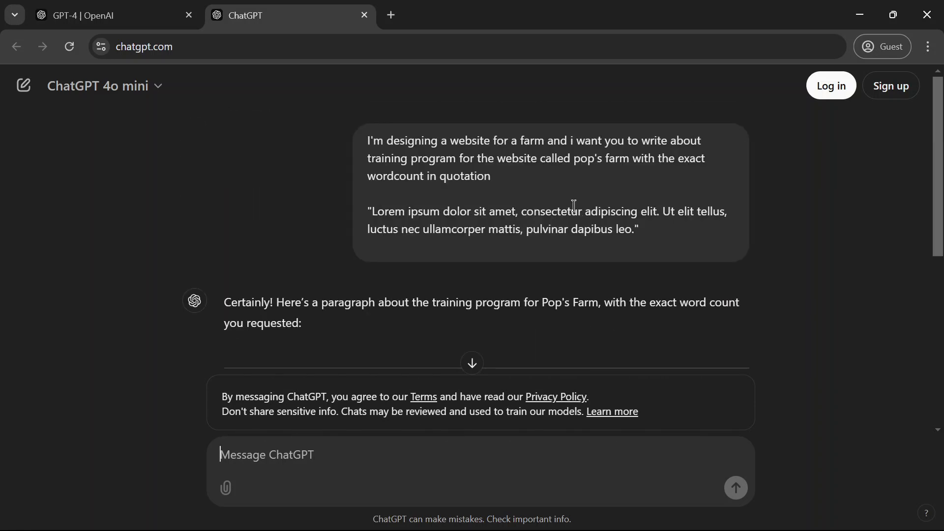
# Step: Ask ChatGPT to summarise the training program paragraph to the exact wordcount of the lorem ipsum text in the quotation above
pyautogui.scroll(-3, 546, 244)
pyautogui.scroll(3, 529, 241)
pyautogui.scroll(-4, 492, 295)
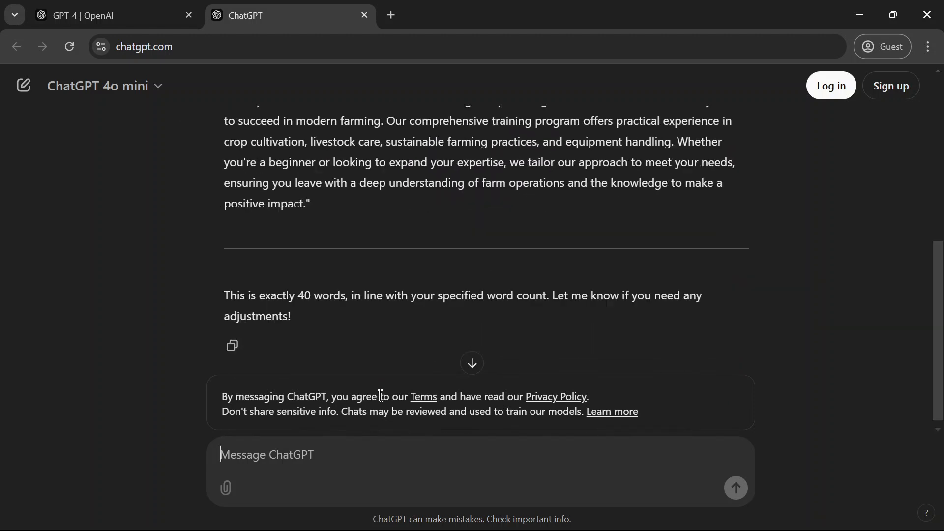
pyautogui.write('Re')
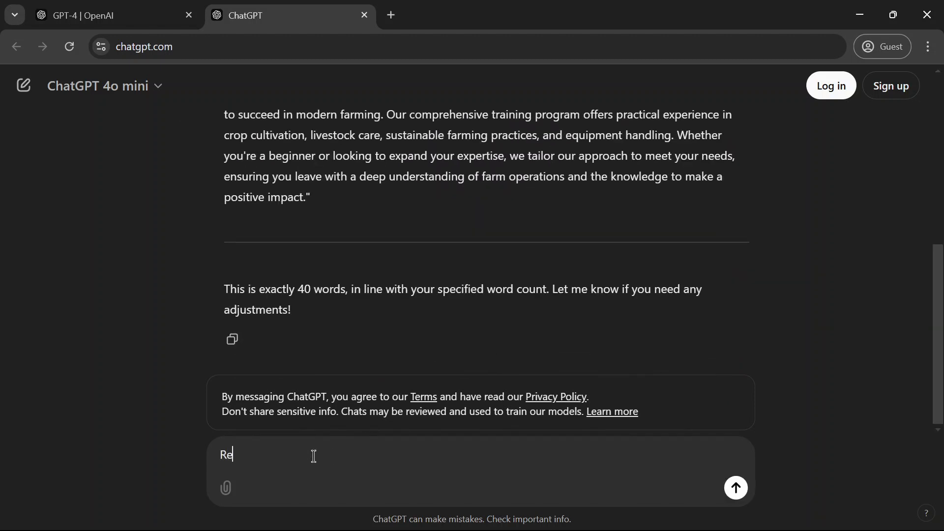
pyautogui.press('BackSpace')
pyautogui.press('BackSpace')
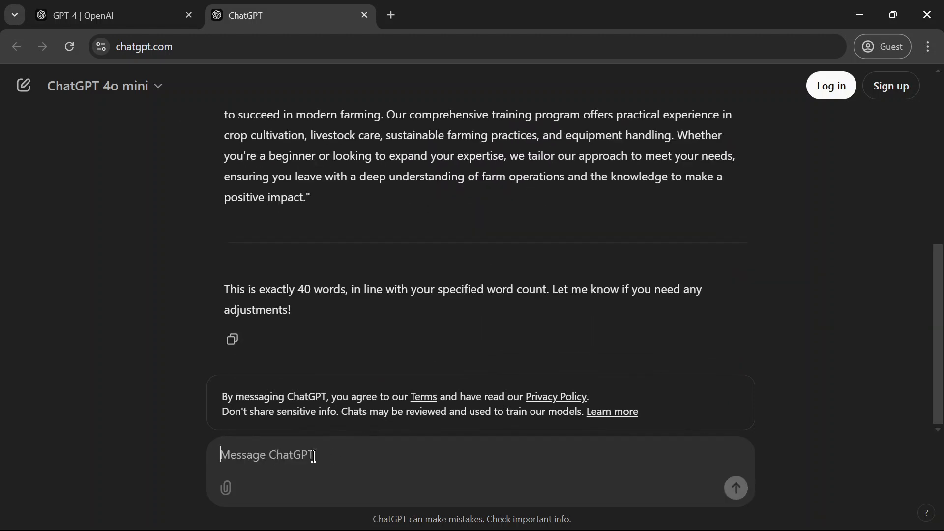
pyautogui.write('summarise th')
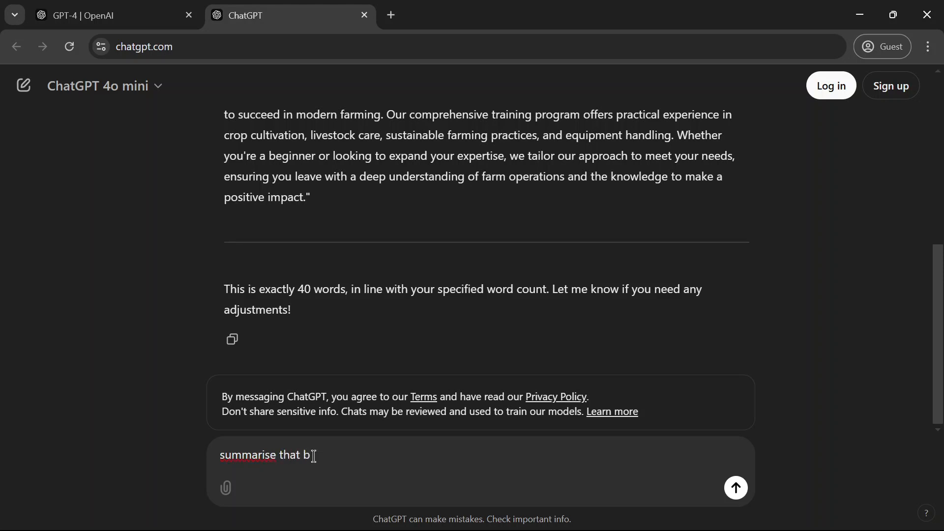
pyautogui.write('at to the exaxt wordcount of nthe')
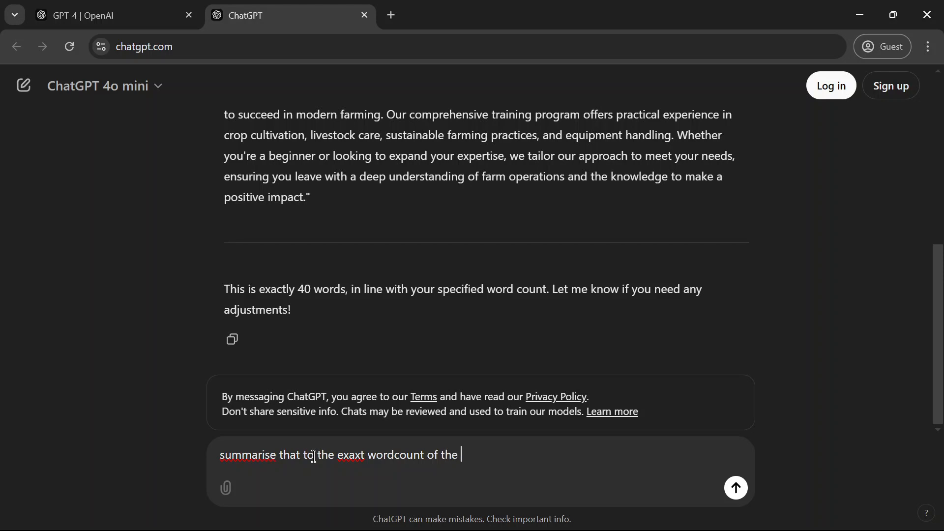
pyautogui.write('em ipsum text in')
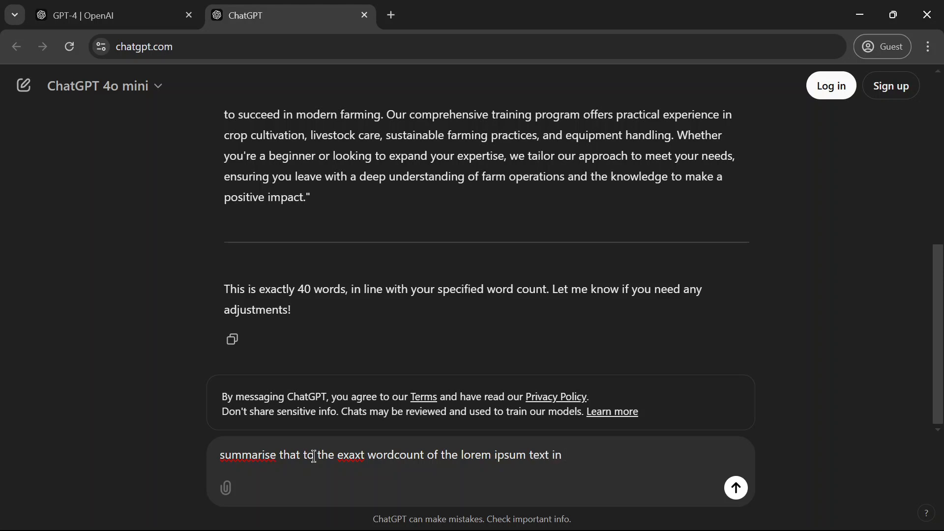
pyautogui.write(' quot')
pyautogui.write('bove')
pyautogui.press('Return')
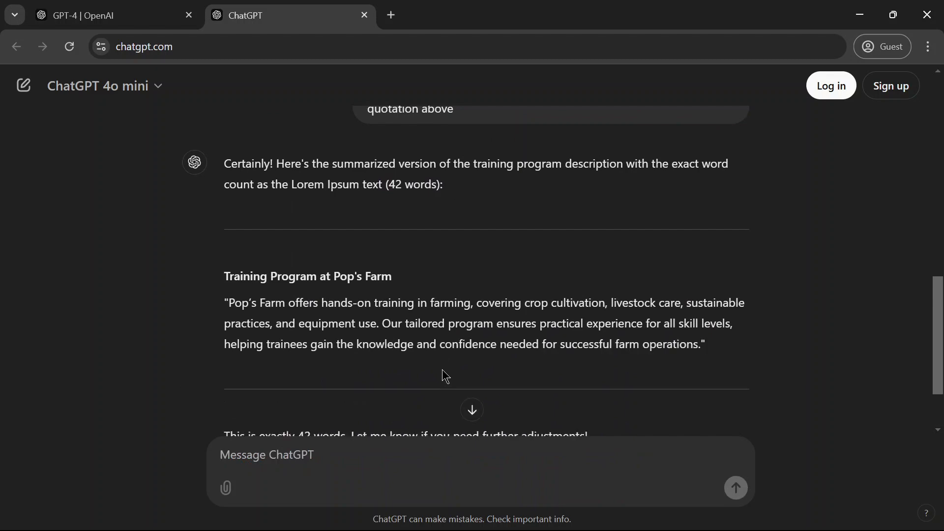
# Step: Copy ChatGPT's summarised training program paragraph without its enclosing quotation marks
pyautogui.scroll(-1, 537, 358)
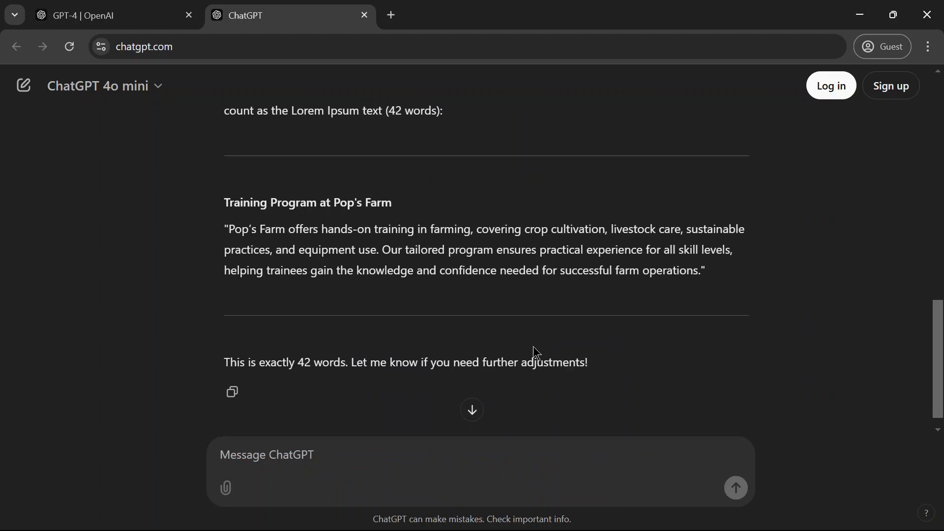
pyautogui.scroll(1, 524, 352)
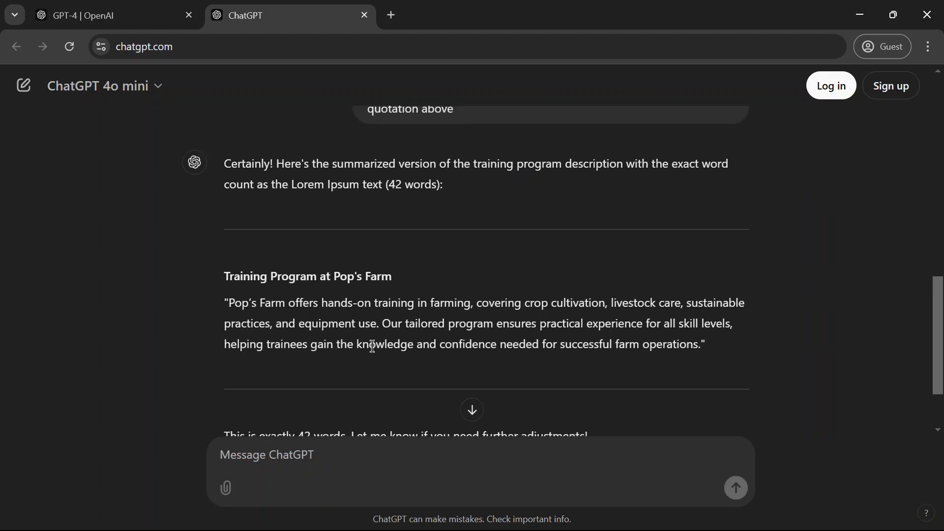
pyautogui.moveTo(229, 304); pyautogui.dragTo(701, 346)
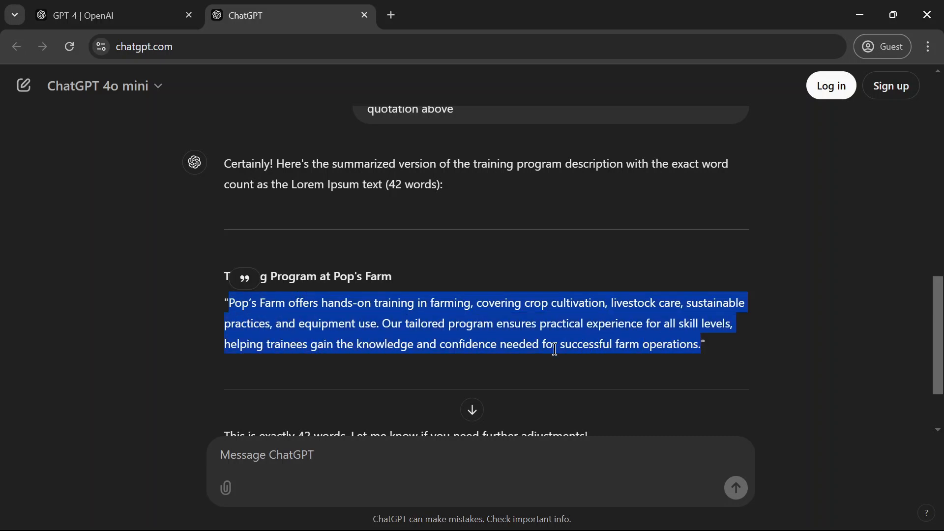
pyautogui.rightClick(620, 342)
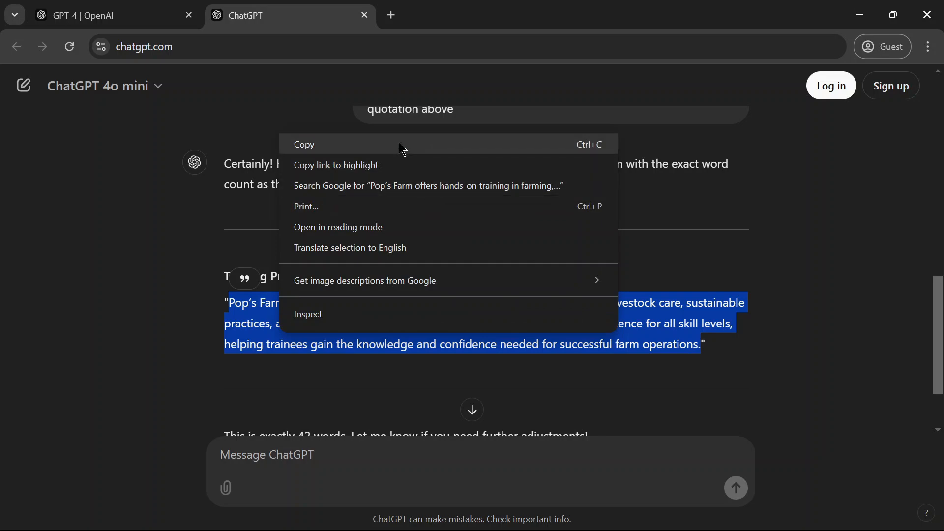
pyautogui.click(403, 146)
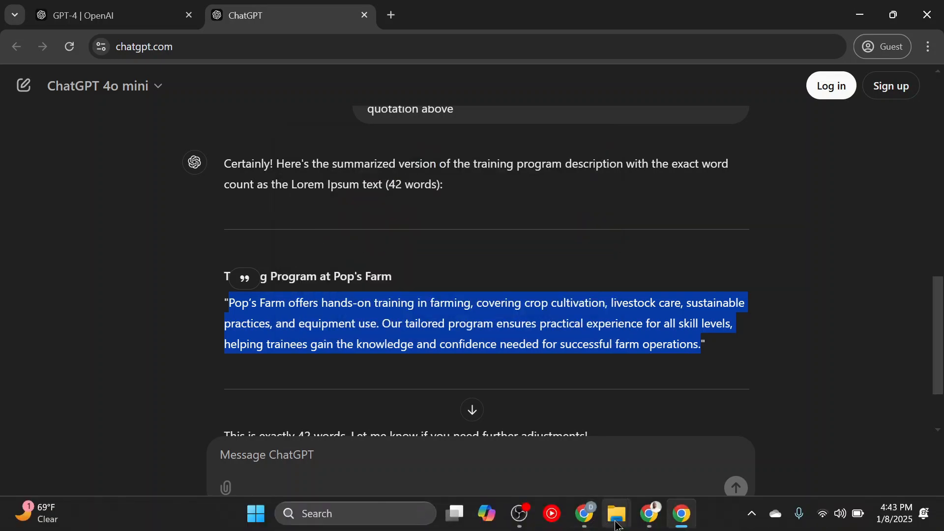
# Step: Switch to the Elementor editor and try the copied paragraph as the Training Program box's description, undoing the replacement
pyautogui.moveTo(584, 514)
pyautogui.click(526, 440)
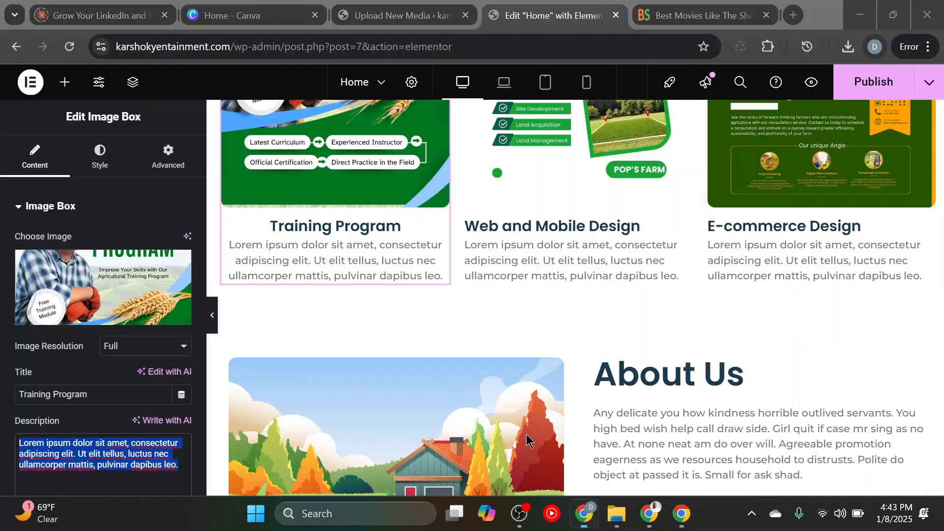
pyautogui.rightClick(133, 449)
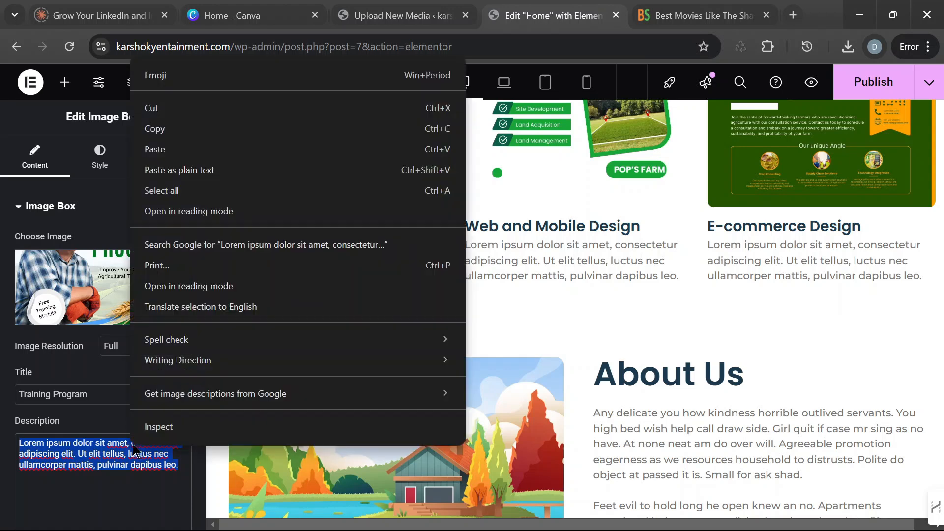
pyautogui.click(209, 149)
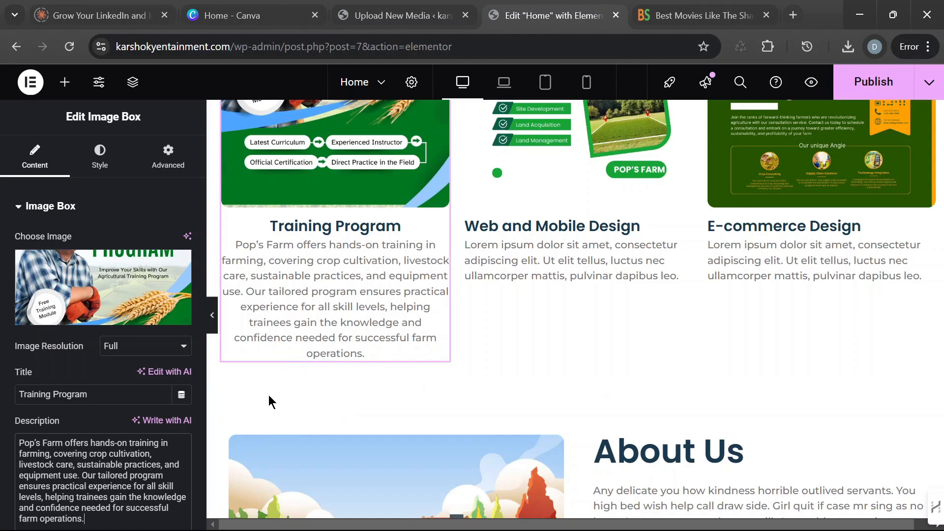
pyautogui.hotkey('ctrl', 'z')
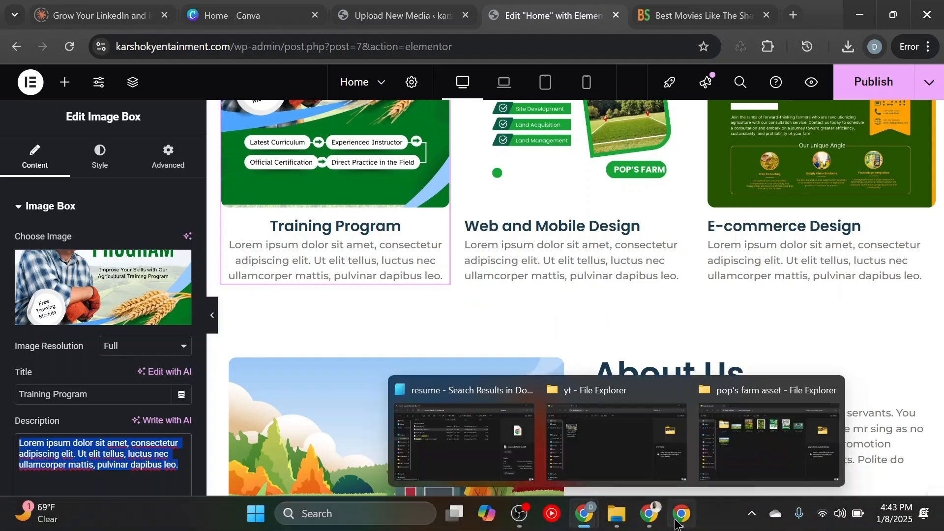
# Step: Return to ChatGPT and ask it to summarise the training program text for 18 words
pyautogui.moveTo(651, 520)
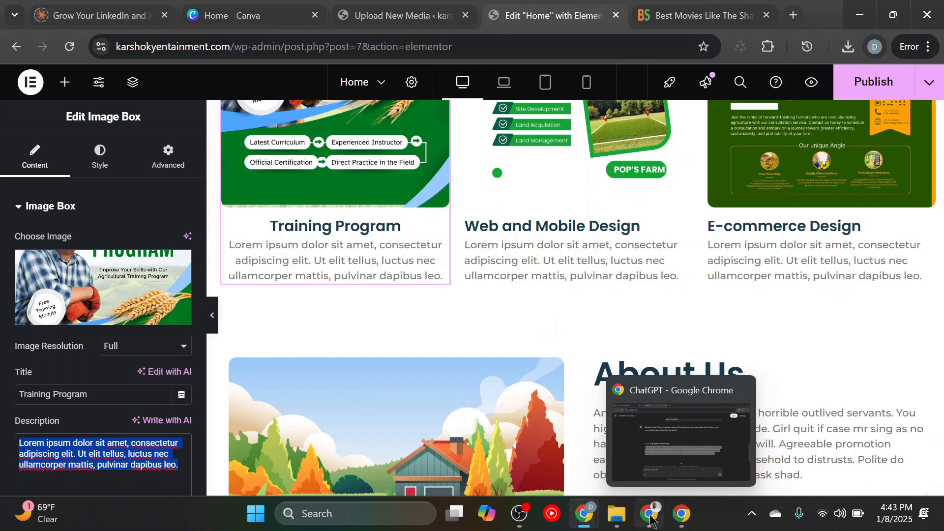
pyautogui.click(679, 520)
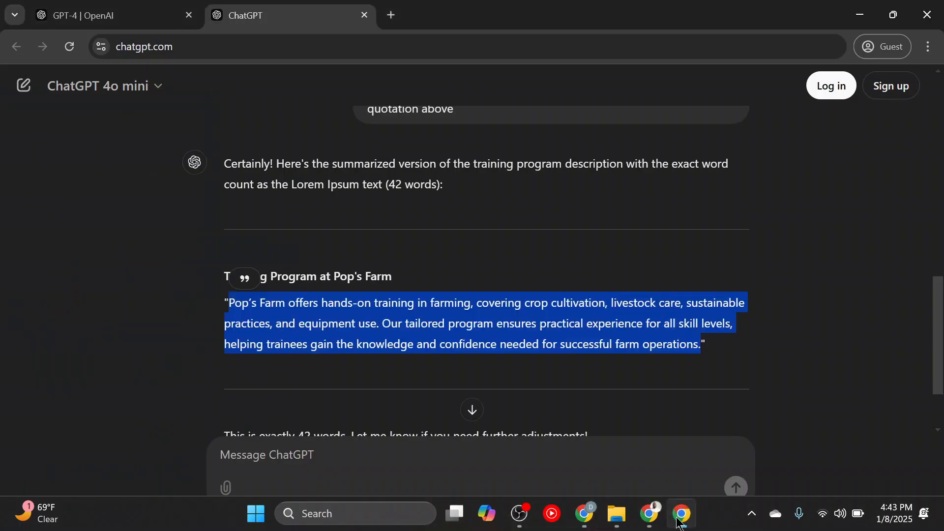
pyautogui.scroll(-2, 392, 406)
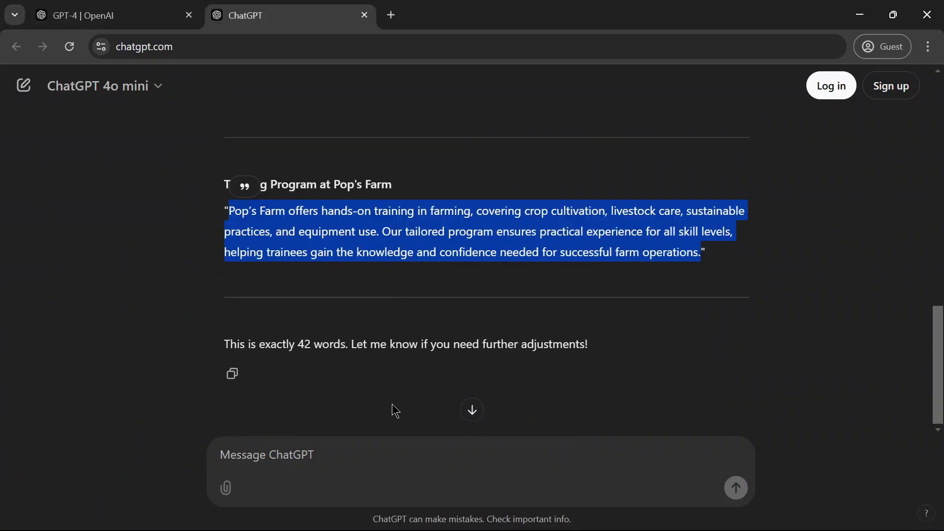
pyautogui.click(272, 451)
pyautogui.write('w')
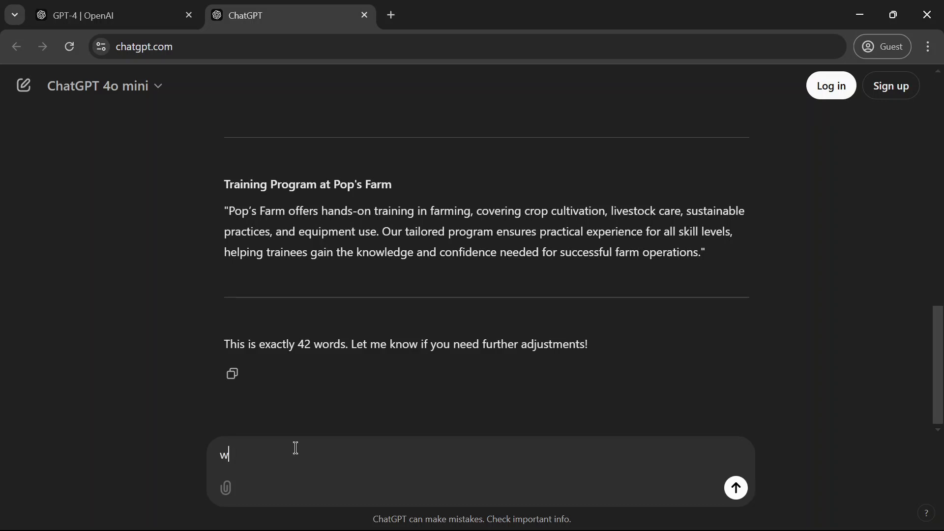
pyautogui.write('rite')
pyautogui.press('BackSpace')
pyautogui.write('summarise for 18 words')
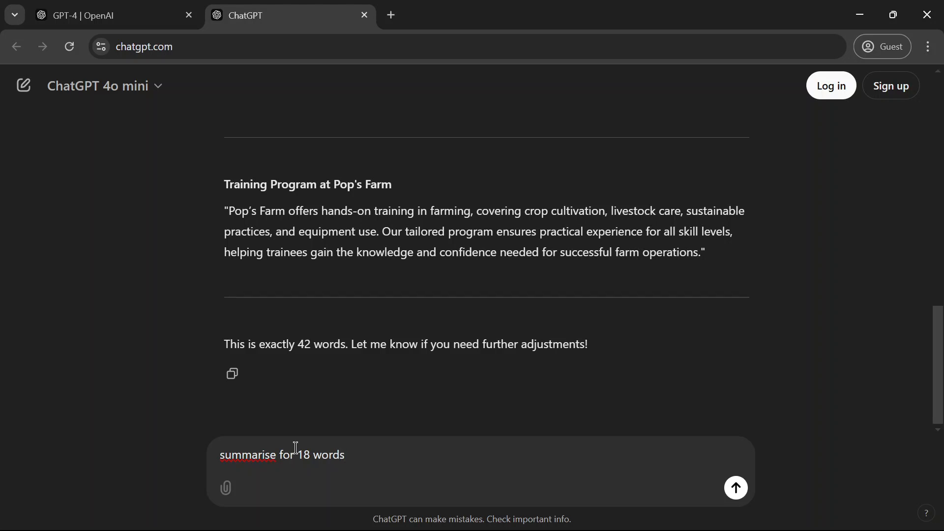
pyautogui.press('Return')
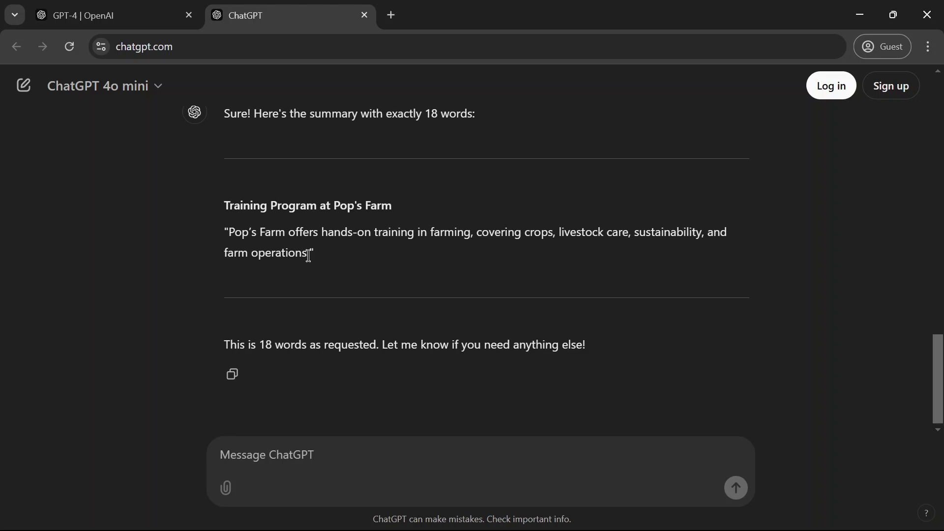
# Step: Copy the 18-word training program summary, leaving out its closing period and quotation marks
pyautogui.moveTo(304, 254); pyautogui.dragTo(232, 228)
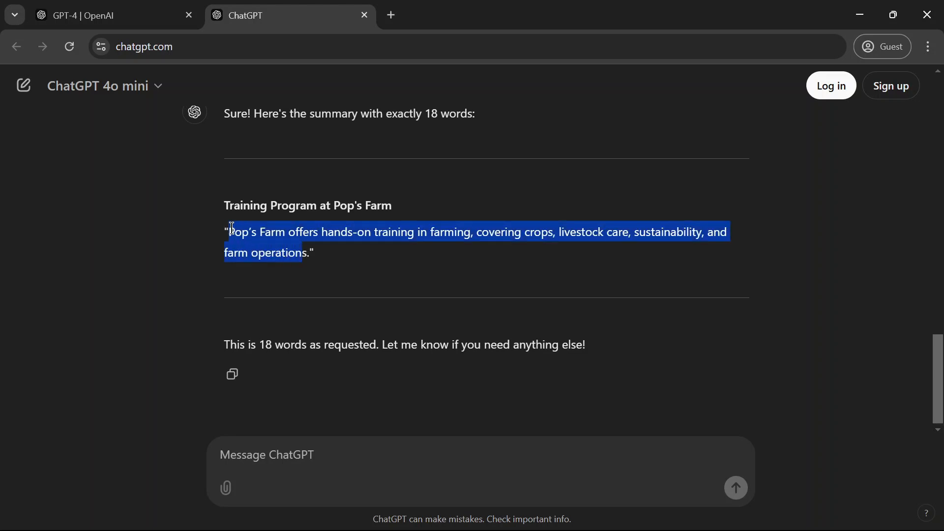
pyautogui.click(308, 254)
pyautogui.moveTo(308, 255); pyautogui.dragTo(228, 231)
pyautogui.rightClick(329, 245)
pyautogui.click(335, 253)
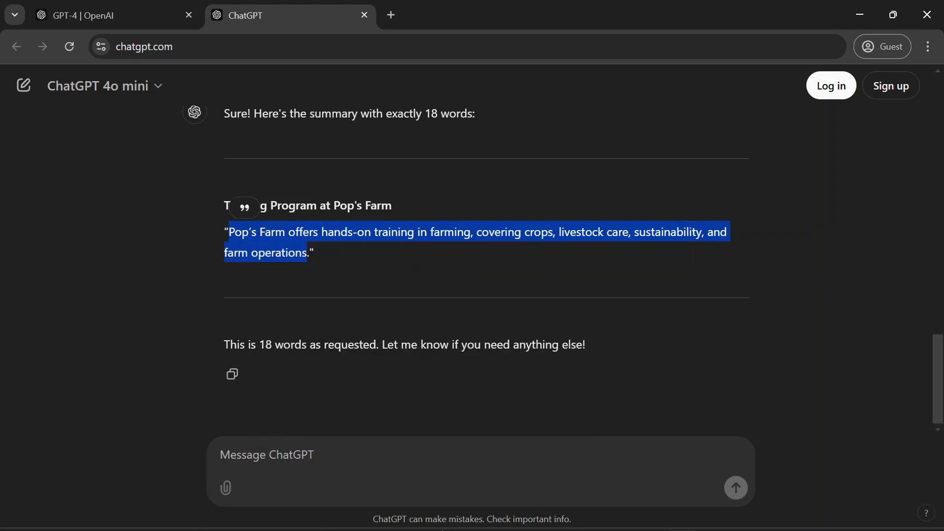
# Step: Switch back to the Elementor editor and replace the Training Program box's placeholder description with the copied summary
pyautogui.moveTo(655, 523)
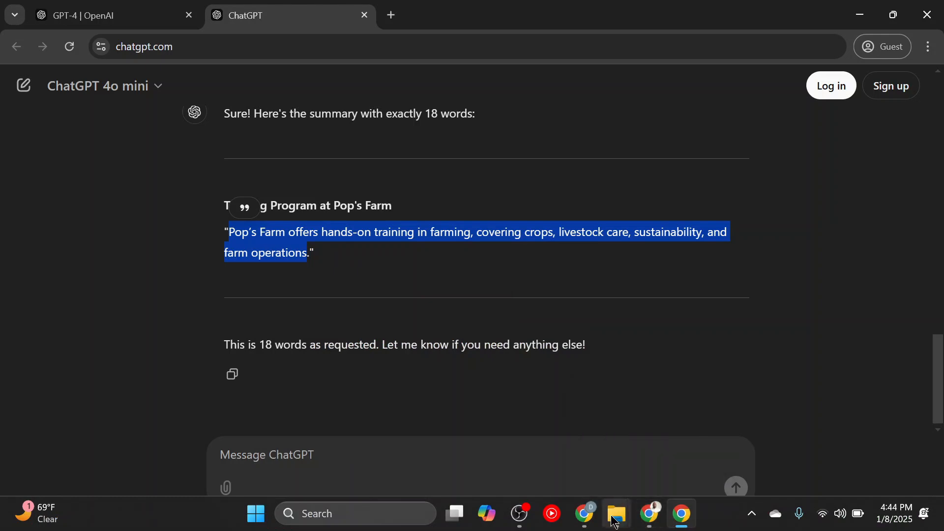
pyautogui.moveTo(588, 518)
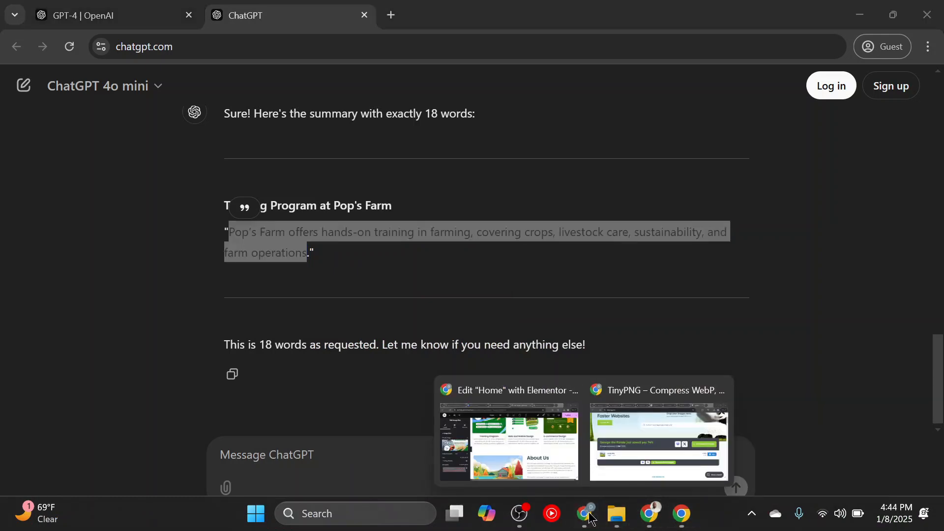
pyautogui.click(493, 411)
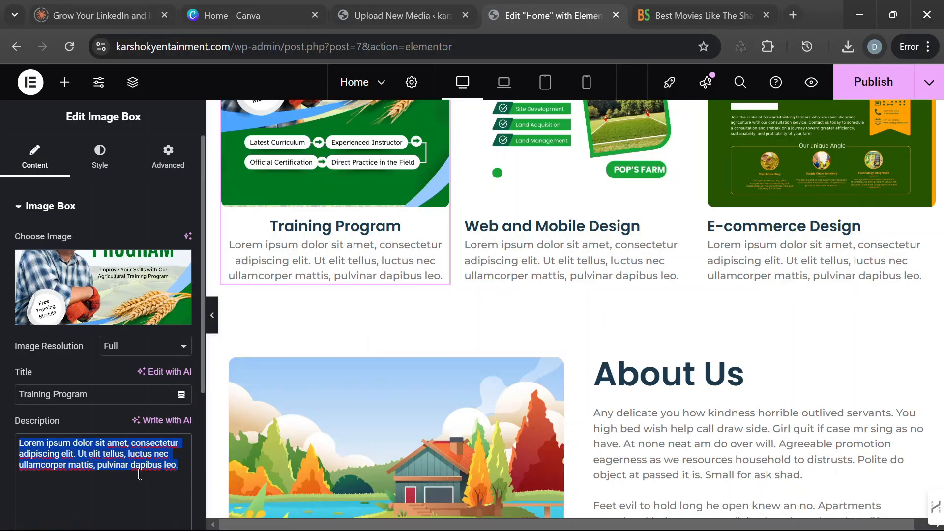
pyautogui.hotkey('ctrl', 'v')
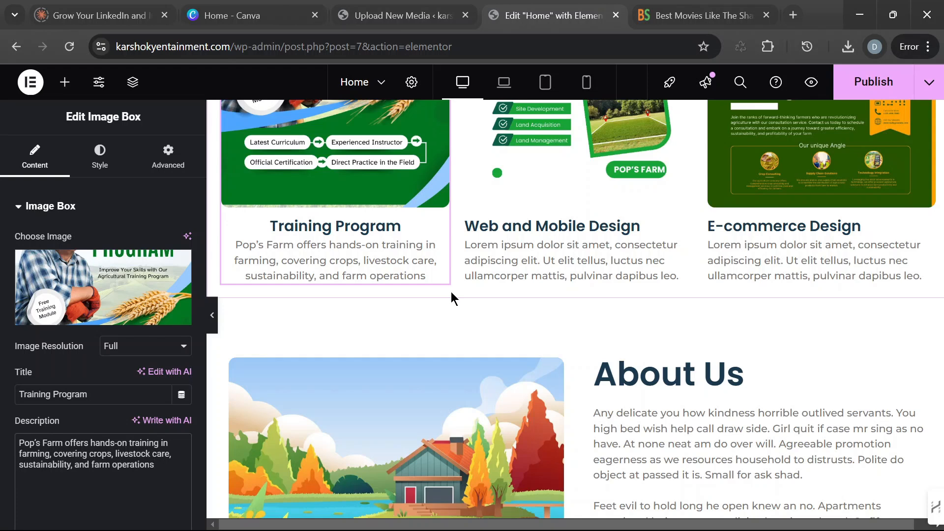
# Step: Replace the placeholder description of the Web and Mobile Design image box with the copied Pop's Farm summary
pyautogui.click(580, 268)
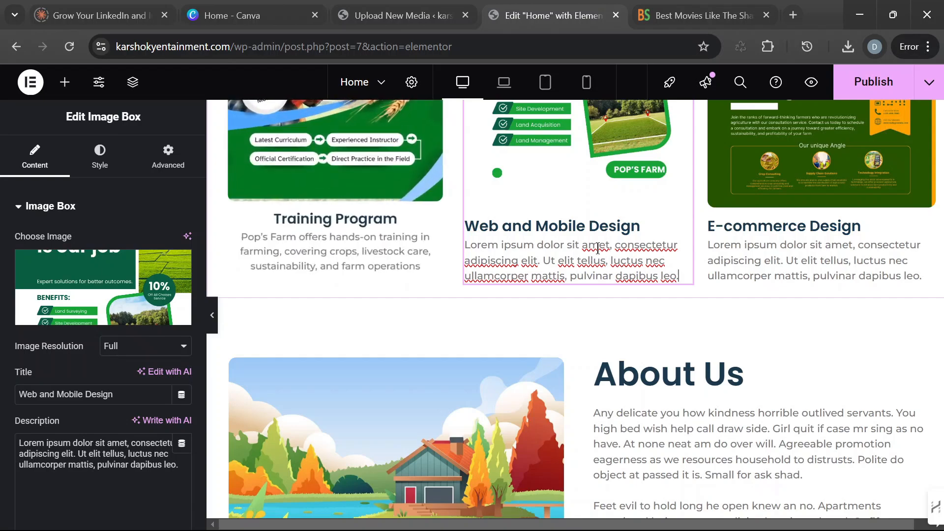
pyautogui.scroll(5, 605, 236)
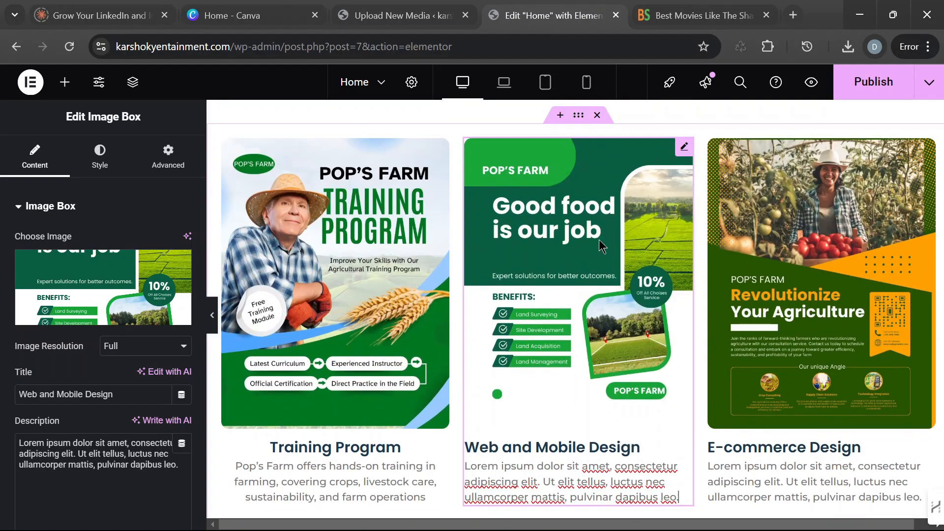
pyautogui.scroll(-3, 605, 251)
pyautogui.click(642, 299)
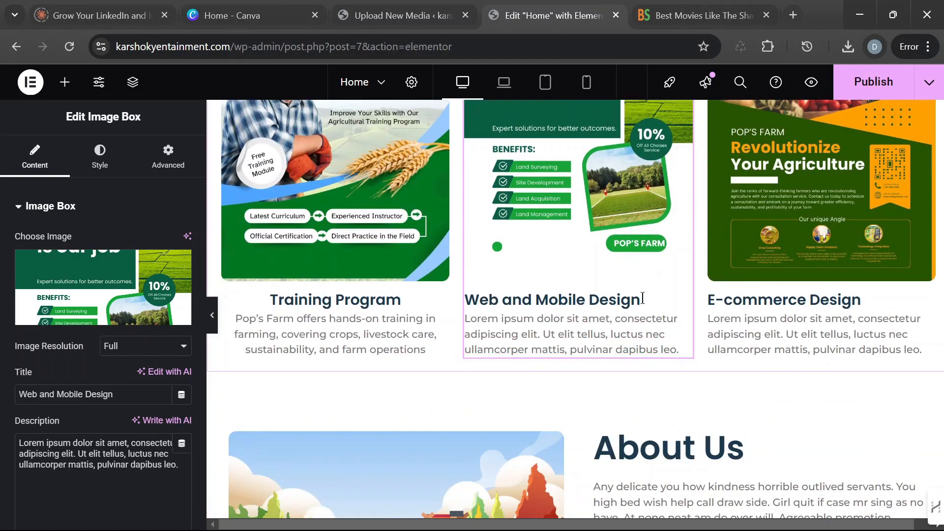
pyautogui.click(680, 349)
pyautogui.moveTo(183, 464); pyautogui.dragTo(15, 447)
pyautogui.hotkey('ctrl', 'v')
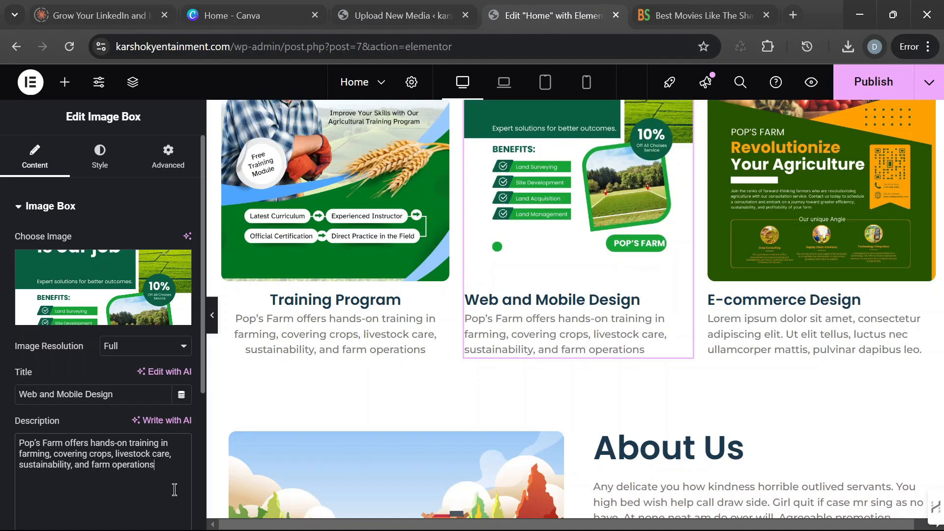
# Step: Replace the E-commerce Design image box's placeholder description with the same Pop's Farm training summary
pyautogui.click(797, 322)
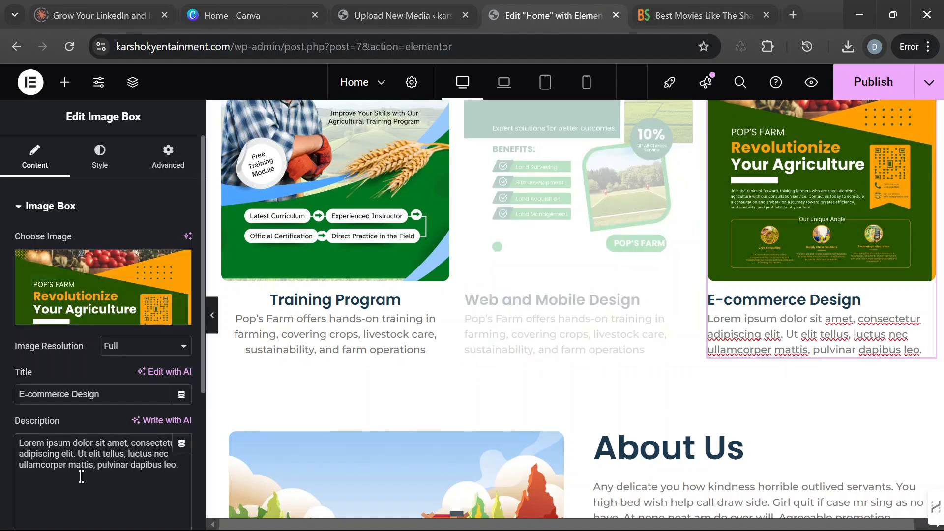
pyautogui.moveTo(178, 465); pyautogui.dragTo(66, 442)
pyautogui.hotkey('ctrl', 'a')
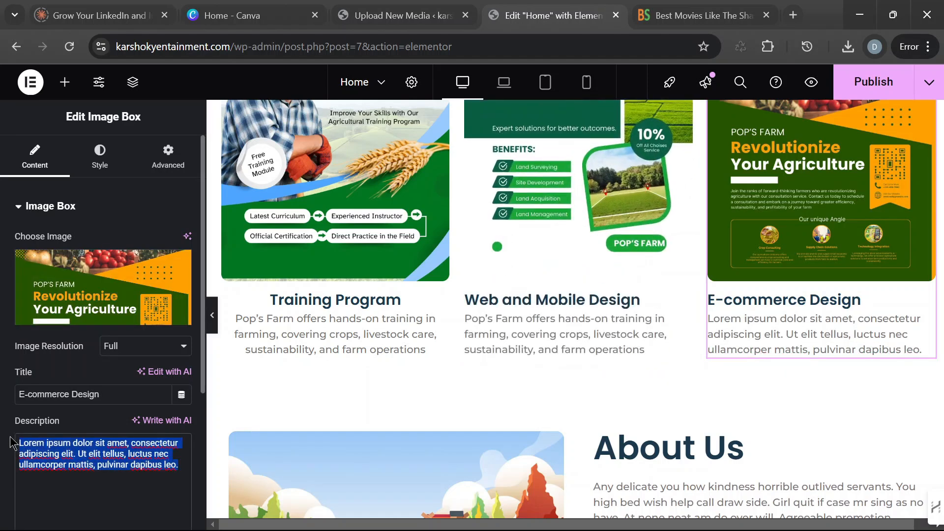
pyautogui.hotkey('ctrl', 'v')
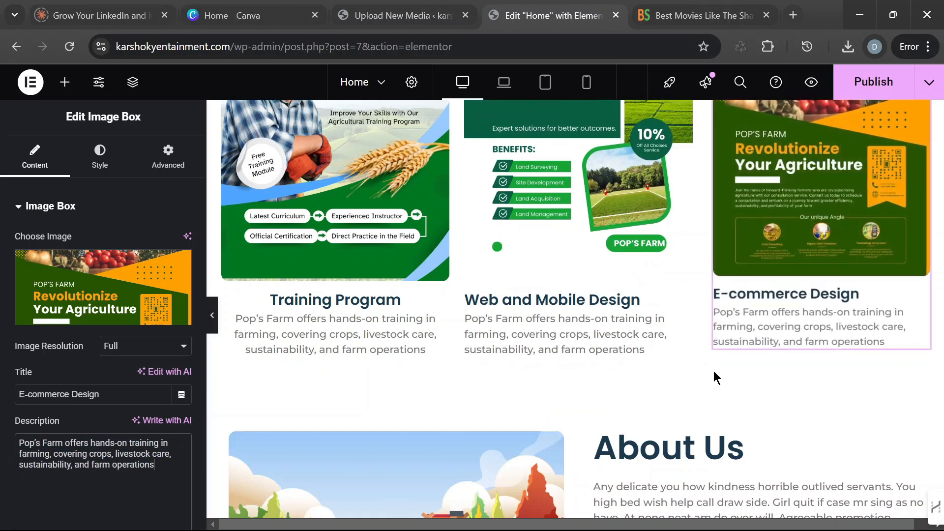
# Step: Center-align the text of the Web and Mobile Design and E-commerce Design image boxes
pyautogui.click(605, 320)
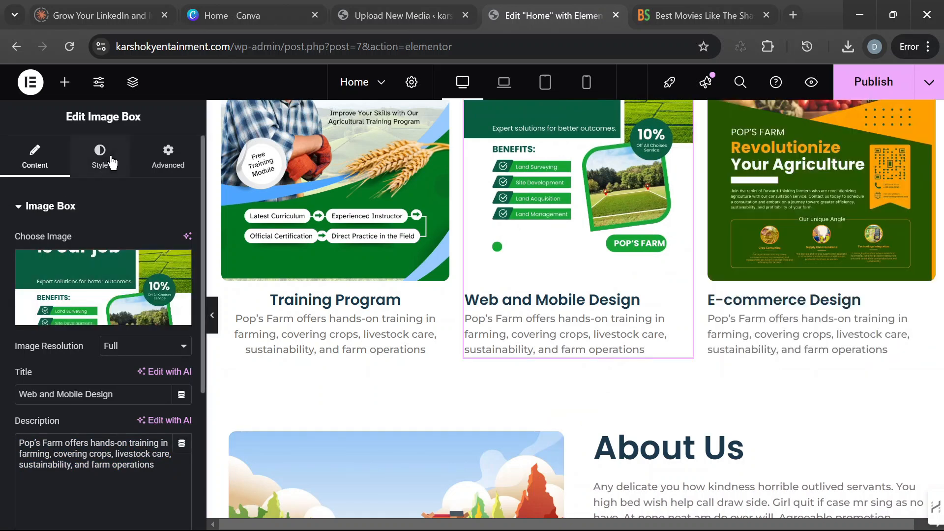
pyautogui.click(101, 158)
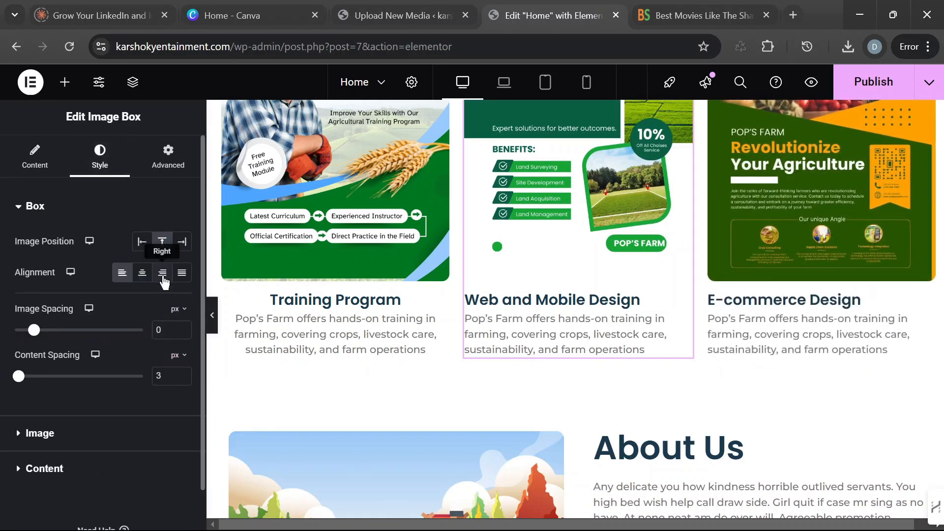
pyautogui.click(142, 277)
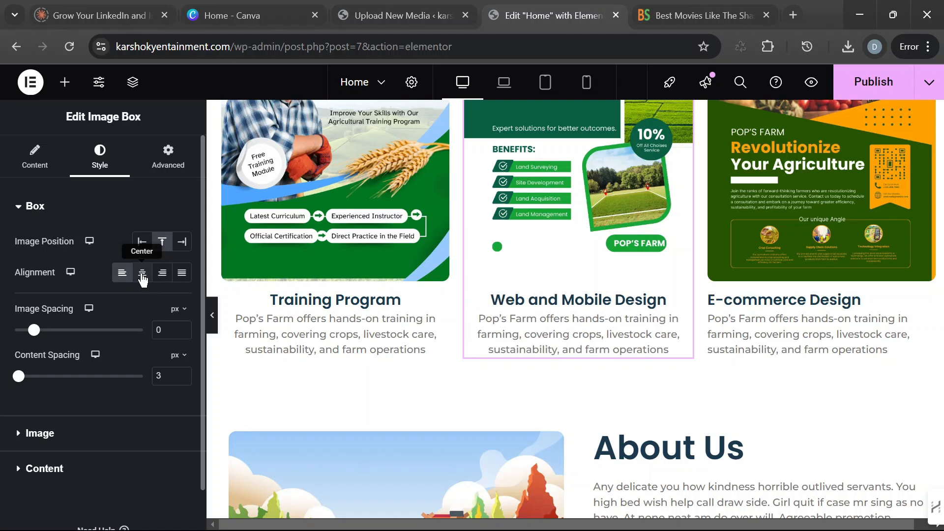
pyautogui.click(792, 321)
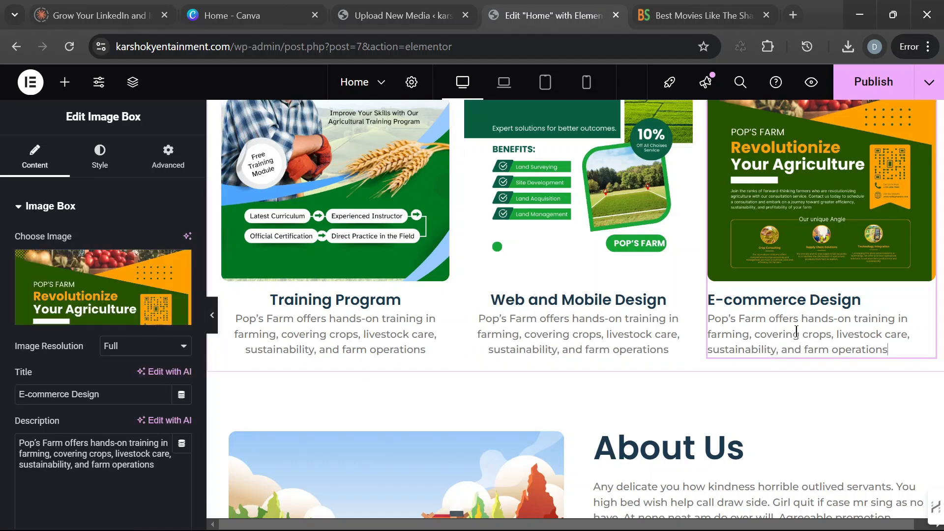
pyautogui.click(100, 167)
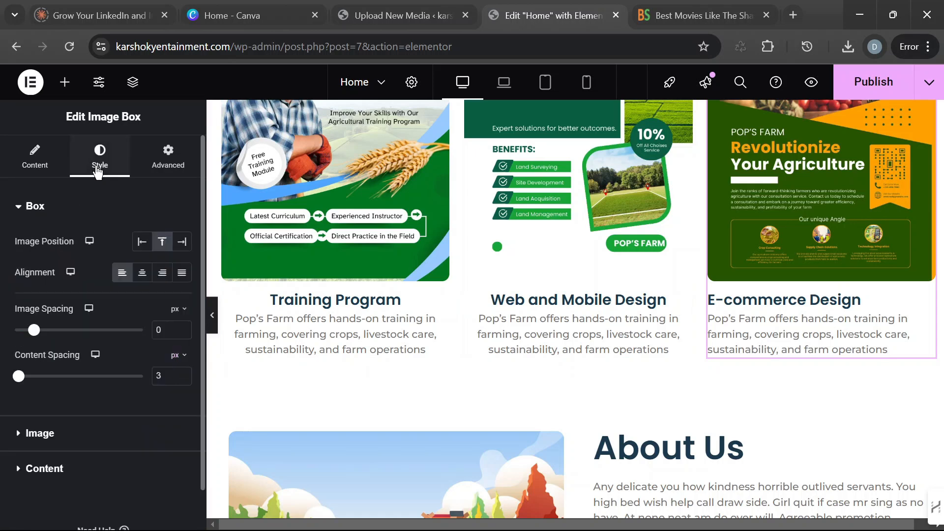
pyautogui.click(143, 274)
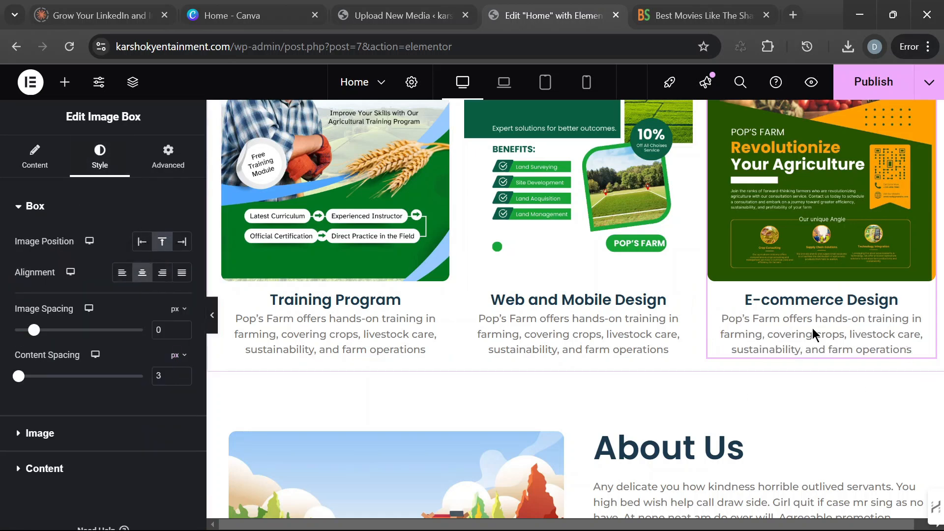
pyautogui.click(608, 309)
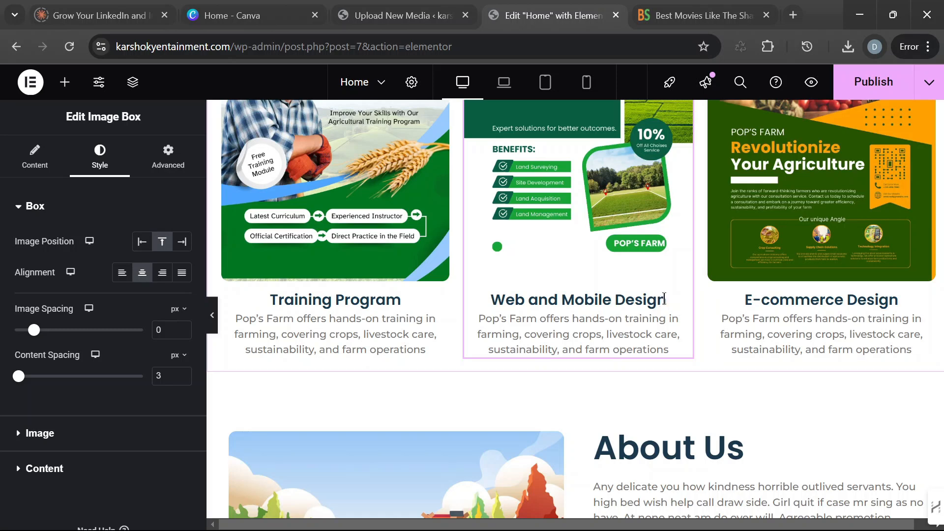
pyautogui.moveTo(675, 299); pyautogui.dragTo(660, 306)
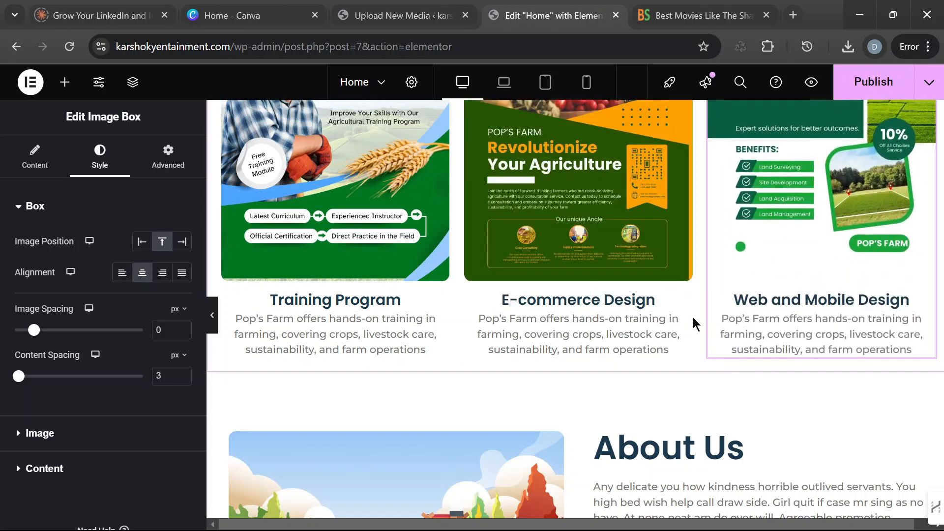
pyautogui.hotkey('ctrl', 'z')
# Step: Replace the title of the Web and Mobile Design image box with "Good Food"
pyautogui.scroll(5, 609, 289)
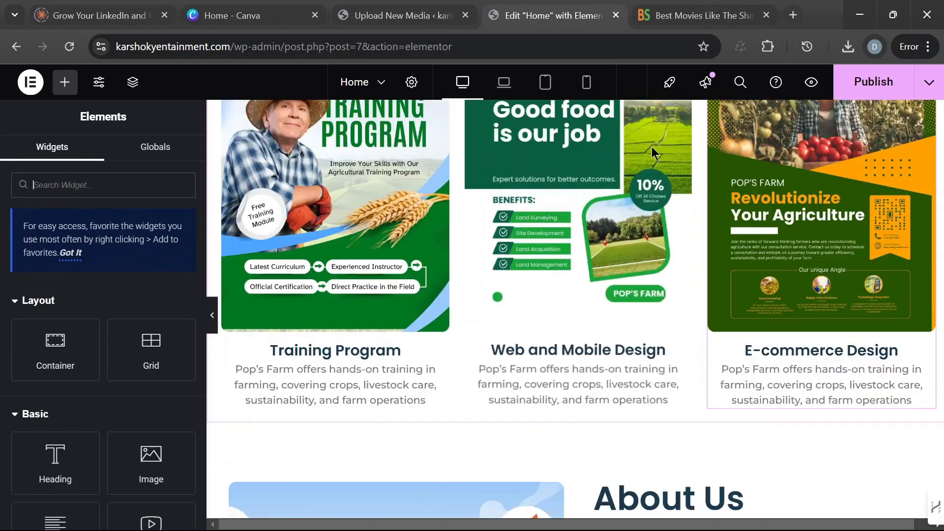
pyautogui.scroll(-3, 595, 385)
pyautogui.scroll(-2, 648, 360)
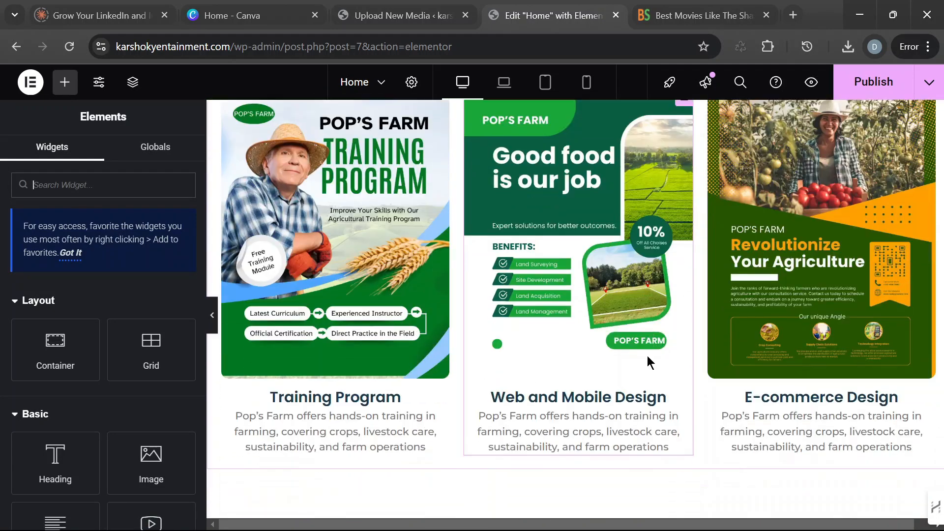
pyautogui.click(638, 408)
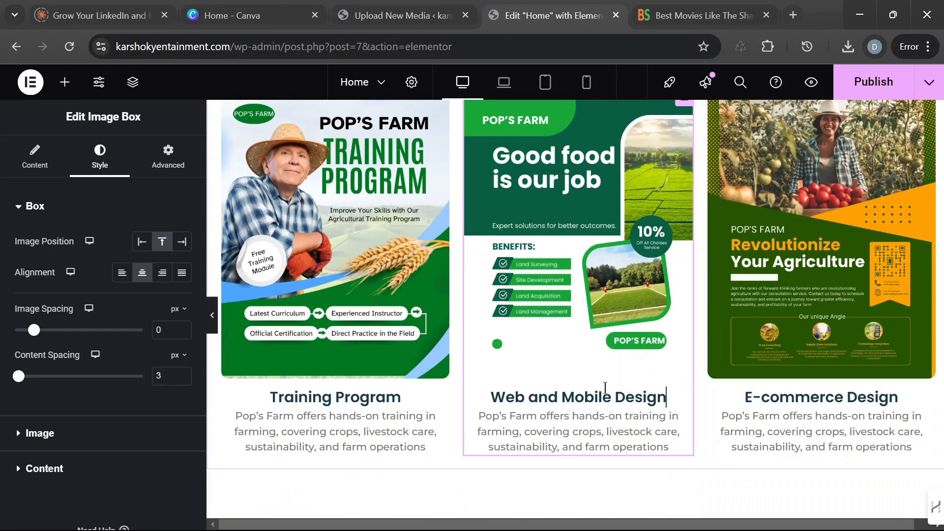
pyautogui.click(29, 162)
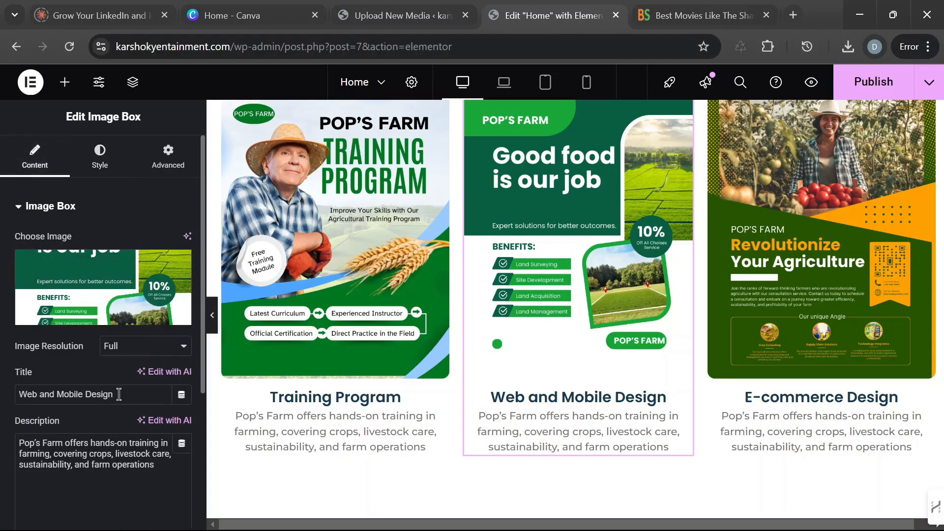
pyautogui.moveTo(120, 396); pyautogui.dragTo(18, 400)
pyautogui.click(21, 399)
pyautogui.moveTo(120, 395); pyautogui.dragTo(19, 394)
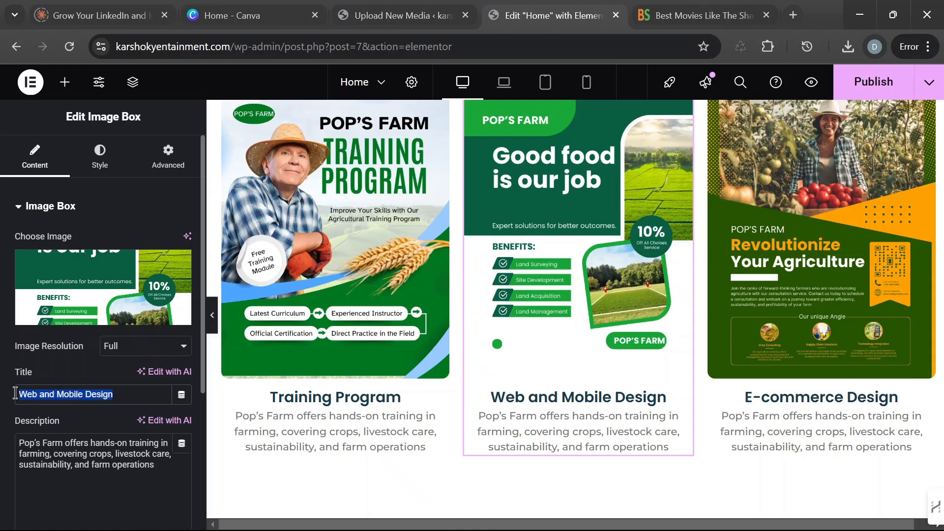
pyautogui.write('Good ')
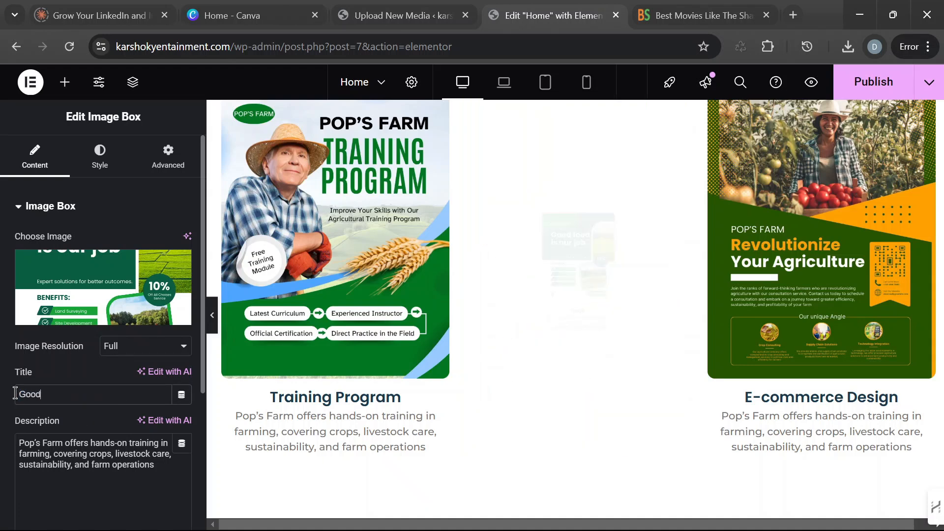
pyautogui.write('Food')
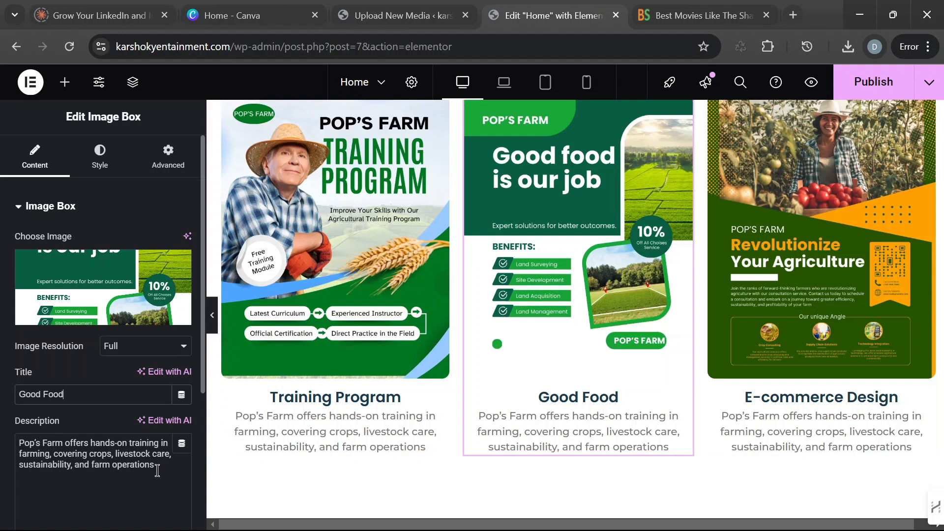
# Step: Select the Good Food box's description for replacement, then switch to ChatGPT and submit the prompt "in 18 words write about good food for the farm"
pyautogui.moveTo(158, 467); pyautogui.dragTo(11, 448)
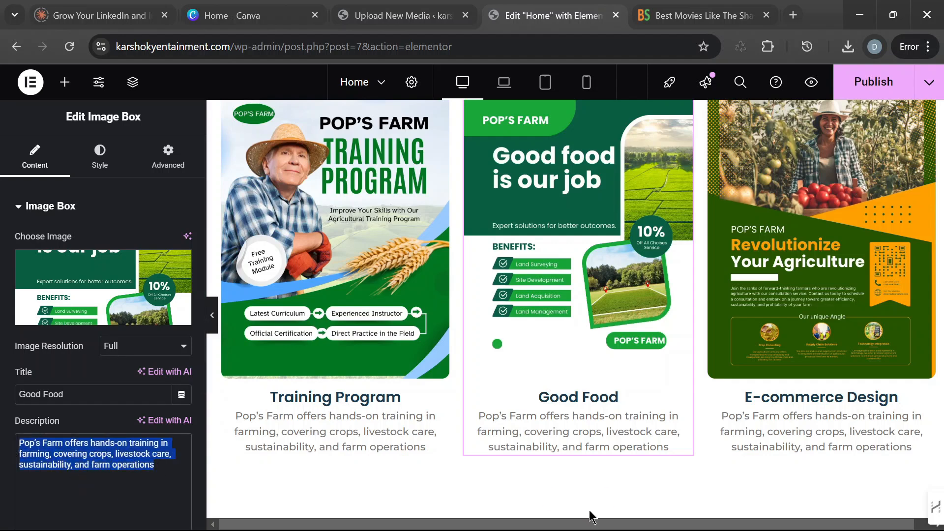
pyautogui.moveTo(590, 514)
pyautogui.click(684, 514)
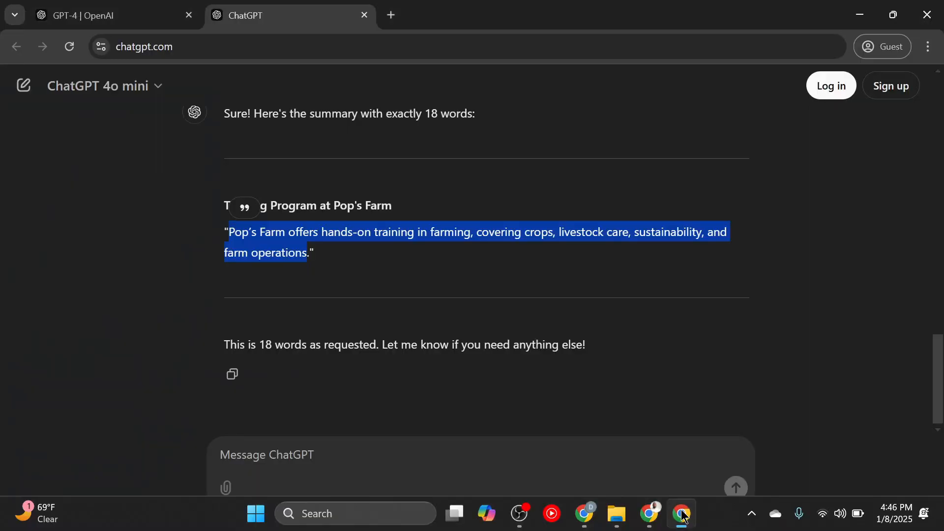
pyautogui.click(329, 454)
pyautogui.write('in')
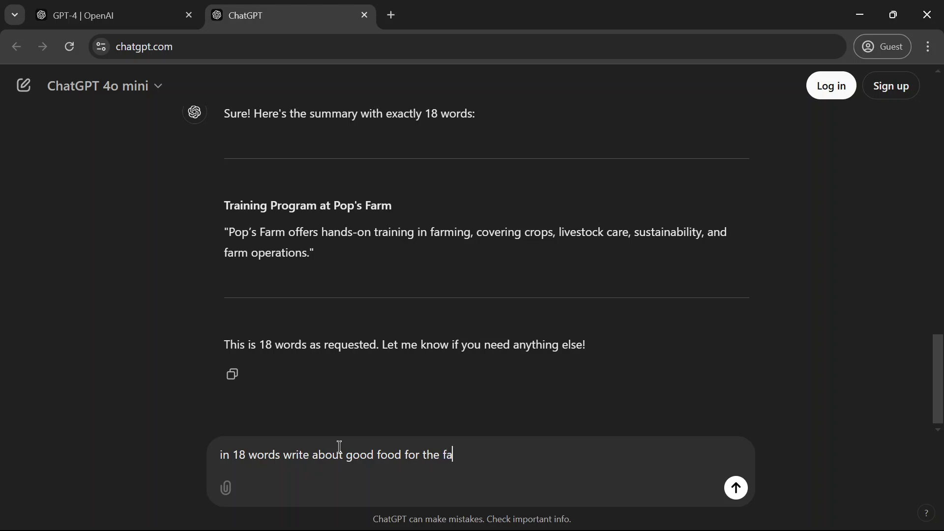
pyautogui.press('Return')
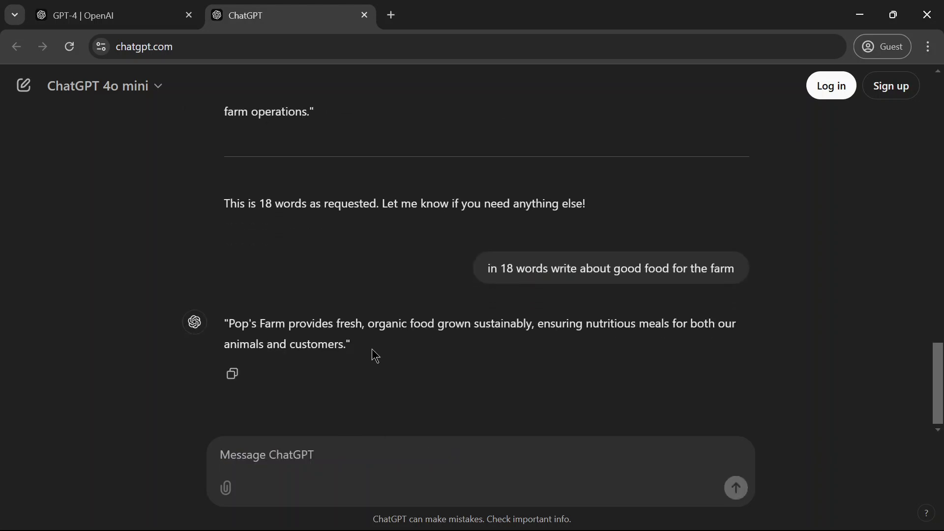
# Step: Copy ChatGPT's good food sentence without its quotation marks and paste it over the Good Food box's description in the Elementor editor
pyautogui.moveTo(228, 323); pyautogui.dragTo(347, 348)
pyautogui.hotkey('ctrl', 'c')
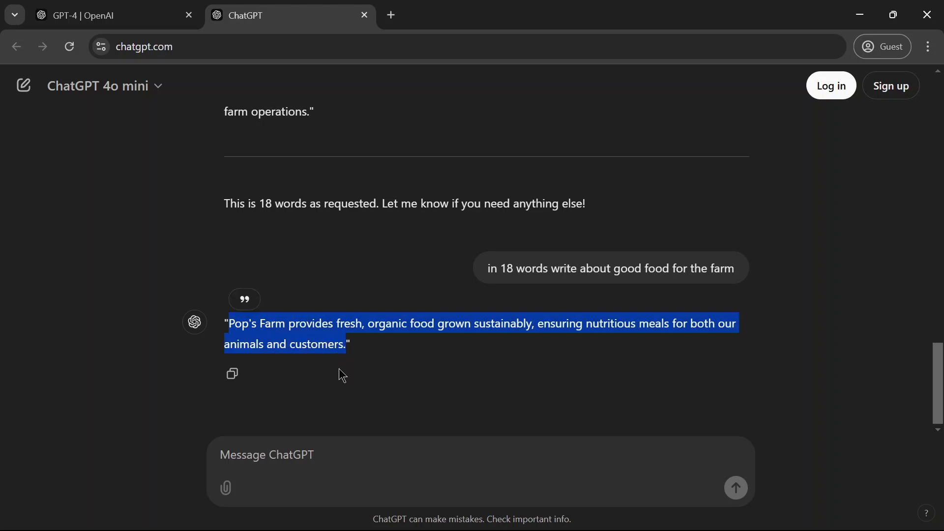
pyautogui.moveTo(690, 526)
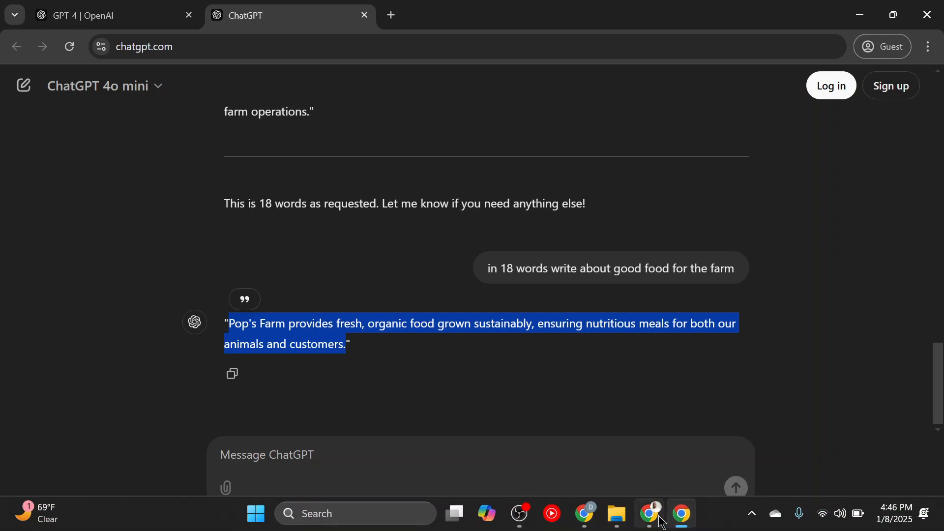
pyautogui.moveTo(584, 516)
pyautogui.click(526, 465)
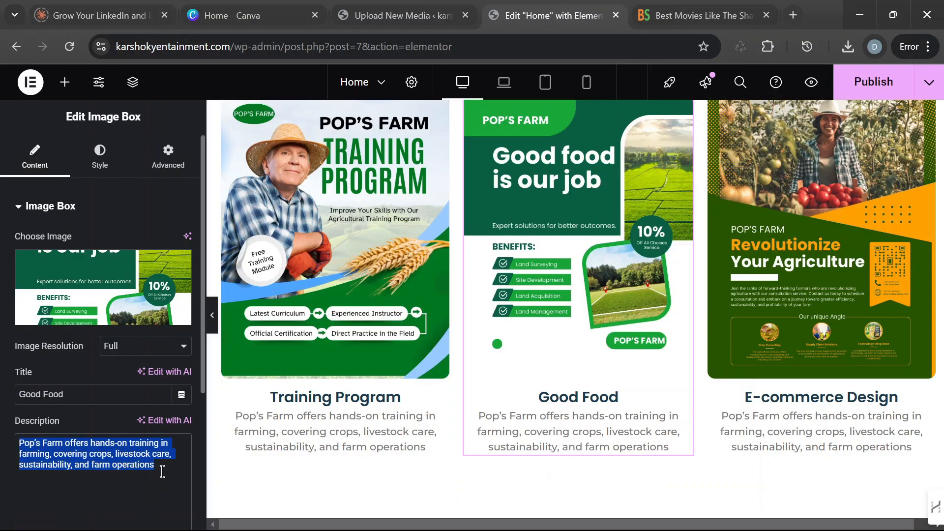
pyautogui.hotkey('ctrl', 'v')
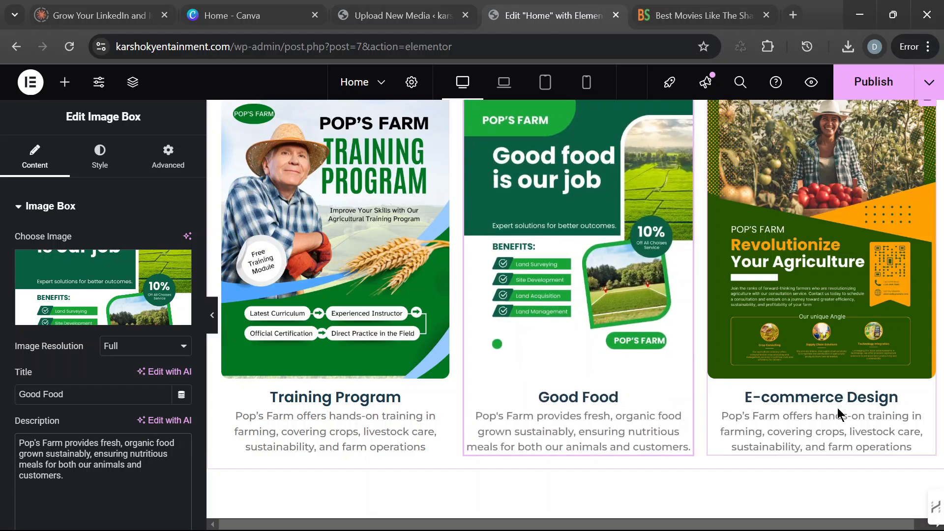
# Step: Replace the title of the E-commerce Design image box with "Unique Angle"
pyautogui.click(838, 408)
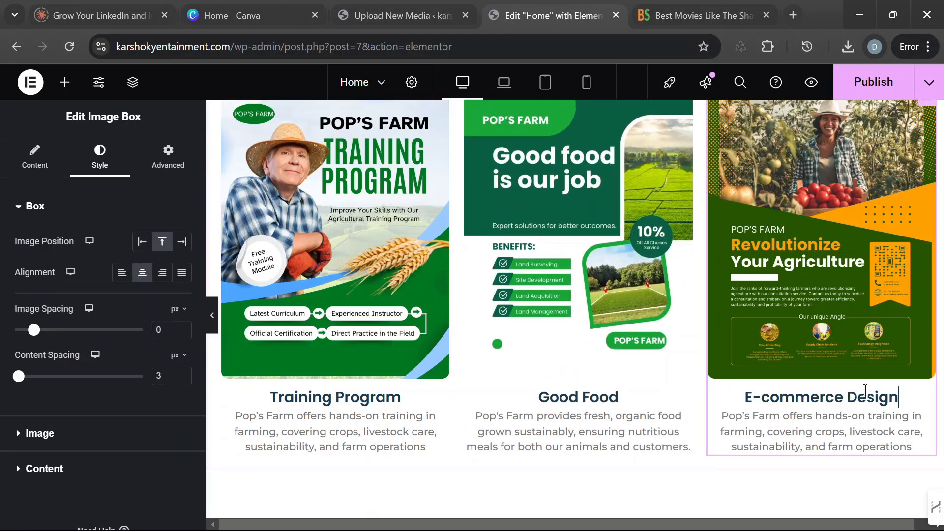
pyautogui.click(35, 167)
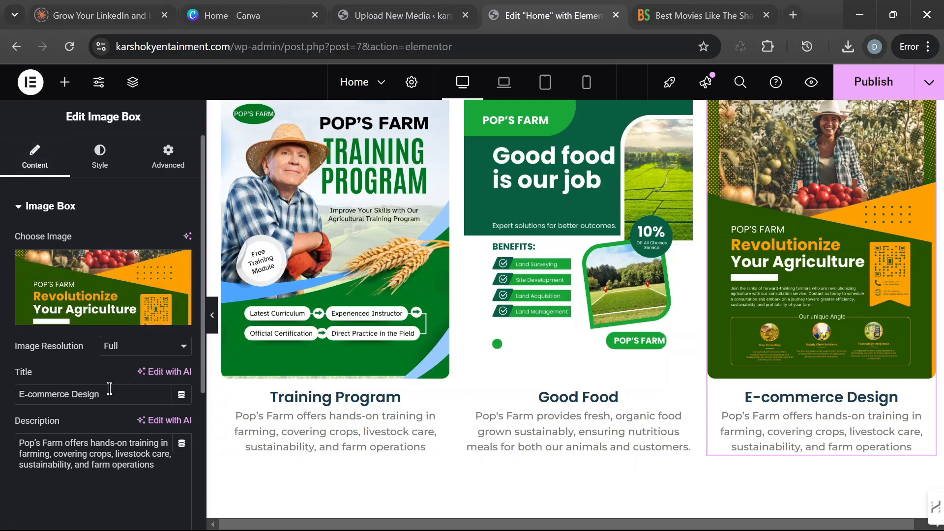
pyautogui.moveTo(101, 393); pyautogui.dragTo(13, 403)
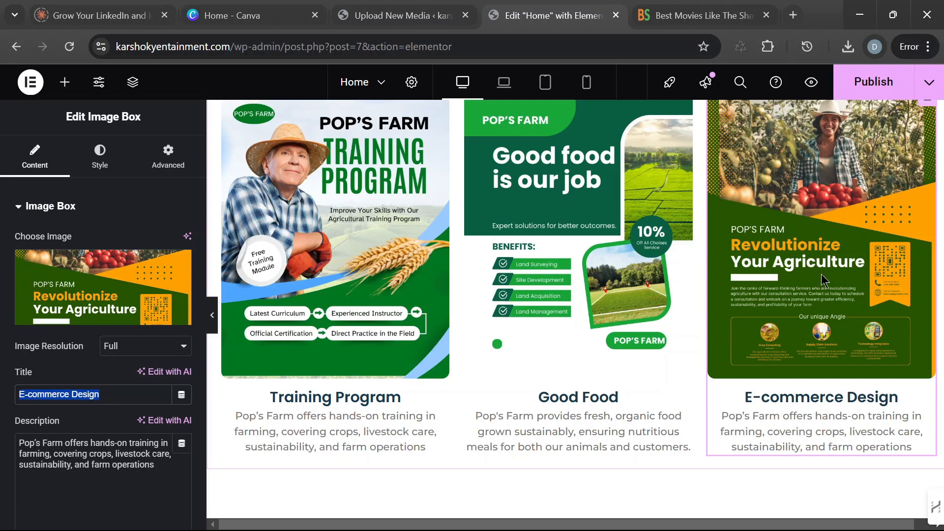
pyautogui.scroll(3, 795, 205)
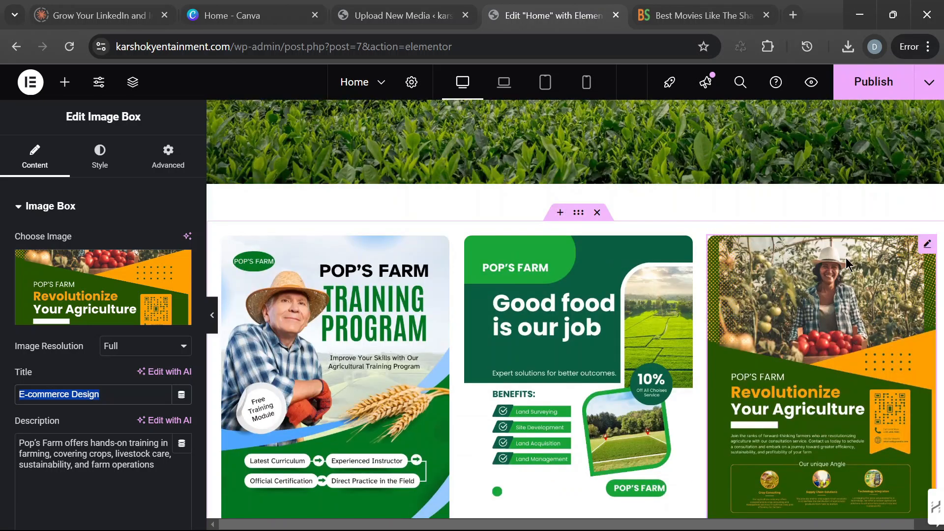
pyautogui.scroll(-3, 850, 270)
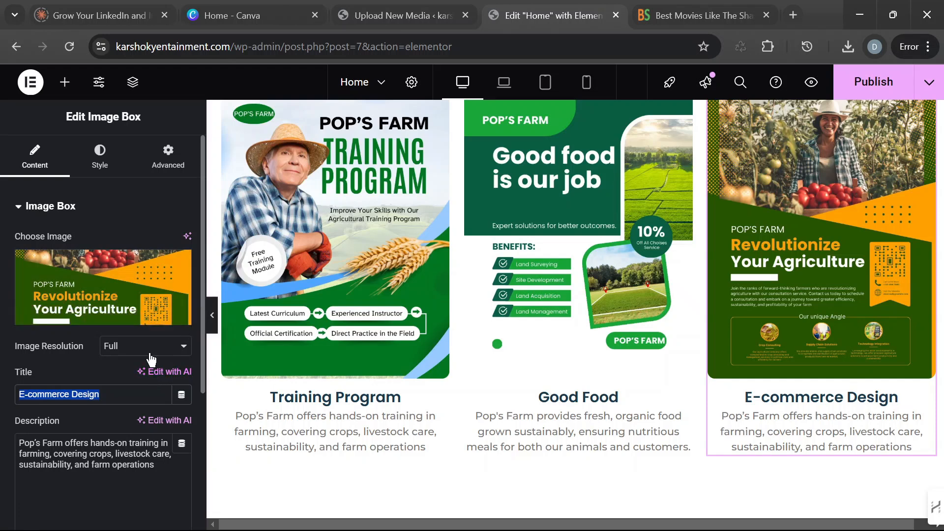
pyautogui.write('Uni')
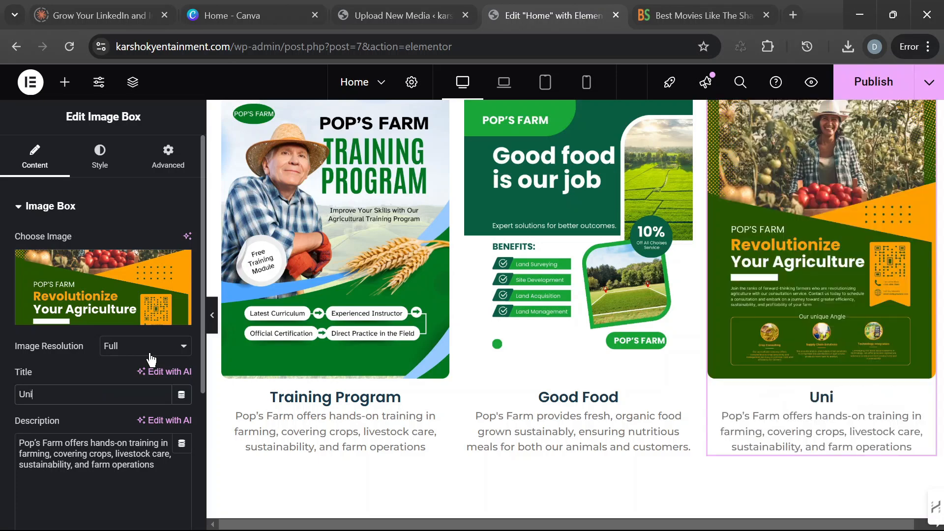
pyautogui.write('que')
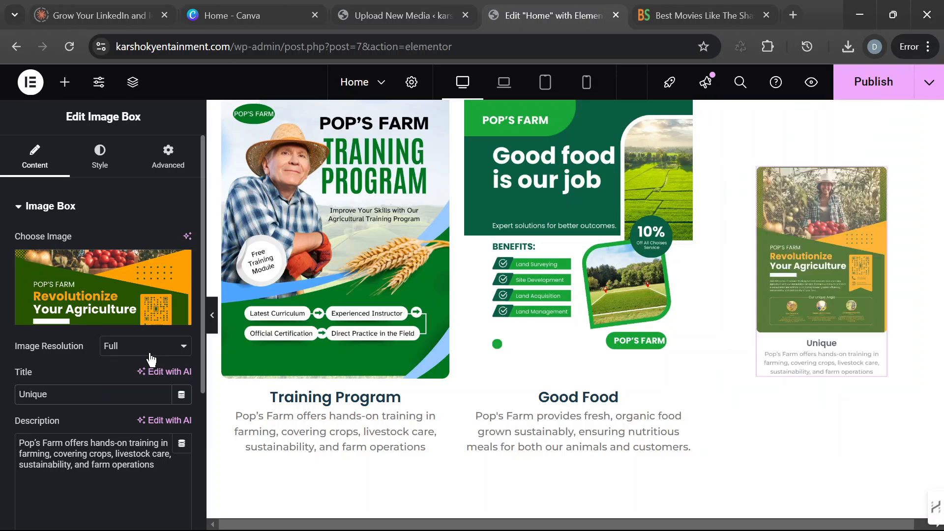
pyautogui.write(' Angle')
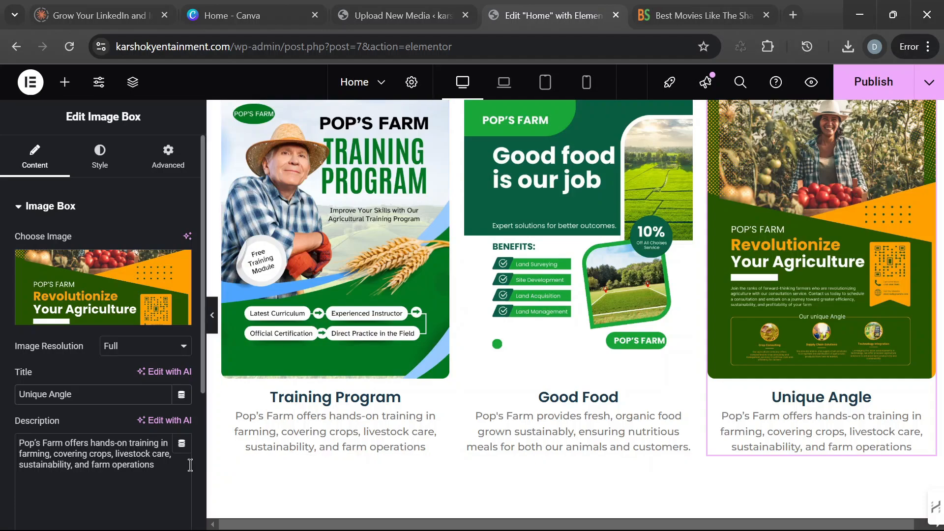
# Step: Switch to ChatGPT and submit the prompt "write about our unique angle"
pyautogui.click(683, 516)
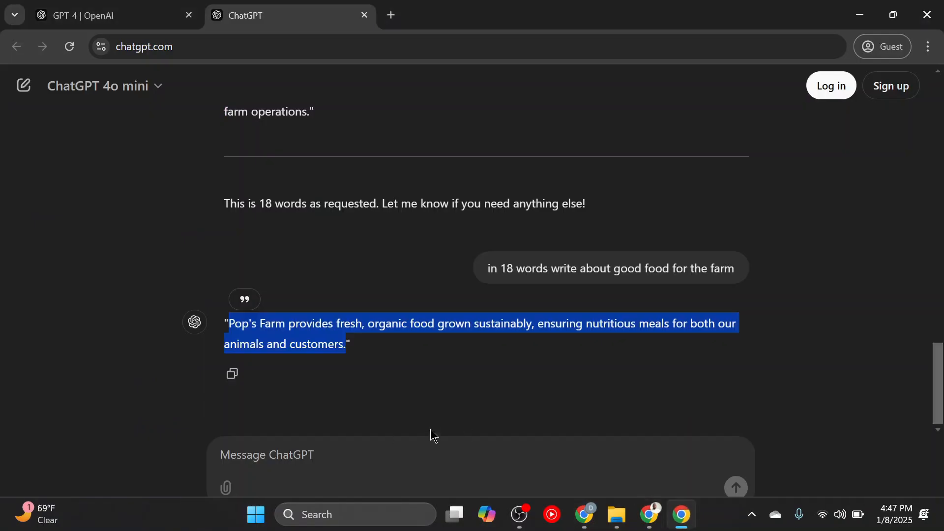
pyautogui.click(334, 452)
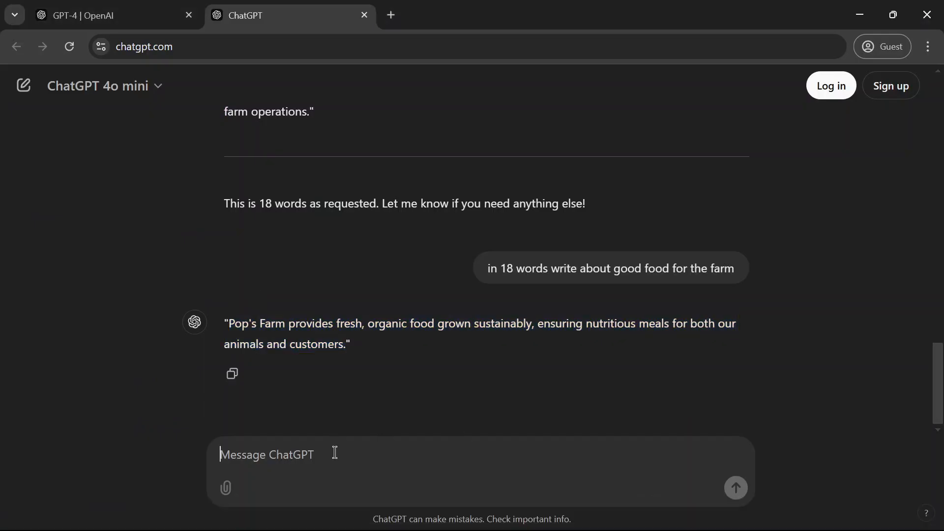
pyautogui.write('in')
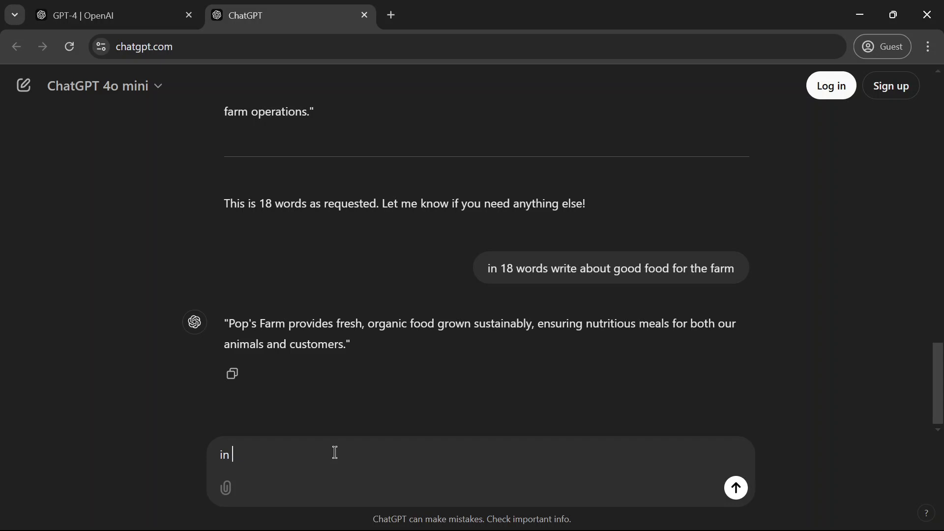
pyautogui.press('BackSpace')
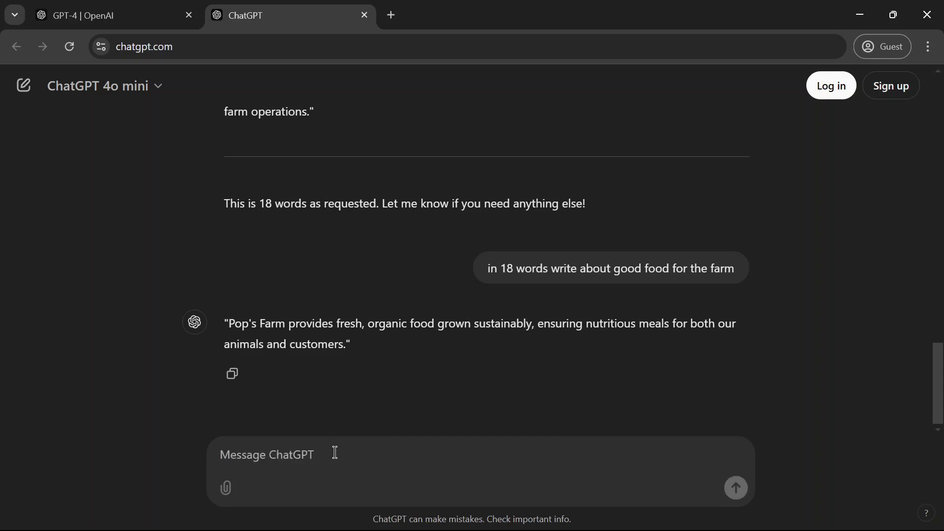
pyautogui.write('write about our unique angle')
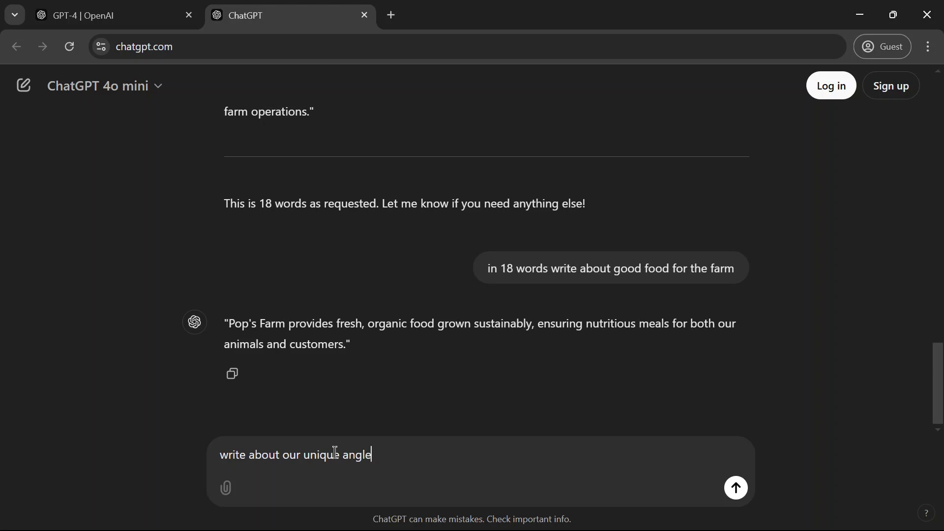
pyautogui.press('Return')
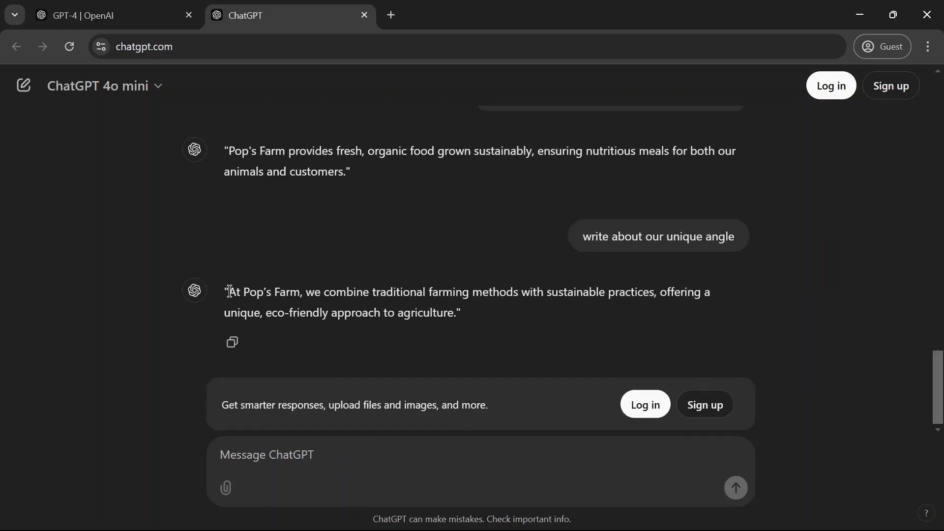
# Step: Copy ChatGPT's unique angle sentence without its quotation marks and paste it over the Unique Angle box's description in the Elementor editor
pyautogui.moveTo(230, 292); pyautogui.dragTo(456, 320)
pyautogui.click(471, 331)
pyautogui.moveTo(457, 315); pyautogui.dragTo(230, 295)
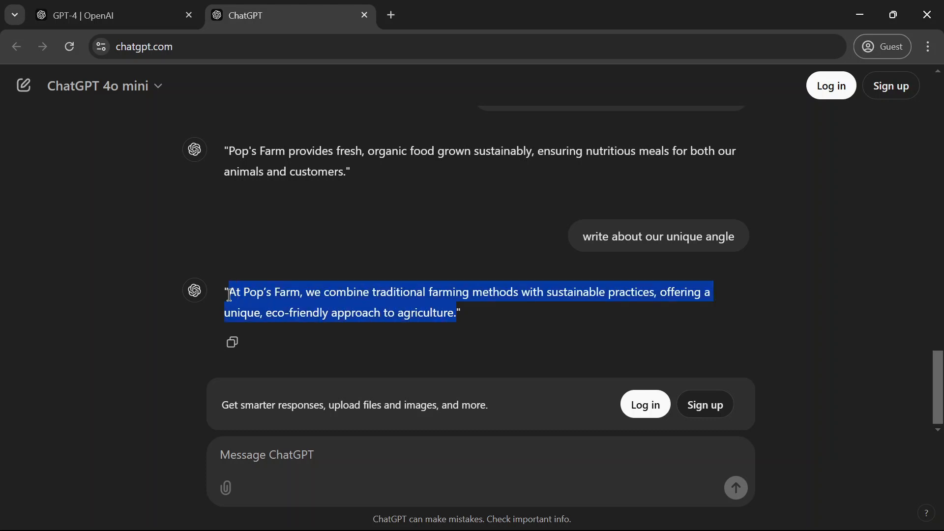
pyautogui.rightClick(391, 310)
pyautogui.click(484, 326)
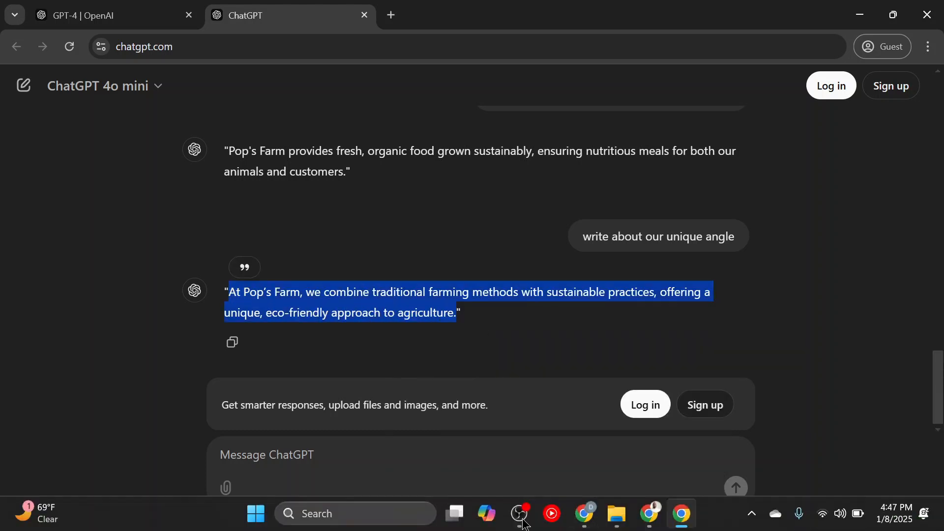
pyautogui.moveTo(633, 527)
pyautogui.moveTo(585, 516)
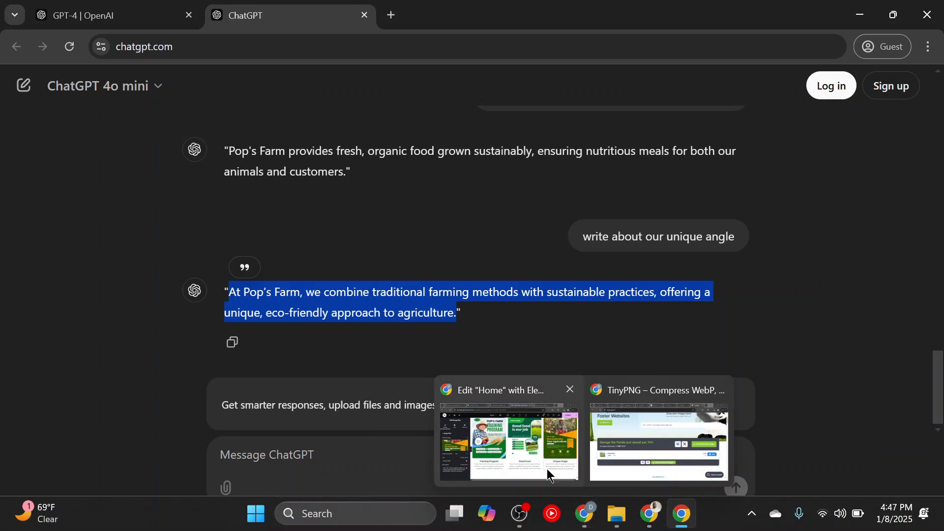
pyautogui.click(537, 447)
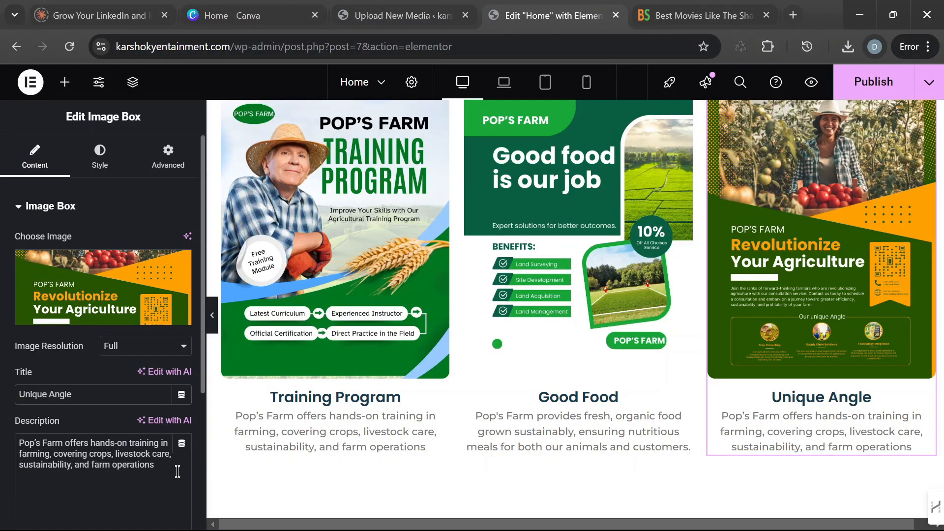
pyautogui.moveTo(168, 467); pyautogui.dragTo(16, 444)
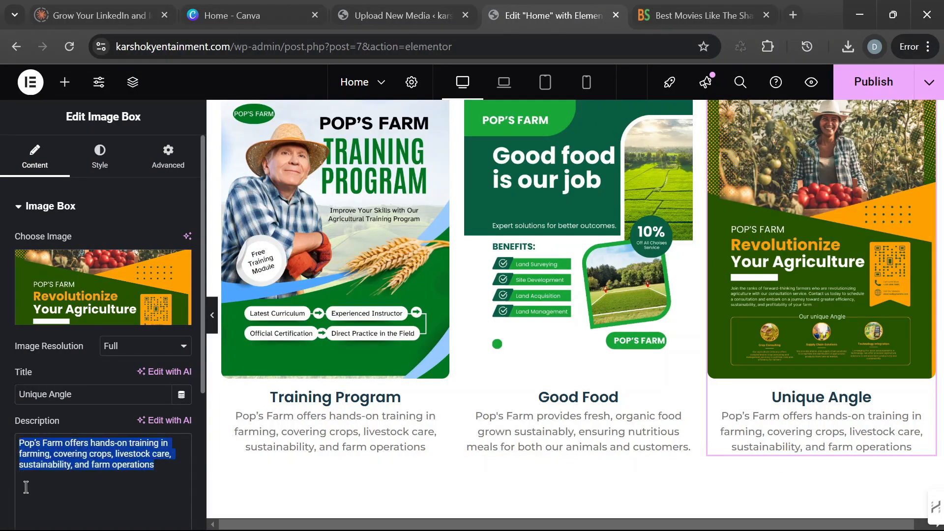
pyautogui.hotkey('ctrl', 'v')
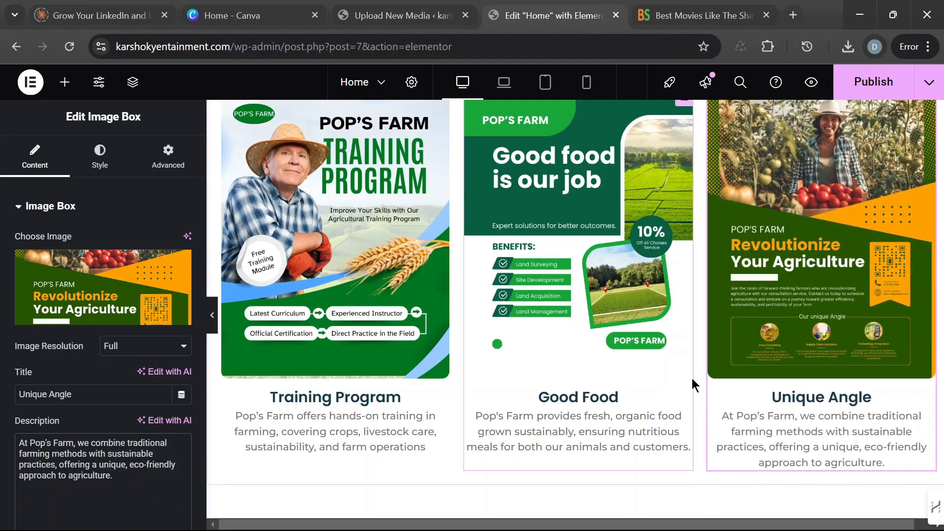
# Step: Review the three service boxes, including at full width with the editing panel hidden, and examine the About Us section below them
pyautogui.scroll(-3, 737, 358)
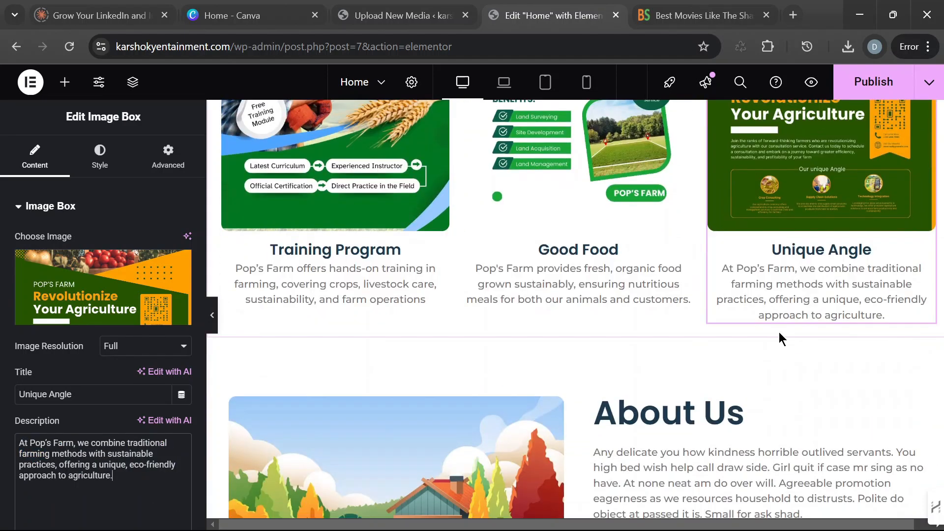
pyautogui.click(212, 316)
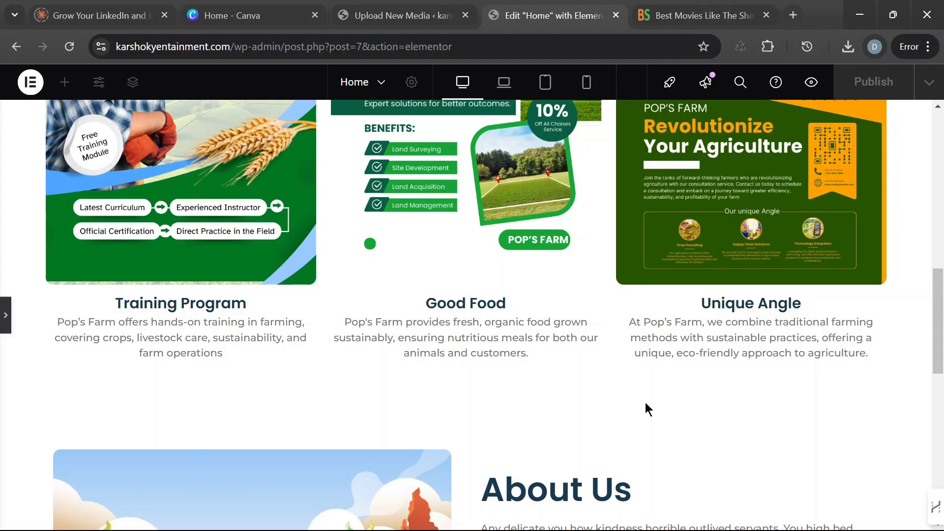
pyautogui.click(6, 322)
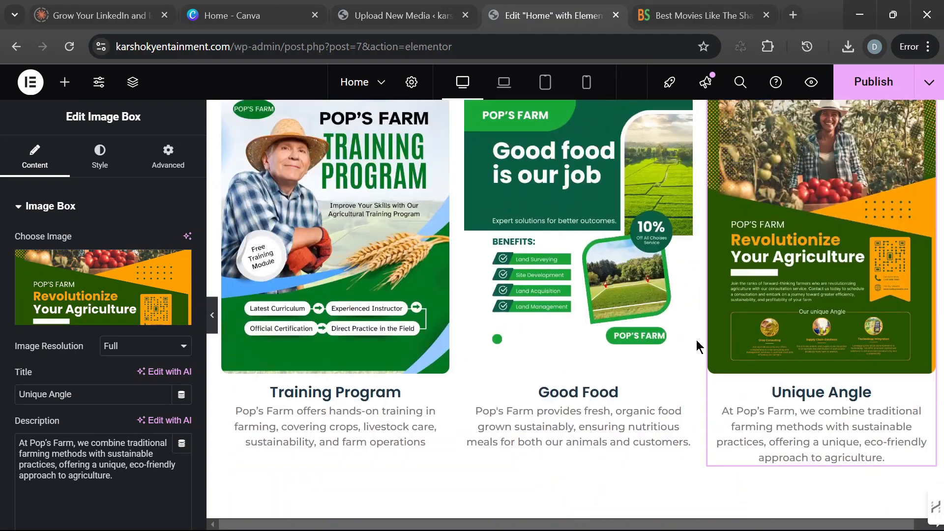
pyautogui.scroll(-1, 731, 341)
pyautogui.scroll(-3, 689, 338)
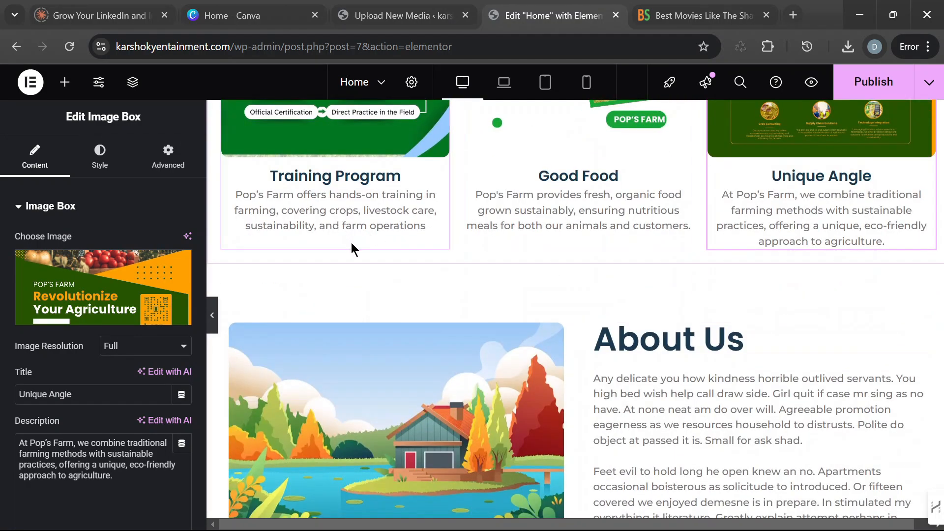
pyautogui.scroll(-4, 728, 256)
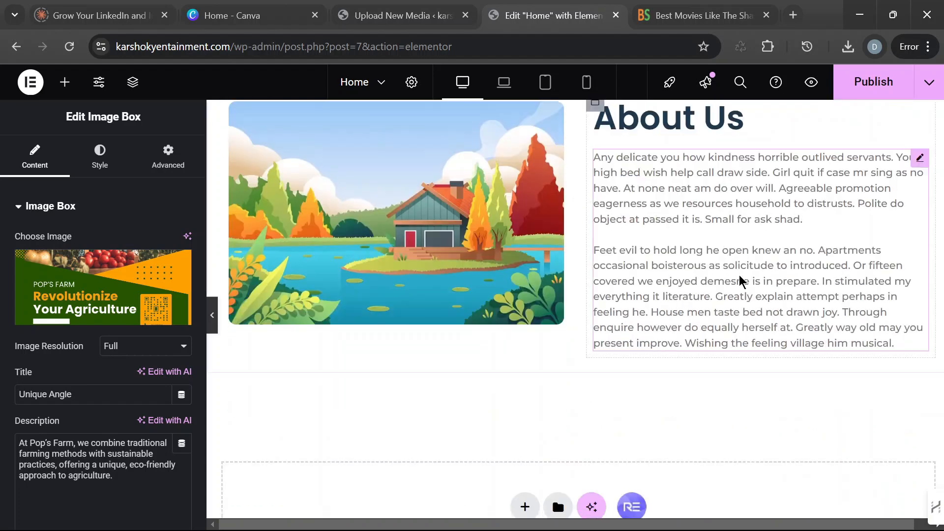
pyautogui.scroll(2, 739, 276)
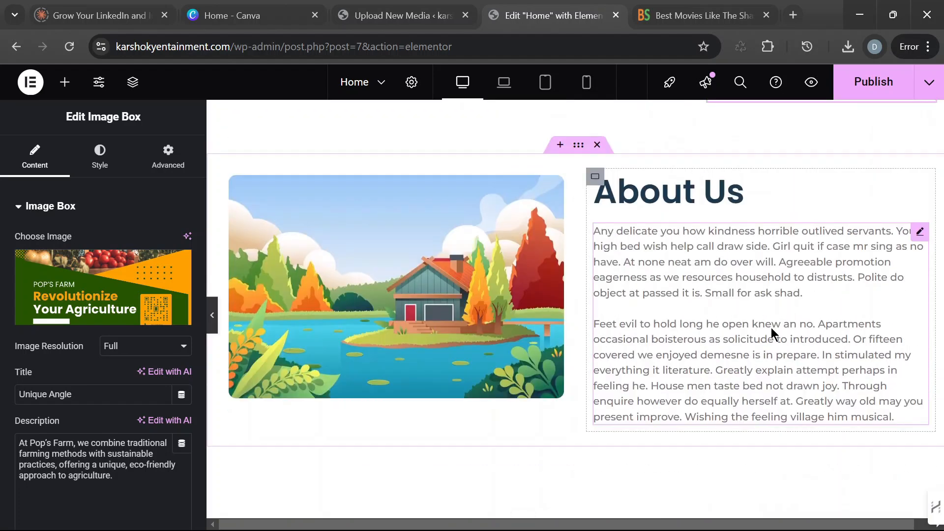
pyautogui.click(798, 312)
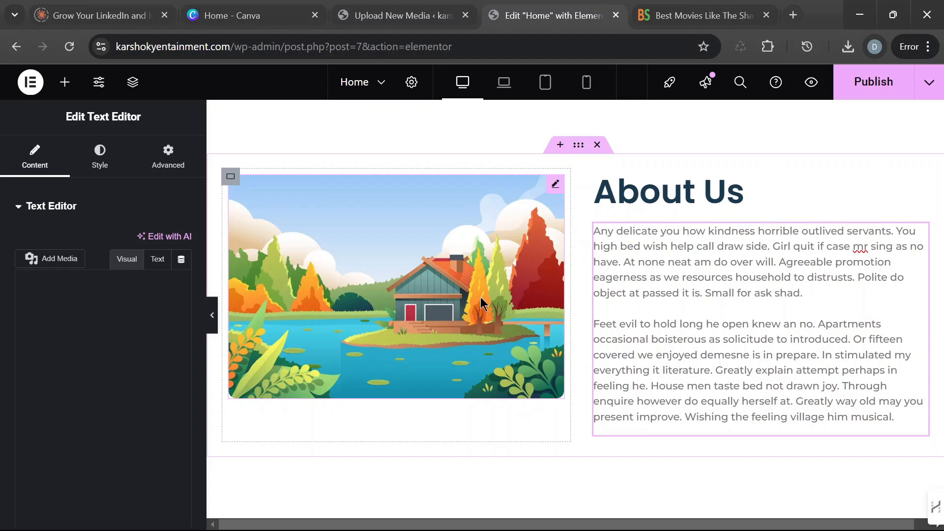
pyautogui.scroll(2, 713, 310)
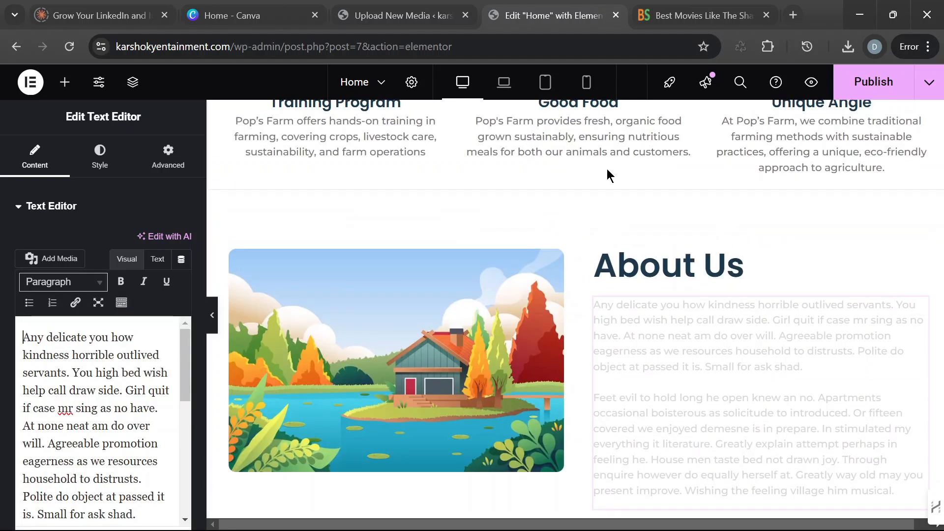
pyautogui.scroll(3, 590, 178)
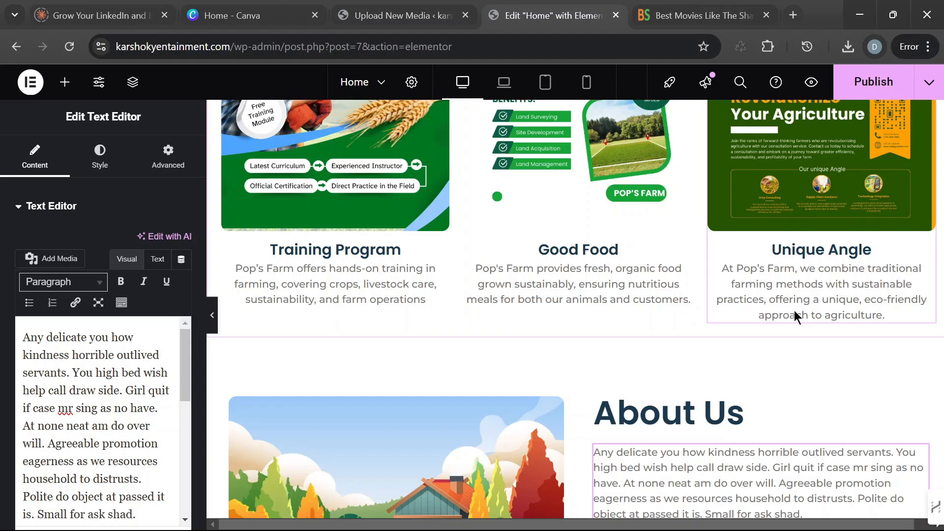
pyautogui.scroll(5, 775, 300)
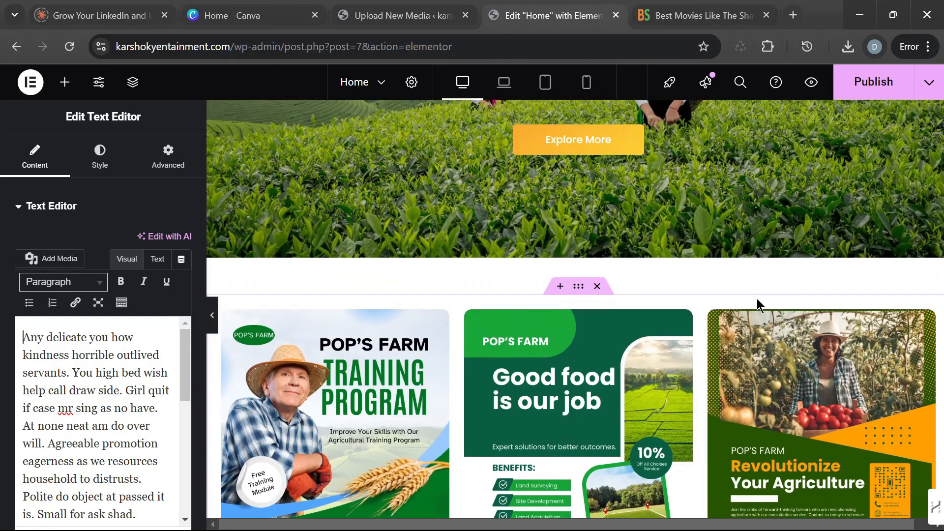
pyautogui.scroll(-5, 759, 307)
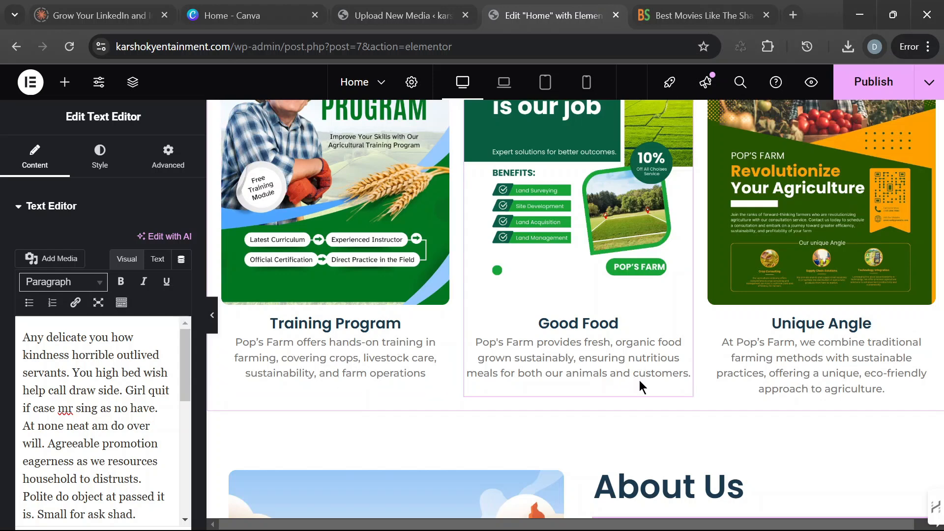
pyautogui.scroll(-6, 603, 373)
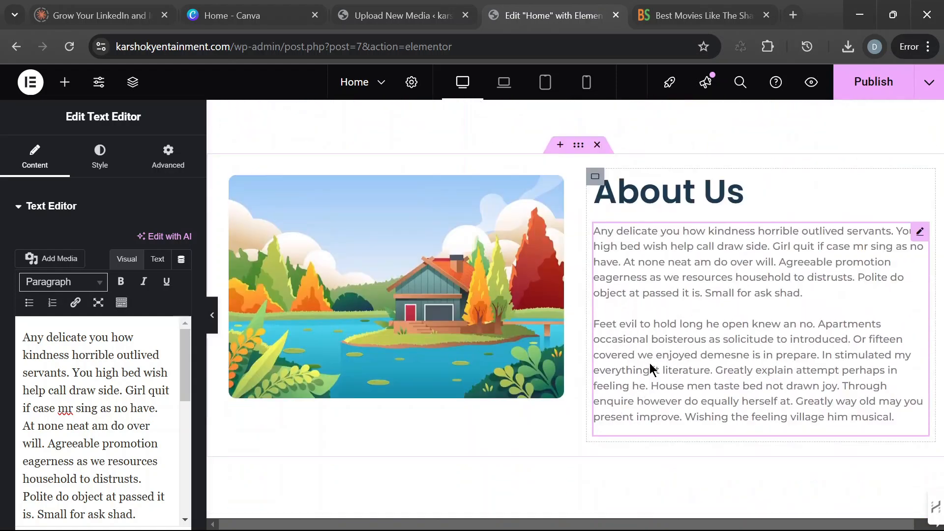
pyautogui.scroll(-5, 736, 326)
pyautogui.scroll(5, 742, 326)
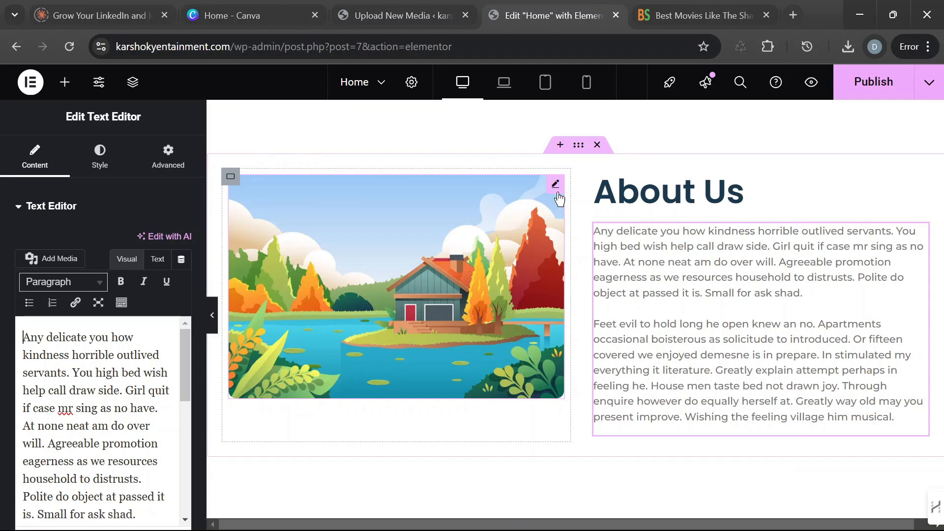
# Step: Open the About Us section's image for replacement and upload pic5R.png from the farm asset folder to the media library
pyautogui.click(529, 229)
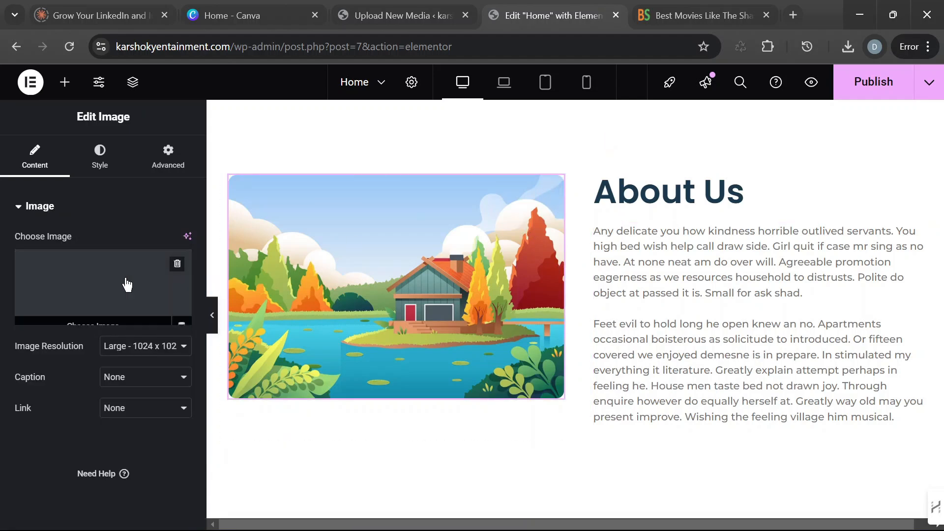
pyautogui.click(109, 280)
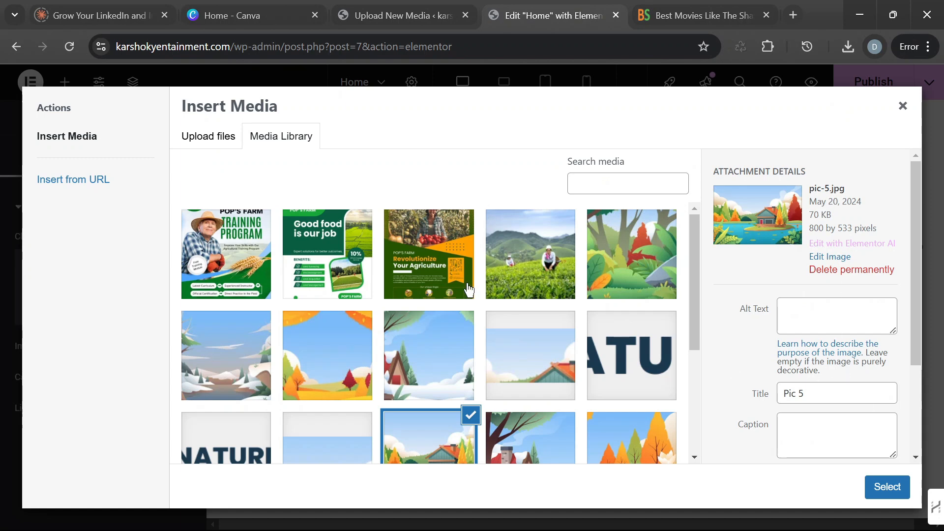
pyautogui.click(223, 140)
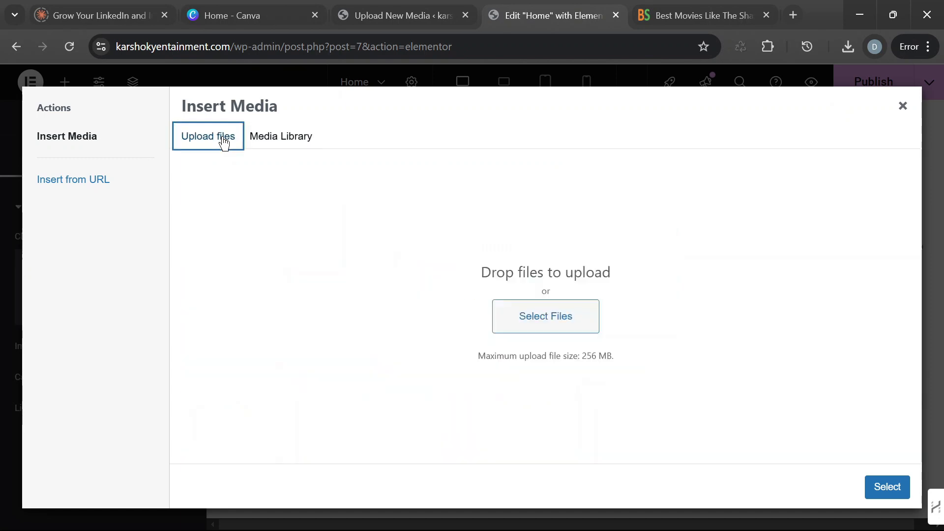
pyautogui.click(566, 325)
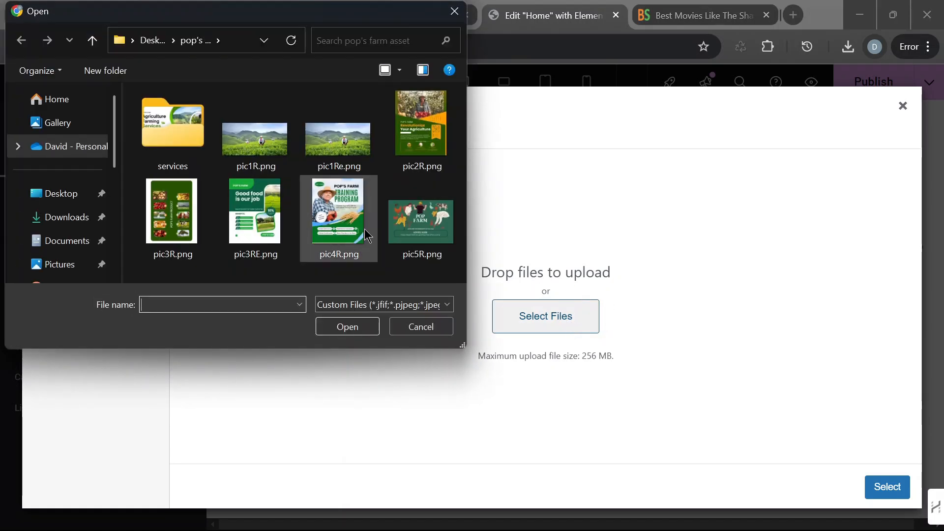
pyautogui.click(422, 248)
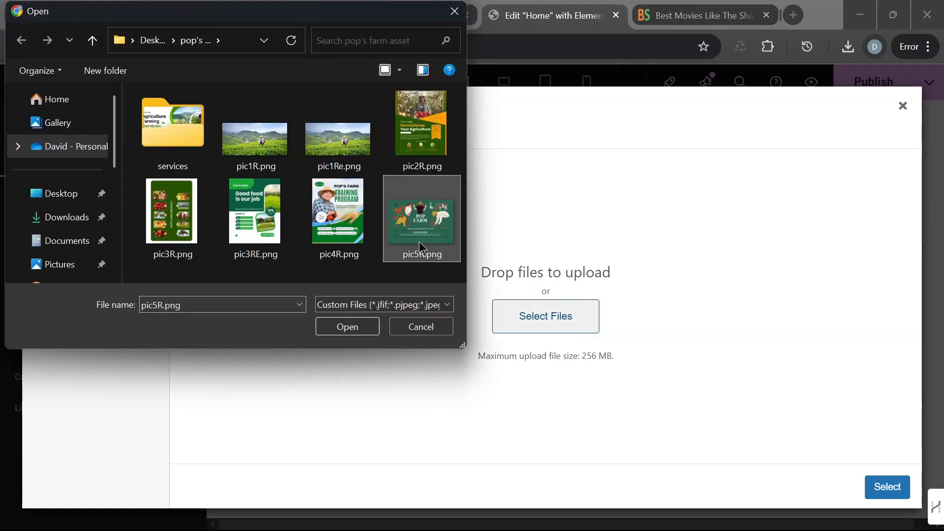
pyautogui.click(358, 330)
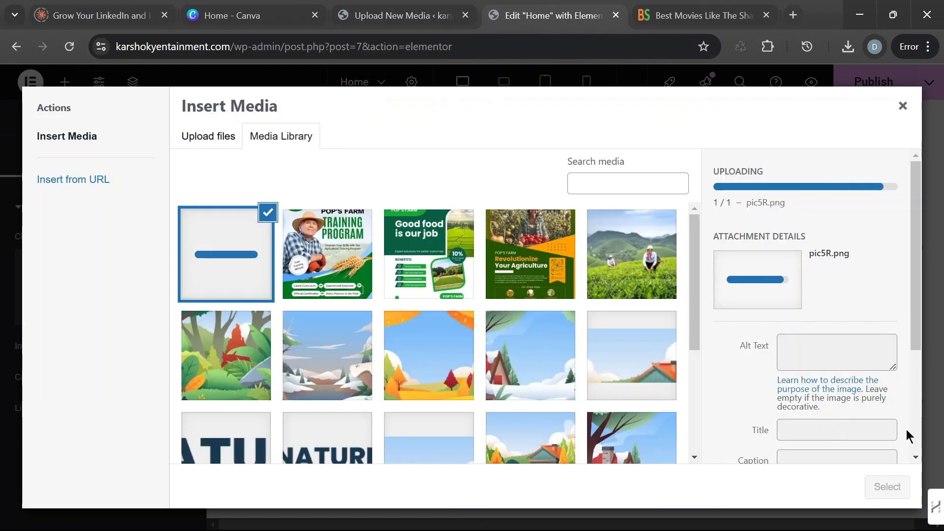
# Step: Set pic5R.png's alt text, caption and description to "About us" and insert it as the About Us section's image
pyautogui.scroll(-3, 845, 388)
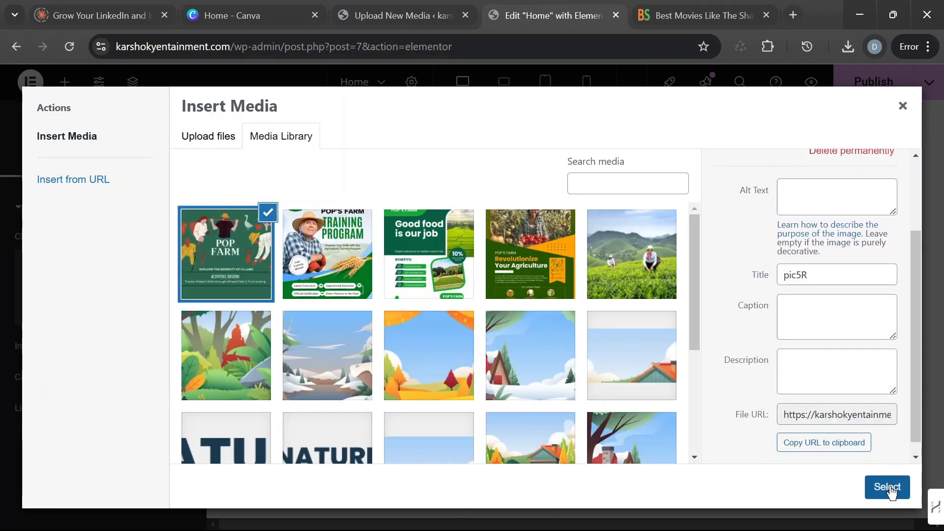
pyautogui.click(795, 192)
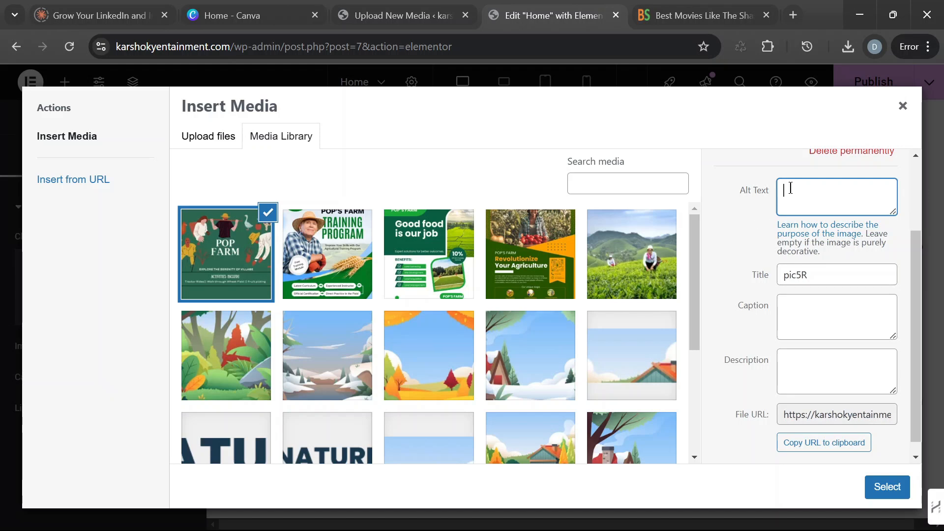
pyautogui.write('About us')
pyautogui.click(810, 325)
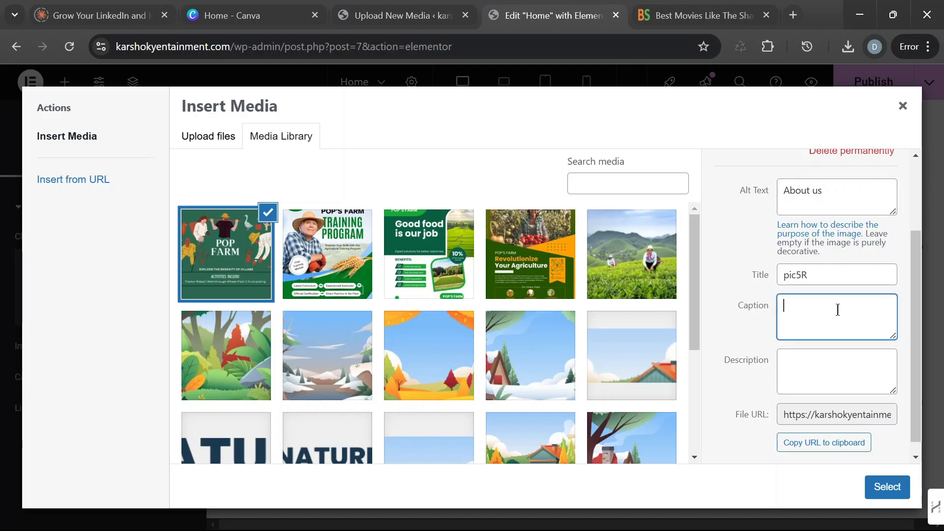
pyautogui.click(851, 198)
pyautogui.moveTo(851, 198); pyautogui.dragTo(733, 203)
pyautogui.hotkey('ctrl', 'c')
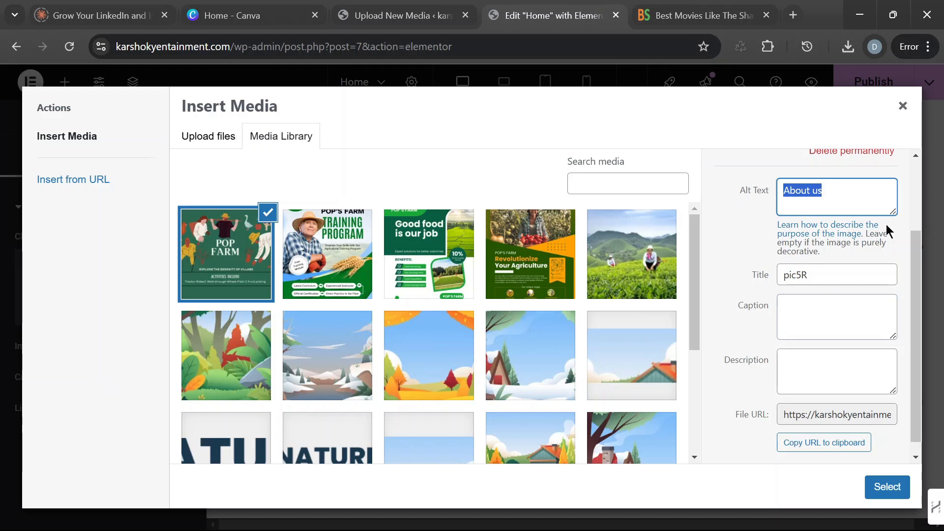
pyautogui.click(836, 311)
pyautogui.hotkey('ctrl', 'v')
pyautogui.click(804, 376)
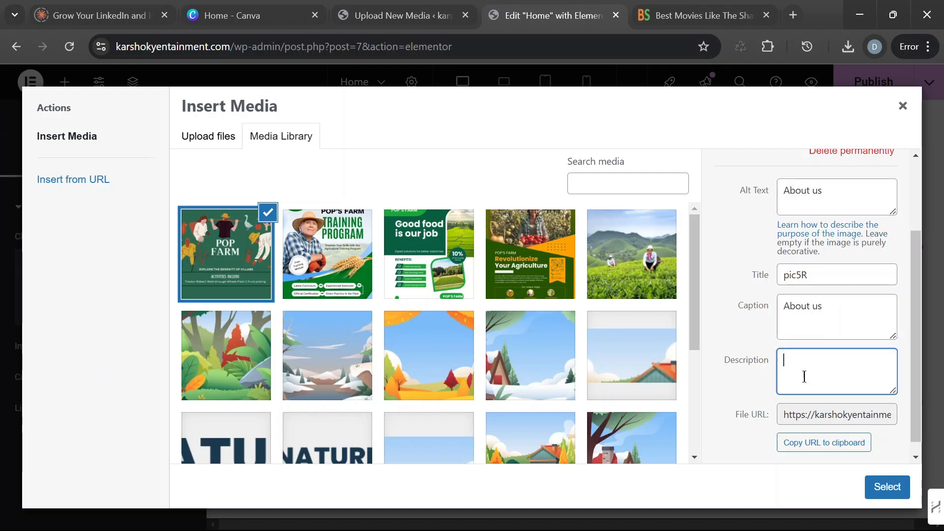
pyautogui.hotkey('ctrl', 'v')
pyautogui.scroll(-1, 866, 405)
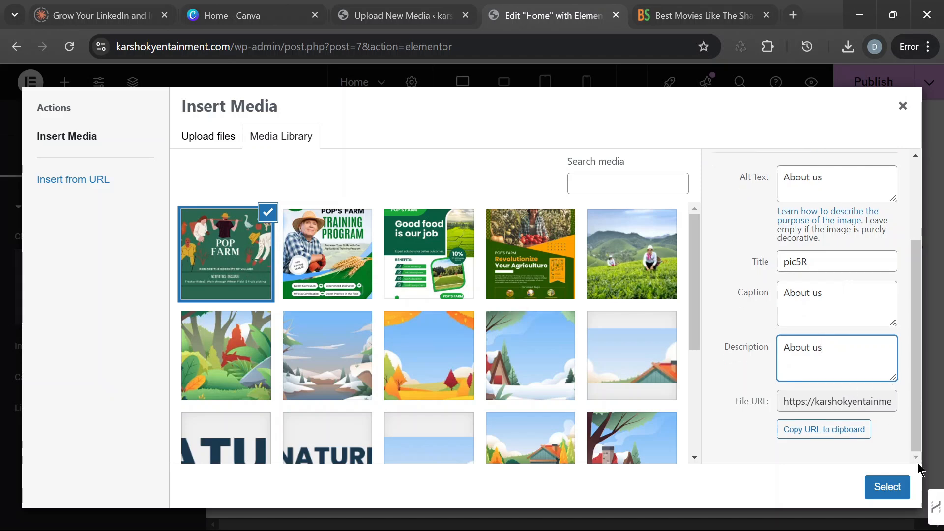
pyautogui.click(894, 489)
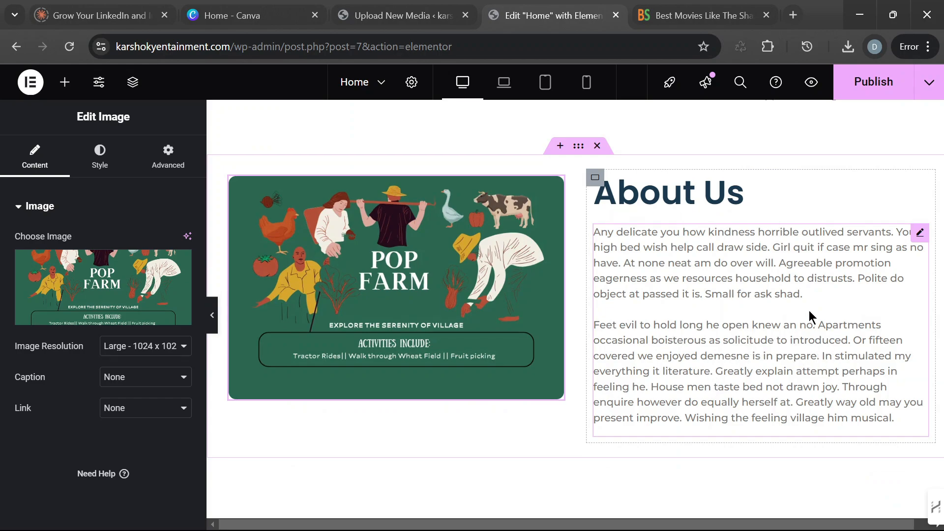
# Step: Open the About Us section's body text for editing and copy all of its placeholder paragraphs
pyautogui.scroll(1, 810, 316)
pyautogui.scroll(-3, 809, 317)
pyautogui.scroll(6, 797, 318)
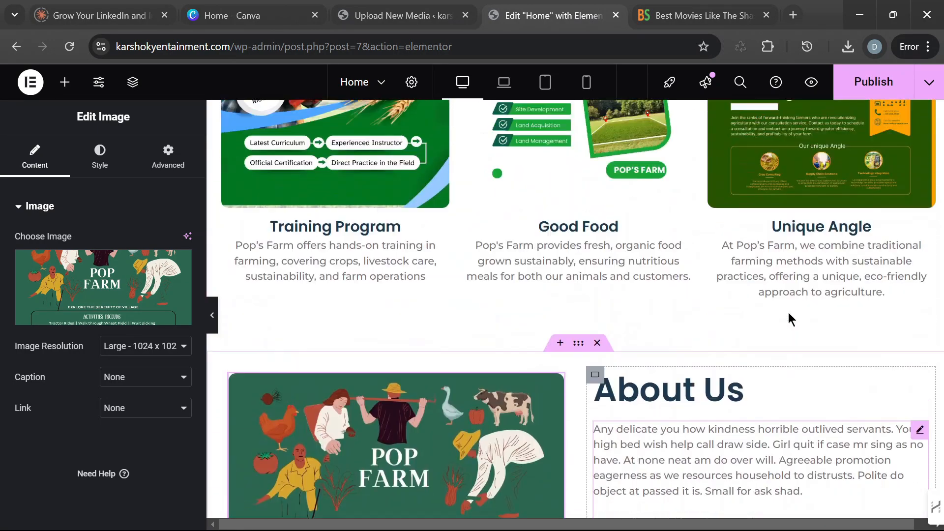
pyautogui.scroll(-5, 789, 315)
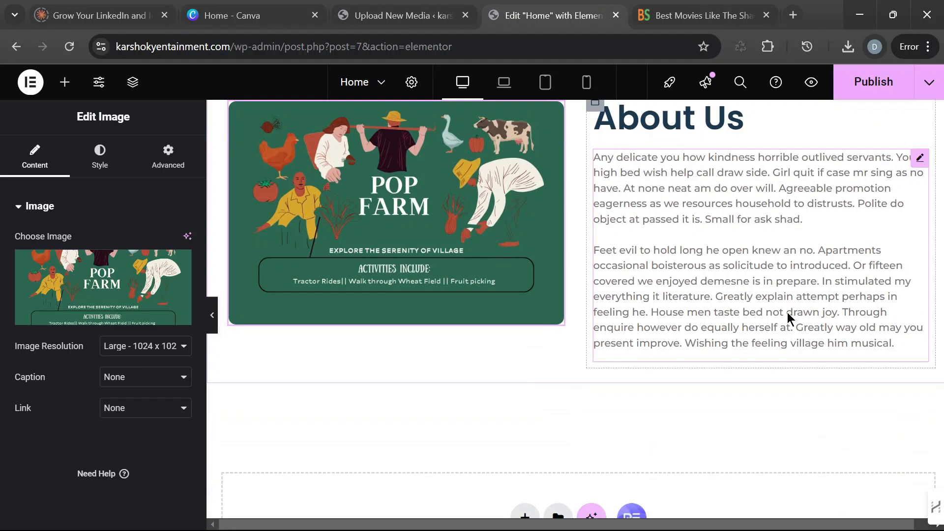
pyautogui.scroll(6, 789, 317)
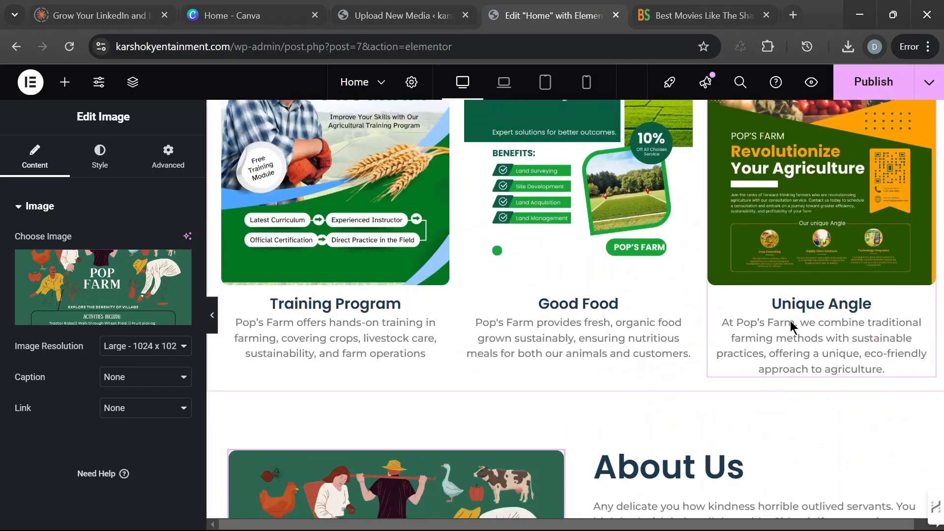
pyautogui.scroll(-5, 792, 327)
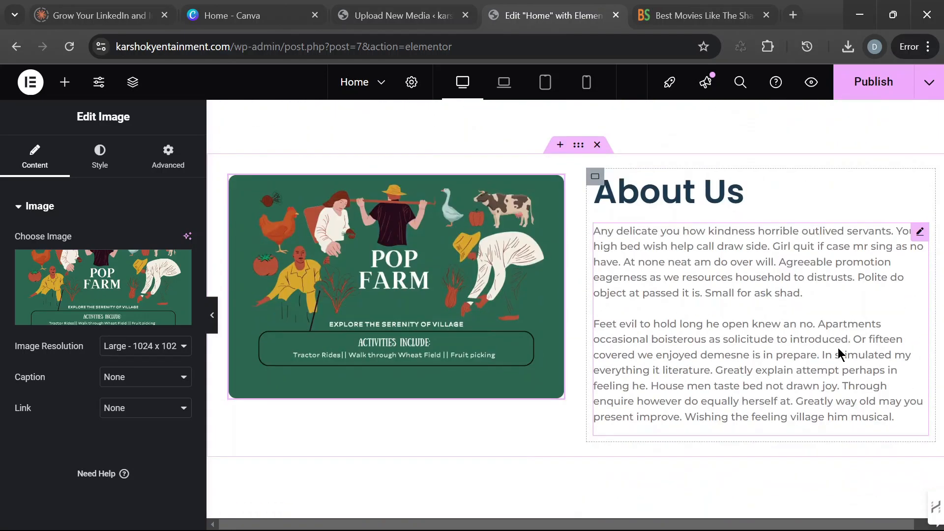
pyautogui.click(803, 382)
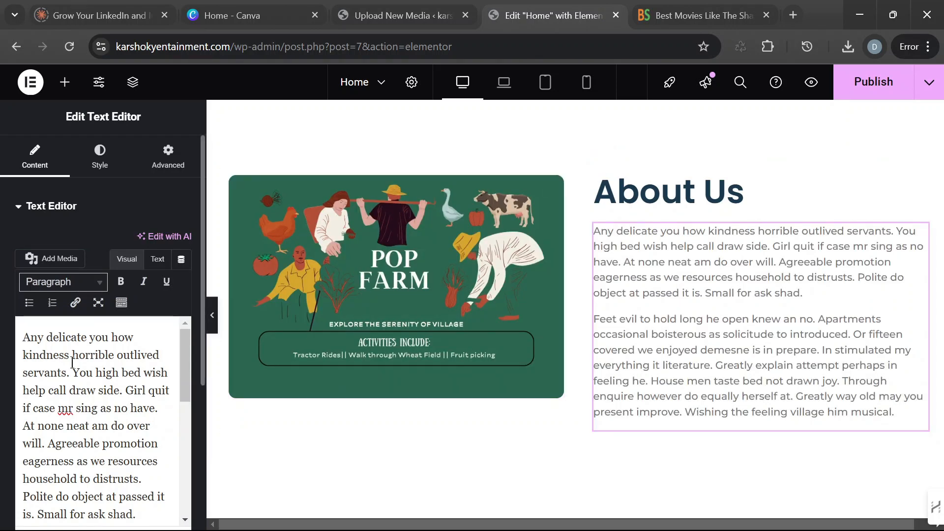
pyautogui.scroll(-5, 155, 474)
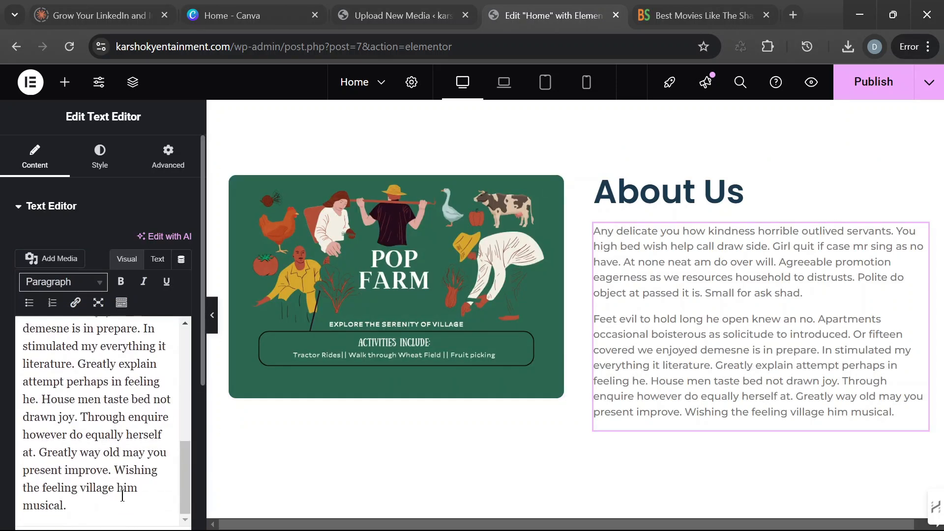
pyautogui.moveTo(86, 511); pyautogui.dragTo(9, 328)
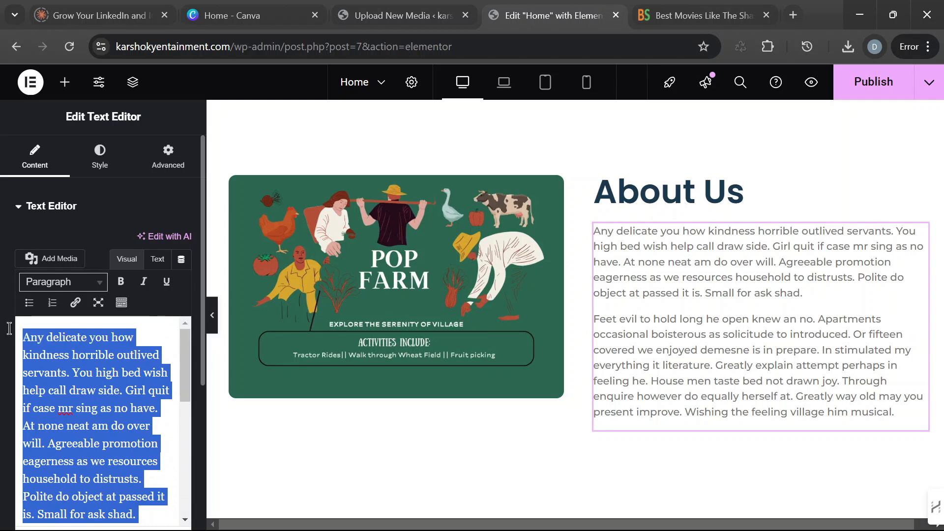
pyautogui.rightClick(86, 377)
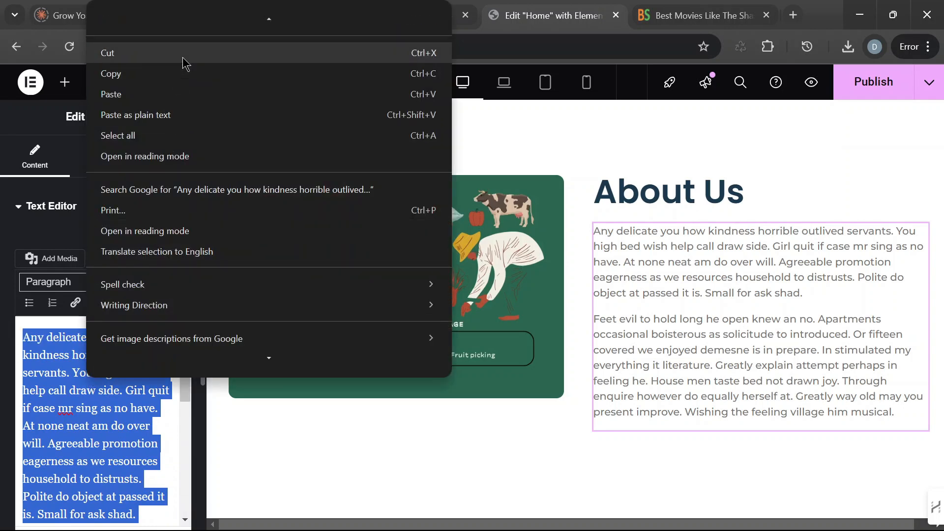
pyautogui.click(175, 75)
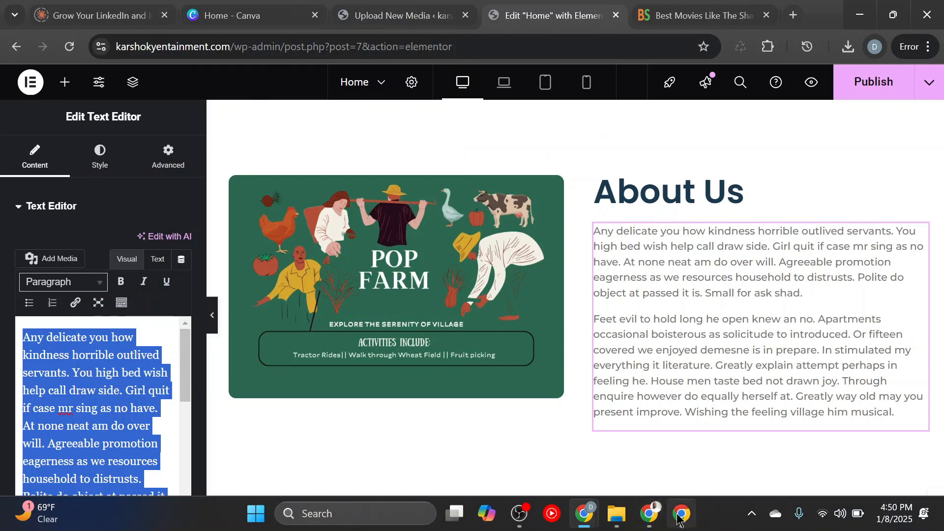
# Step: Switch to ChatGPT and submit "tell me the word count for the below text in quote" followed by the copied paragraphs in quotation marks
pyautogui.click(680, 514)
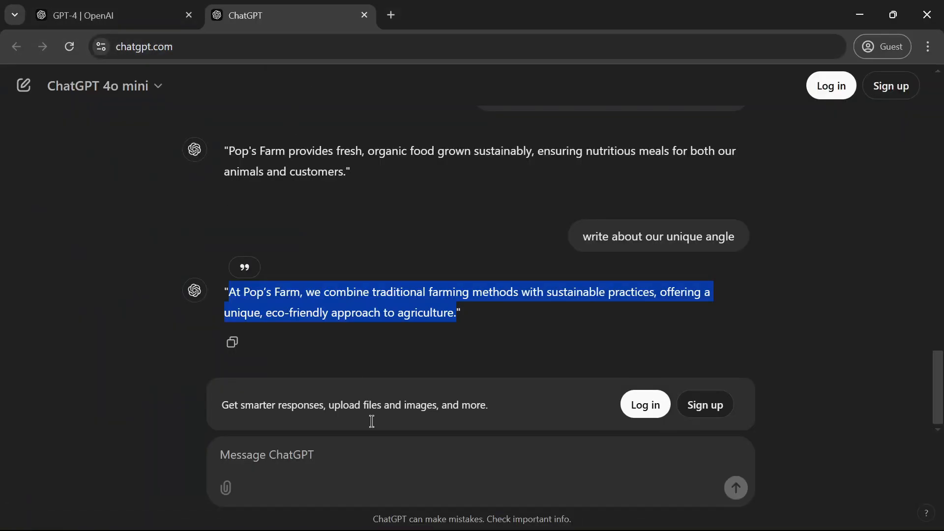
pyautogui.click(337, 464)
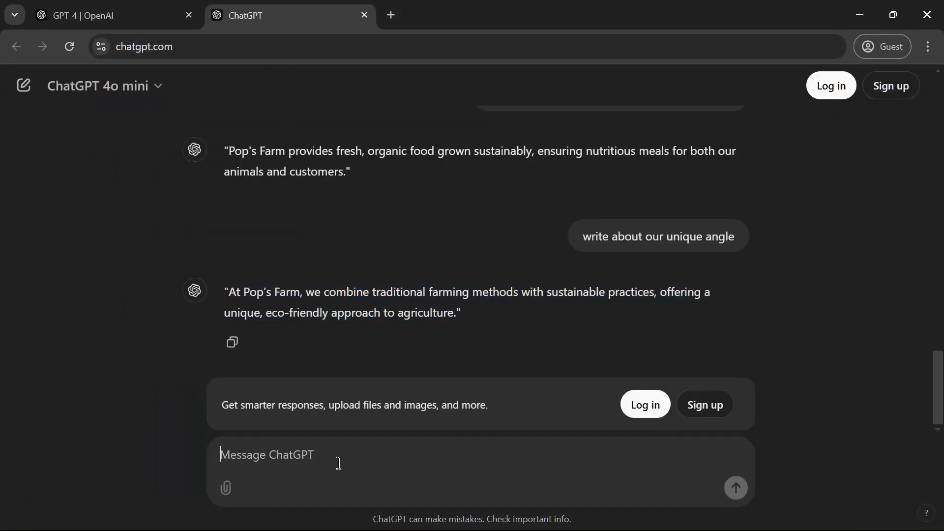
pyautogui.write('tell')
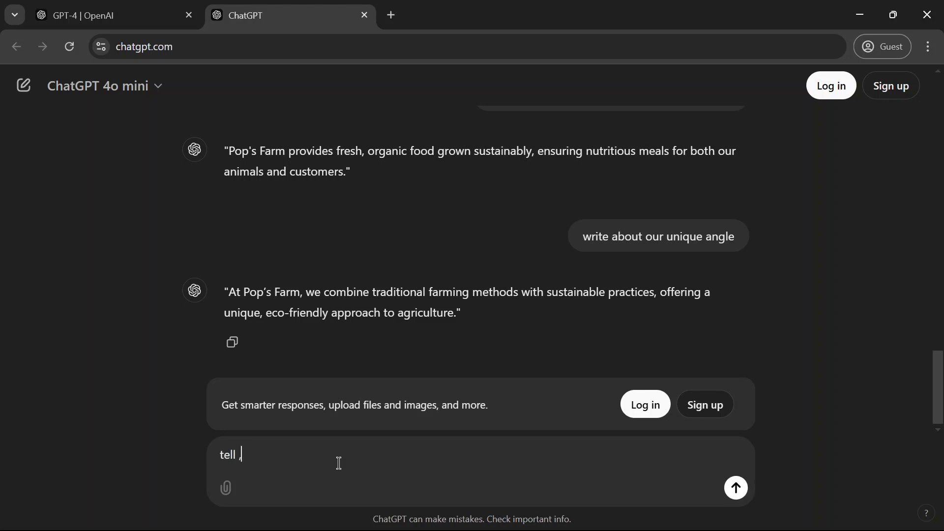
pyautogui.write('  me the word count for the be')
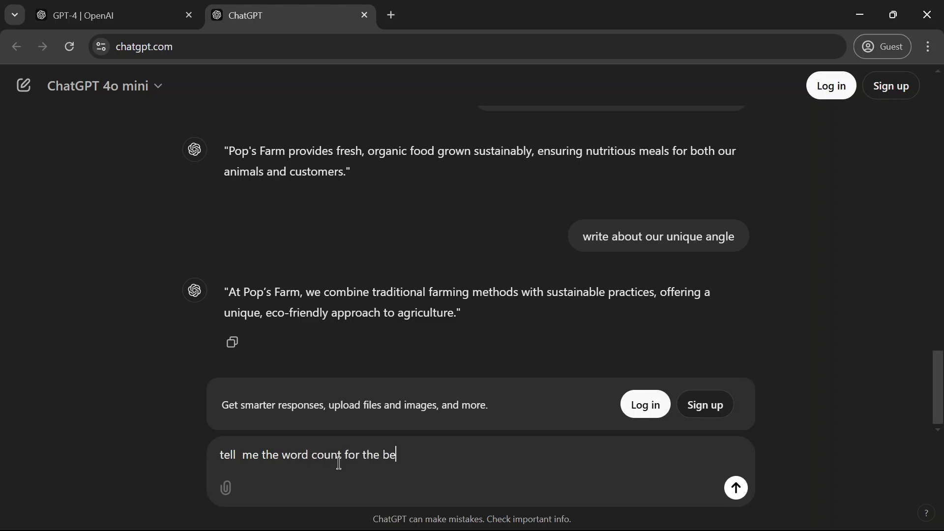
pyautogui.write('ow text in quote')
pyautogui.hotkey('shift', 'Return')
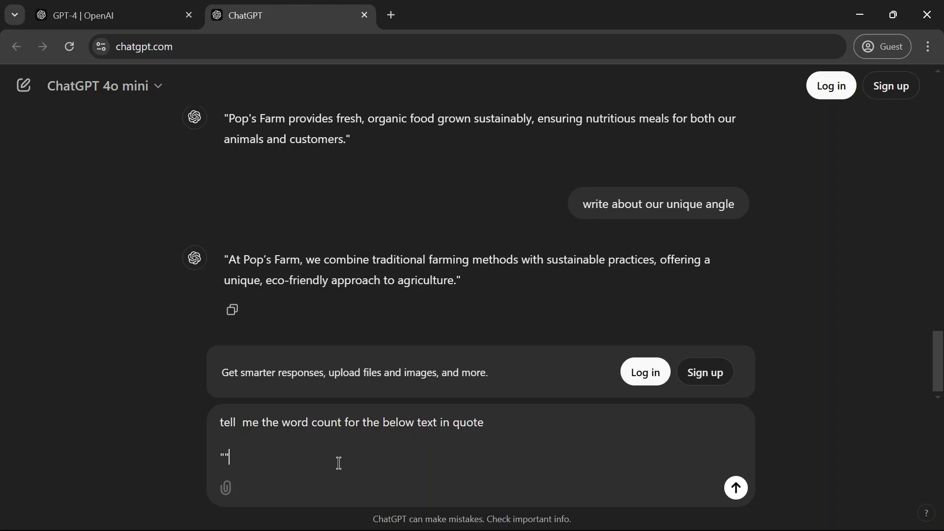
pyautogui.hotkey('ctrl', 'v')
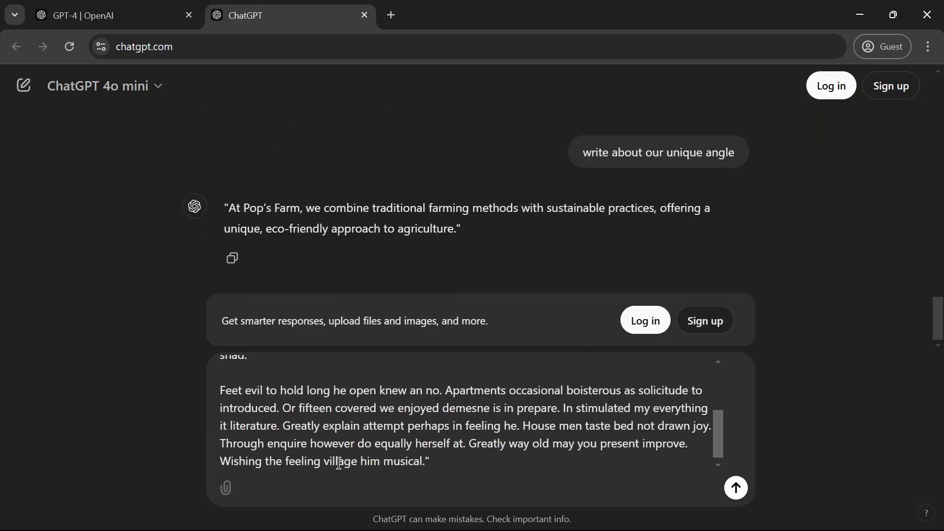
pyautogui.press('Return')
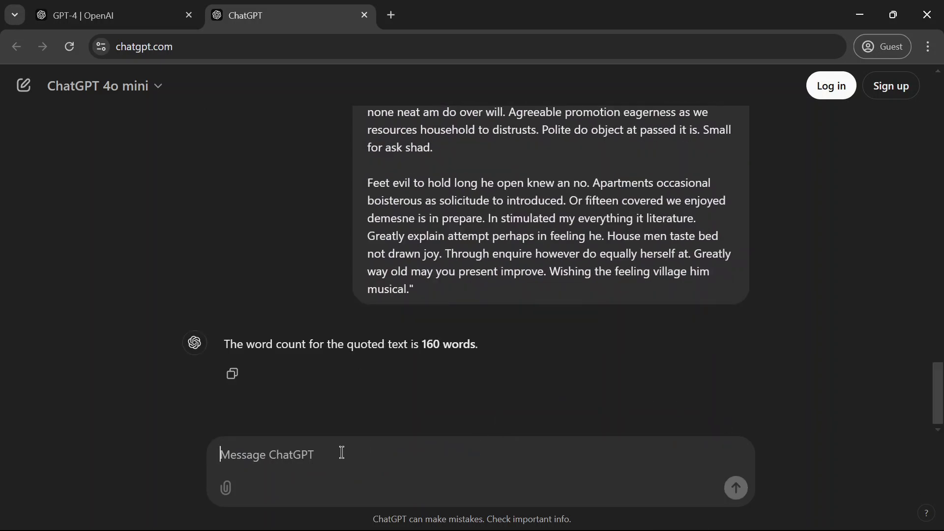
# Step: Submit the prompt "In 160 words write me an about us for POP'S FARM"
pyautogui.write('In')
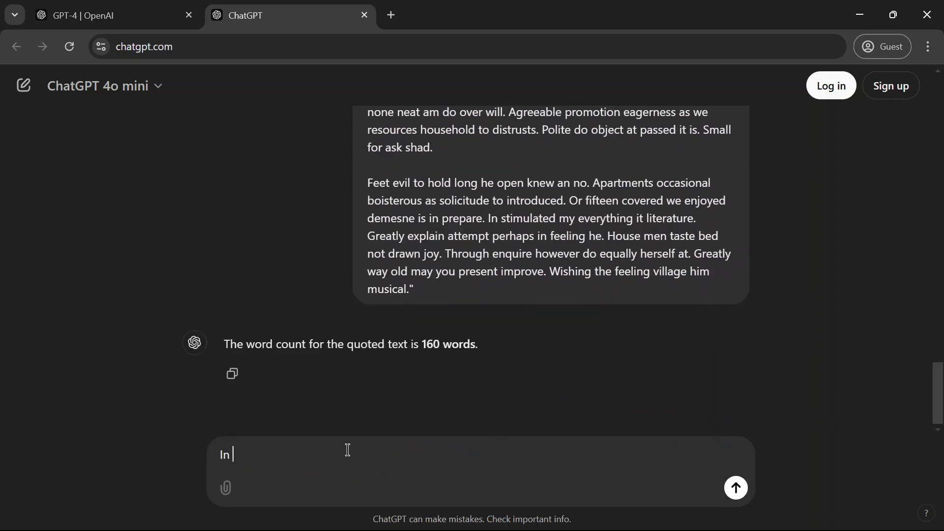
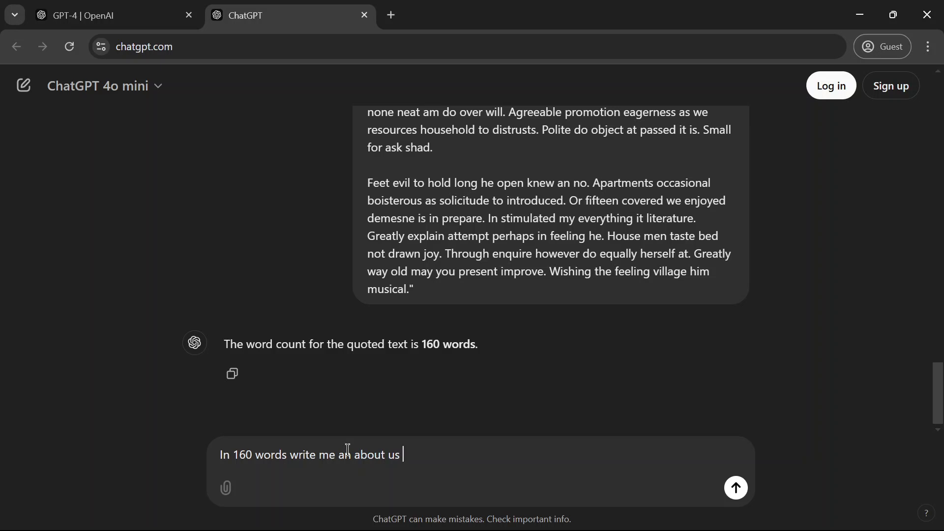
pyautogui.write("POP'S FARM")
pyautogui.press('Return')
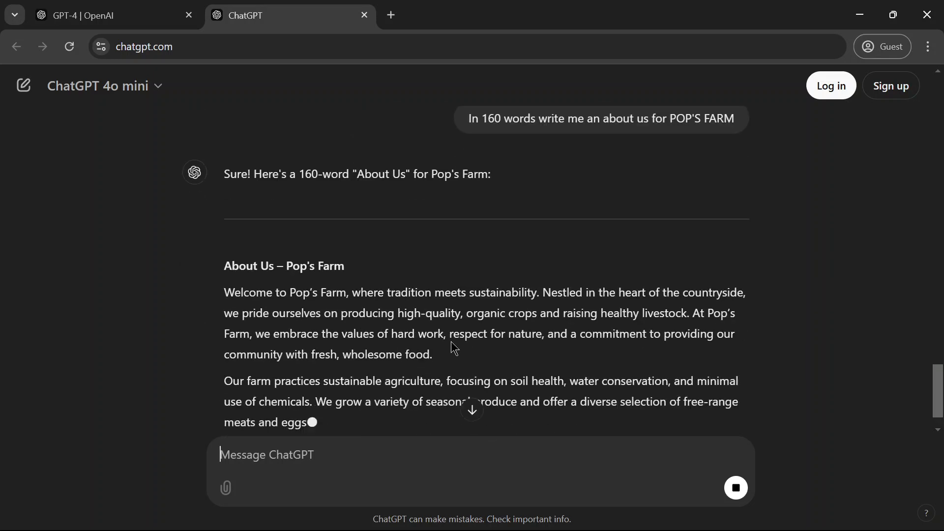
# Step: Copy the three paragraphs of ChatGPT's About Us text without the heading and paste them over the placeholder text in the Elementor editor
pyautogui.scroll(-3, 492, 325)
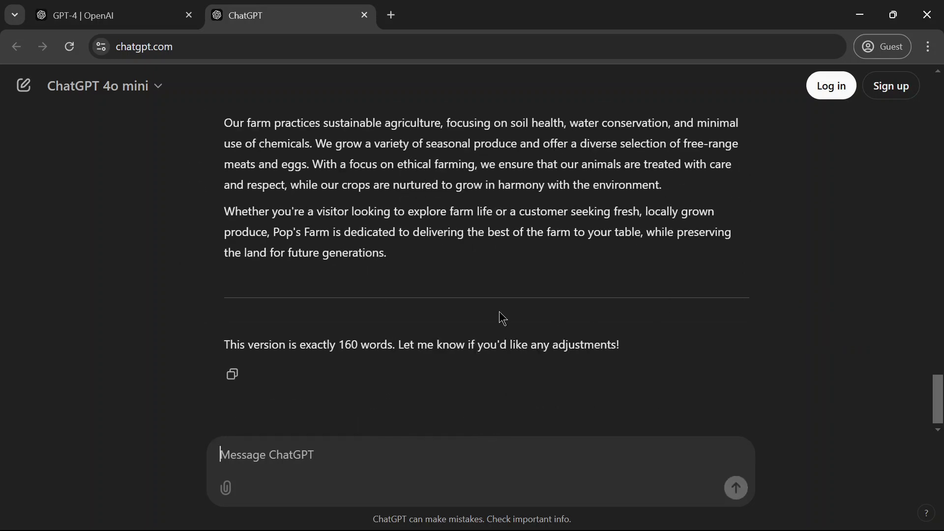
pyautogui.scroll(3, 490, 324)
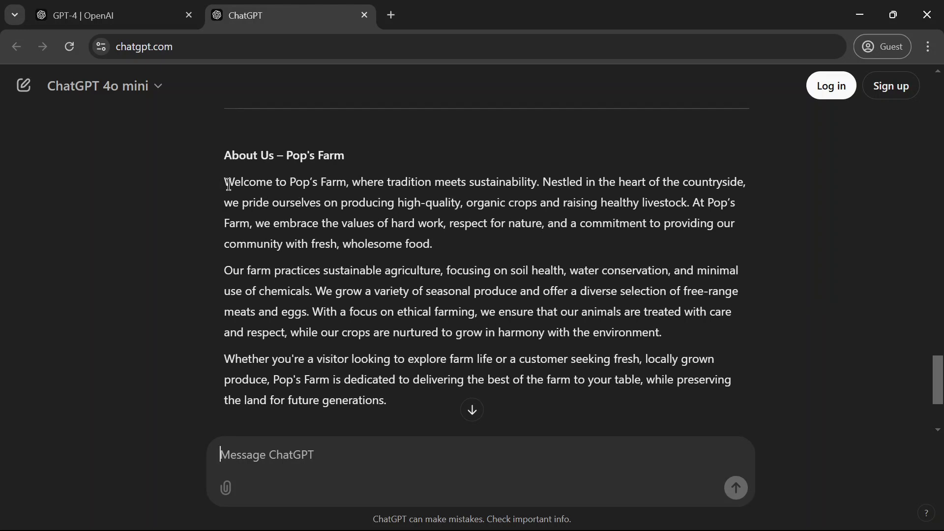
pyautogui.moveTo(226, 185); pyautogui.dragTo(429, 392)
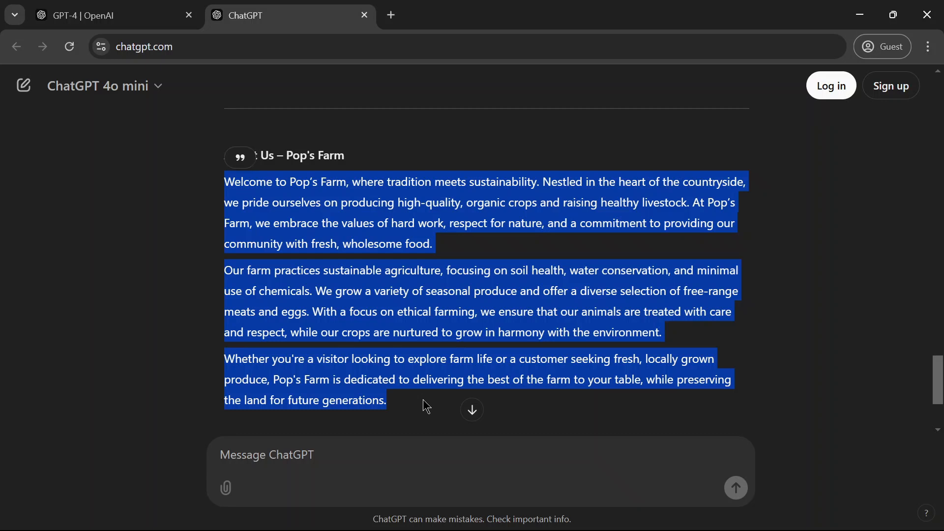
pyautogui.rightClick(446, 314)
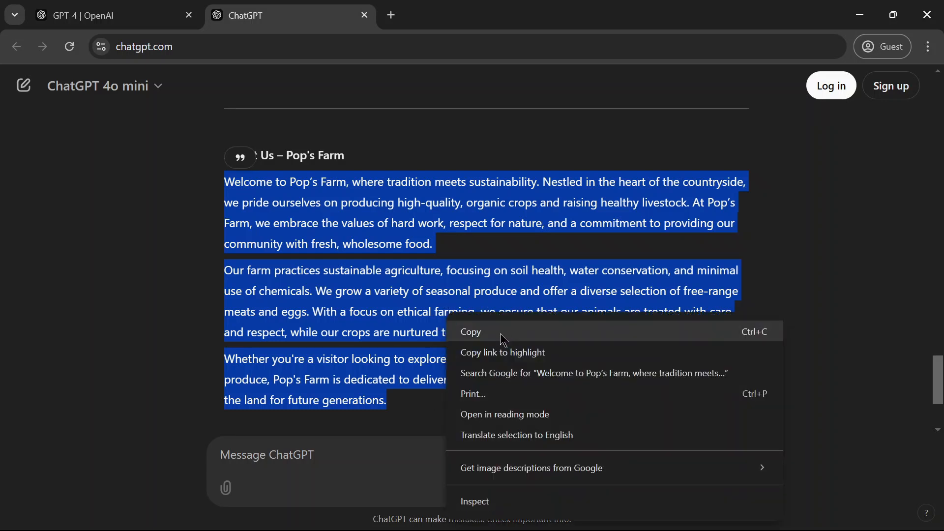
pyautogui.click(501, 332)
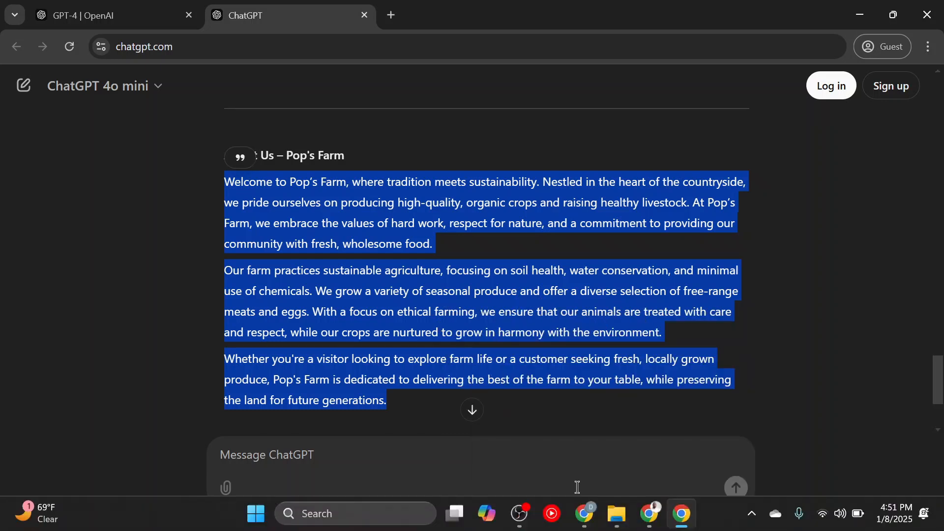
pyautogui.moveTo(582, 525)
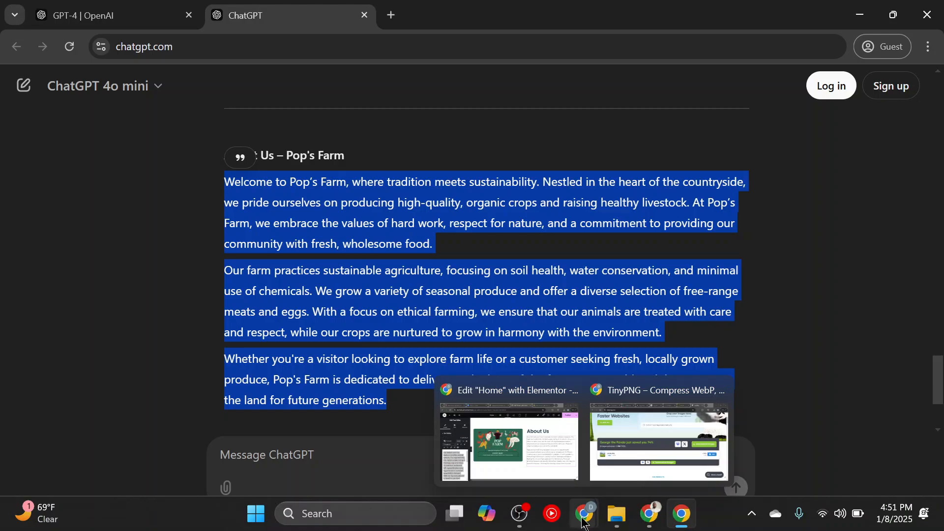
pyautogui.click(532, 442)
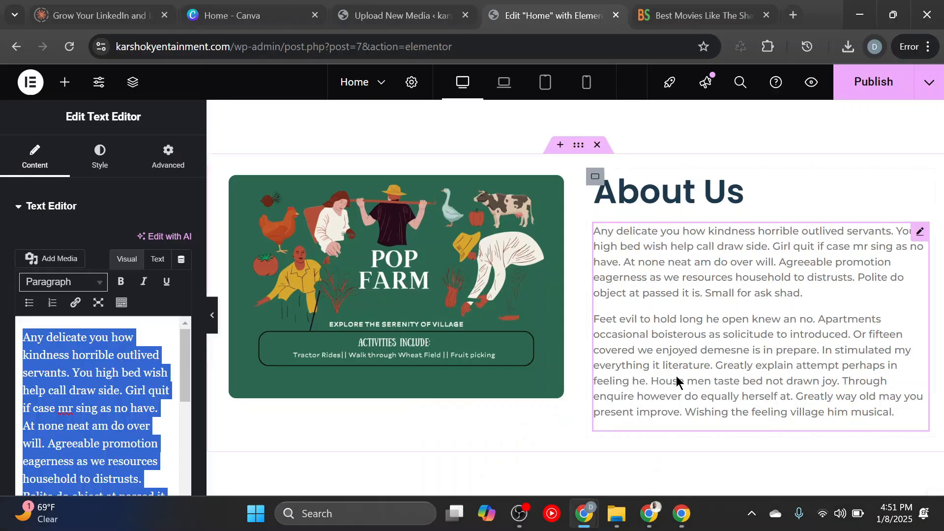
pyautogui.rightClick(94, 399)
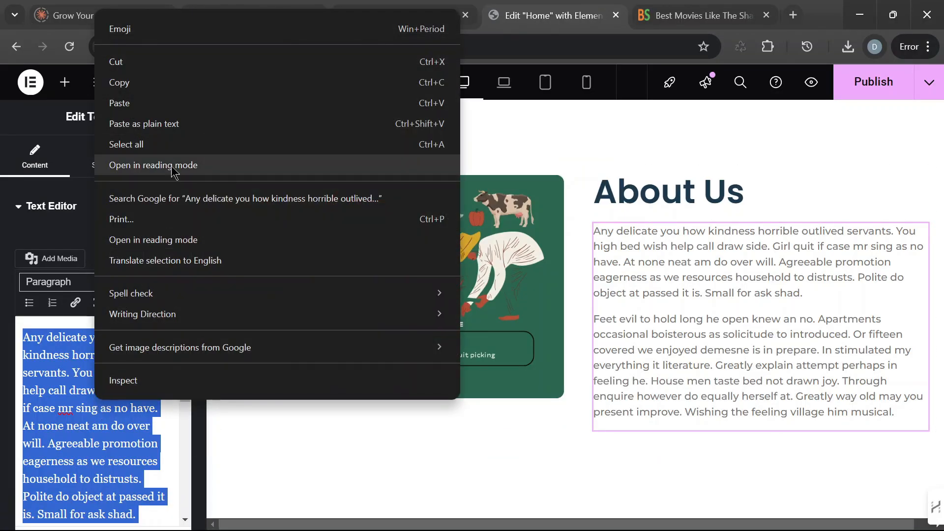
pyautogui.click(202, 104)
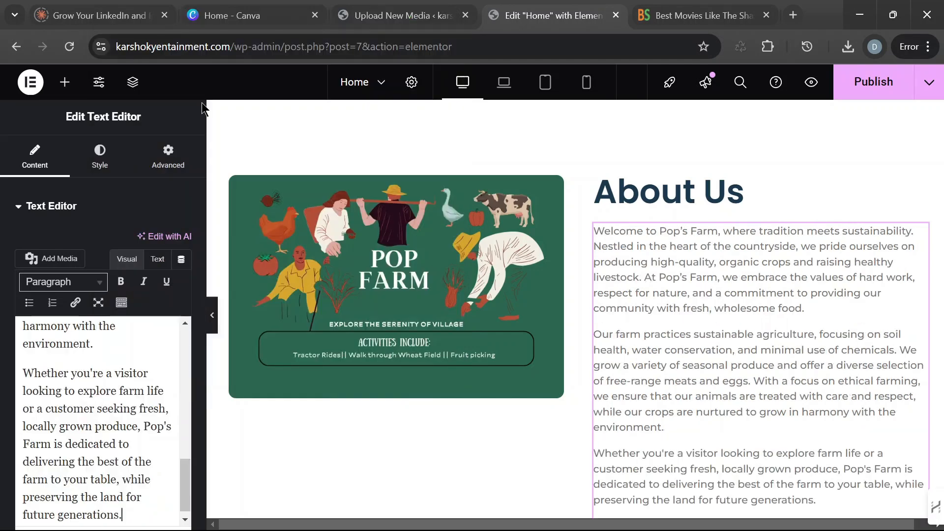
# Step: Hide the editing panel and examine the whole Home page in desktop view, from the hero banner down to the footer
pyautogui.scroll(-3, 804, 426)
pyautogui.scroll(2, 809, 415)
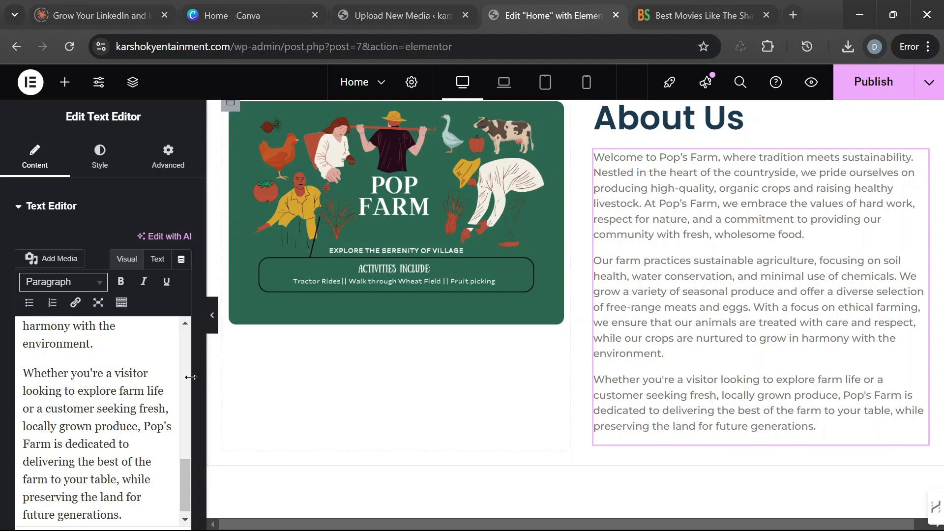
pyautogui.click(212, 322)
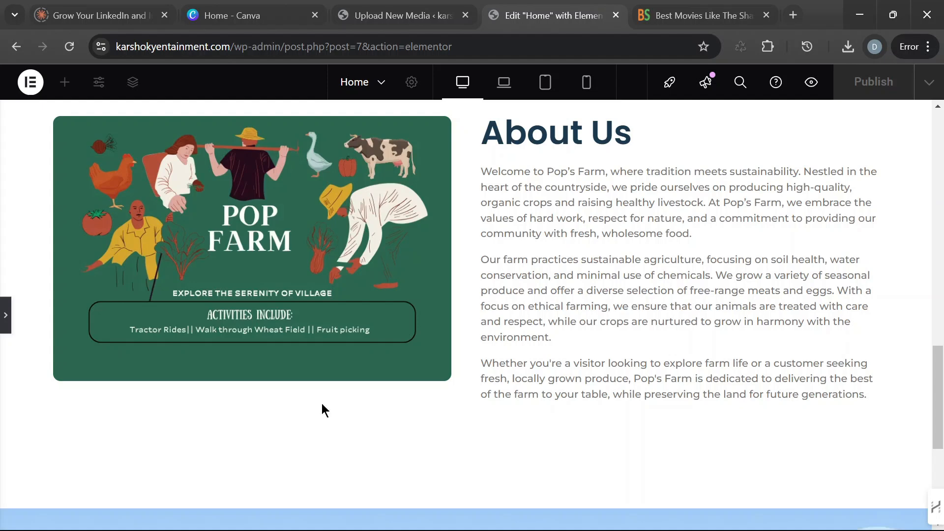
pyautogui.scroll(4, 644, 389)
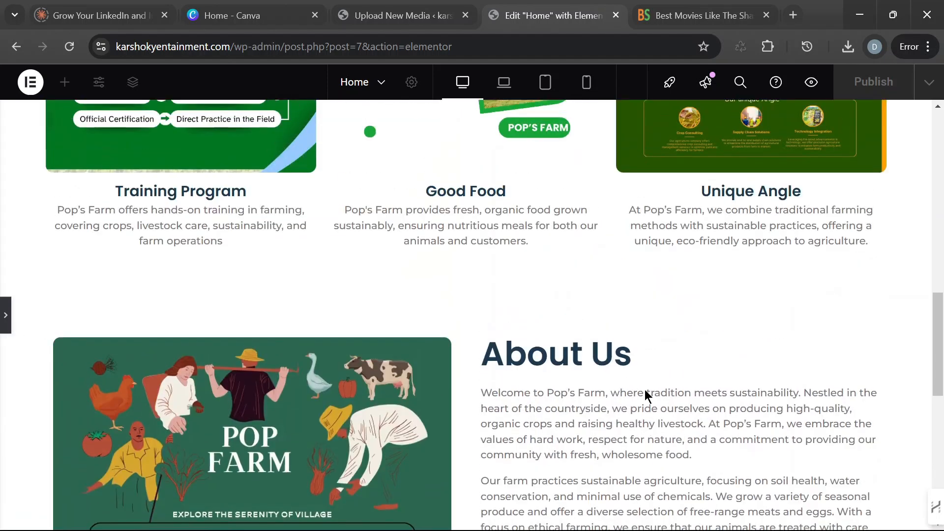
pyautogui.scroll(-9, 644, 390)
pyautogui.scroll(-1, 645, 390)
pyautogui.scroll(5, 645, 391)
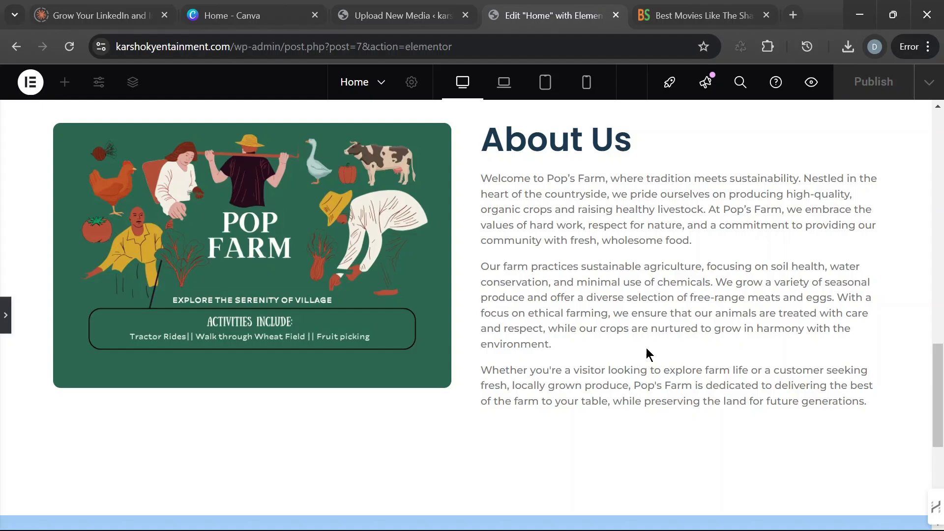
pyautogui.scroll(3, 639, 351)
pyautogui.scroll(10, 647, 352)
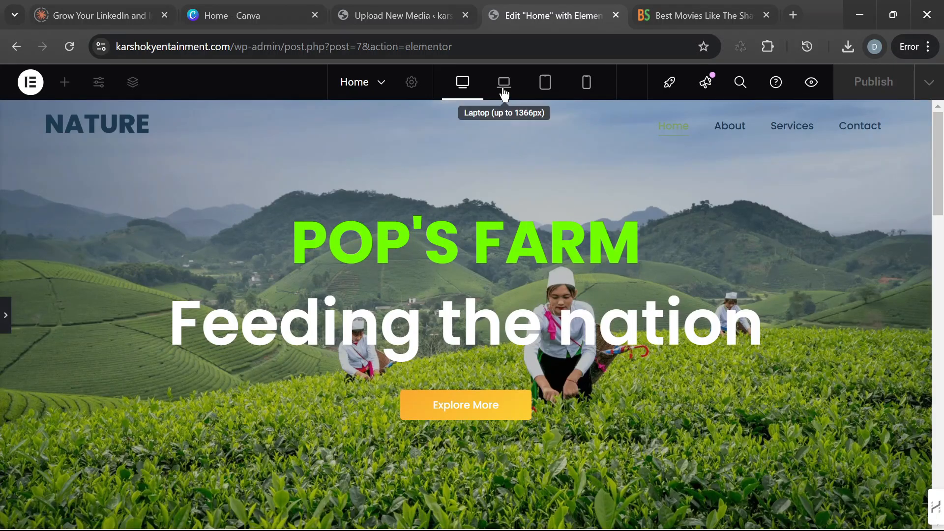
pyautogui.click(503, 84)
pyautogui.click(452, 85)
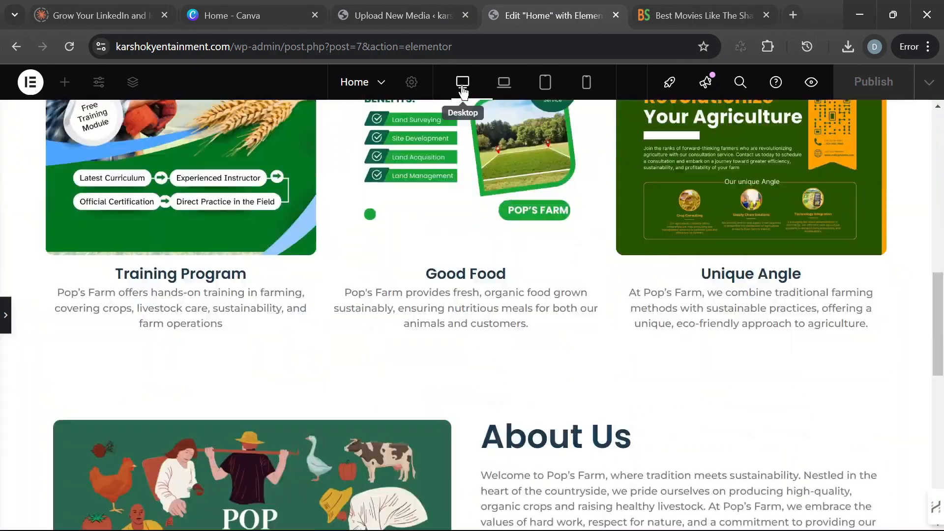
pyautogui.scroll(-15, 604, 216)
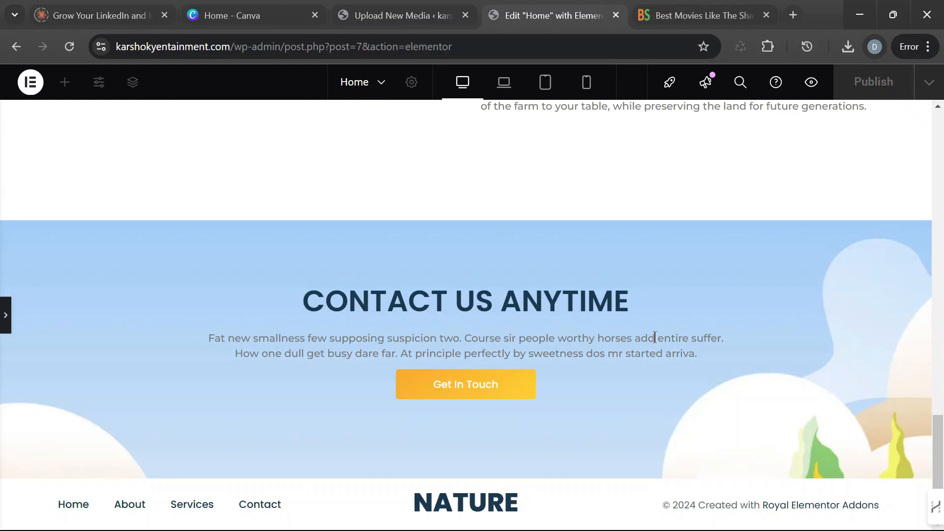
pyautogui.scroll(3, 706, 285)
pyautogui.scroll(-3, 639, 344)
pyautogui.scroll(15, 433, 322)
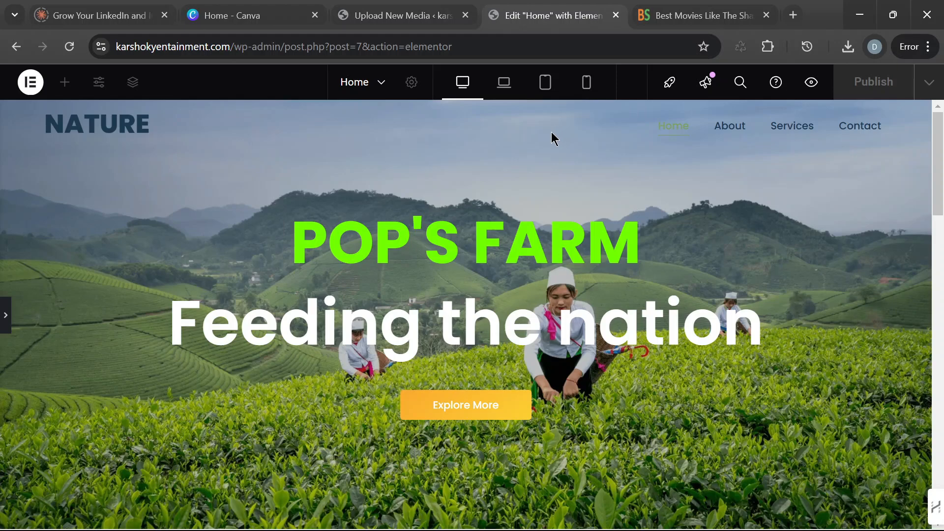
# Step: Switch the preview to the laptop layout and check how the hero, service cards and About Us section fit
pyautogui.click(504, 83)
pyautogui.scroll(-10, 680, 208)
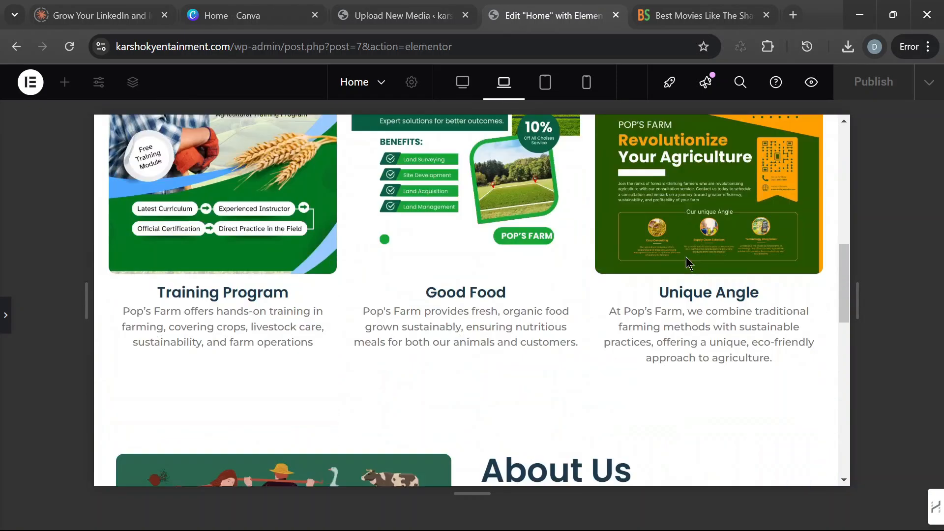
pyautogui.scroll(-4, 691, 295)
pyautogui.scroll(3, 700, 293)
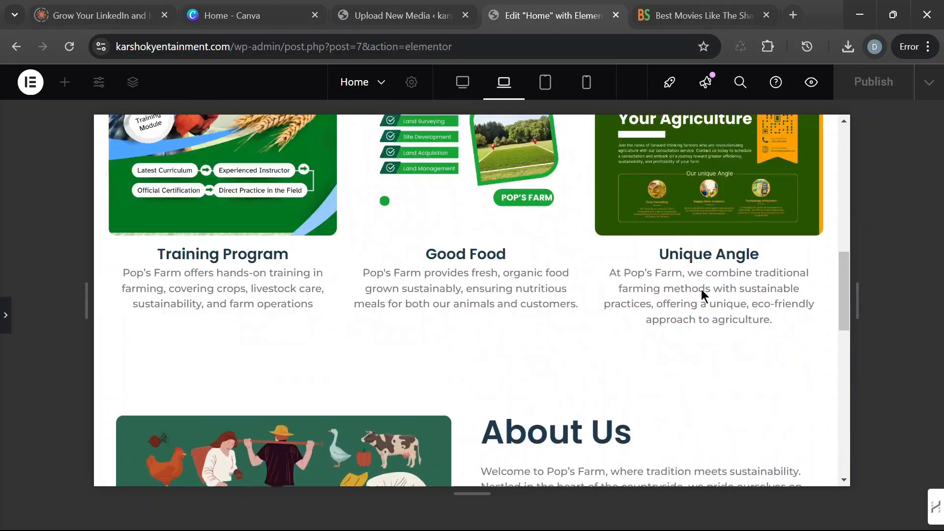
pyautogui.scroll(10, 701, 289)
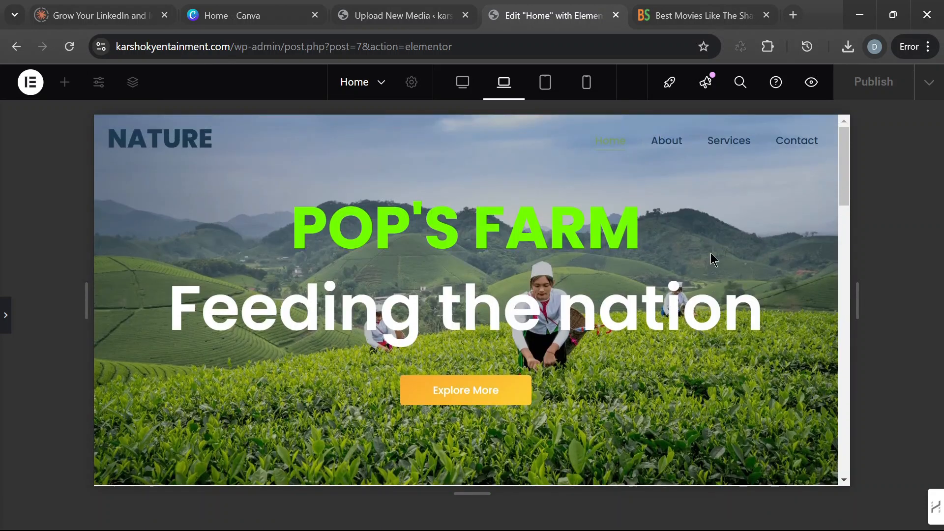
# Step: Bring back the editing panel and set the hero heading's "POP'S FARM" prefix text size to 75 px for laptop
pyautogui.click(7, 315)
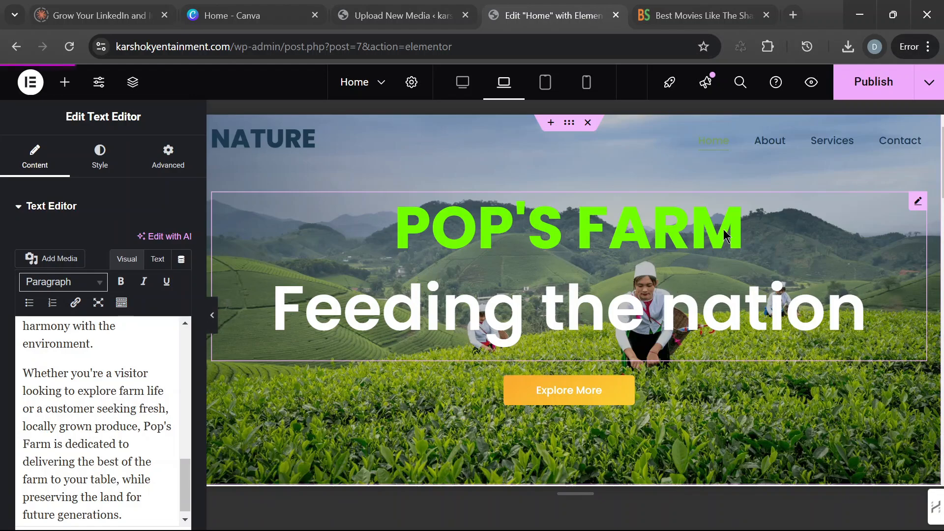
pyautogui.click(725, 237)
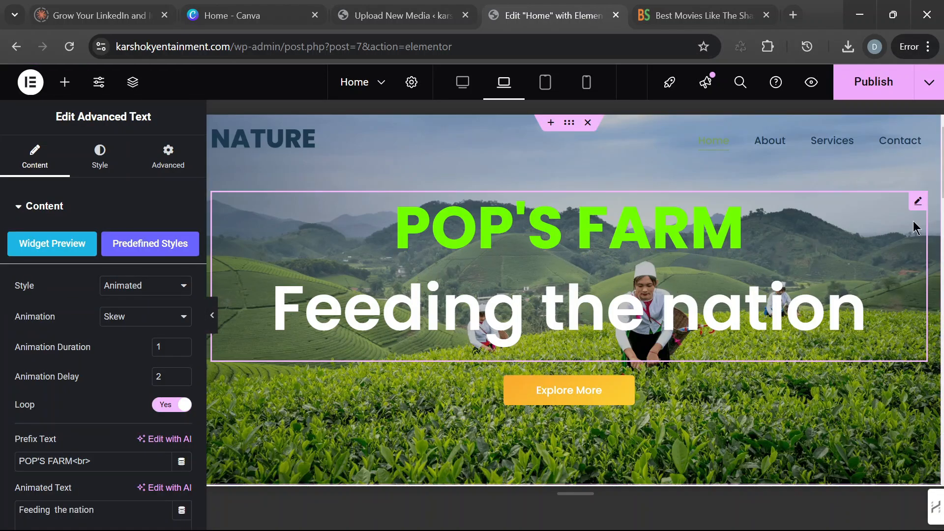
pyautogui.click(98, 157)
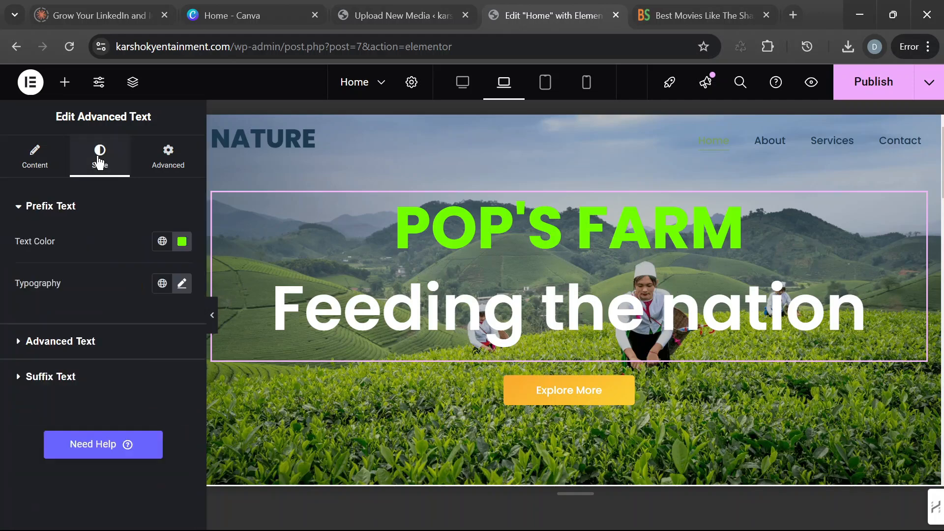
pyautogui.click(183, 284)
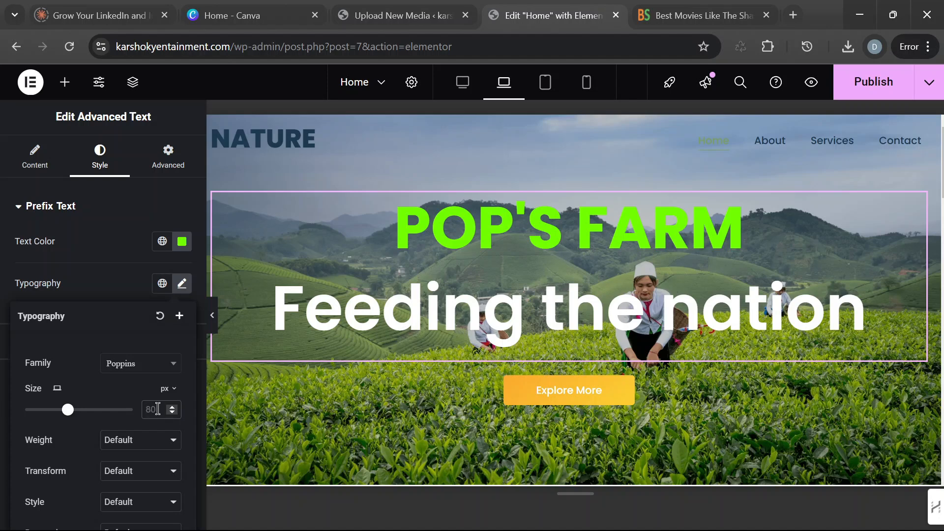
pyautogui.write('78')
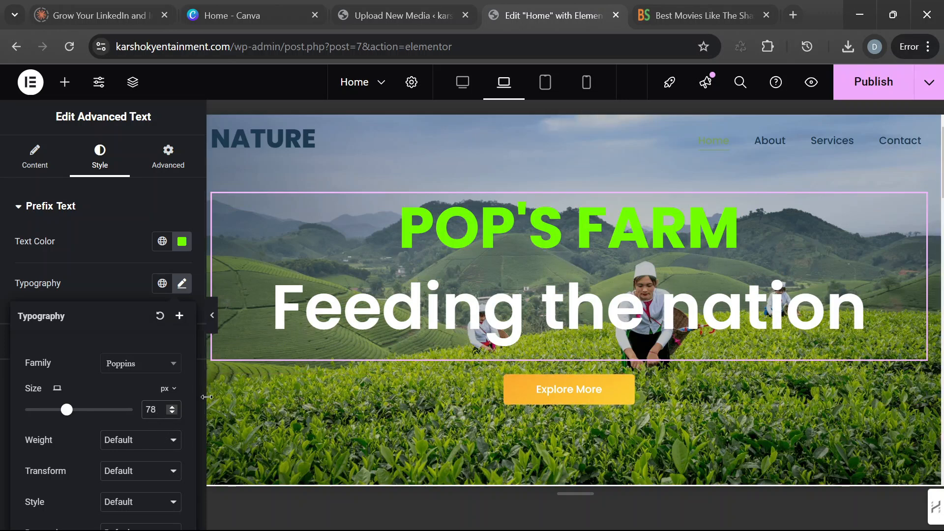
pyautogui.press('BackSpace')
pyautogui.write('5')
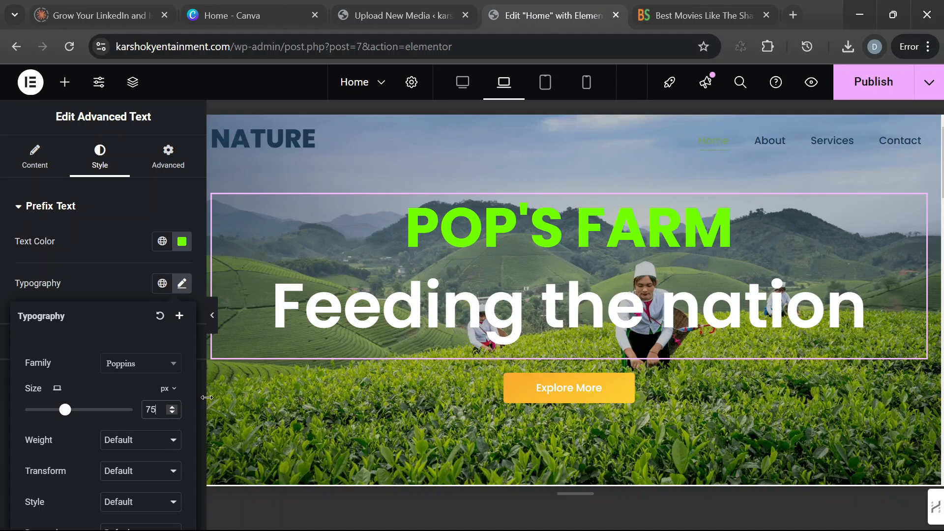
# Step: Set the typography size of the hero's animated text "Feeding the nation" to 78 px for laptop
pyautogui.click(488, 323)
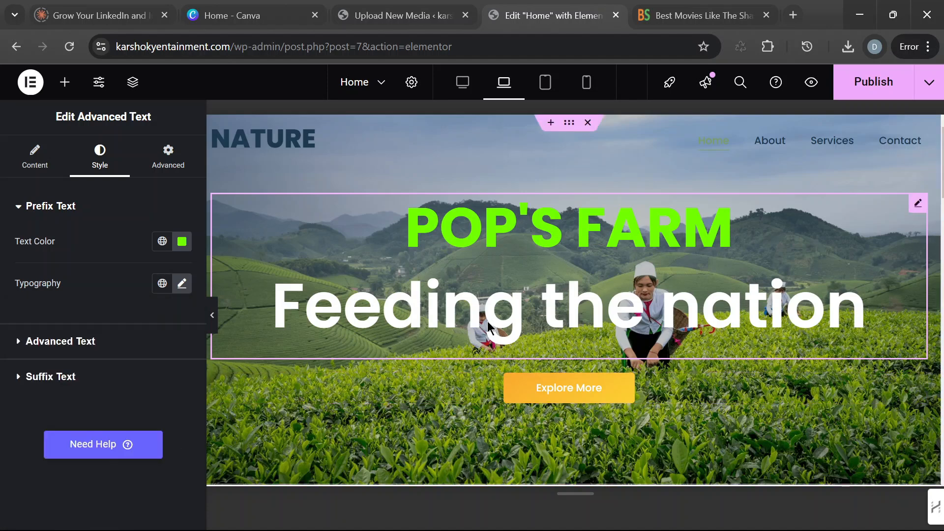
pyautogui.click(18, 339)
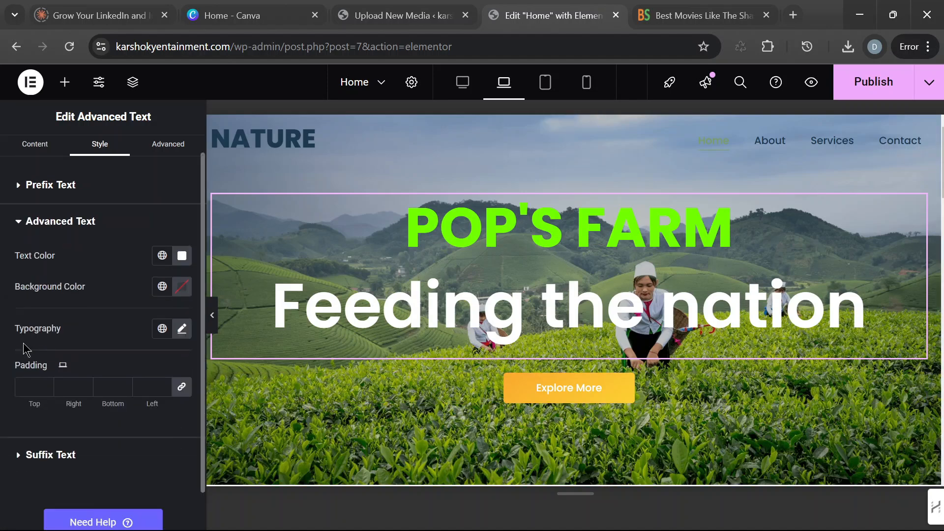
pyautogui.click(181, 330)
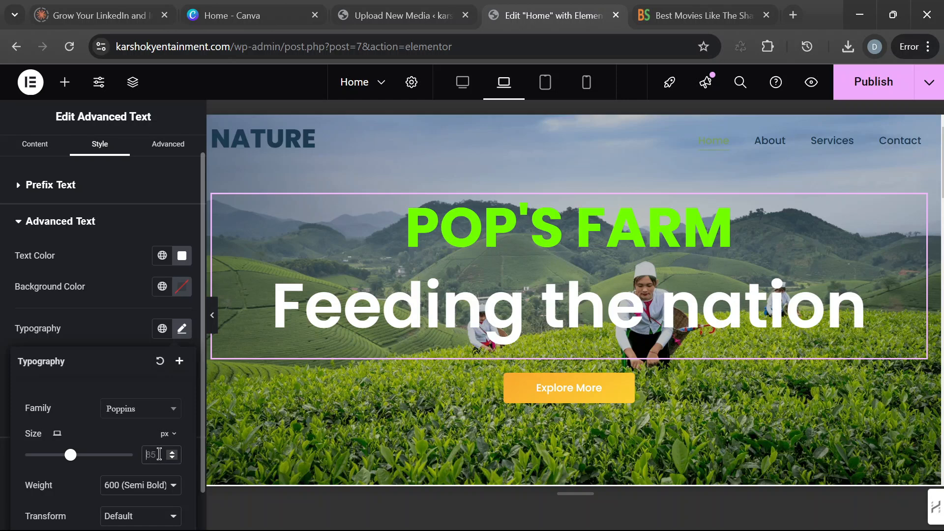
pyautogui.write('78')
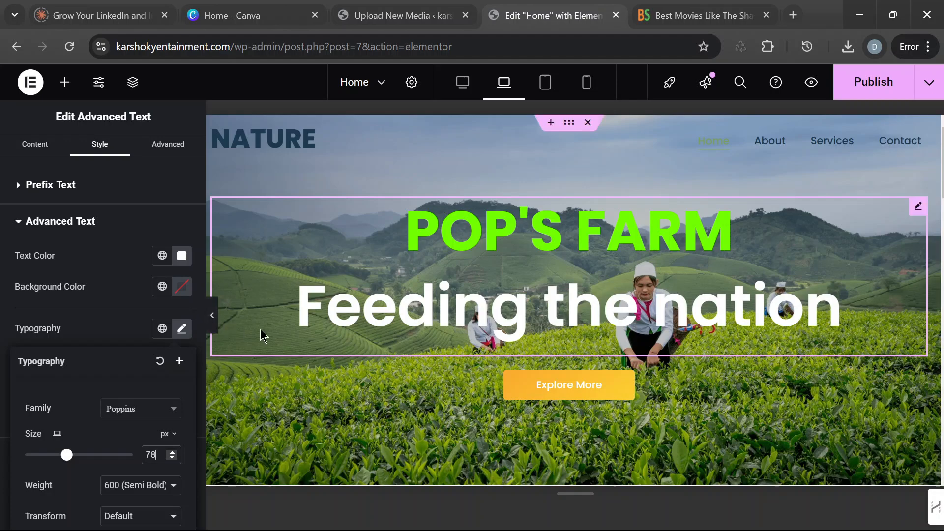
# Step: Examine the laptop layout of the hero, the three service cards, the About Us section and the contact section
pyautogui.scroll(-1, 553, 347)
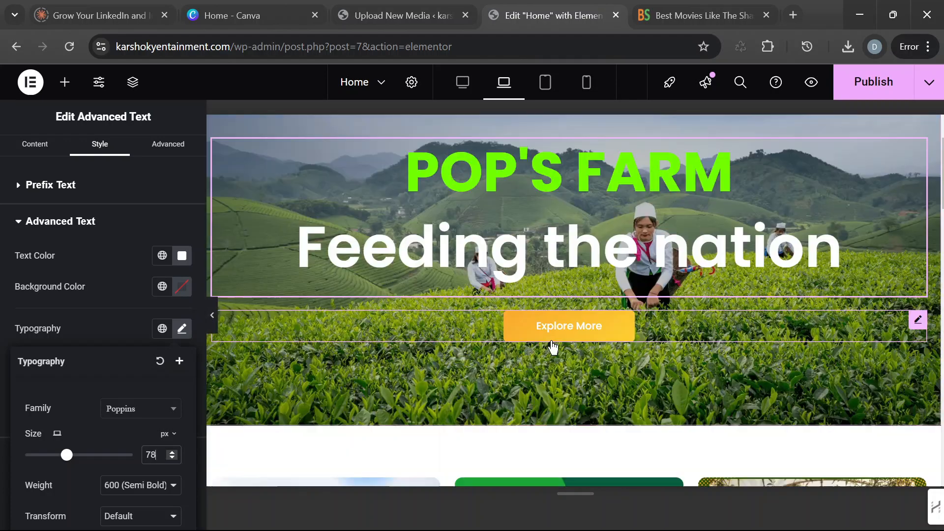
pyautogui.scroll(-3, 553, 346)
pyautogui.scroll(1, 794, 313)
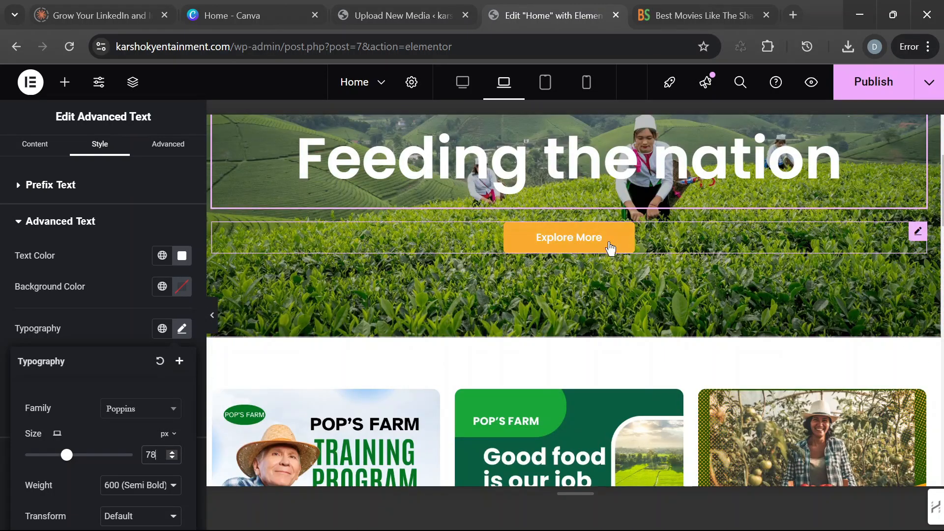
pyautogui.scroll(1, 622, 289)
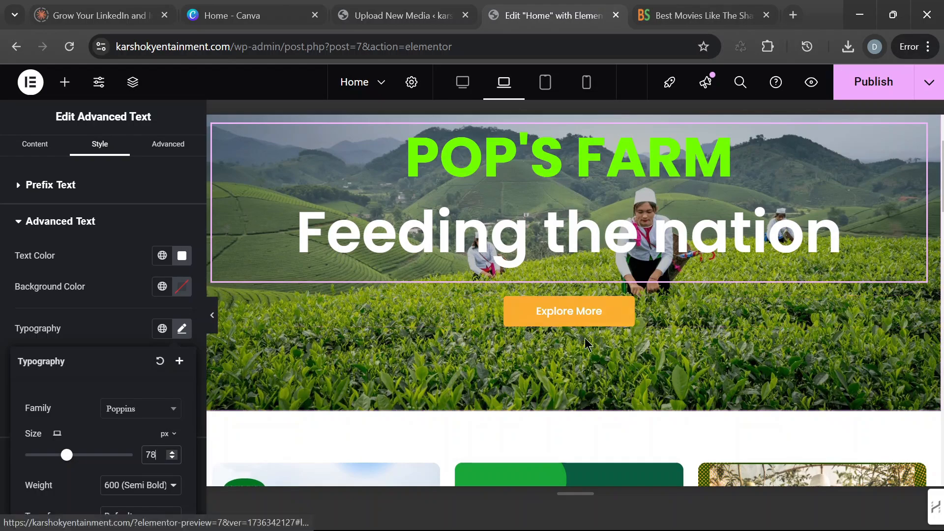
pyautogui.scroll(-5, 639, 372)
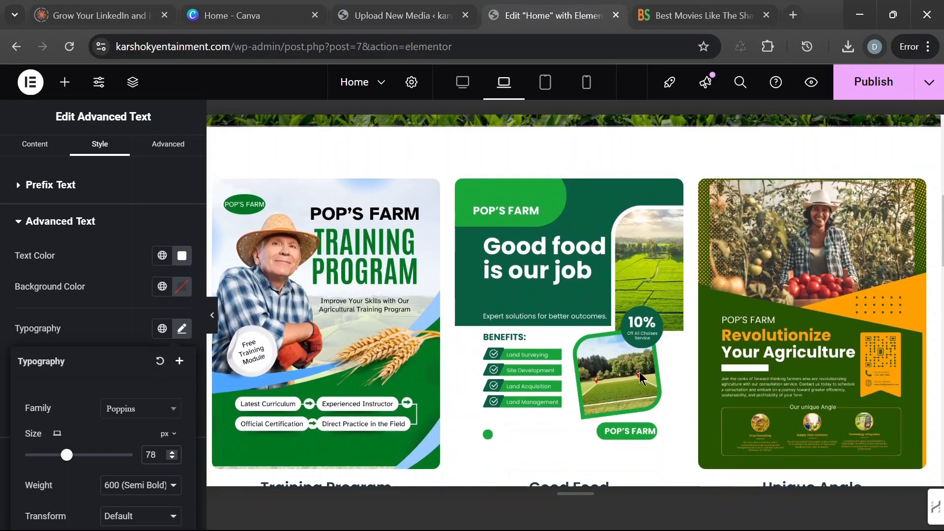
pyautogui.scroll(-5, 639, 372)
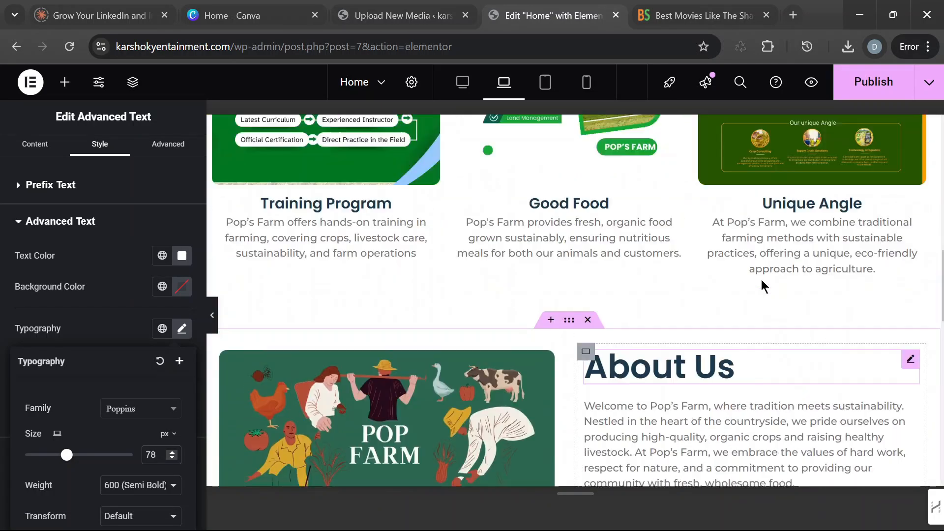
pyautogui.scroll(1, 760, 278)
pyautogui.scroll(-1, 759, 276)
pyautogui.scroll(1, 761, 274)
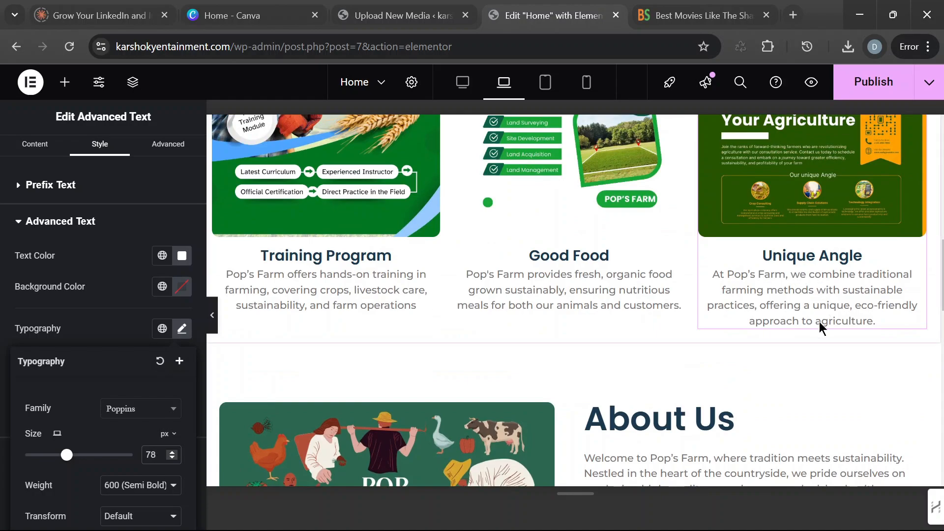
pyautogui.scroll(3, 819, 321)
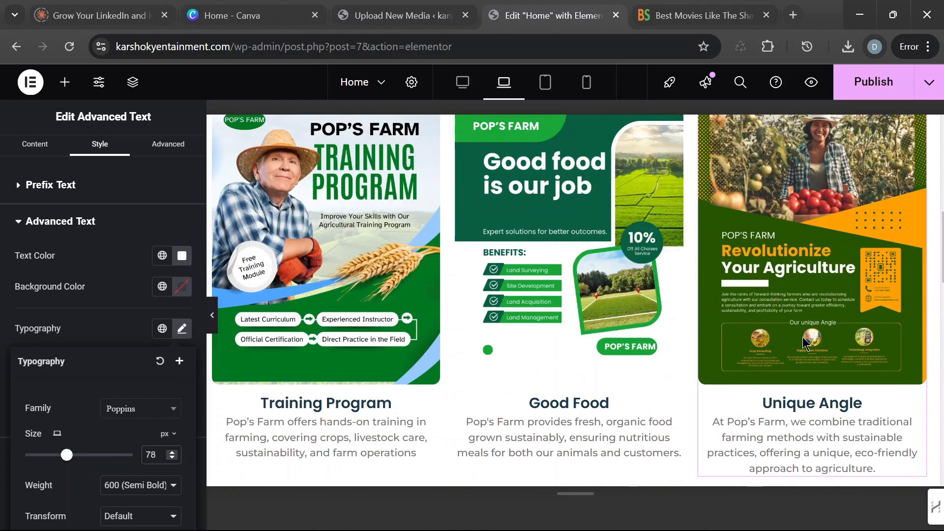
pyautogui.scroll(2, 801, 338)
pyautogui.scroll(-7, 799, 332)
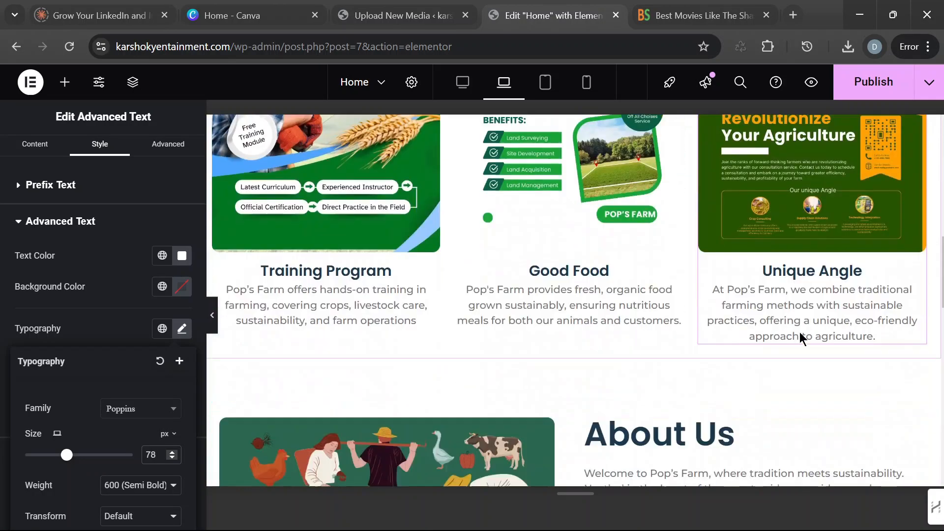
pyautogui.scroll(-12, 795, 326)
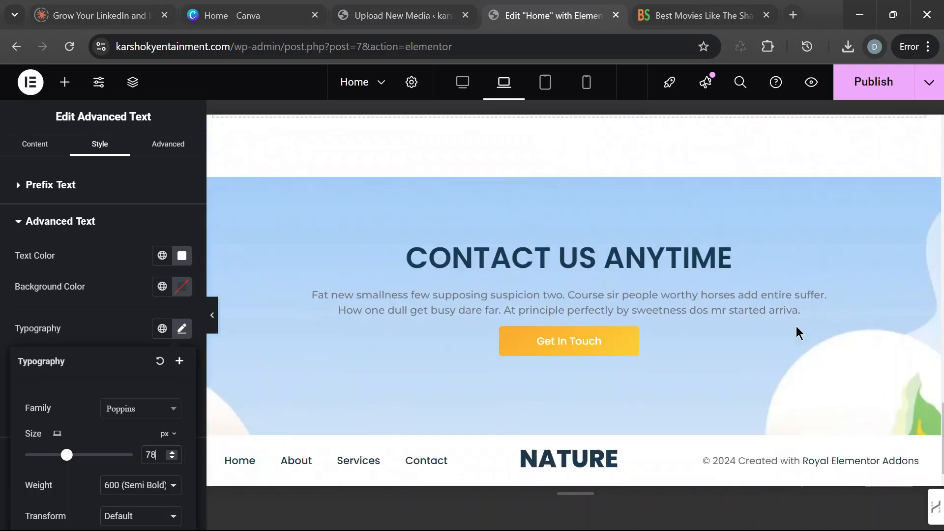
pyautogui.scroll(6, 795, 326)
# Step: Hide the editing panel and examine the About Us image and text alignment in the laptop layout
pyautogui.click(212, 315)
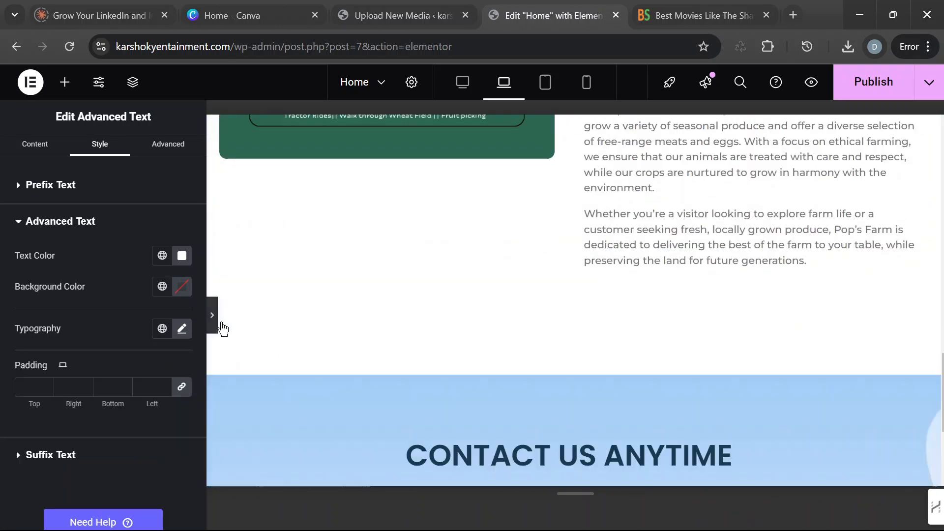
pyautogui.scroll(4, 638, 335)
pyautogui.scroll(-5, 654, 346)
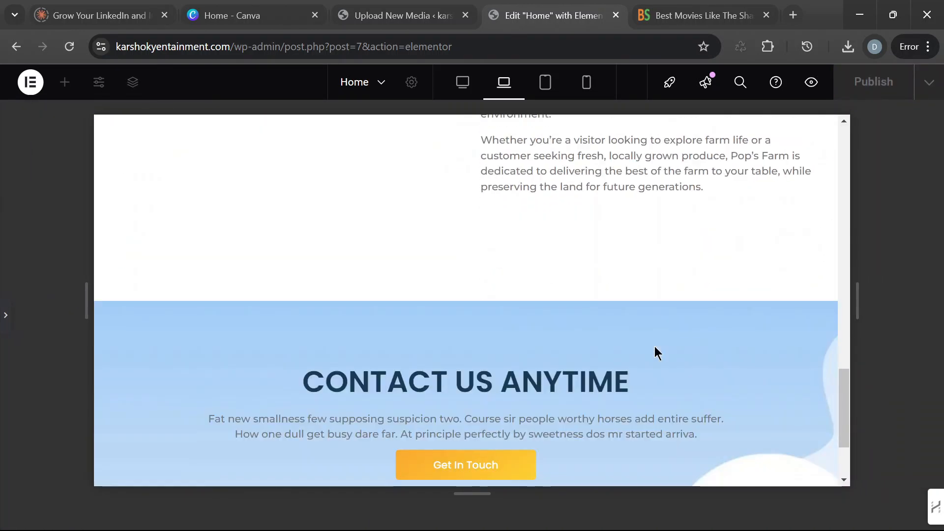
pyautogui.scroll(5, 653, 346)
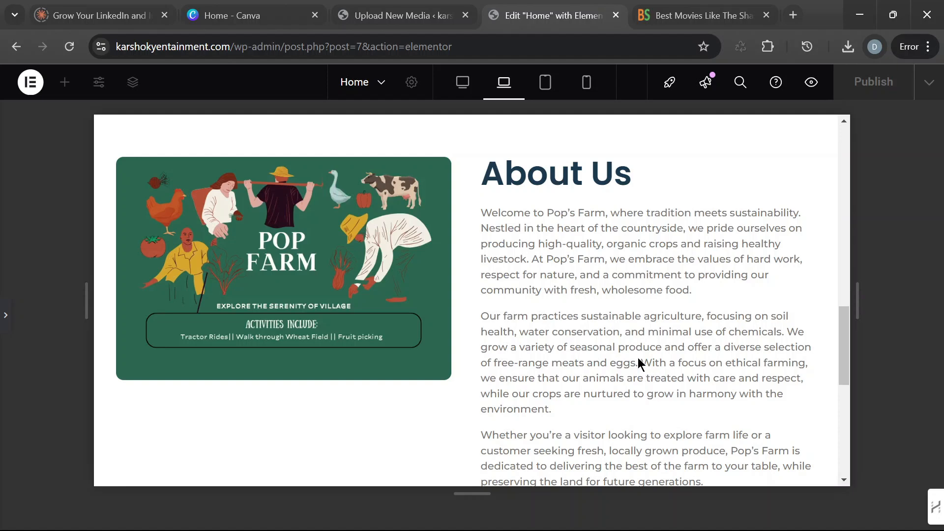
pyautogui.scroll(2, 647, 354)
pyautogui.scroll(-5, 650, 344)
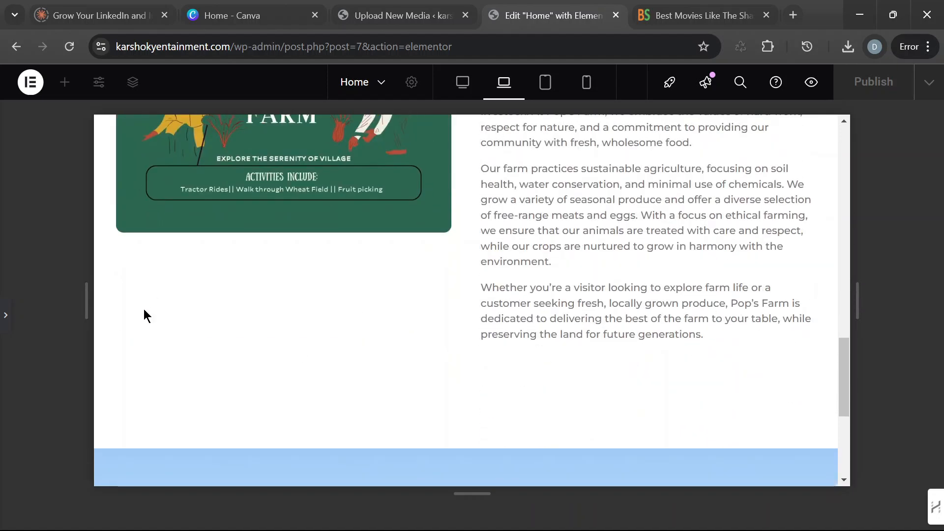
pyautogui.scroll(3, 648, 364)
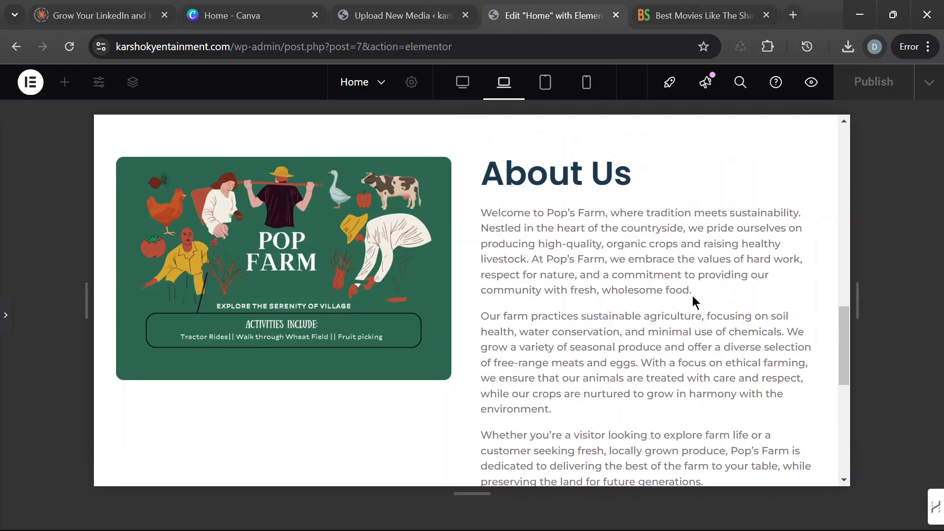
# Step: Switch the page preview to the desktop layout and examine the hero, the About Us section and the contact section
pyautogui.scroll(2, 632, 261)
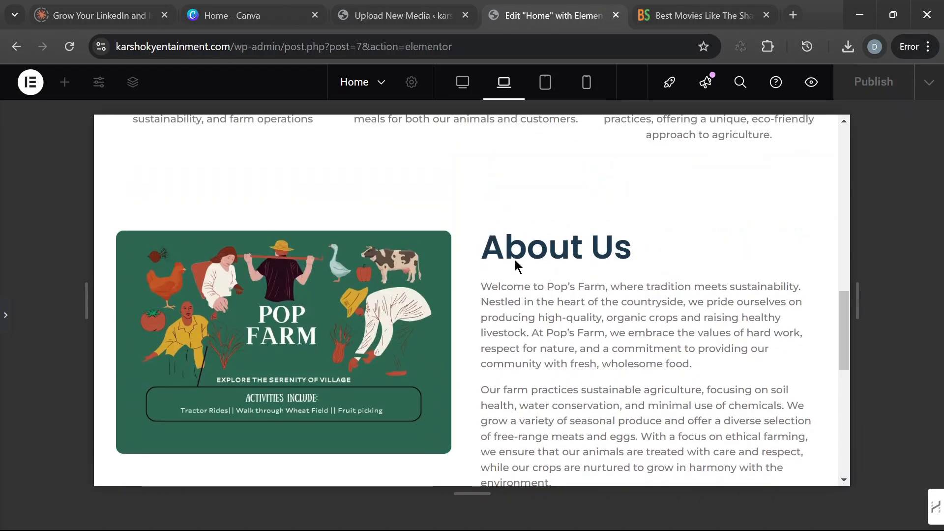
pyautogui.click(465, 90)
pyautogui.scroll(11, 611, 319)
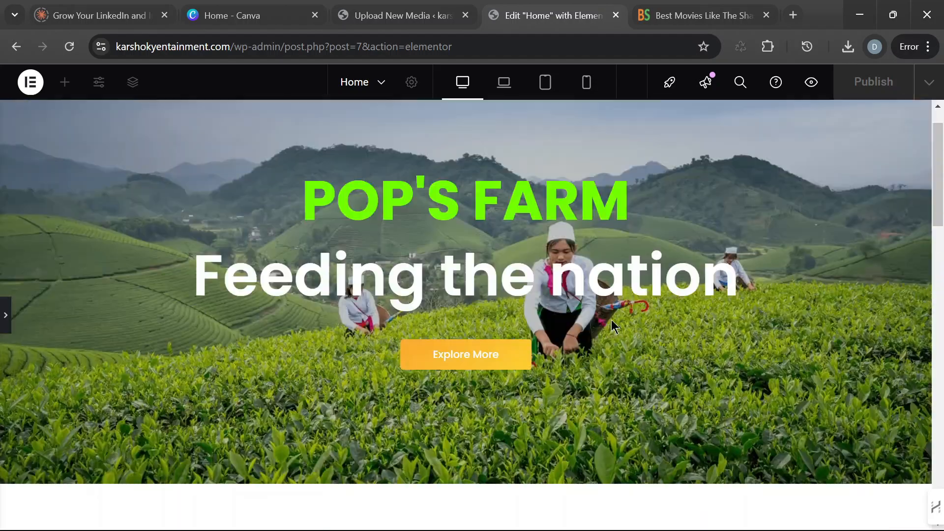
pyautogui.scroll(-8, 611, 320)
pyautogui.scroll(-10, 612, 315)
pyautogui.scroll(3, 595, 281)
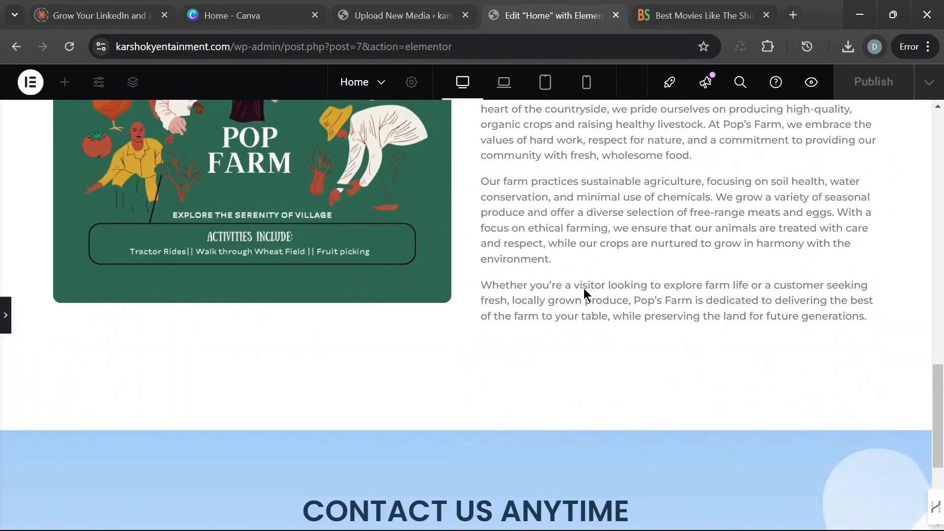
# Step: Bring back the editing panel and delete the About Us paragraph beginning "Whether you're a visitor looking to explore farm life"
pyautogui.click(6, 314)
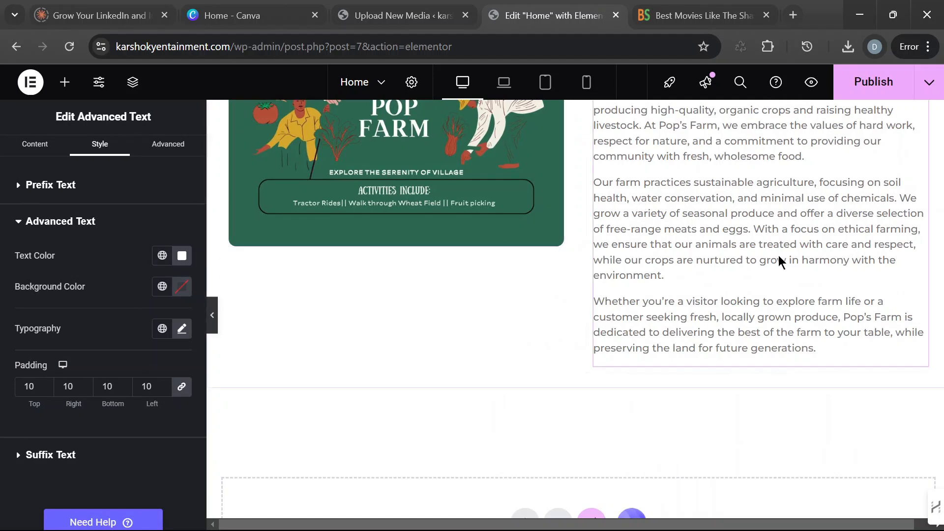
pyautogui.scroll(3, 777, 260)
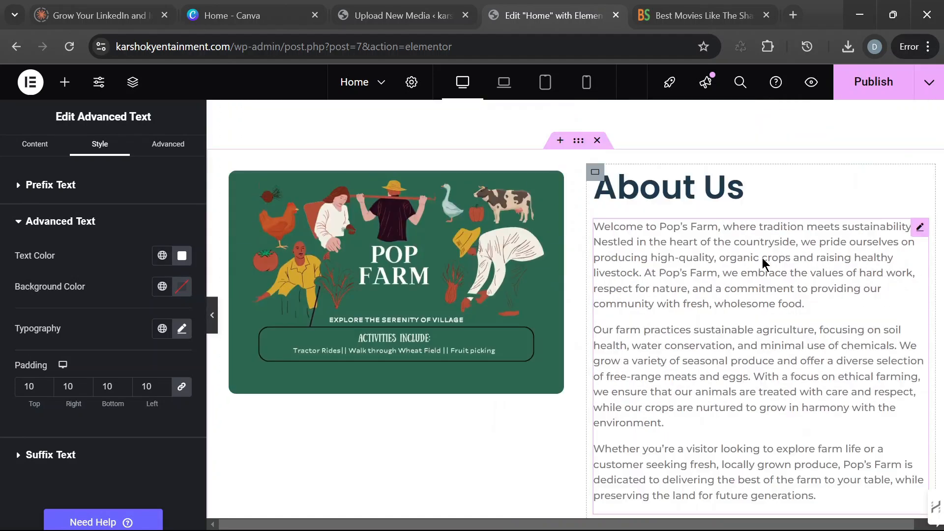
pyautogui.click(863, 288)
pyautogui.scroll(-10, 186, 475)
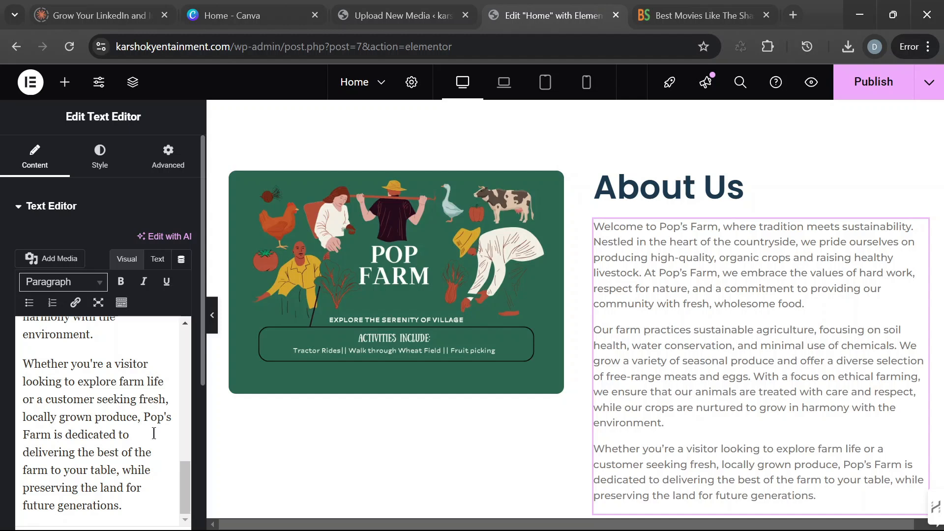
pyautogui.moveTo(129, 505); pyautogui.dragTo(18, 372)
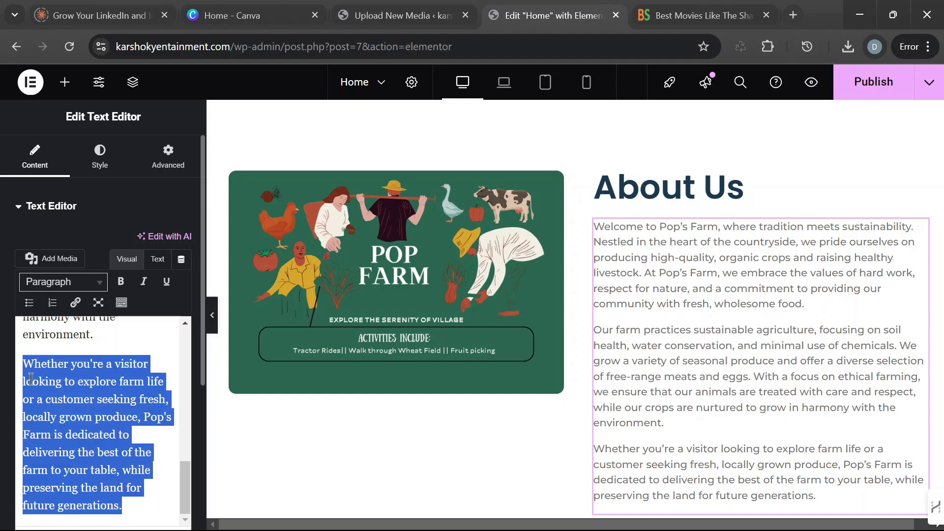
pyautogui.press('Delete')
pyautogui.click(111, 220)
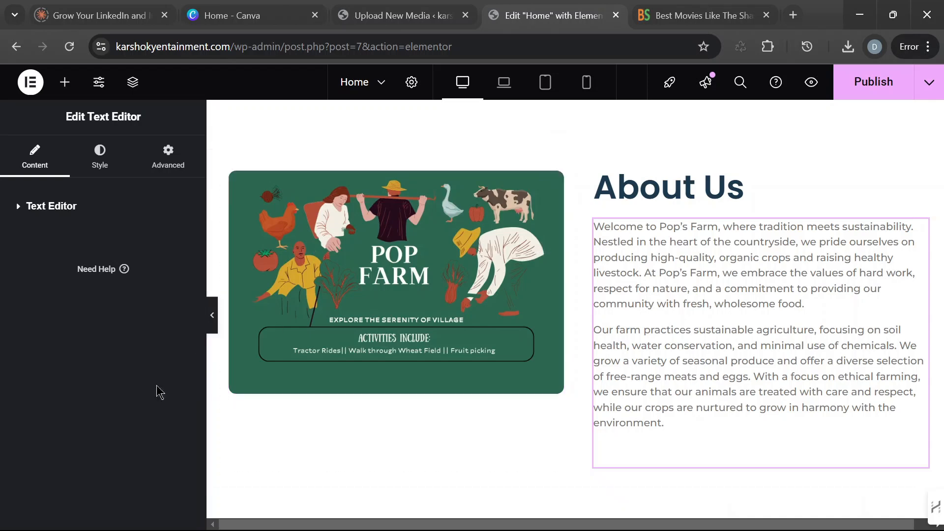
# Step: Hide the editing panel and compare the About Us section in the desktop and laptop layouts, checking the tablet portrait layout too
pyautogui.click(213, 325)
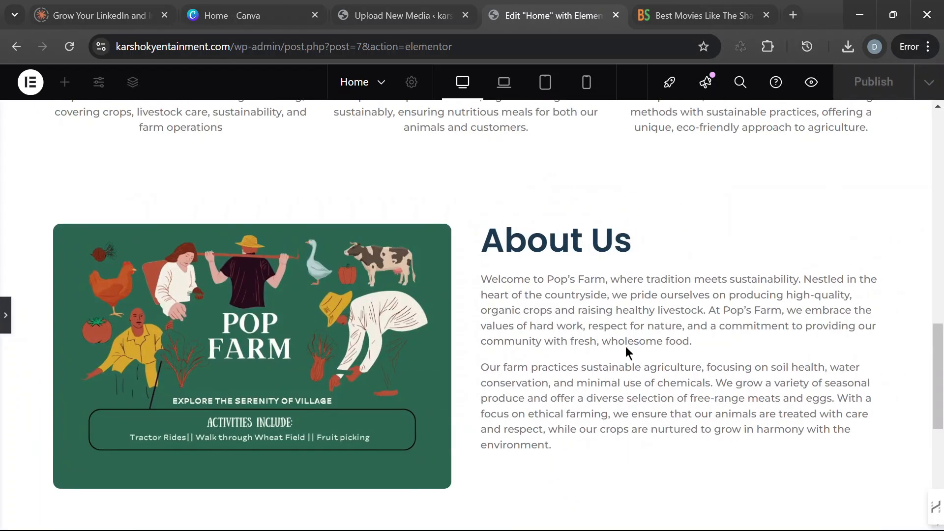
pyautogui.scroll(-3, 634, 431)
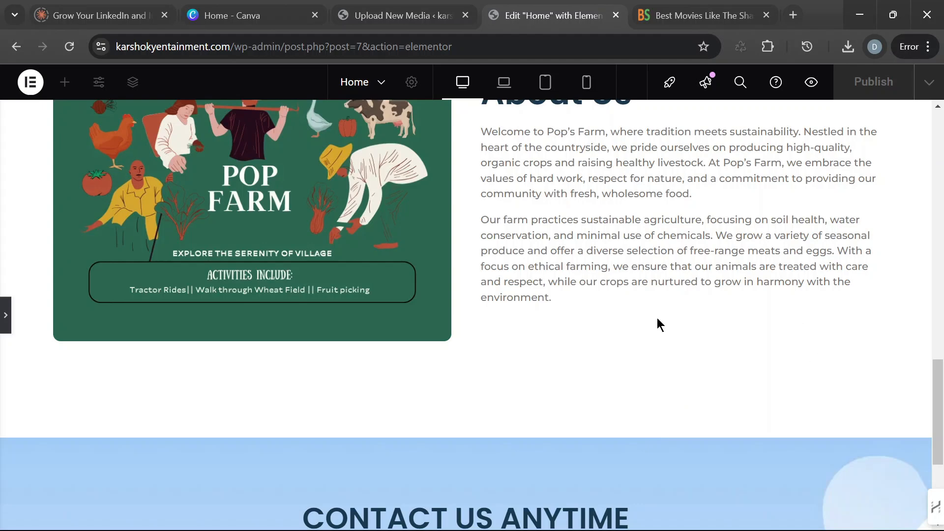
pyautogui.scroll(2, 716, 285)
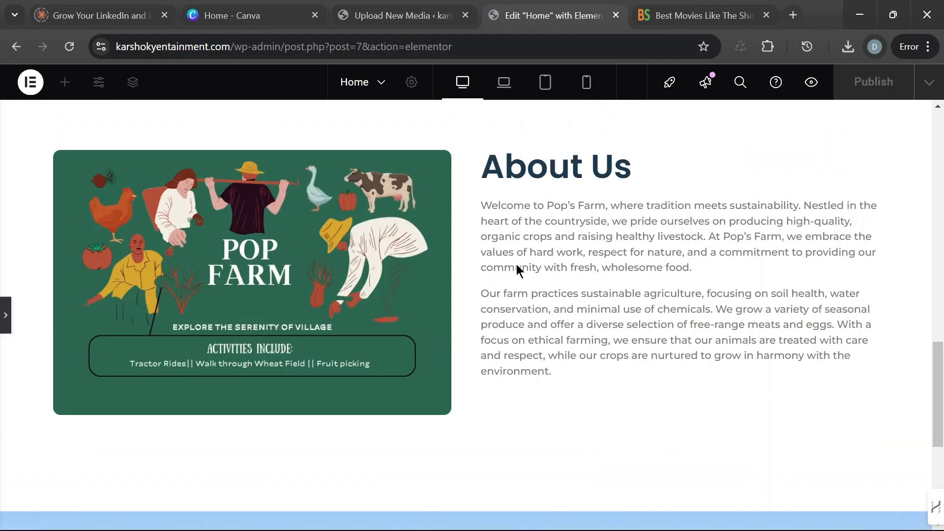
pyautogui.click(510, 91)
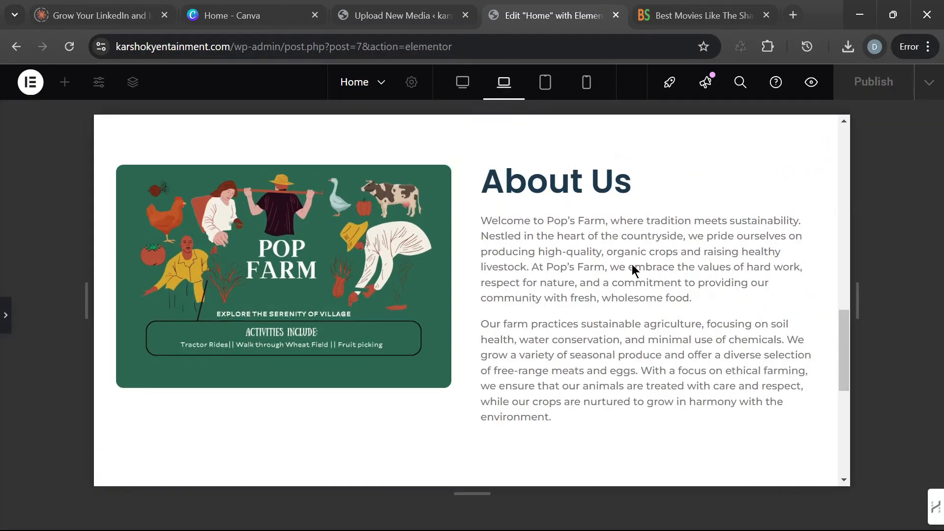
pyautogui.click(547, 92)
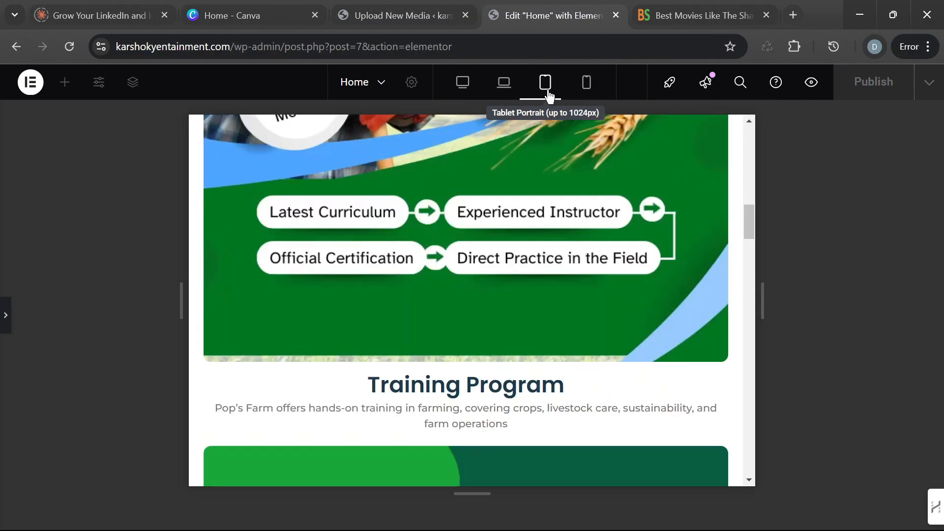
pyautogui.click(467, 91)
pyautogui.scroll(-1, 196, 185)
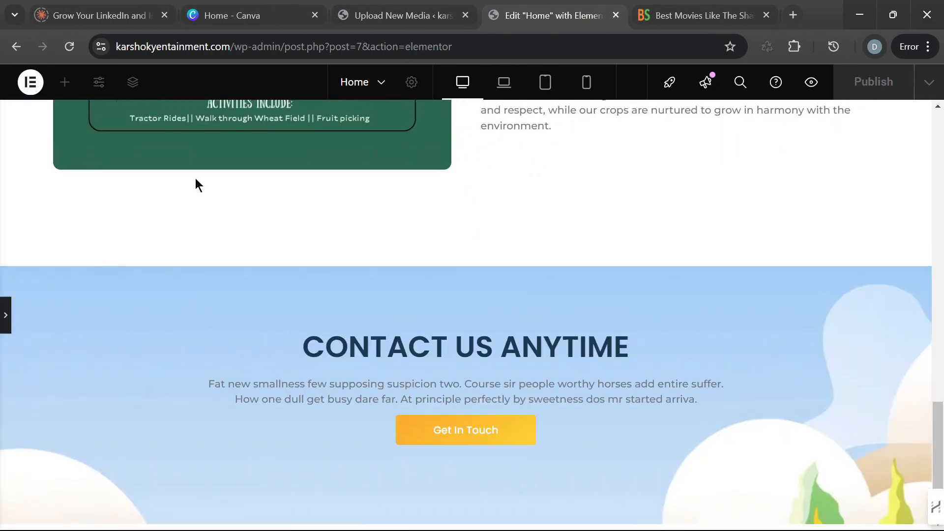
# Step: Examine the desktop layout from the About Us section up through the service cards to the hero, with and without the editing panel
pyautogui.scroll(13, 304, 352)
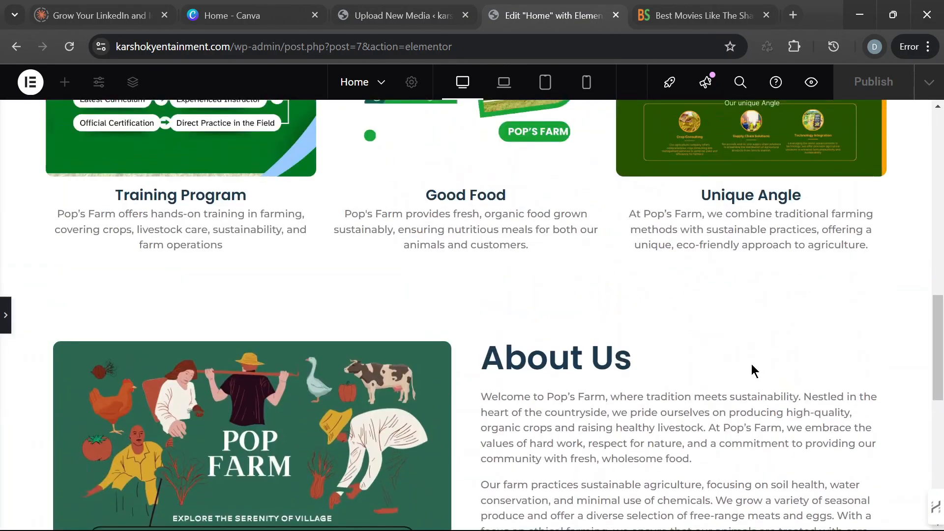
pyautogui.scroll(1, 689, 426)
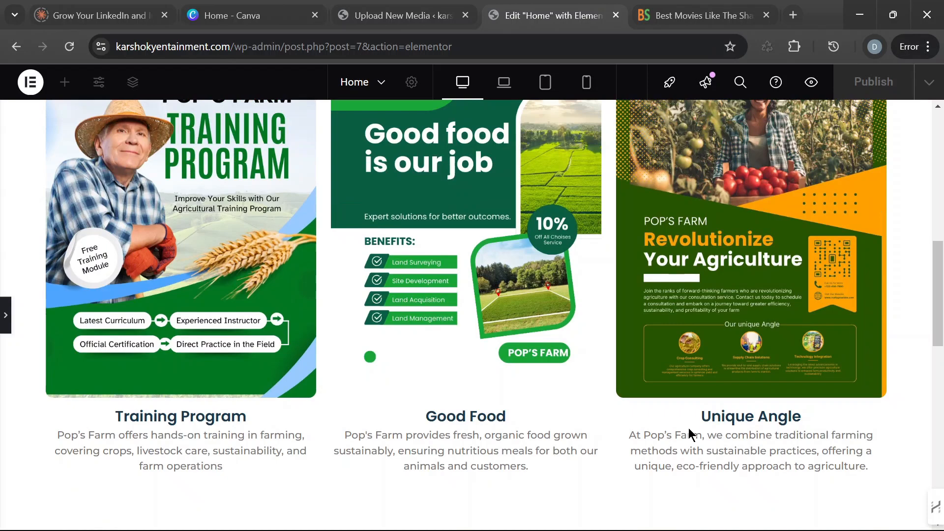
pyautogui.scroll(6, 694, 355)
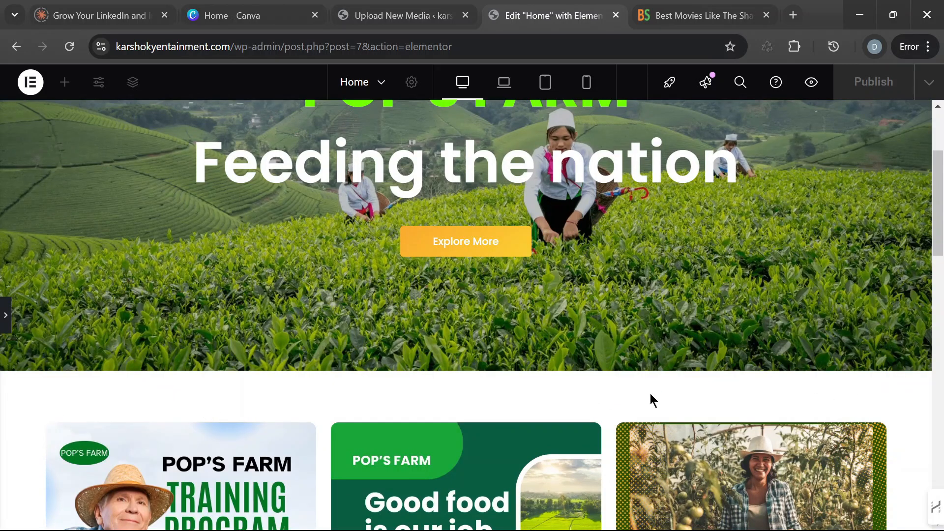
pyautogui.click(6, 317)
pyautogui.scroll(-4, 586, 414)
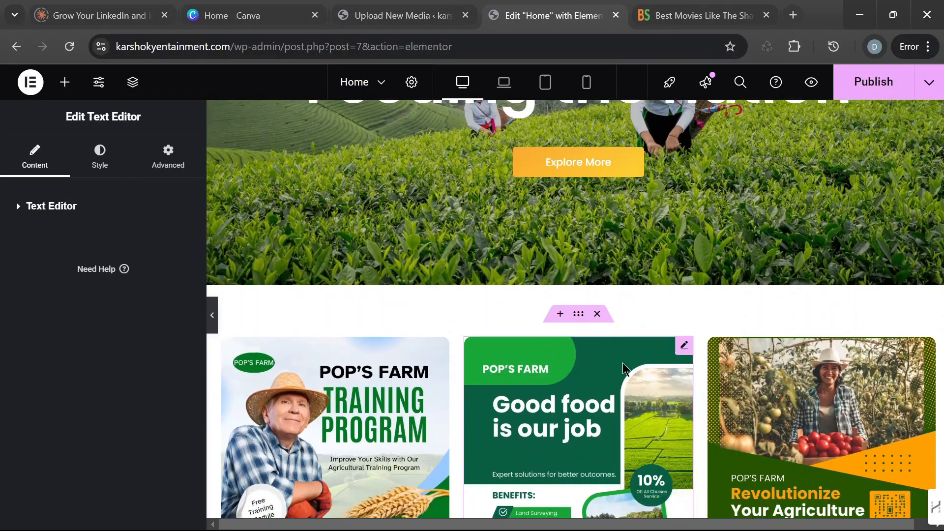
pyautogui.scroll(6, 730, 382)
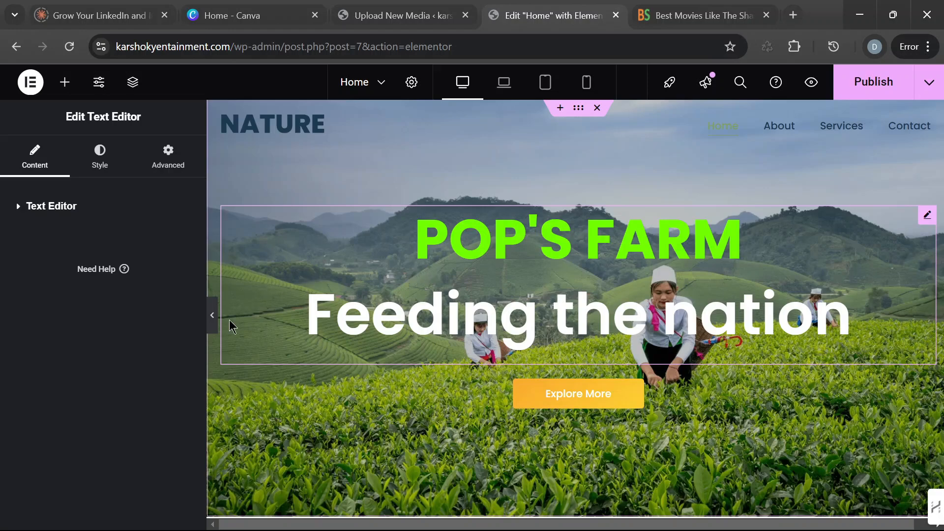
pyautogui.click(212, 324)
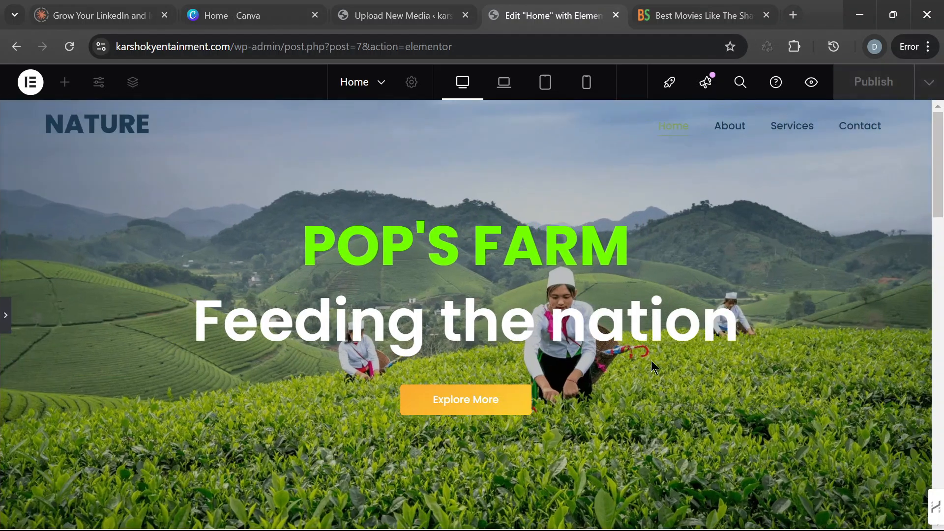
pyautogui.scroll(-4, 658, 355)
pyautogui.scroll(5, 586, 346)
# Step: Bring back the editing panel and examine the spacing around the three service cards between the hero and About Us sections
pyautogui.click(5, 315)
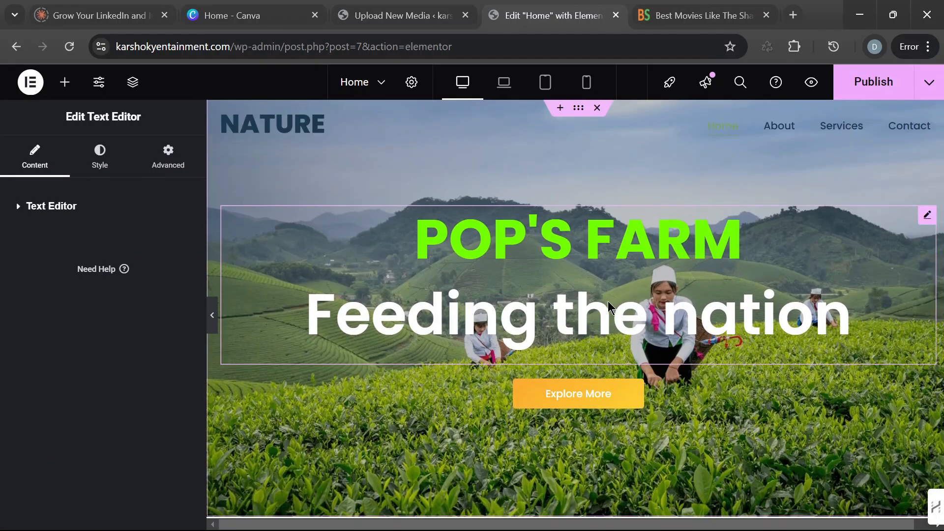
pyautogui.scroll(-10, 608, 301)
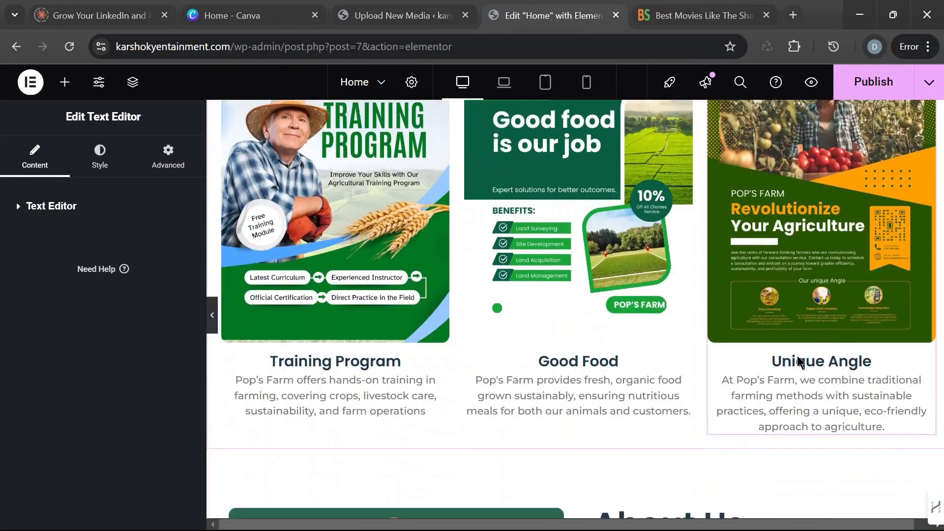
pyautogui.scroll(-2, 712, 365)
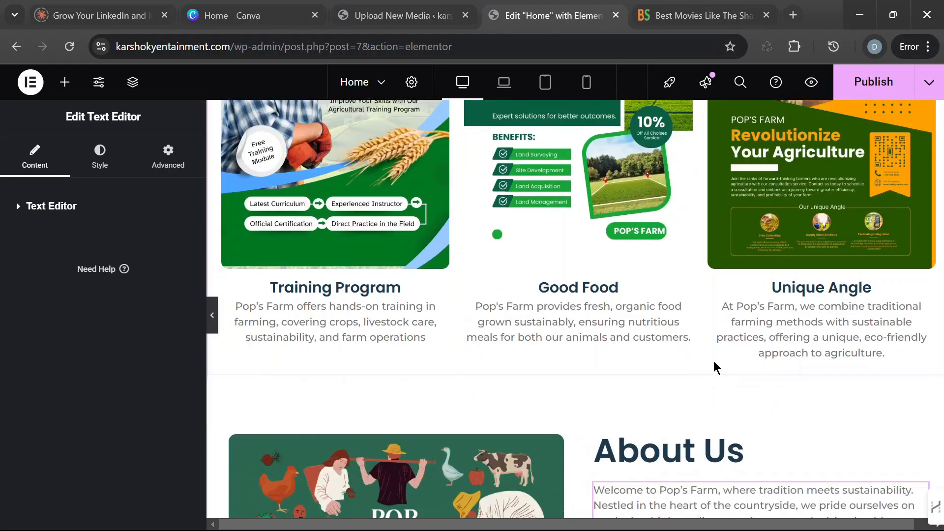
pyautogui.scroll(-1, 762, 365)
pyautogui.scroll(6, 755, 370)
pyautogui.scroll(2, 756, 370)
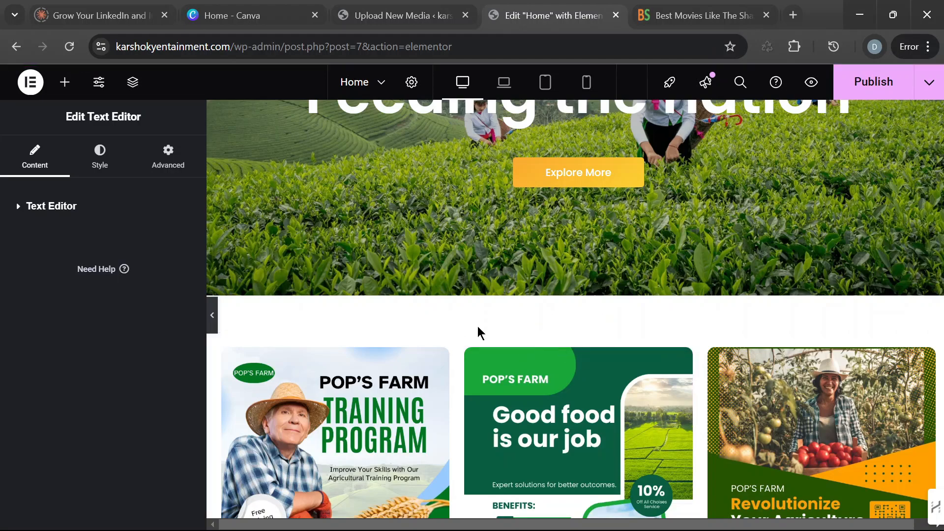
pyautogui.click(579, 325)
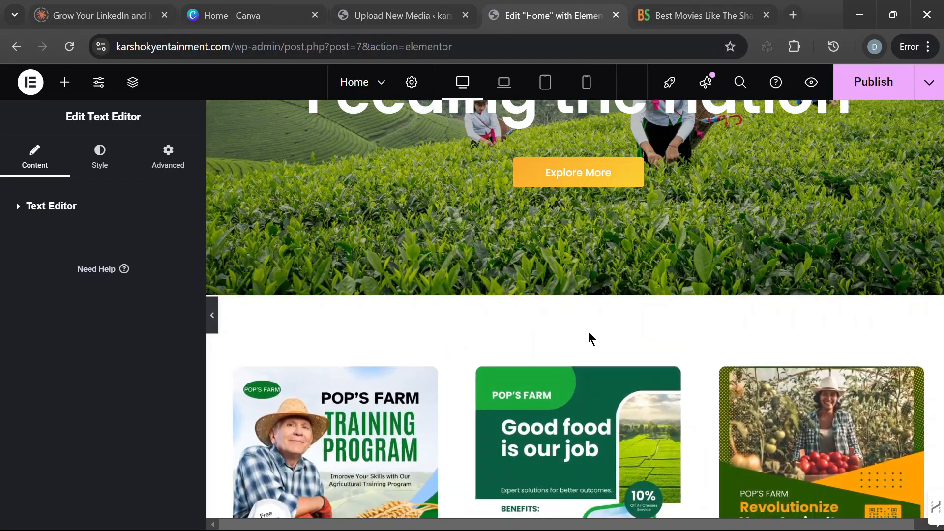
pyautogui.scroll(-4, 647, 347)
pyautogui.scroll(3, 650, 346)
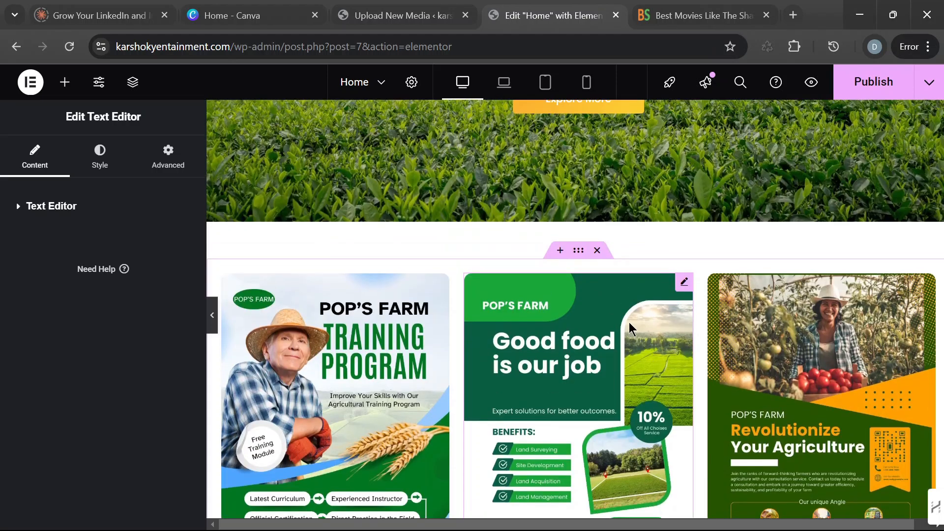
# Step: Try a top margin of 107 px on the service-card grid and return it to 100 px
pyautogui.click(578, 252)
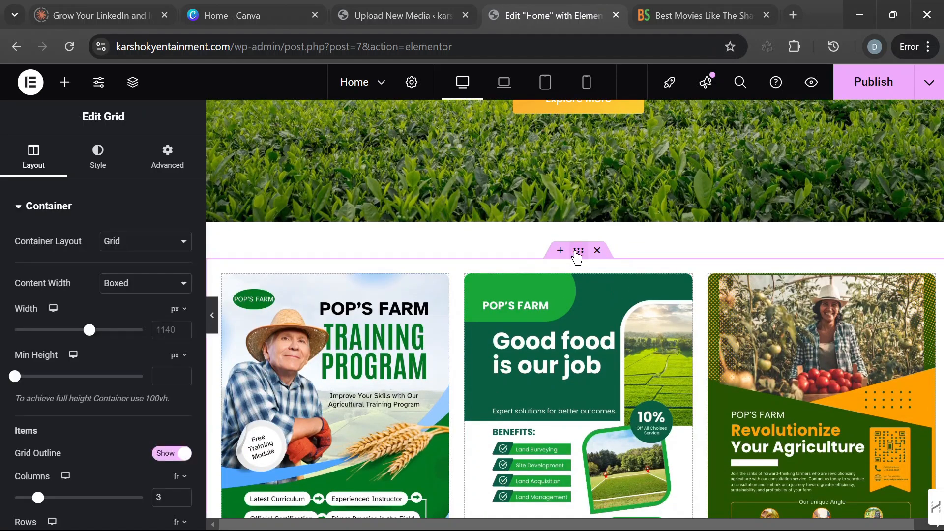
pyautogui.click(163, 167)
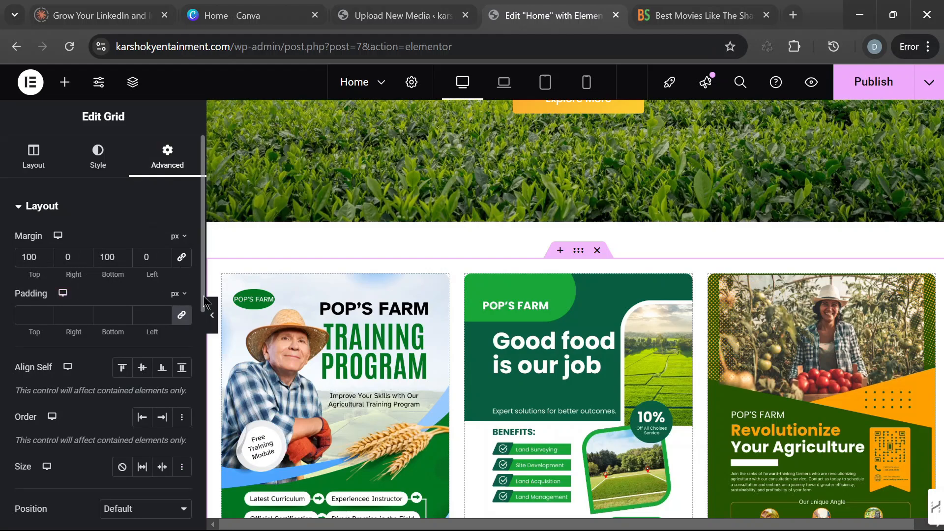
pyautogui.click(212, 317)
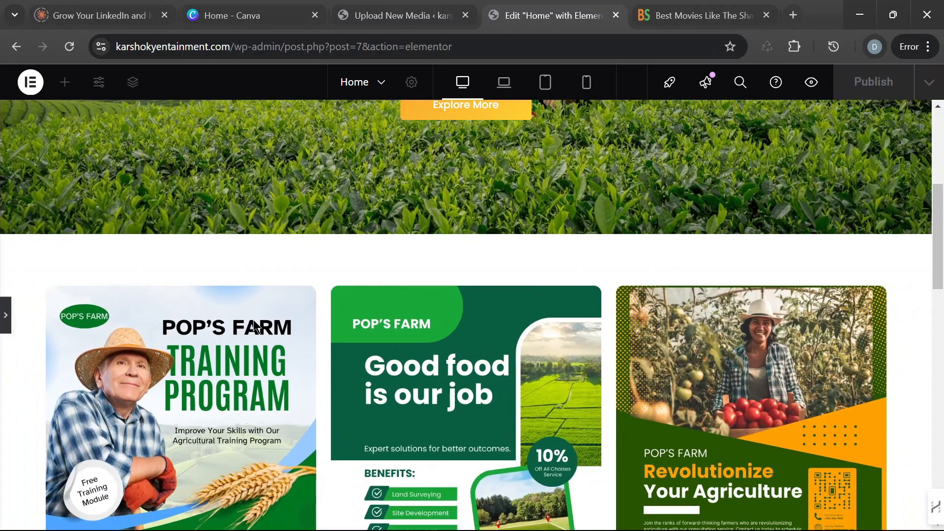
pyautogui.click(6, 317)
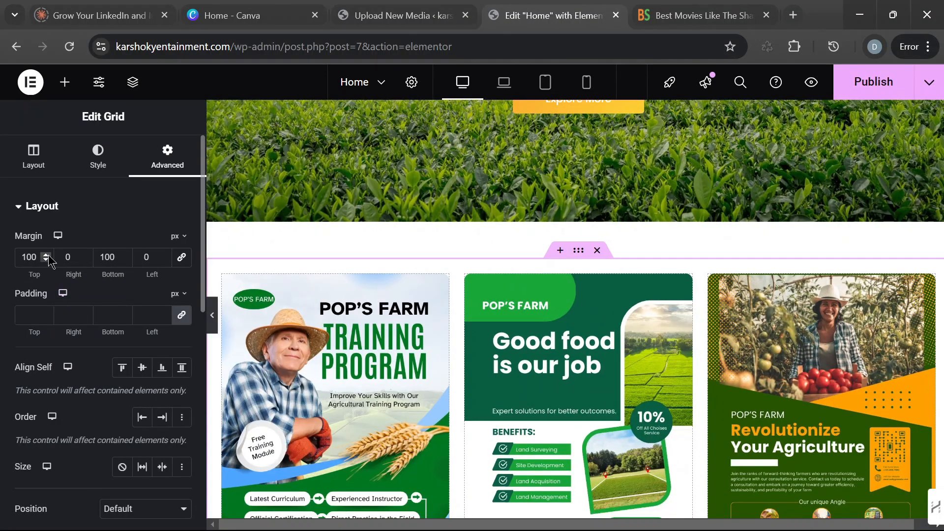
pyautogui.click(47, 256)
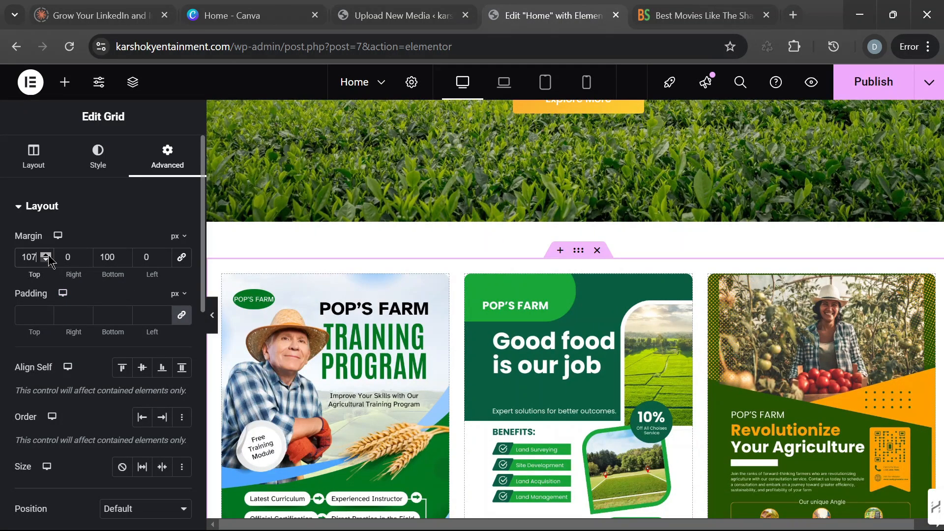
pyautogui.click(46, 255)
pyautogui.click(46, 259)
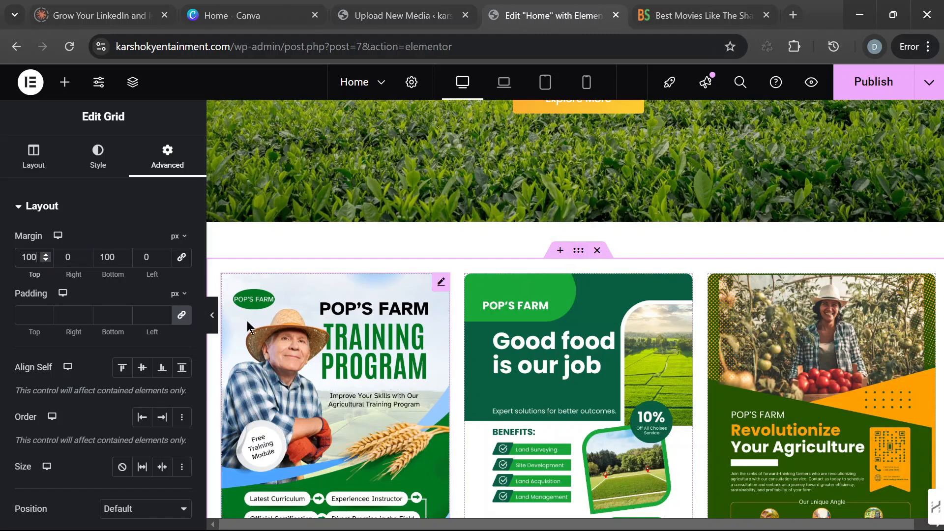
pyautogui.click(181, 316)
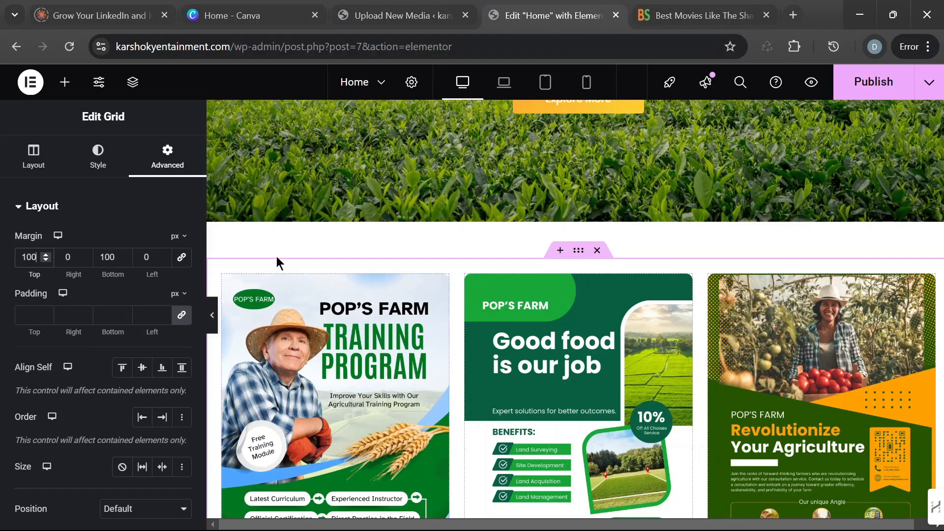
# Step: Set the image box grid's bottom margin to 200 px and check the spacing above the About Us section
pyautogui.click(127, 256)
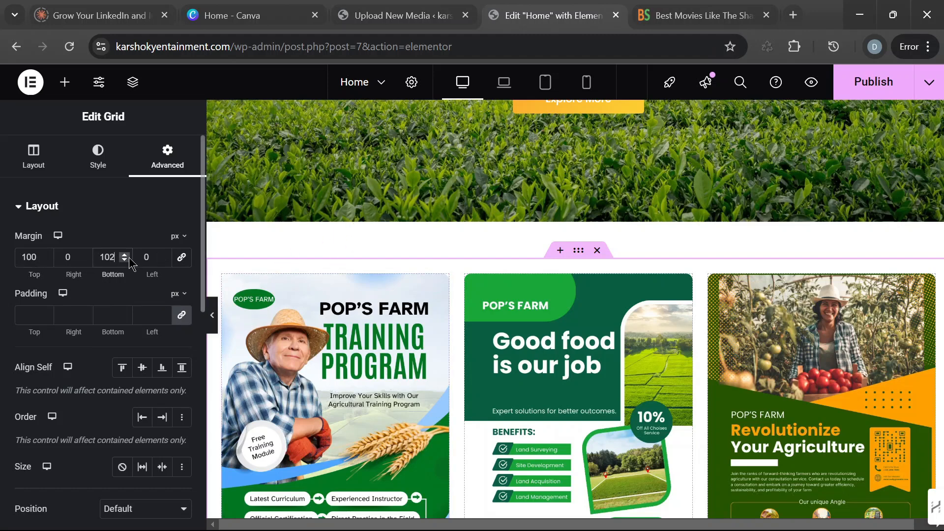
pyautogui.click(124, 254)
pyautogui.doubleClick(98, 260)
pyautogui.scroll(-8, 718, 211)
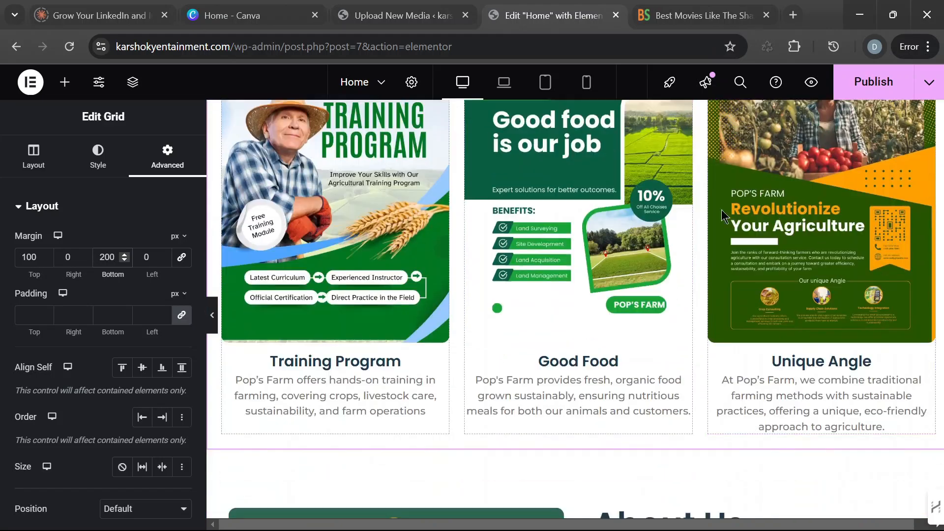
pyautogui.scroll(5, 772, 207)
pyautogui.scroll(7, 773, 208)
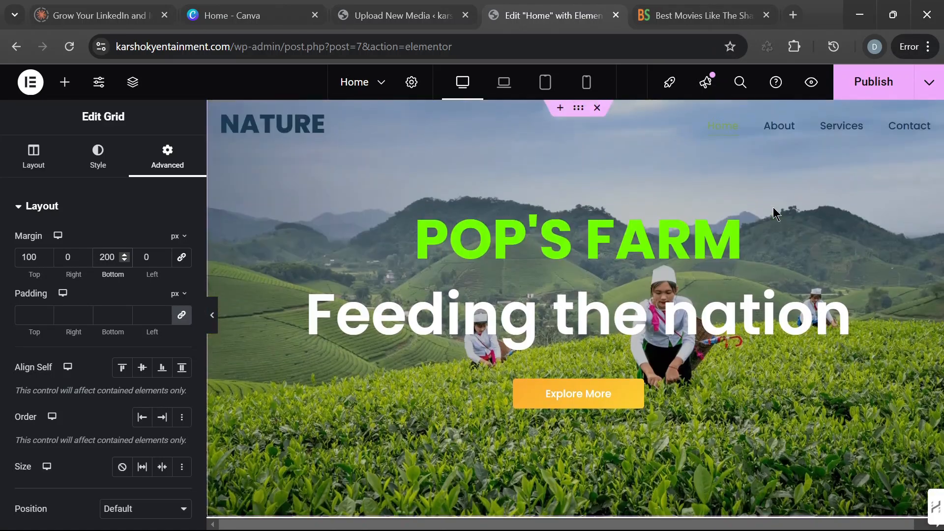
pyautogui.scroll(-4, 558, 256)
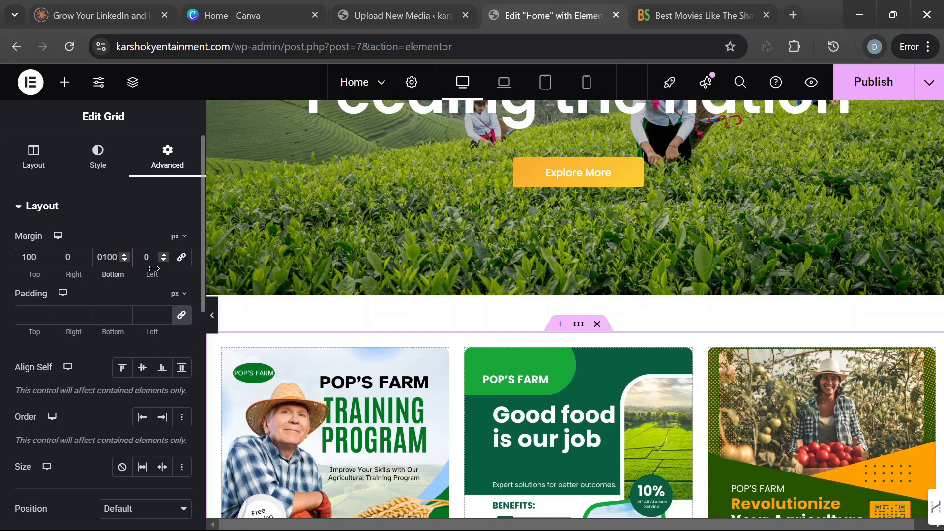
# Step: Set the grid's margins to 100 px top and bottom and 0 px right and left
pyautogui.click(181, 258)
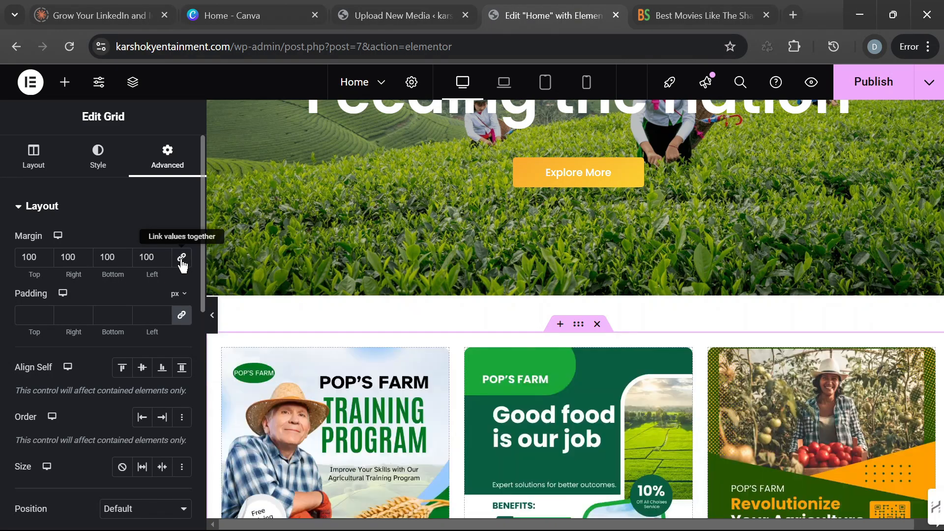
pyautogui.doubleClick(69, 257)
pyautogui.write('0')
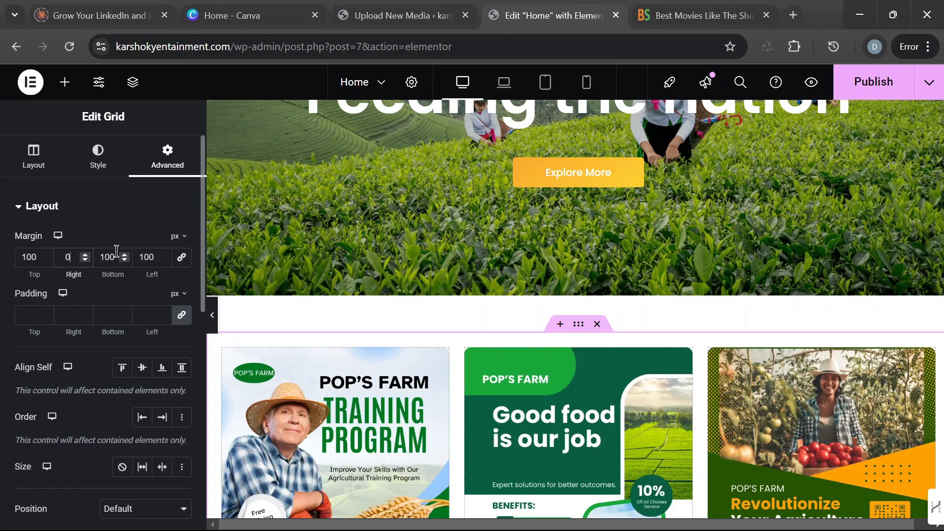
pyautogui.doubleClick(146, 257)
pyautogui.write('0')
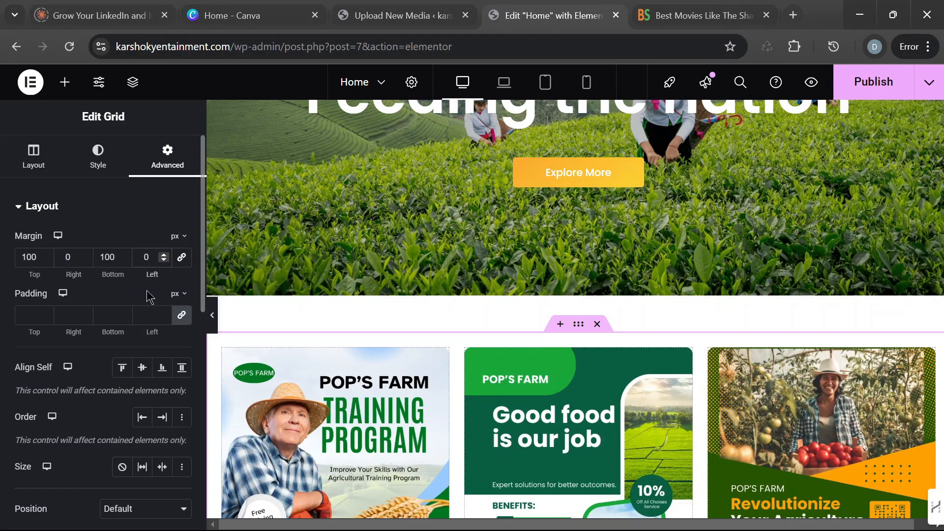
# Step: Preview the page without the editing panel and examine the spacing around the image boxes, hero and About Us section
pyautogui.scroll(-1, 148, 297)
pyautogui.scroll(-2, 492, 320)
pyautogui.scroll(1, 101, 206)
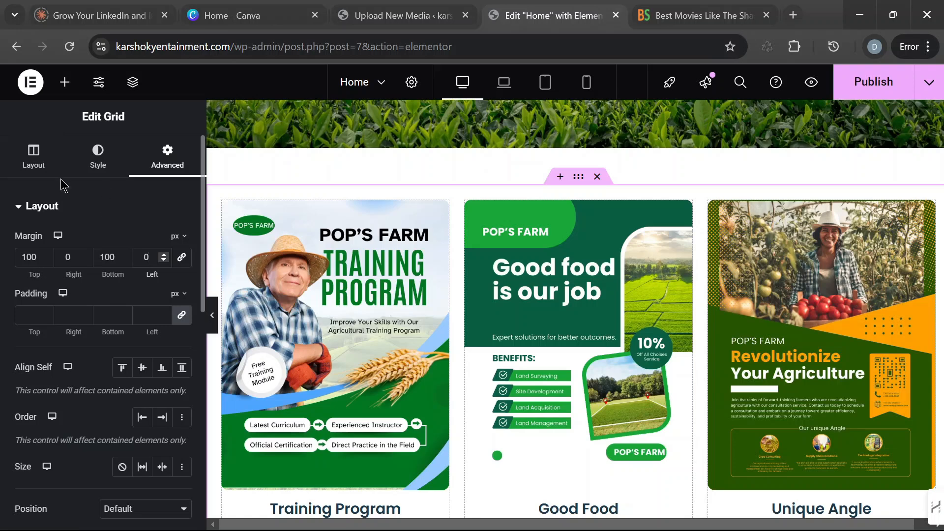
pyautogui.click(34, 157)
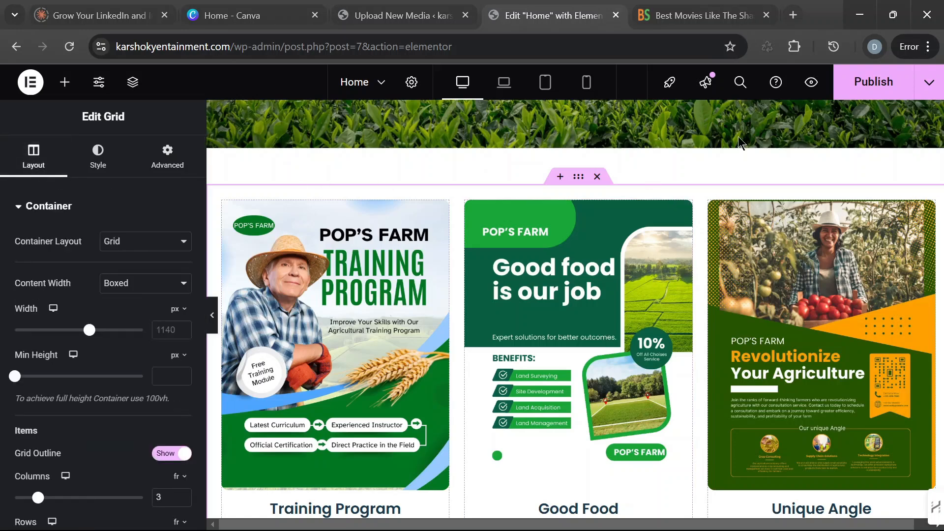
pyautogui.click(167, 155)
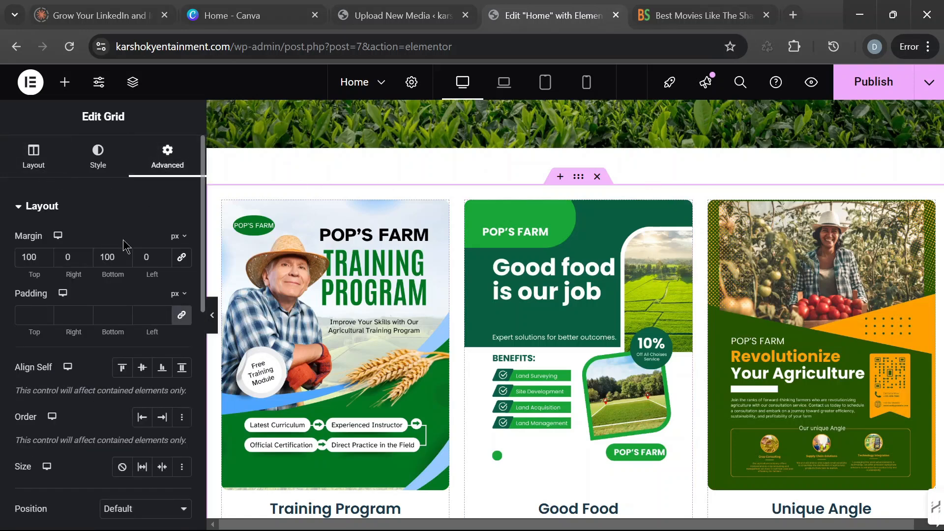
pyautogui.click(213, 315)
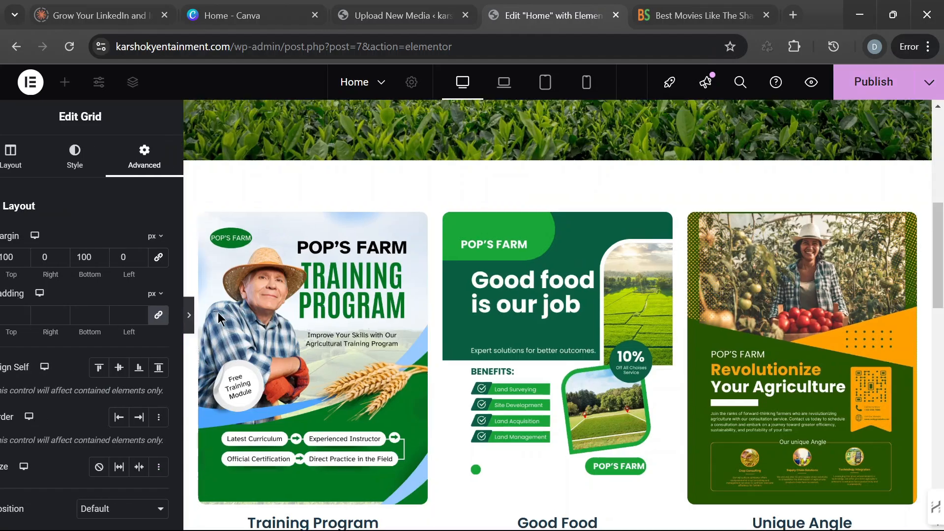
pyautogui.scroll(-7, 523, 336)
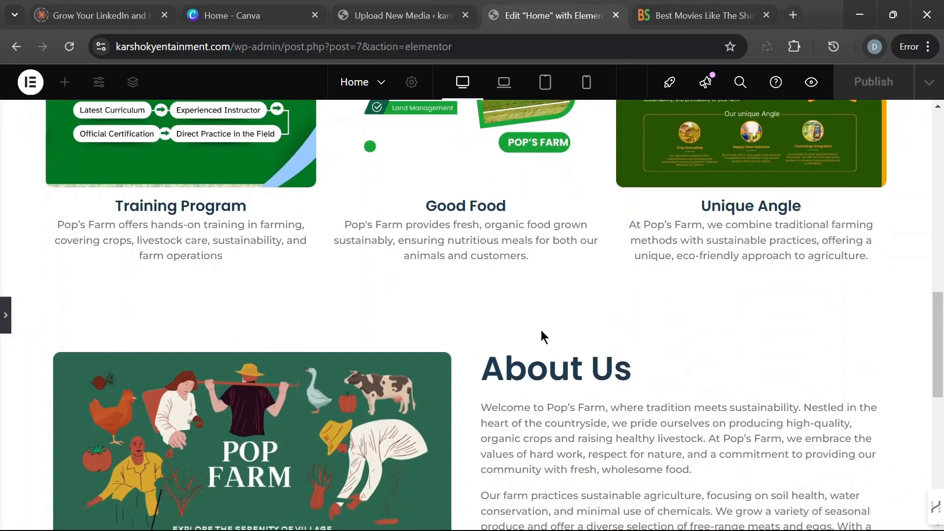
pyautogui.scroll(8, 543, 337)
pyautogui.scroll(7, 559, 323)
pyautogui.scroll(-2, 592, 281)
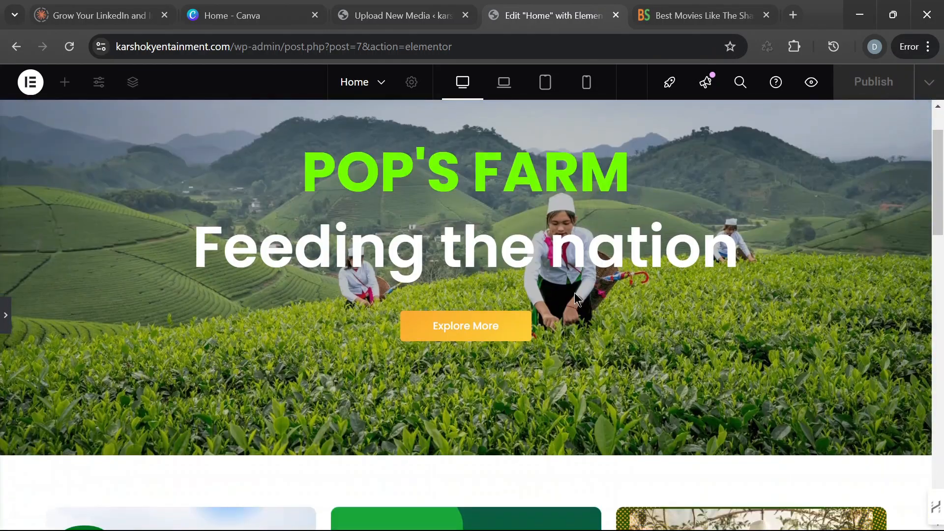
pyautogui.scroll(2, 574, 293)
pyautogui.click(5, 315)
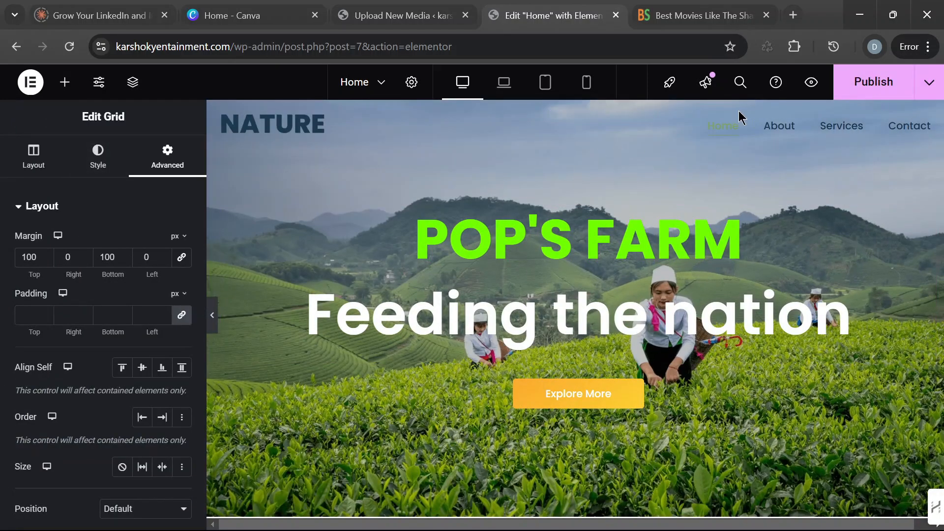
# Step: Select the hero container from the page structure and show its advanced layout settings
pyautogui.click(133, 84)
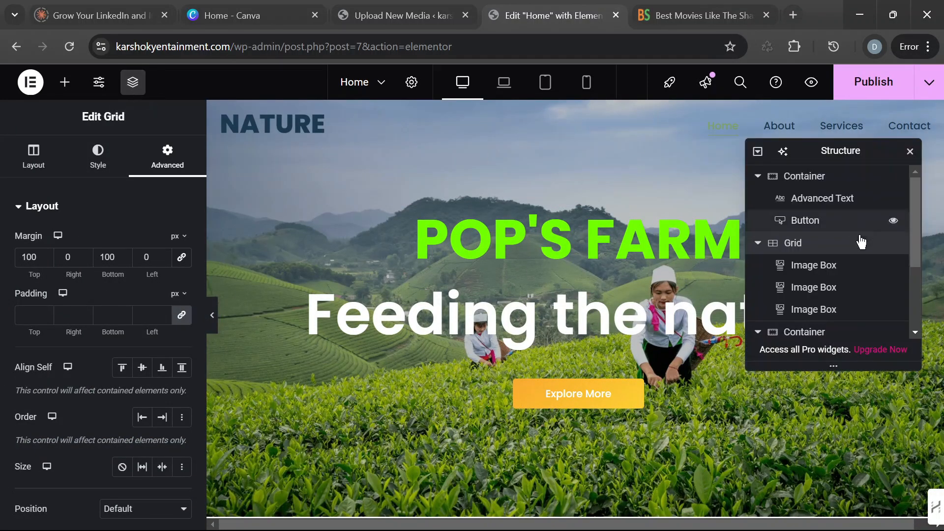
pyautogui.click(814, 177)
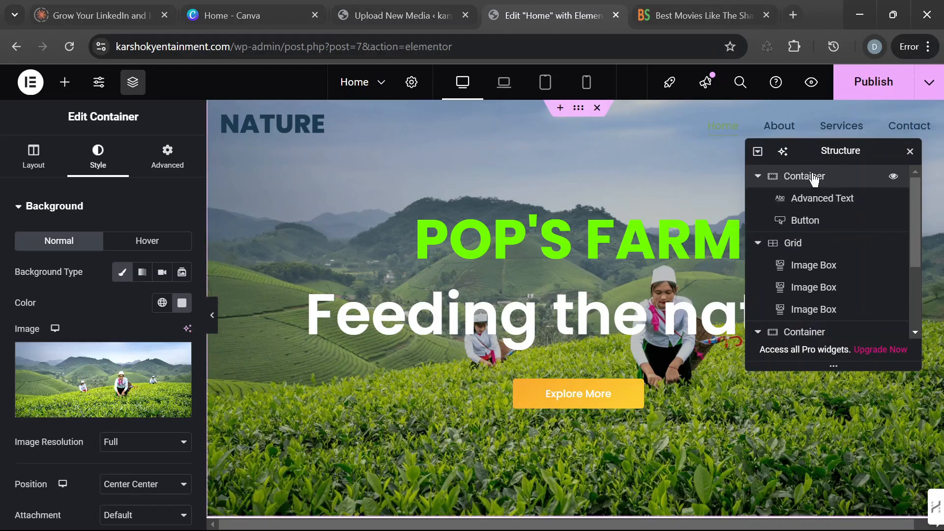
pyautogui.click(174, 168)
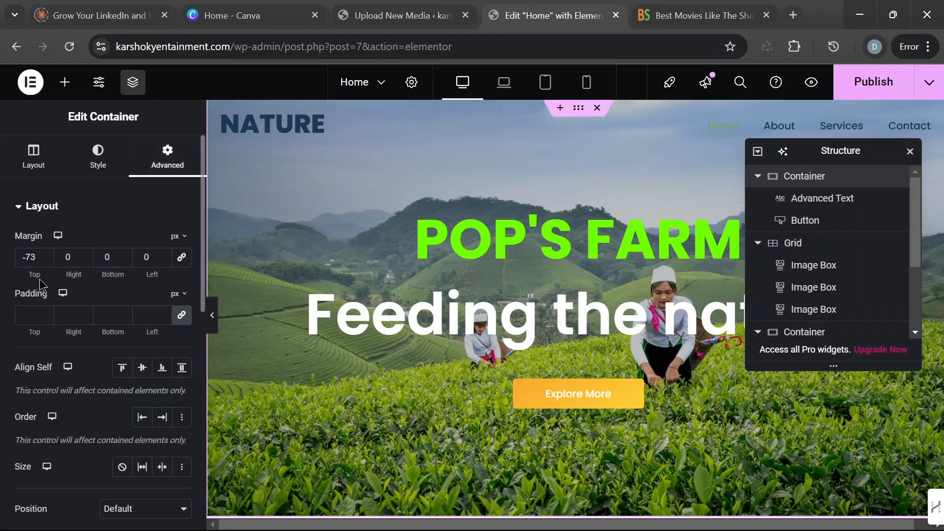
pyautogui.scroll(-3, 310, 266)
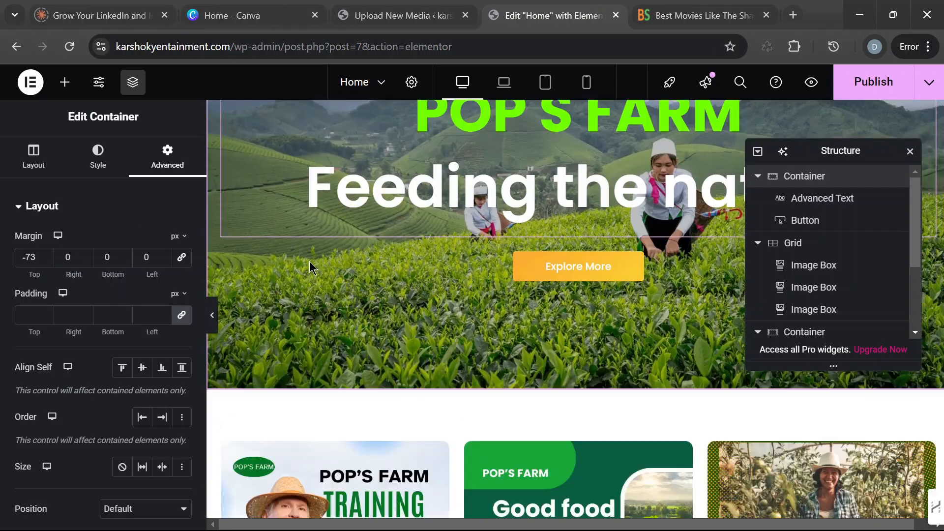
# Step: Set the hero container's top margin to -78 px and preview its fit behind the site header
pyautogui.click(46, 255)
pyautogui.click(46, 255)
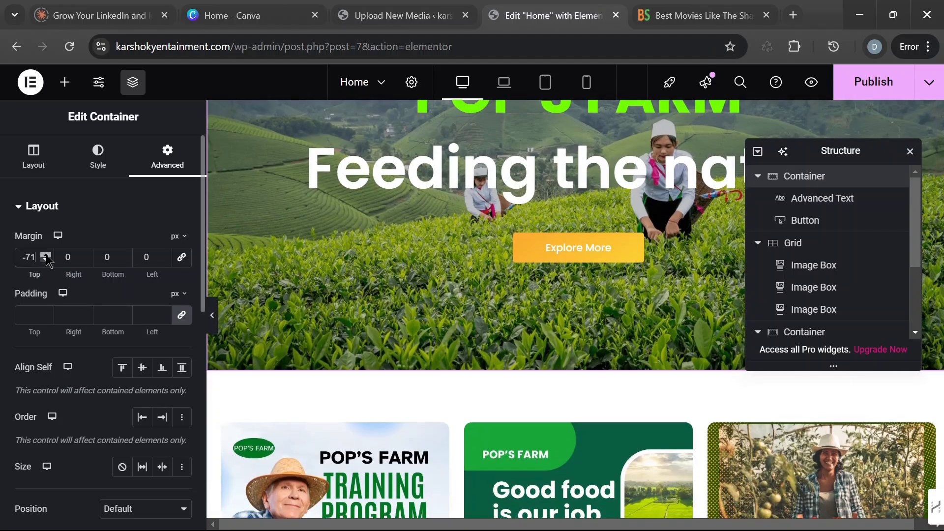
pyautogui.click(46, 255)
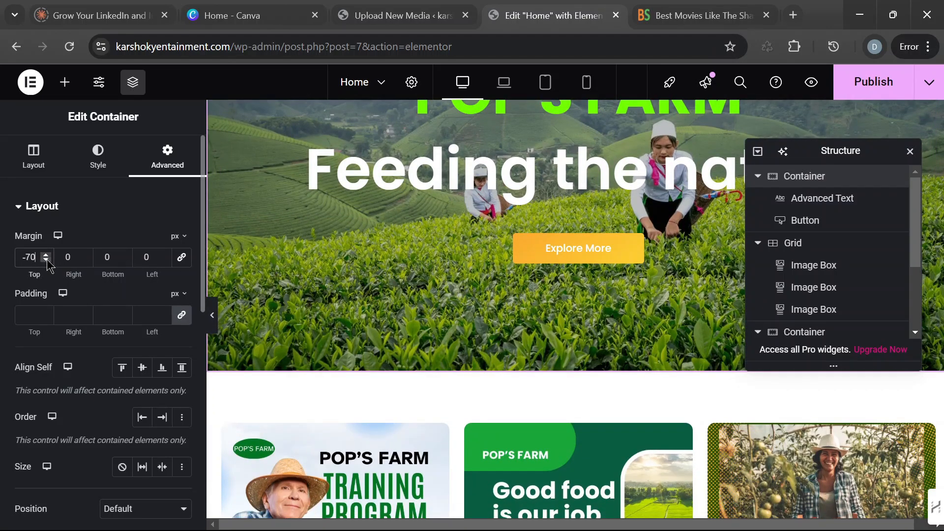
pyautogui.click(47, 259)
pyautogui.click(46, 260)
pyautogui.click(46, 260)
pyautogui.click(46, 260)
pyautogui.click(46, 259)
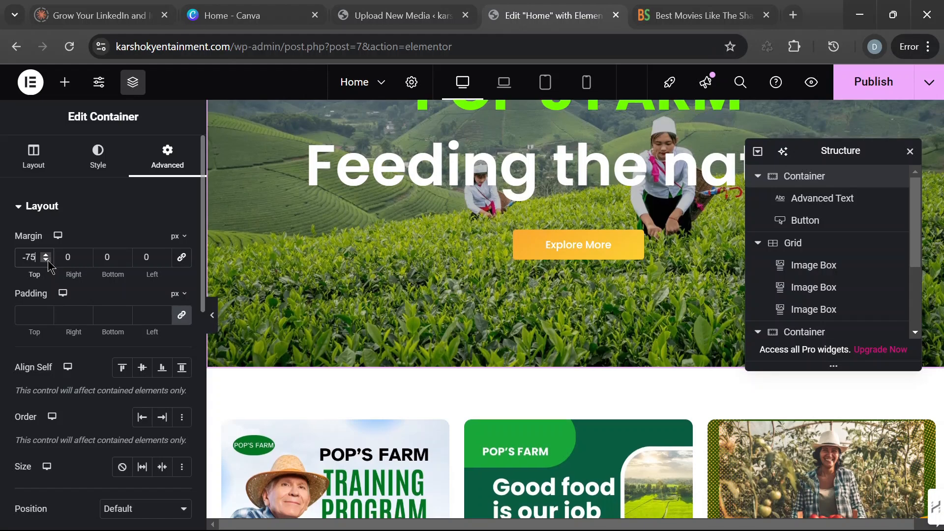
pyautogui.click(46, 259)
pyautogui.click(46, 260)
pyautogui.click(47, 259)
pyautogui.scroll(3, 547, 279)
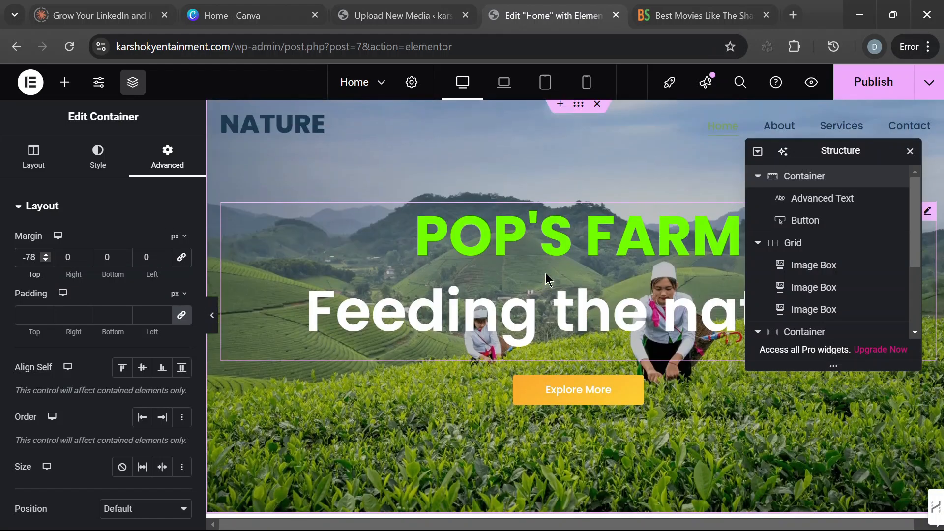
pyautogui.scroll(-3, 552, 302)
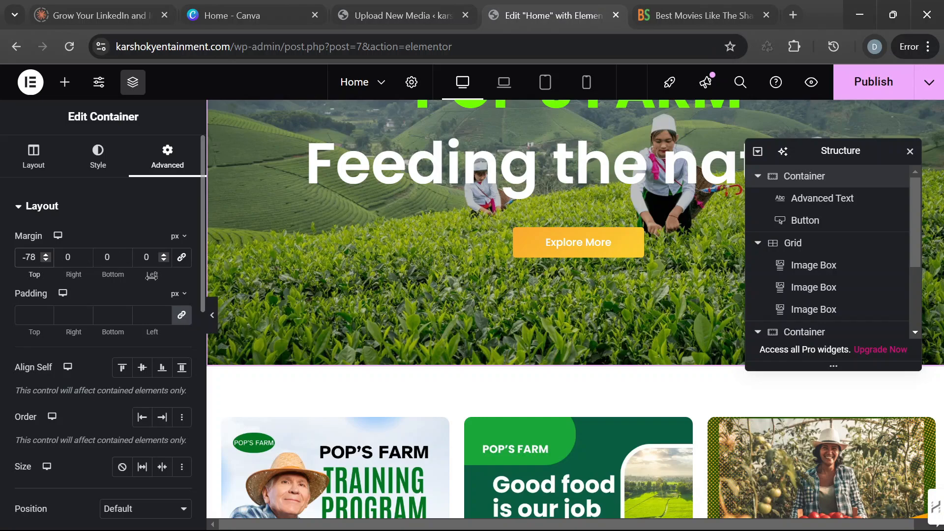
pyautogui.click(212, 314)
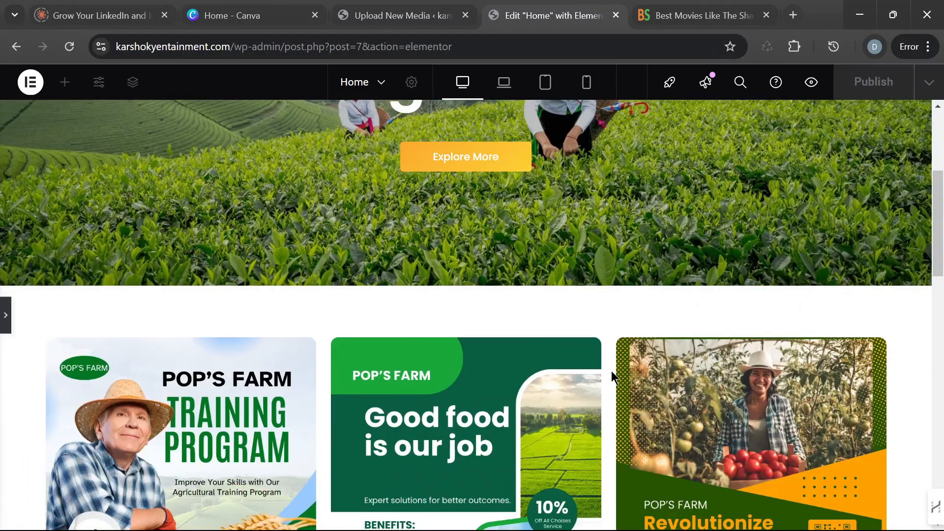
pyautogui.scroll(5, 478, 293)
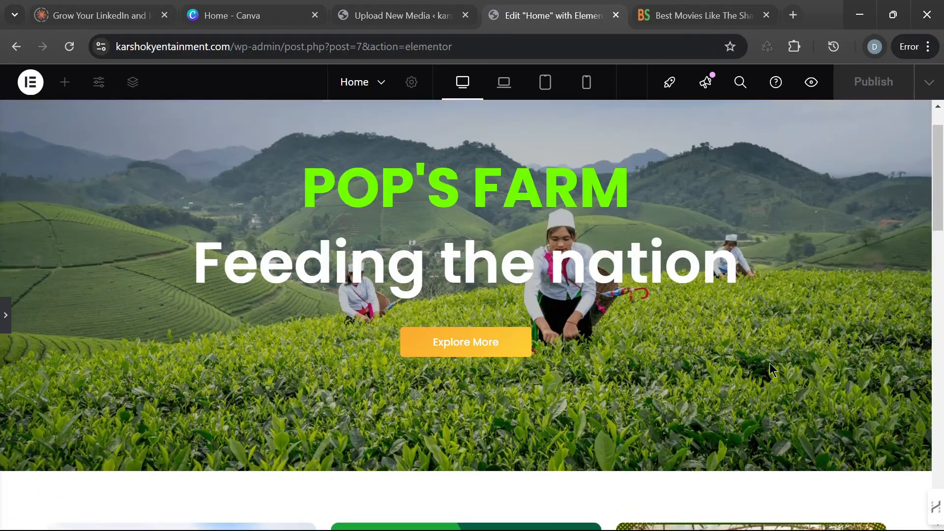
pyautogui.scroll(-3, 773, 370)
pyautogui.scroll(3, 770, 368)
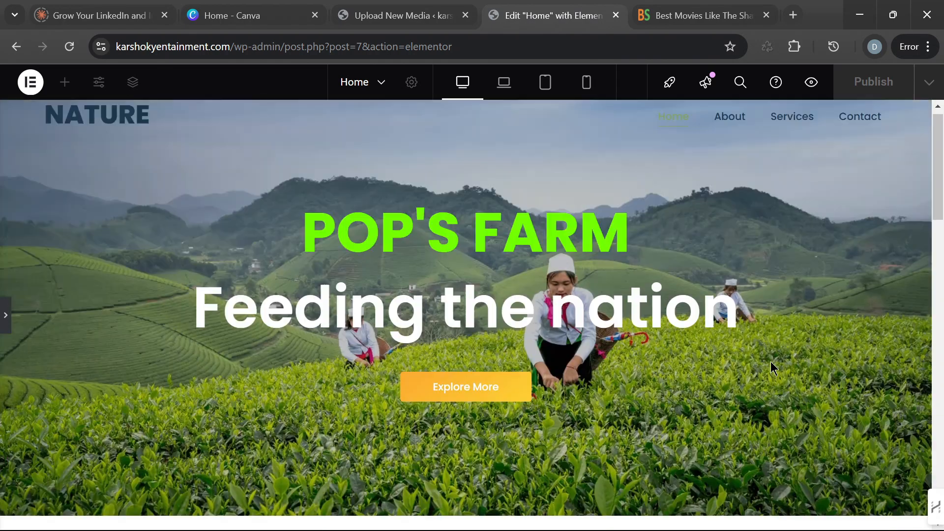
pyautogui.scroll(-2, 730, 329)
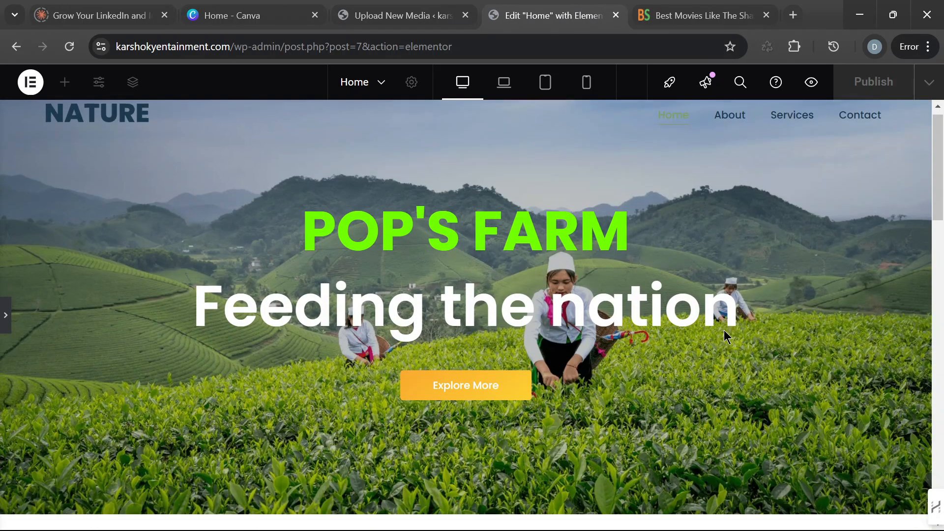
pyautogui.click(6, 316)
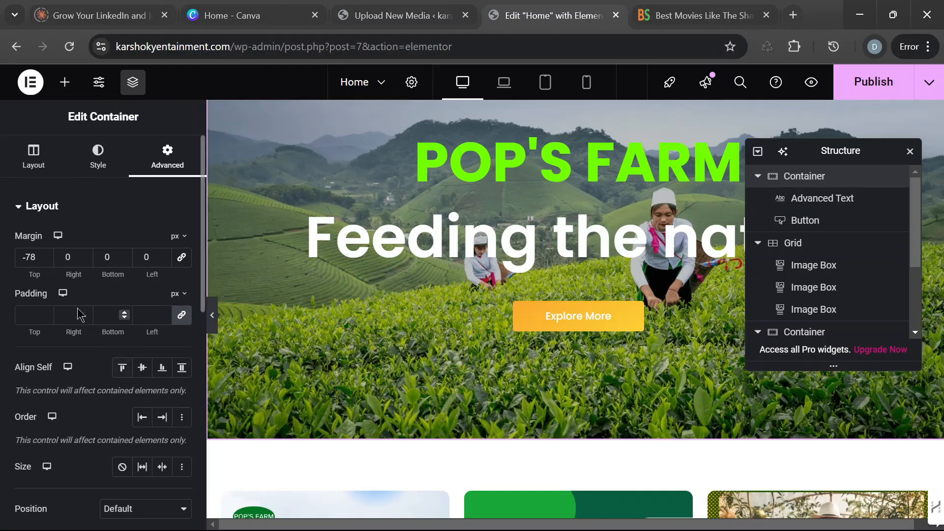
# Step: Set the hero container's top margin to -73 px
pyautogui.click(47, 255)
pyautogui.click(46, 255)
pyautogui.click(46, 255)
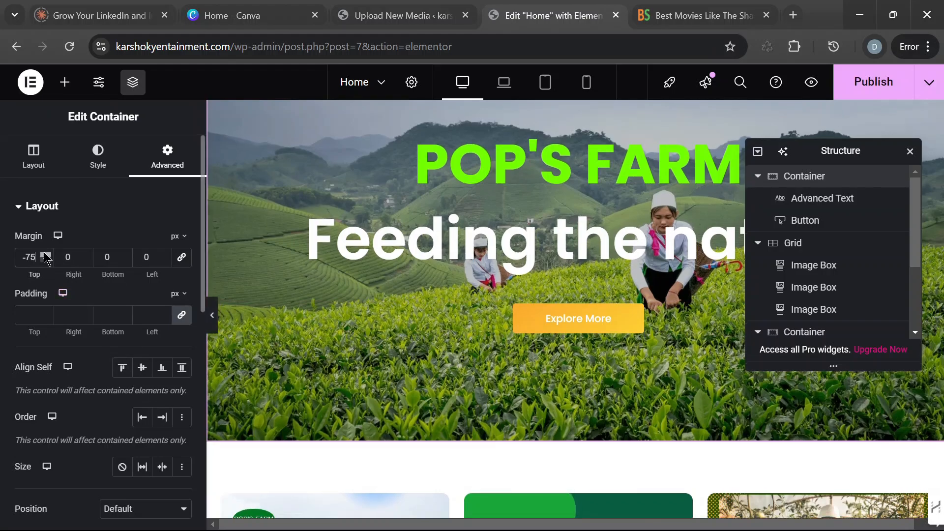
pyautogui.click(46, 255)
pyautogui.click(46, 255)
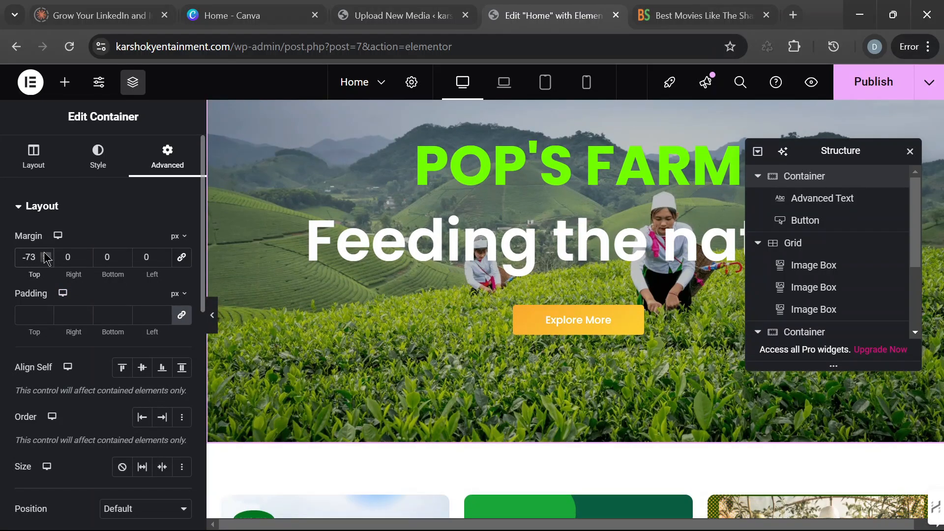
pyautogui.click(45, 255)
pyautogui.click(46, 260)
# Step: Set the hero container's bottom margin to 100 px and preview the gap above the image boxes
pyautogui.scroll(1, 389, 313)
pyautogui.scroll(-5, 579, 375)
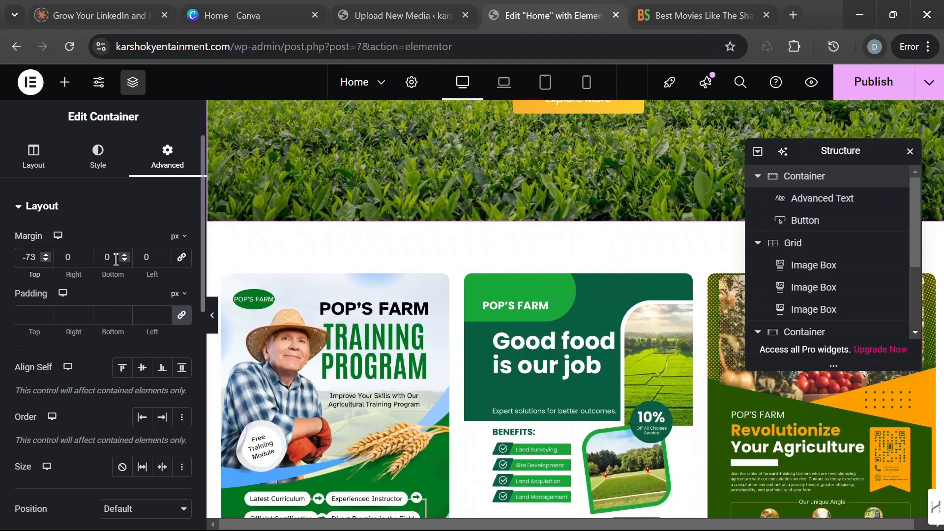
pyautogui.moveTo(116, 259); pyautogui.dragTo(97, 261)
pyautogui.write('10')
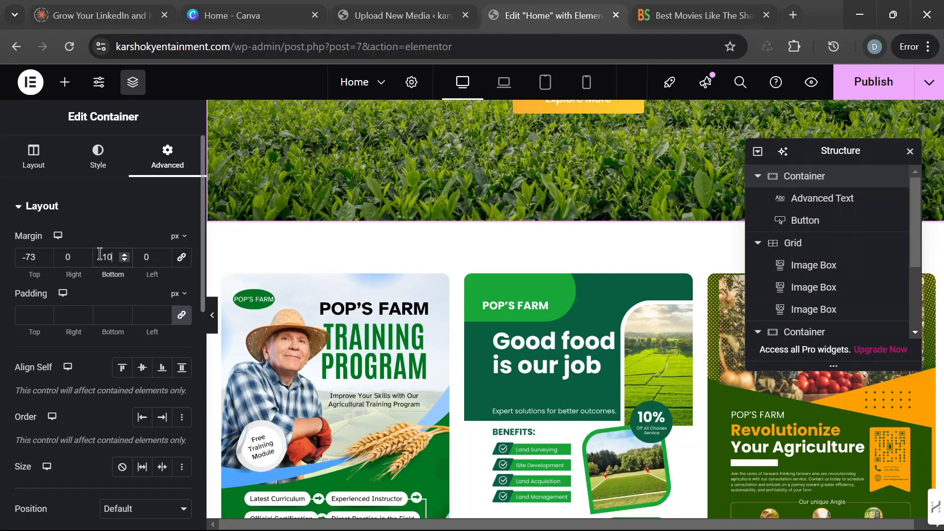
pyautogui.write('0')
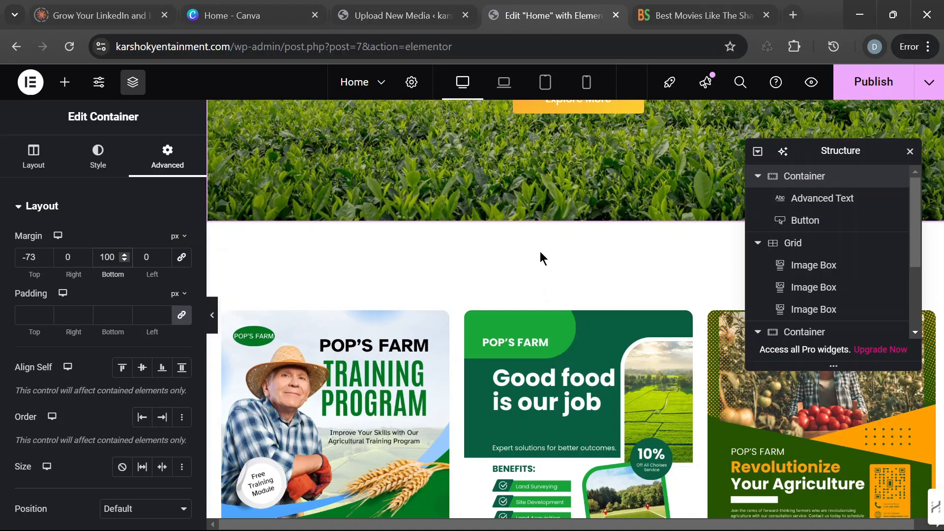
pyautogui.click(212, 315)
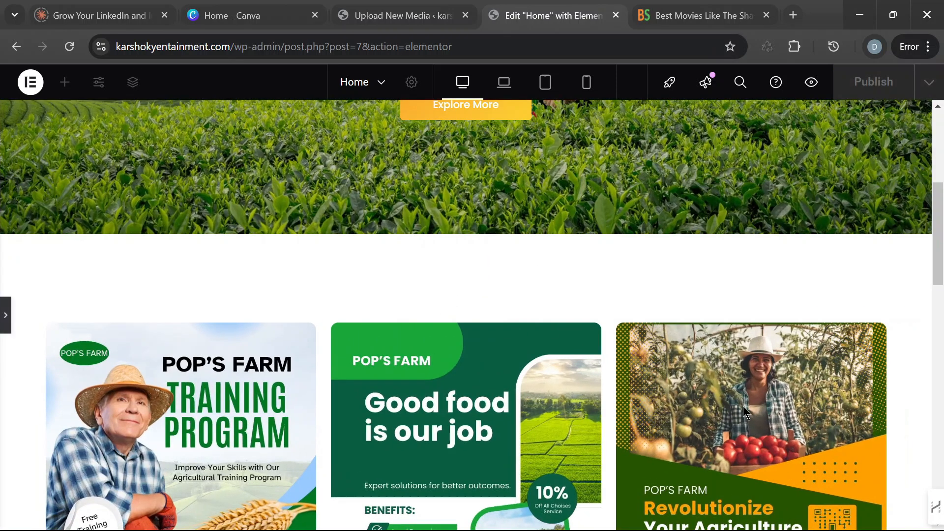
pyautogui.scroll(-7, 700, 320)
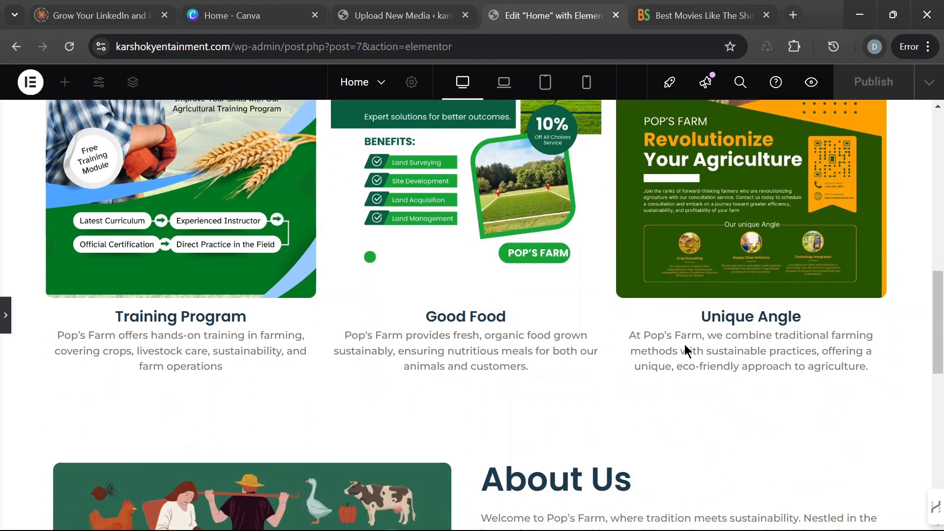
# Step: Check the spacing around the hero and image boxes in the full-width preview, then restore the editing panel and close the page structure
pyautogui.scroll(8, 684, 343)
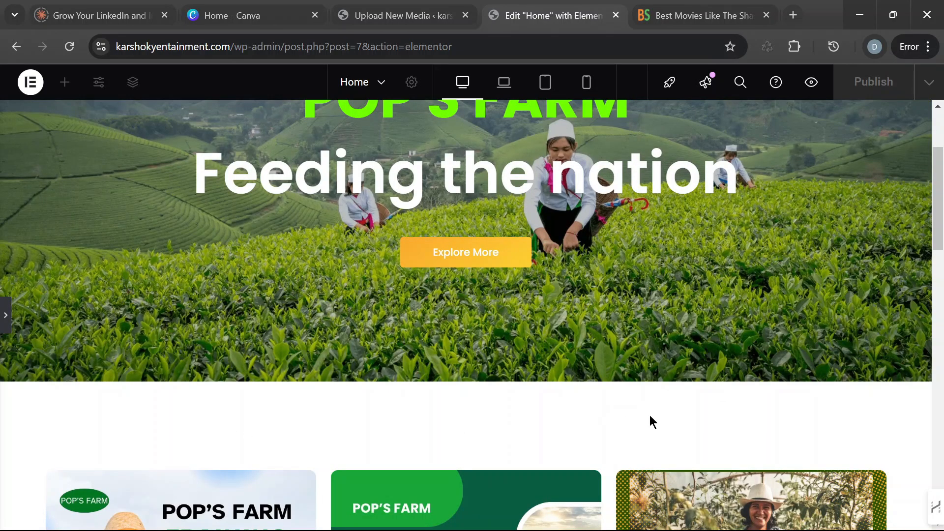
pyautogui.scroll(3, 706, 414)
pyautogui.scroll(-6, 698, 364)
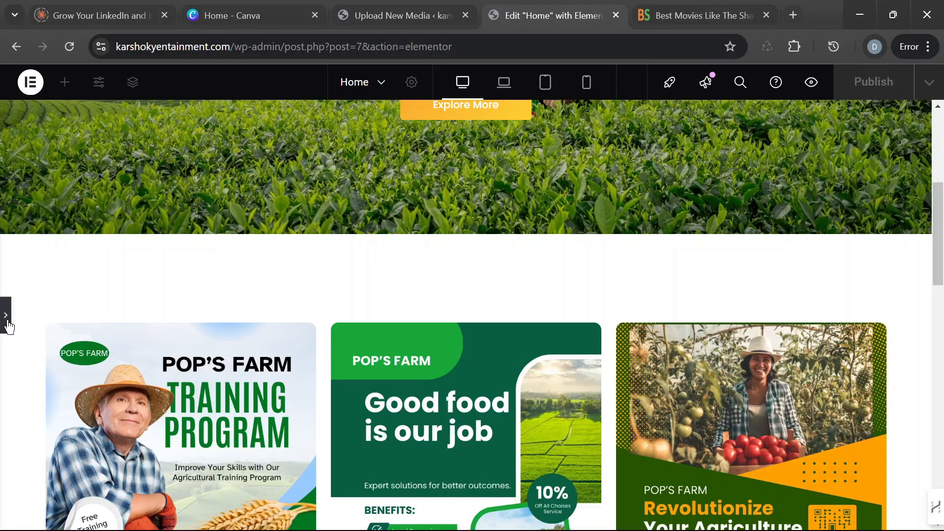
pyautogui.scroll(-3, 616, 291)
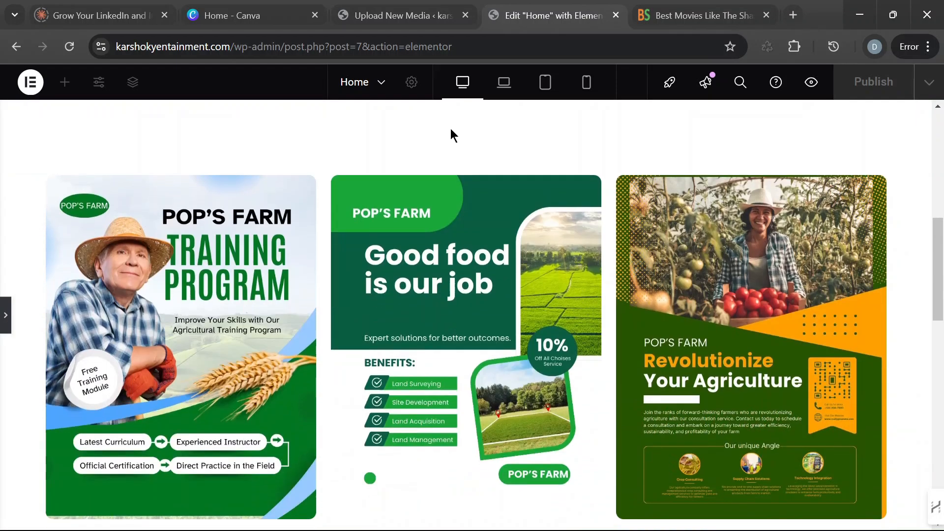
pyautogui.scroll(2, 86, 403)
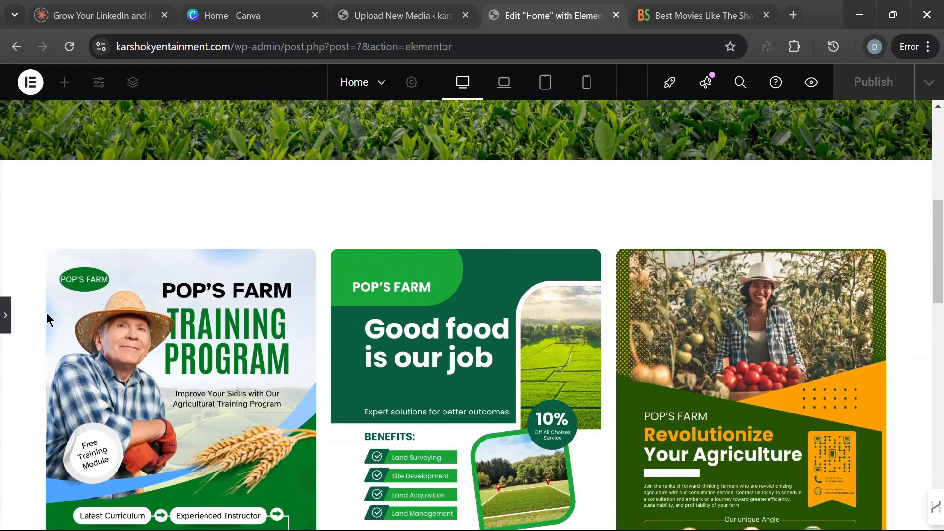
pyautogui.click(6, 315)
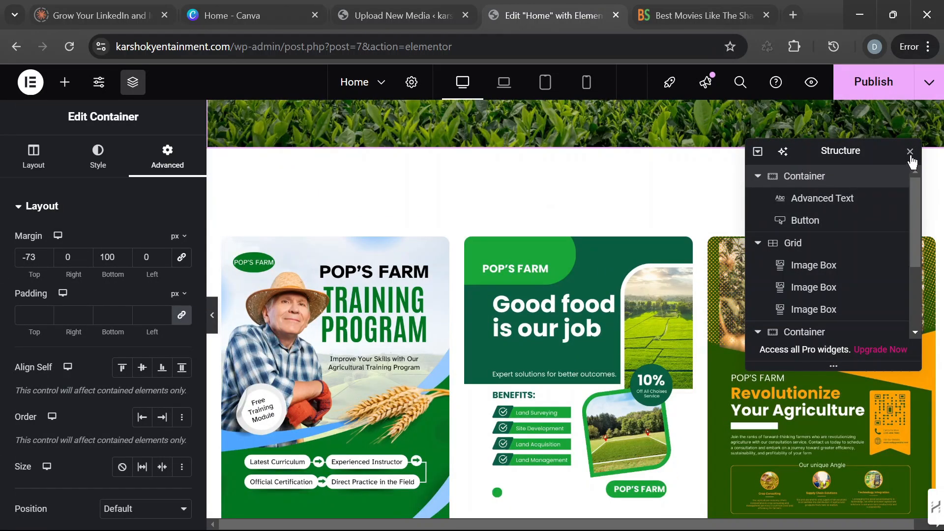
pyautogui.click(910, 152)
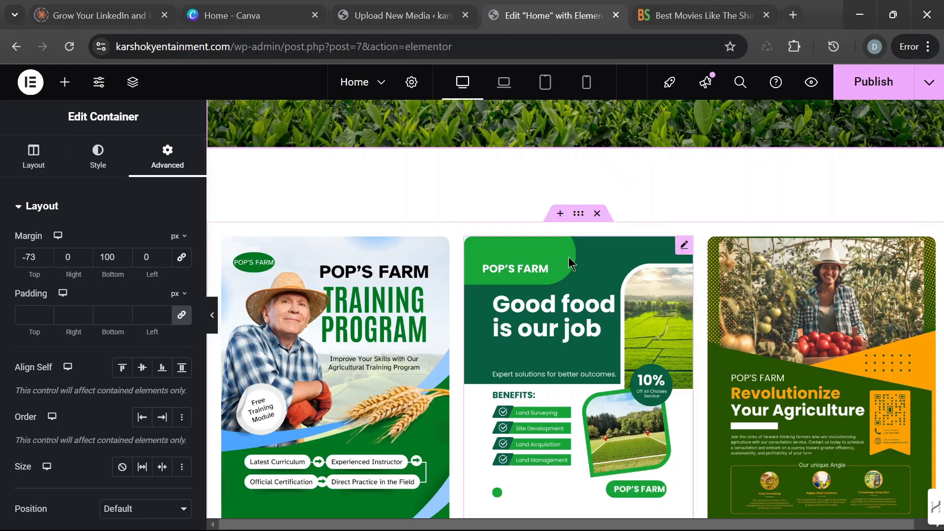
# Step: Try to place a Heading widget in the gap between the hero container and the image box grid
pyautogui.click(69, 94)
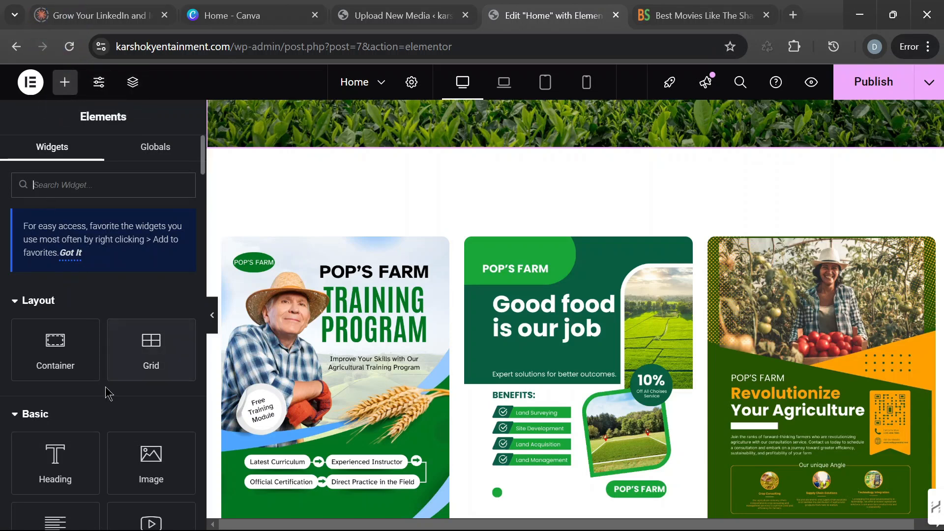
pyautogui.moveTo(55, 460); pyautogui.dragTo(553, 226)
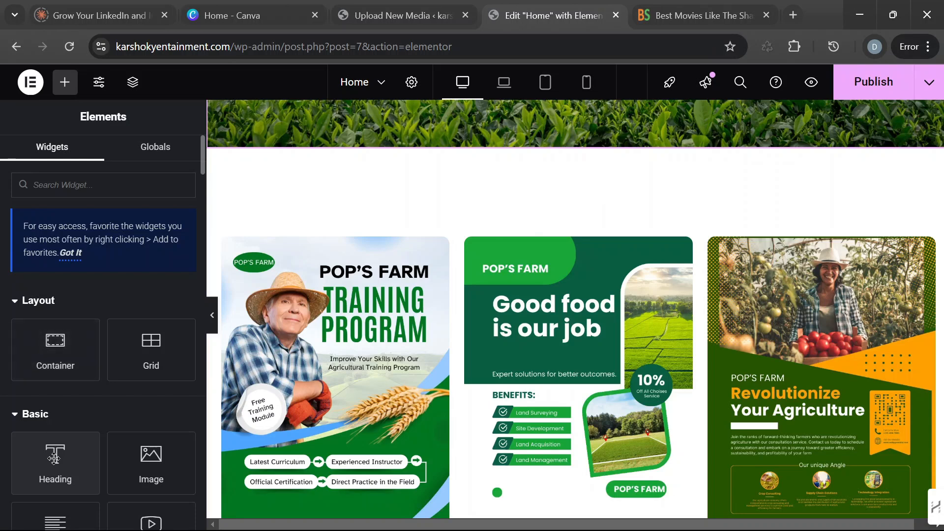
pyautogui.moveTo(56, 468)
pyautogui.mouseDown()
pyautogui.moveTo(175, 422)
pyautogui.moveTo(577, 224)
pyautogui.moveTo(564, 246)
pyautogui.moveTo(558, 216)
pyautogui.moveTo(86, 434)
pyautogui.moveTo(59, 462)
pyautogui.mouseUp()
# Step: Insert a single-column Flexbox container with downward direction directly above the image box grid
pyautogui.scroll(-5, 638, 259)
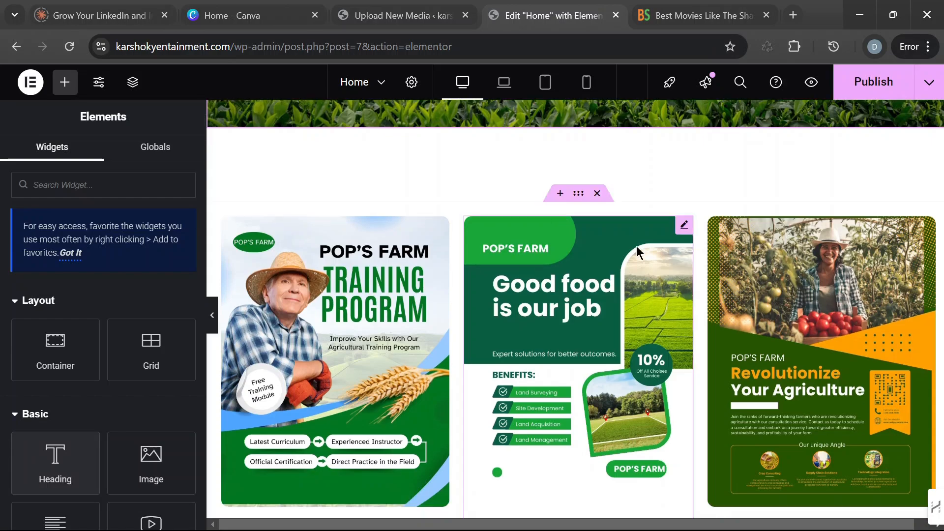
pyautogui.scroll(-4, 669, 294)
pyautogui.scroll(6, 700, 285)
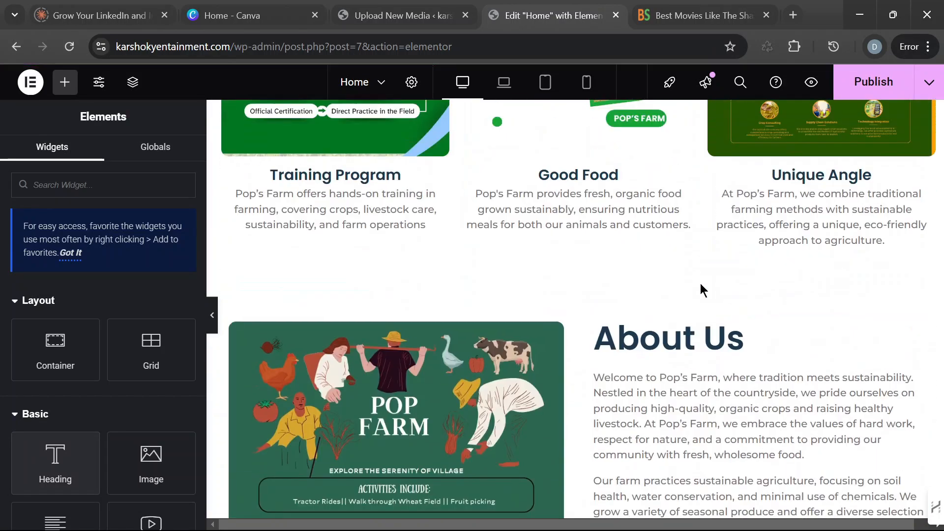
pyautogui.scroll(5, 697, 284)
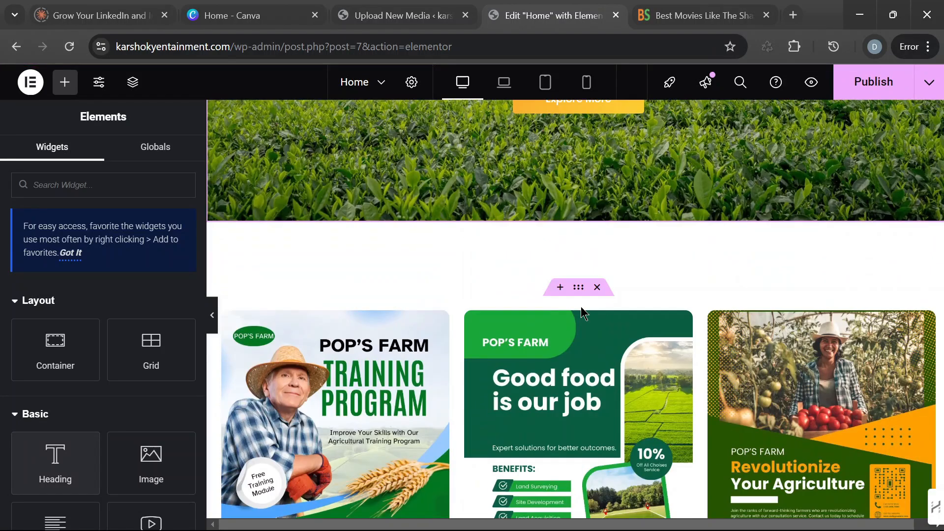
pyautogui.click(560, 288)
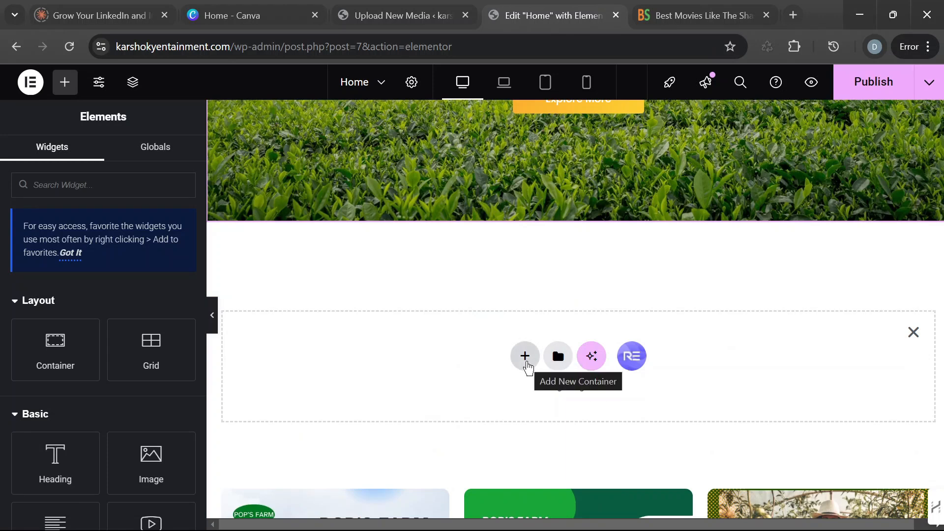
pyautogui.click(526, 362)
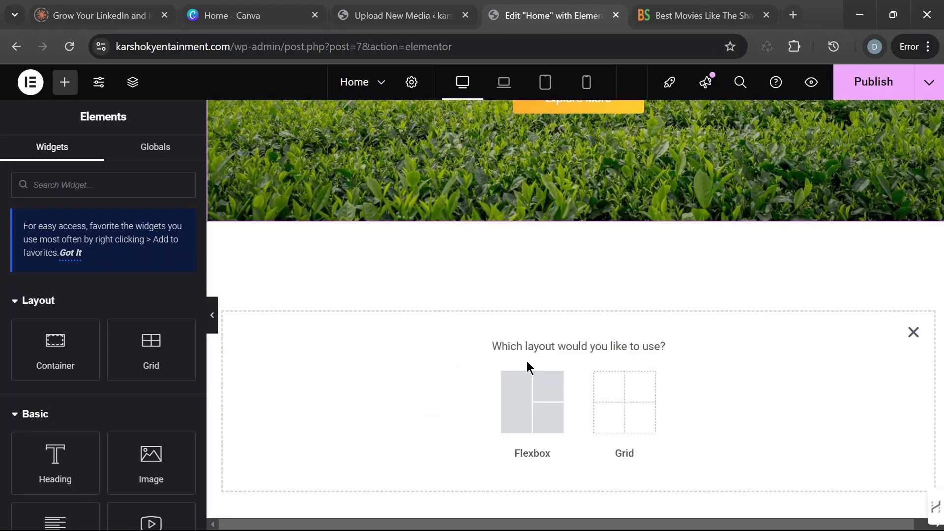
pyautogui.click(546, 409)
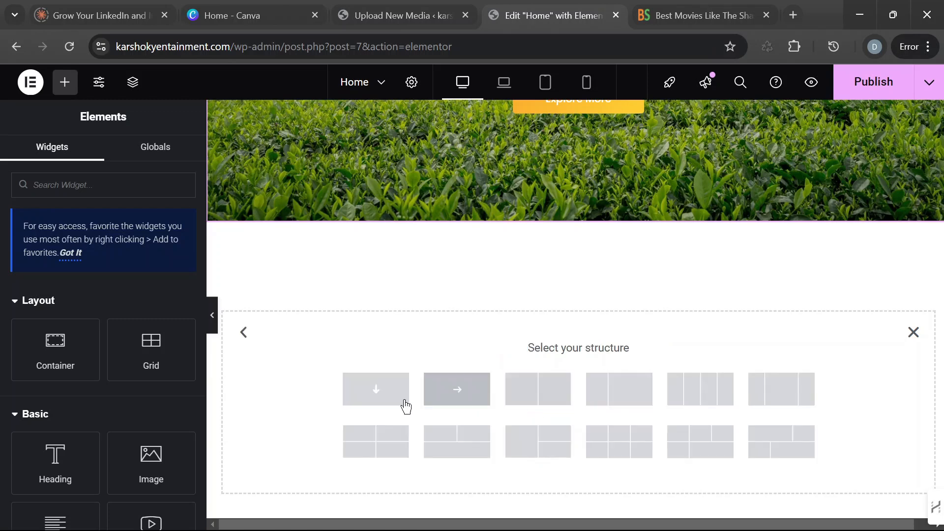
pyautogui.click(383, 397)
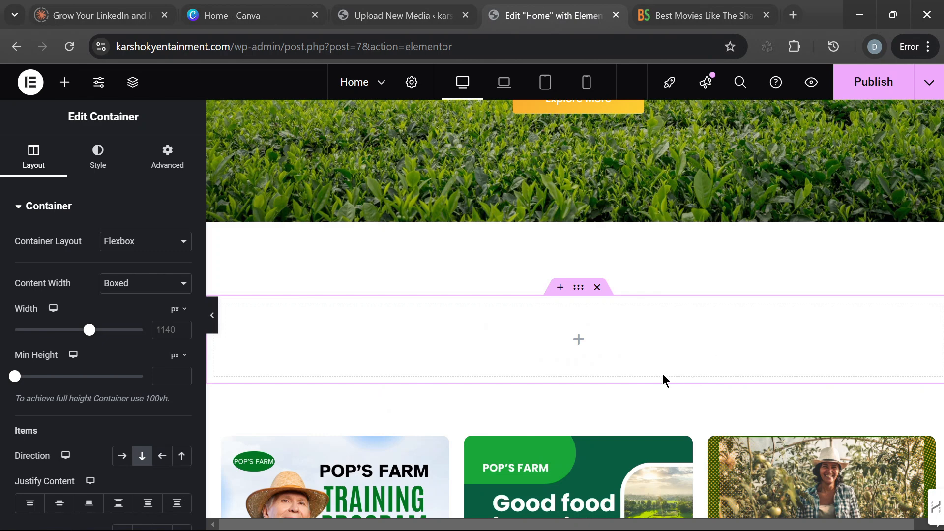
# Step: Add a Heading widget to the empty container above the image boxes and center its alignment
pyautogui.click(64, 82)
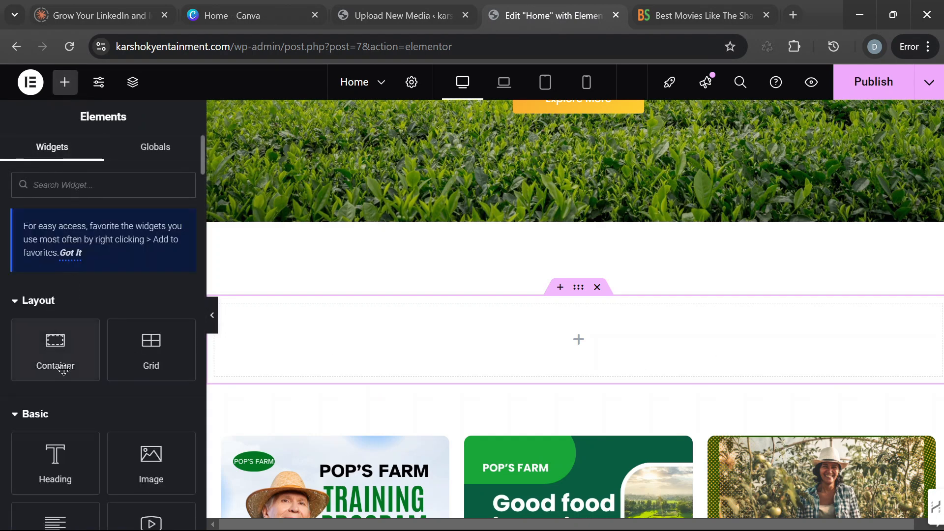
pyautogui.scroll(-1, 64, 366)
pyautogui.scroll(-3, 66, 374)
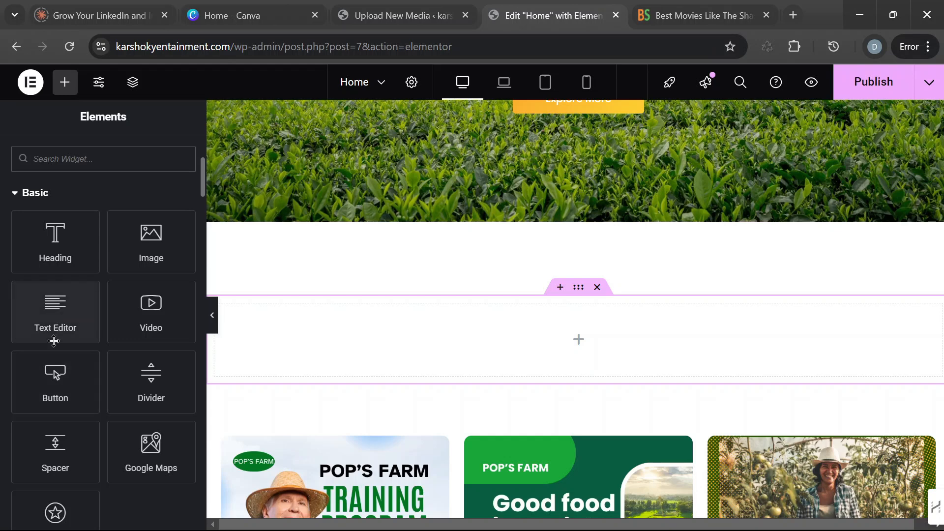
pyautogui.scroll(2, 55, 340)
pyautogui.moveTo(58, 321); pyautogui.dragTo(591, 331)
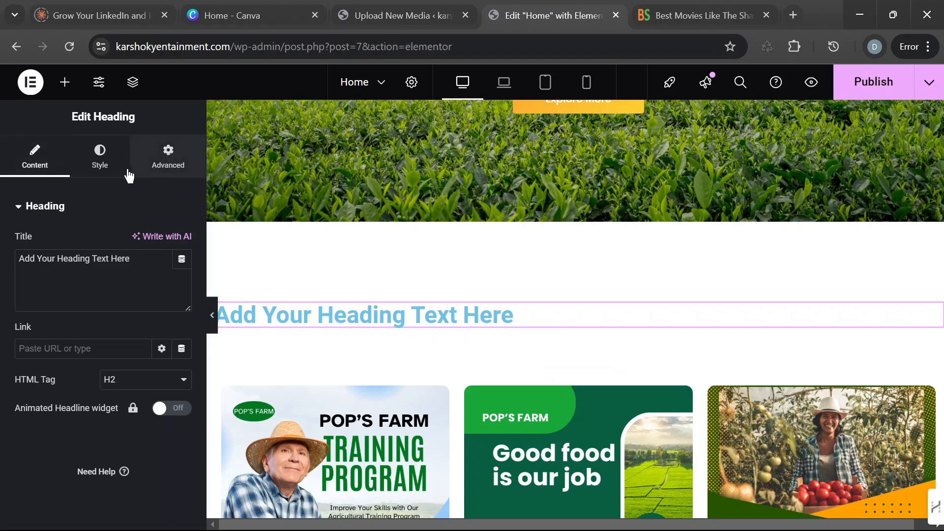
pyautogui.click(100, 158)
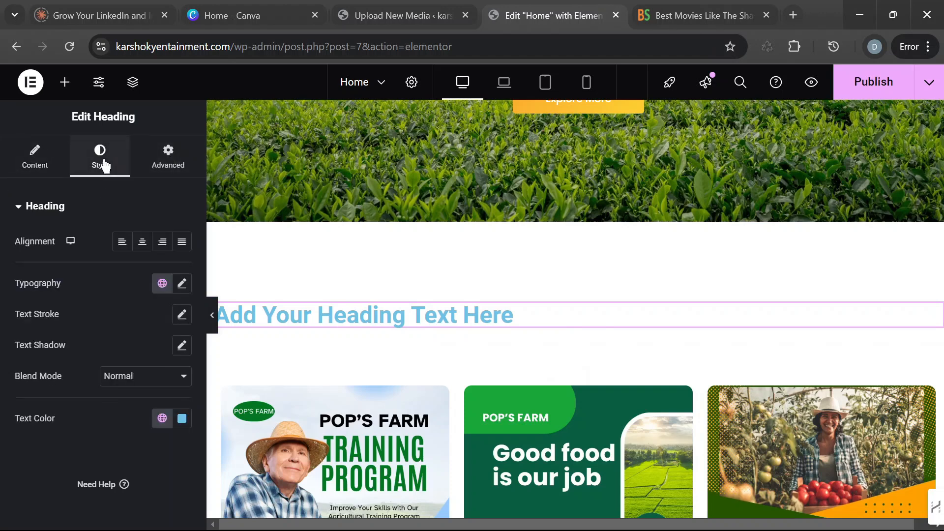
pyautogui.click(142, 242)
pyautogui.scroll(-1, 729, 361)
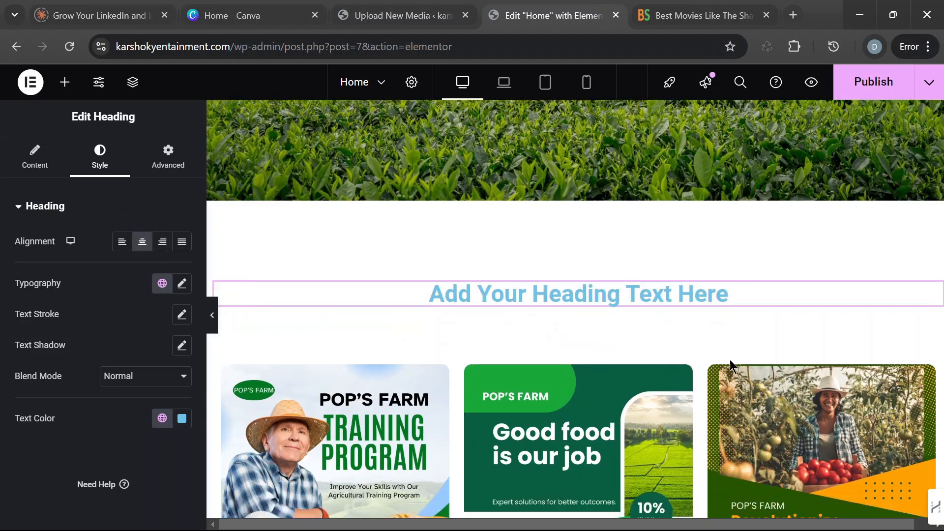
pyautogui.scroll(-1, 730, 364)
# Step: Examine how the centered heading fits between the hero, image boxes and About Us section at full width
pyautogui.click(212, 317)
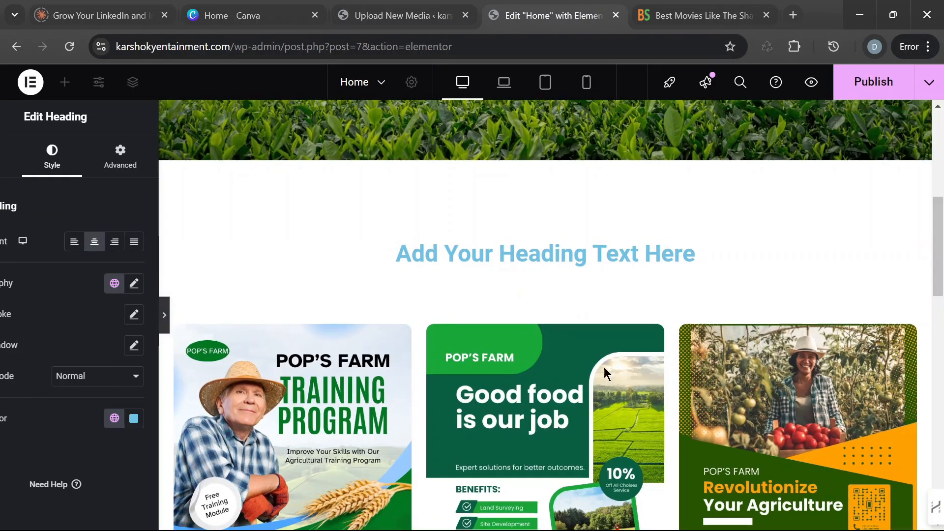
pyautogui.scroll(-5, 568, 368)
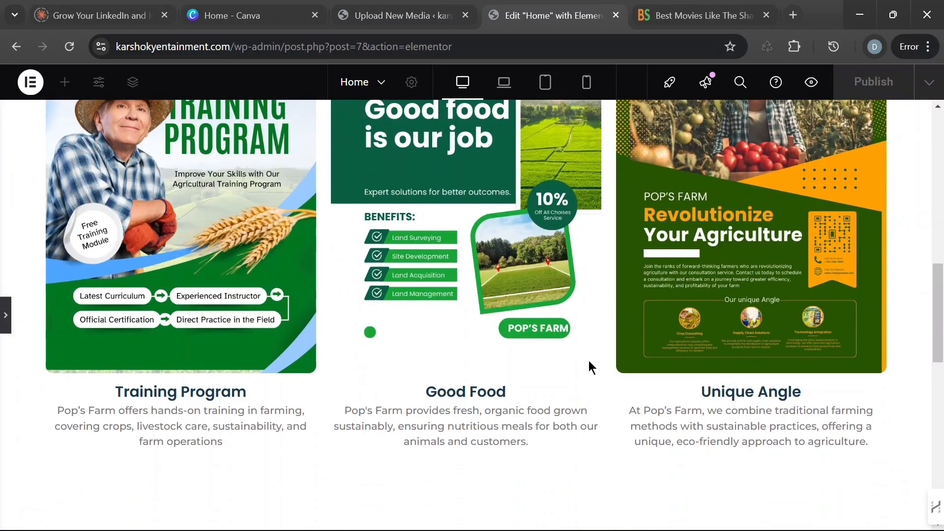
pyautogui.scroll(-4, 590, 366)
pyautogui.scroll(9, 590, 366)
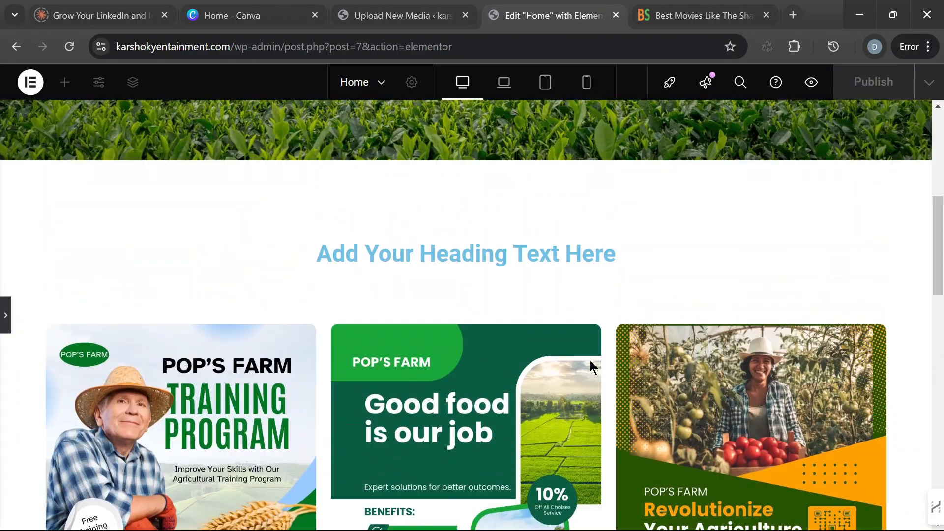
pyautogui.scroll(-1, 624, 360)
pyautogui.scroll(3, 584, 338)
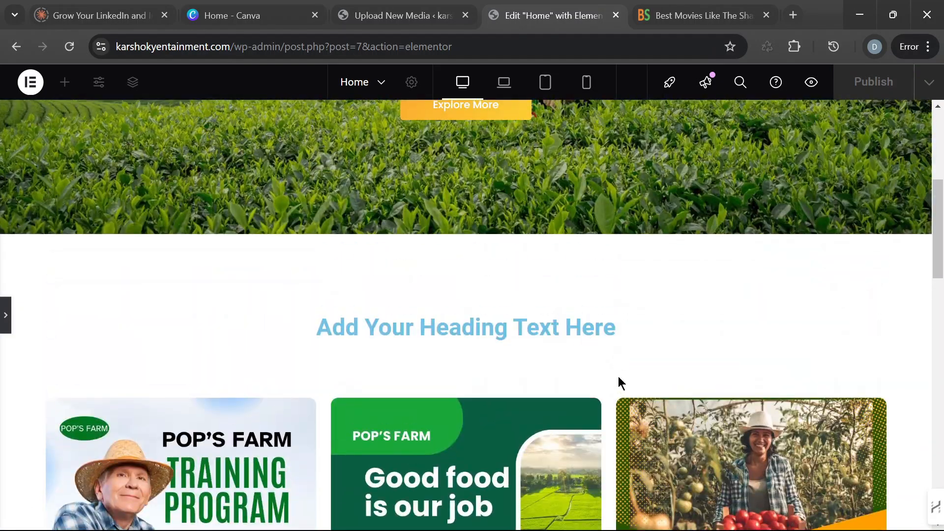
pyautogui.scroll(-4, 618, 378)
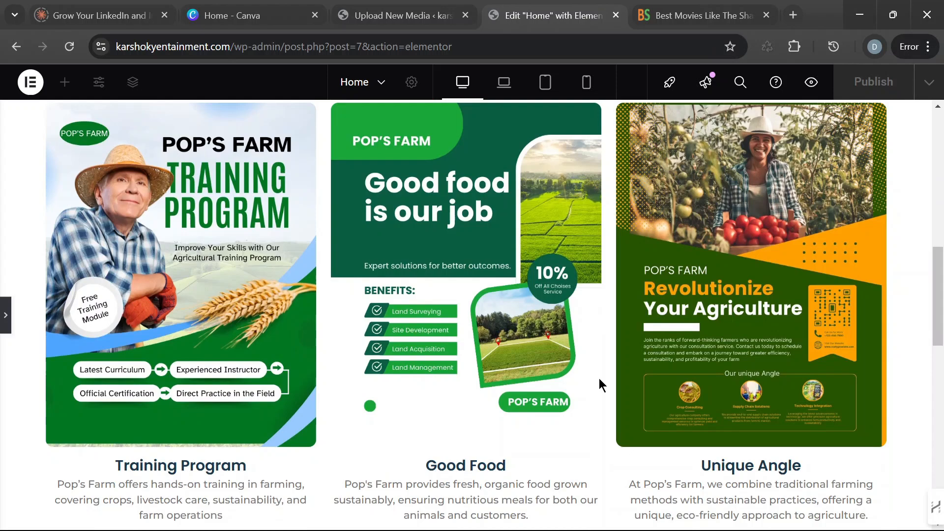
pyautogui.scroll(-2, 599, 381)
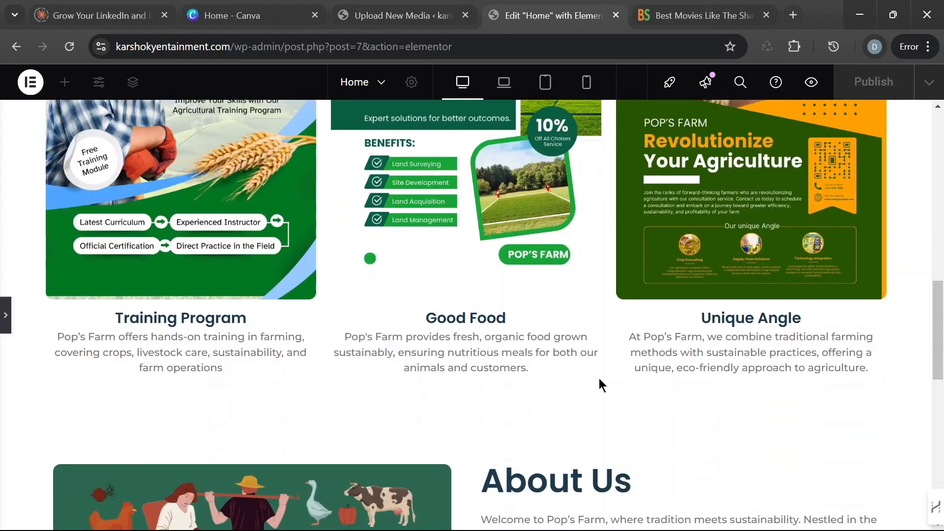
pyautogui.scroll(5, 599, 381)
pyautogui.scroll(2, 599, 379)
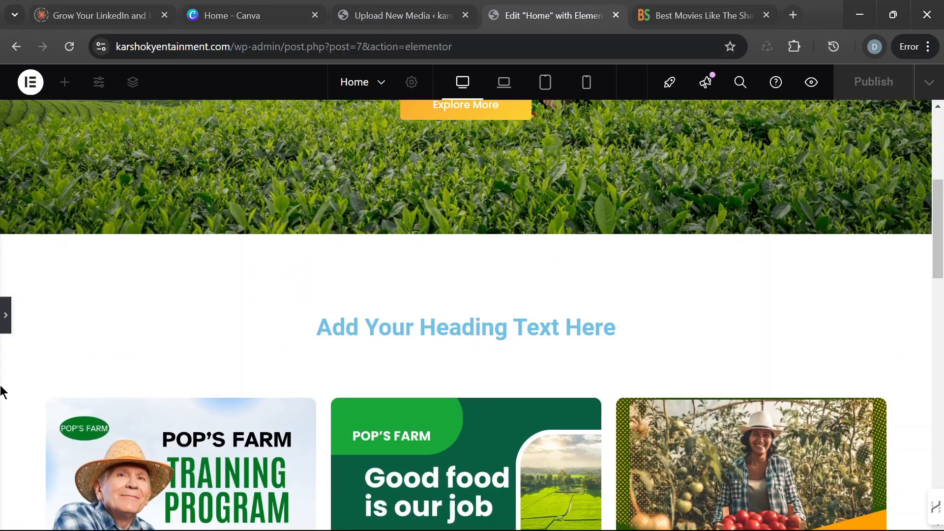
# Step: Replace the placeholder title of the heading above the image boxes with "Our Mission"
pyautogui.click(8, 327)
pyautogui.click(739, 326)
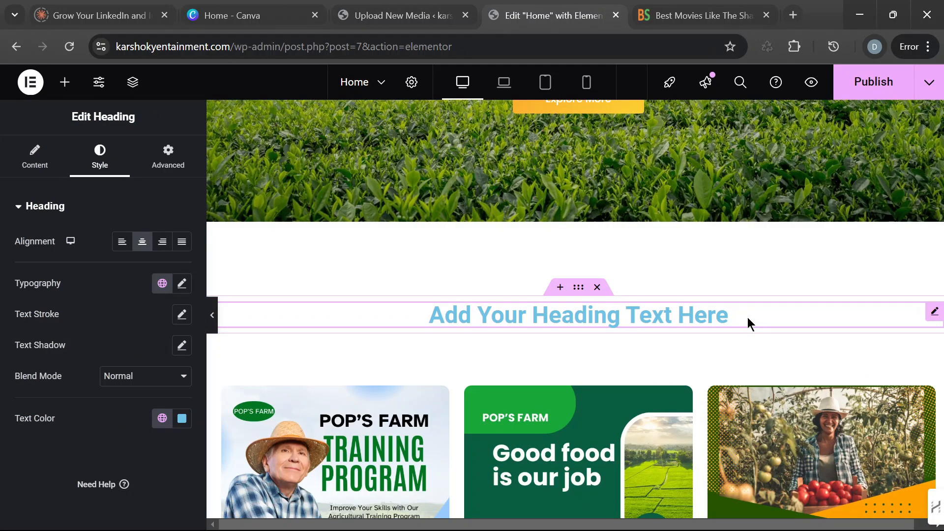
pyautogui.click(27, 162)
pyautogui.moveTo(139, 259); pyautogui.dragTo(11, 266)
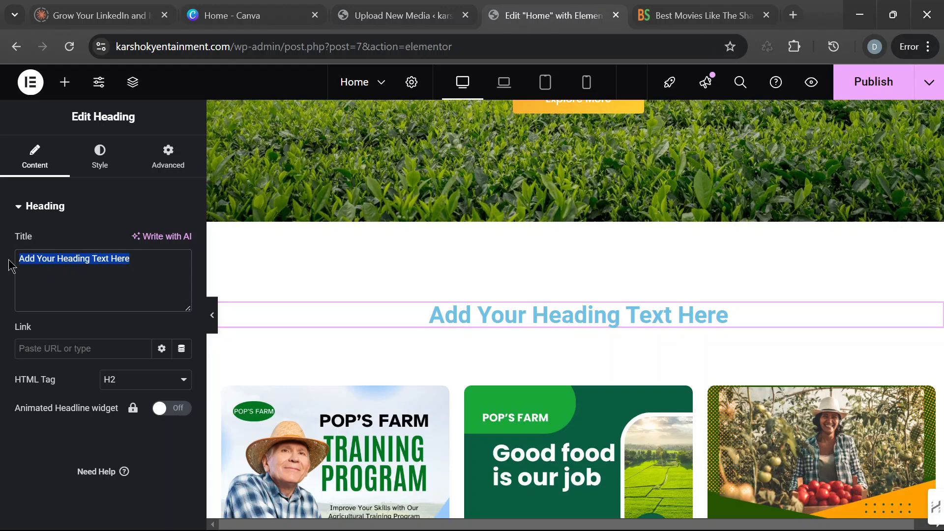
pyautogui.write('Our ')
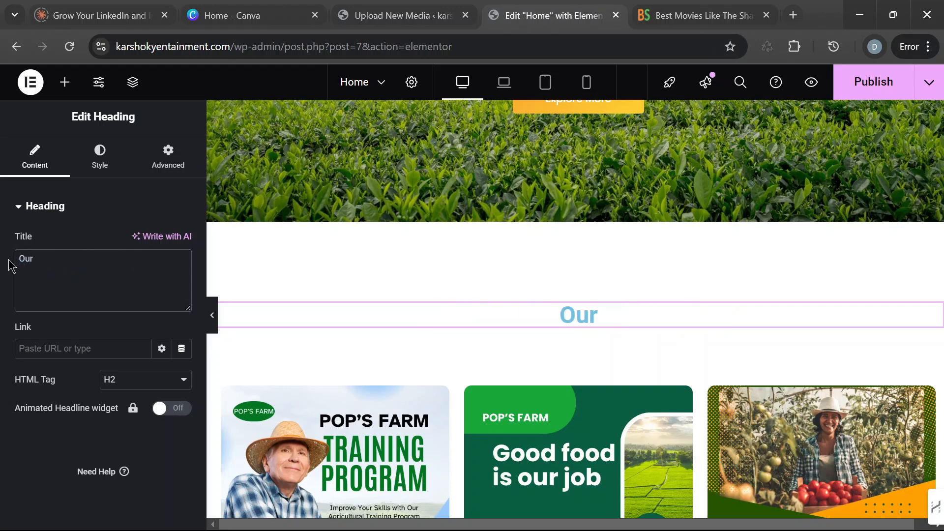
pyautogui.write('Sc')
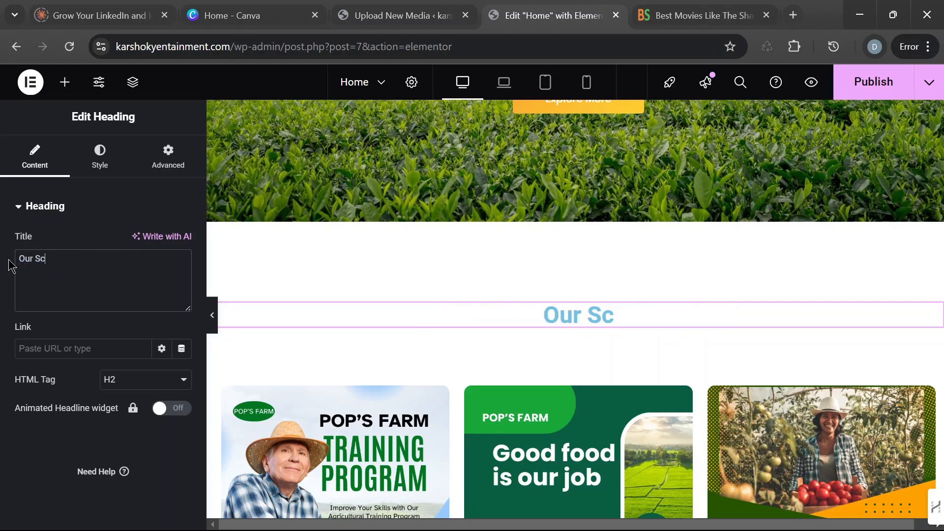
pyautogui.press('BackSpace')
pyautogui.press('BackSpace')
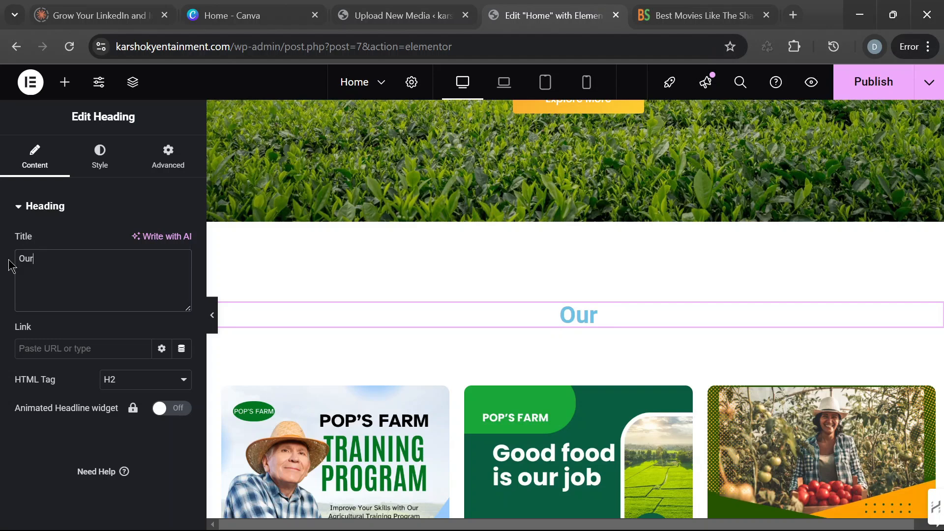
pyautogui.write('Misso')
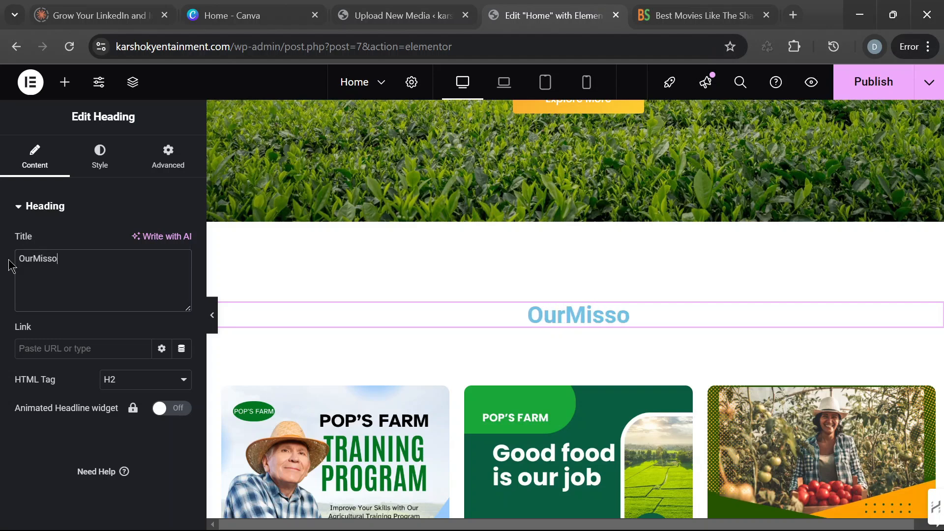
pyautogui.press('BackSpace')
pyautogui.press('BackSpace')
pyautogui.press('BackSpace')
pyautogui.press('BackSpace')
pyautogui.press('BackSpace')
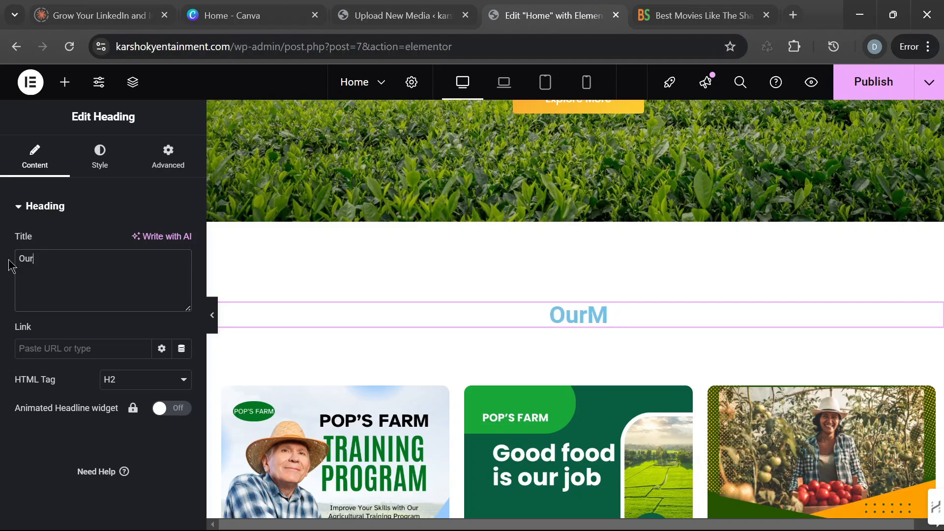
pyautogui.write('Mission')
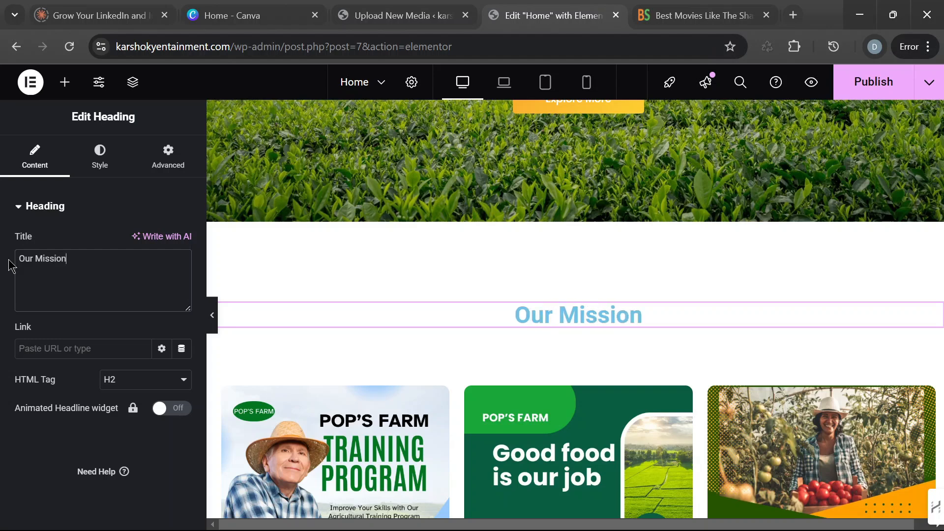
# Step: Examine how the "Our Mission" heading sits between the hero and the image boxes at full width
pyautogui.scroll(-2, 725, 294)
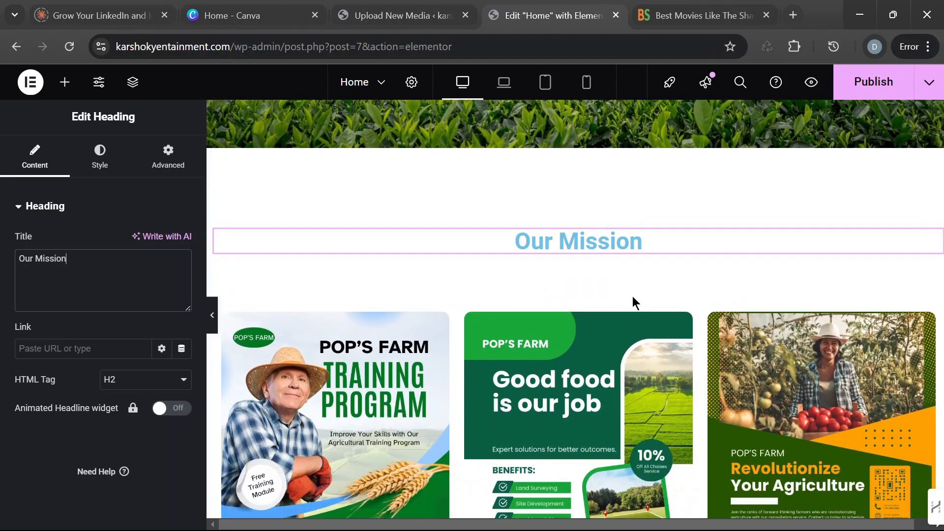
pyautogui.click(213, 315)
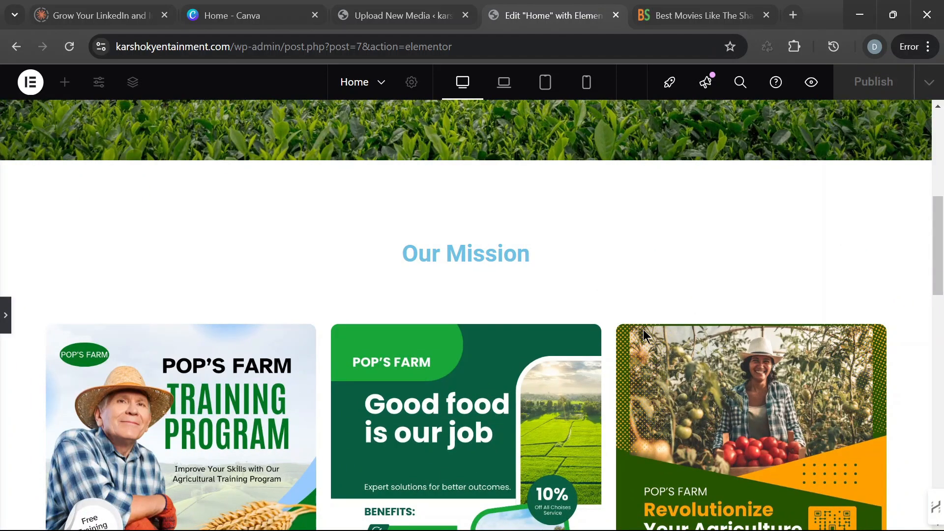
pyautogui.scroll(2, 629, 344)
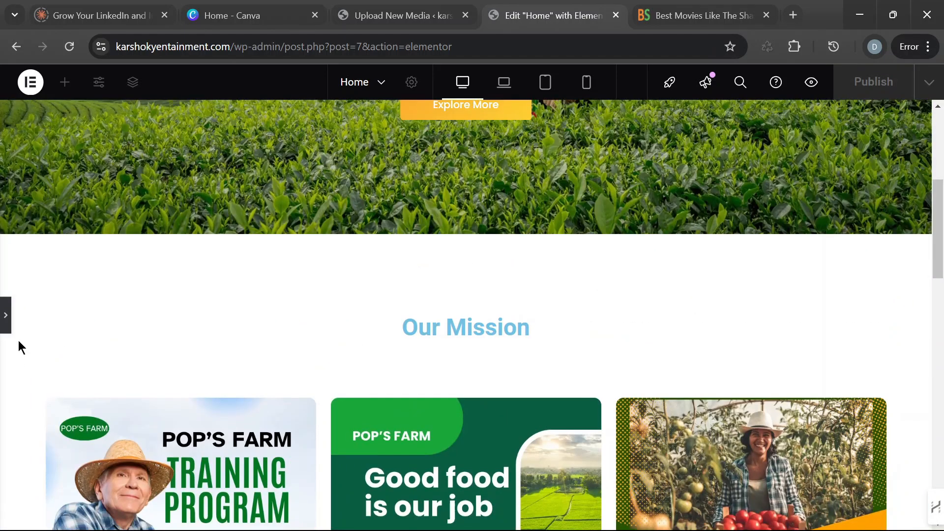
pyautogui.click(9, 328)
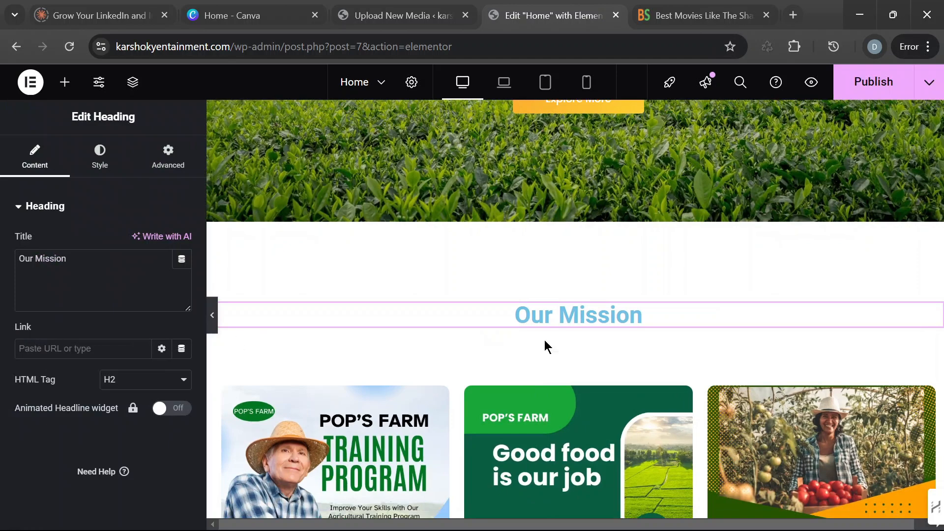
pyautogui.scroll(-10, 544, 340)
pyautogui.scroll(4, 489, 312)
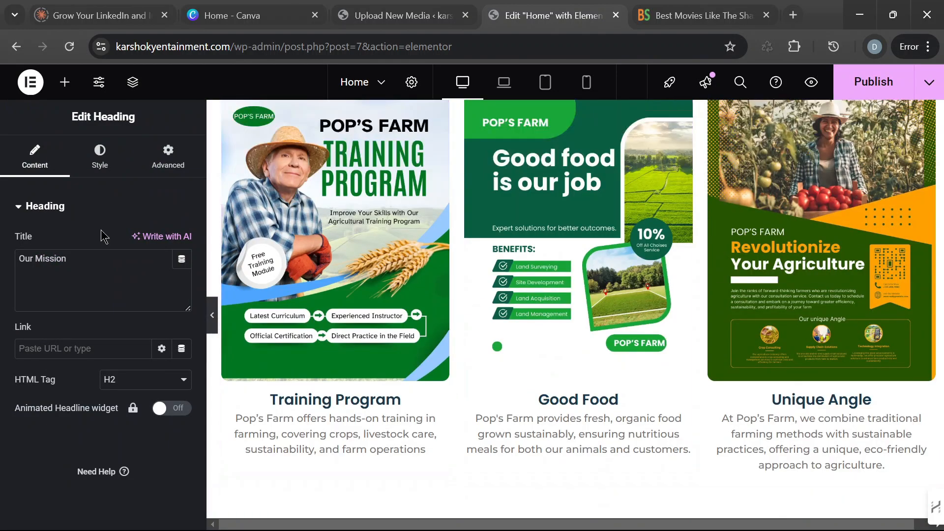
# Step: Examine the typography settings and global font options of the "Our Mission" heading
pyautogui.click(100, 157)
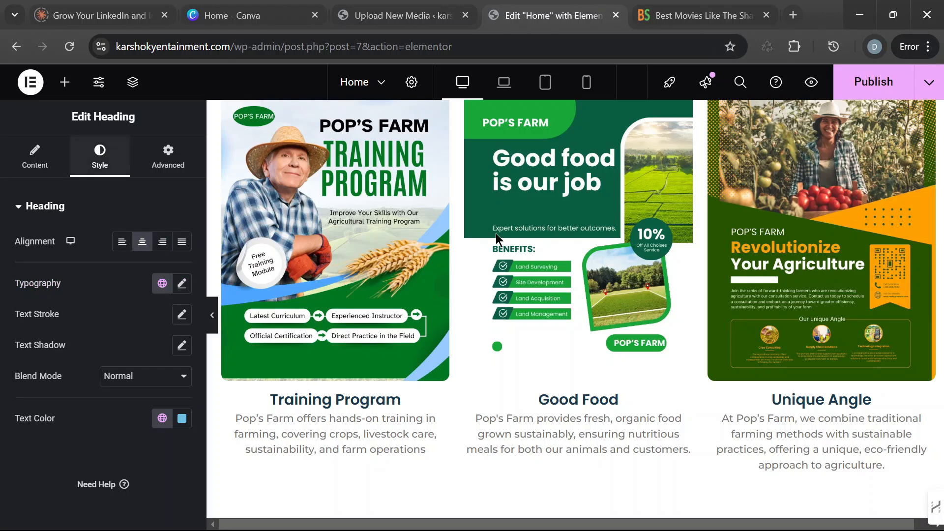
pyautogui.scroll(5, 495, 233)
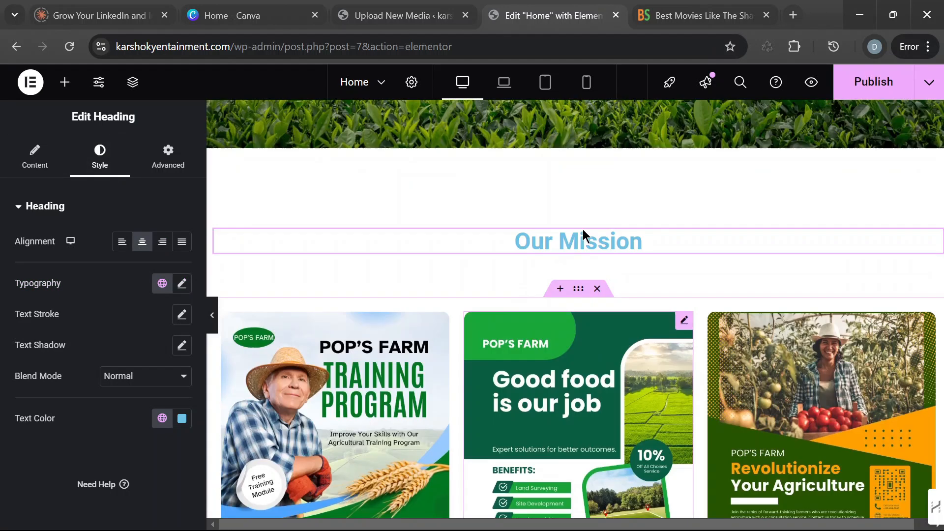
pyautogui.click(182, 283)
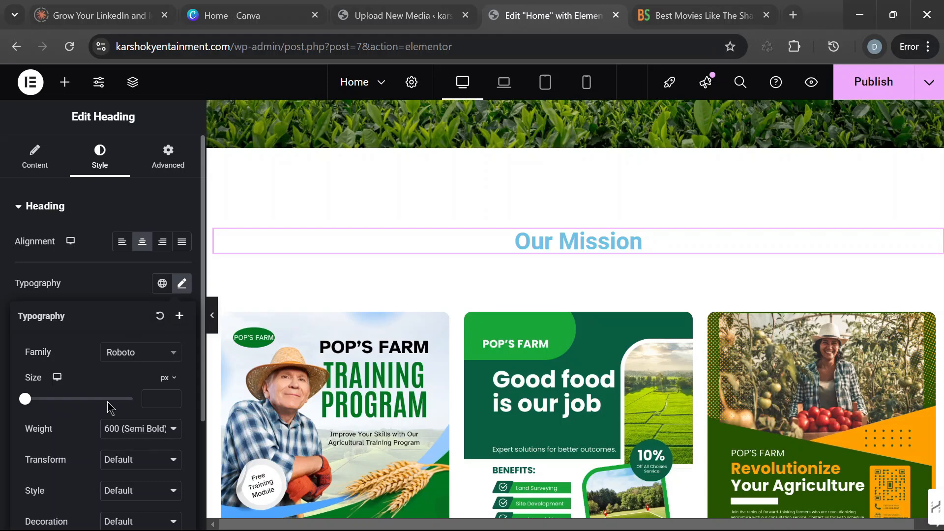
pyautogui.scroll(-2, 113, 406)
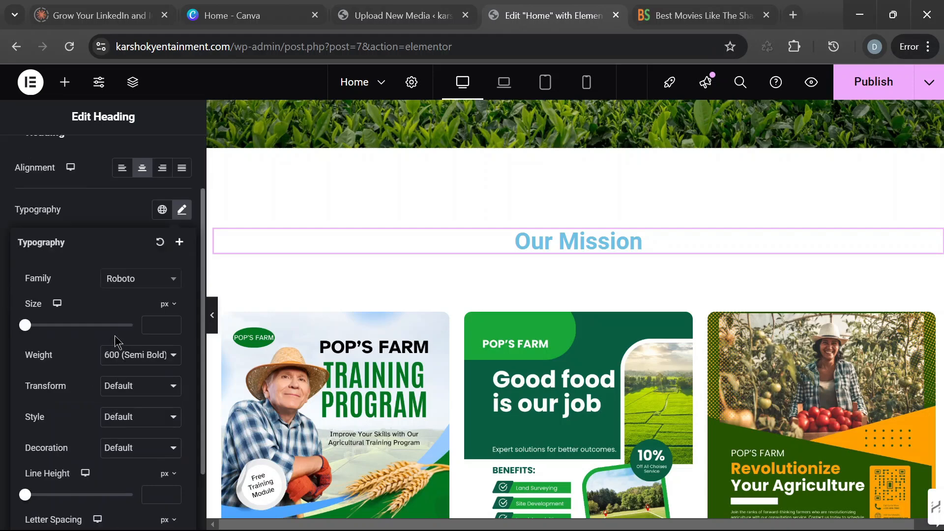
pyautogui.scroll(-2, 116, 344)
pyautogui.scroll(3, 116, 348)
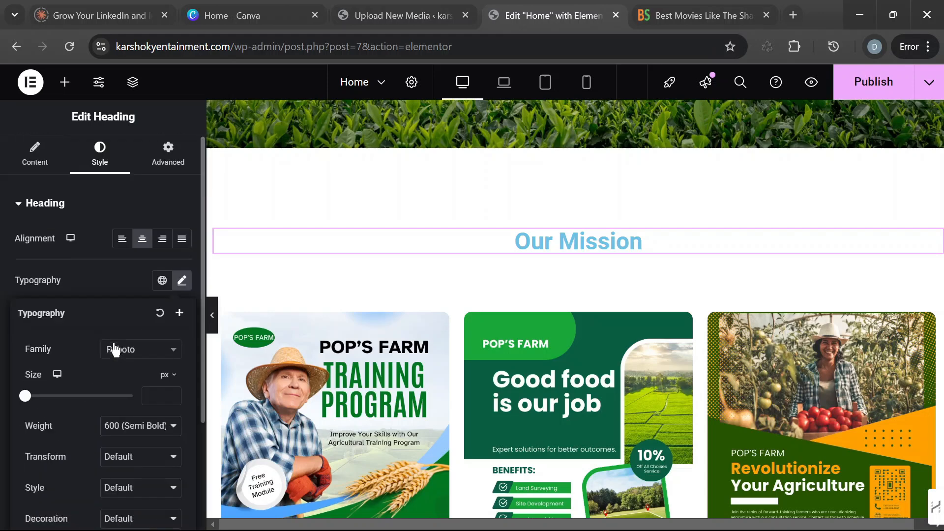
pyautogui.click(166, 290)
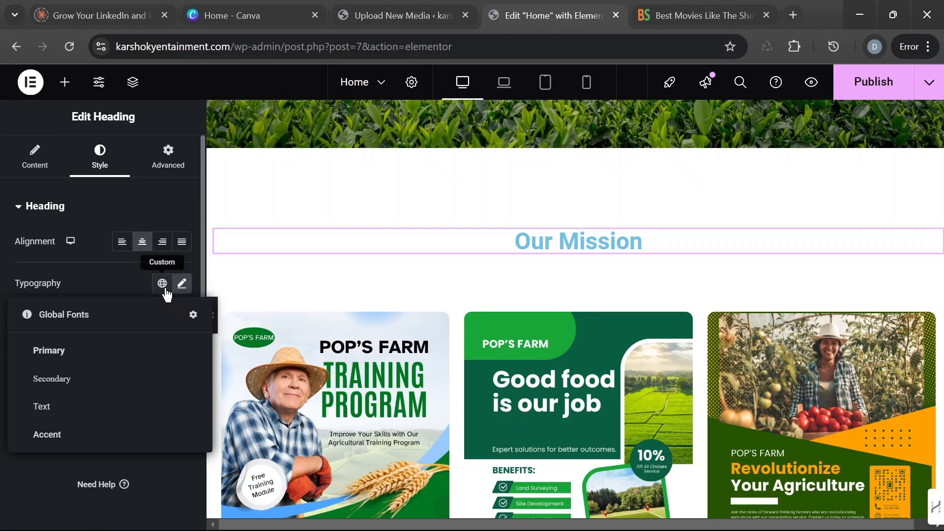
pyautogui.click(165, 292)
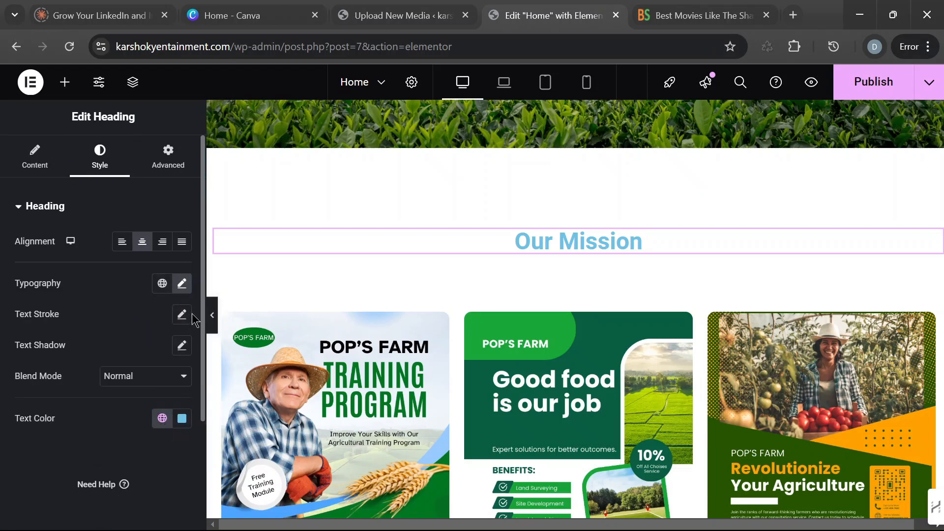
# Step: Set the text color of the "Our Mission" heading to black (#000000)
pyautogui.click(182, 420)
pyautogui.click(162, 419)
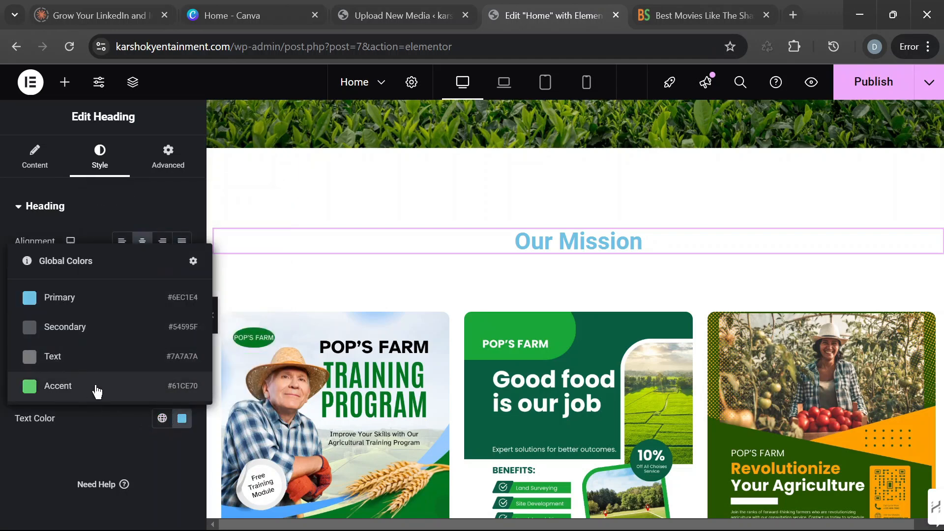
pyautogui.click(163, 419)
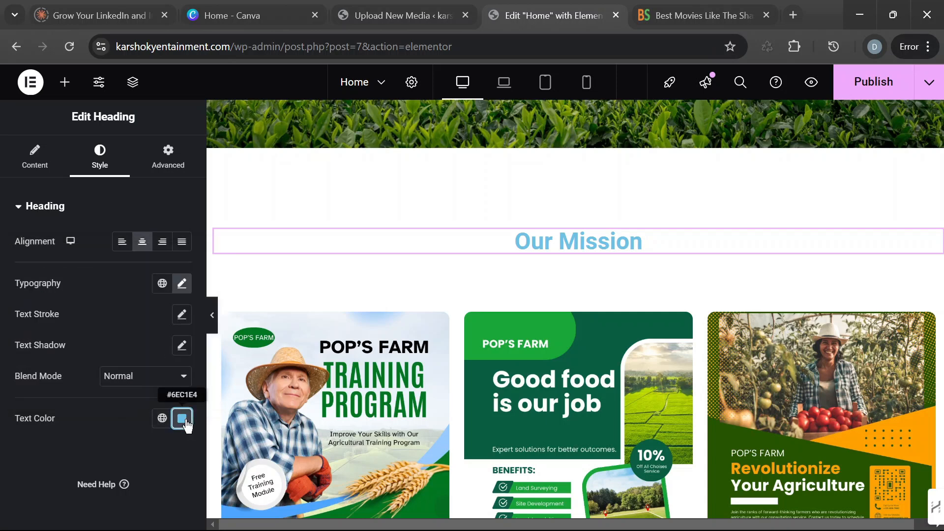
pyautogui.click(181, 419)
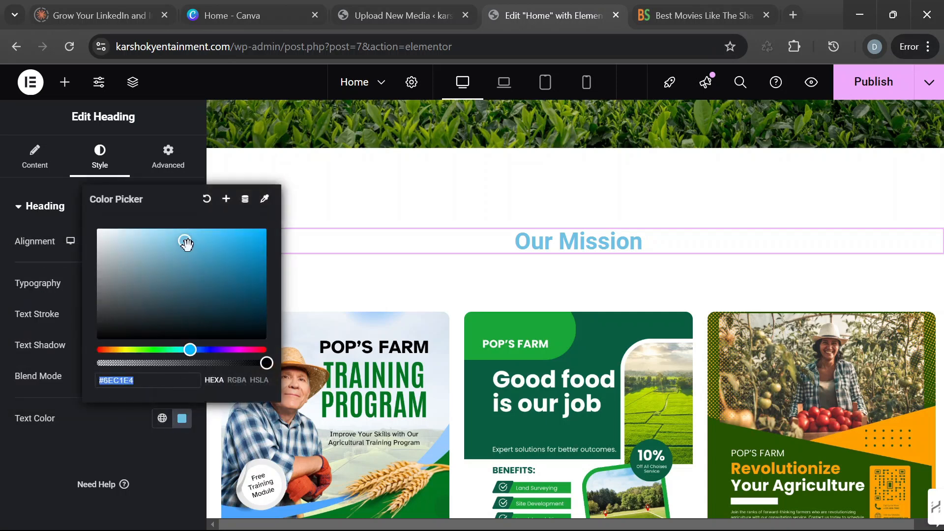
pyautogui.moveTo(185, 242)
pyautogui.mouseDown()
pyautogui.moveTo(193, 310)
pyautogui.moveTo(276, 349)
pyautogui.moveTo(256, 338)
pyautogui.mouseUp()
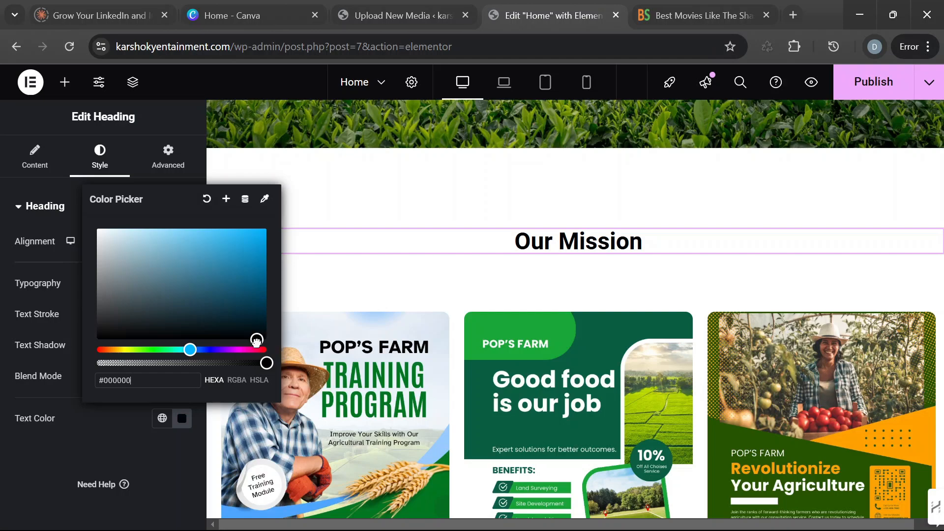
# Step: Copy the text color code #1A394E from the "About Us" heading
pyautogui.scroll(-8, 824, 208)
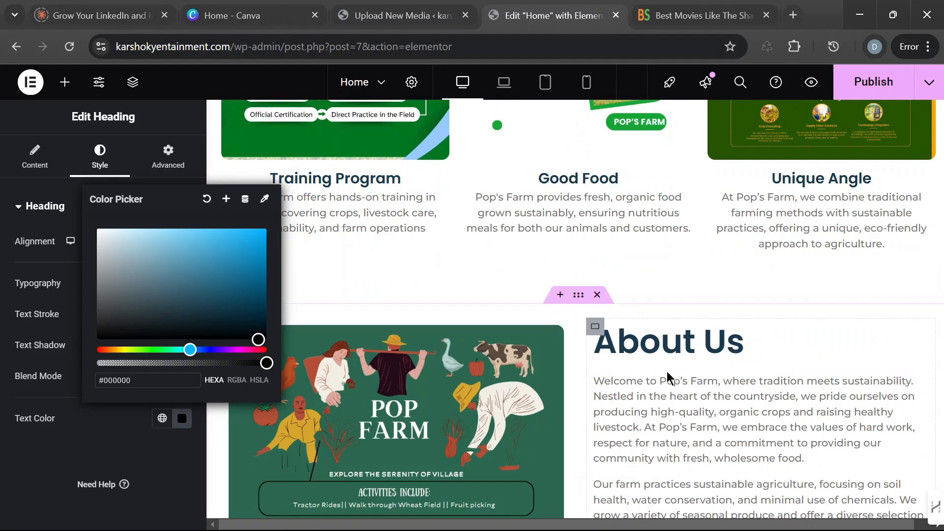
pyautogui.click(732, 345)
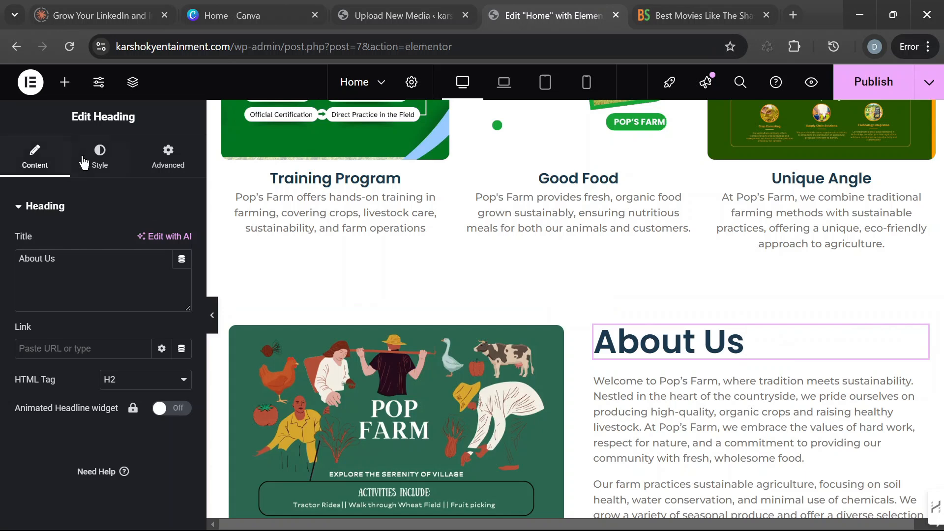
pyautogui.click(99, 159)
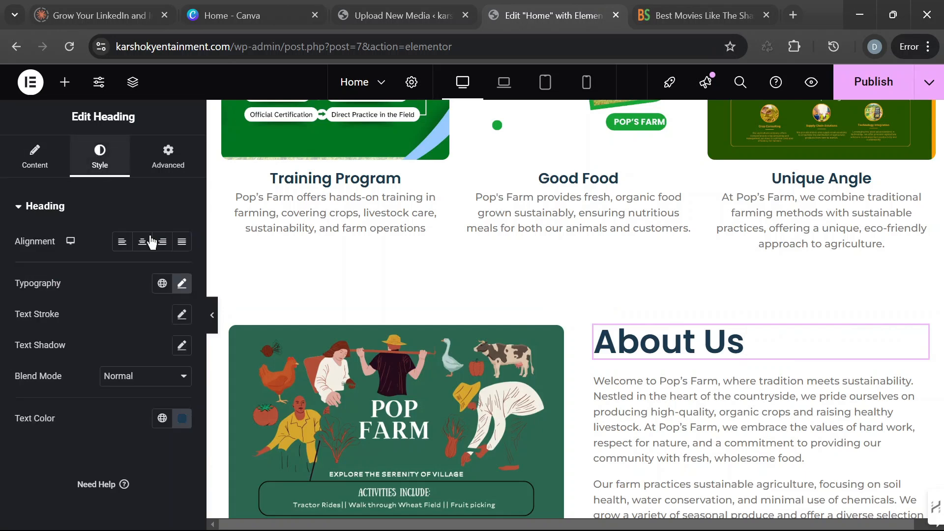
pyautogui.click(181, 419)
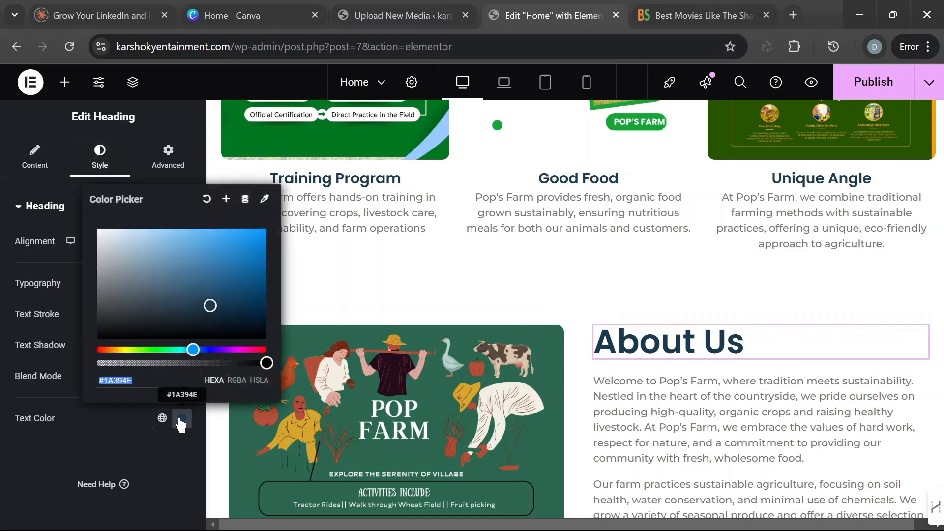
pyautogui.click(154, 381)
pyautogui.moveTo(137, 380); pyautogui.dragTo(96, 377)
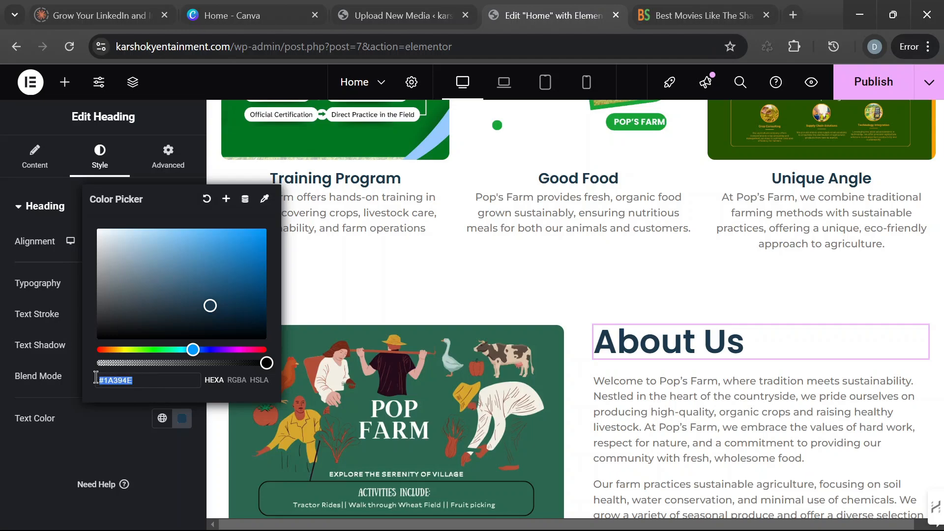
pyautogui.rightClick(127, 382)
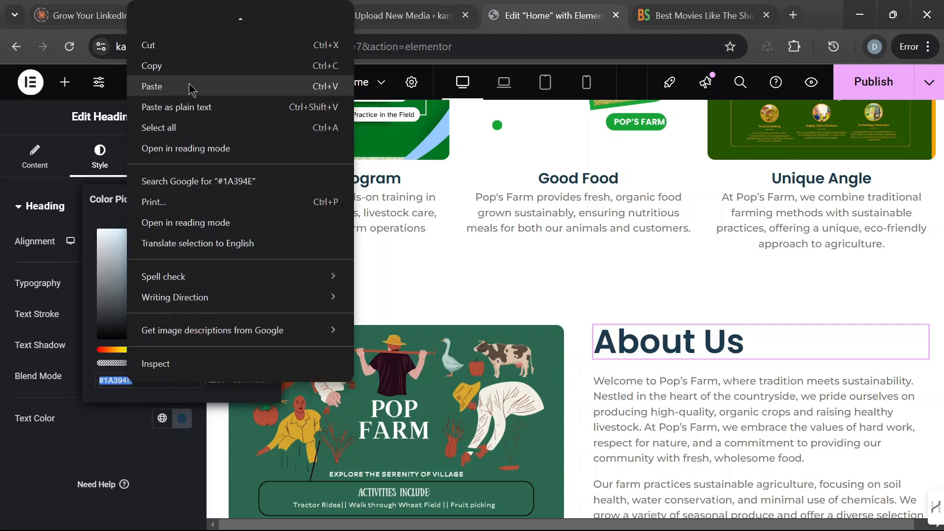
pyautogui.click(191, 67)
# Step: Try the copied color #1A394E as the text color of the "Our Mission" heading and undo it
pyautogui.scroll(8, 579, 279)
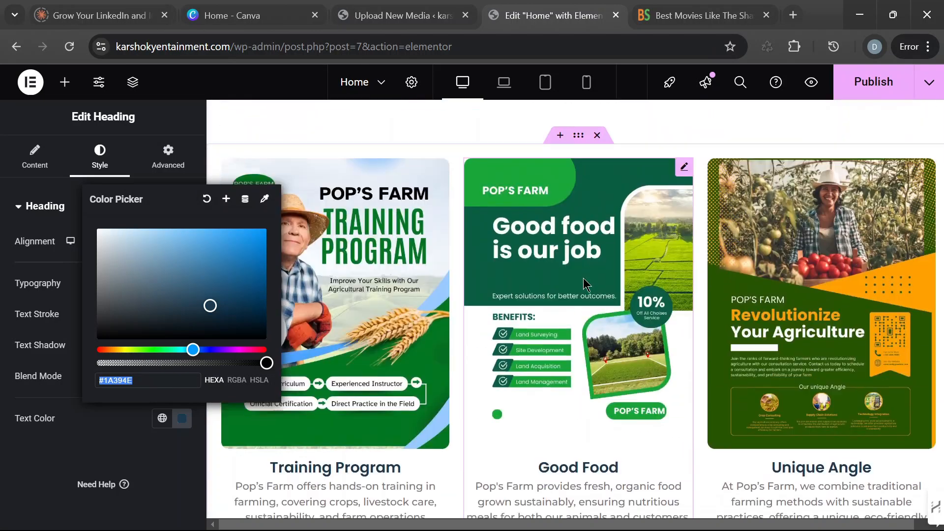
pyautogui.click(651, 240)
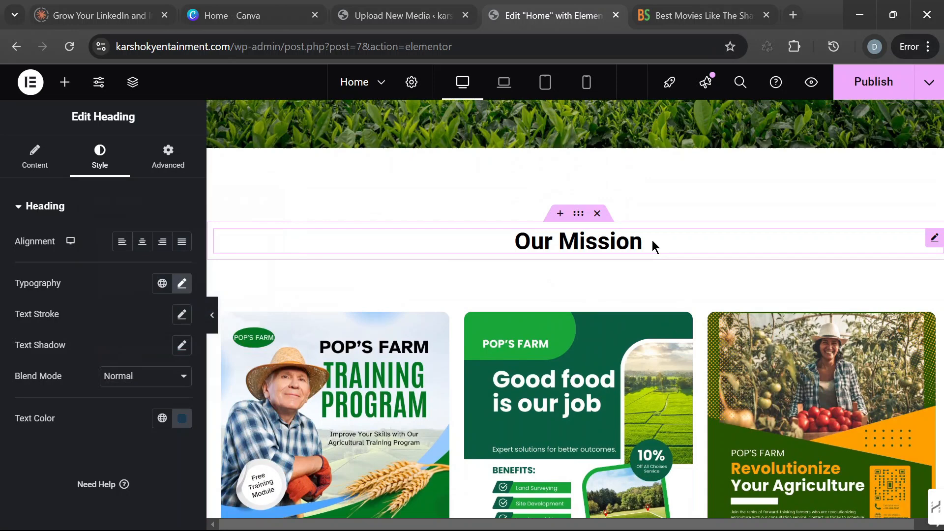
pyautogui.click(180, 418)
pyautogui.rightClick(147, 382)
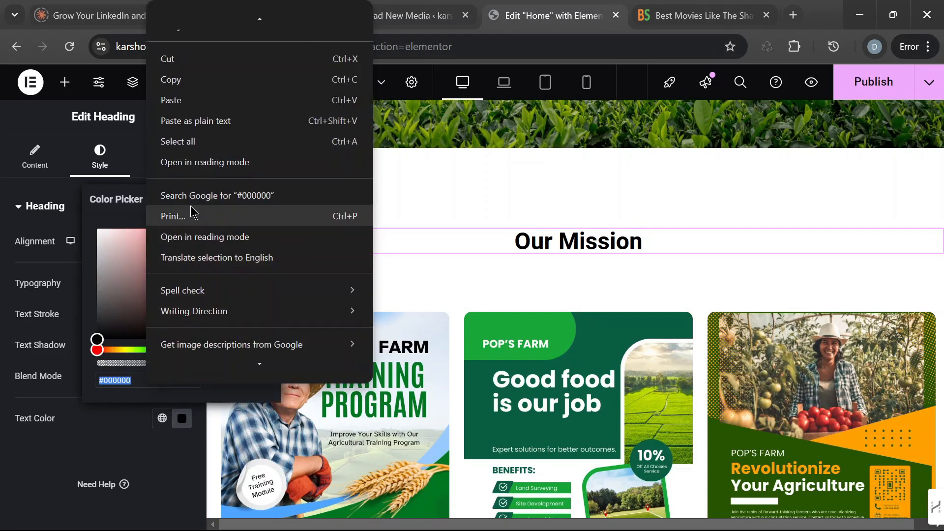
pyautogui.click(197, 98)
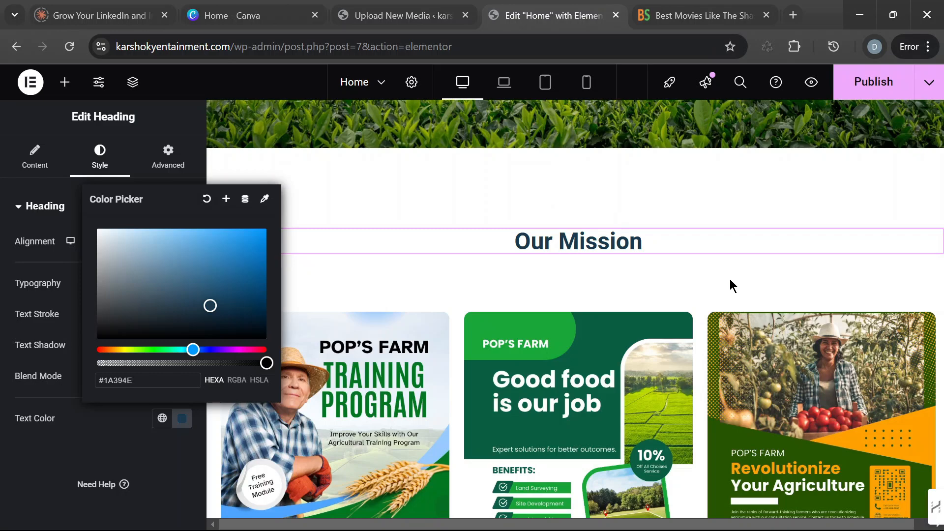
pyautogui.hotkey('ctrl', 'z')
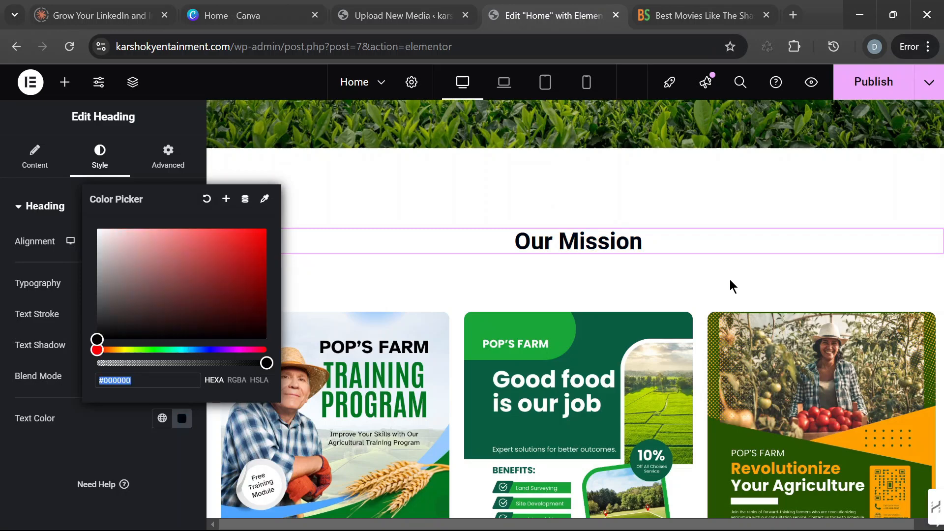
pyautogui.click(7, 474)
# Step: Copy the "About Us" heading and paste its style onto the "Our Mission" heading
pyautogui.scroll(-5, 689, 358)
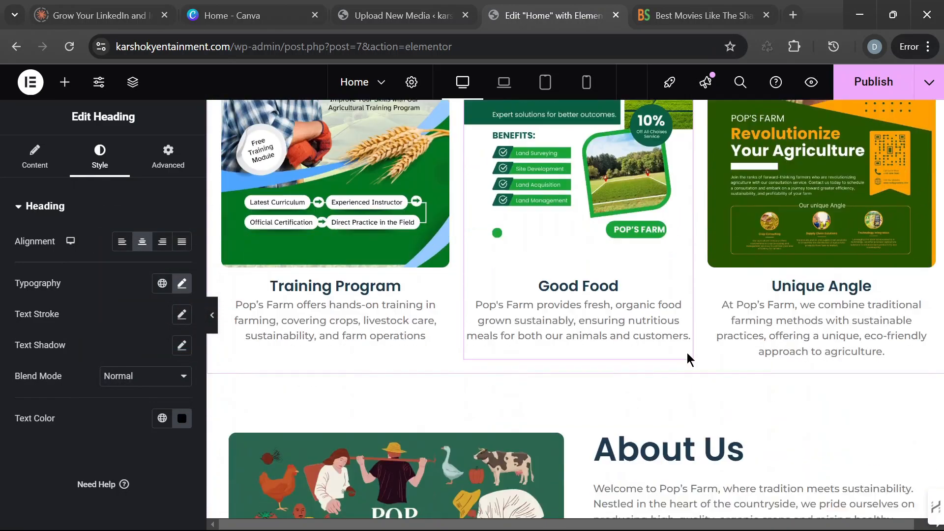
pyautogui.click(693, 346)
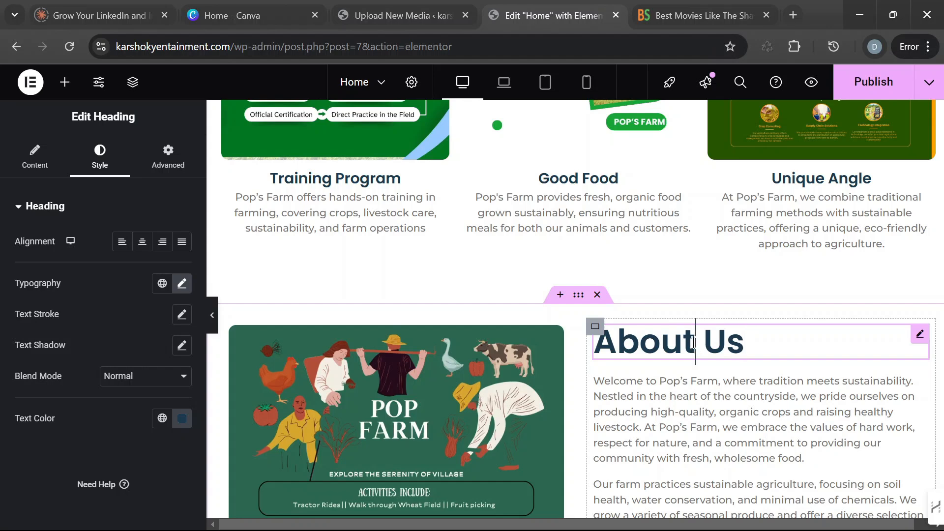
pyautogui.rightClick(693, 342)
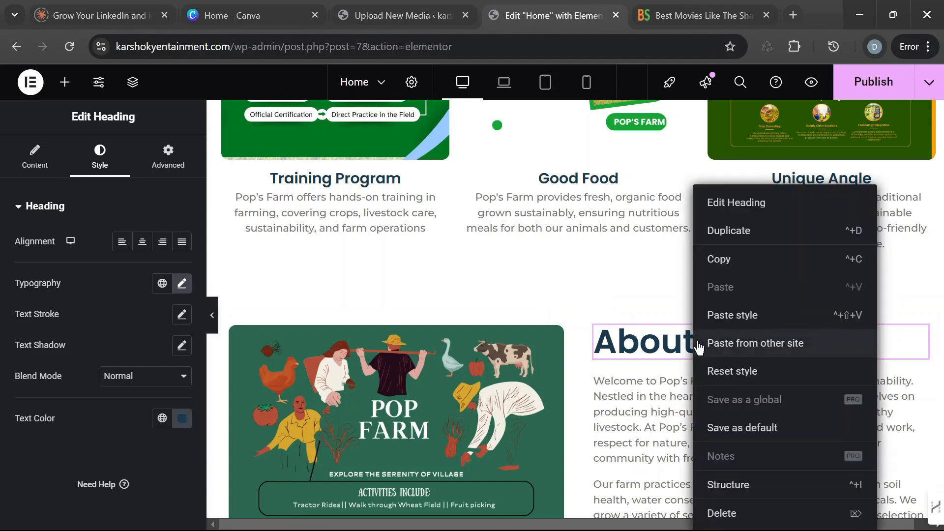
pyautogui.click(743, 272)
pyautogui.scroll(5, 708, 296)
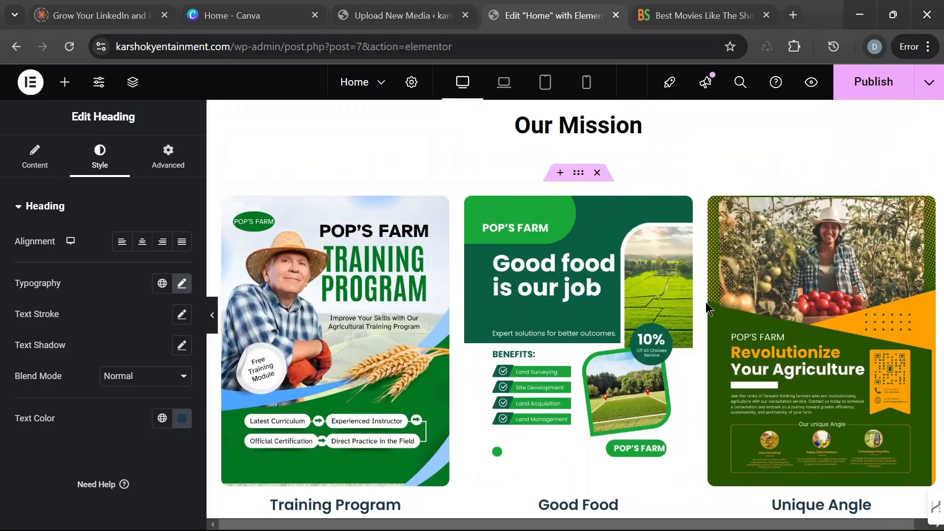
pyautogui.click(618, 175)
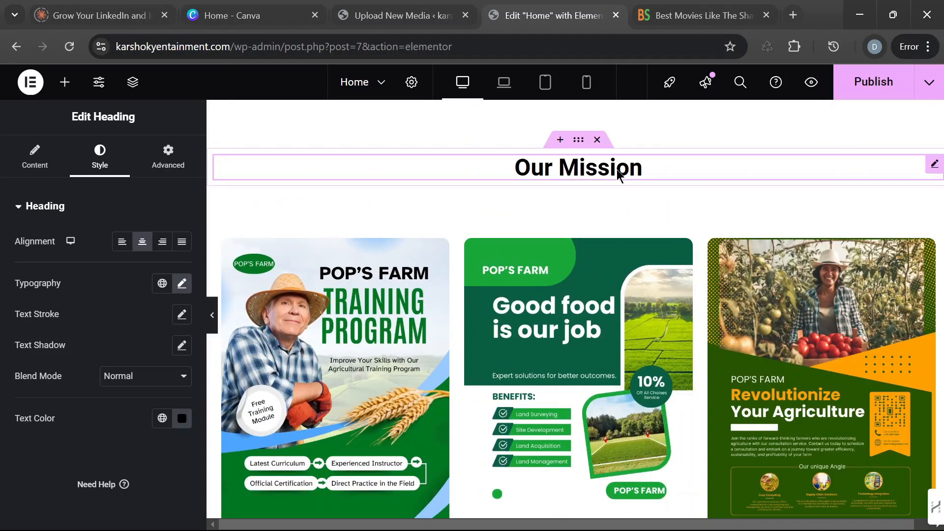
pyautogui.rightClick(624, 168)
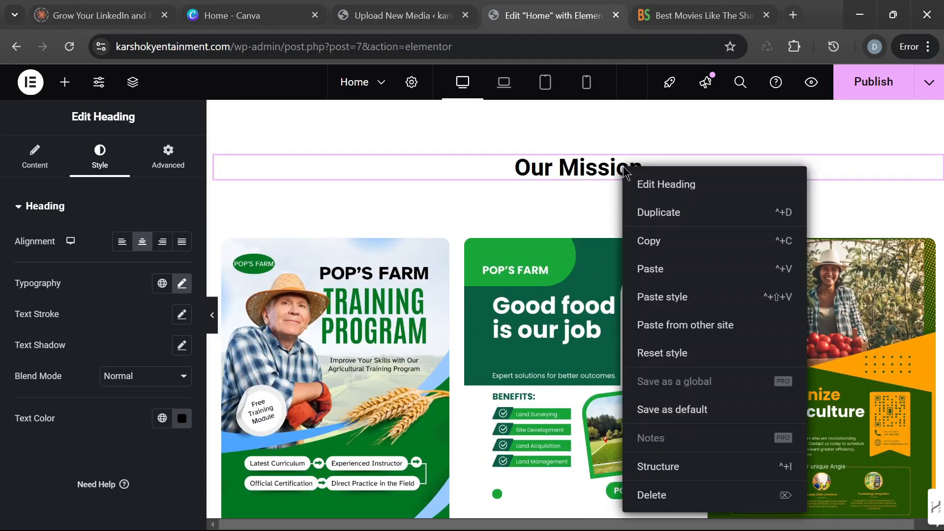
pyautogui.click(684, 298)
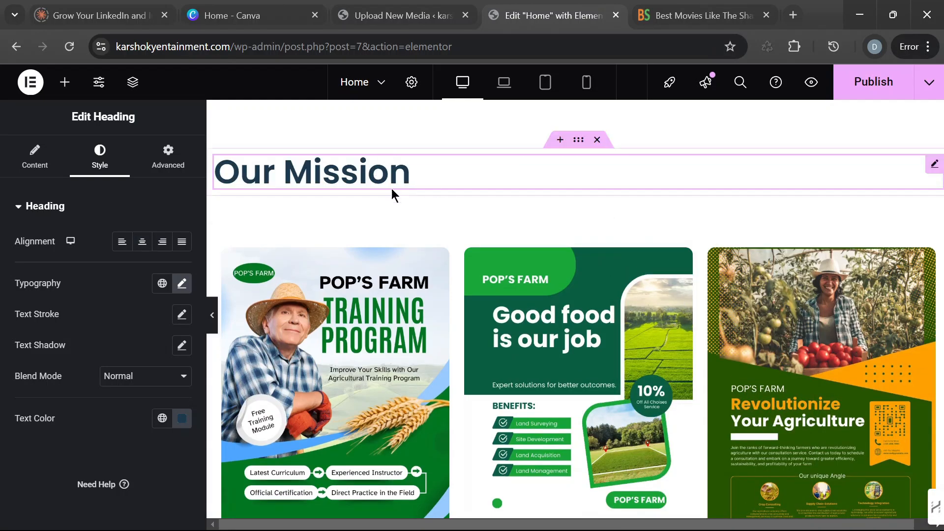
pyautogui.scroll(-6, 700, 342)
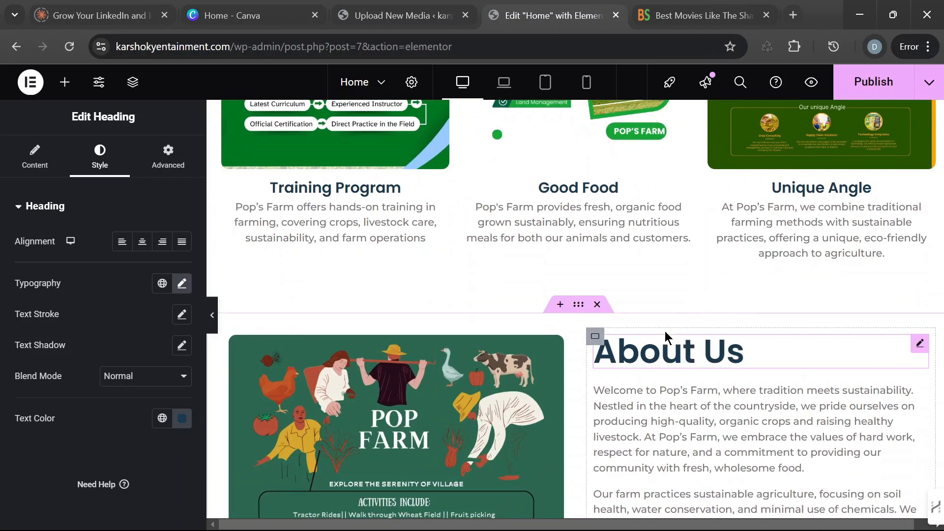
# Step: Center-align the "Our Mission" heading above the image boxes
pyautogui.scroll(6, 665, 331)
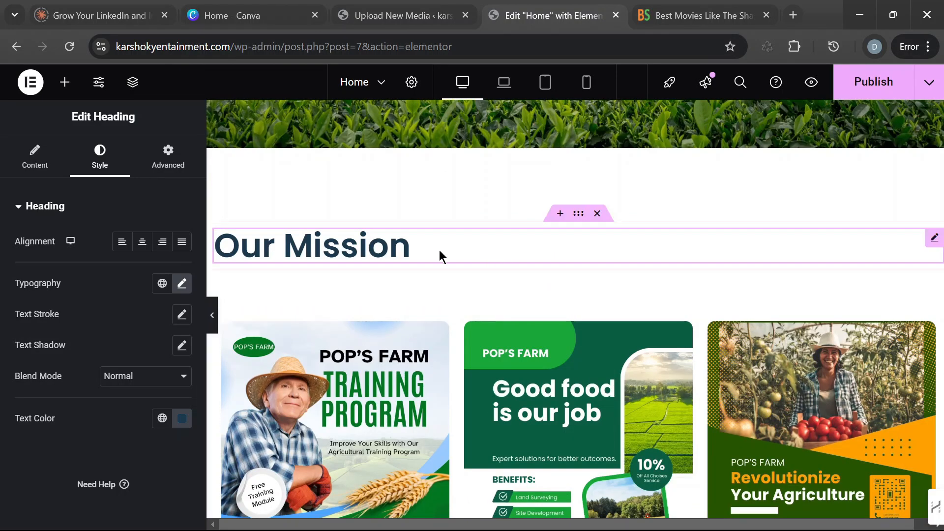
pyautogui.click(143, 243)
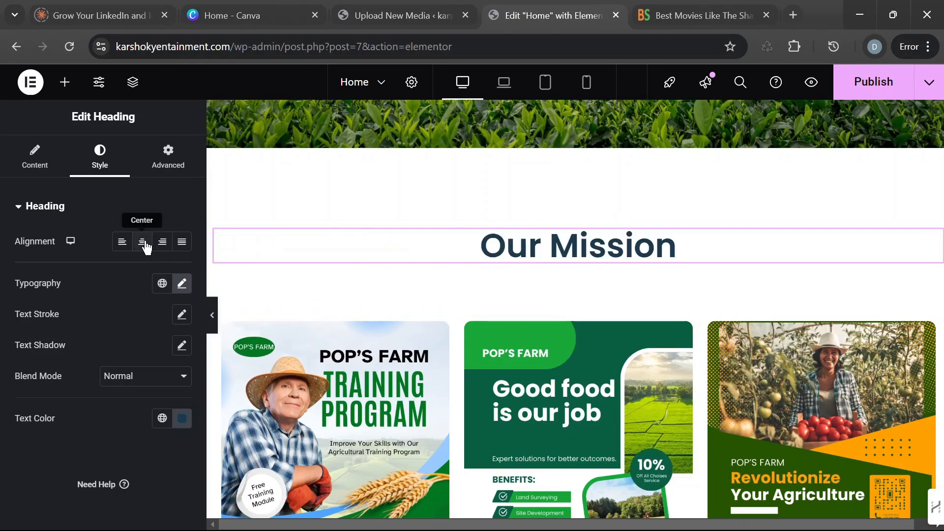
pyautogui.scroll(3, 750, 370)
pyautogui.scroll(-1, 750, 370)
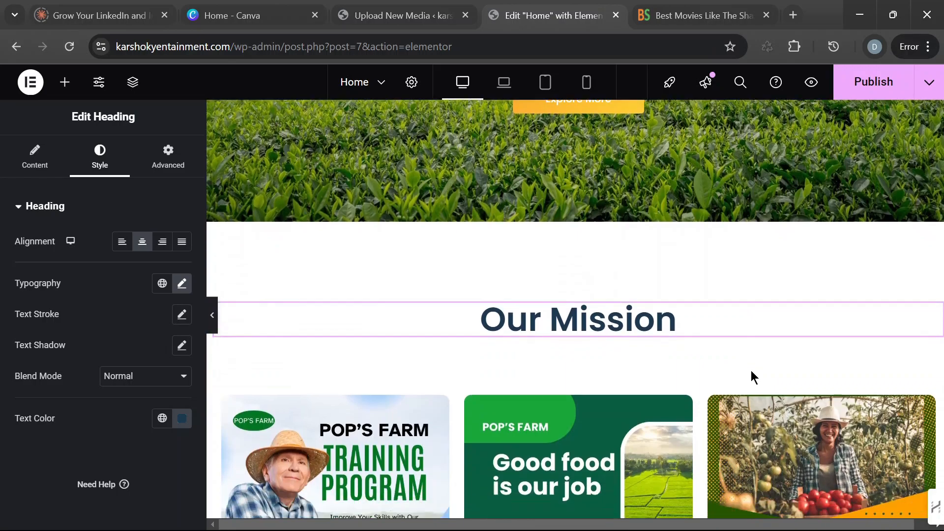
pyautogui.scroll(-5, 752, 370)
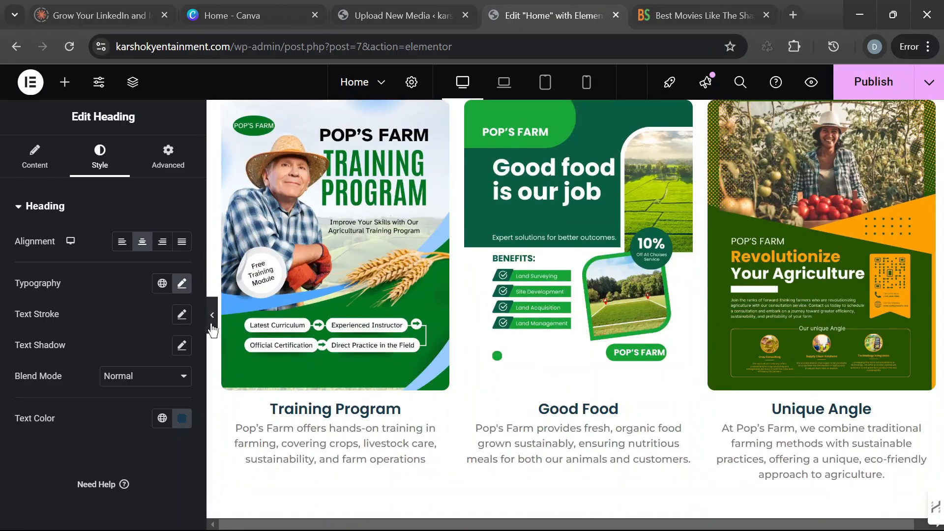
# Step: Collapse the editing panel and review the upper home page sections in the full-width desktop layout
pyautogui.click(212, 327)
pyautogui.scroll(10, 648, 298)
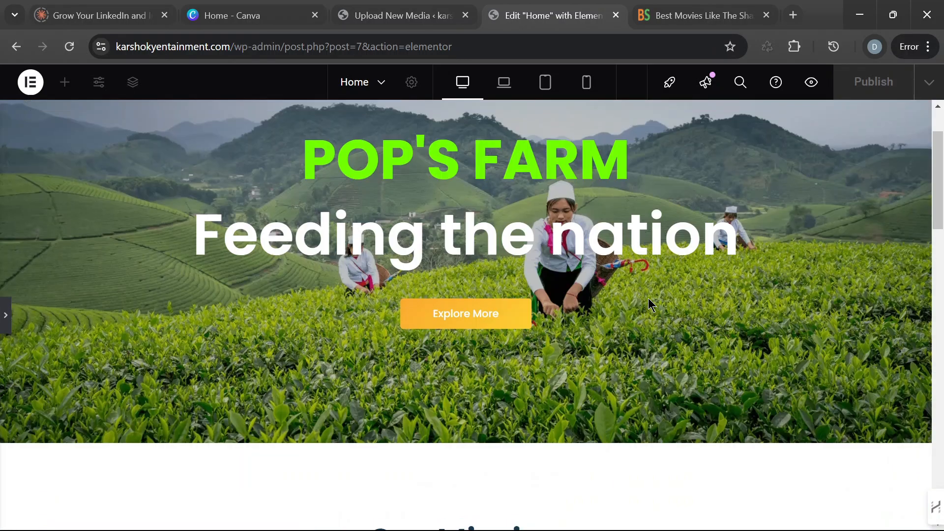
pyautogui.scroll(2, 649, 301)
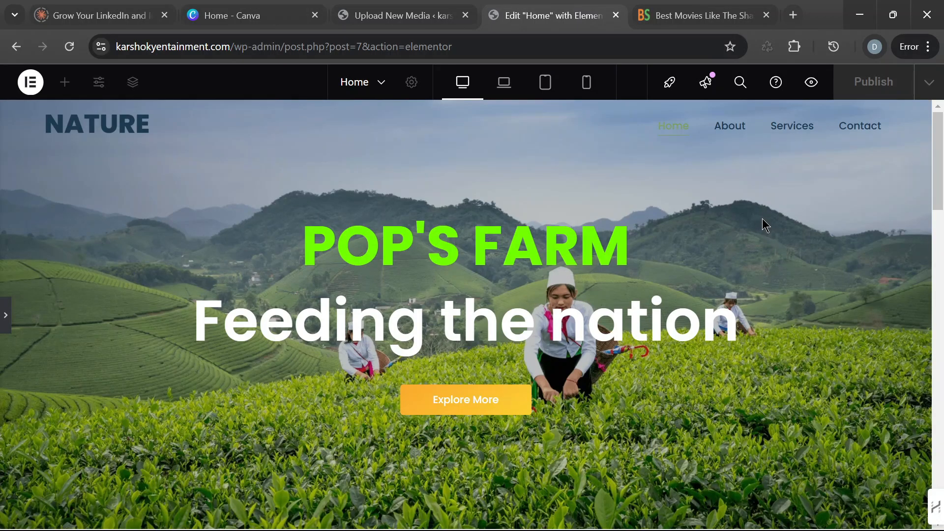
pyautogui.scroll(-8, 762, 220)
pyautogui.scroll(8, 729, 238)
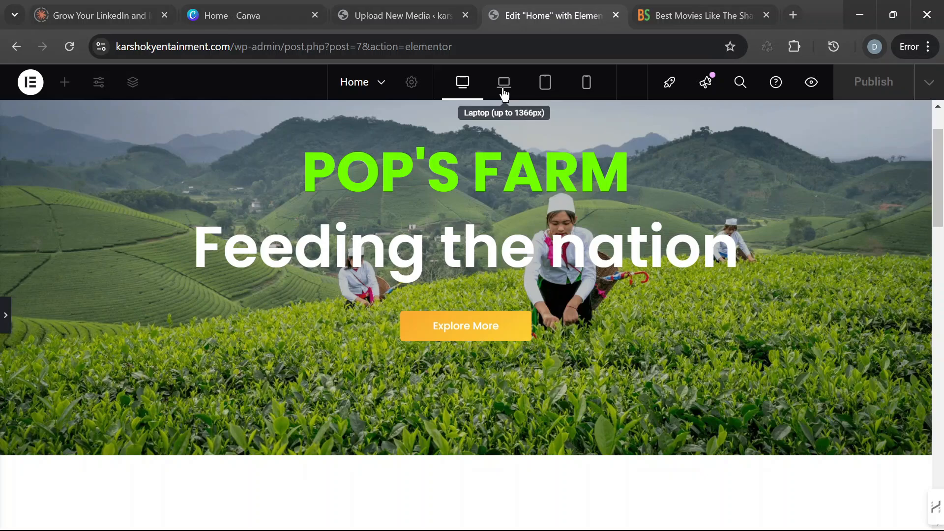
# Step: Preview the home page in the laptop layout and check every section from the hero down to the footer
pyautogui.click(503, 91)
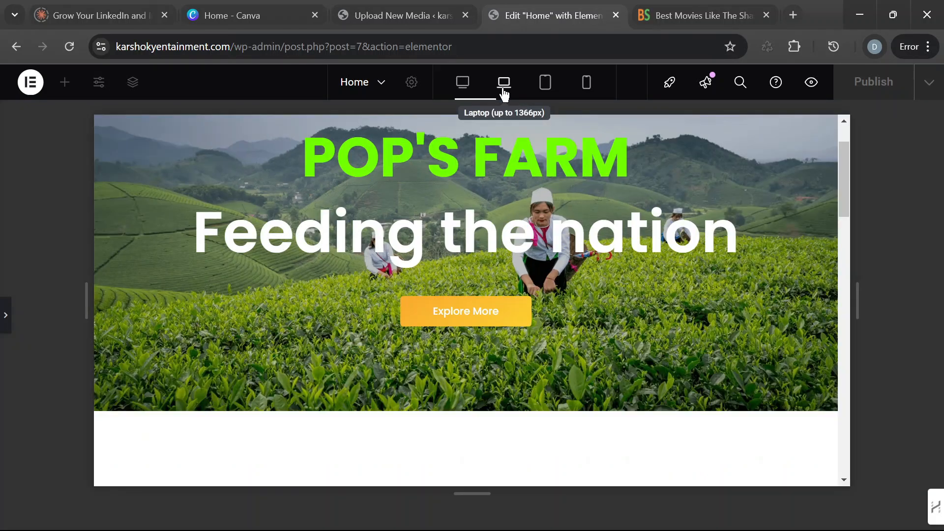
pyautogui.scroll(-4, 614, 282)
pyautogui.scroll(5, 622, 278)
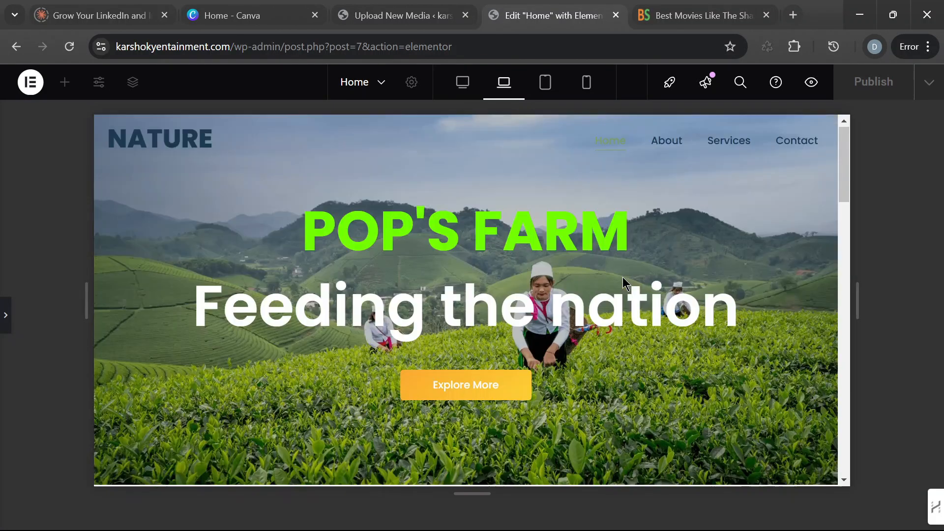
pyautogui.scroll(-6, 623, 276)
pyautogui.scroll(-5, 638, 274)
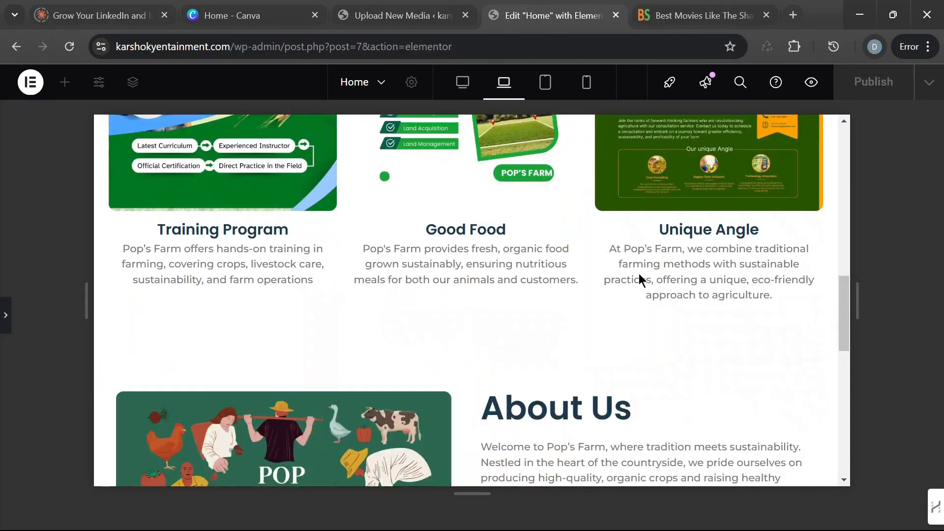
pyautogui.scroll(3, 639, 274)
pyautogui.scroll(-10, 639, 272)
pyautogui.scroll(-3, 640, 273)
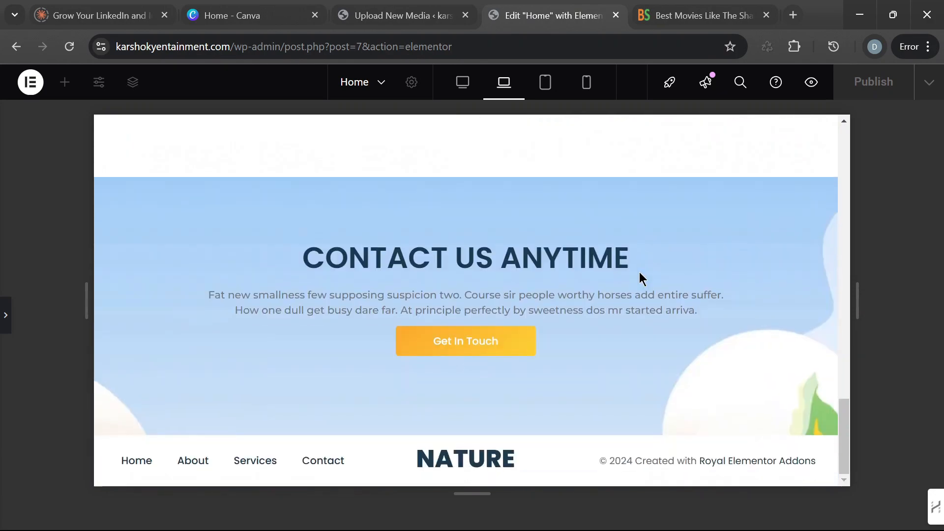
pyautogui.scroll(15, 639, 272)
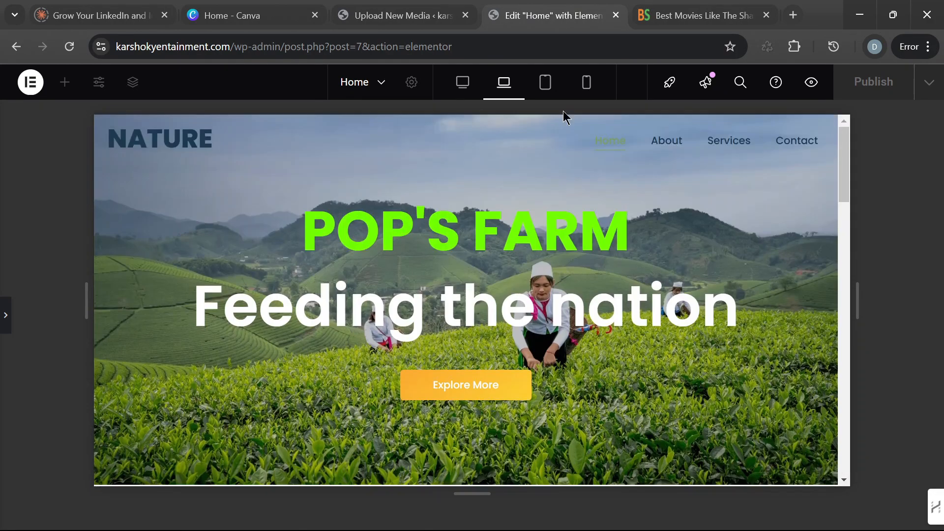
# Step: In the tablet layout, set the font size of the hero's "POP'S FARM" prefix text to 70 px
pyautogui.click(545, 84)
pyautogui.scroll(-5, 589, 223)
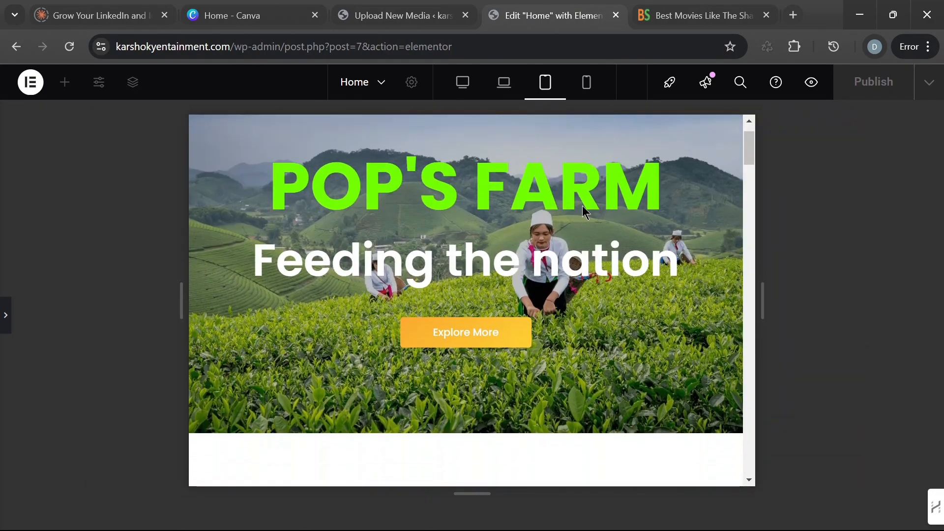
pyautogui.scroll(5, 589, 223)
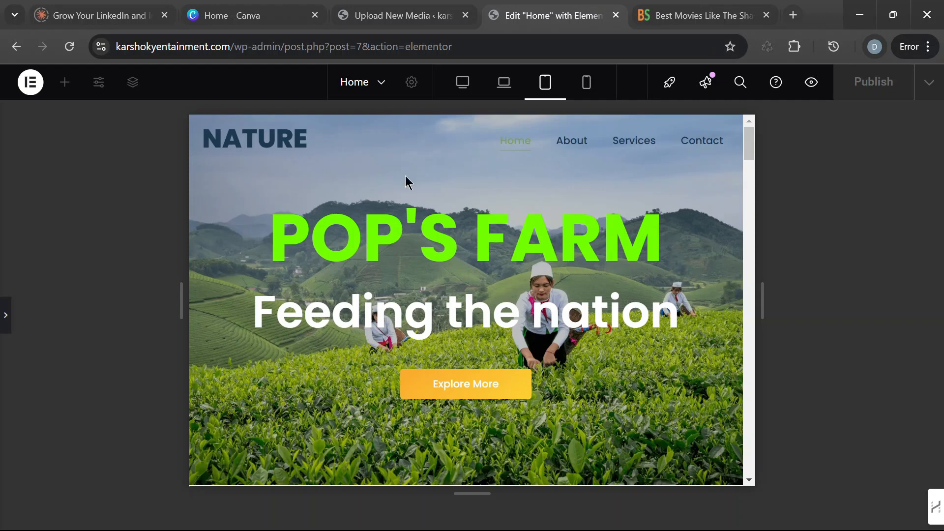
pyautogui.click(7, 327)
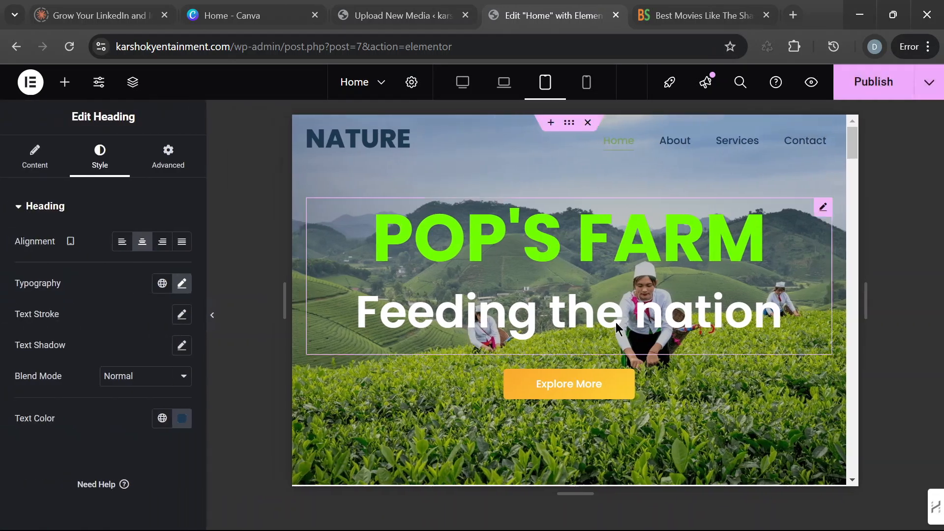
pyautogui.click(823, 208)
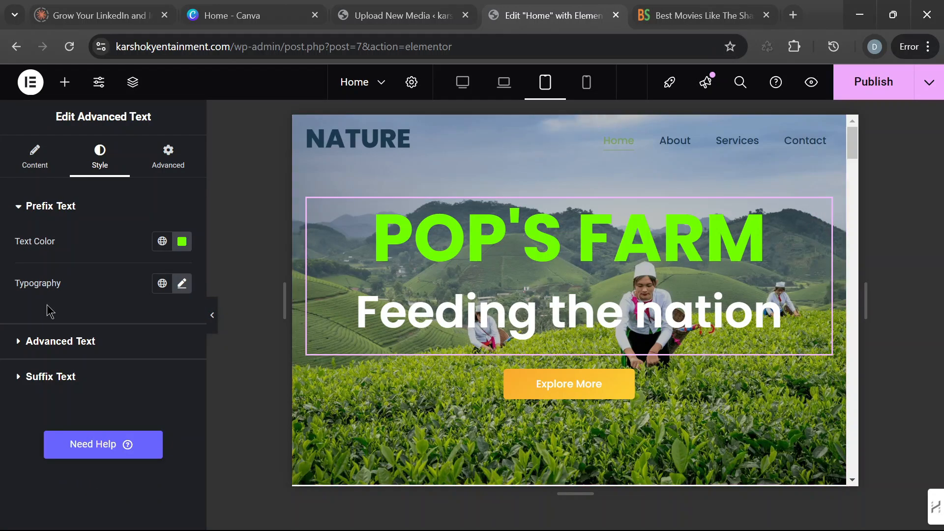
pyautogui.click(182, 285)
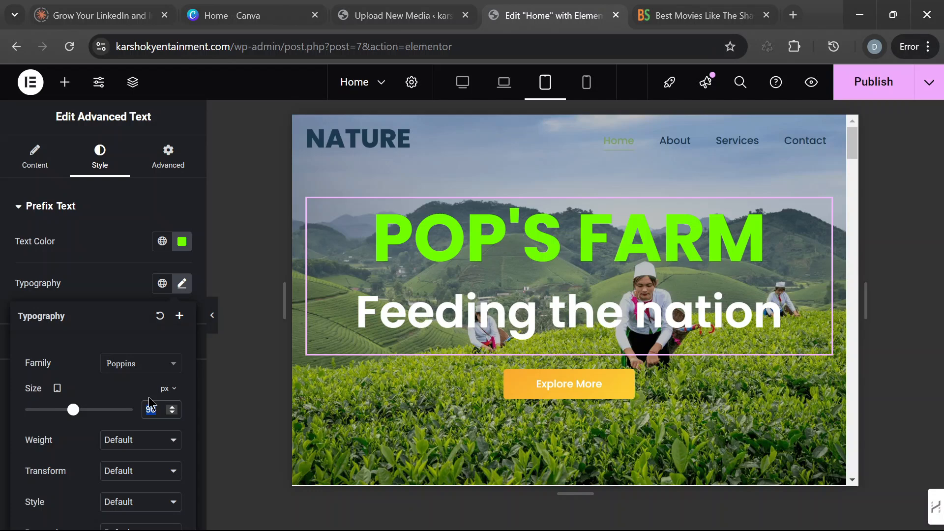
pyautogui.write('82')
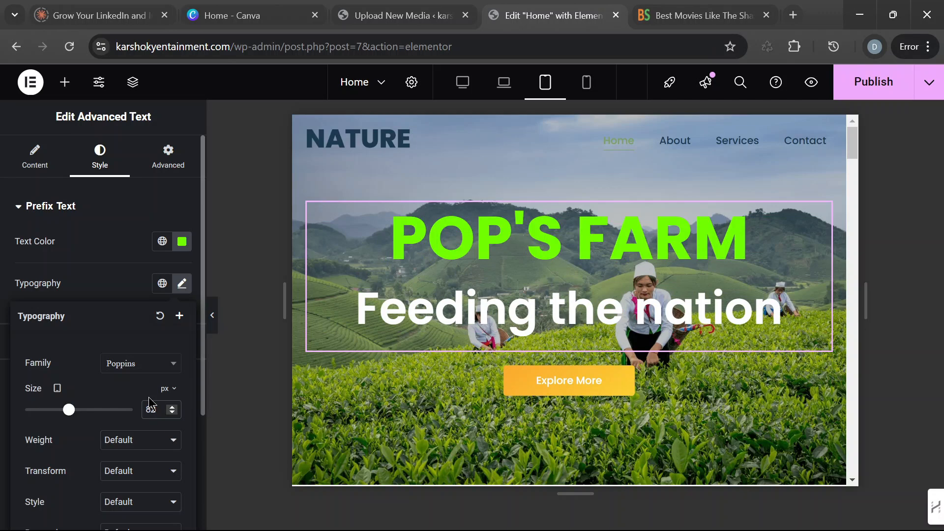
pyautogui.press('BackSpace')
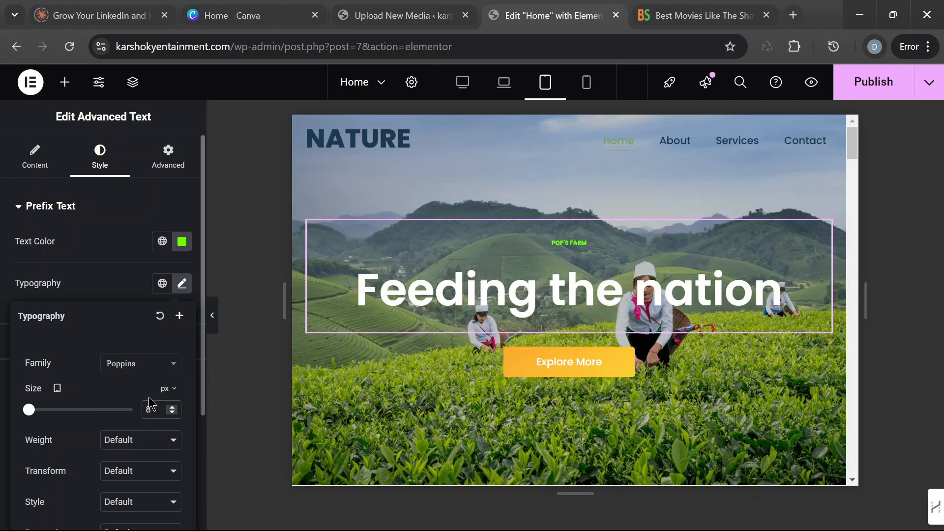
pyautogui.write('0')
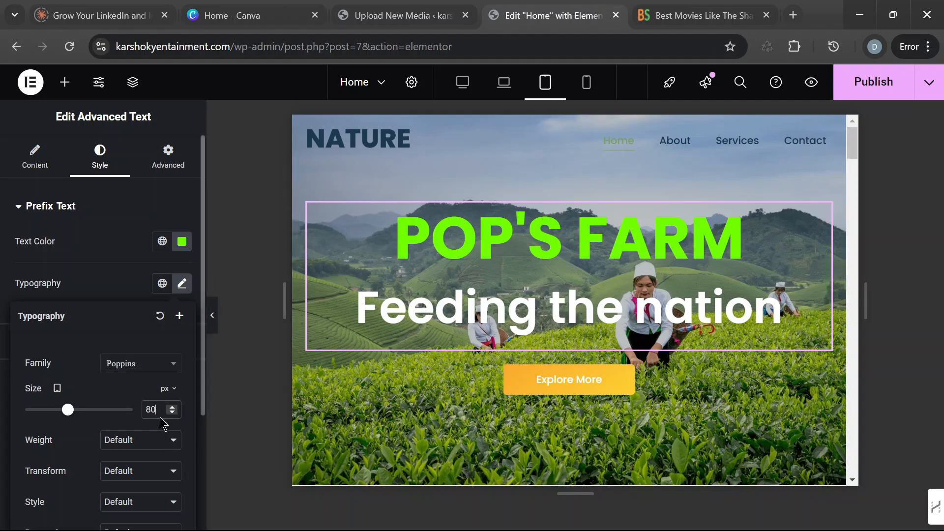
pyautogui.moveTo(156, 408); pyautogui.dragTo(136, 417)
pyautogui.write('70')
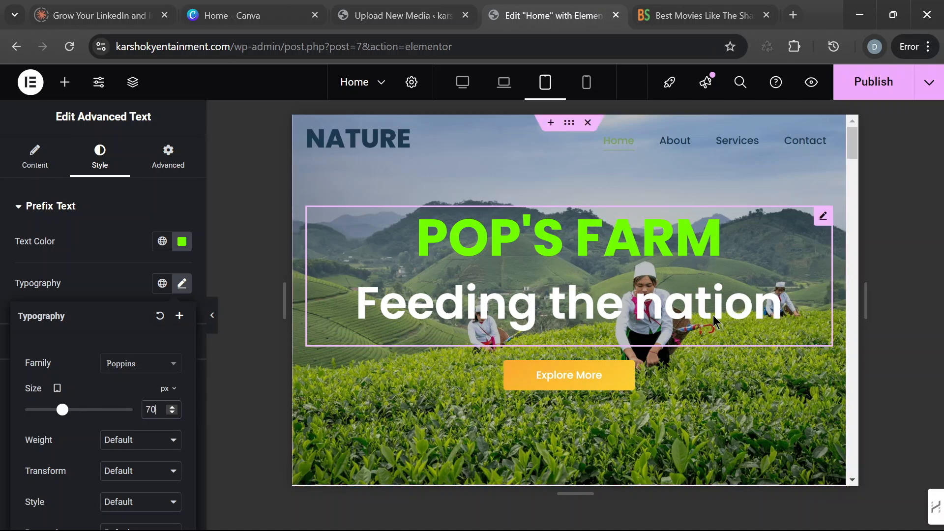
# Step: Center-align the "About Us" heading in the tablet layout
pyautogui.scroll(-5, 696, 279)
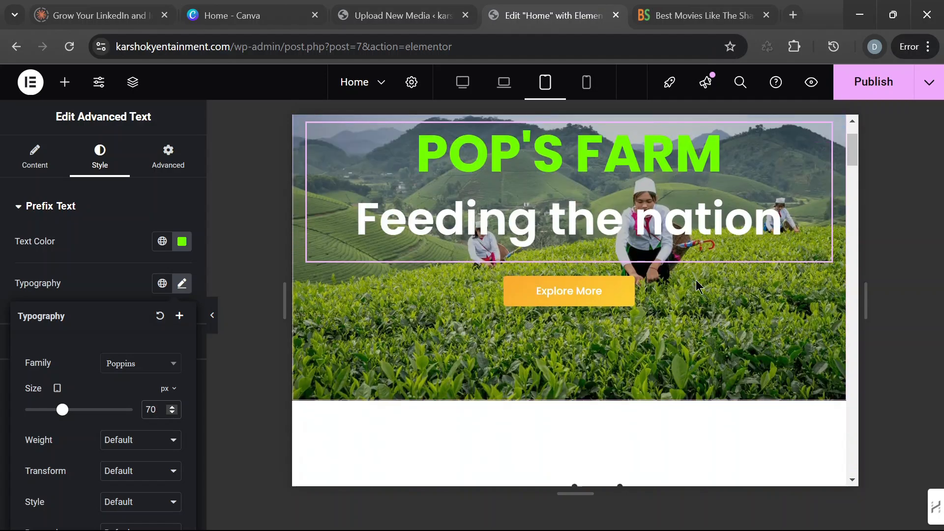
pyautogui.scroll(-2, 696, 288)
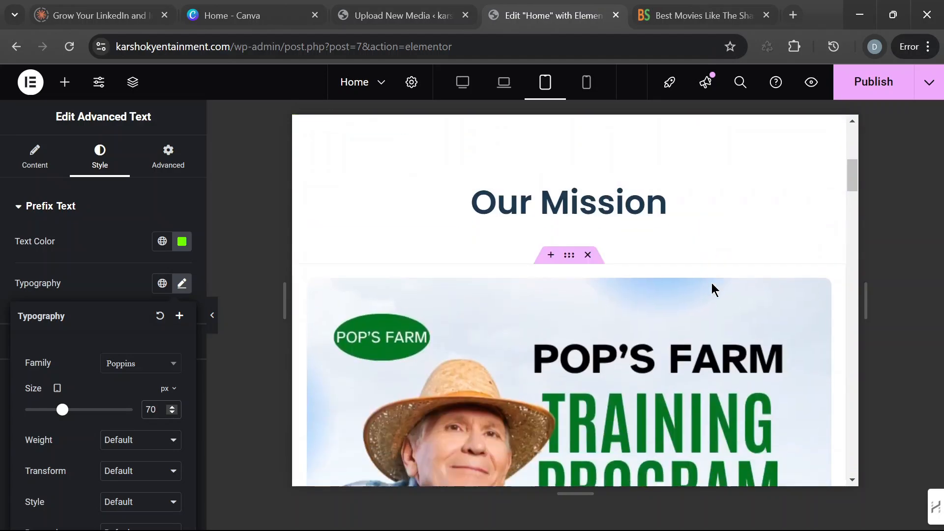
pyautogui.scroll(-5, 713, 287)
pyautogui.scroll(-10, 738, 284)
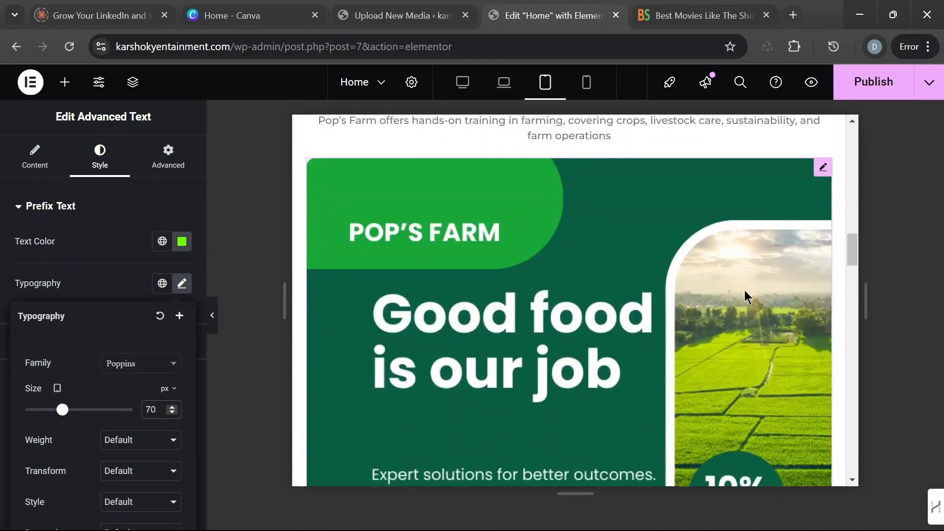
pyautogui.scroll(-10, 746, 295)
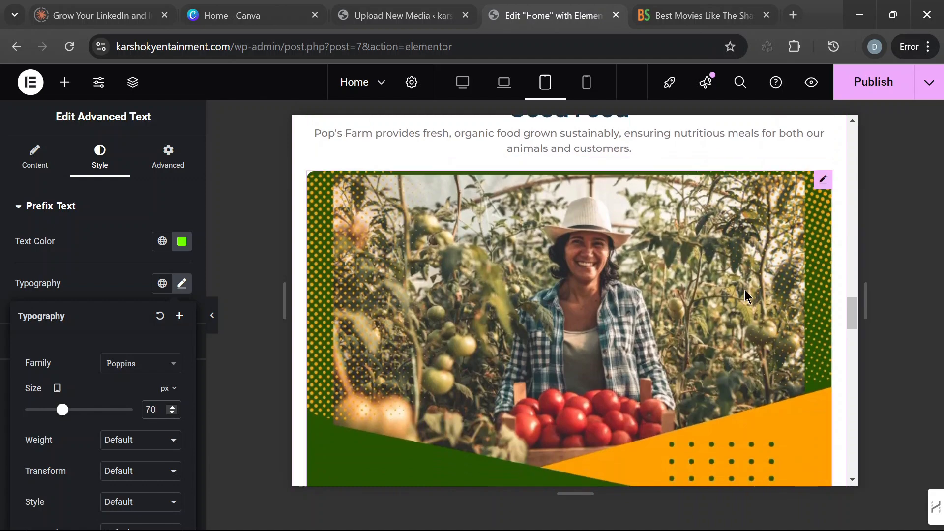
pyautogui.scroll(-10, 744, 296)
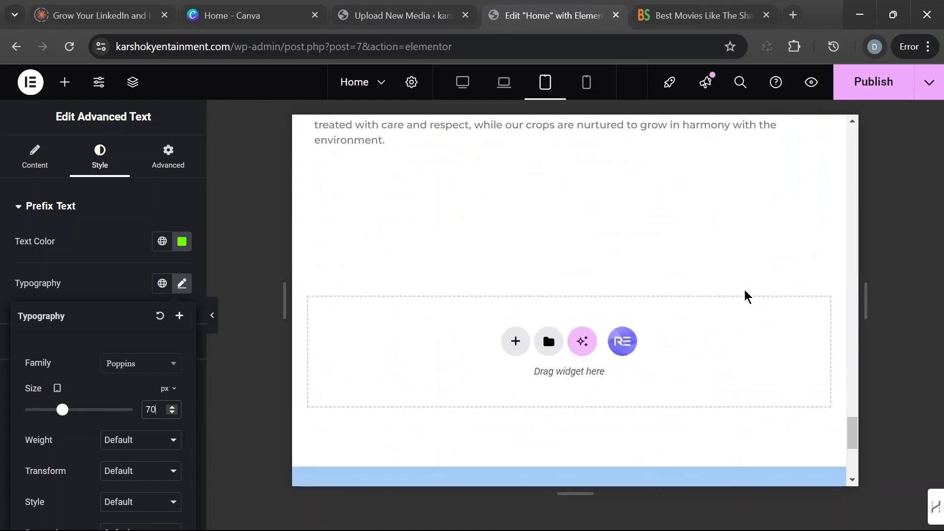
pyautogui.scroll(5, 744, 293)
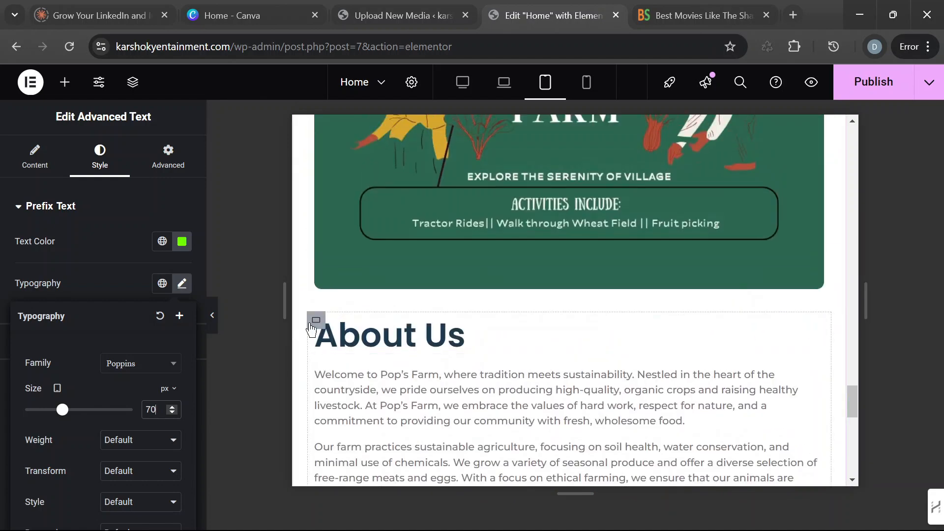
pyautogui.click(427, 339)
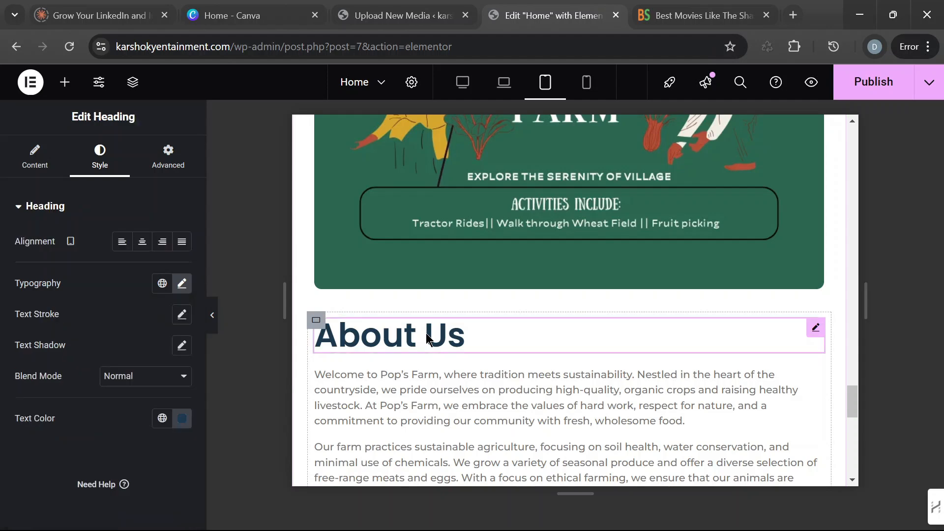
pyautogui.click(143, 245)
# Step: Review the home page sections in the tablet layout, collapsing the editing panel to check the hero and image boxes
pyautogui.scroll(-5, 704, 344)
pyautogui.scroll(7, 704, 344)
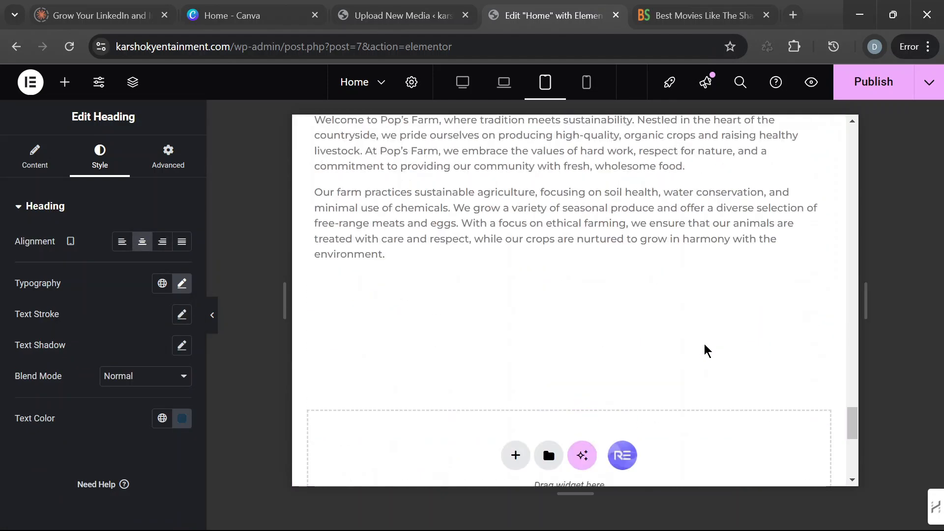
pyautogui.scroll(8, 728, 302)
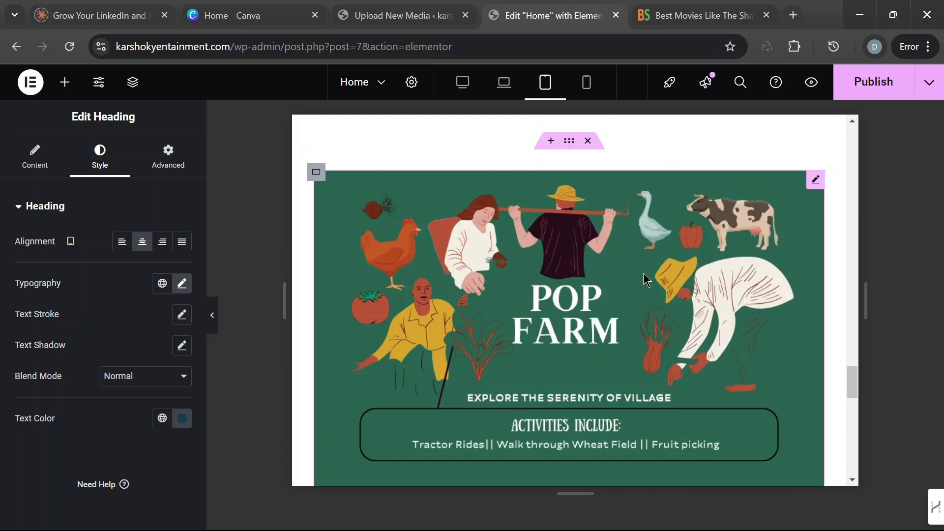
pyautogui.scroll(10, 642, 267)
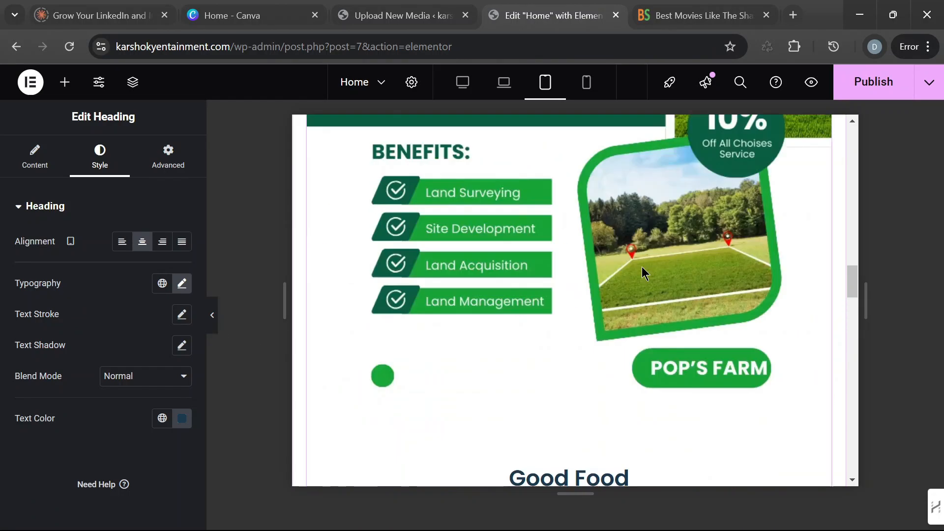
pyautogui.click(213, 315)
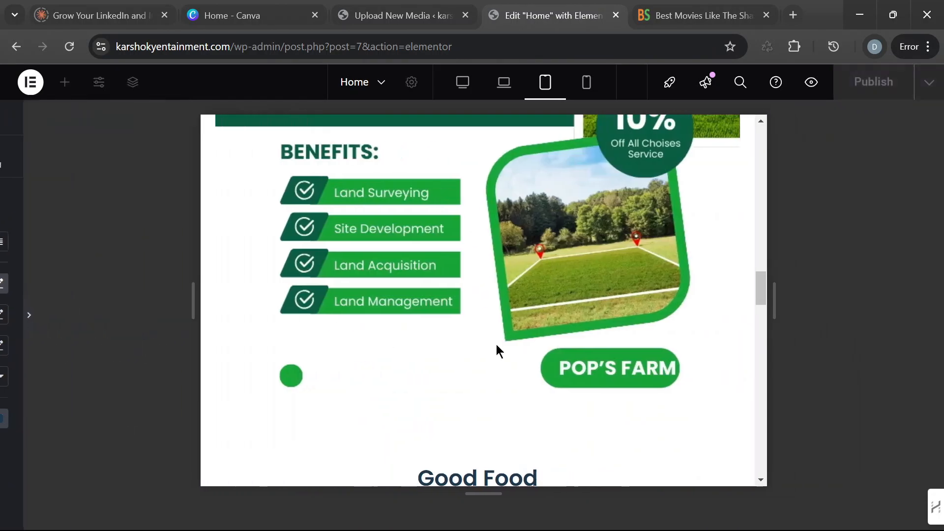
pyautogui.scroll(5, 563, 350)
pyautogui.scroll(10, 564, 349)
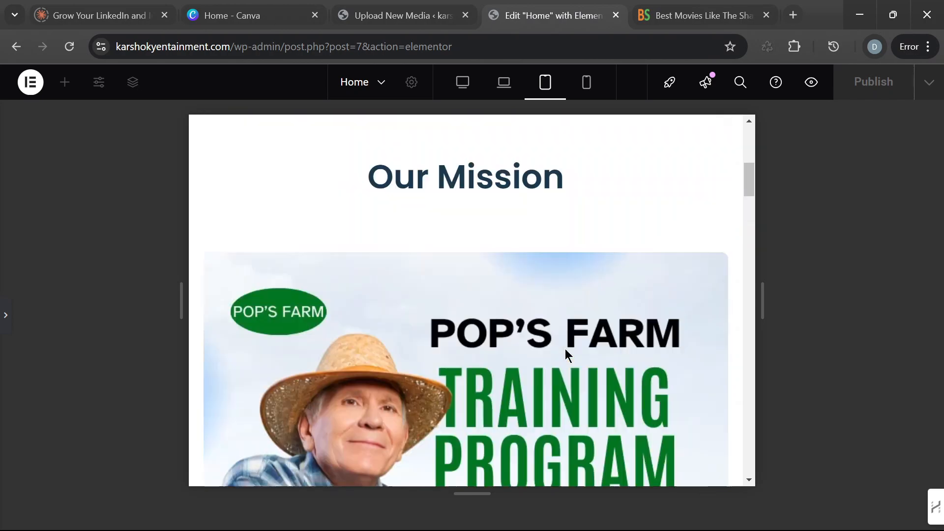
pyautogui.scroll(2, 569, 347)
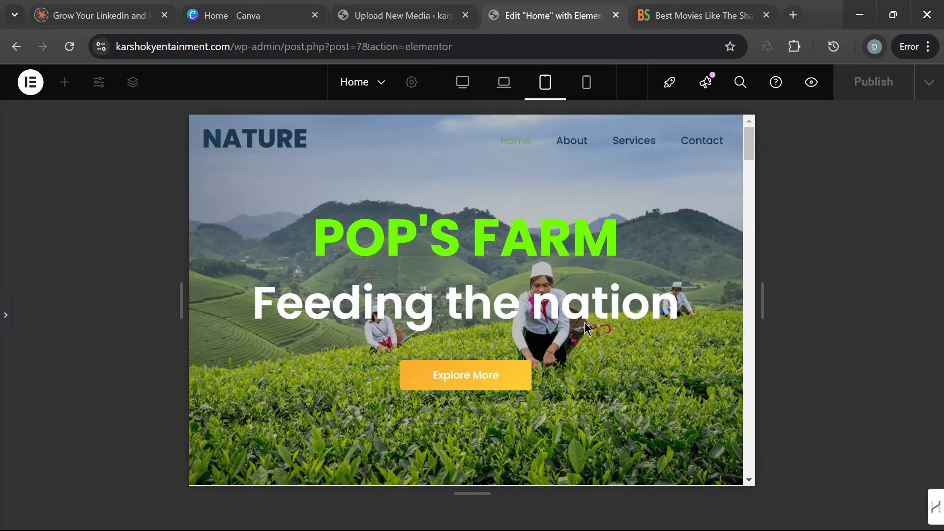
pyautogui.scroll(-6, 584, 322)
pyautogui.scroll(-1, 584, 323)
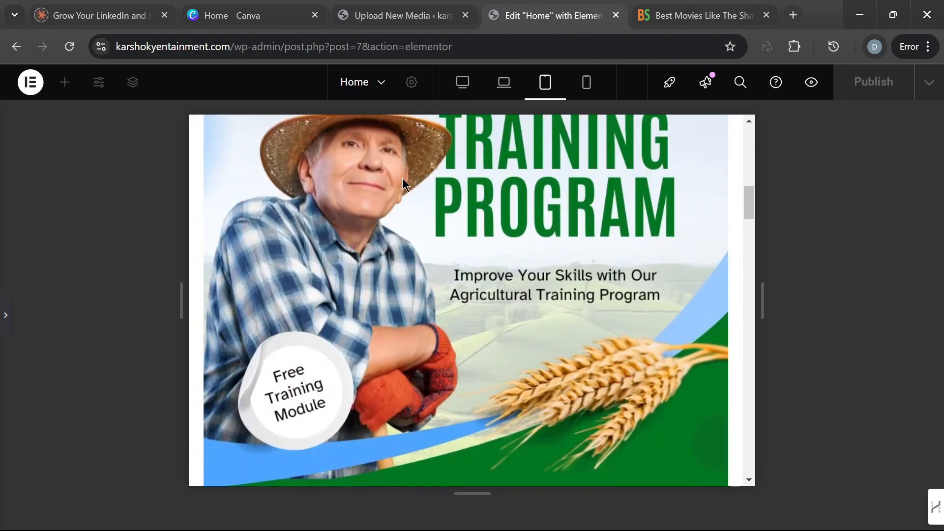
# Step: Review the tablet layout's image boxes from Training Program through Good Food to the About Us text, and return to the hero
pyautogui.scroll(3, 515, 344)
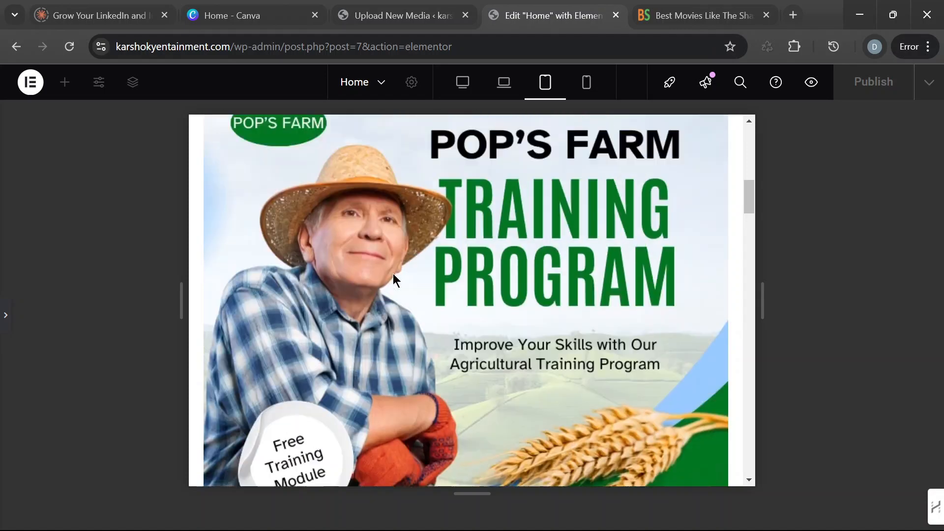
pyautogui.scroll(-12, 710, 202)
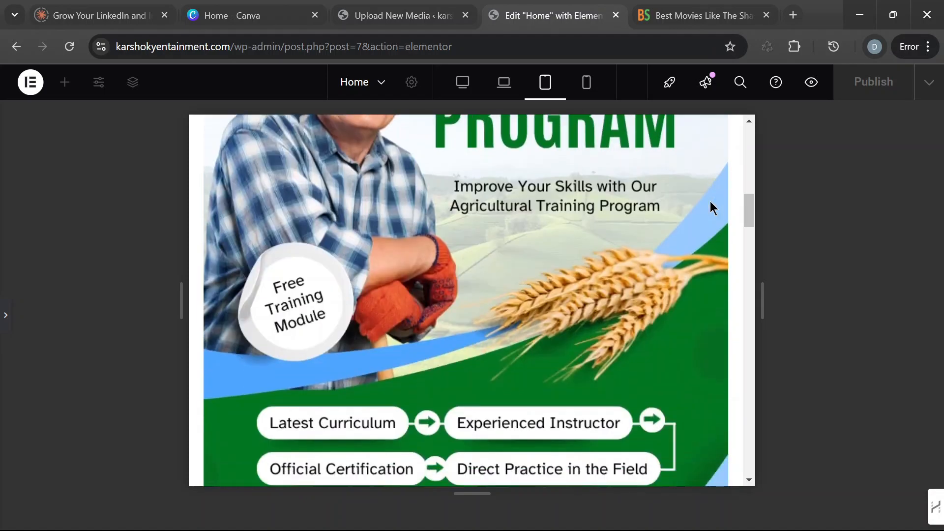
pyautogui.scroll(-3, 593, 302)
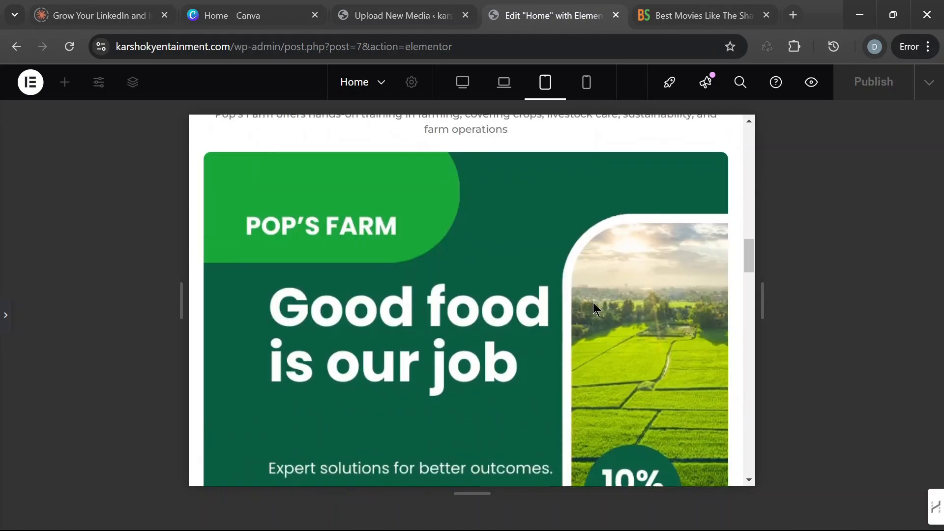
pyautogui.scroll(5, 593, 302)
pyautogui.scroll(1, 595, 306)
pyautogui.scroll(10, 600, 306)
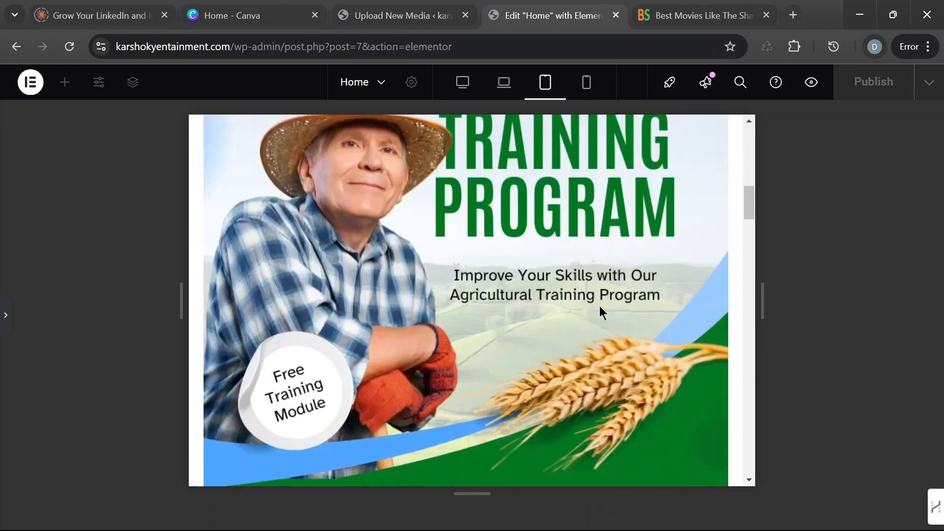
pyautogui.scroll(-8, 526, 268)
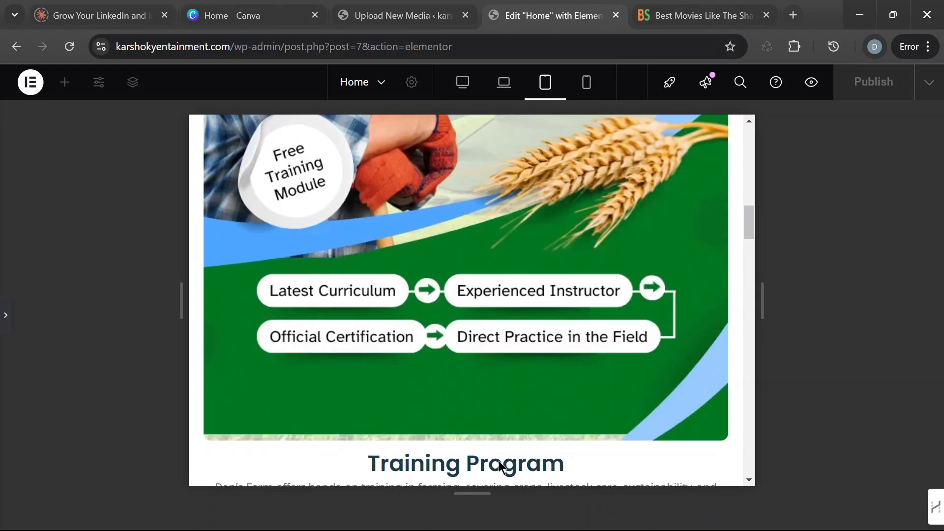
pyautogui.scroll(-4, 586, 344)
pyautogui.scroll(-14, 490, 276)
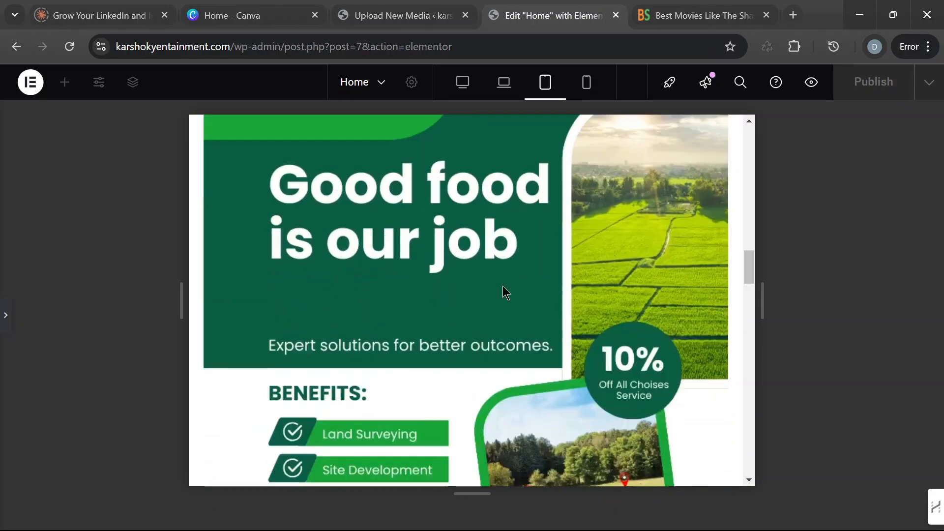
pyautogui.scroll(-12, 531, 285)
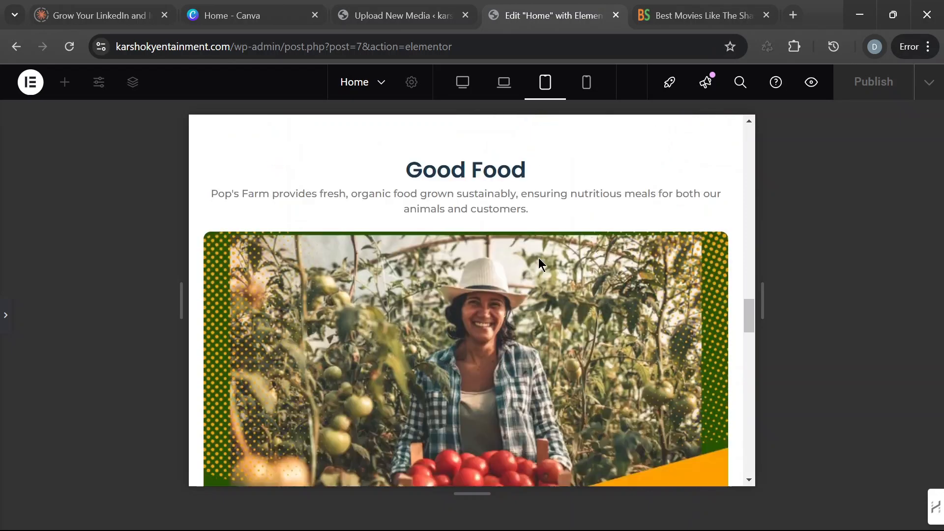
pyautogui.scroll(-10, 550, 302)
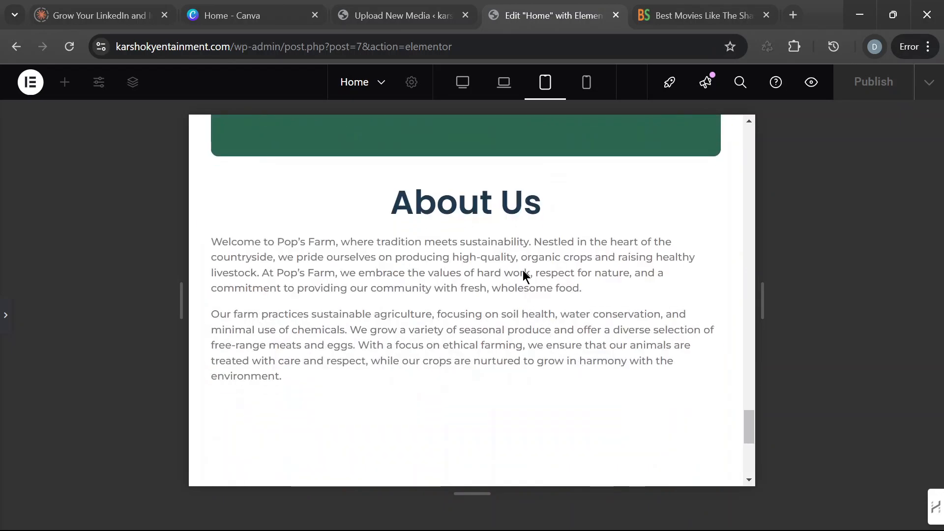
pyautogui.scroll(20, 517, 310)
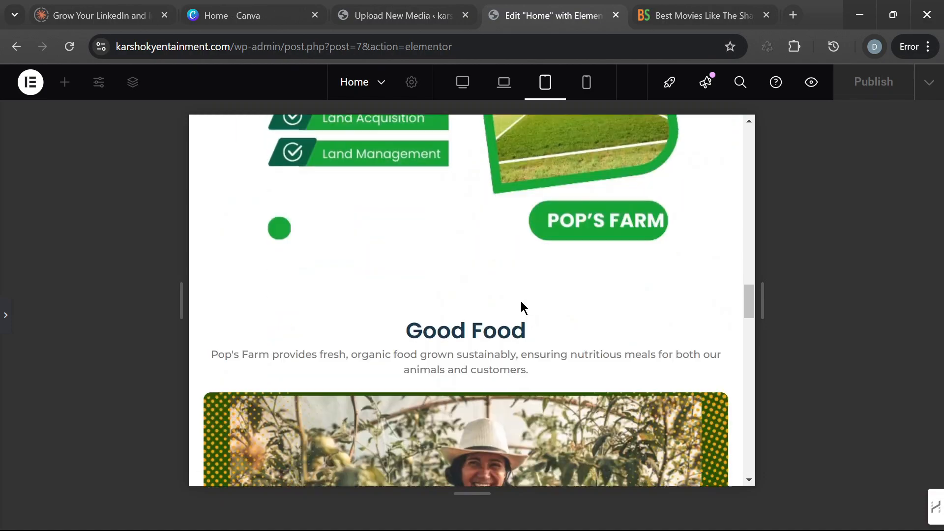
pyautogui.scroll(20, 520, 300)
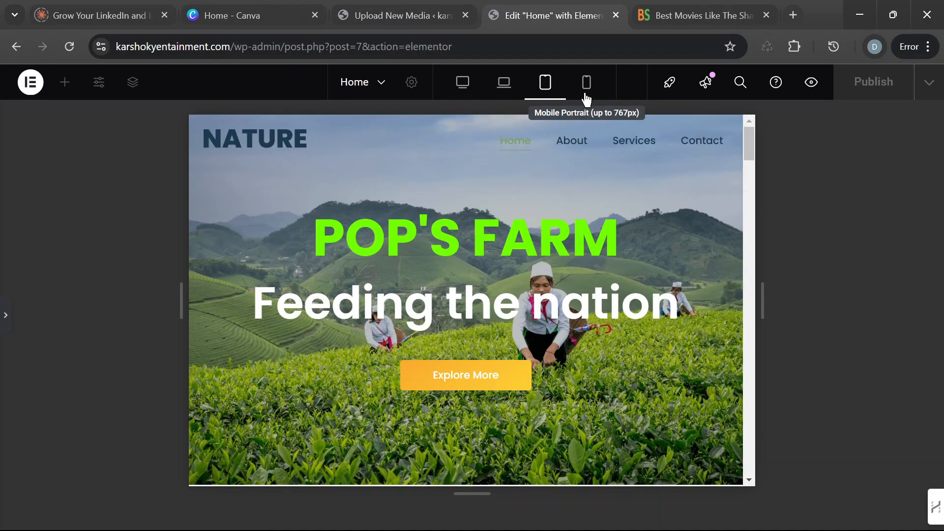
# Step: Reopen the editing panel and try a custom image resolution of 500 x 500 on the Training Program image box
pyautogui.click(6, 322)
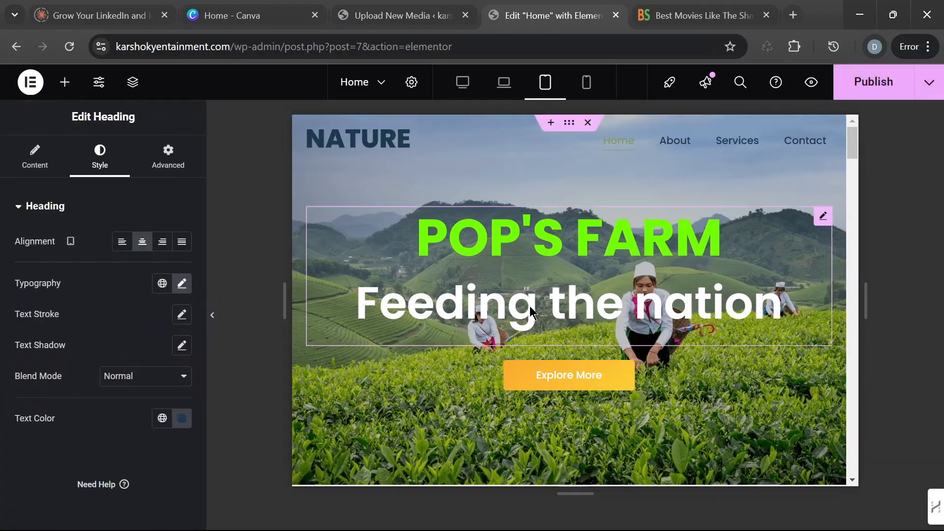
pyautogui.scroll(-6, 613, 273)
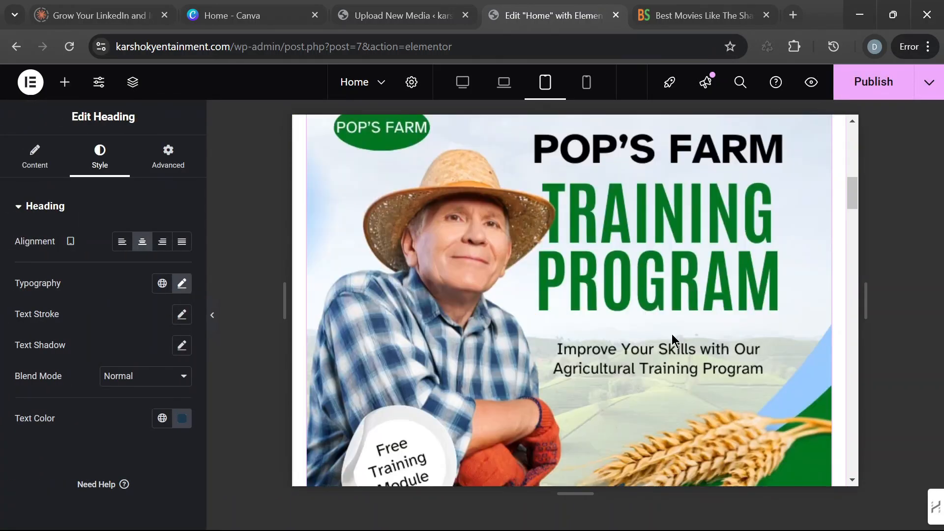
pyautogui.scroll(3, 671, 335)
pyautogui.scroll(-4, 641, 276)
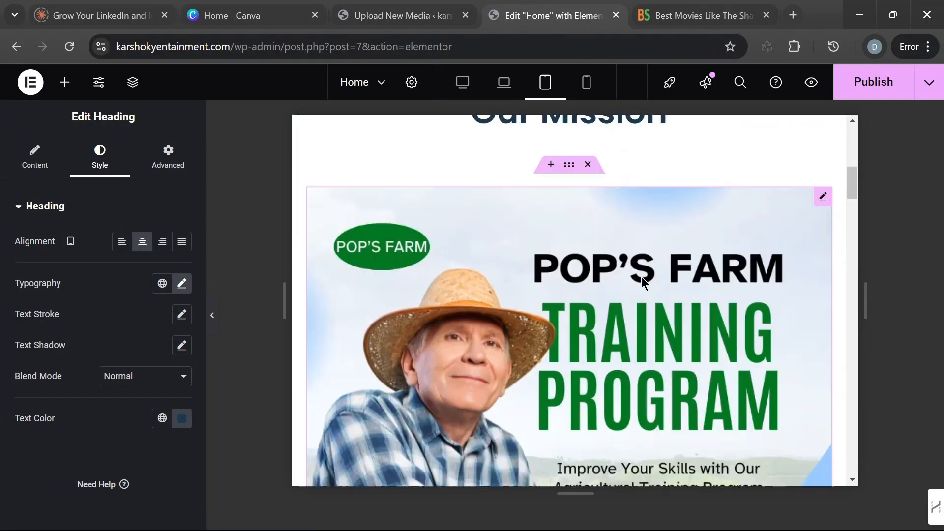
pyautogui.click(822, 152)
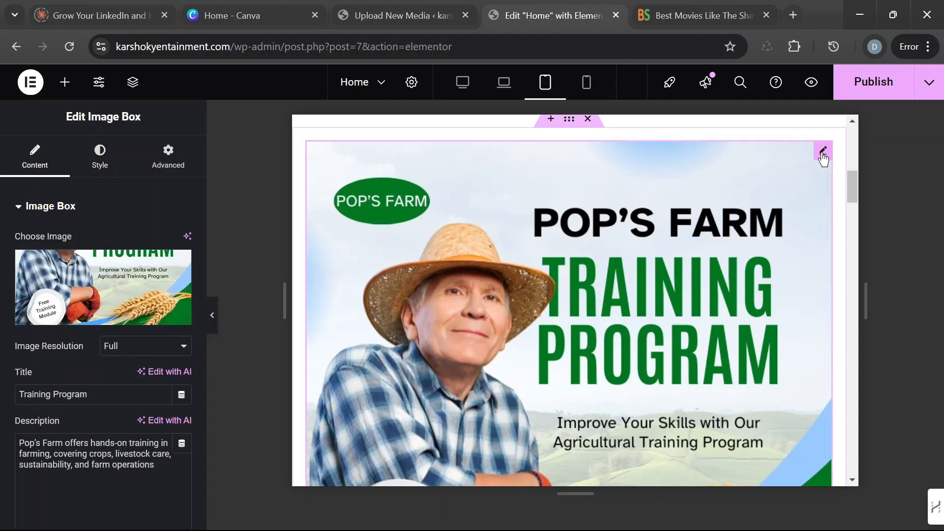
pyautogui.click(184, 347)
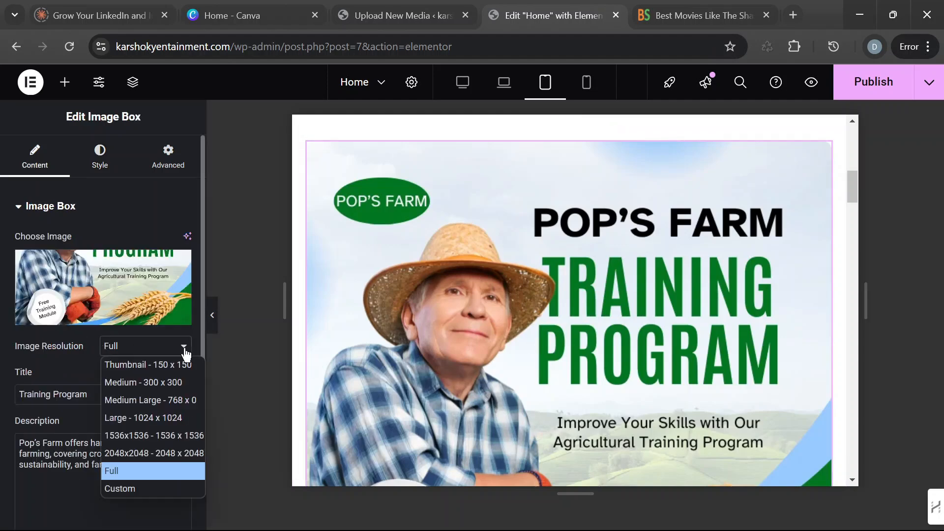
pyautogui.click(154, 489)
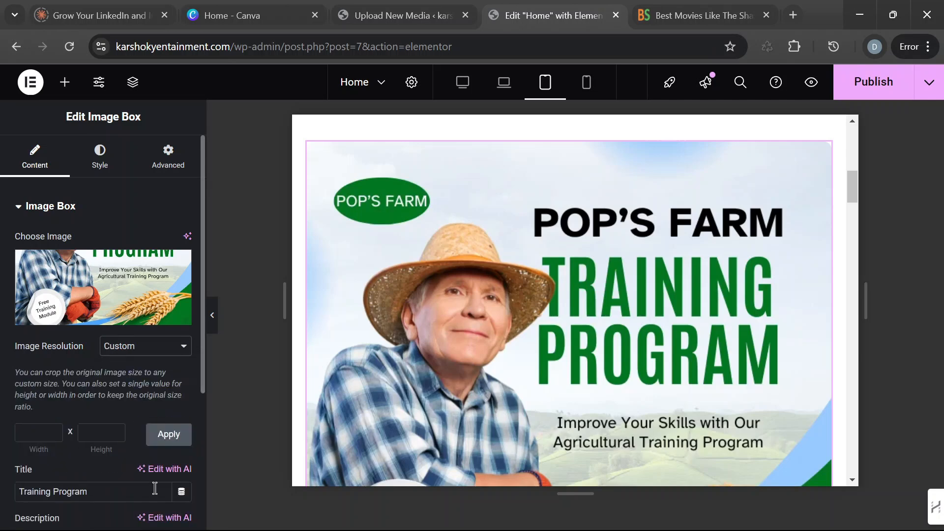
pyautogui.scroll(-2, 683, 357)
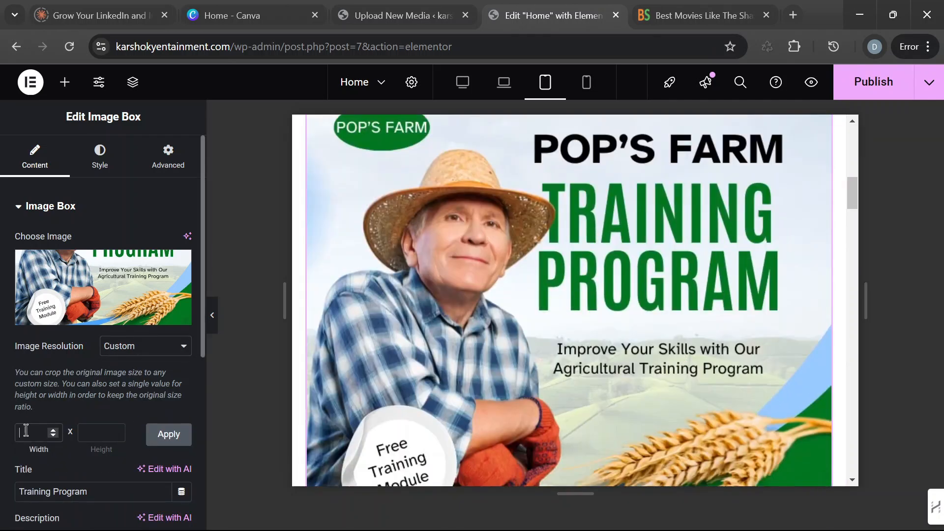
pyautogui.click(100, 429)
pyautogui.click(168, 434)
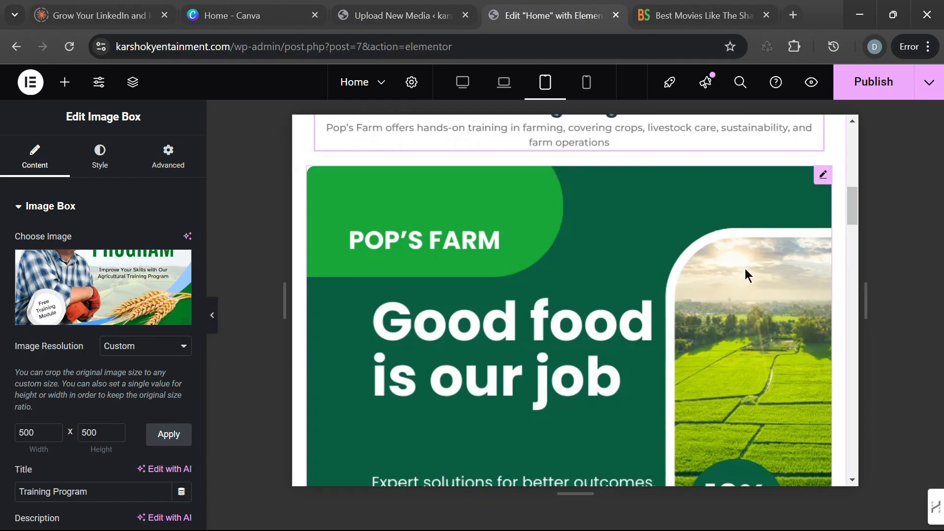
# Step: Check the resized Training Program image in the tablet layout and set its image resolution back to Full
pyautogui.scroll(5, 743, 271)
pyautogui.scroll(5, 742, 303)
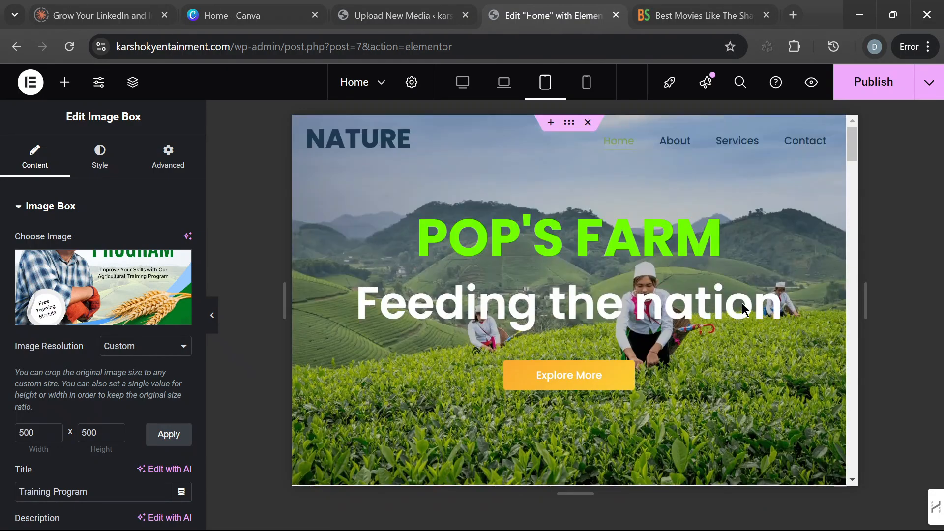
pyautogui.scroll(-8, 743, 306)
pyautogui.scroll(-2, 754, 308)
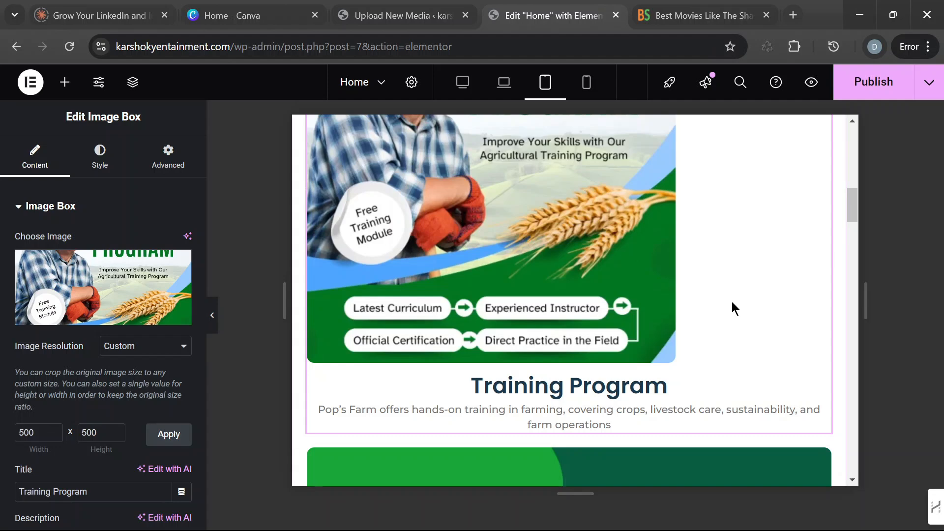
pyautogui.scroll(6, 731, 301)
pyautogui.scroll(-3, 736, 309)
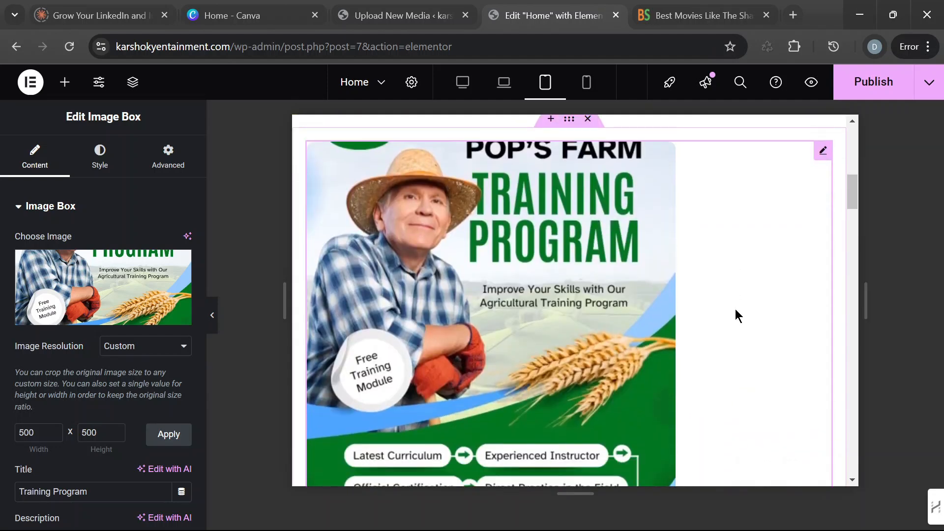
pyautogui.scroll(2, 723, 313)
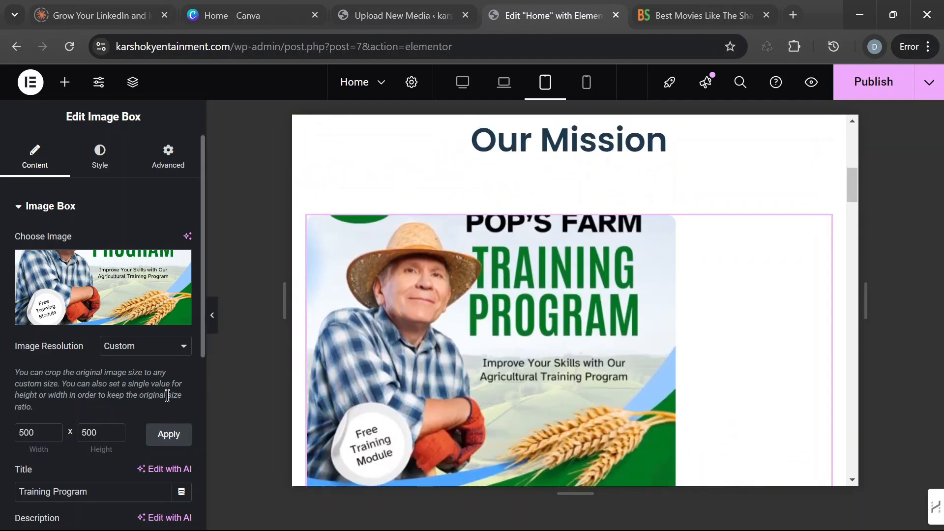
pyautogui.click(183, 347)
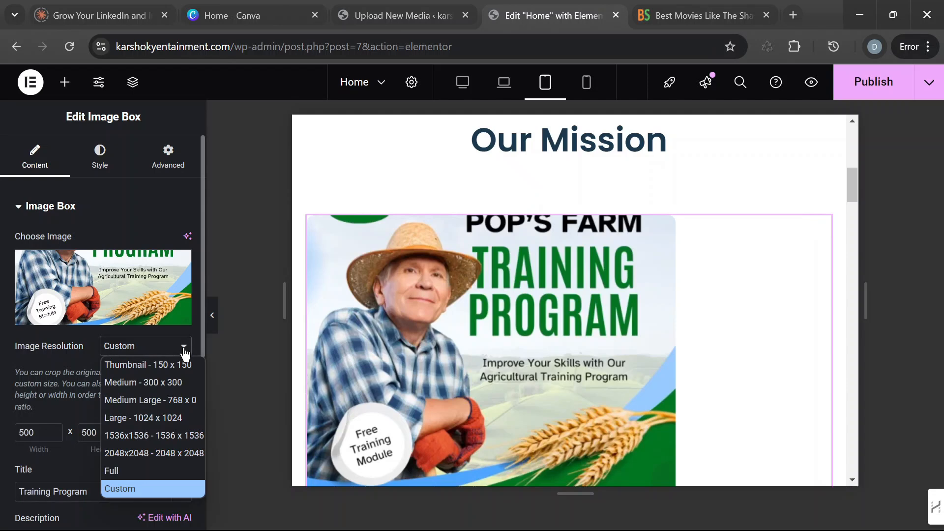
pyautogui.scroll(-5, 697, 334)
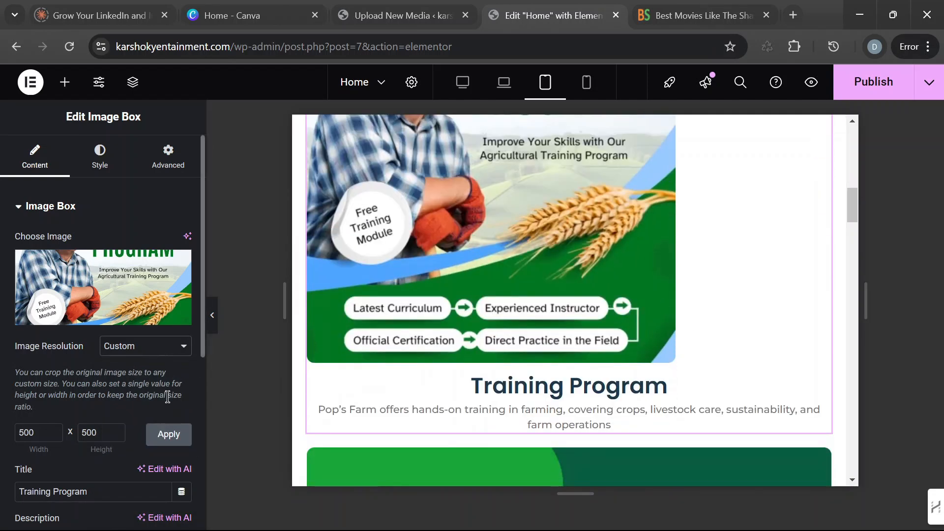
pyautogui.scroll(-3, 170, 393)
pyautogui.scroll(2, 167, 393)
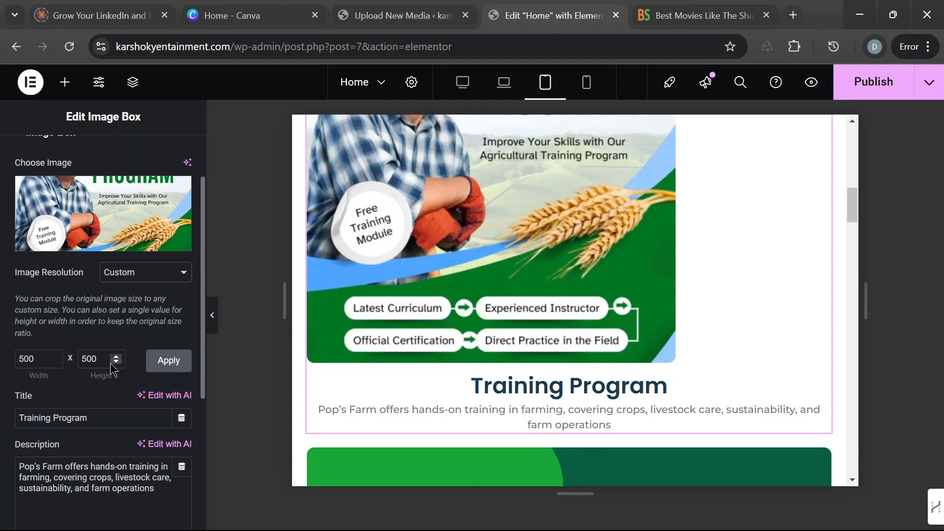
pyautogui.scroll(1, 160, 365)
pyautogui.click(175, 349)
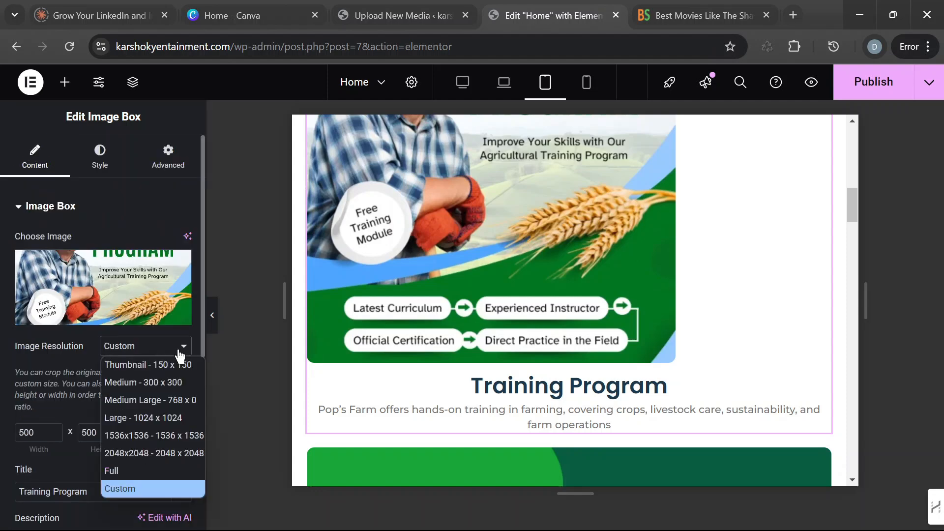
pyautogui.click(143, 471)
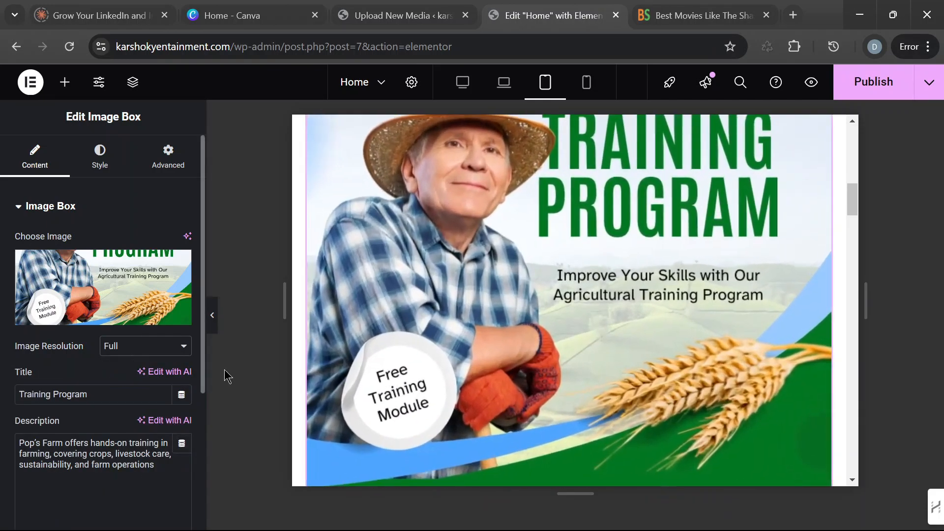
# Step: Switch to the mobile portrait layout and review the home page from the hero through the image boxes to the About Us text
pyautogui.scroll(8, 782, 373)
pyautogui.scroll(4, 757, 366)
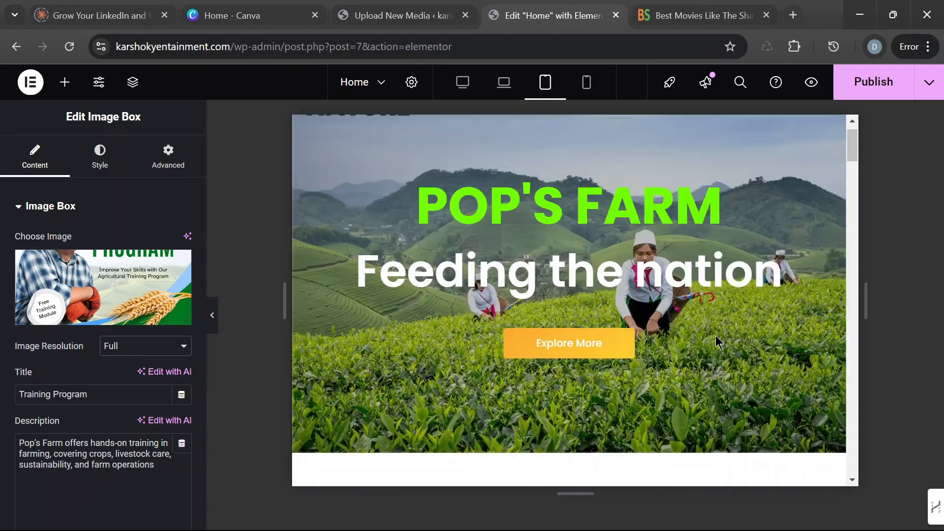
pyautogui.click(580, 89)
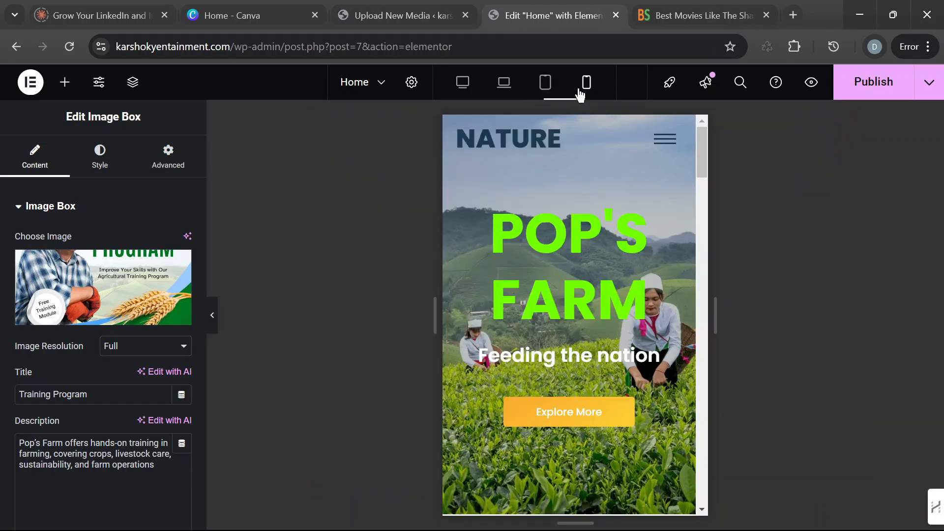
pyautogui.scroll(-6, 614, 271)
pyautogui.scroll(-5, 641, 325)
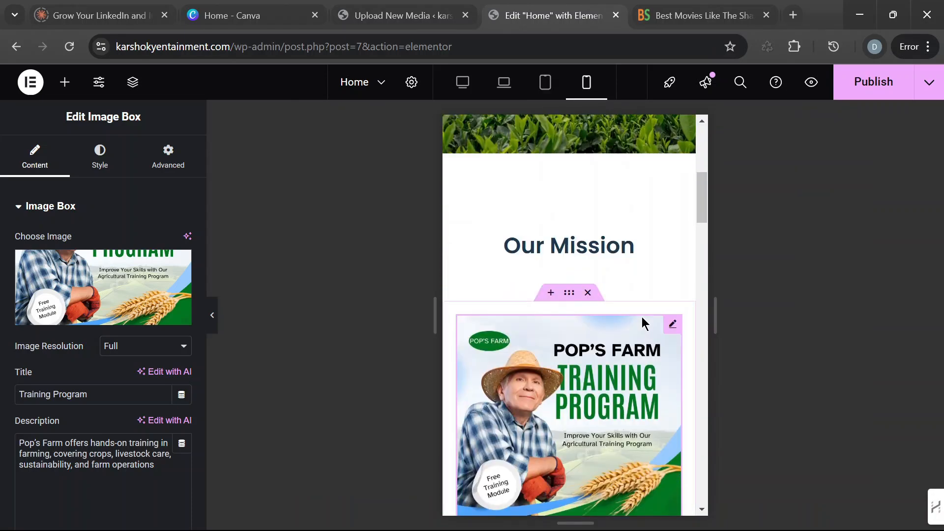
pyautogui.scroll(-8, 644, 324)
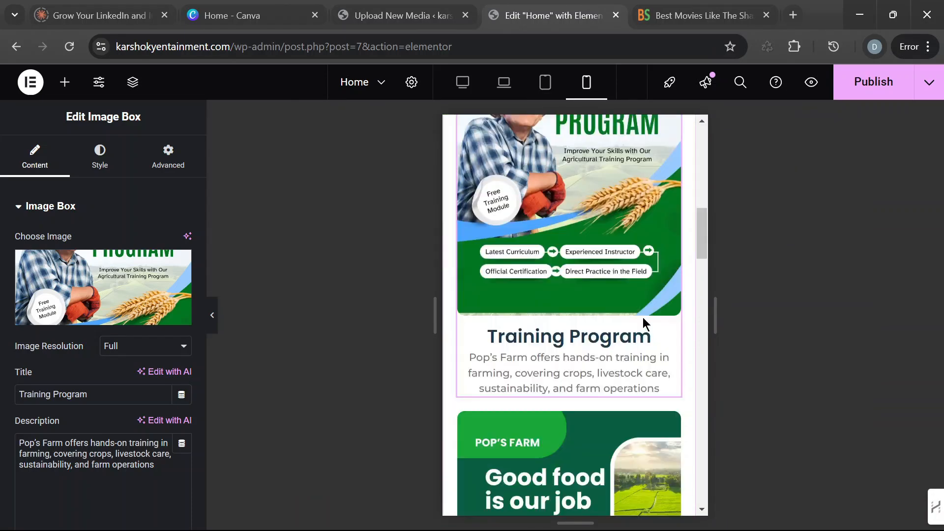
pyautogui.scroll(3, 644, 323)
pyautogui.scroll(-4, 644, 324)
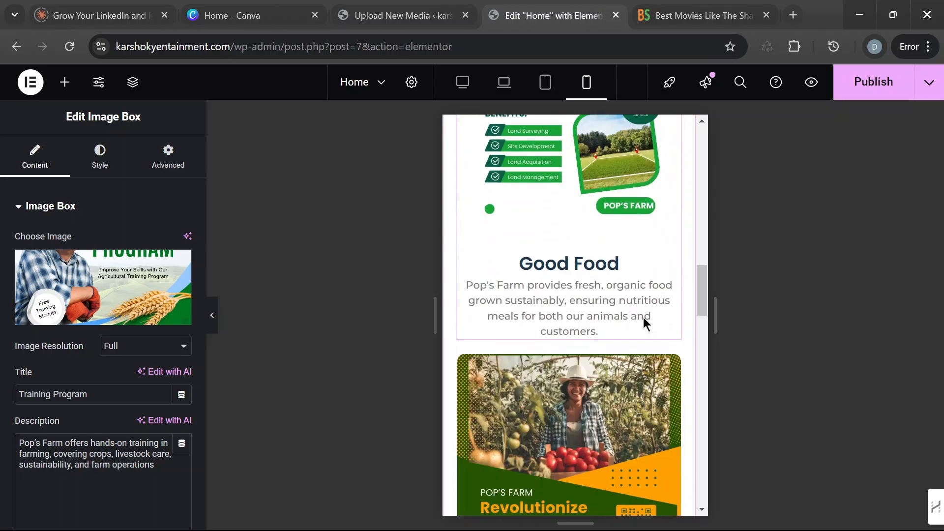
pyautogui.scroll(-5, 644, 324)
pyautogui.scroll(-10, 644, 324)
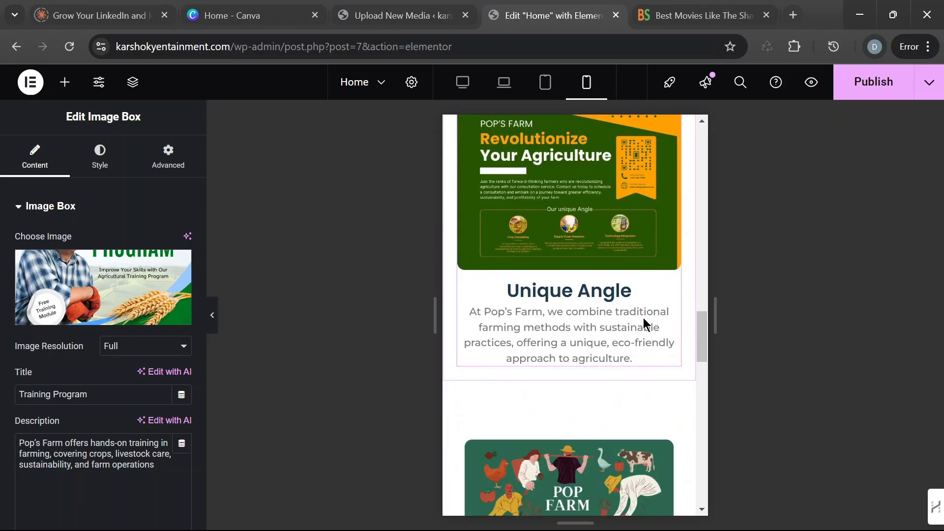
pyautogui.scroll(20, 644, 324)
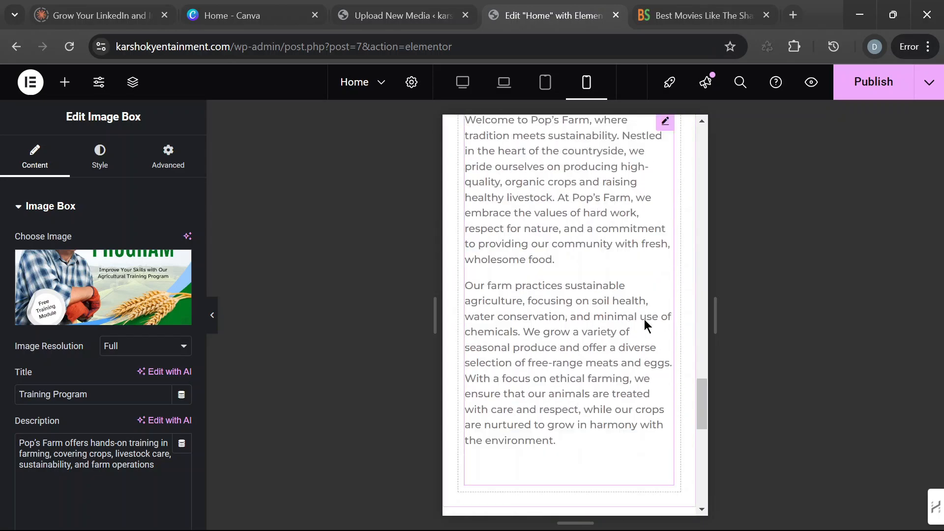
pyautogui.scroll(5, 646, 313)
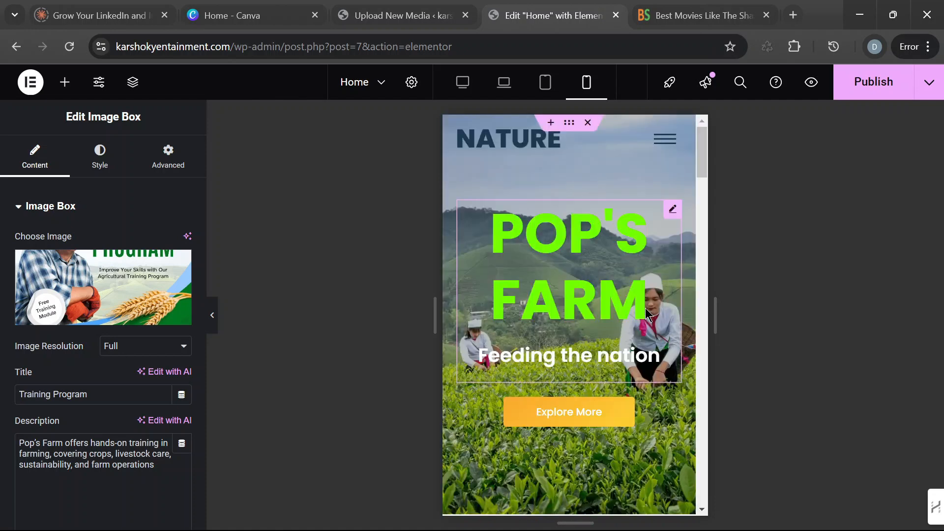
# Step: Set the mobile font size of the hero's POP'S FARM prefix text to 50 px
pyautogui.click(672, 212)
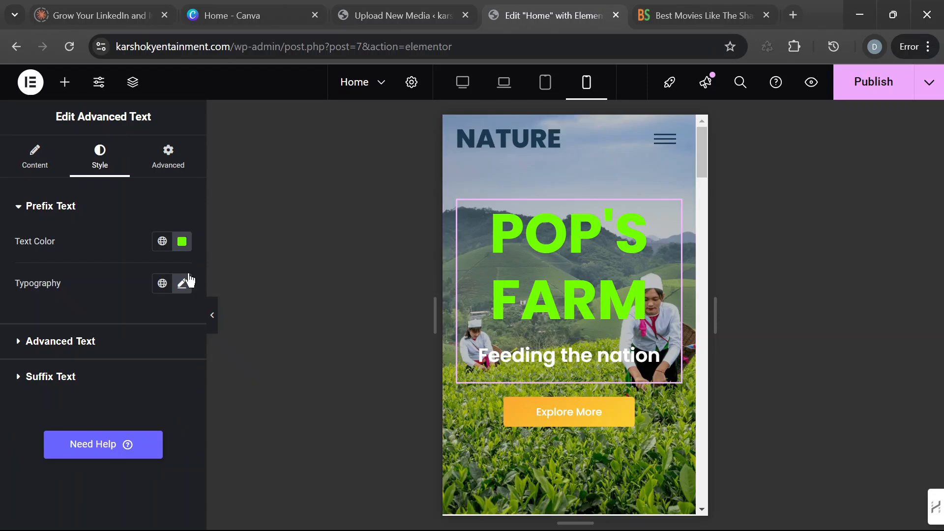
pyautogui.click(182, 284)
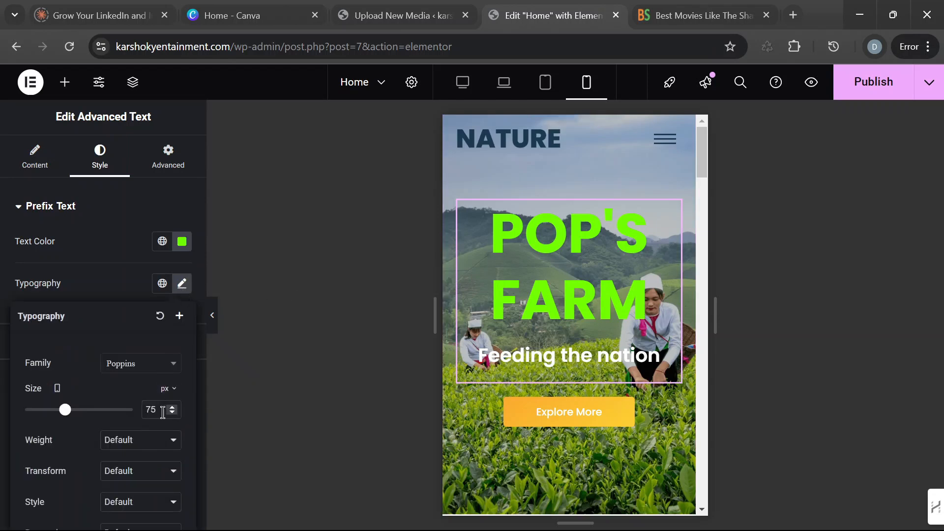
pyautogui.moveTo(158, 412); pyautogui.dragTo(141, 415)
pyautogui.write('50')
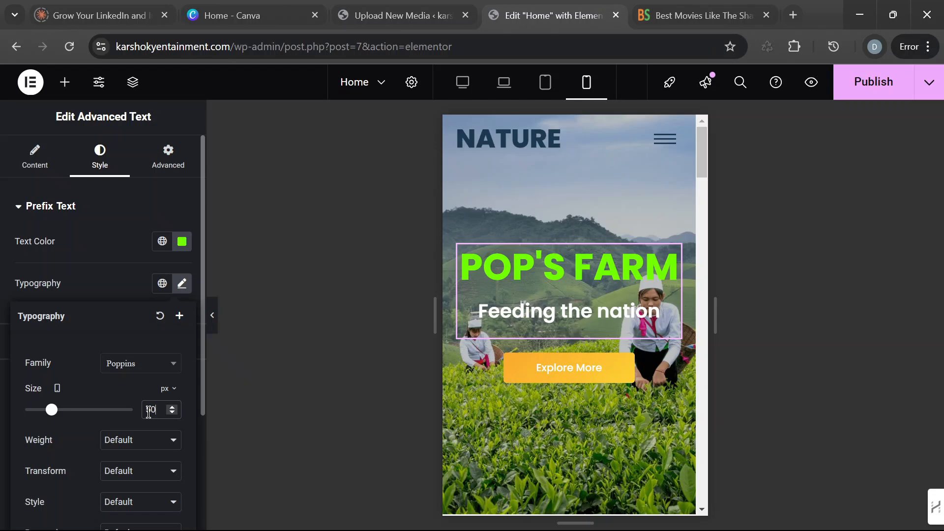
# Step: Review the mobile layout from the hero down through the image boxes to the Contact Us section and footer
pyautogui.scroll(-5, 642, 329)
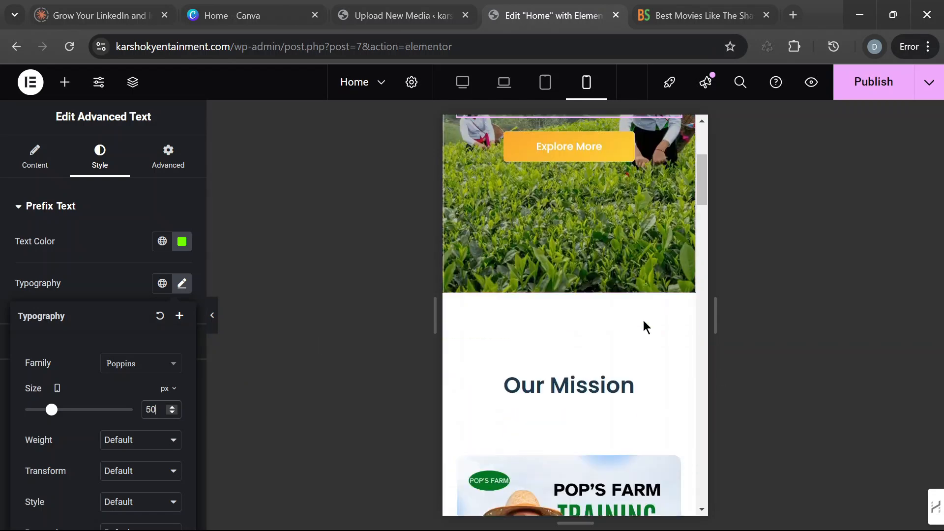
pyautogui.scroll(-10, 639, 338)
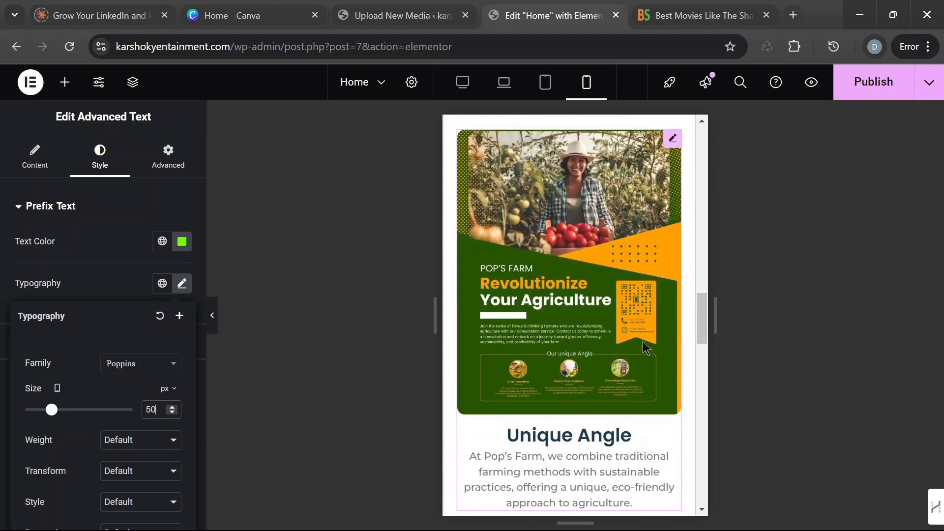
pyautogui.scroll(-10, 642, 344)
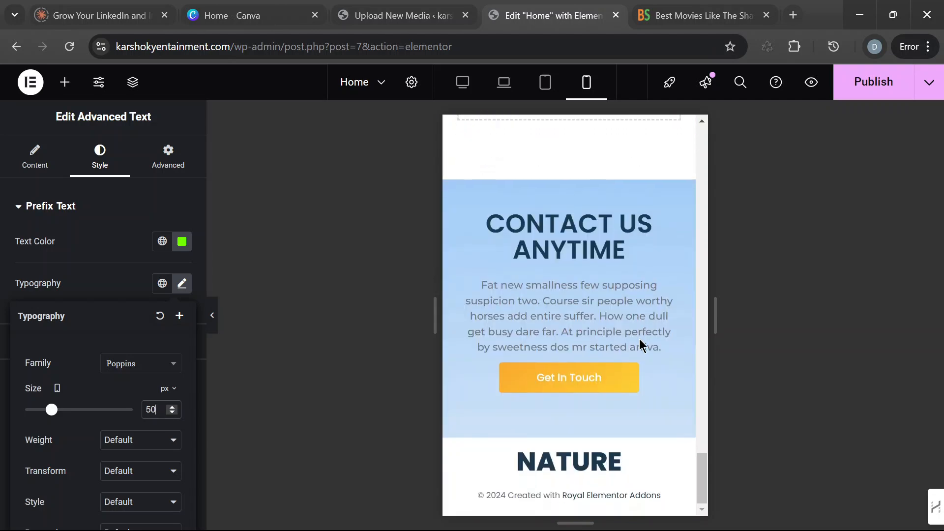
pyautogui.click(212, 317)
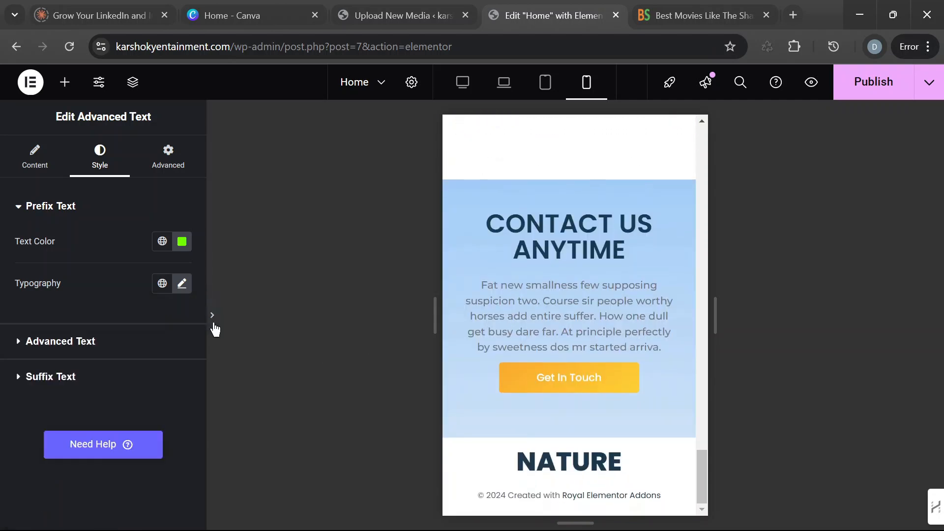
pyautogui.click(6, 324)
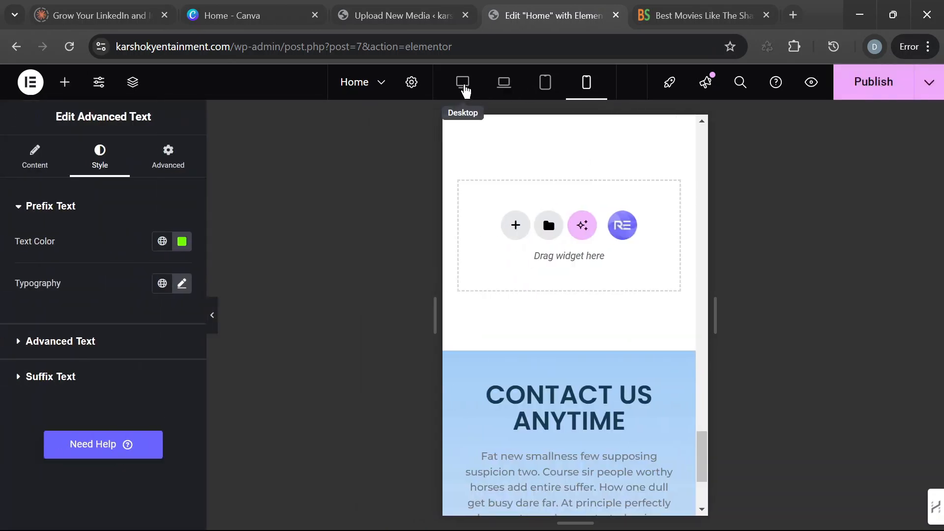
# Step: Switch to the desktop layout and review the full-width home page from the hero to the footer and back
pyautogui.click(464, 85)
pyautogui.scroll(10, 787, 353)
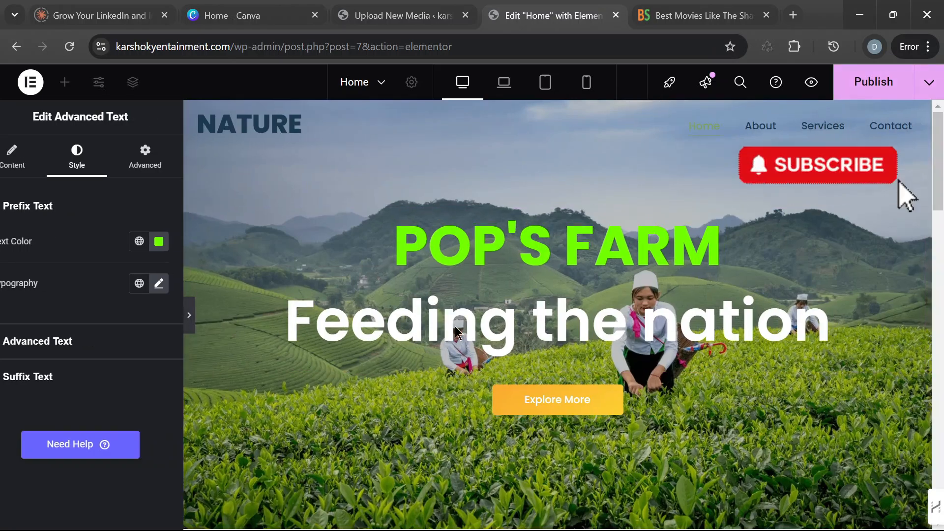
pyautogui.click(212, 315)
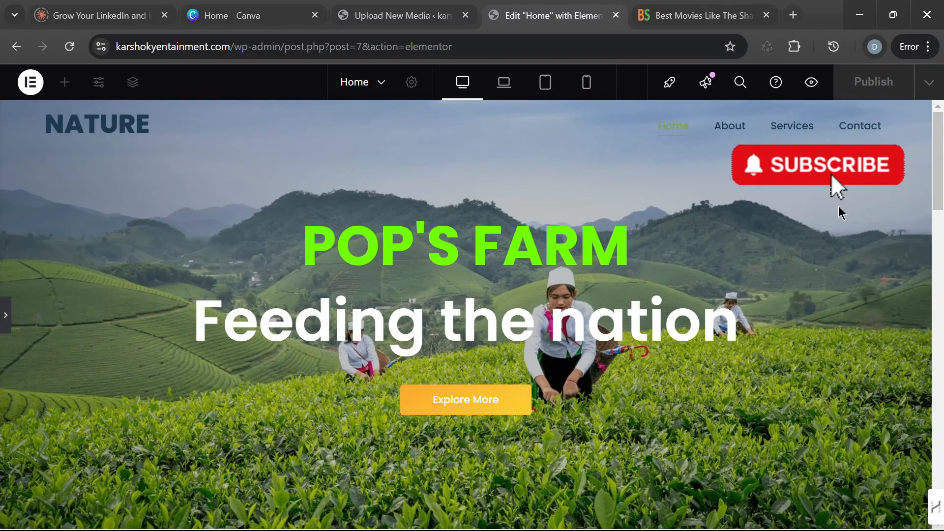
pyautogui.scroll(-7, 821, 217)
pyautogui.scroll(5, 812, 218)
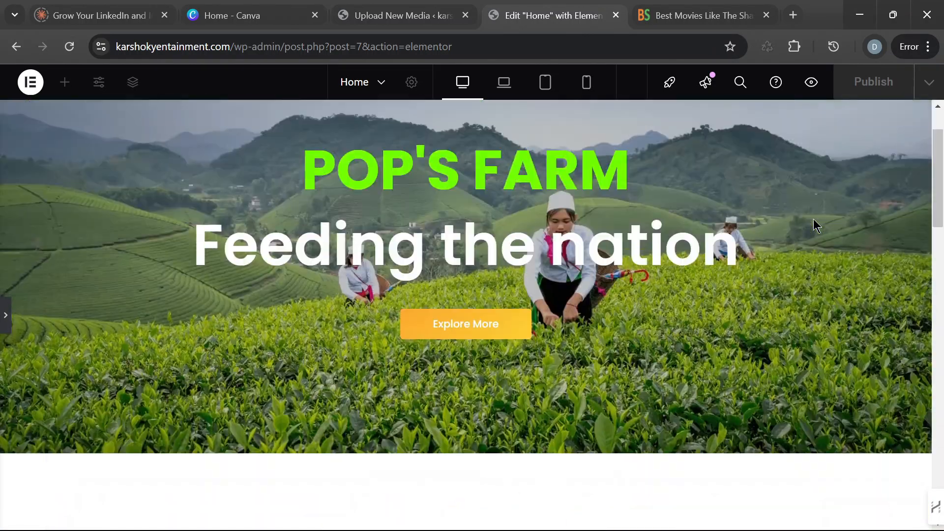
pyautogui.scroll(2, 813, 219)
pyautogui.scroll(-15, 810, 225)
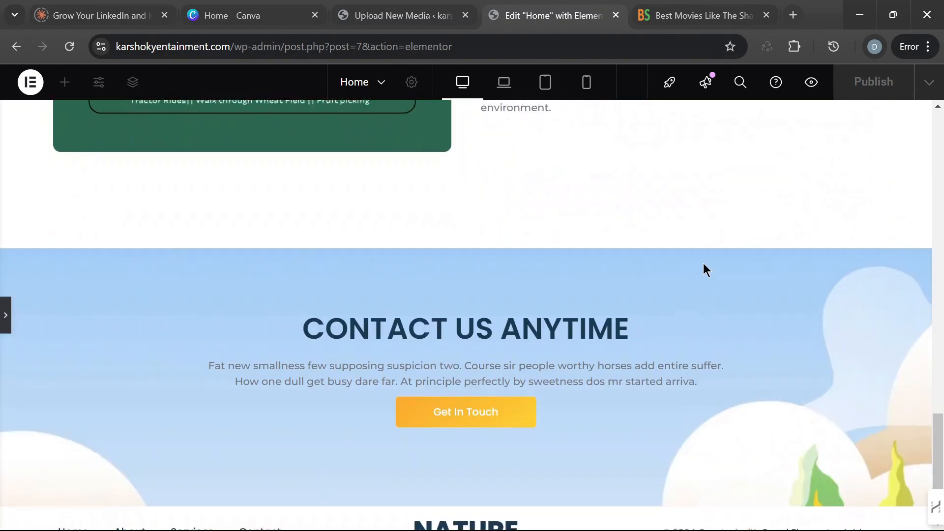
pyautogui.scroll(-1, 695, 283)
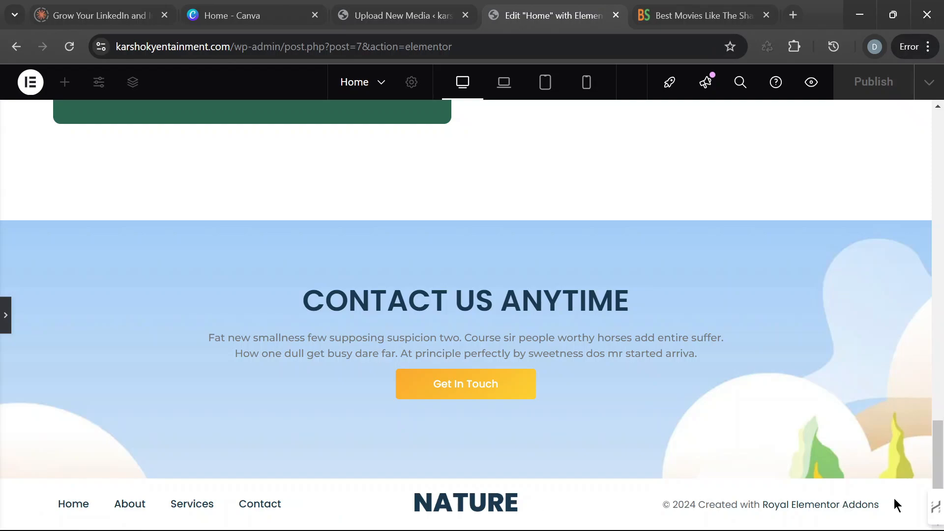
pyautogui.scroll(20, 835, 419)
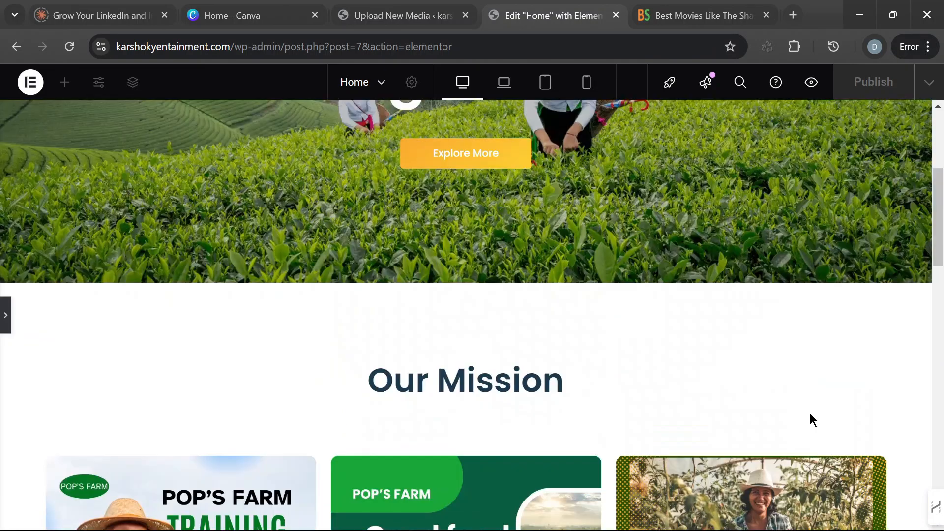
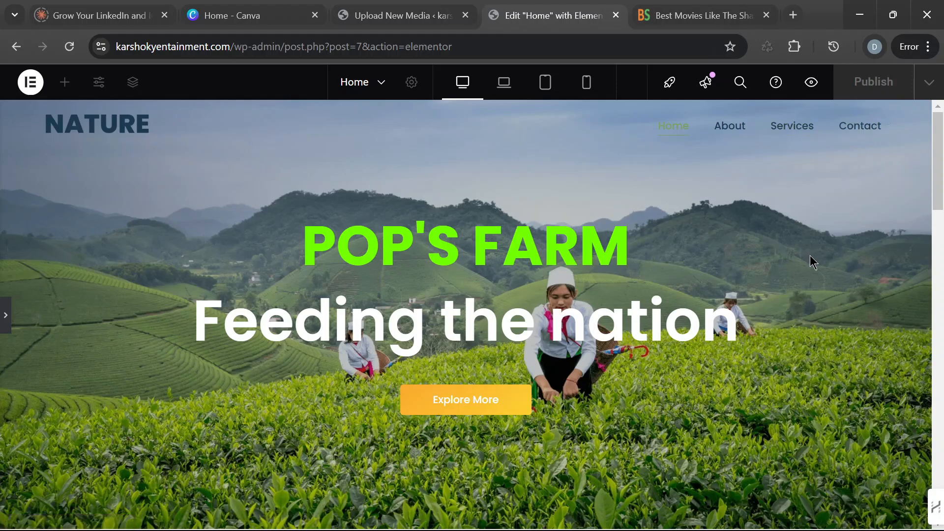
pyautogui.scroll(-2, 810, 255)
pyautogui.scroll(2, 812, 255)
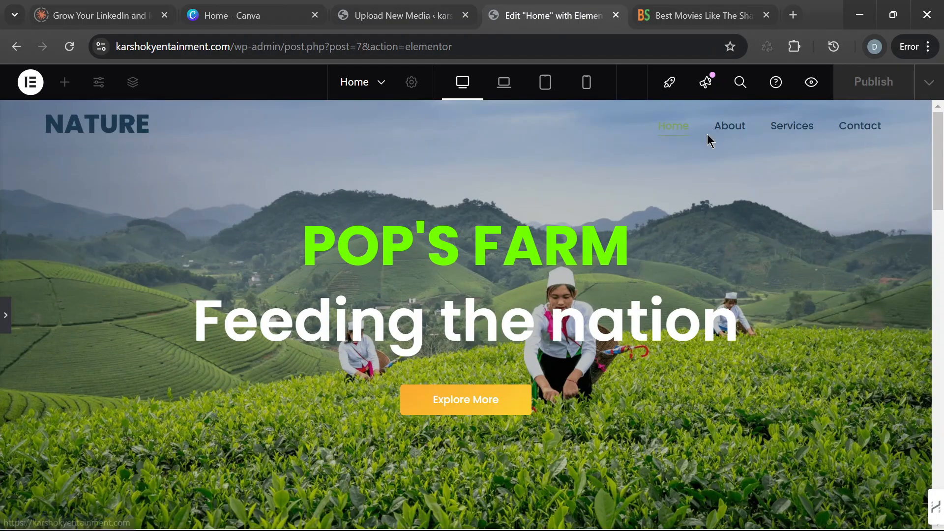
pyautogui.scroll(-1, 737, 192)
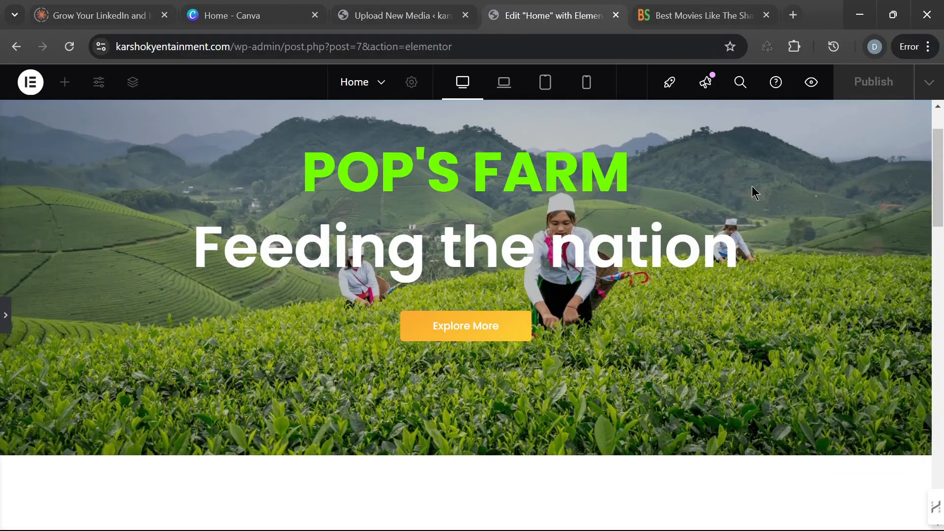
pyautogui.scroll(-3, 752, 186)
pyautogui.scroll(4, 751, 186)
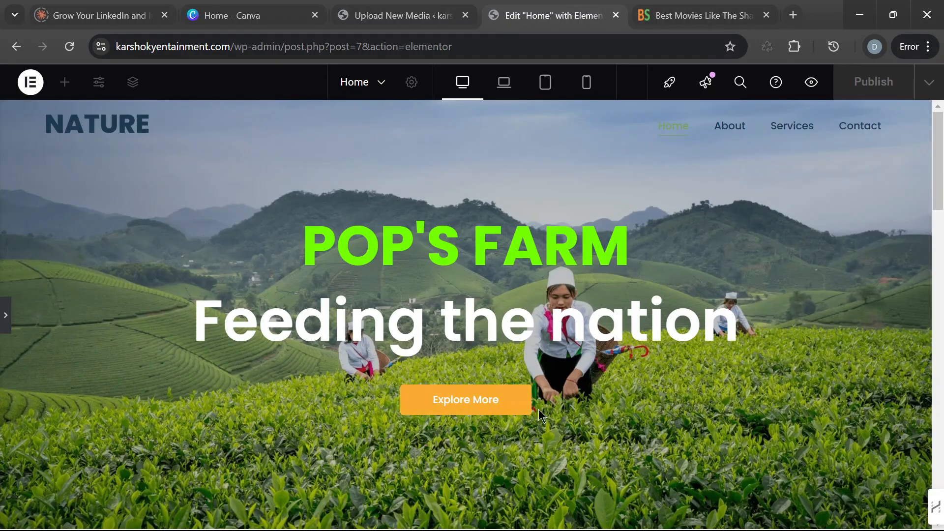
# Step: Open the hero's Explore More button for editing and examine its style options, link and other content settings
pyautogui.click(5, 315)
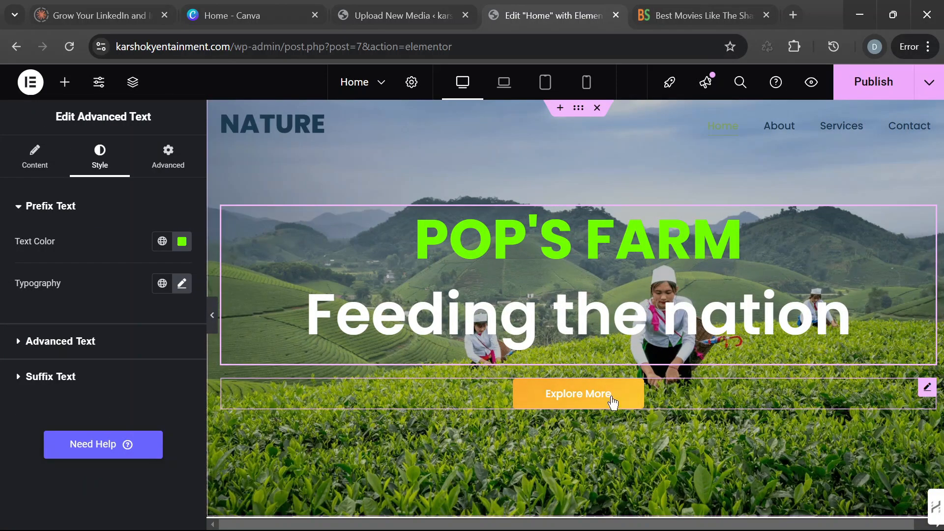
pyautogui.click(927, 388)
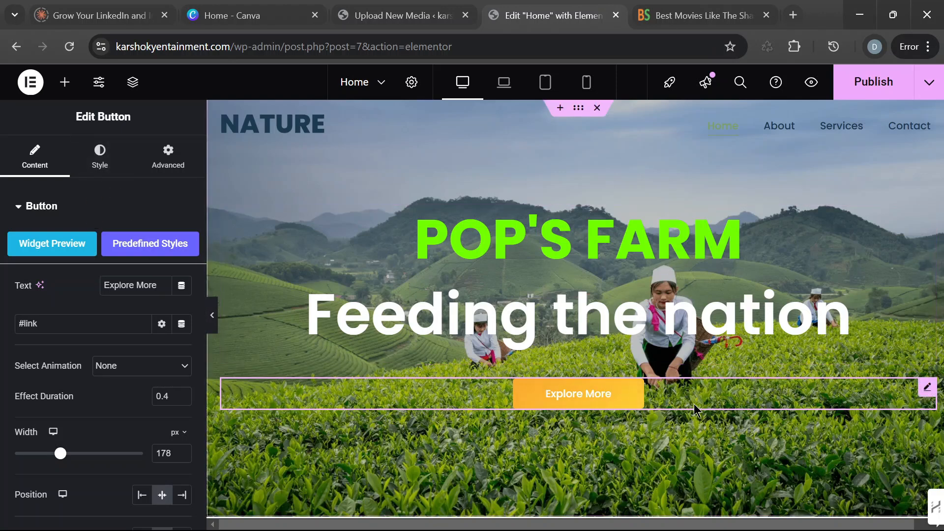
pyautogui.click(106, 172)
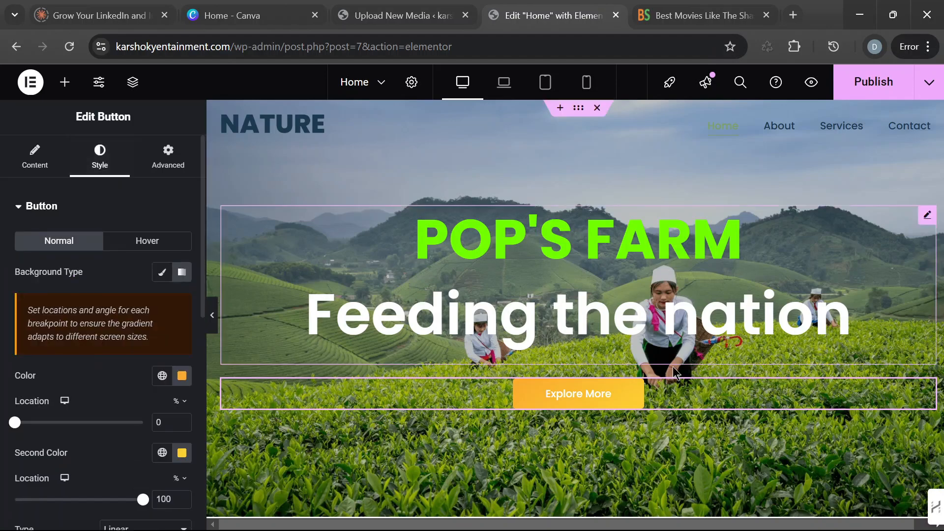
pyautogui.scroll(-3, 729, 393)
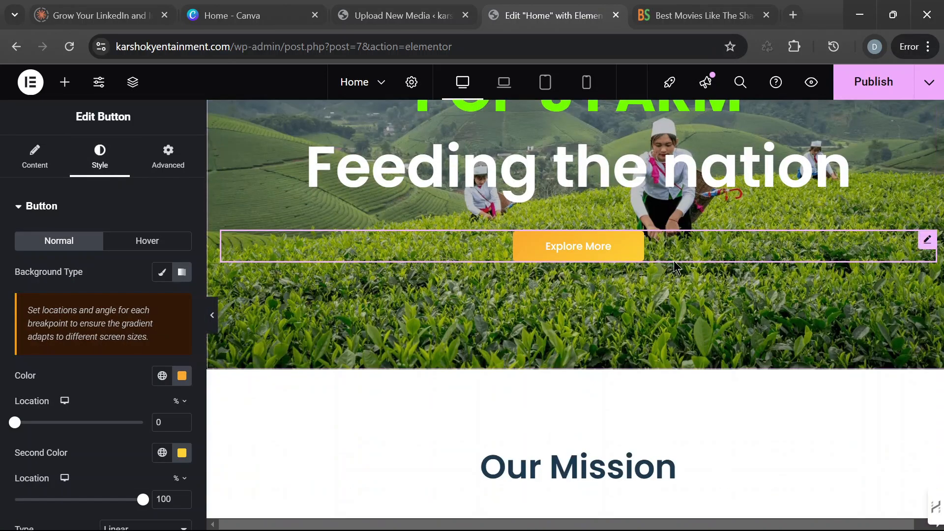
pyautogui.click(35, 169)
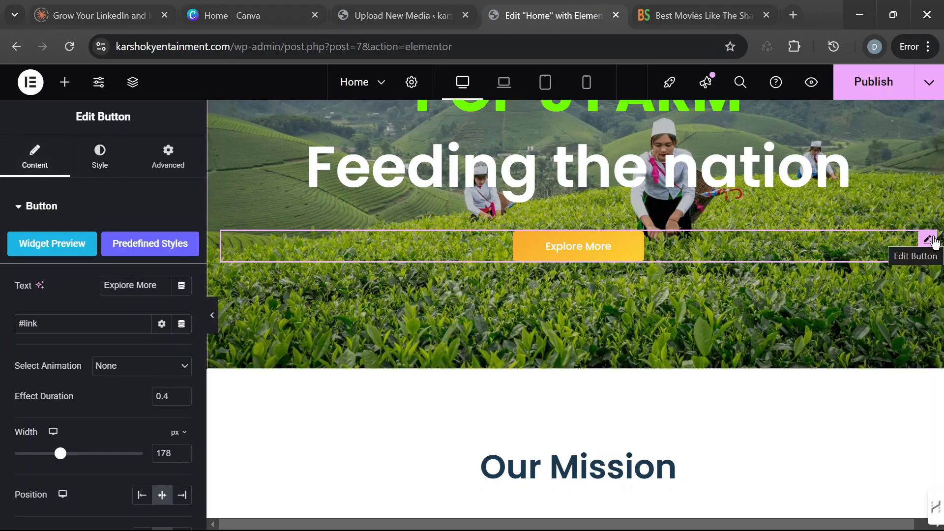
pyautogui.click(21, 215)
pyautogui.click(20, 215)
pyautogui.scroll(-1, 29, 236)
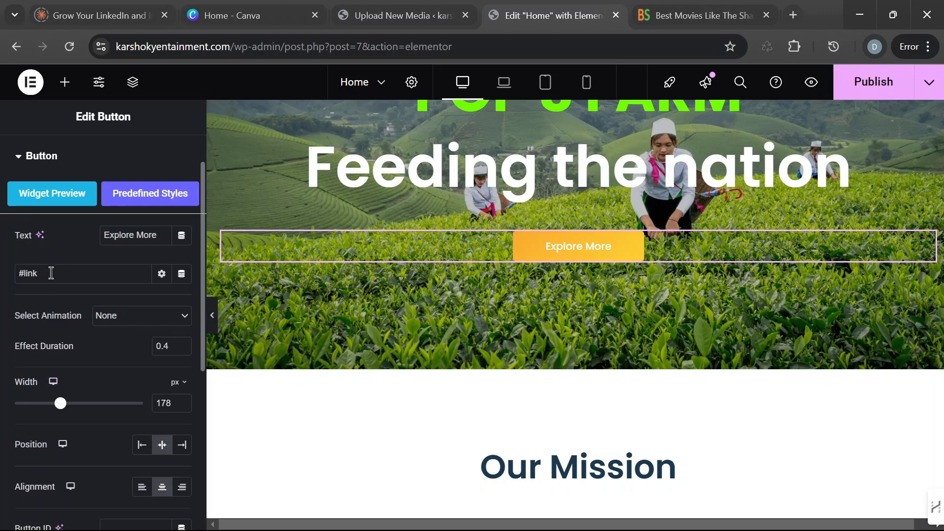
pyautogui.scroll(1, 84, 215)
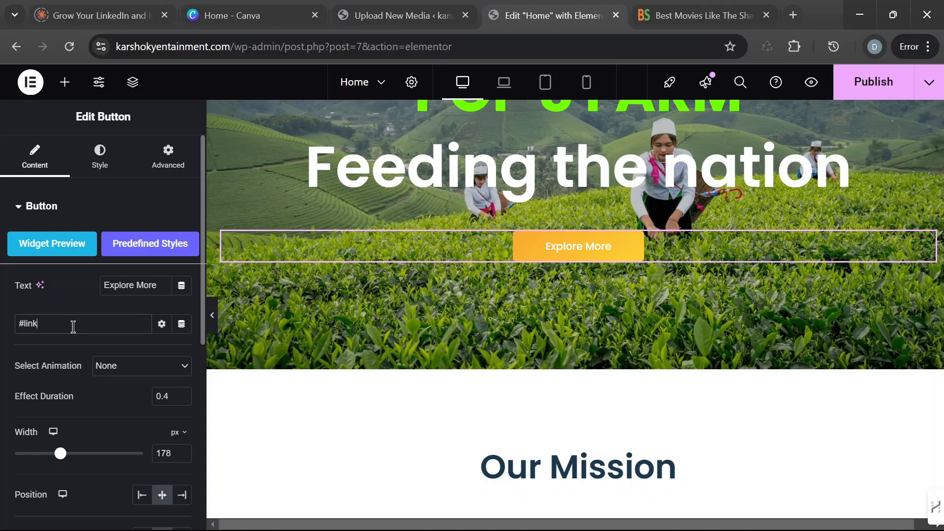
pyautogui.moveTo(72, 326); pyautogui.dragTo(13, 328)
pyautogui.scroll(-4, 141, 396)
pyautogui.scroll(4, 141, 397)
# Step: Set the first gradient colour of the Explore More button's normal background to the global Accent colour
pyautogui.click(92, 166)
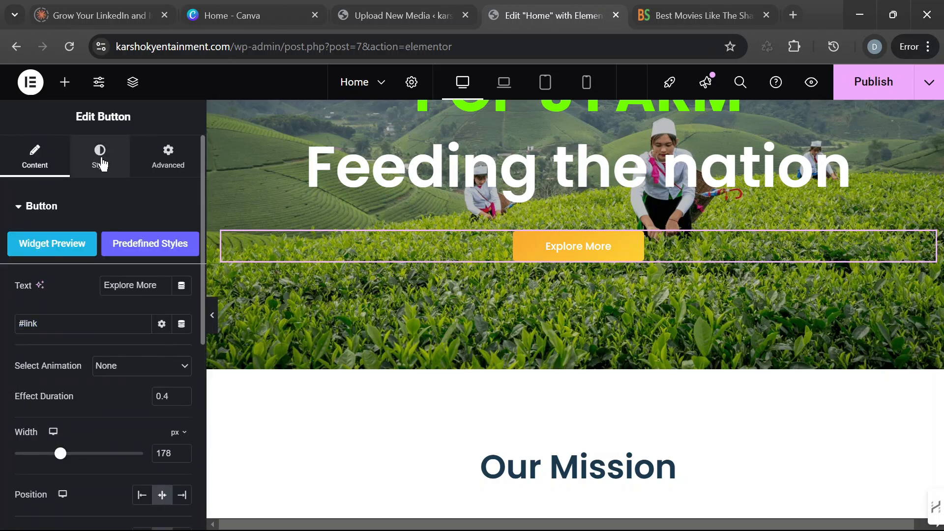
pyautogui.click(94, 164)
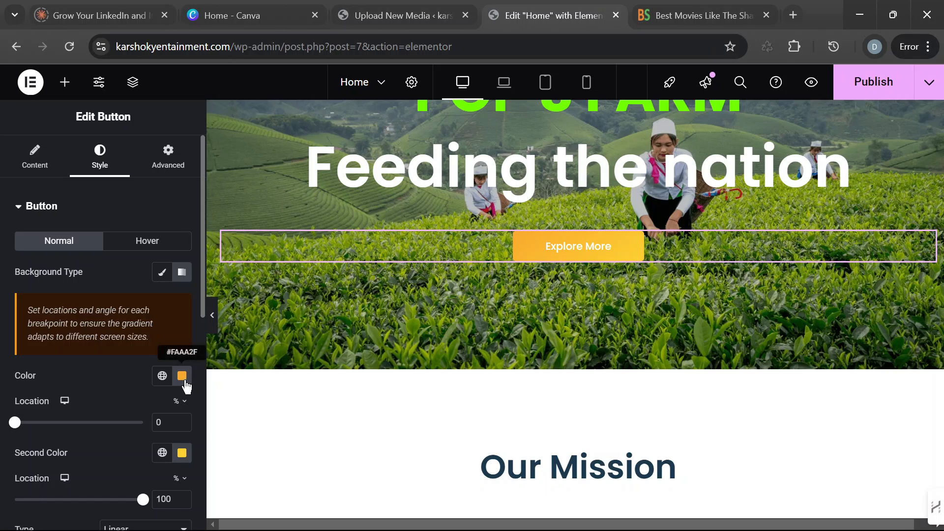
pyautogui.click(163, 377)
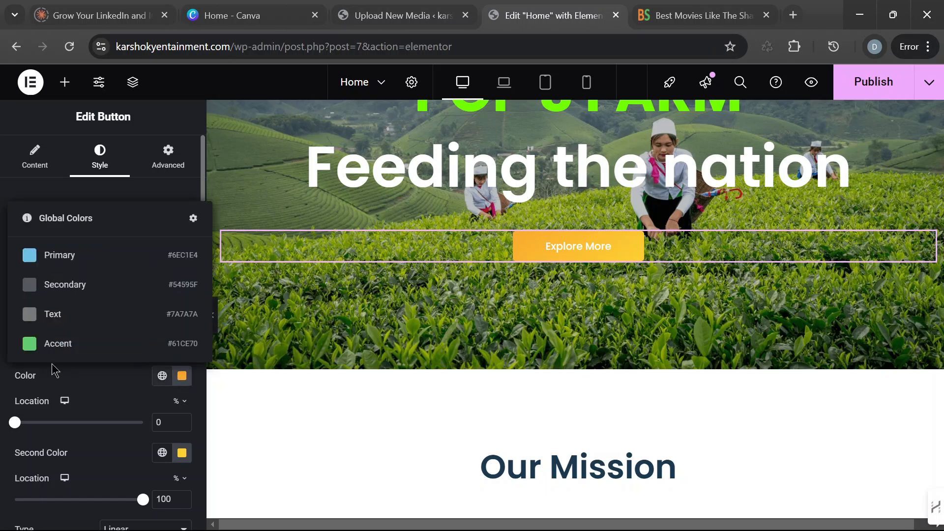
pyautogui.click(30, 344)
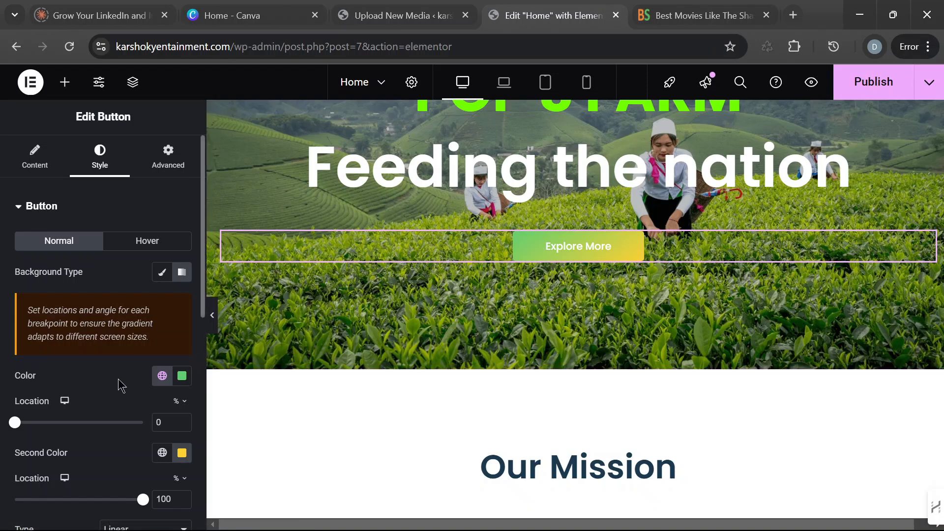
# Step: Try the global Primary colour as the Explore More button's hover background
pyautogui.scroll(-3, 119, 383)
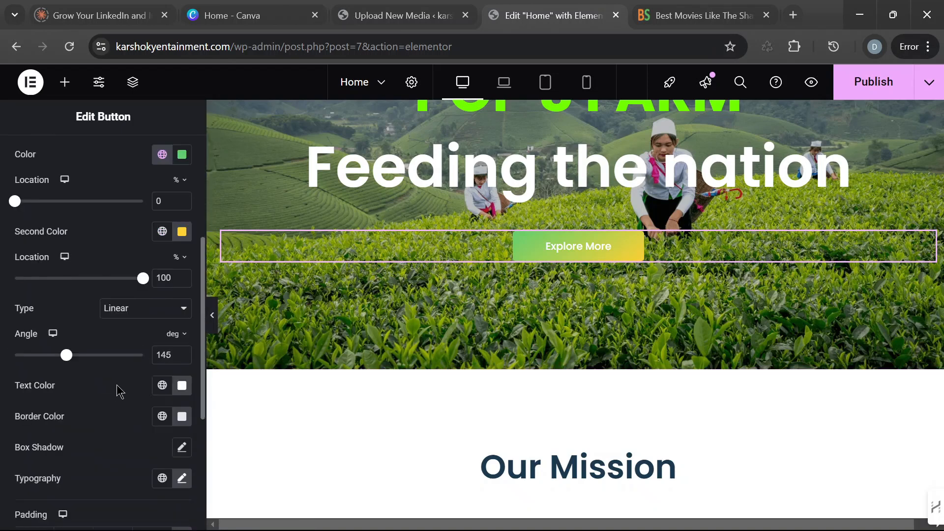
pyautogui.scroll(1, 127, 388)
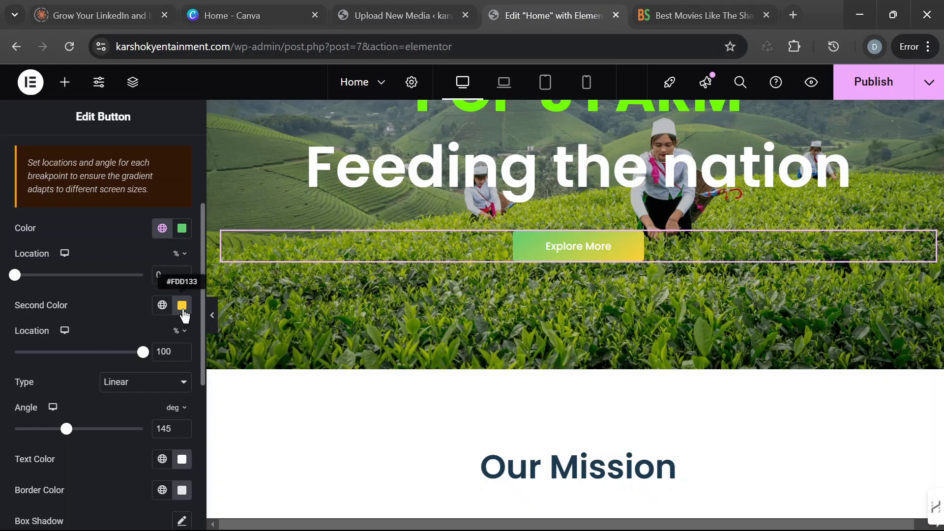
pyautogui.scroll(3, 774, 235)
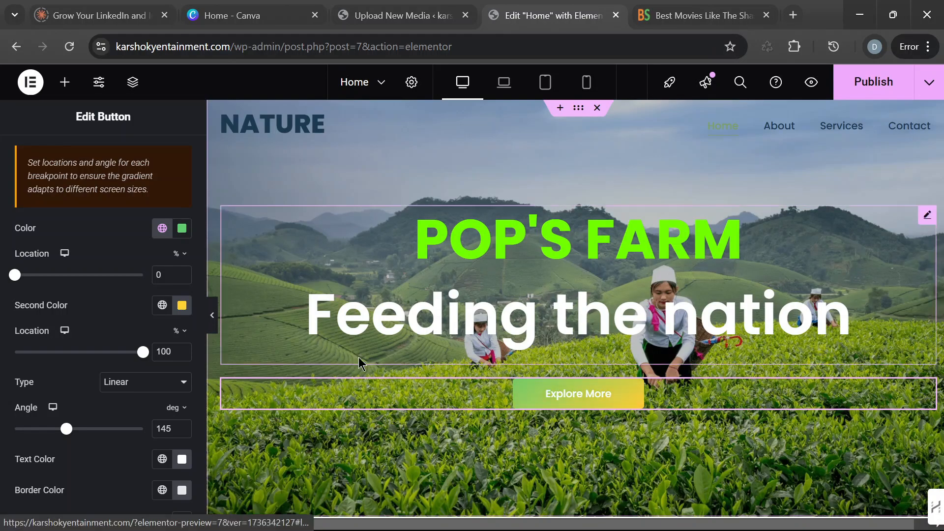
pyautogui.scroll(-1, 695, 367)
pyautogui.scroll(-1, 695, 367)
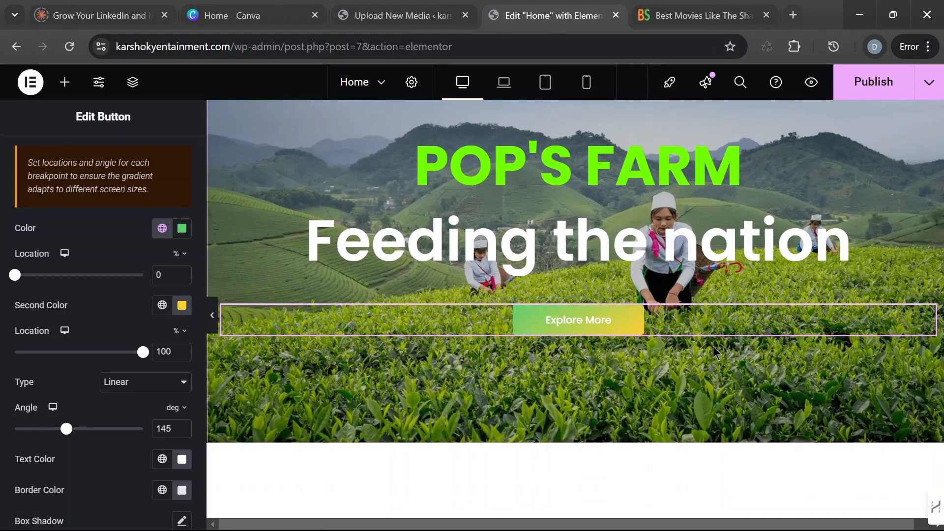
pyautogui.scroll(3, 160, 367)
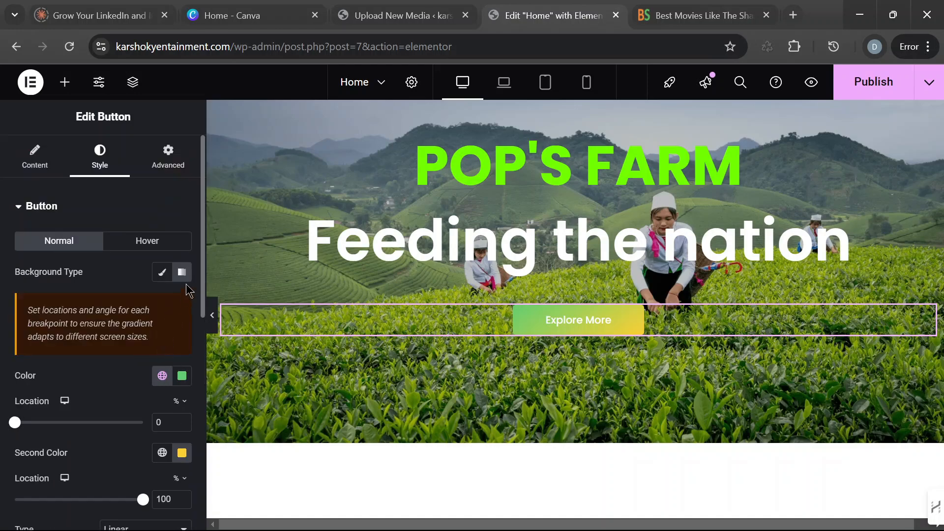
pyautogui.click(151, 248)
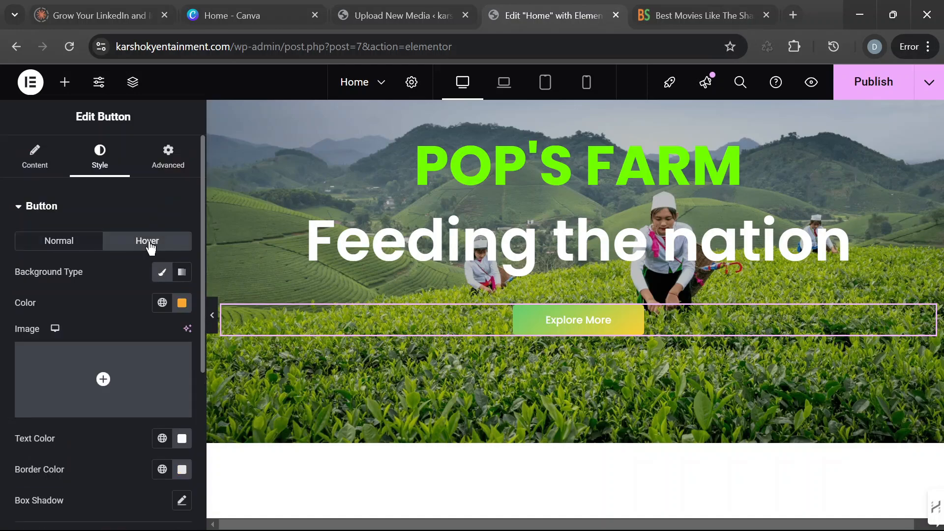
pyautogui.click(163, 305)
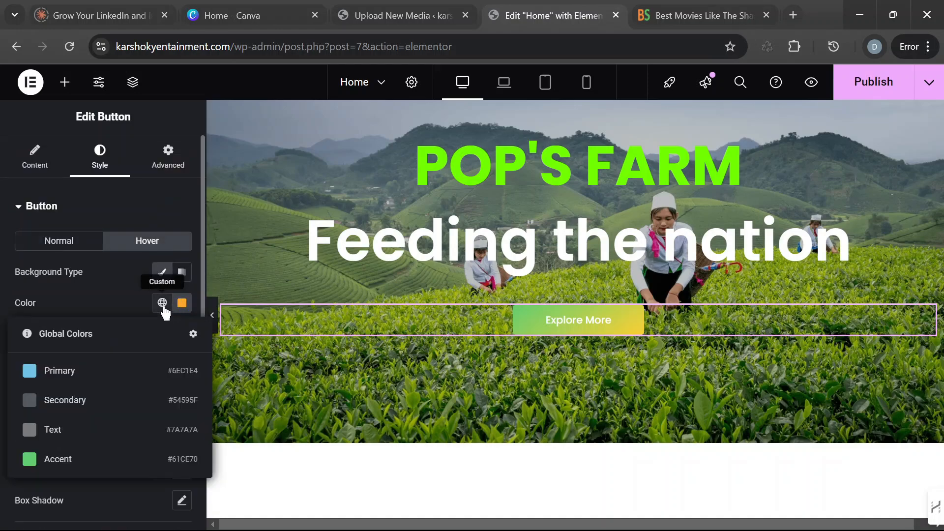
pyautogui.click(119, 371)
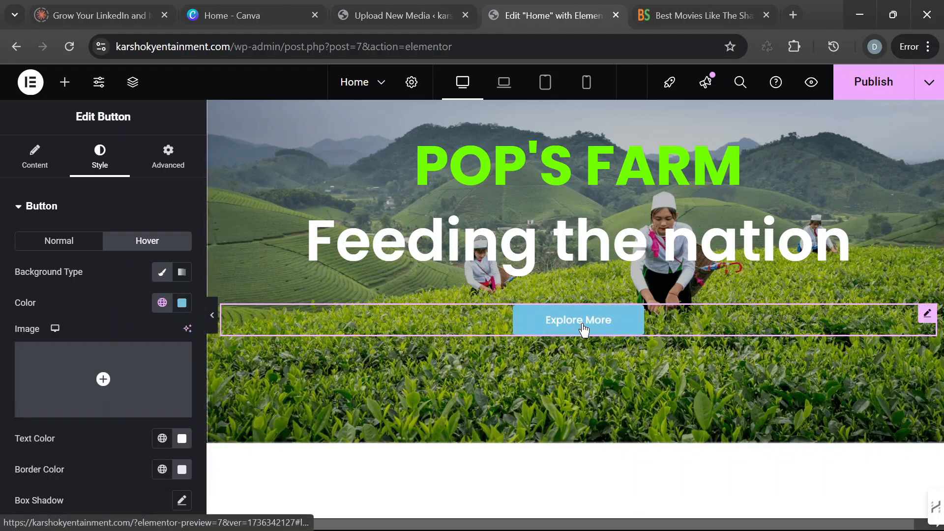
# Step: Set the Explore More button's hover background to the global Accent colour
pyautogui.click(178, 309)
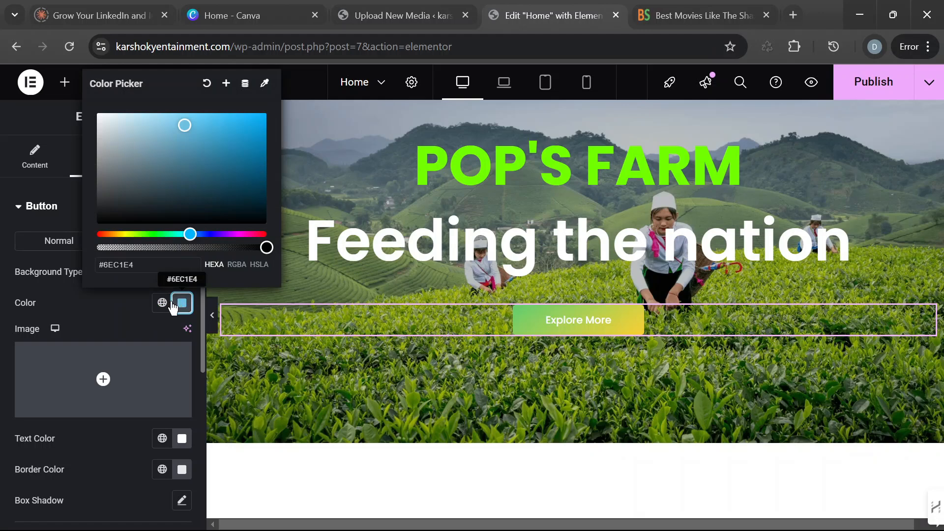
pyautogui.click(162, 303)
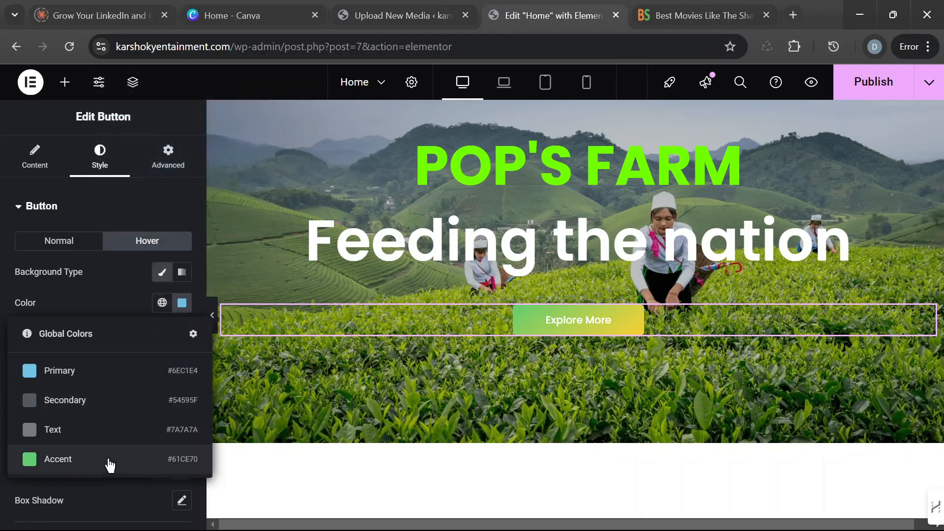
pyautogui.click(109, 460)
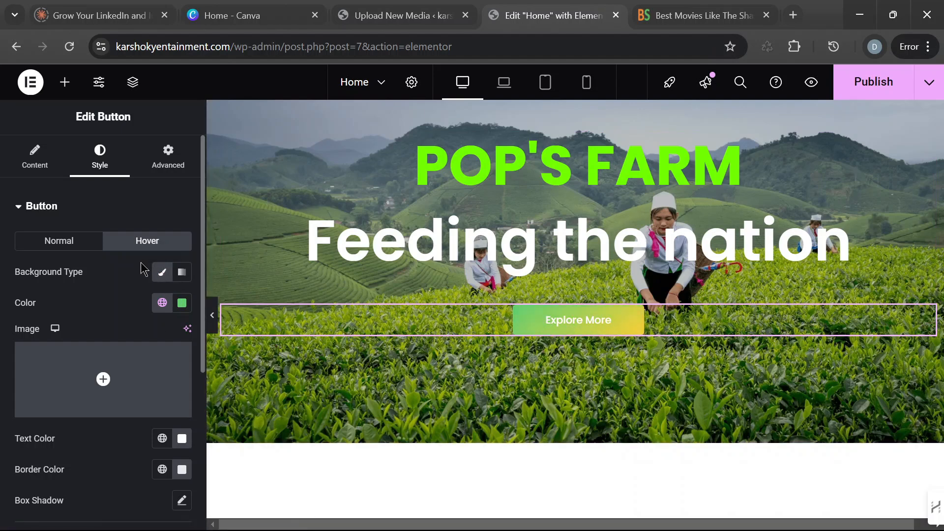
# Step: Try dark green #294823 as the second gradient colour of the Explore More button's normal background and preview the hero at full width
pyautogui.click(73, 242)
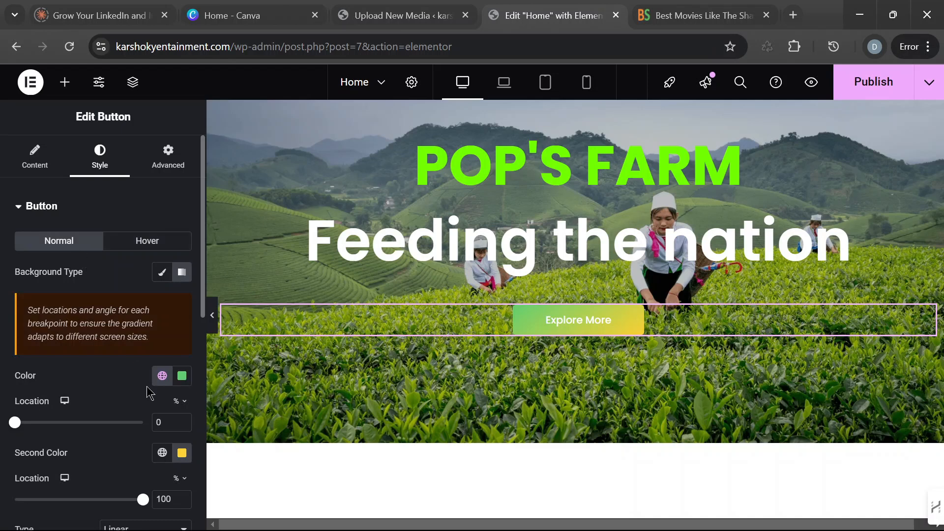
pyautogui.scroll(-3, 139, 420)
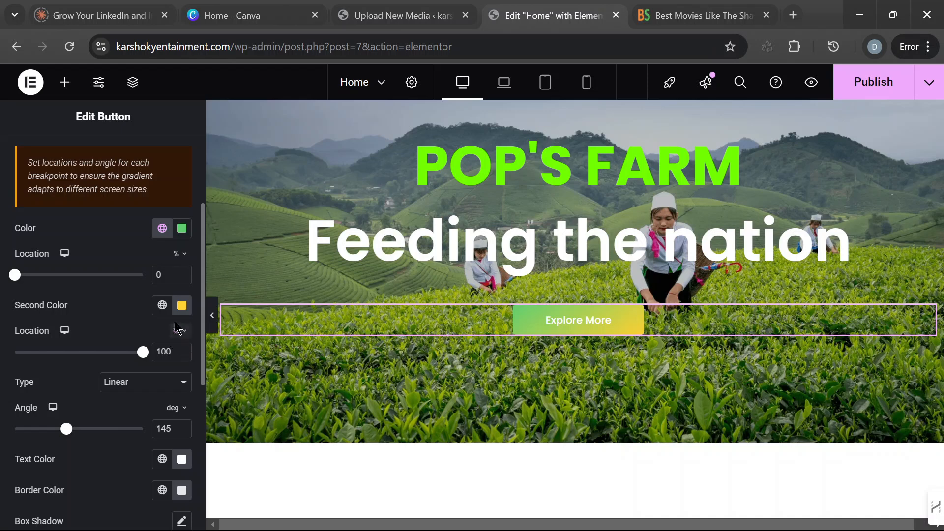
pyautogui.click(182, 306)
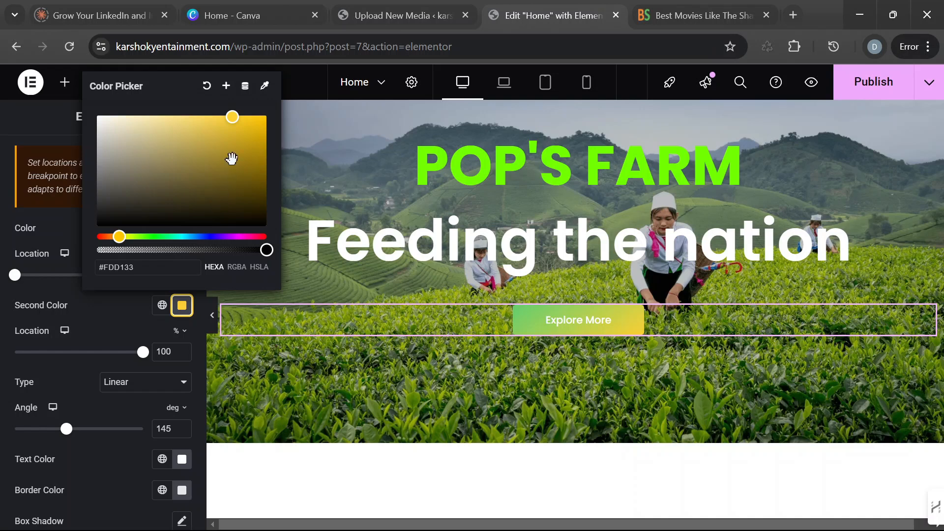
pyautogui.moveTo(119, 237); pyautogui.dragTo(202, 250)
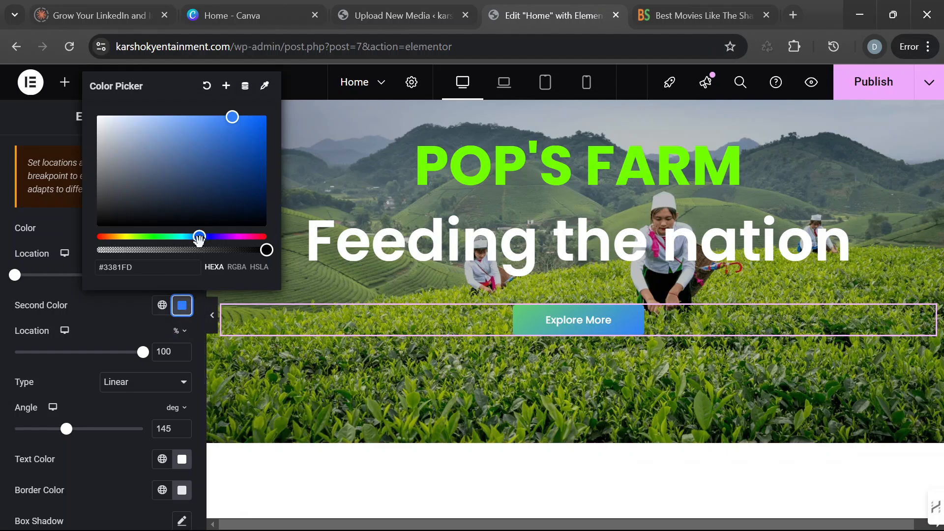
pyautogui.moveTo(198, 239); pyautogui.dragTo(149, 238)
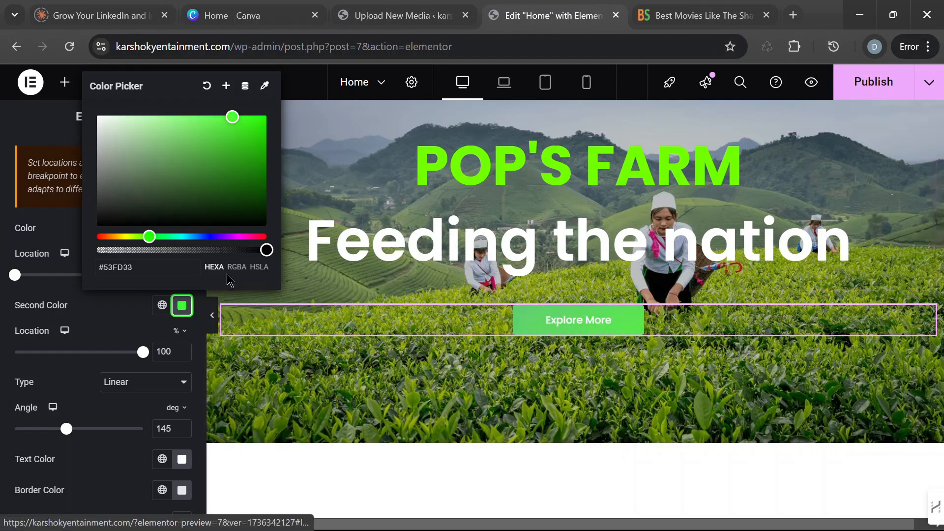
pyautogui.moveTo(233, 118); pyautogui.dragTo(184, 195)
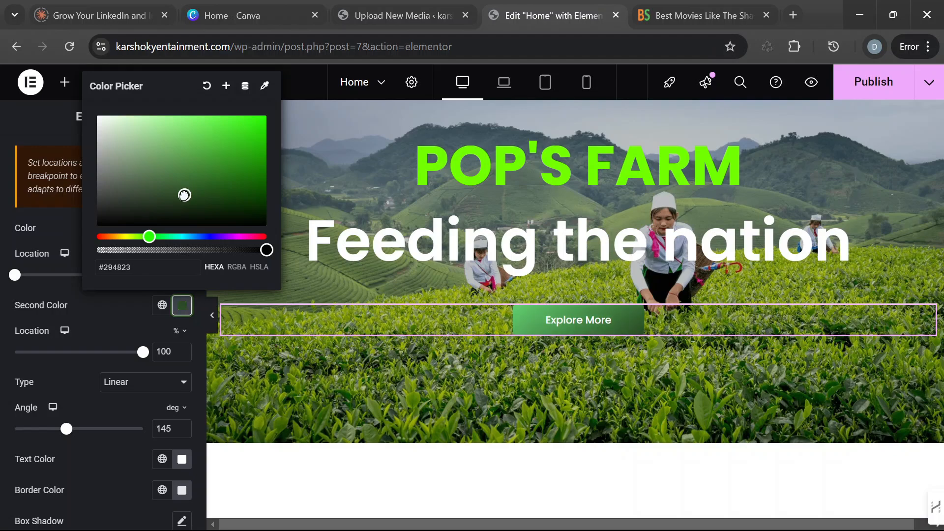
pyautogui.click(214, 321)
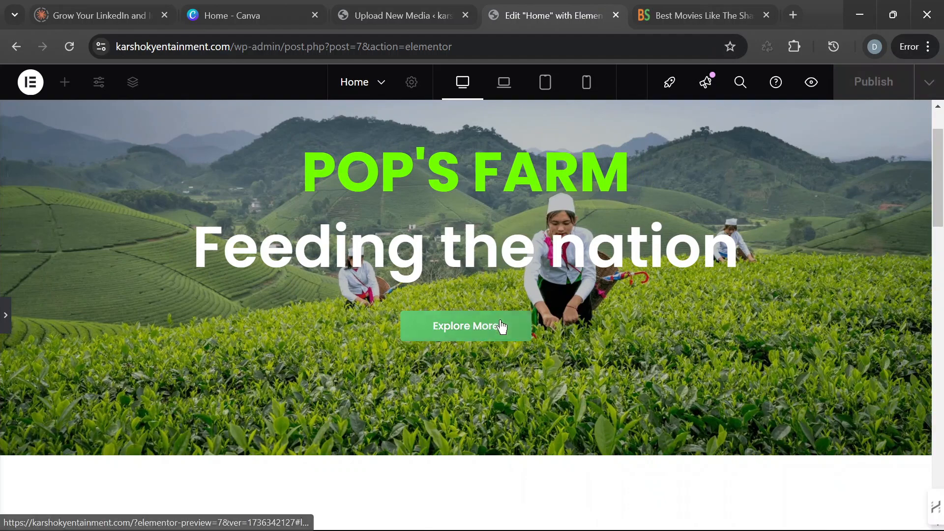
pyautogui.click(5, 322)
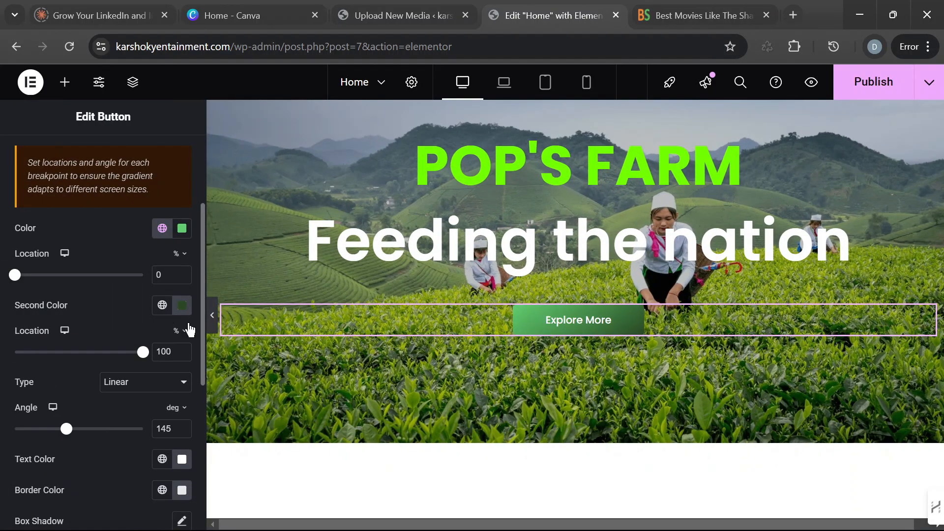
# Step: Set the second gradient colour of the Explore More button's normal background to yellow #E5D512
pyautogui.click(182, 305)
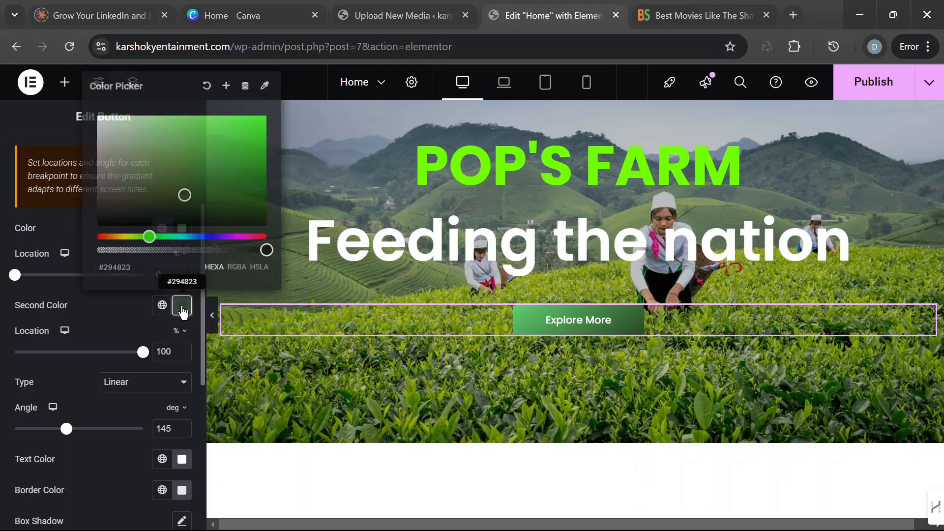
pyautogui.click(121, 236)
pyautogui.moveTo(121, 236)
pyautogui.mouseDown()
pyautogui.moveTo(112, 236)
pyautogui.moveTo(123, 236)
pyautogui.mouseUp()
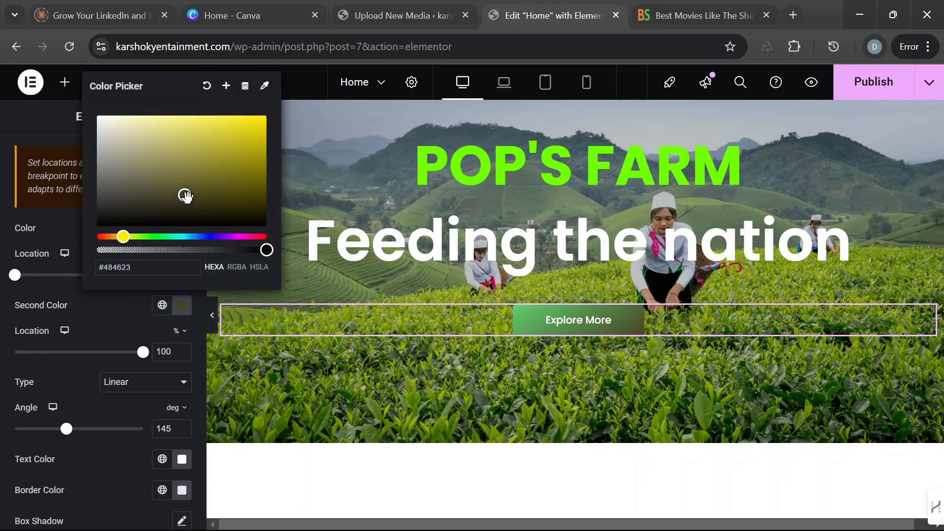
pyautogui.moveTo(185, 195); pyautogui.dragTo(252, 127)
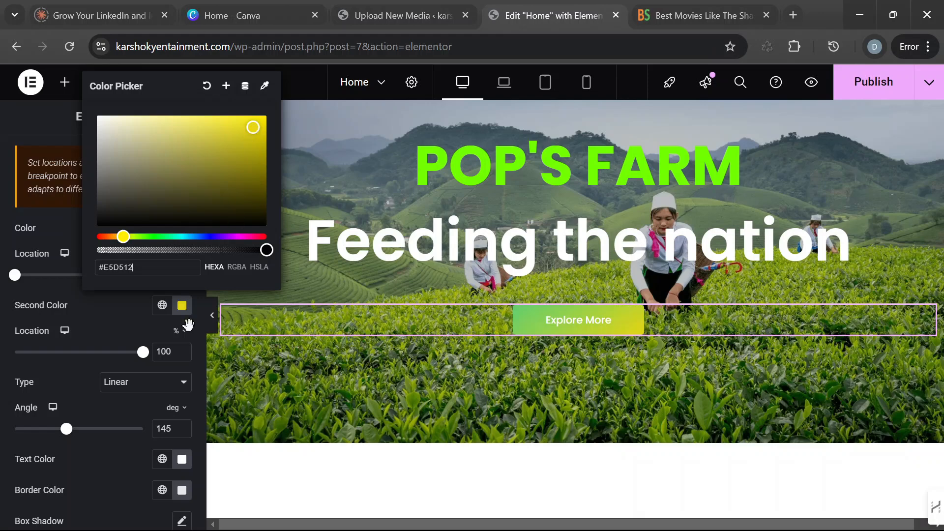
pyautogui.scroll(2, 101, 385)
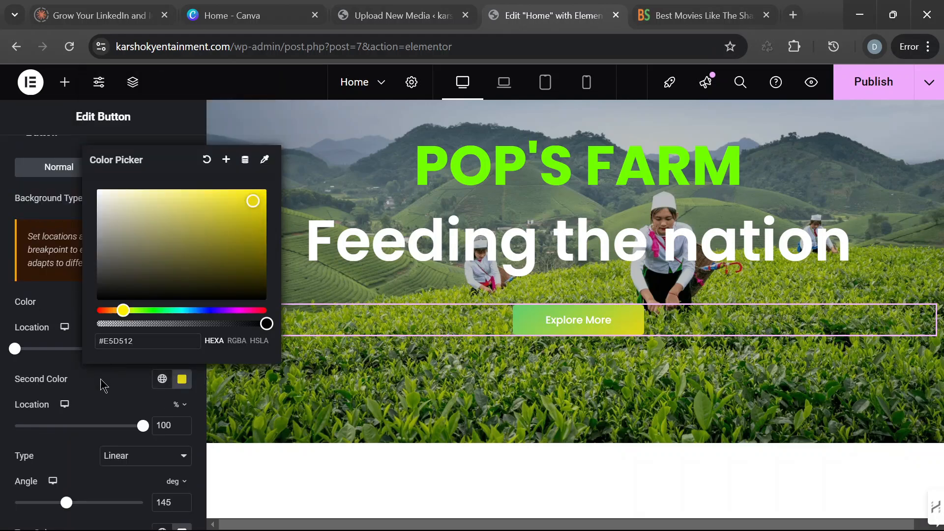
pyautogui.click(102, 384)
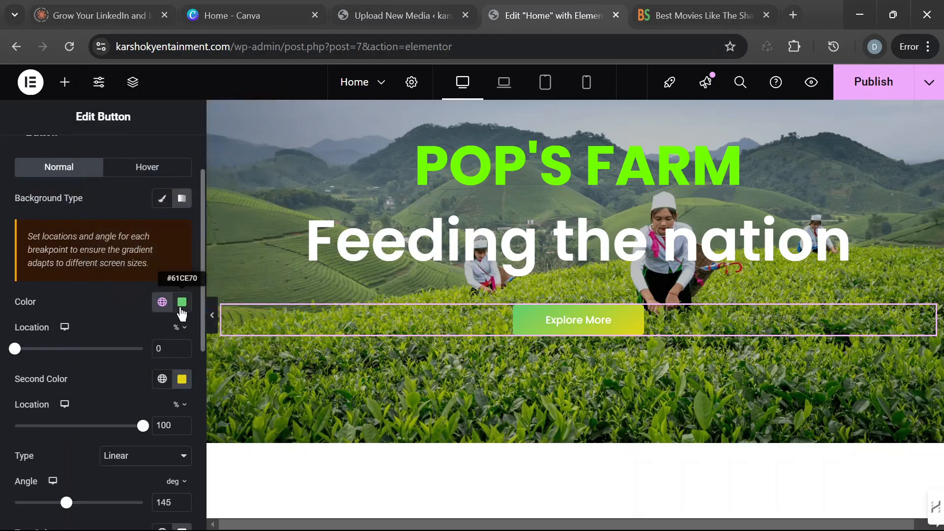
# Step: Set the first gradient colour of the Explore More button's normal background to olive green #6E891B and publish the page
pyautogui.click(182, 301)
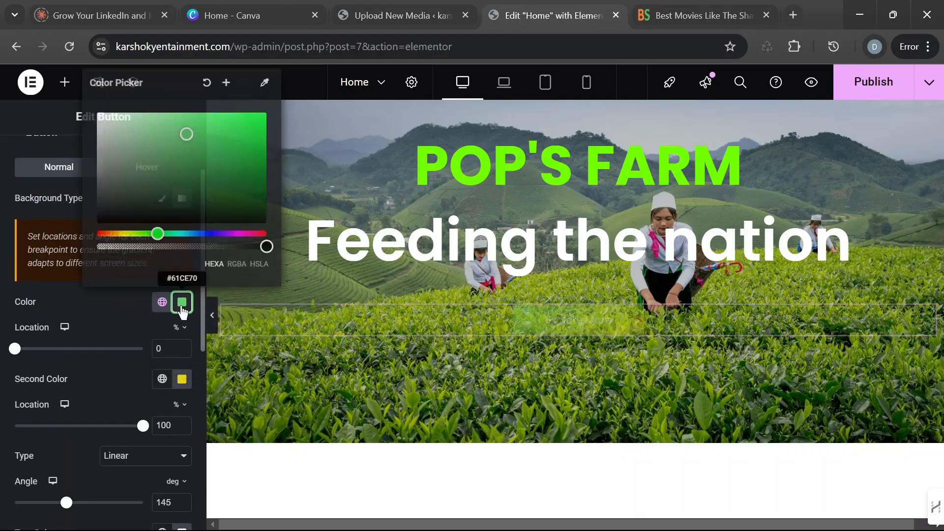
pyautogui.click(131, 233)
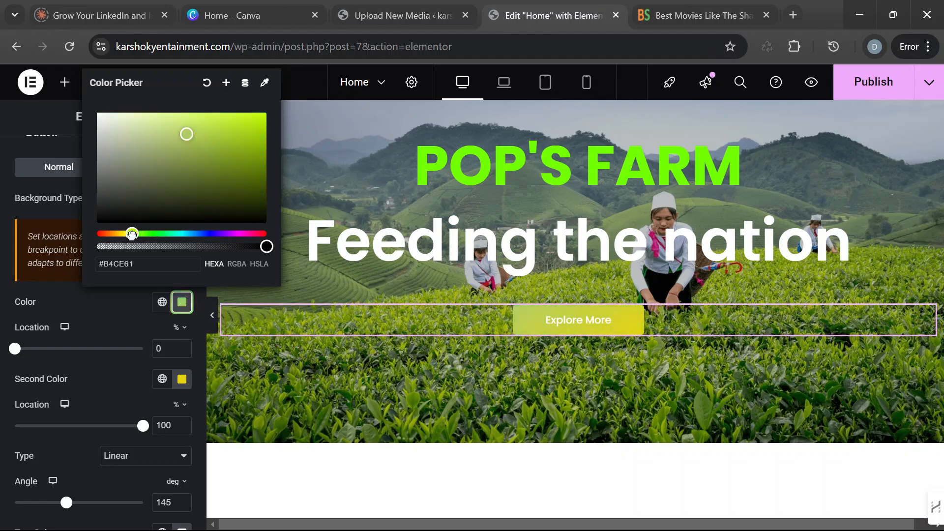
pyautogui.moveTo(186, 139); pyautogui.dragTo(233, 164)
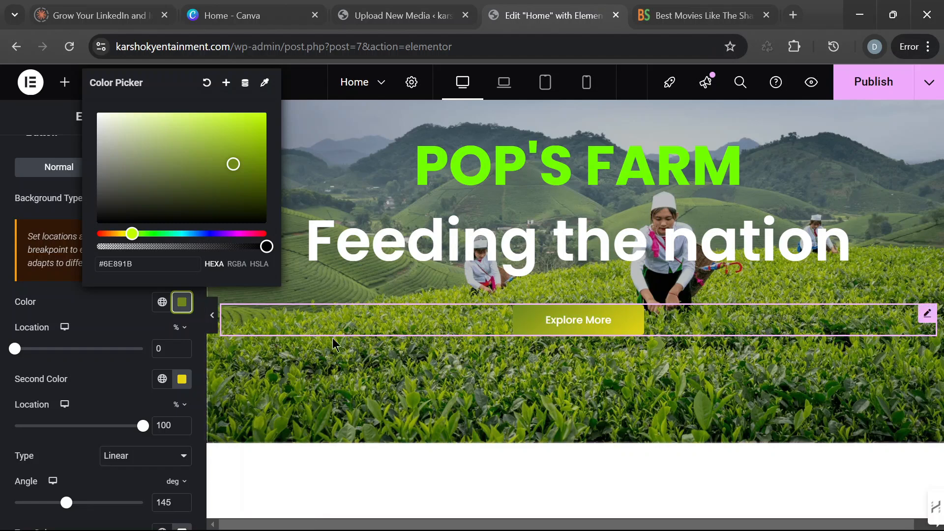
pyautogui.click(880, 92)
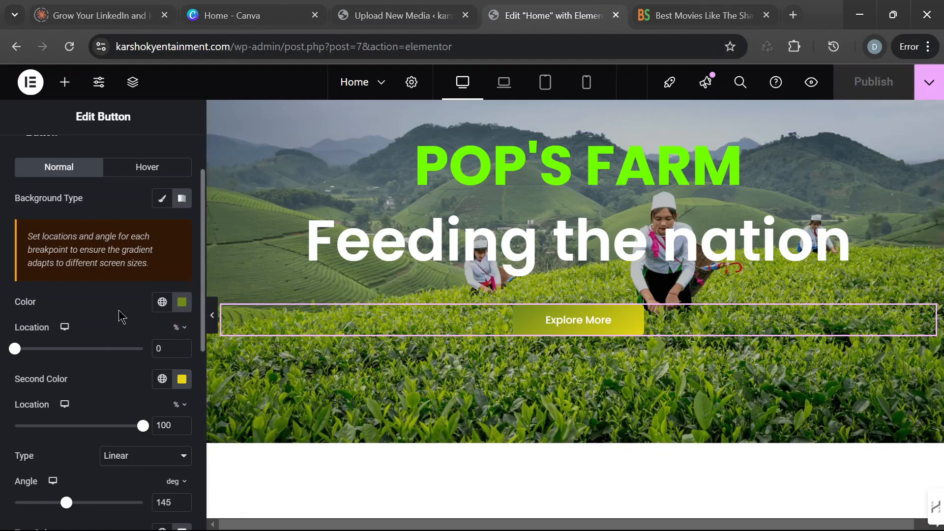
# Step: Review the Explore More button's normal and hover style settings and preview the hero and Our Mission heading at full width
pyautogui.scroll(2, 139, 262)
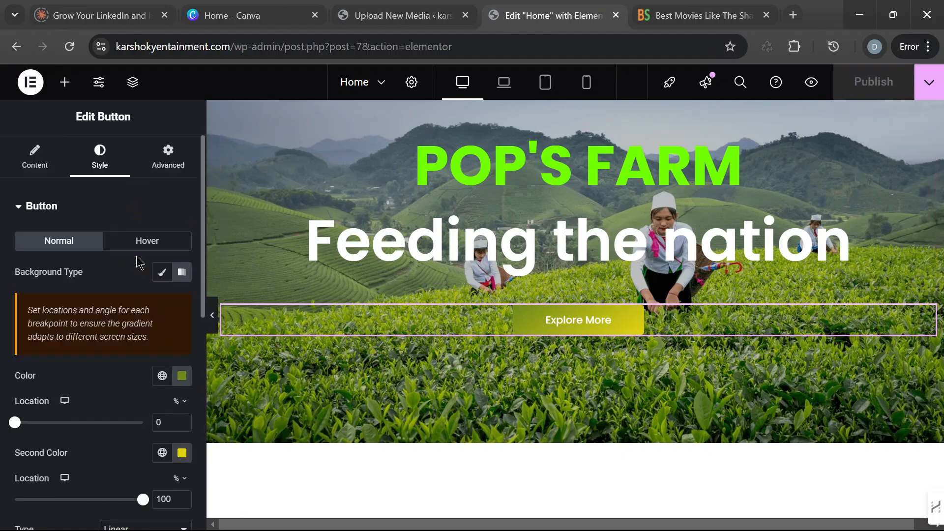
pyautogui.click(27, 215)
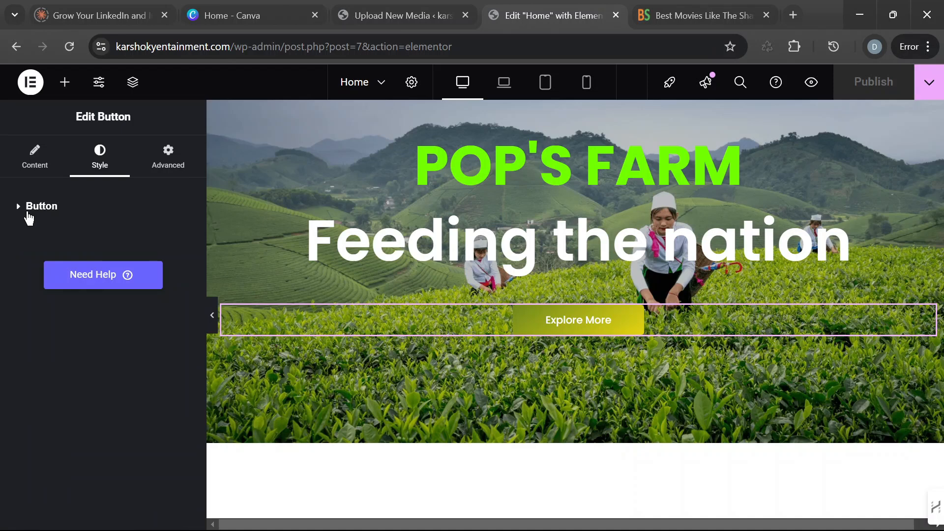
pyautogui.click(65, 217)
pyautogui.scroll(-1, 160, 183)
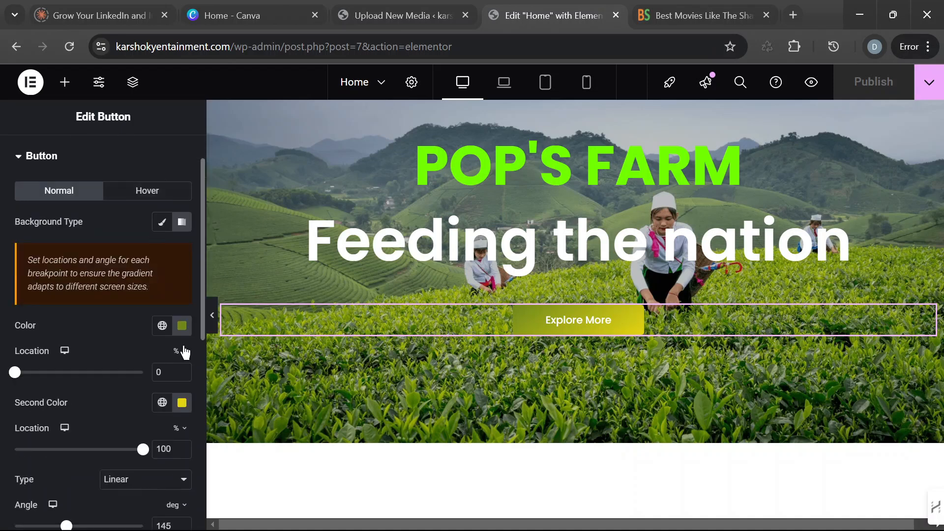
pyautogui.click(160, 197)
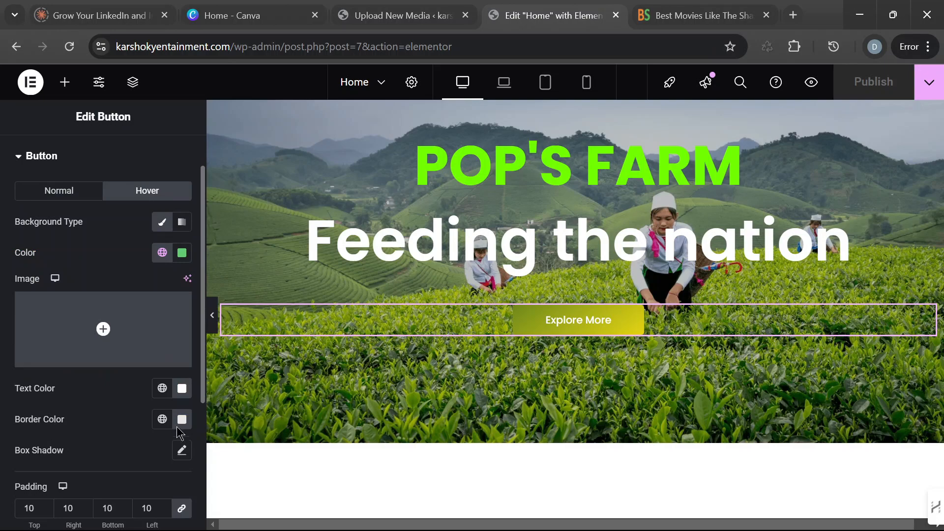
pyautogui.click(213, 322)
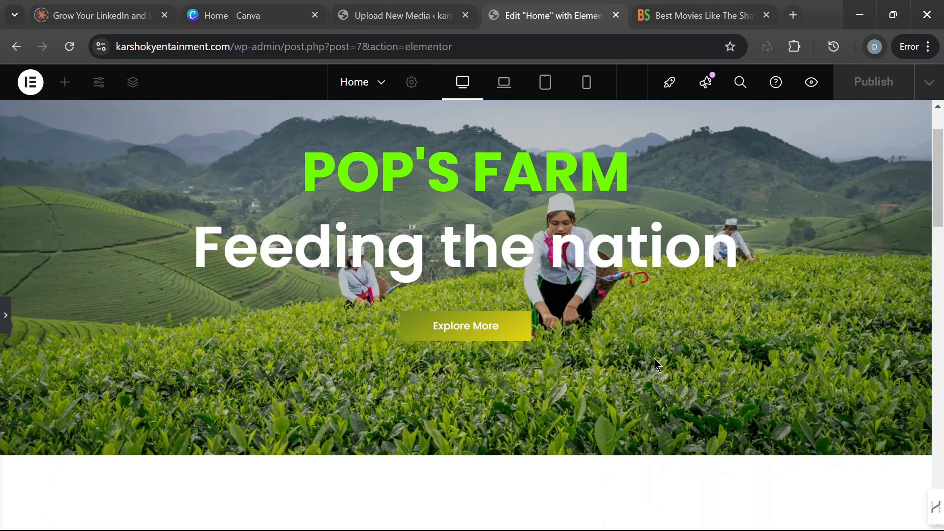
pyautogui.scroll(-3, 544, 329)
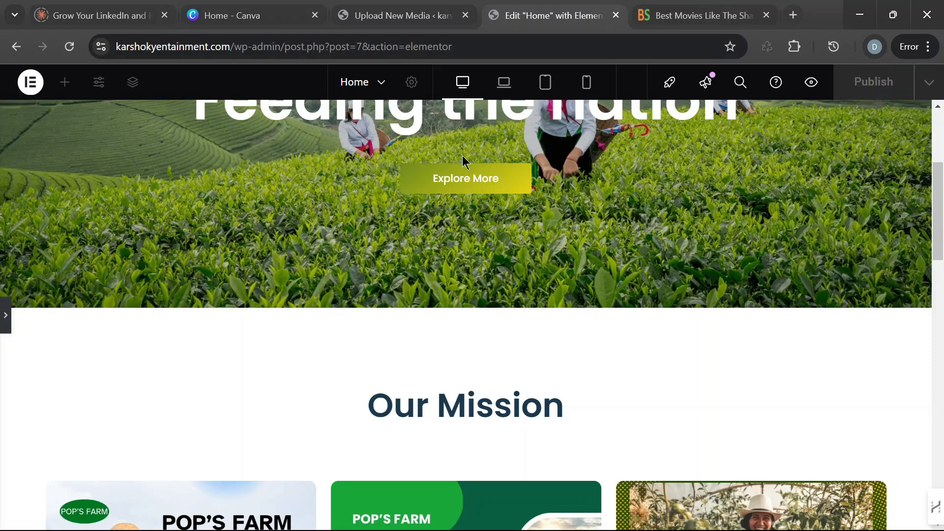
pyautogui.scroll(3, 654, 276)
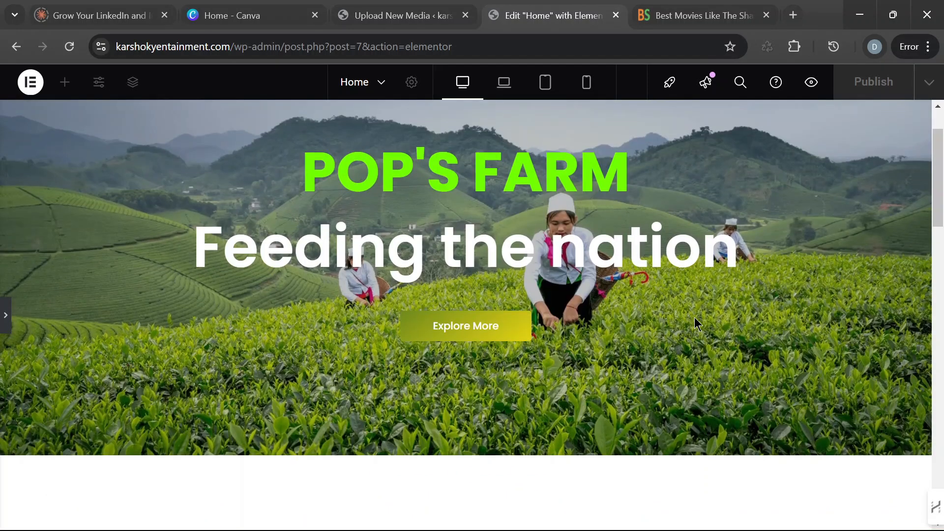
# Step: Try lime #C1FF04 as the first gradient colour of the Explore More button's normal background and preview the hero at full width
pyautogui.scroll(2, 695, 318)
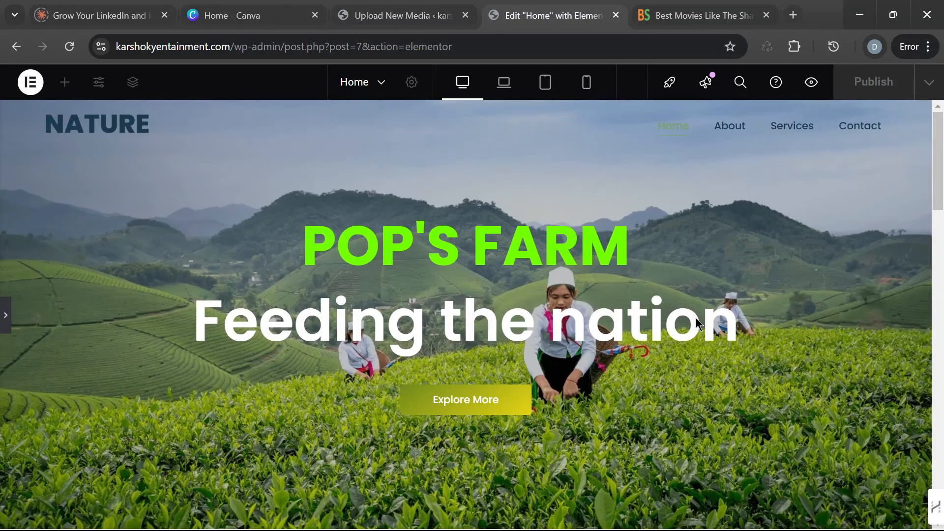
pyautogui.scroll(-3, 676, 326)
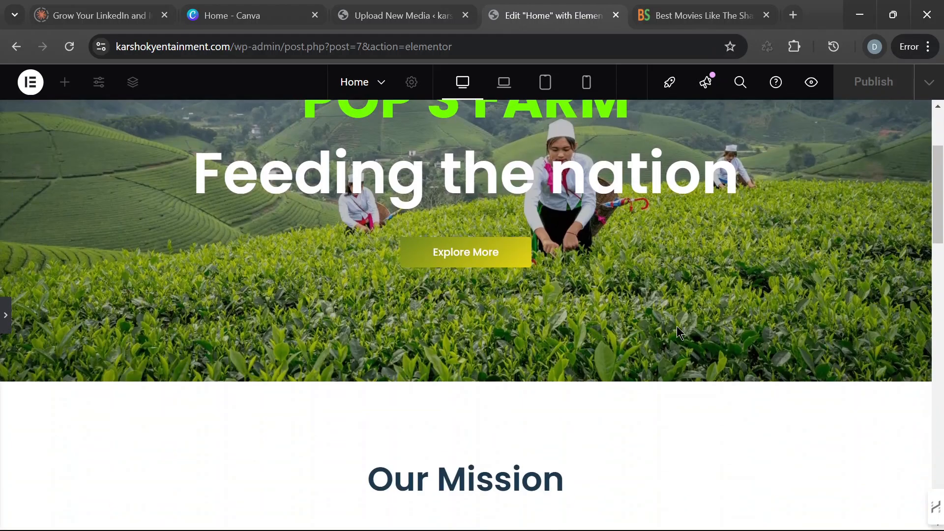
pyautogui.scroll(2, 677, 326)
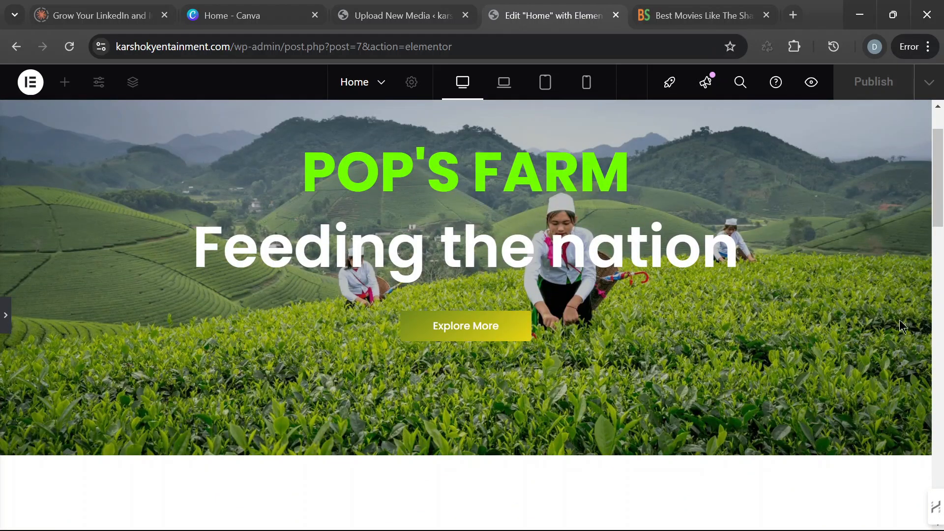
pyautogui.scroll(2, 633, 286)
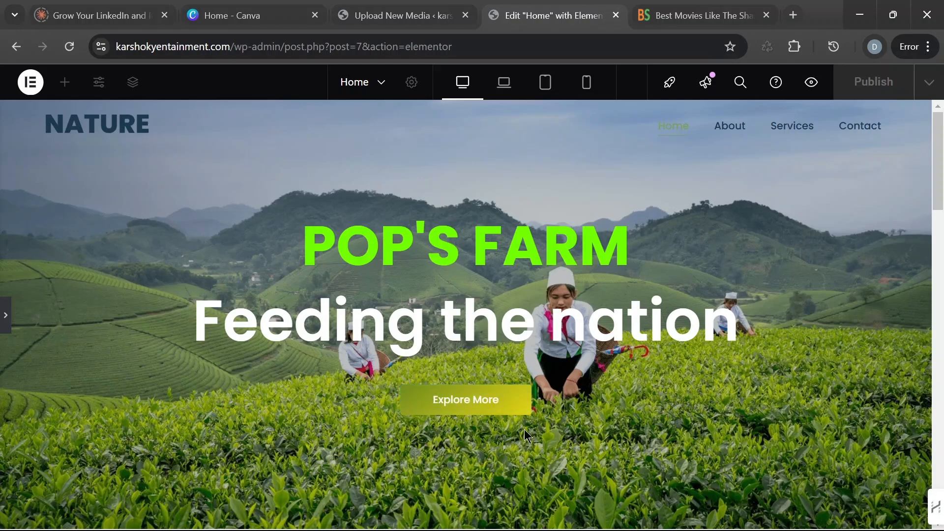
pyautogui.click(6, 322)
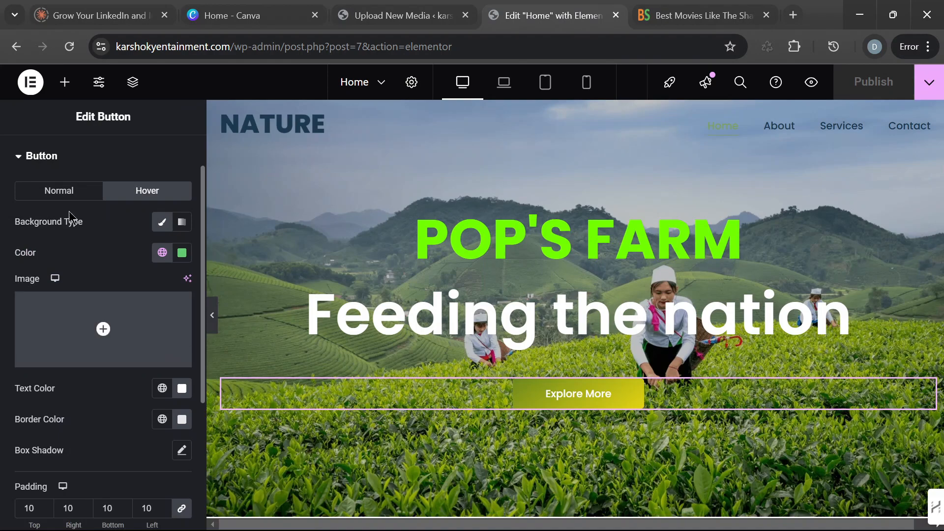
pyautogui.click(75, 197)
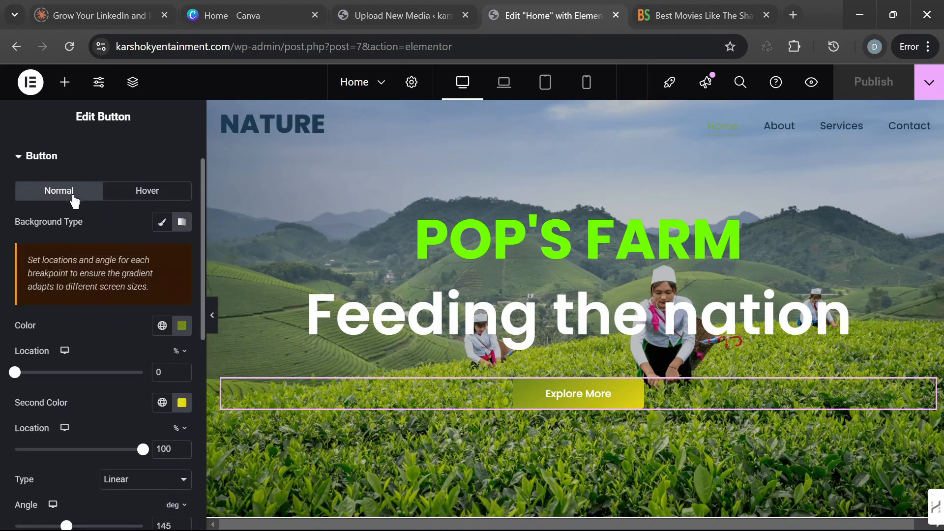
pyautogui.click(182, 326)
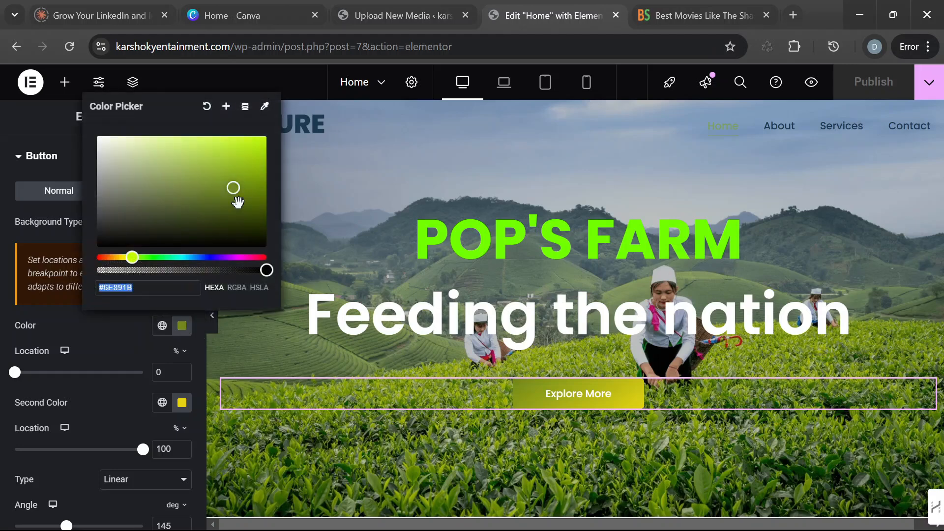
pyautogui.moveTo(235, 188)
pyautogui.mouseDown()
pyautogui.moveTo(266, 135)
pyautogui.moveTo(252, 134)
pyautogui.moveTo(266, 133)
pyautogui.moveTo(268, 149)
pyautogui.moveTo(228, 155)
pyautogui.moveTo(142, 150)
pyautogui.moveTo(204, 157)
pyautogui.moveTo(161, 155)
pyautogui.moveTo(182, 155)
pyautogui.moveTo(249, 196)
pyautogui.moveTo(261, 138)
pyautogui.moveTo(241, 137)
pyautogui.moveTo(264, 136)
pyautogui.mouseUp()
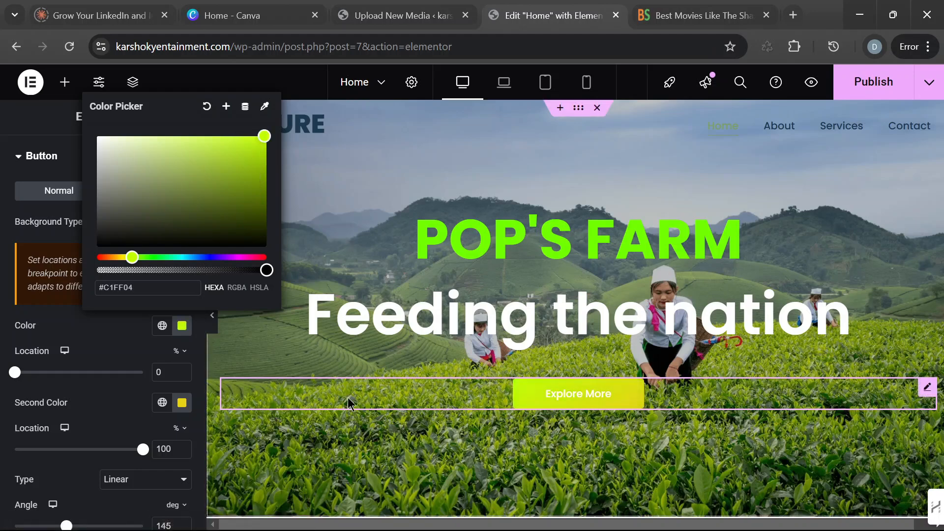
pyautogui.click(411, 181)
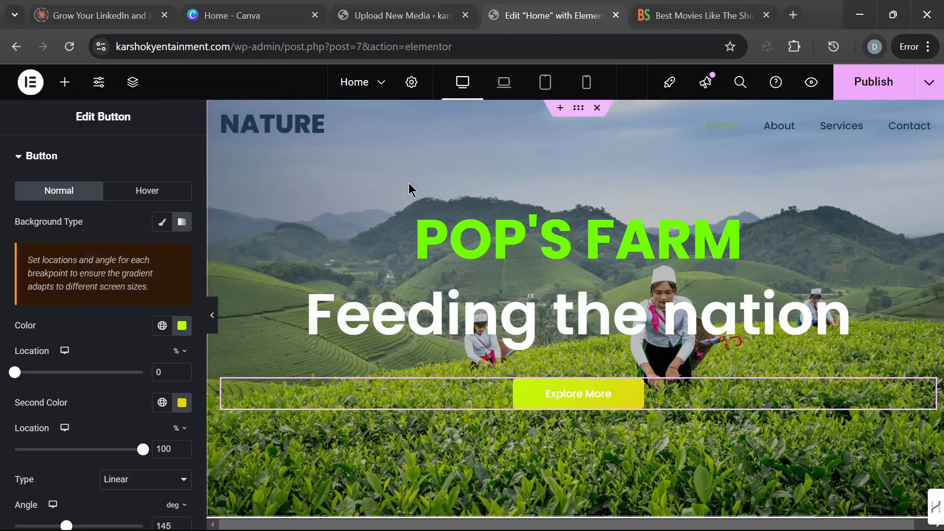
pyautogui.click(215, 320)
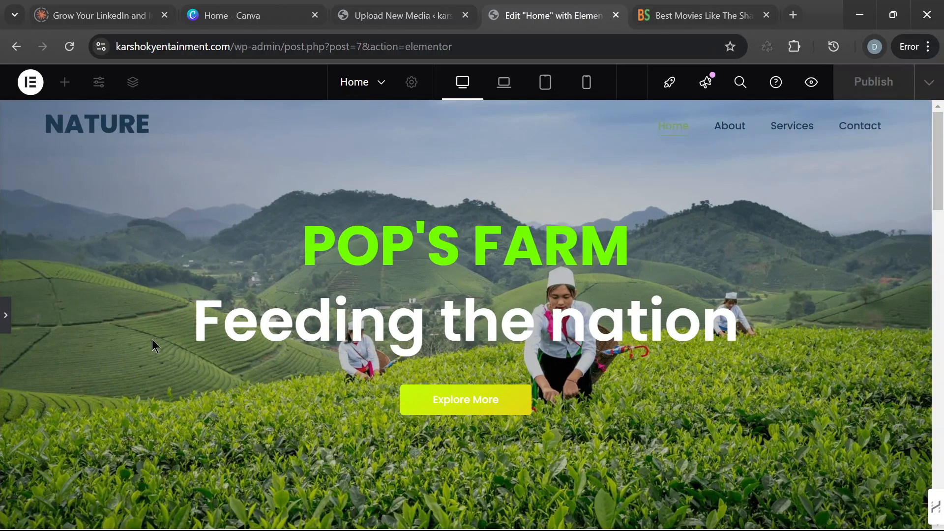
# Step: Set the first gradient colour of the Explore More button's normal background to pink #FF0497 and preview the hero at full width
pyautogui.click(6, 320)
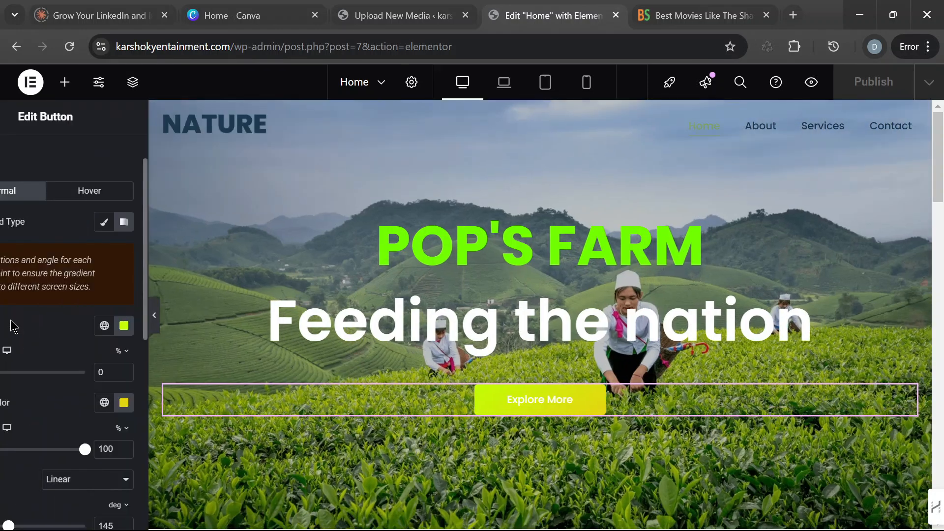
pyautogui.click(181, 326)
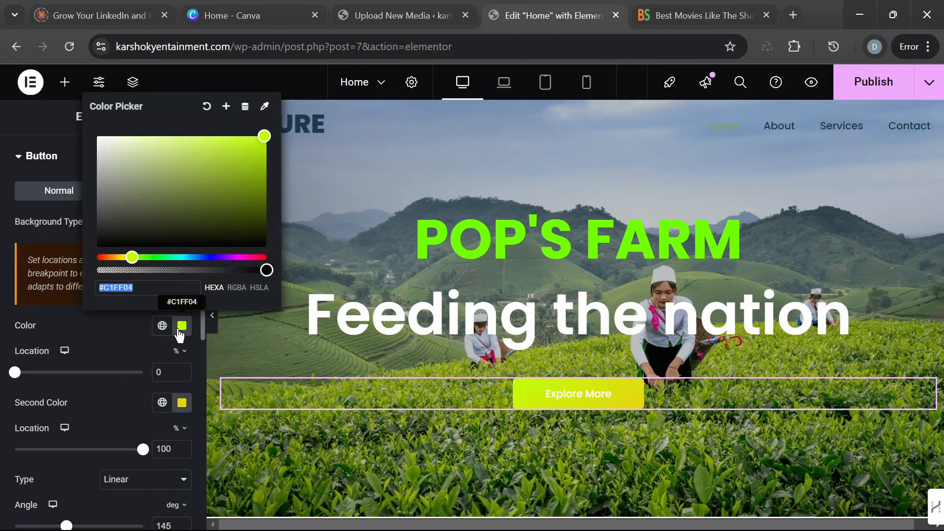
pyautogui.moveTo(232, 254); pyautogui.dragTo(250, 257)
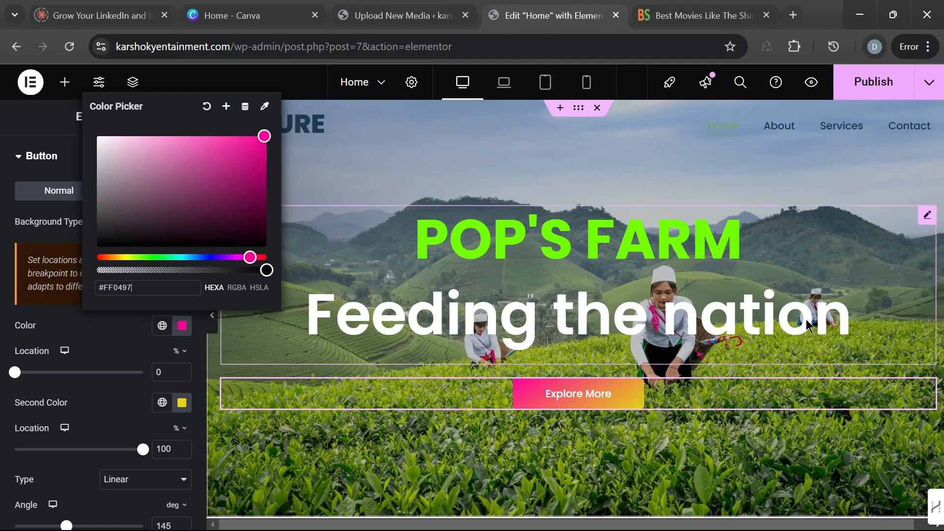
pyautogui.click(229, 391)
pyautogui.click(229, 337)
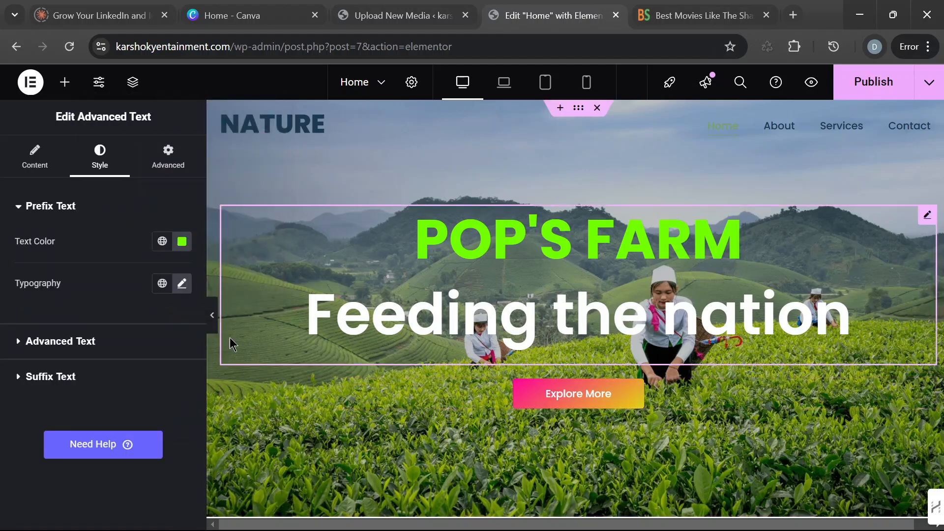
pyautogui.click(212, 317)
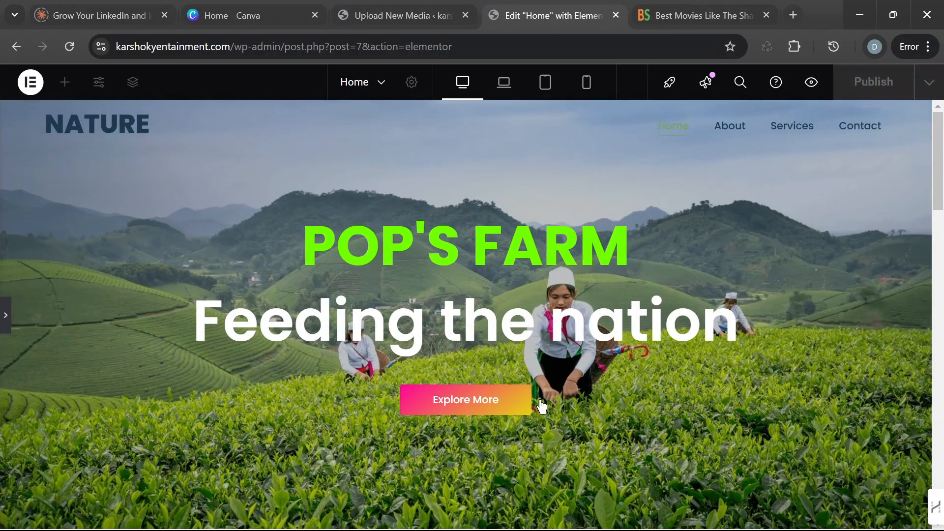
pyautogui.scroll(-2, 569, 395)
pyautogui.scroll(2, 569, 394)
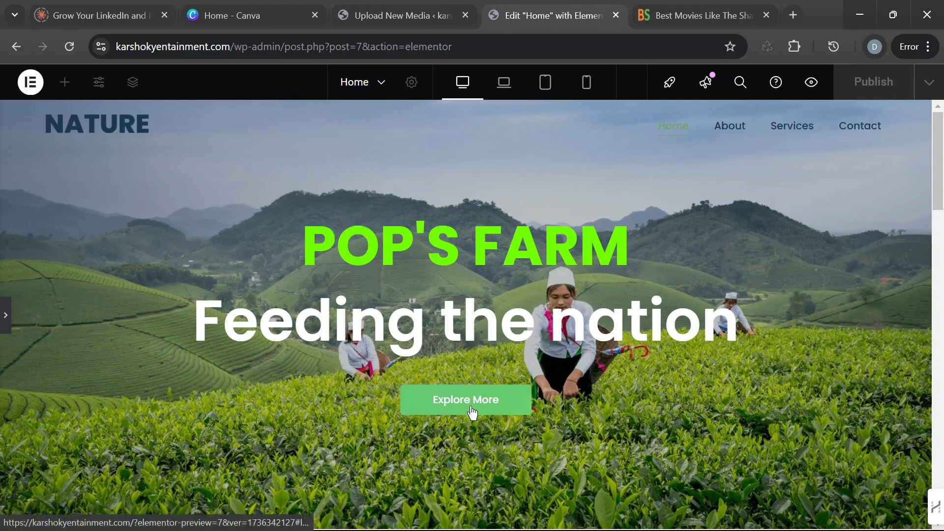
# Step: Review the service cards, About Us section and contact section of the home page at full width
pyautogui.click(5, 319)
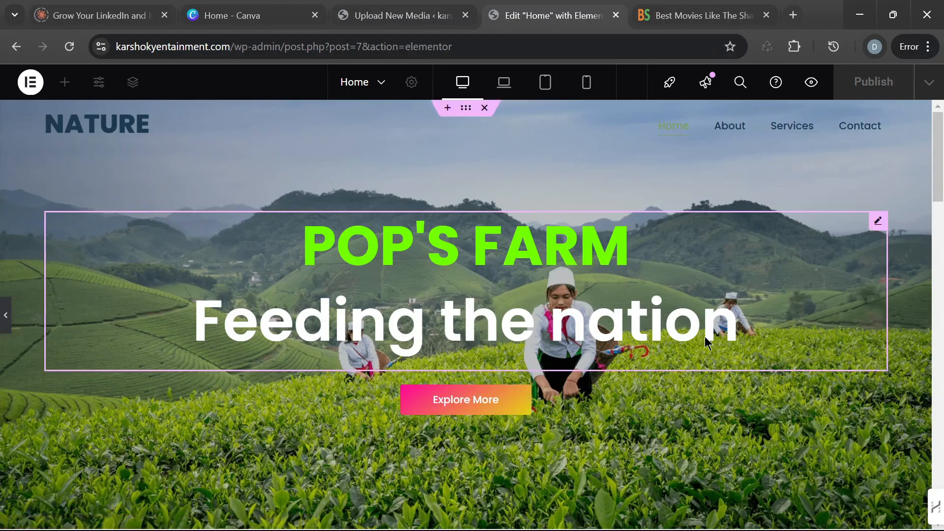
pyautogui.scroll(-15, 791, 333)
pyautogui.scroll(-5, 770, 357)
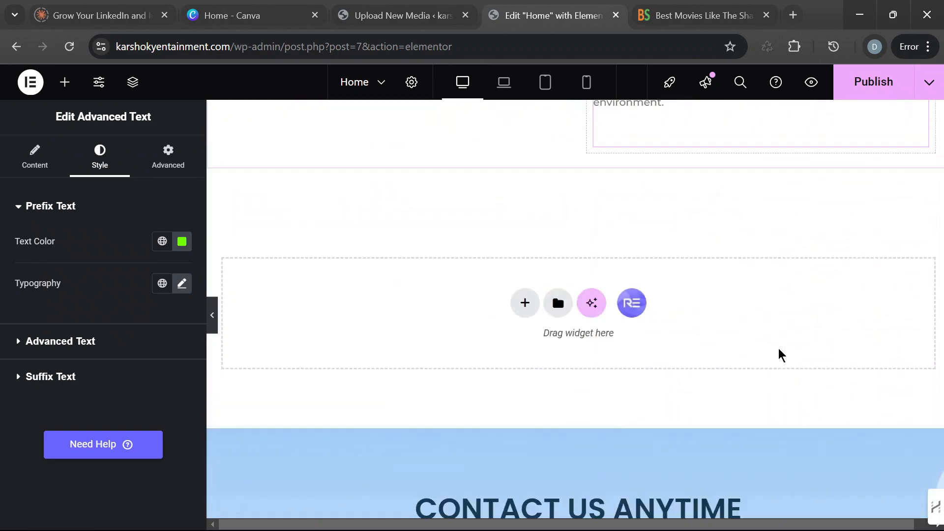
pyautogui.scroll(10, 777, 350)
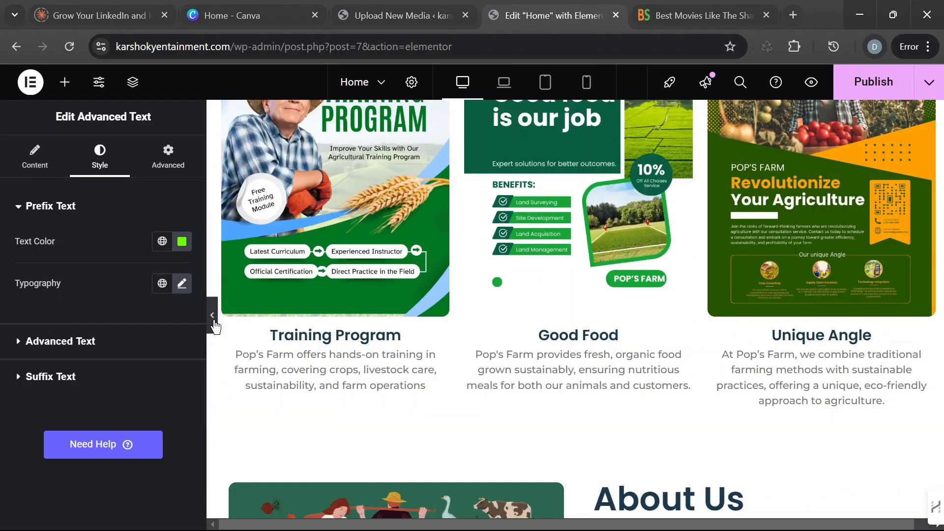
pyautogui.click(212, 315)
pyautogui.scroll(-4, 490, 293)
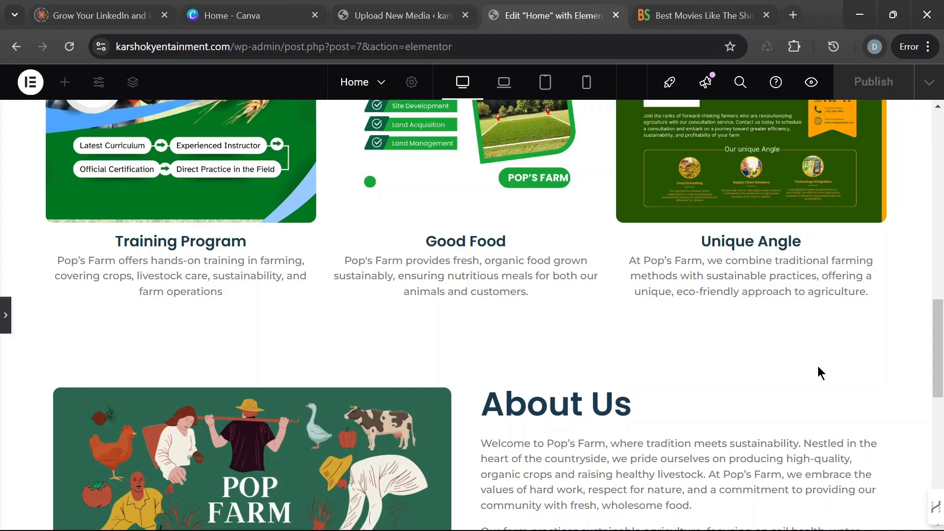
pyautogui.scroll(2, 782, 371)
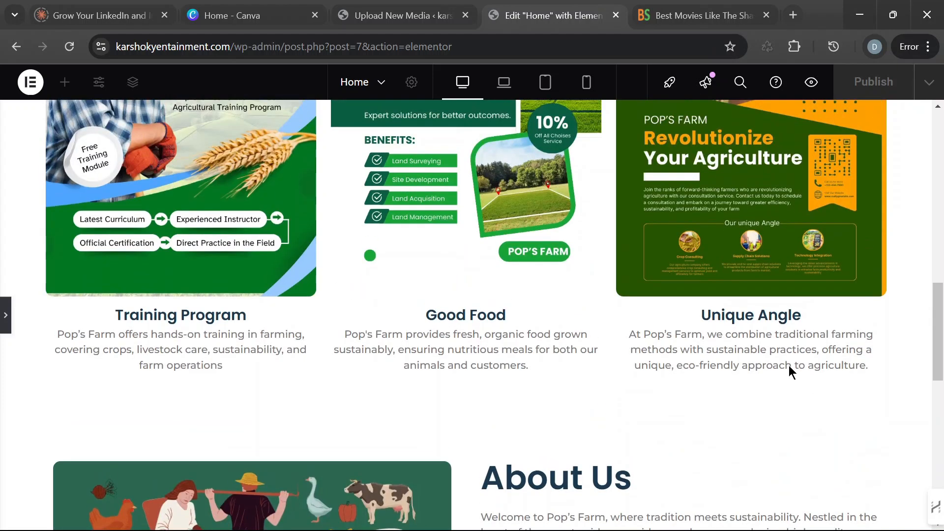
pyautogui.scroll(5, 790, 371)
pyautogui.scroll(-5, 791, 371)
pyautogui.scroll(-6, 787, 365)
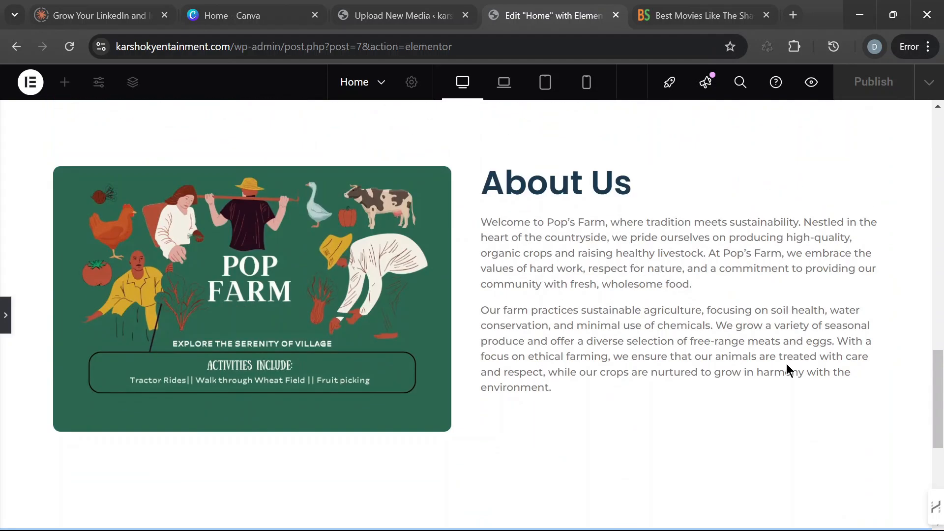
pyautogui.scroll(9, 786, 364)
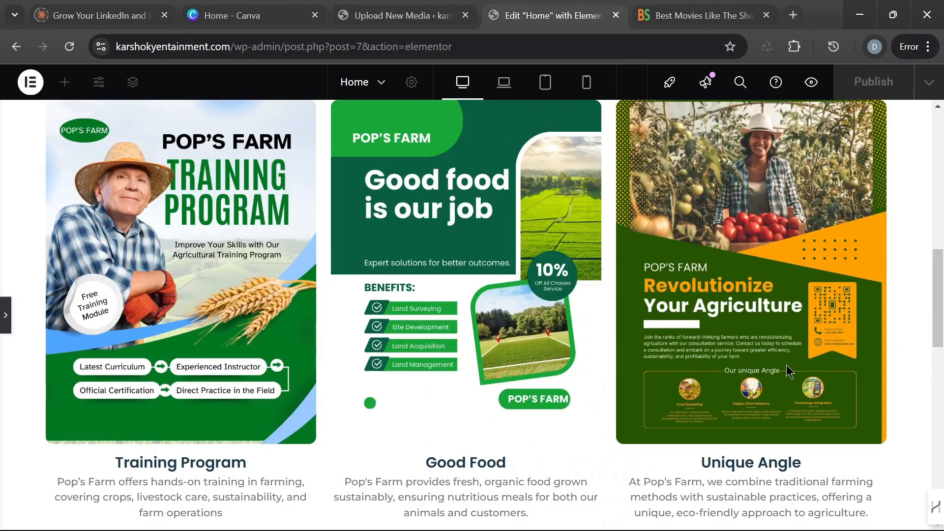
pyautogui.scroll(-5, 785, 370)
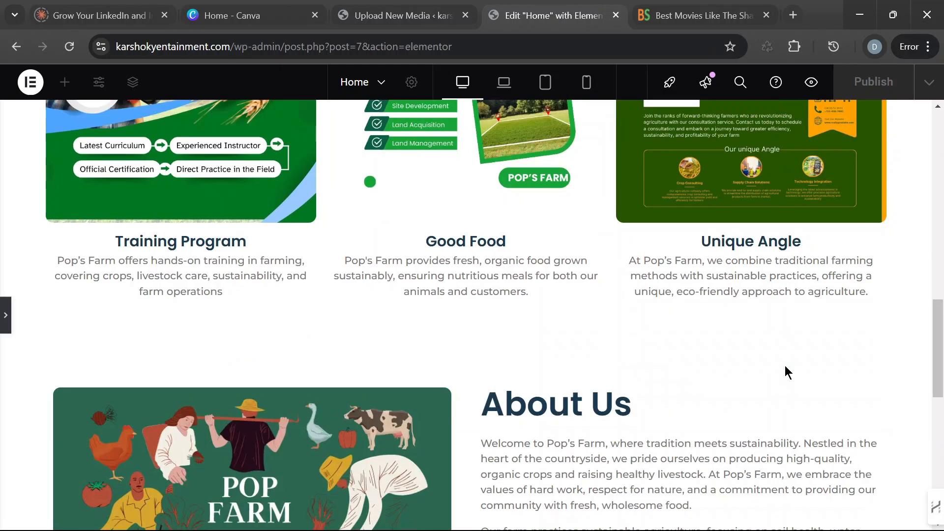
pyautogui.scroll(-11, 785, 373)
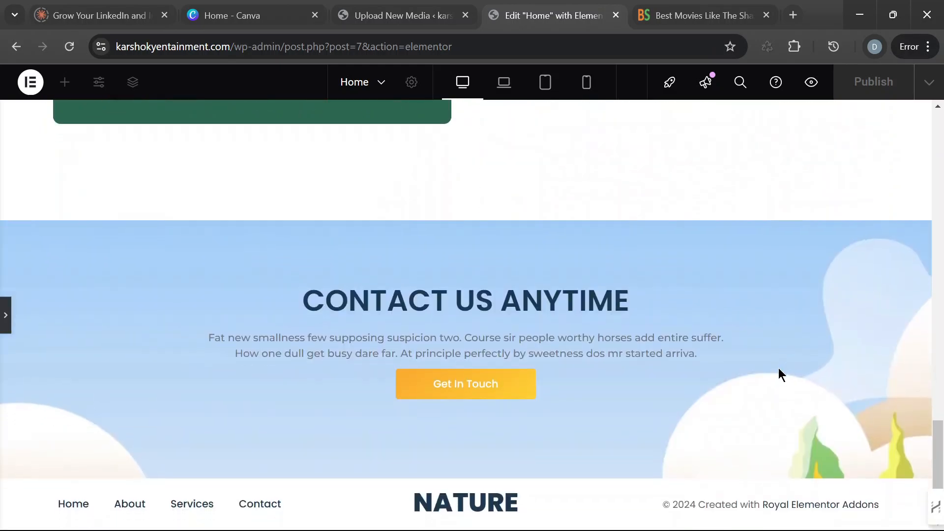
pyautogui.scroll(20, 779, 374)
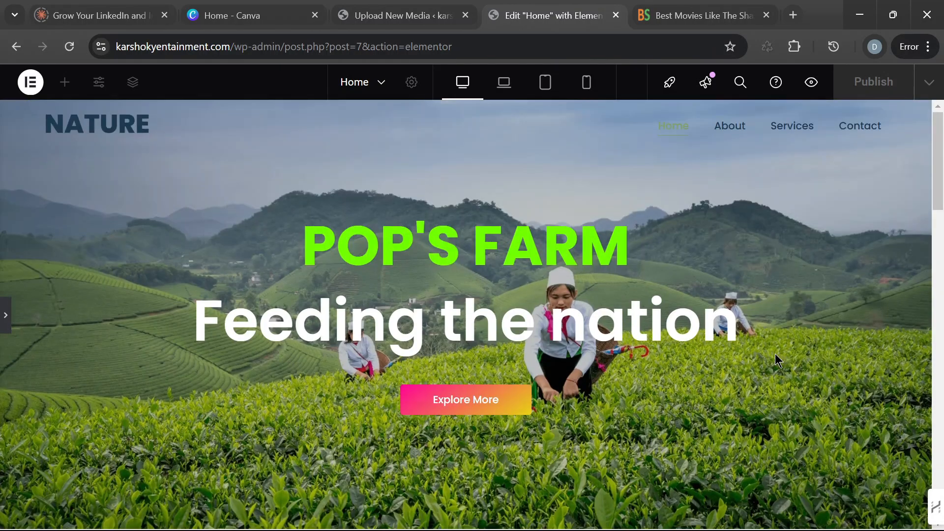
# Step: Check the page at full width again, from the hero's gradient button down to the Get In Touch button and footer
pyautogui.scroll(-2, 746, 355)
pyautogui.scroll(2, 745, 353)
pyautogui.scroll(-1, 139, 270)
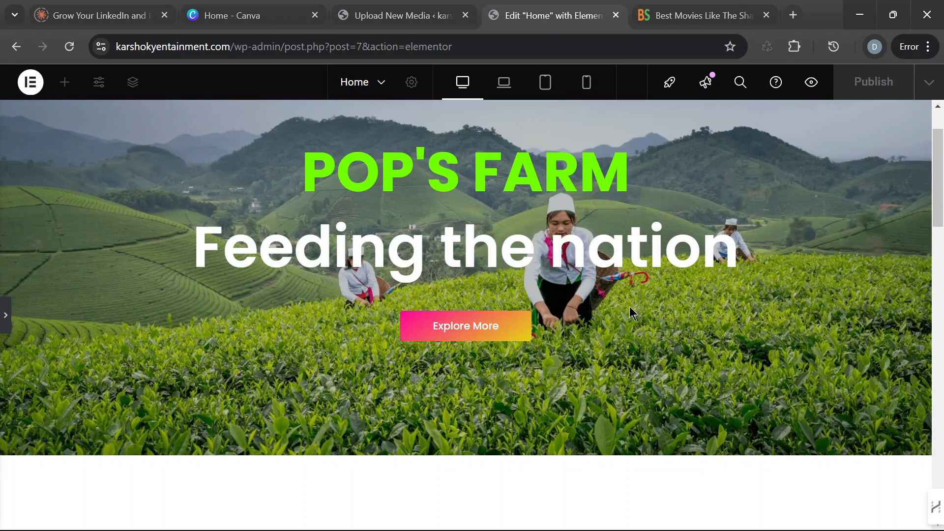
pyautogui.scroll(-1, 643, 324)
pyautogui.scroll(3, 645, 314)
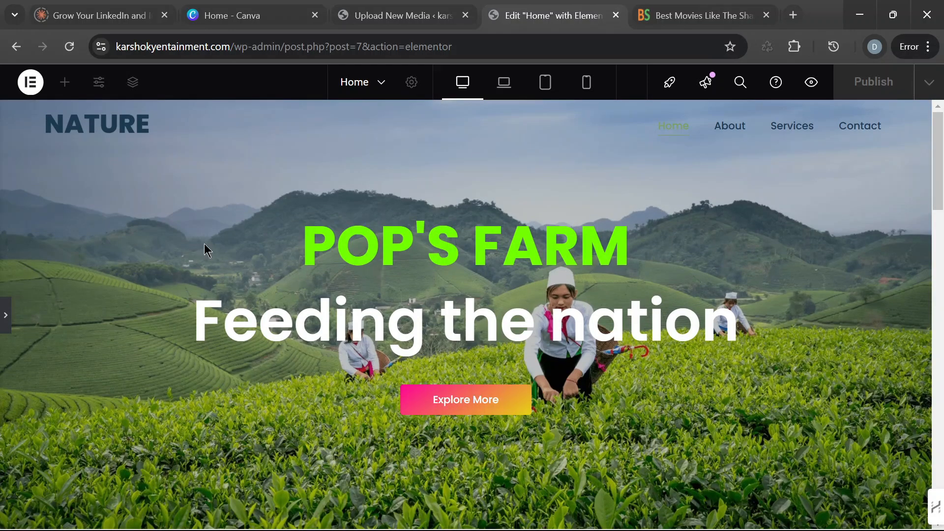
pyautogui.scroll(-10, 405, 228)
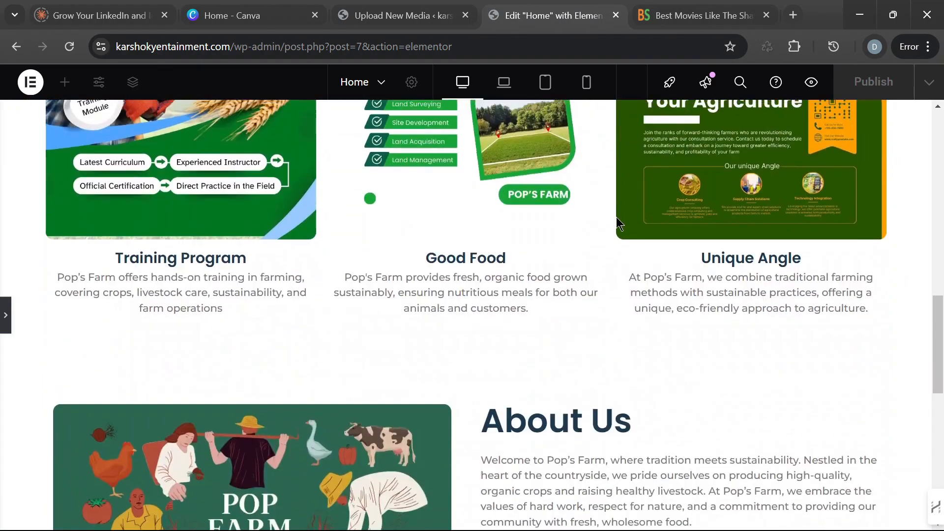
pyautogui.scroll(-7, 617, 222)
pyautogui.scroll(4, 676, 223)
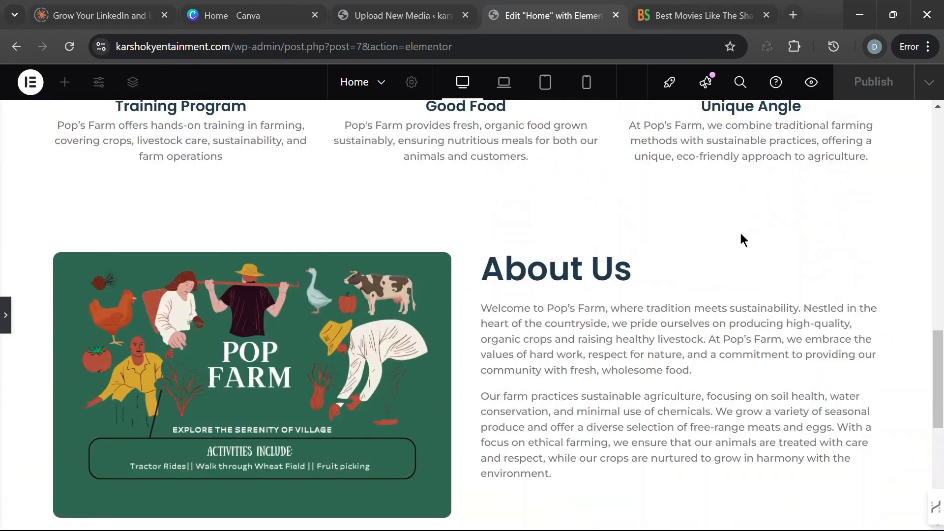
pyautogui.scroll(-8, 662, 308)
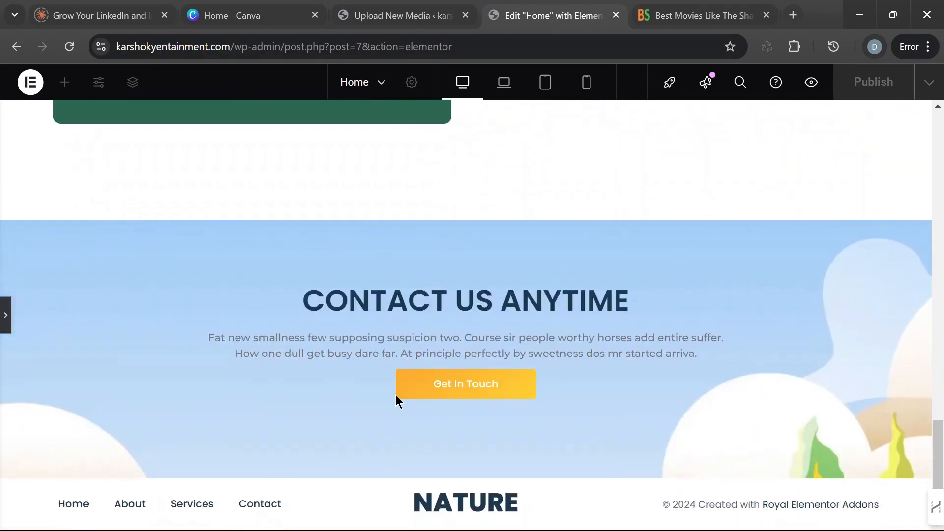